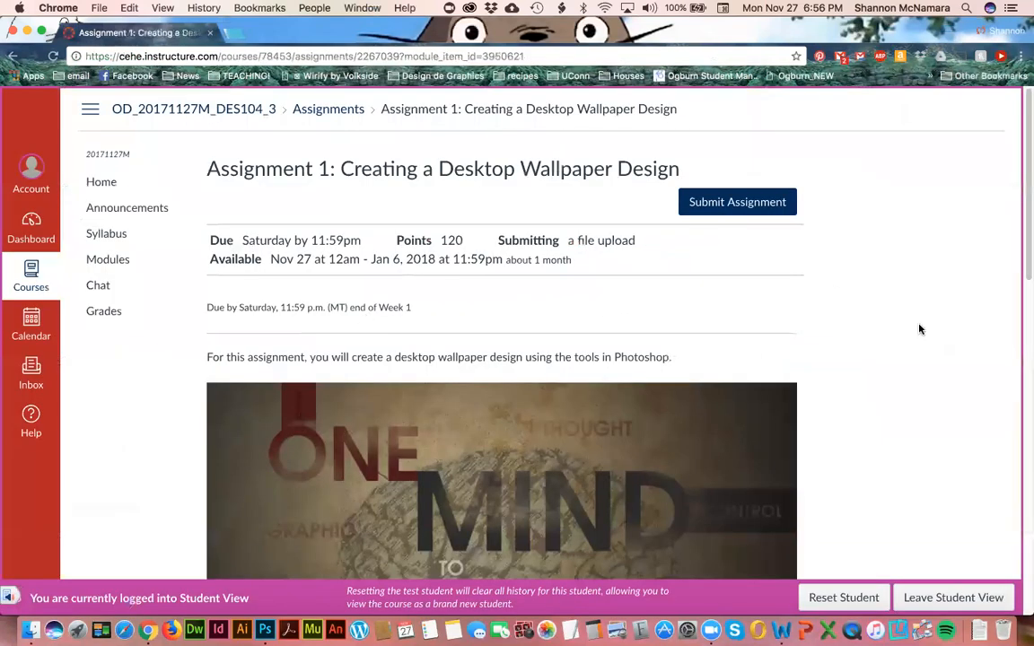
- Review the title, due date, points and submission type of Assignment 1: Creating a Desktop Wallpaper Design
scroll(909, 330, "down", 1)
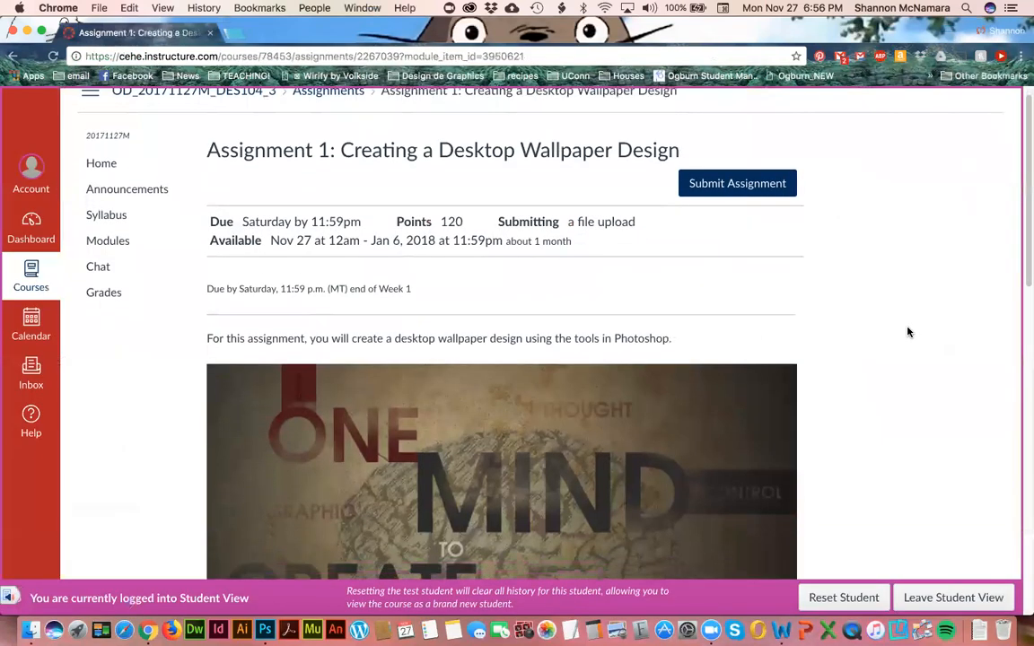
scroll(908, 330, "down", 2)
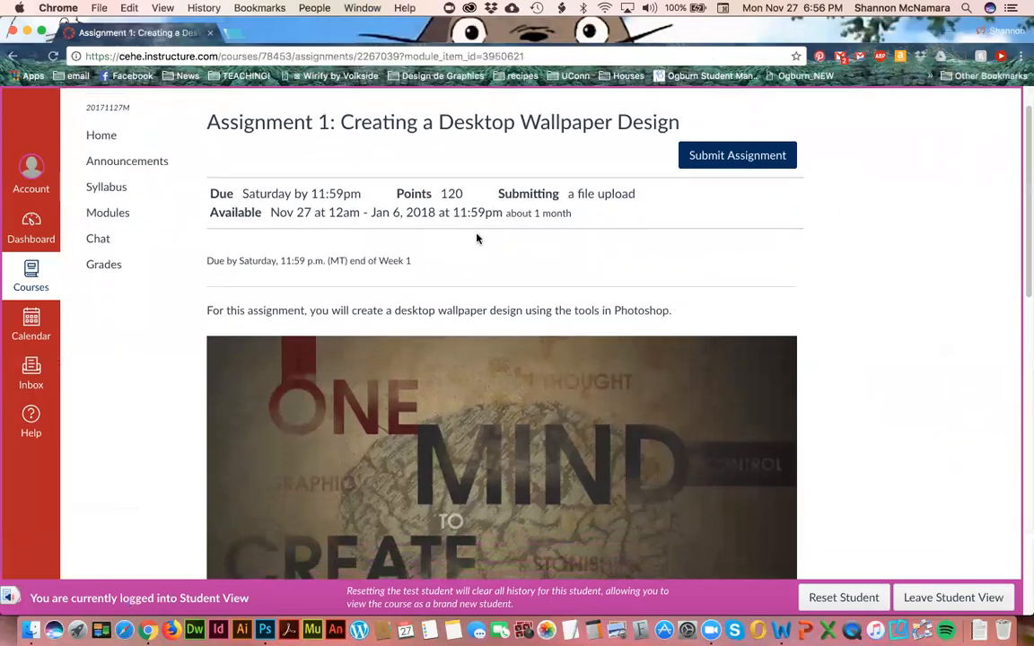
- Hide the open application windows and move the DES 104 Finder window aside to view the desktop wallpaper
key("super+Tab")
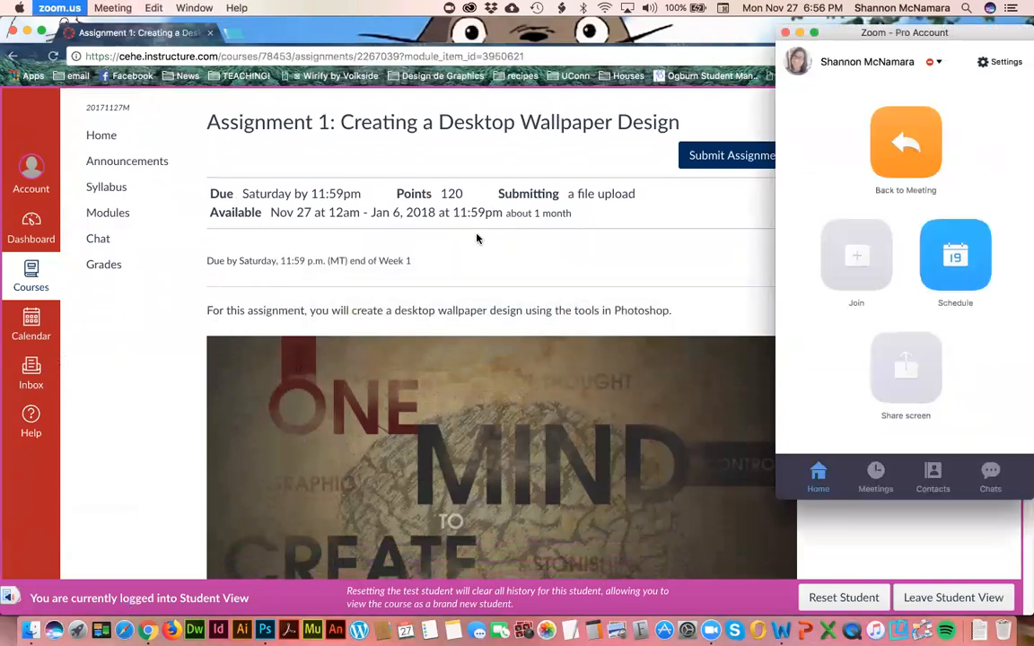
left_click(745, 263)
key("super+h")
left_click(540, 28)
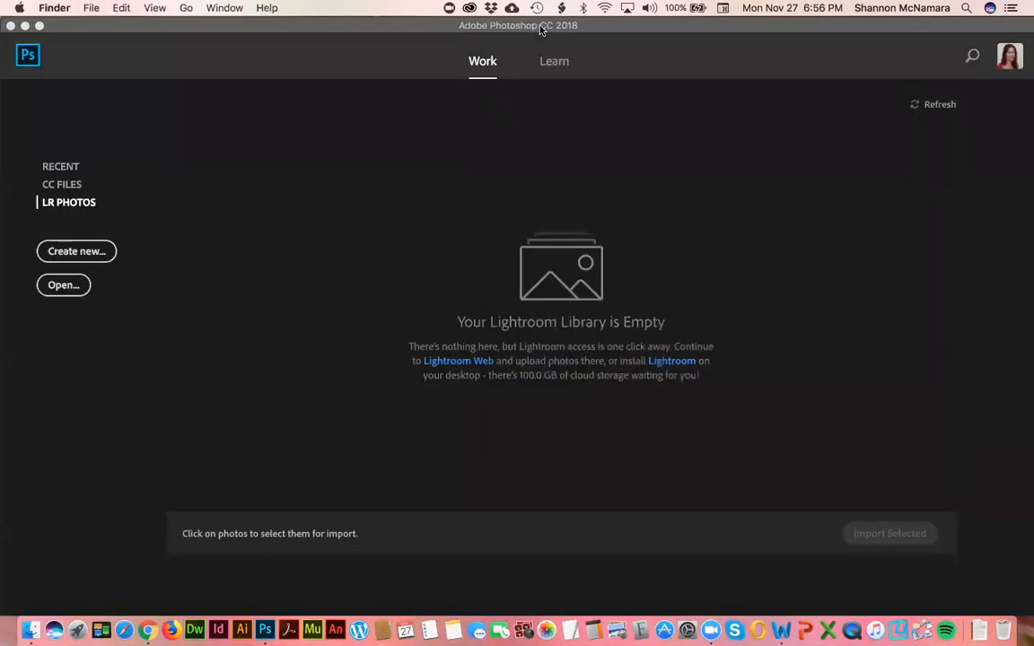
key("super+h")
left_click_drag(554, 116, 147, 118)
left_click(743, 289)
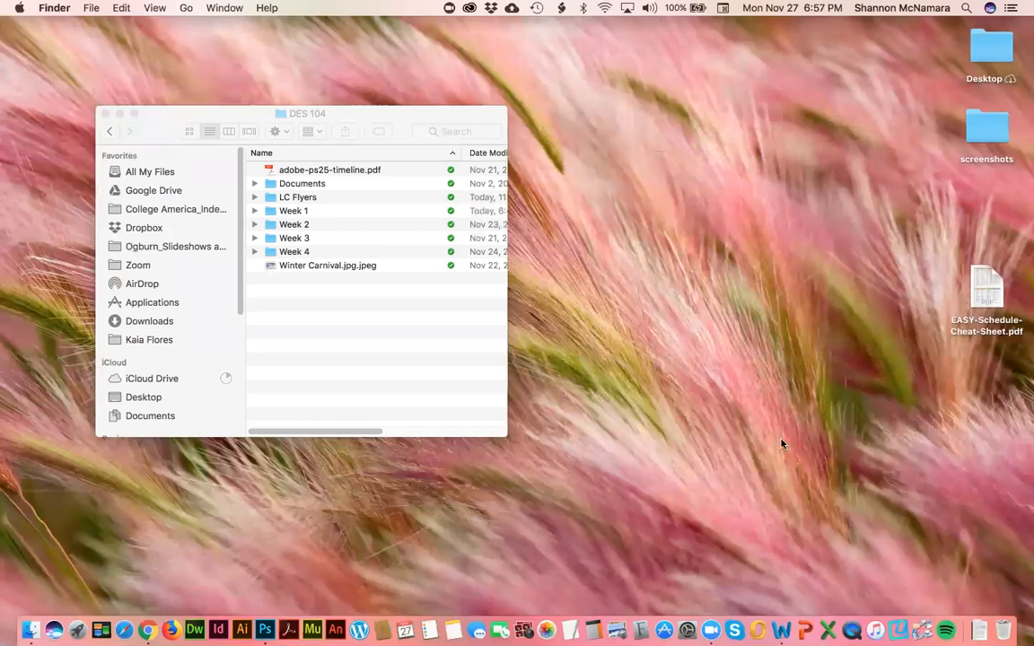
- Switch back to Chrome and read the assignment page from its sample wallpaper image to the requirements list
key("super+Tab")
key("super+Tab")
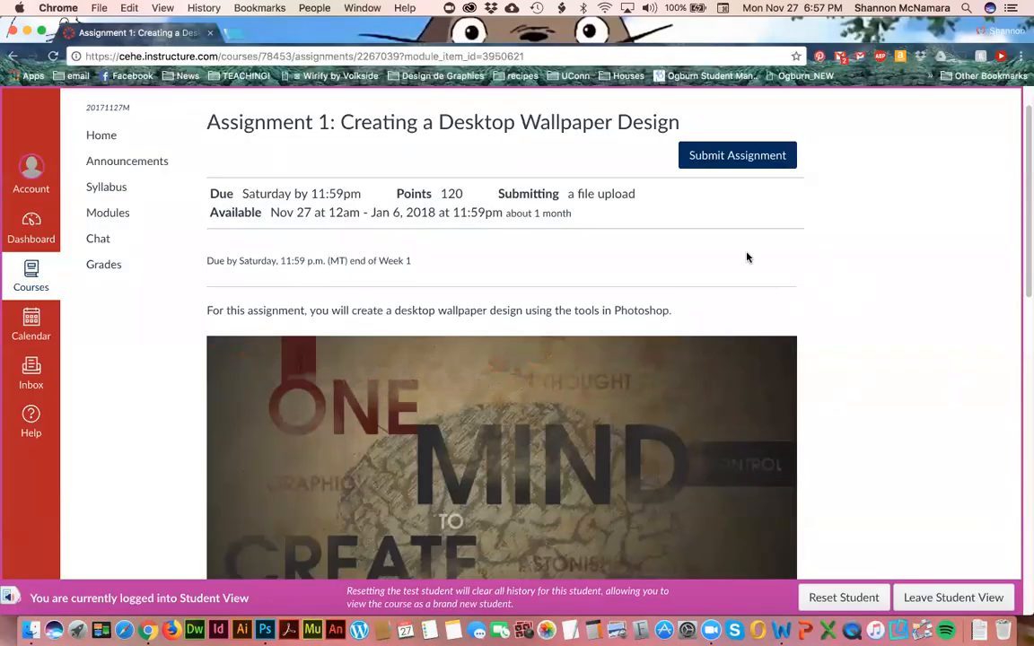
scroll(817, 319, "down", 3)
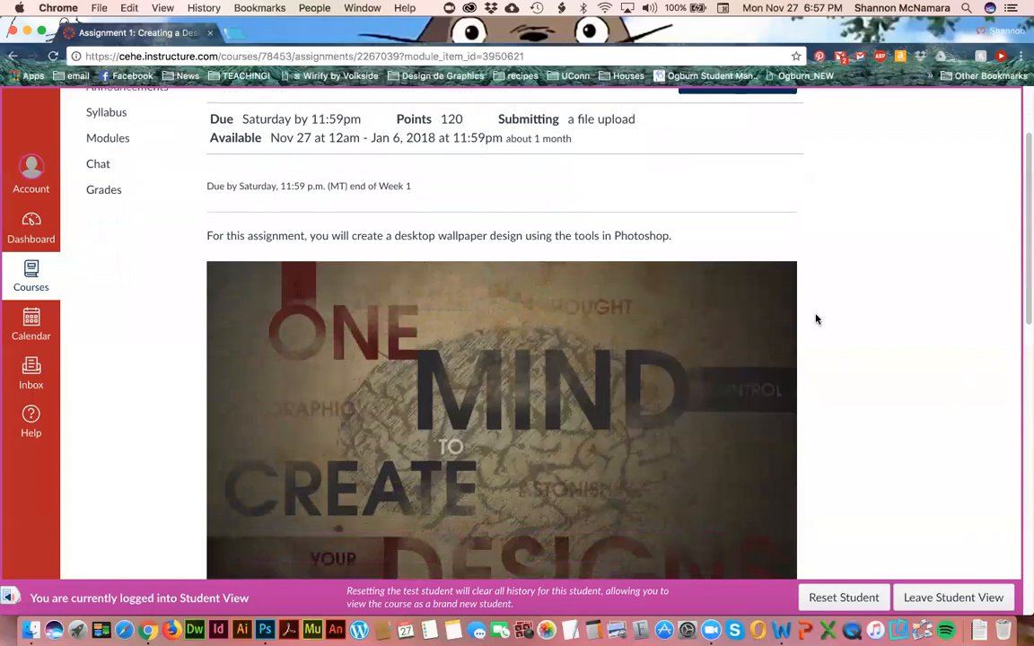
scroll(817, 319, "down", 2)
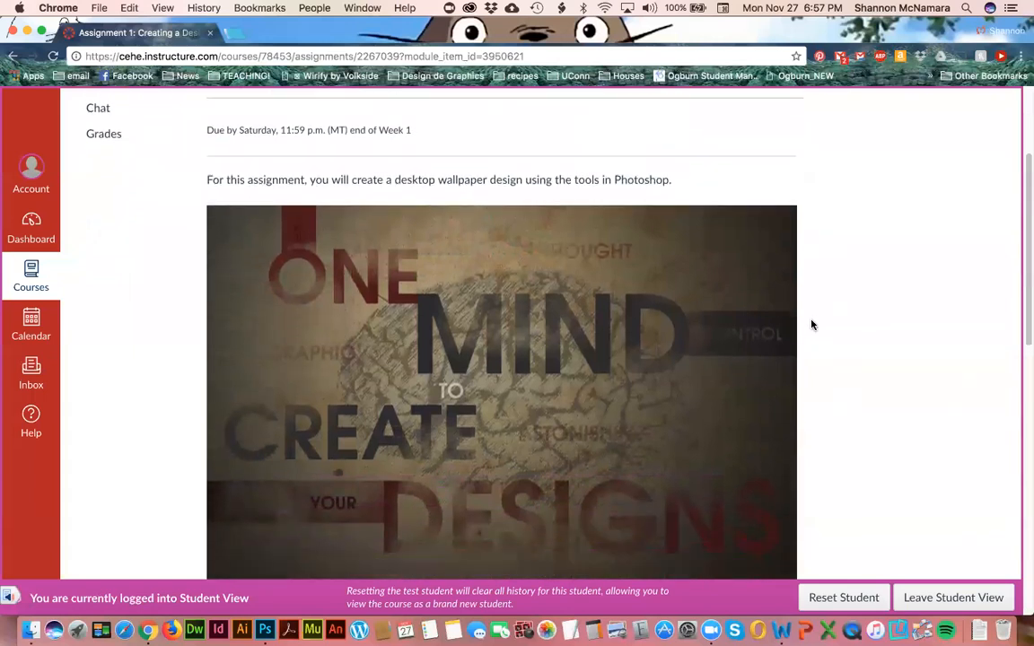
scroll(844, 337, "down", 2)
scroll(850, 341, "down", 1)
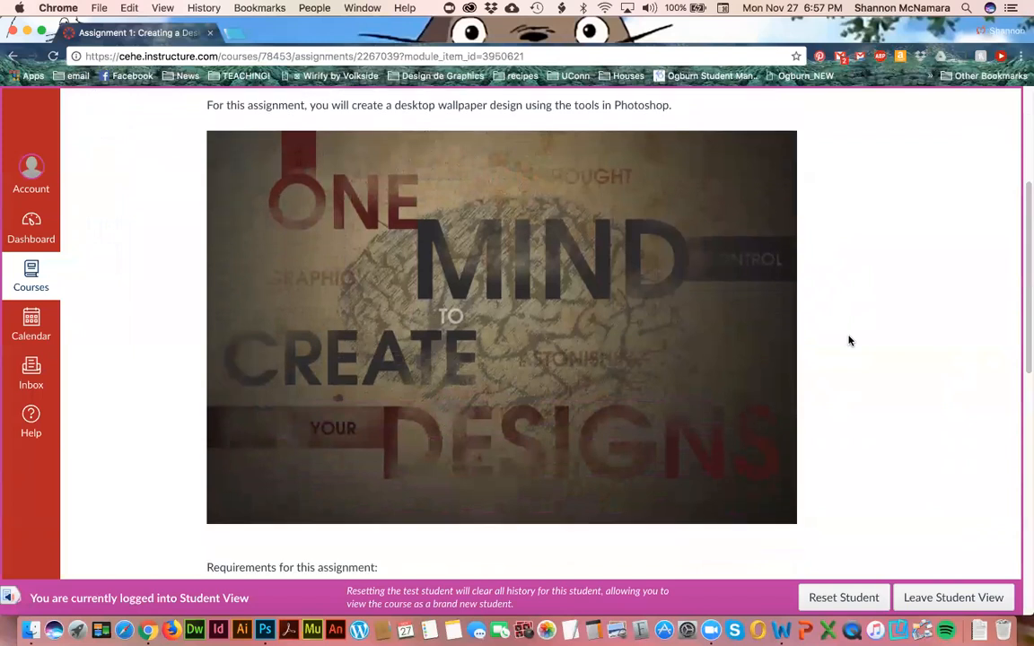
scroll(850, 341, "down", 2)
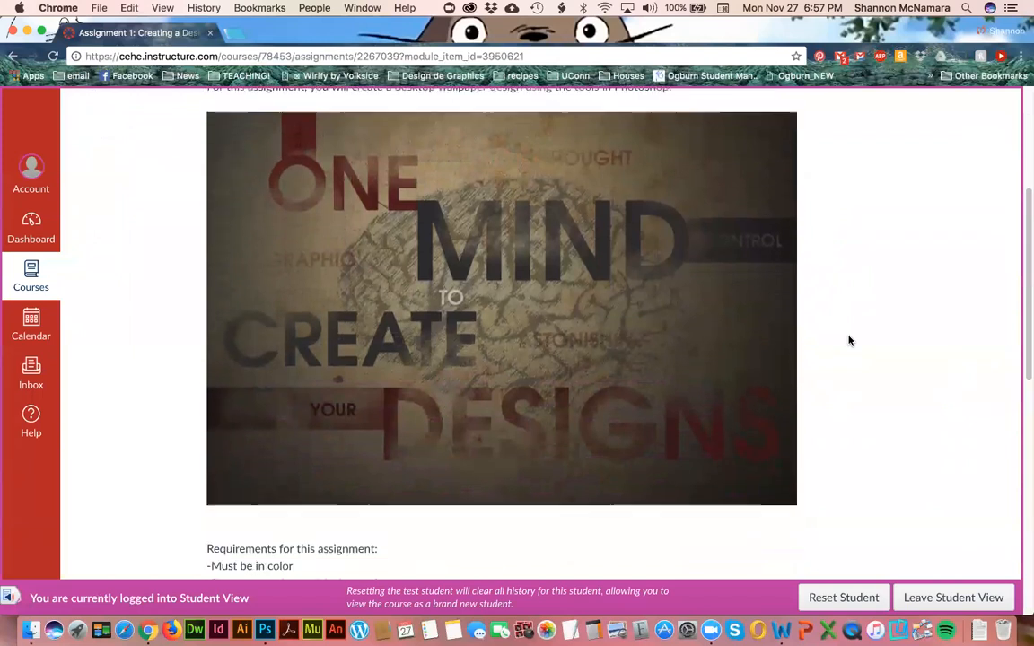
scroll(889, 332, "down", 5)
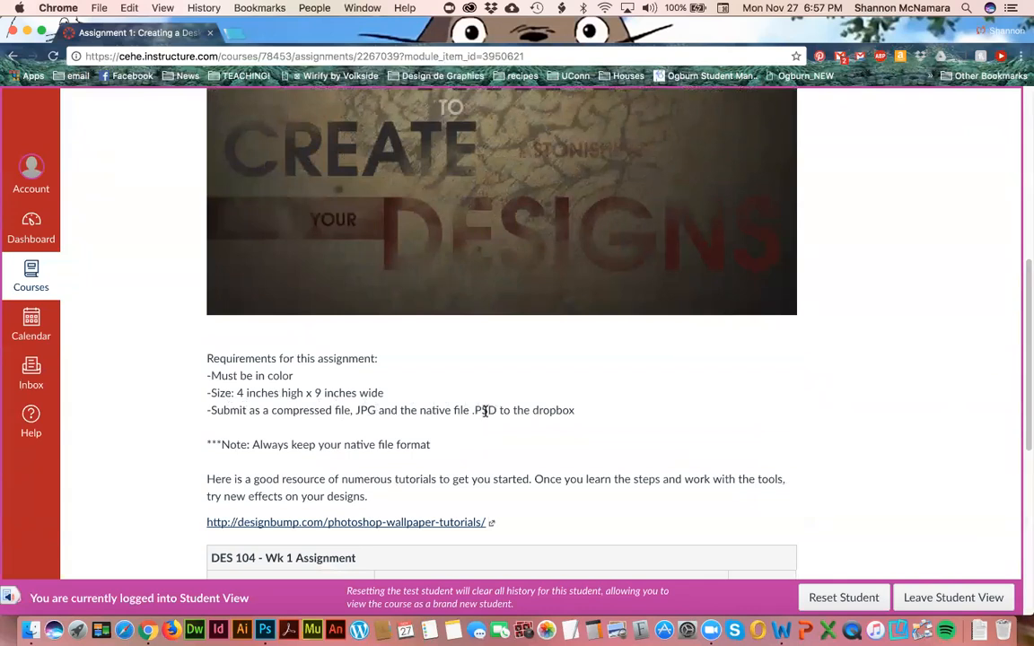
- Check where the assignment is submitted and highlight the note about always keeping the native file format
scroll(485, 410, "up", 5)
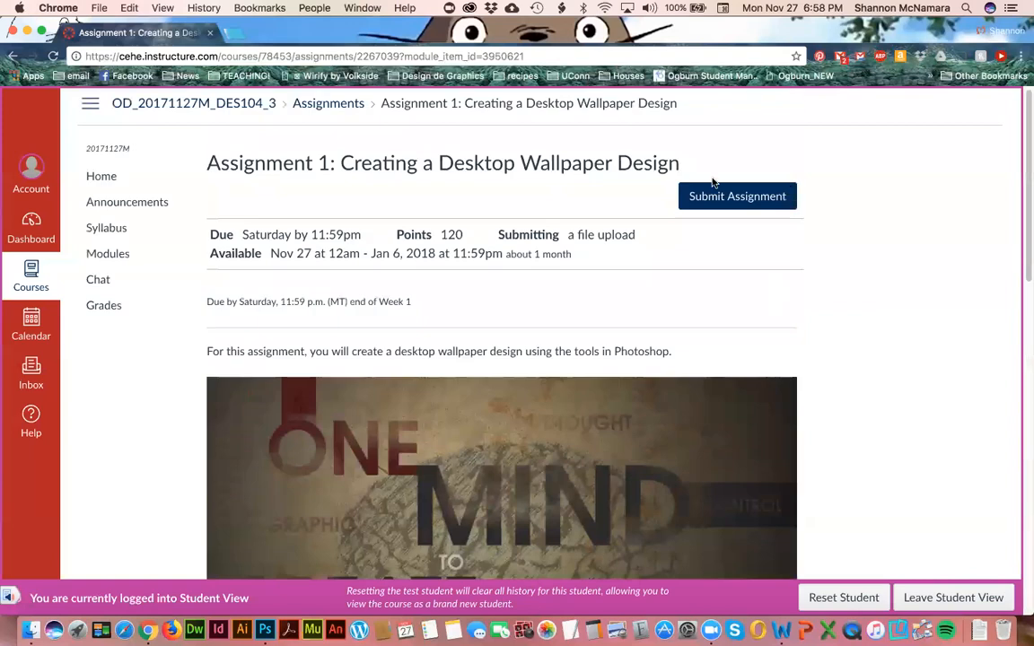
scroll(805, 462, "down", 10)
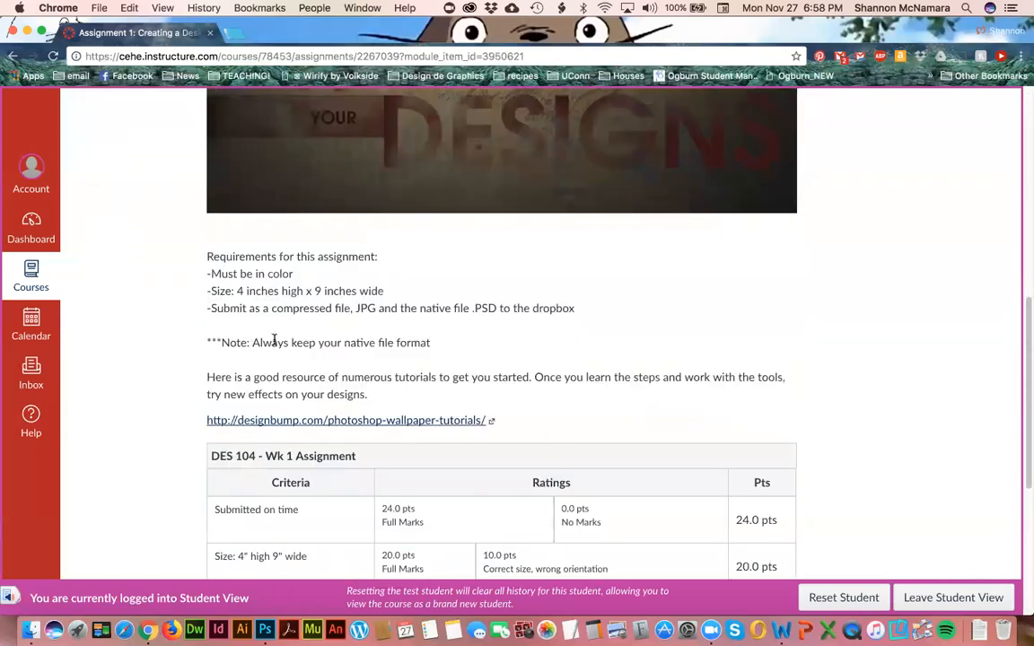
left_click_drag(206, 343, 473, 346)
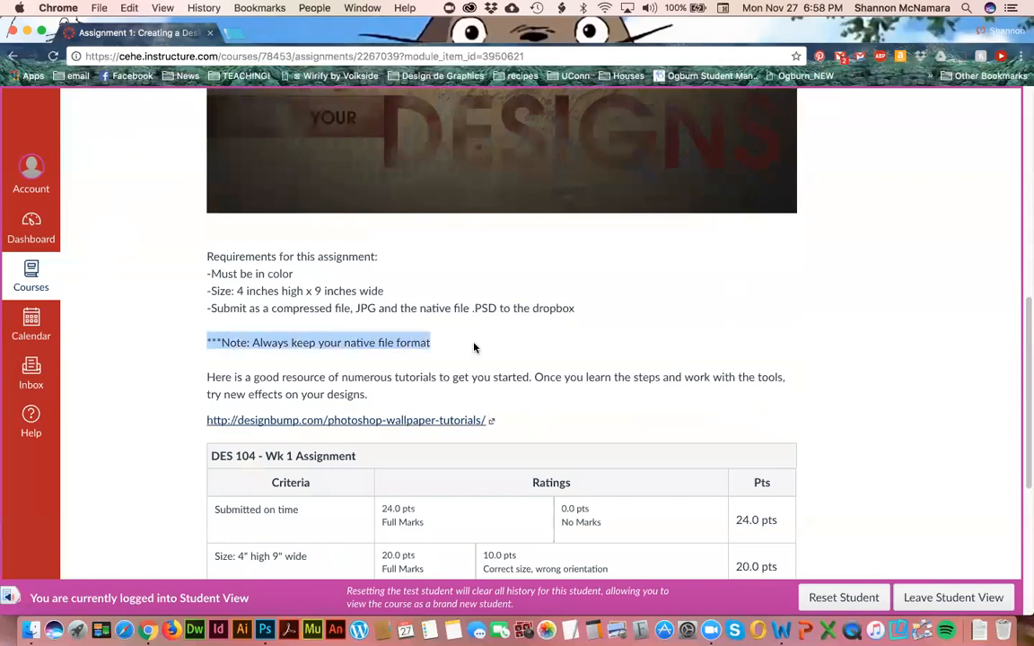
left_click(479, 339)
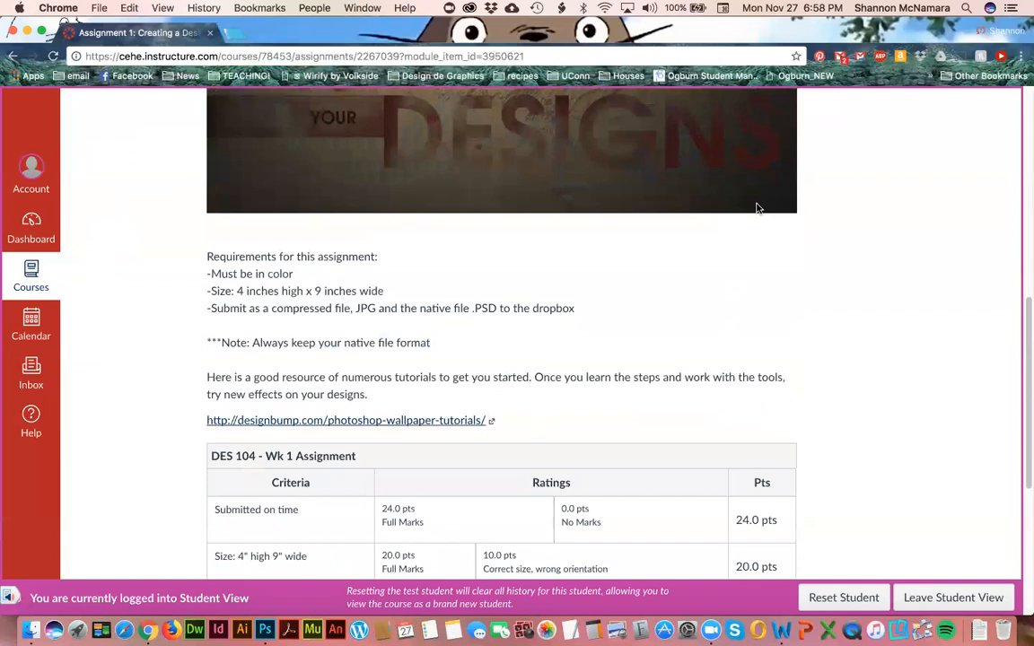
- Examine the sample typography wallpaper image shown above the assignment requirements
scroll(757, 208, "up", 5)
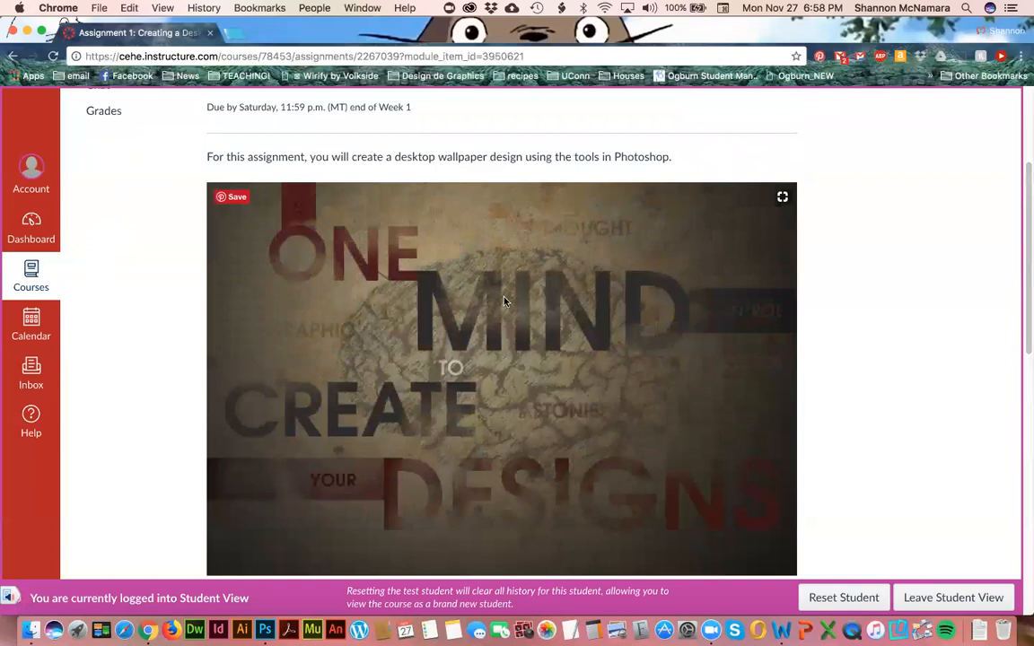
scroll(490, 292, "down", 1)
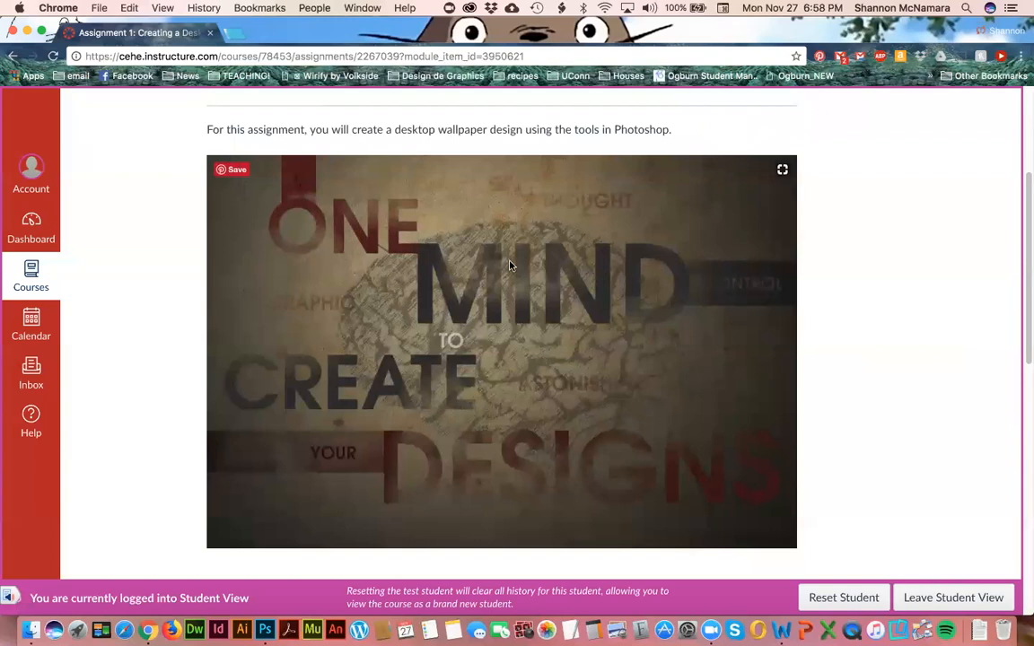
scroll(509, 266, "down", 1)
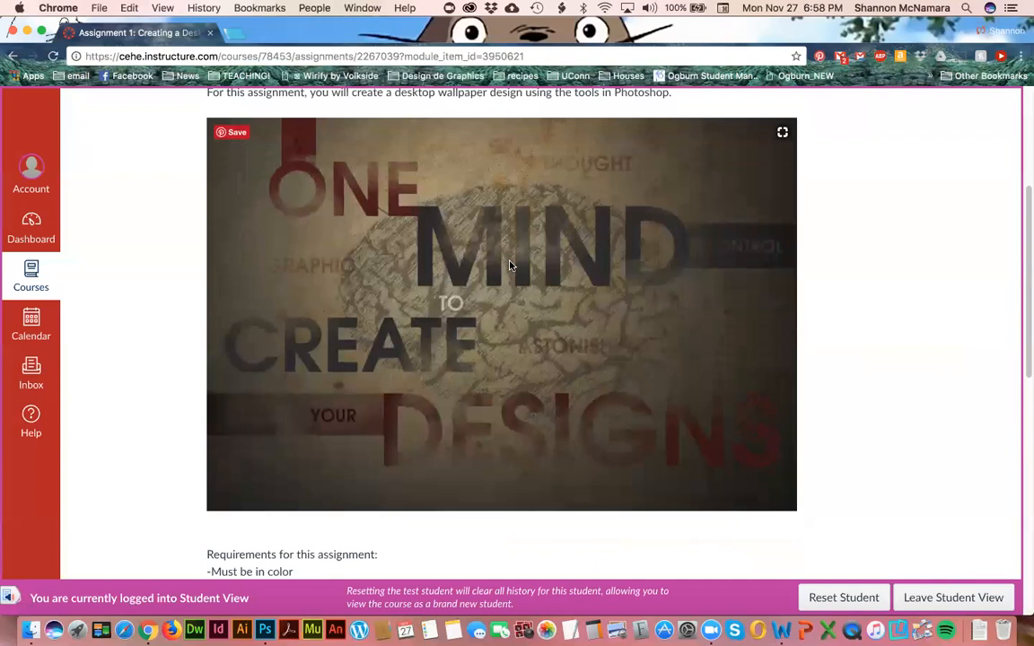
- Open the designbump.com Photoshop wallpaper tutorials resource linked below the assignment requirements
scroll(509, 266, "down", 5)
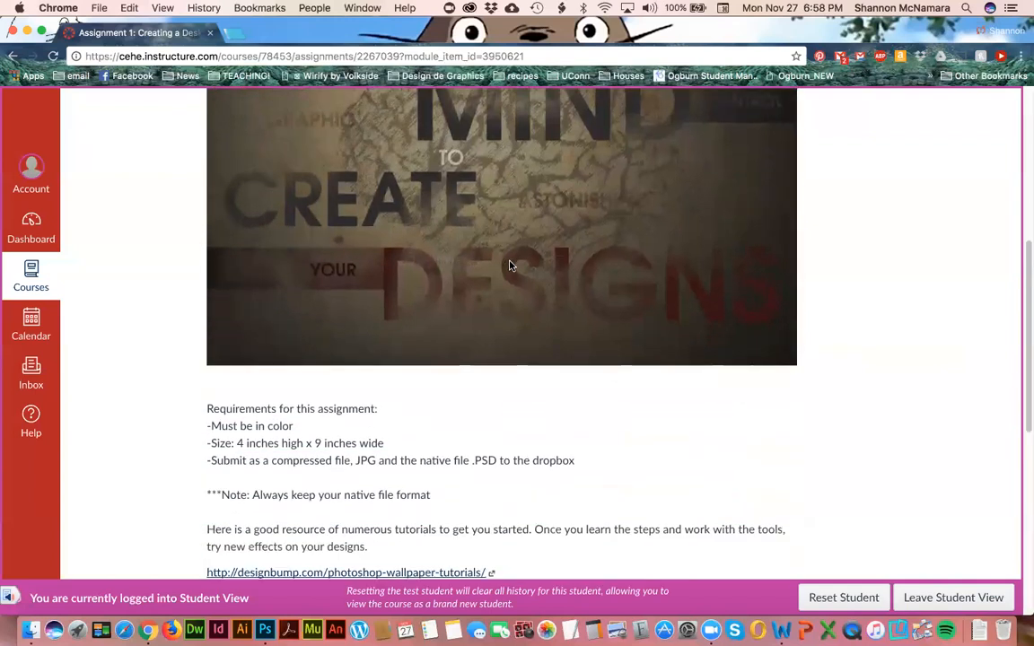
scroll(509, 266, "down", 1)
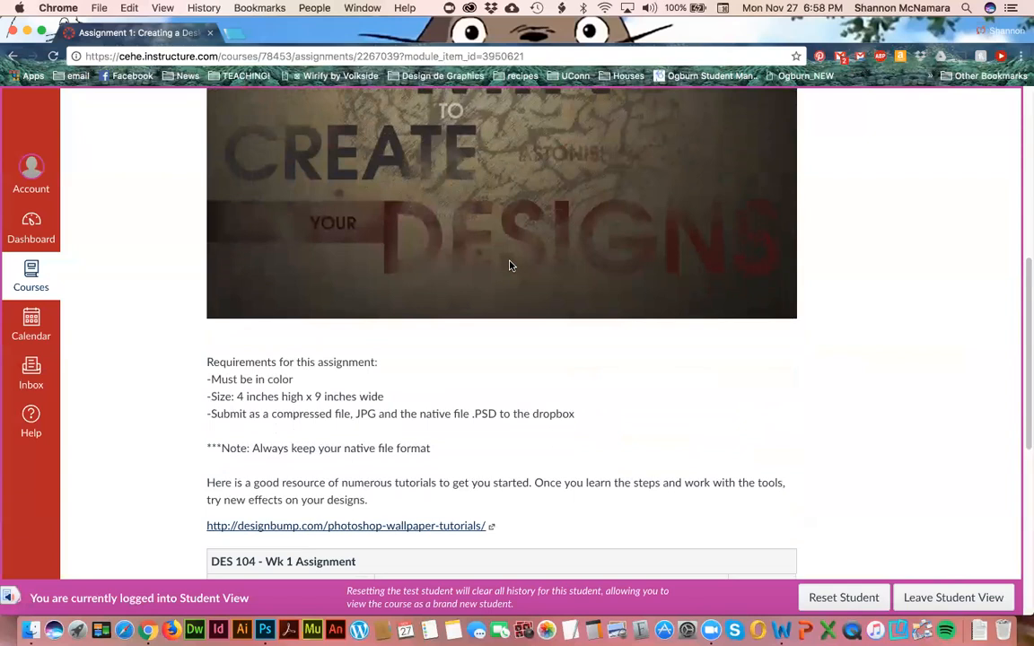
scroll(660, 505, "down", 1)
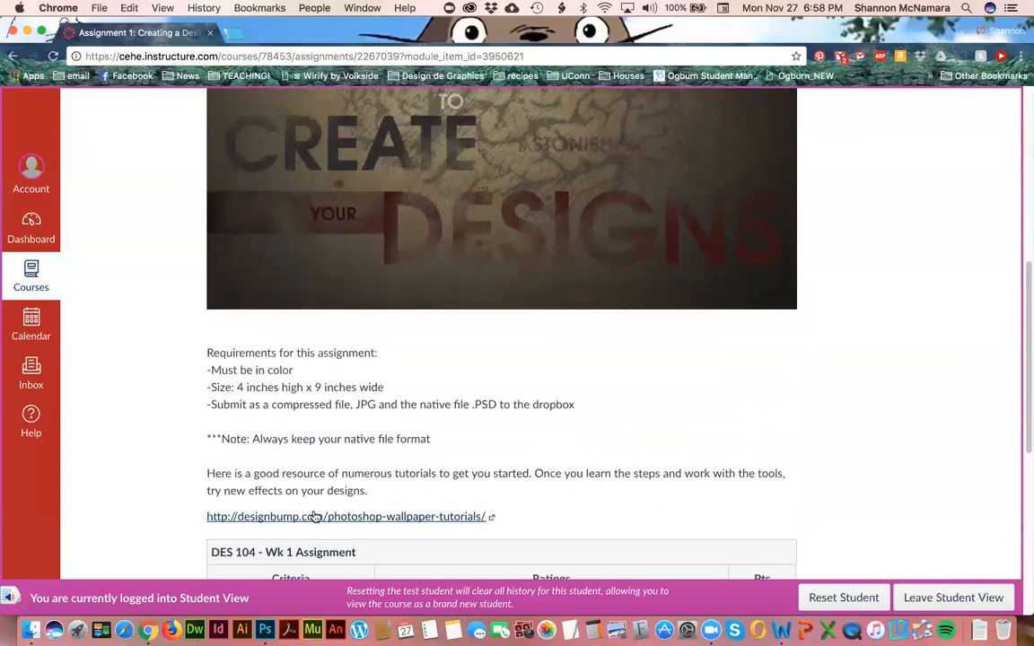
left_click(490, 519)
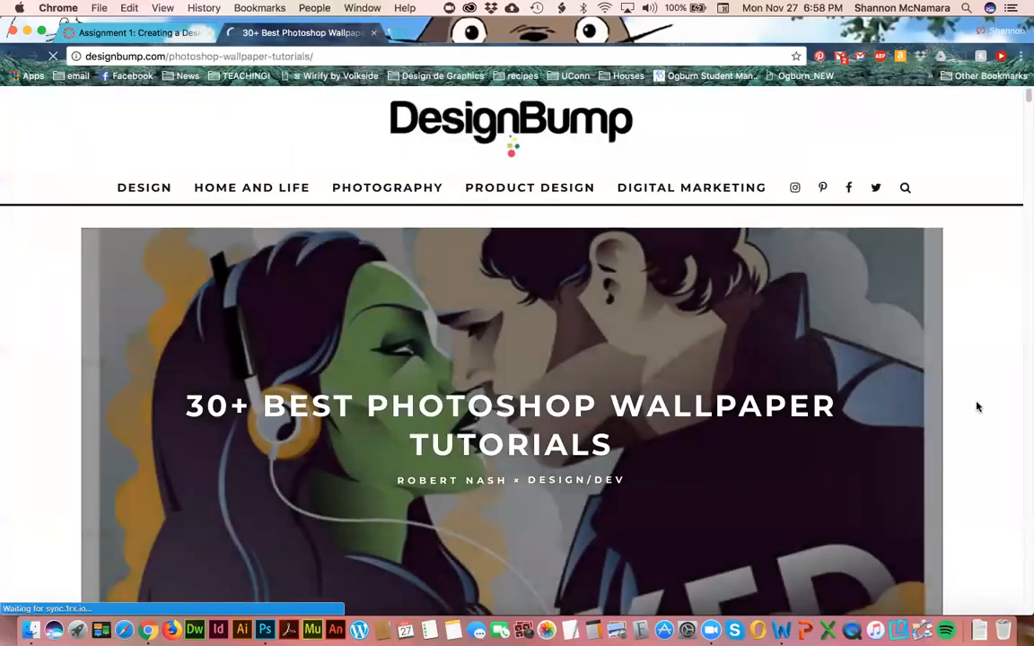
- Browse the DesignBump list of Photoshop wallpaper tutorials from number 1 through number 6, the graphic typography design
scroll(978, 407, "down", 5)
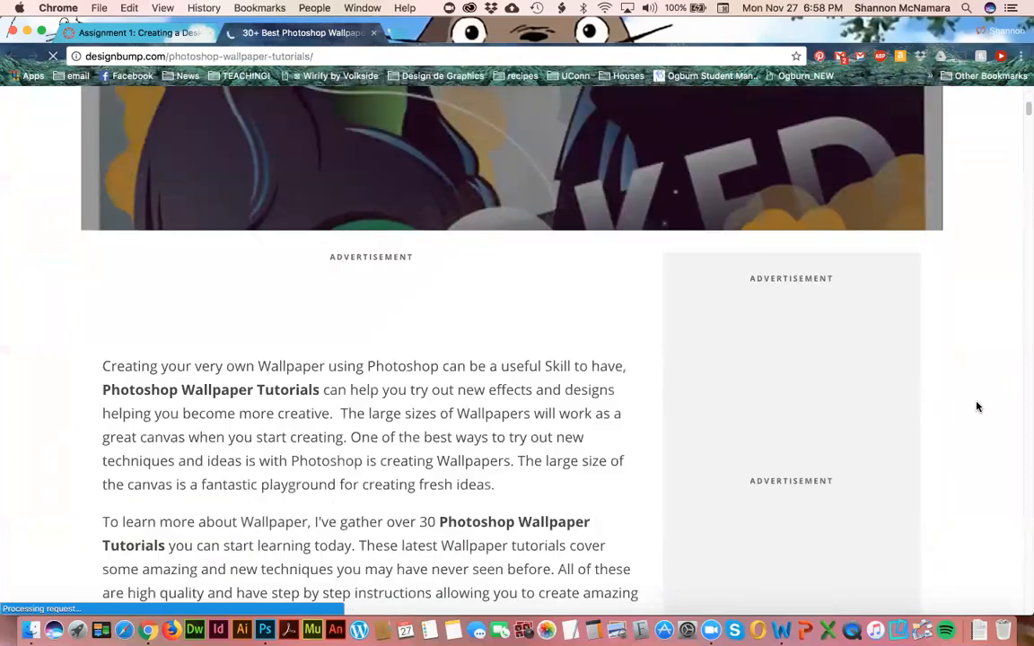
scroll(269, 404, "down", 5)
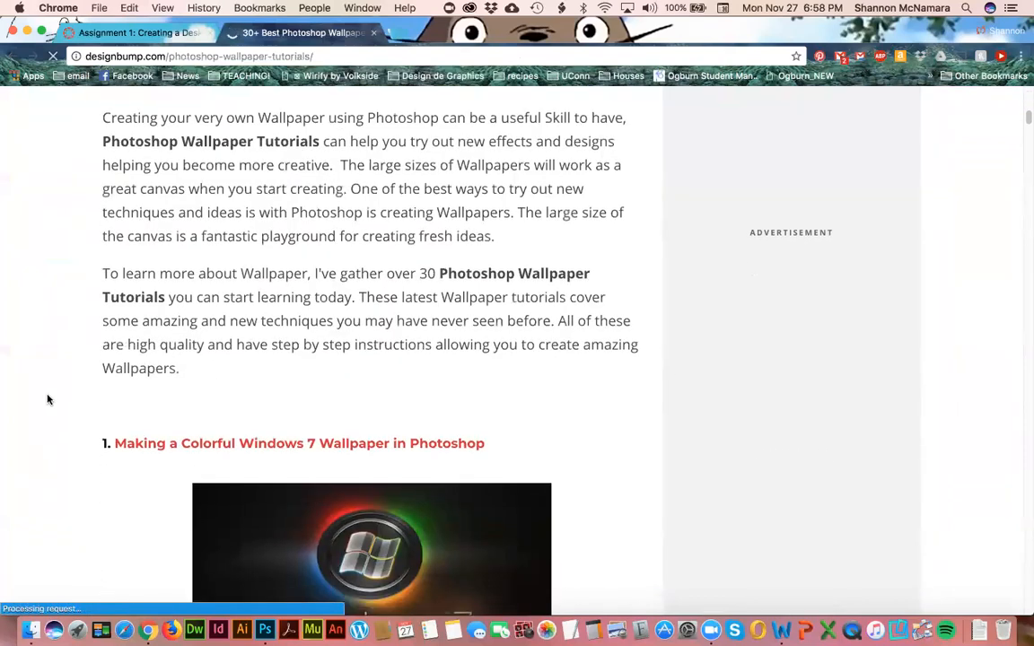
scroll(48, 399, "down", 4)
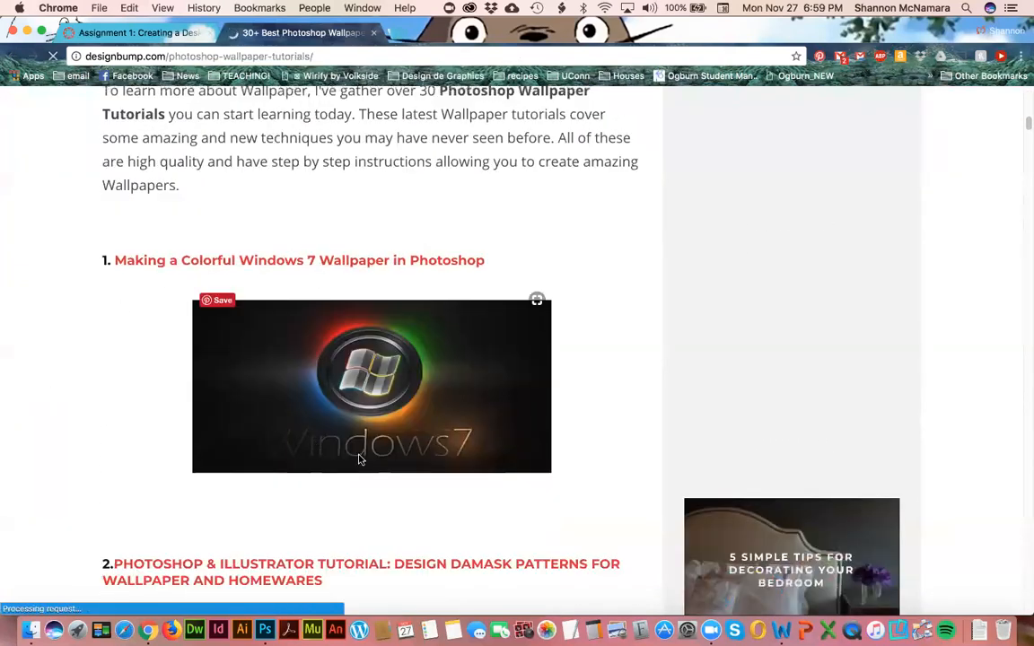
scroll(90, 498, "down", 2)
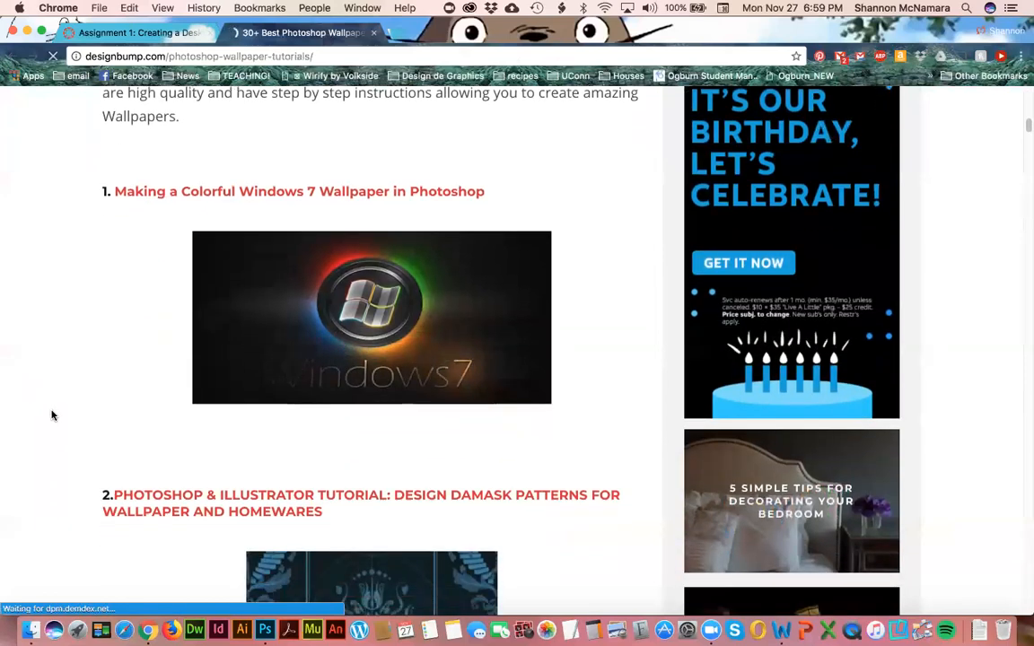
scroll(52, 415, "down", 6)
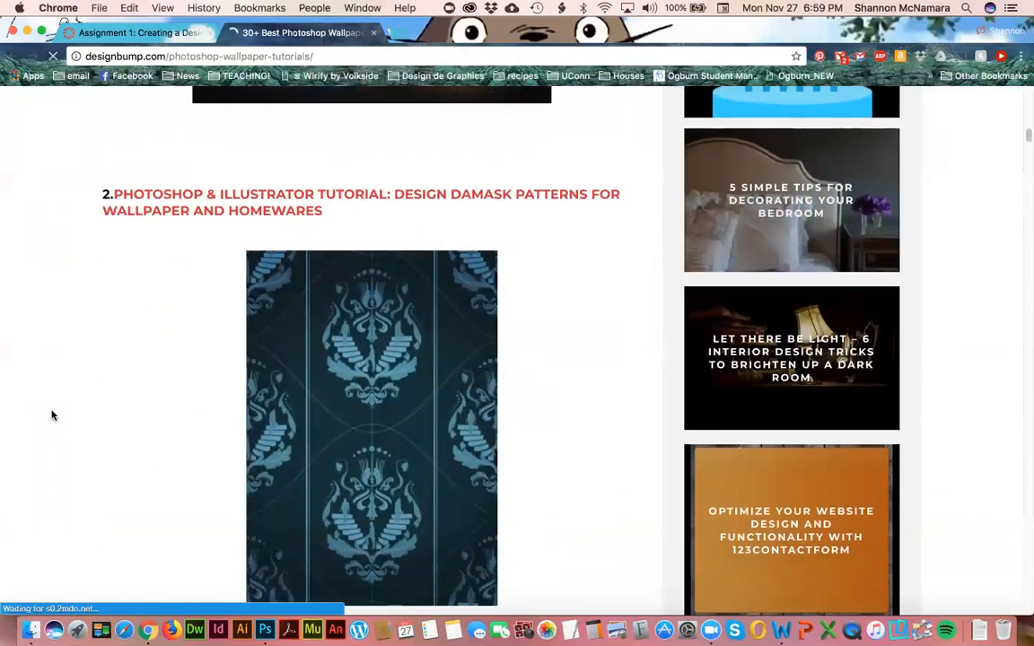
scroll(52, 415, "down", 10)
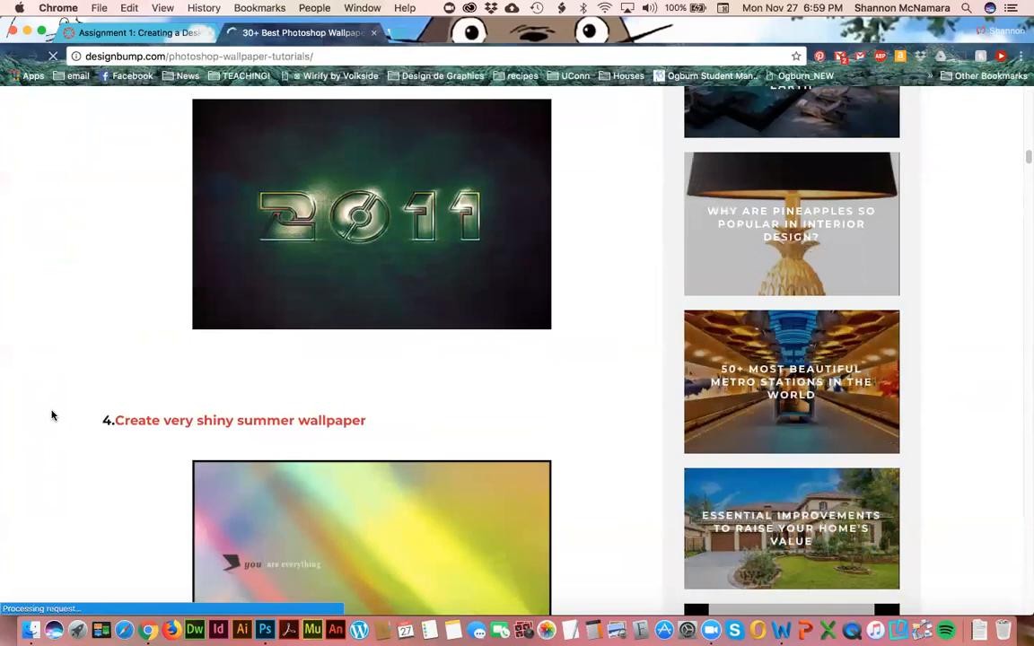
scroll(52, 415, "up", 5)
scroll(52, 415, "down", 5)
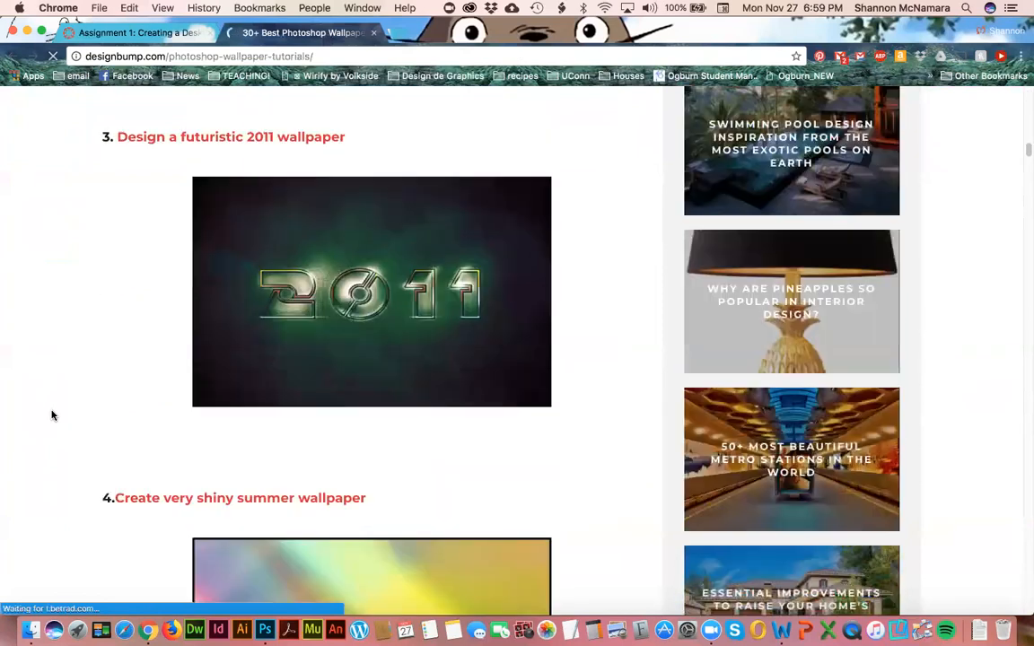
scroll(149, 232, "up", 1)
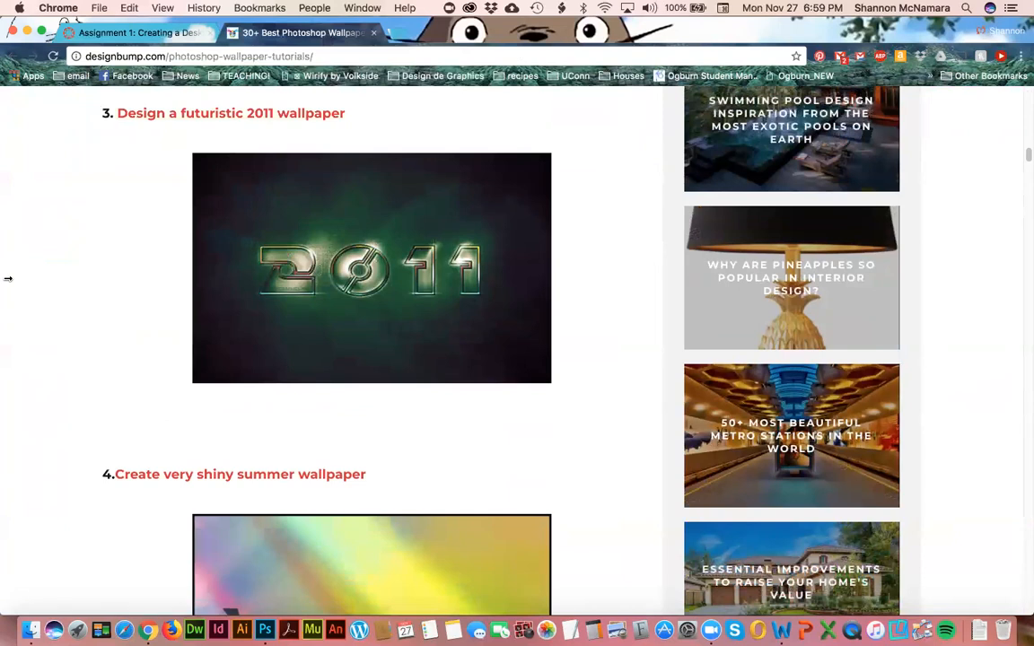
scroll(37, 445, "down", 2)
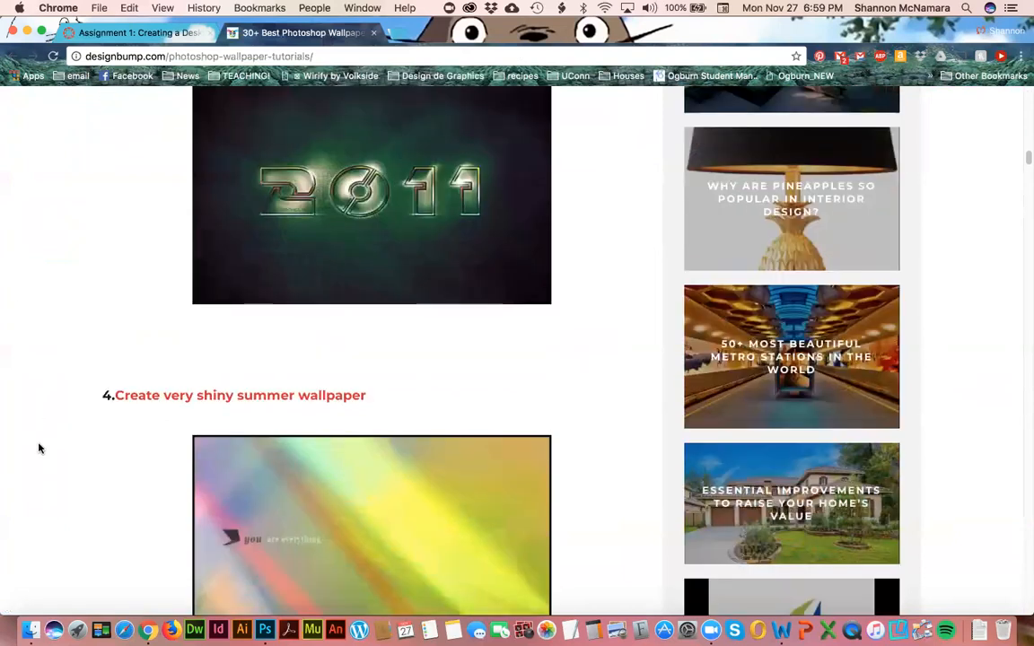
scroll(39, 447, "down", 2)
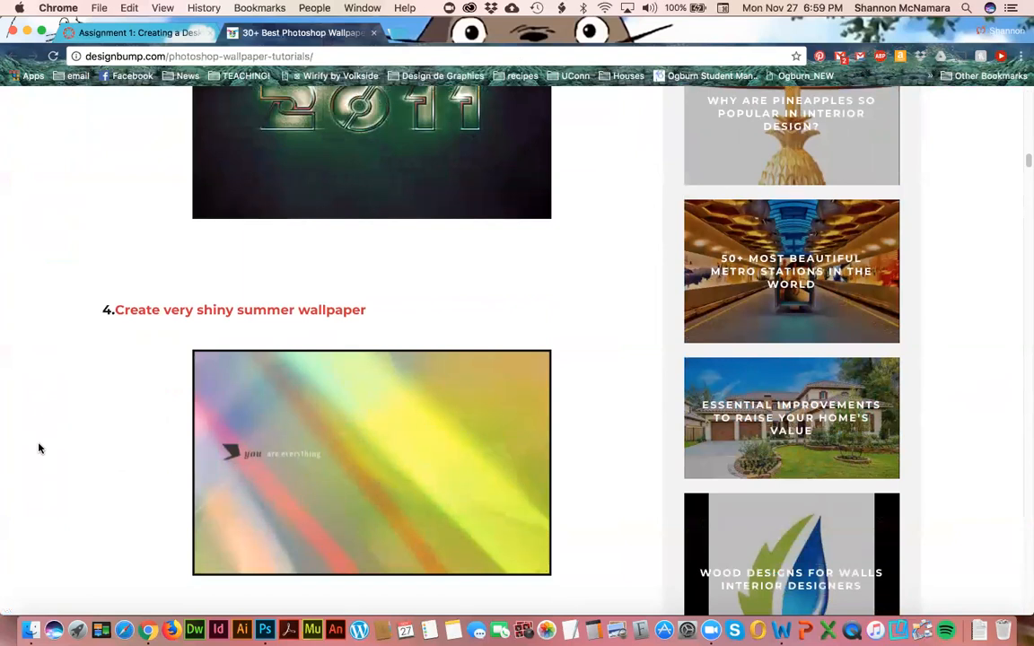
scroll(39, 447, "down", 10)
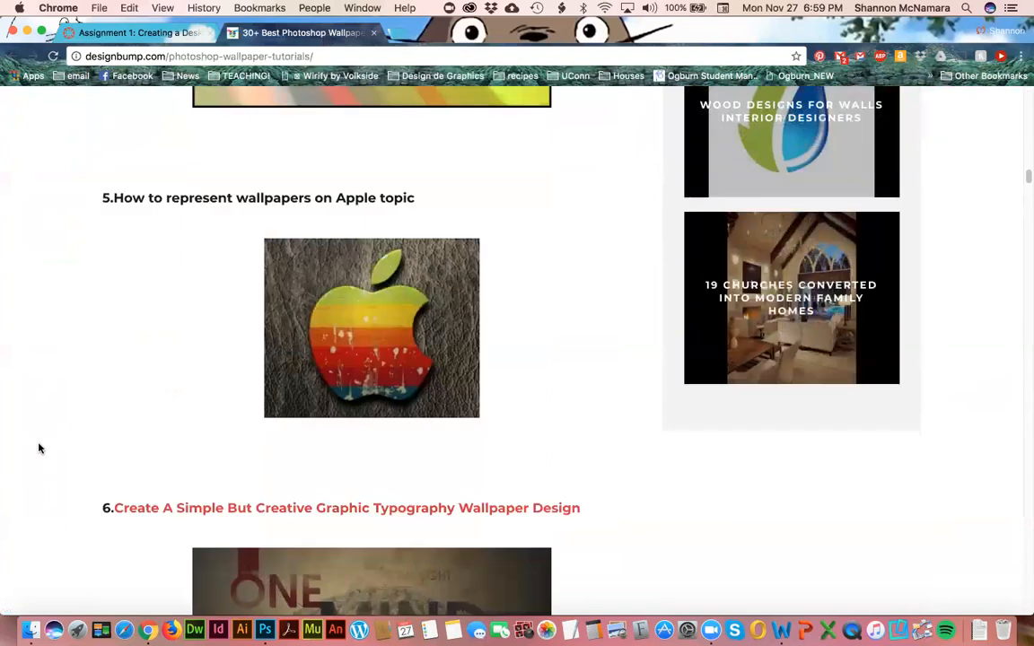
scroll(39, 448, "down", 1)
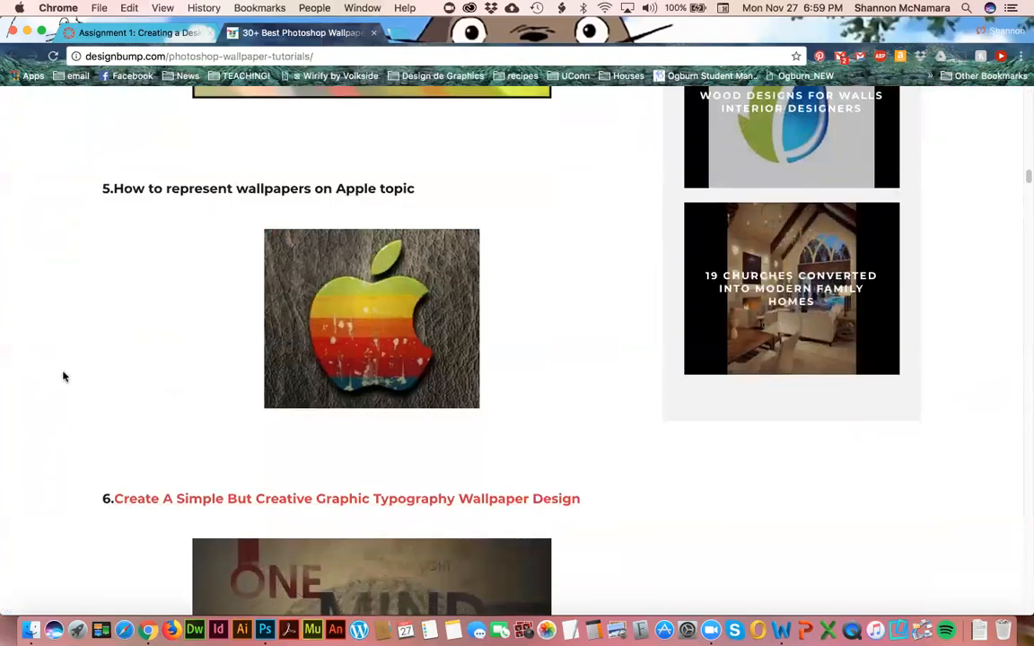
scroll(65, 377, "down", 6)
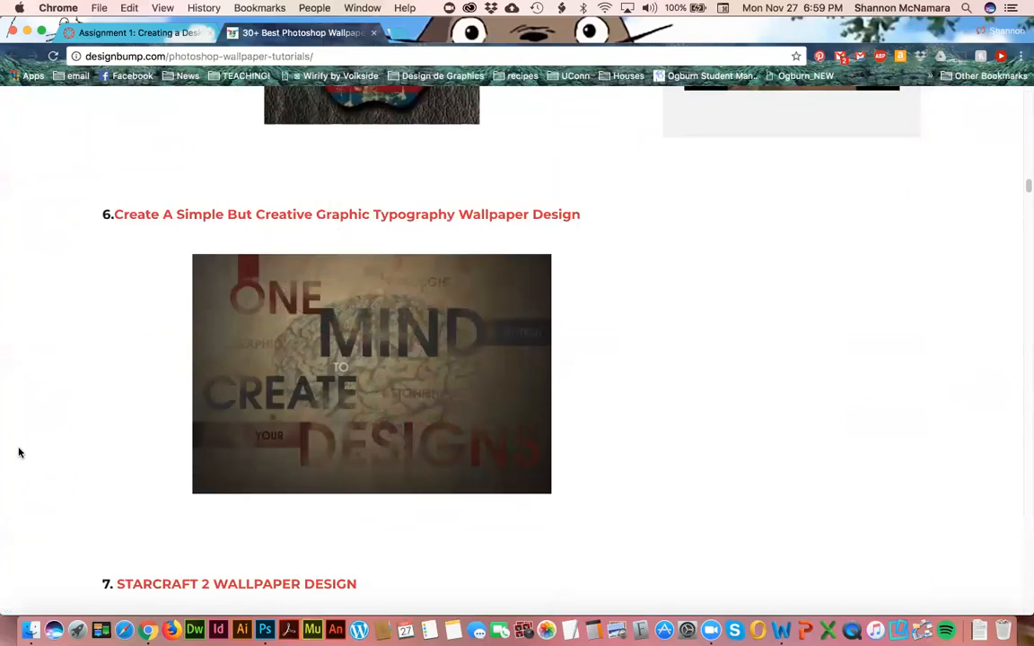
- Browse the DesignBump wallpaper tutorials from number 7, the StarCraft 2 design, through number 11, the Dark Wallpaper Tutorial
scroll(19, 454, "down", 4)
scroll(19, 455, "down", 5)
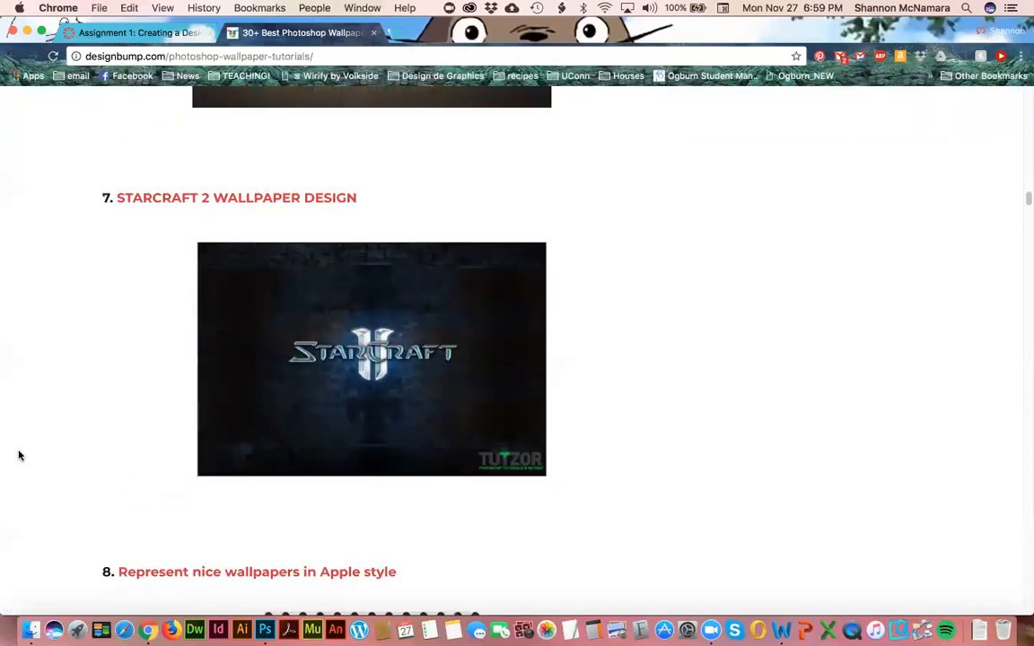
scroll(19, 455, "down", 5)
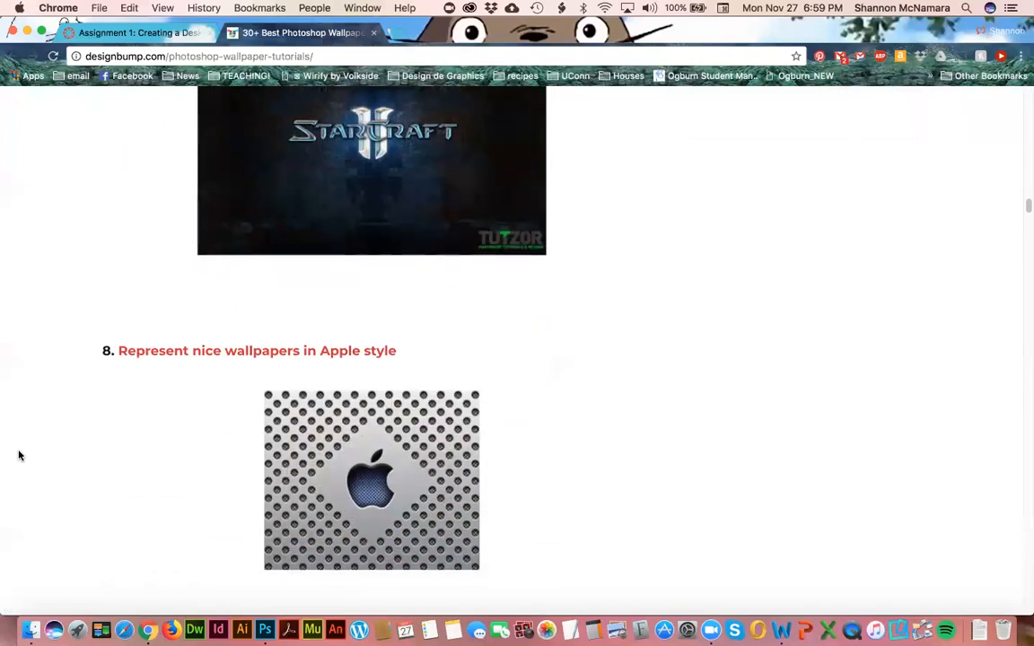
scroll(19, 455, "down", 10)
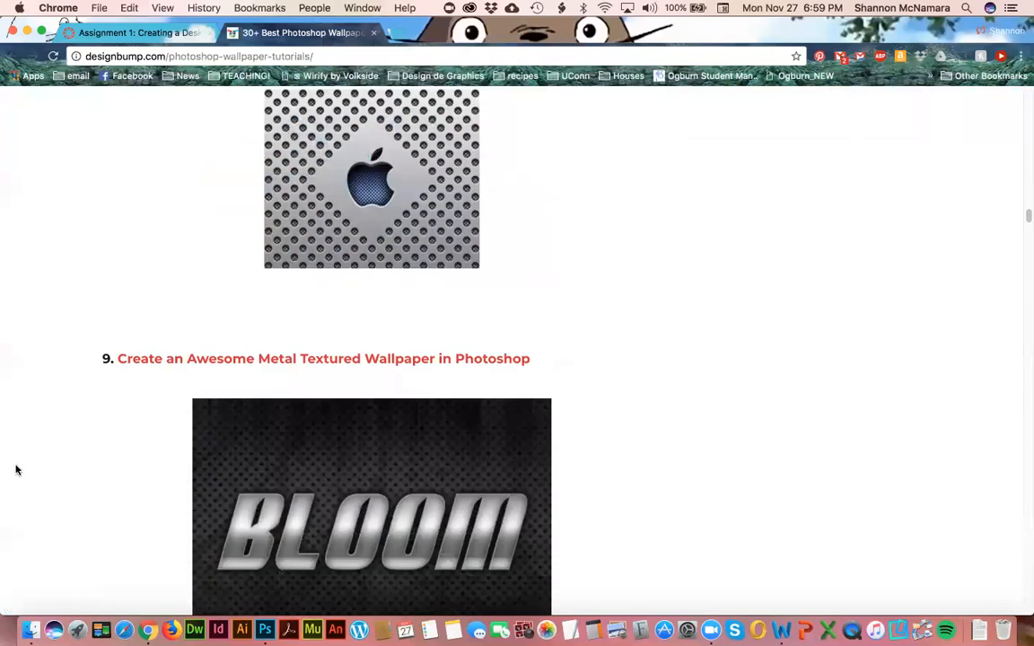
scroll(15, 473, "down", 6)
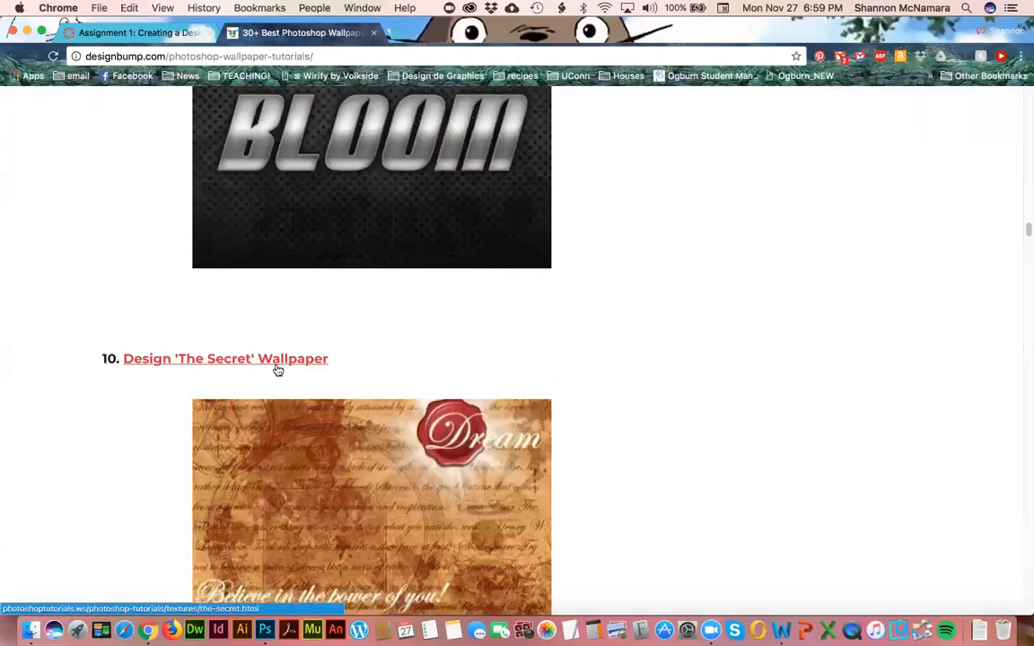
scroll(759, 502, "down", 5)
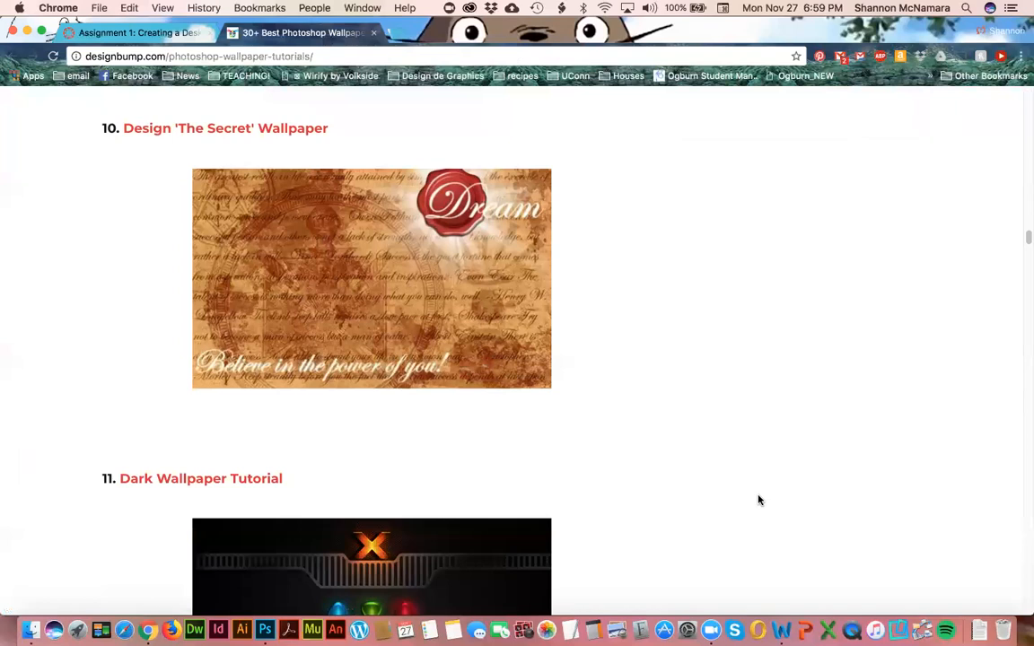
scroll(758, 500, "down", 5)
scroll(759, 501, "up", 20)
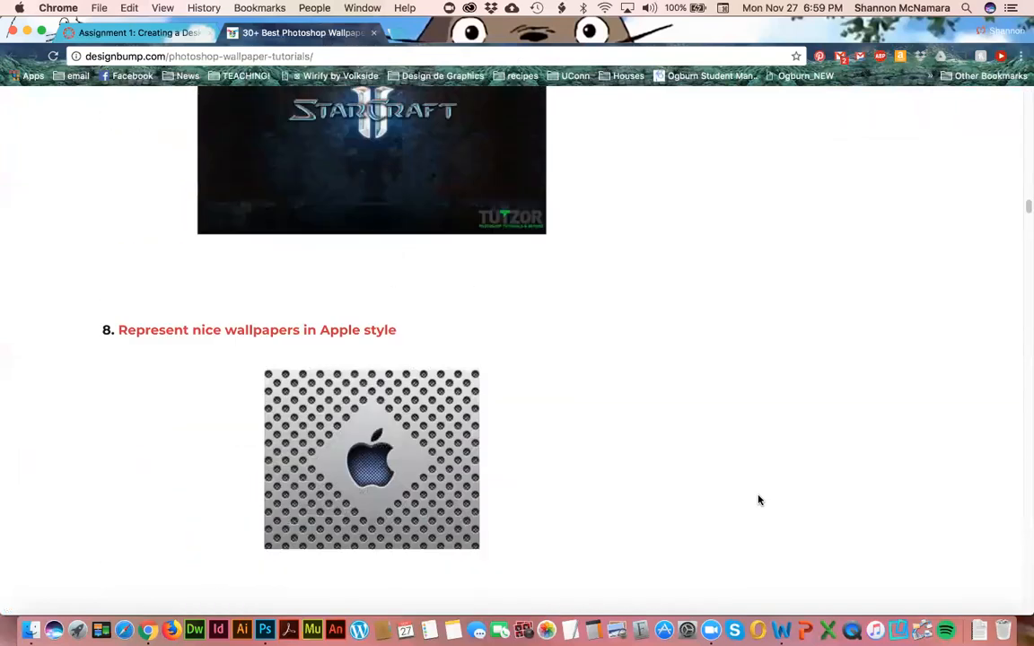
- Close the DesignBump page and review the assignment's sample typography wallpaper and requirements again
left_click(374, 33)
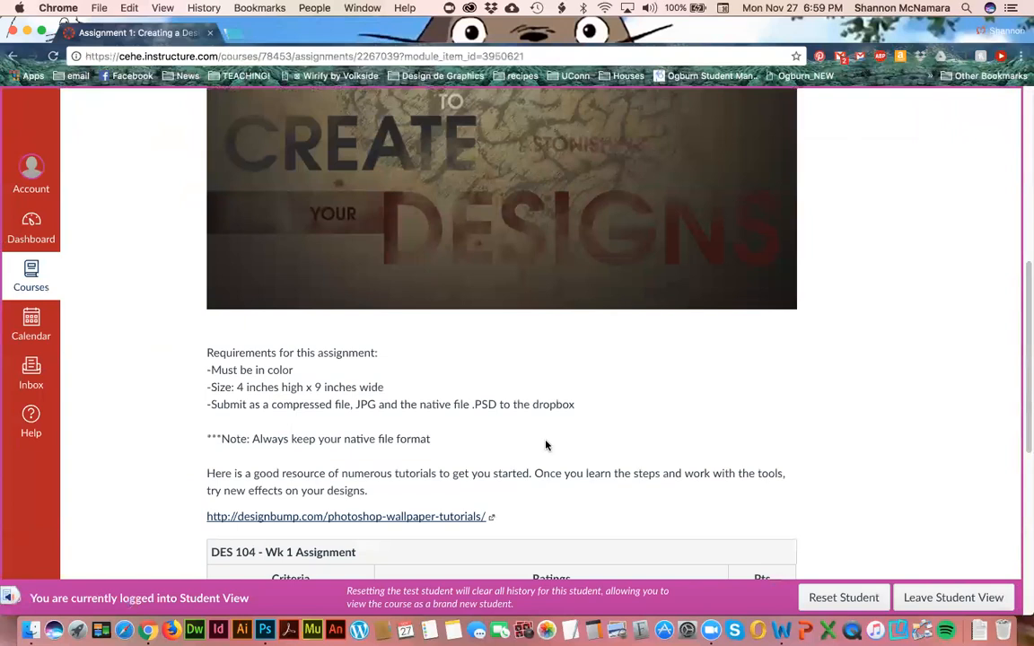
scroll(547, 445, "up", 6)
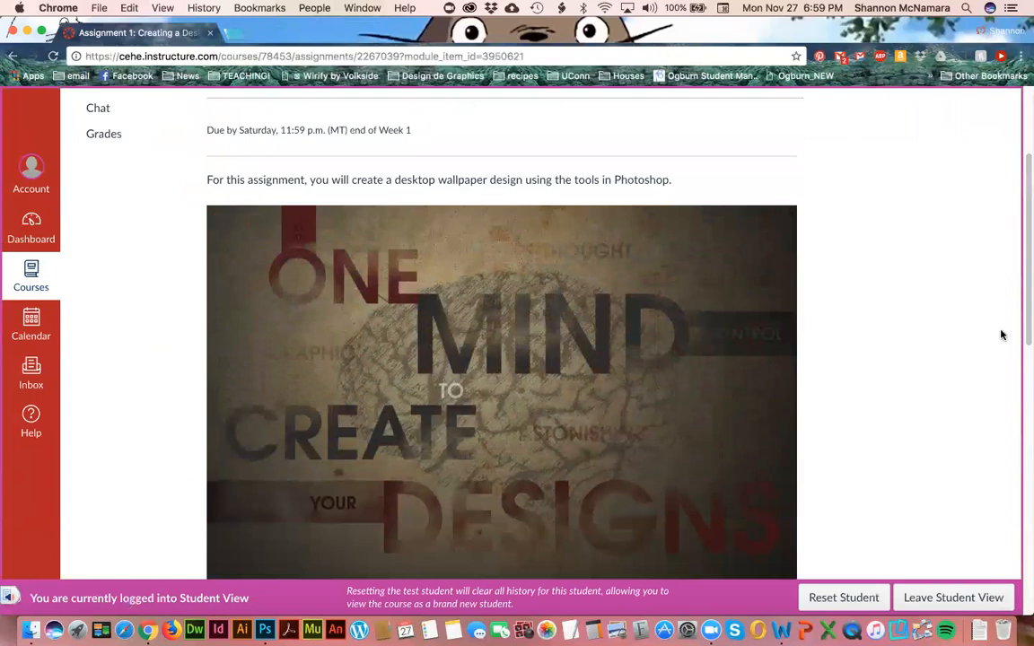
scroll(958, 395, "down", 2)
scroll(958, 396, "down", 6)
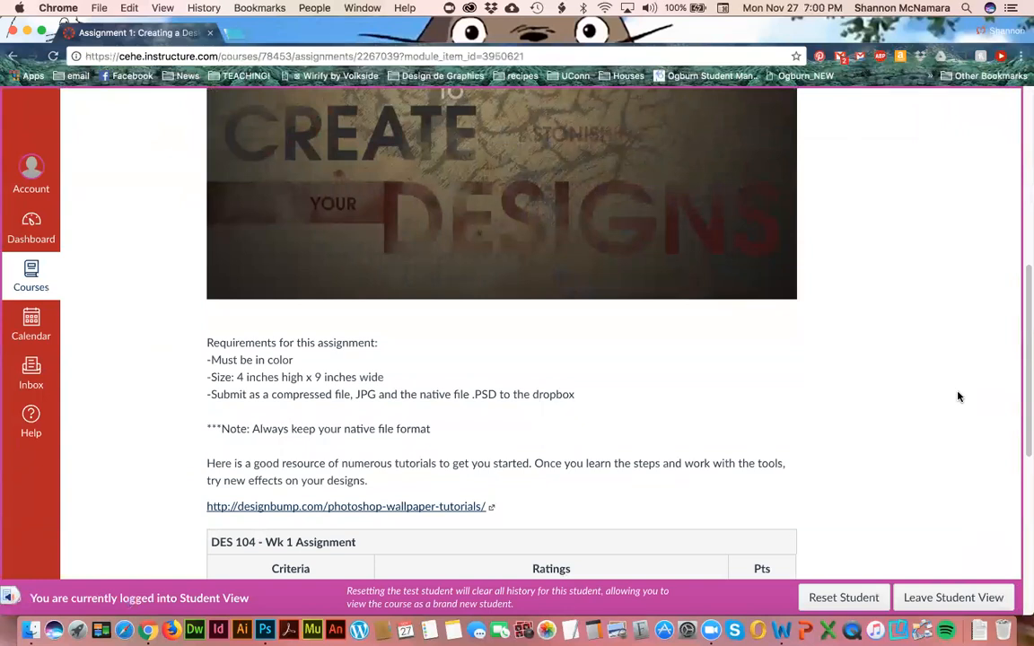
scroll(959, 396, "up", 6)
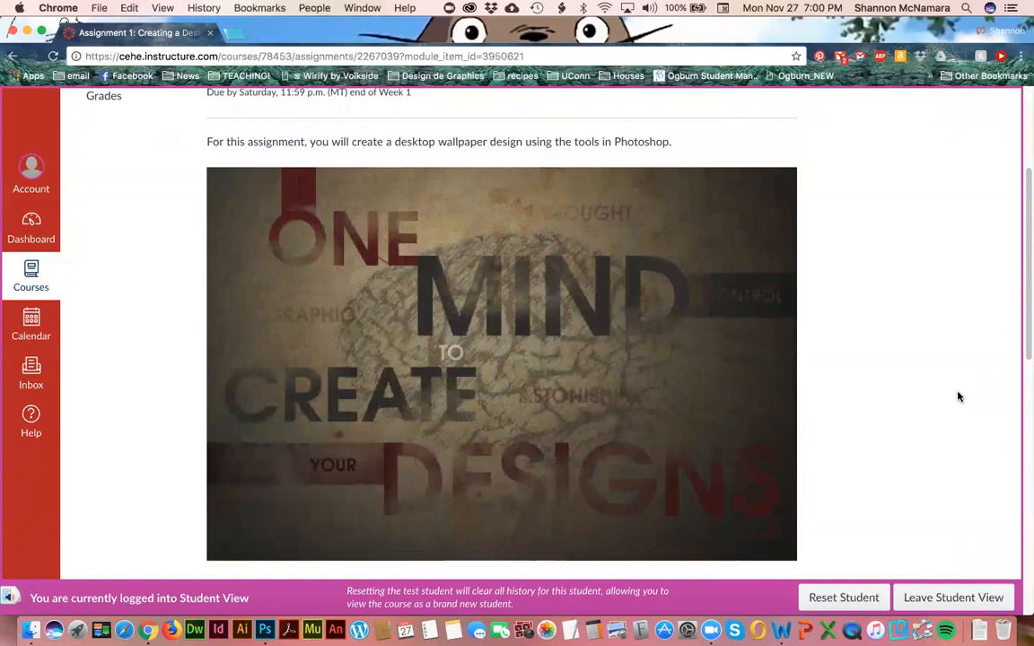
scroll(922, 258, "down", 6)
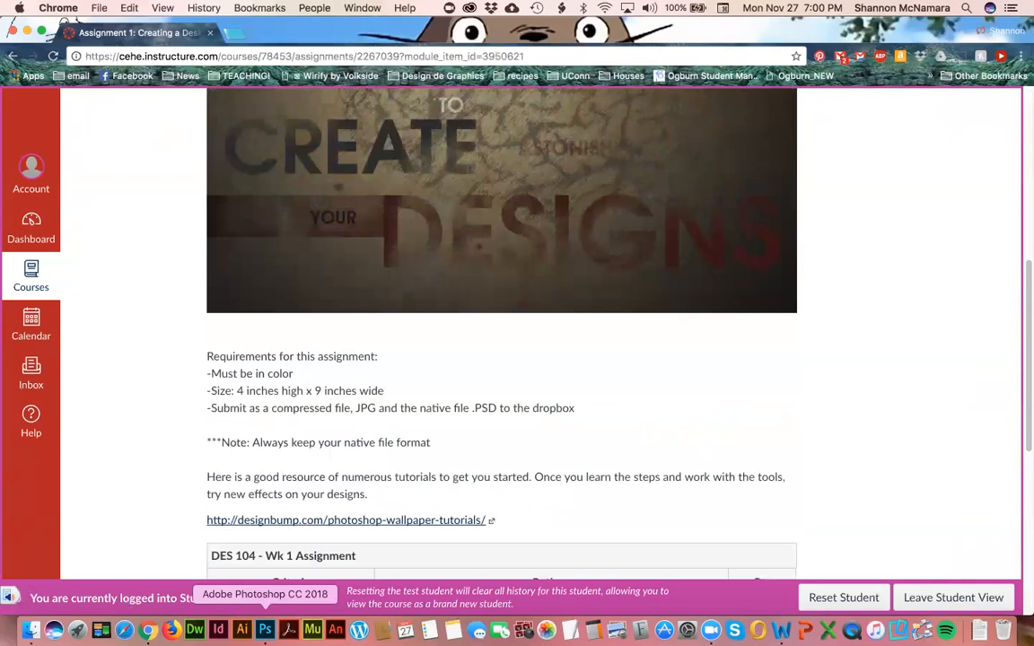
- View Photoshop CC 2018's start screen, then return to Chrome and look over the Adobe Creative Cloud activity stream
left_click(265, 629)
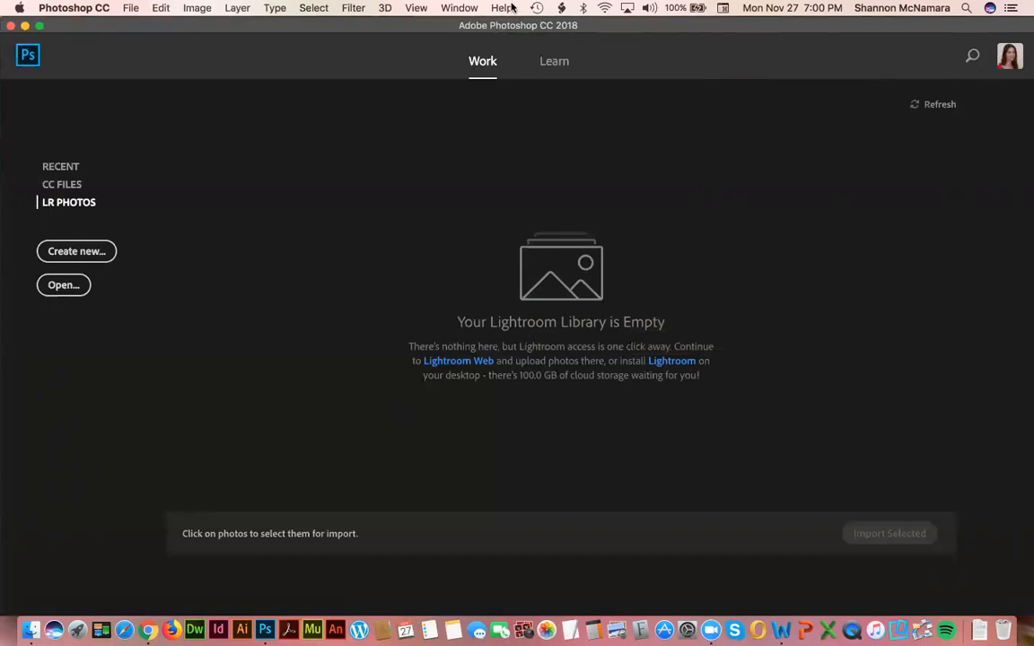
key("super+Tab")
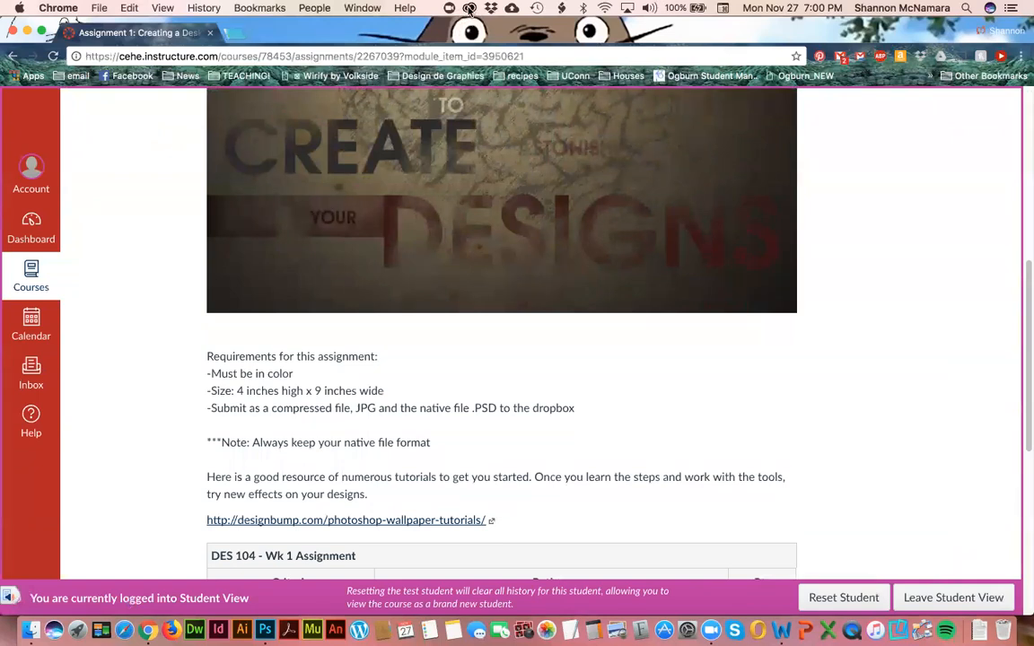
left_click(470, 10)
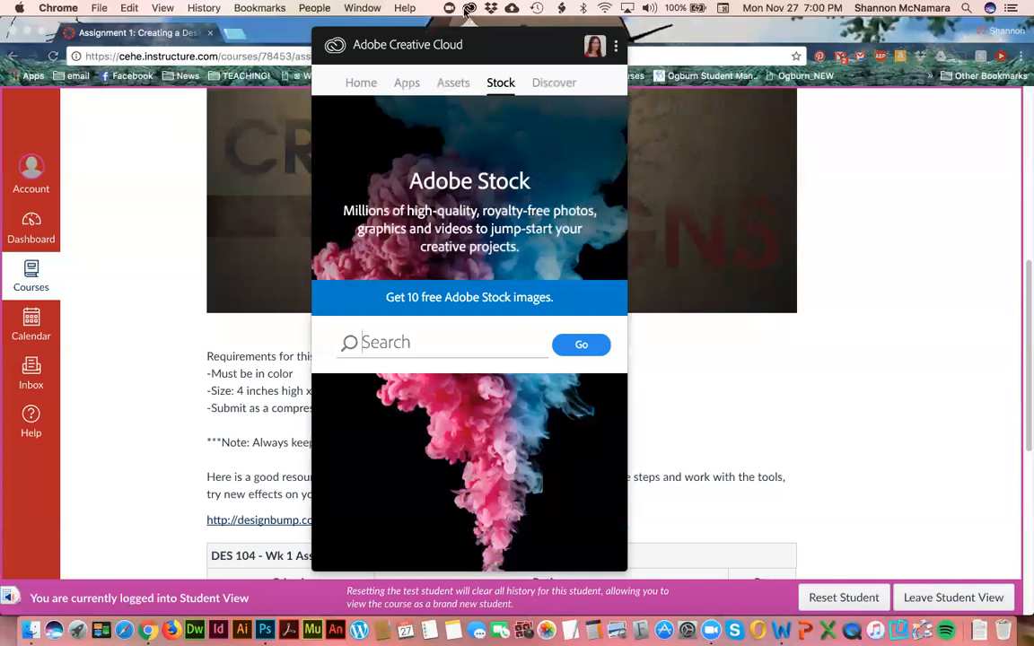
left_click(364, 83)
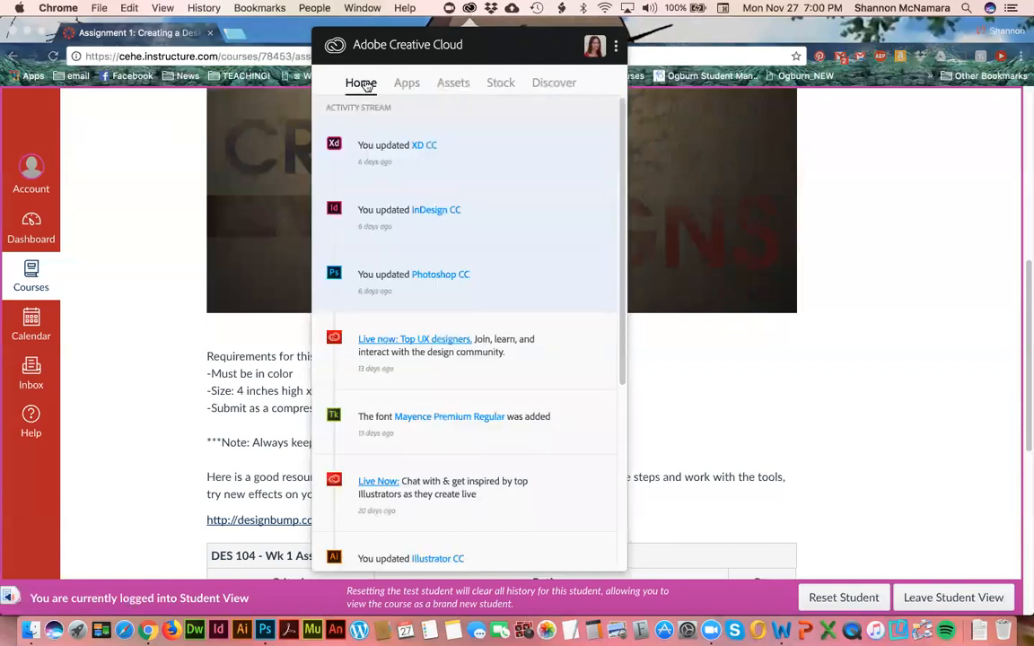
scroll(539, 320, "down", 5)
scroll(539, 321, "up", 5)
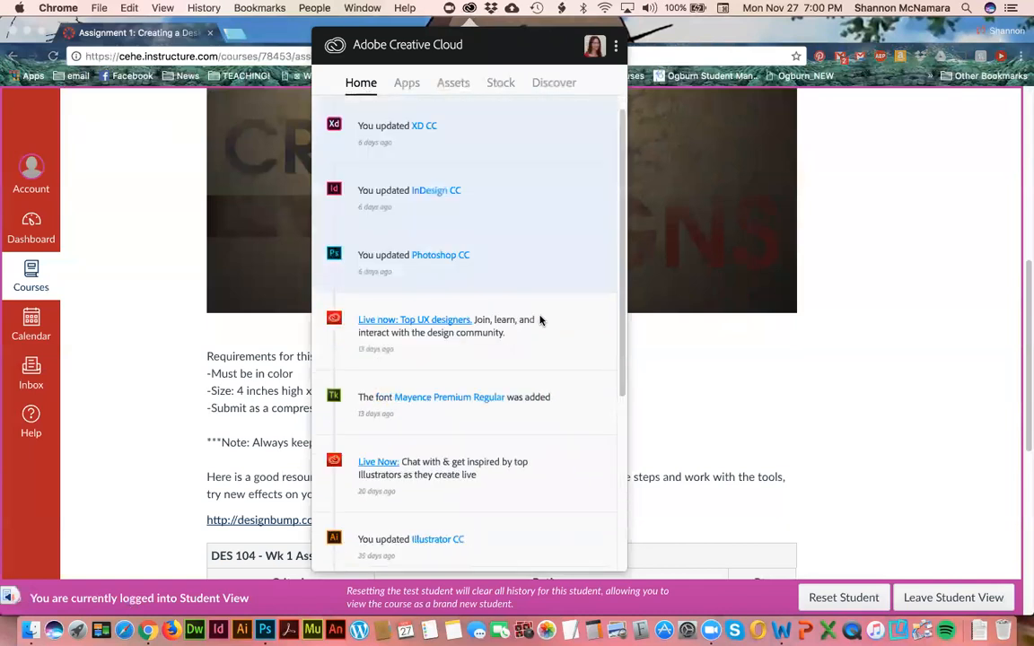
- Examine the Creative Cloud list of all apps and services, from Photoshop CC down to Audition CC
left_click(407, 84)
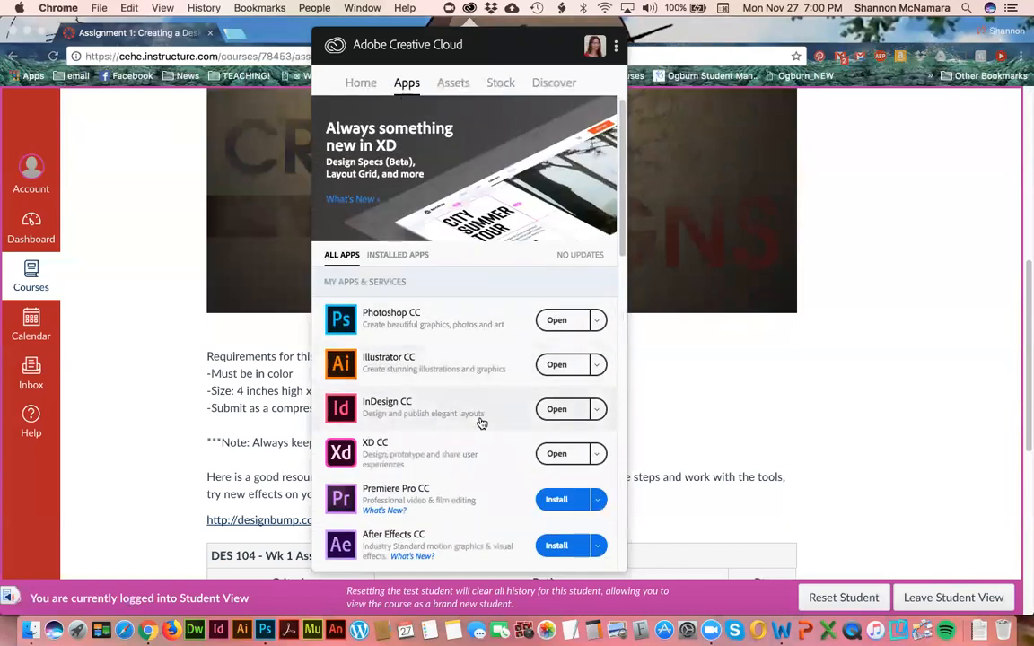
scroll(462, 308, "down", 2)
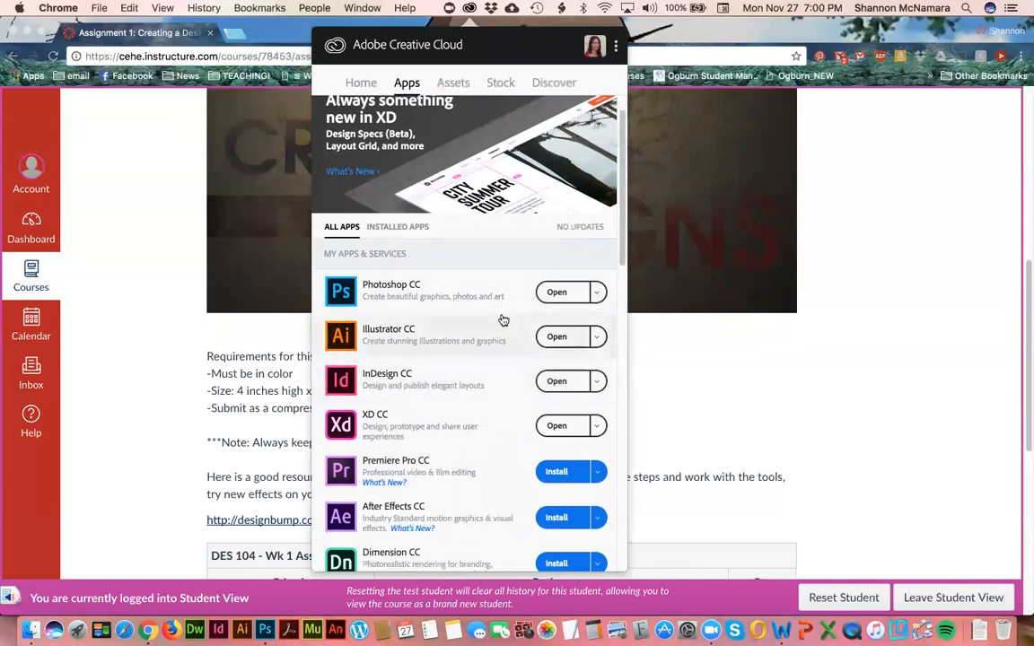
scroll(504, 322, "down", 3)
scroll(504, 322, "down", 5)
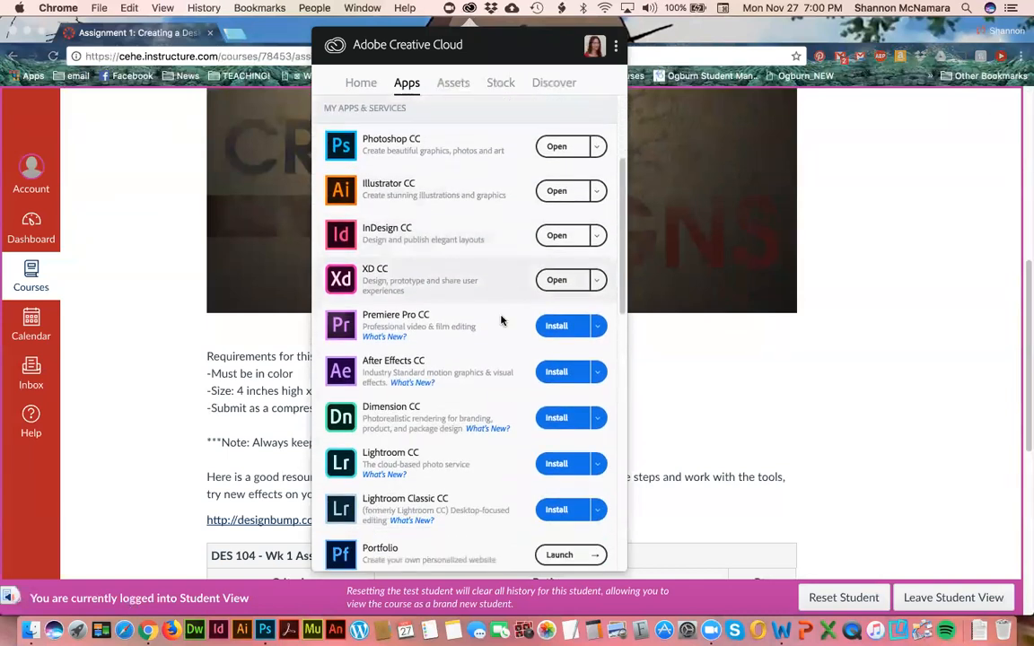
scroll(502, 320, "down", 3)
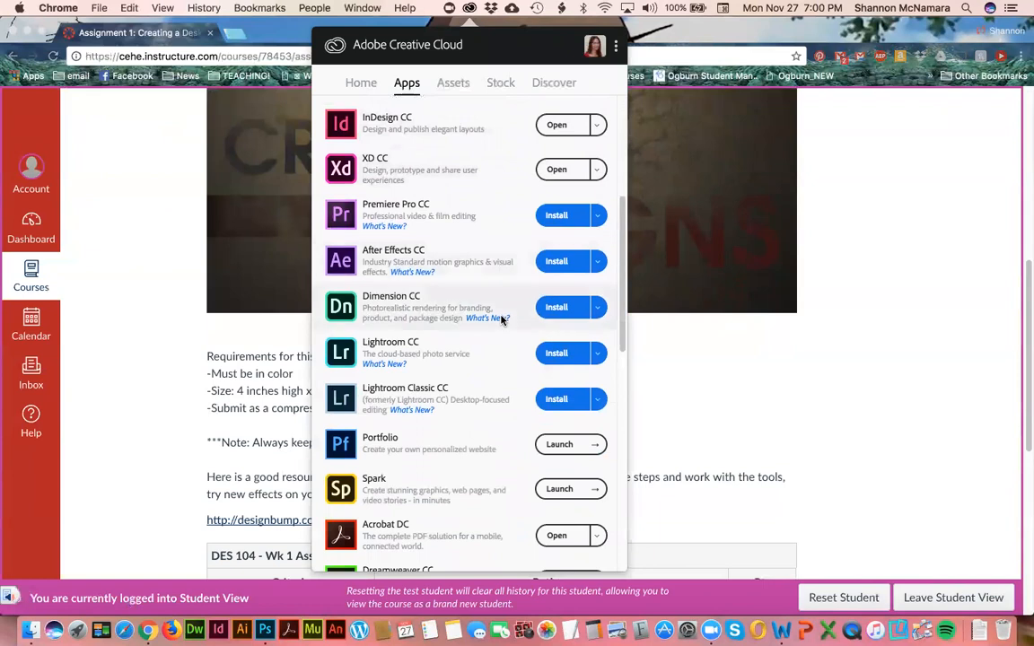
scroll(501, 321, "down", 5)
scroll(502, 321, "down", 4)
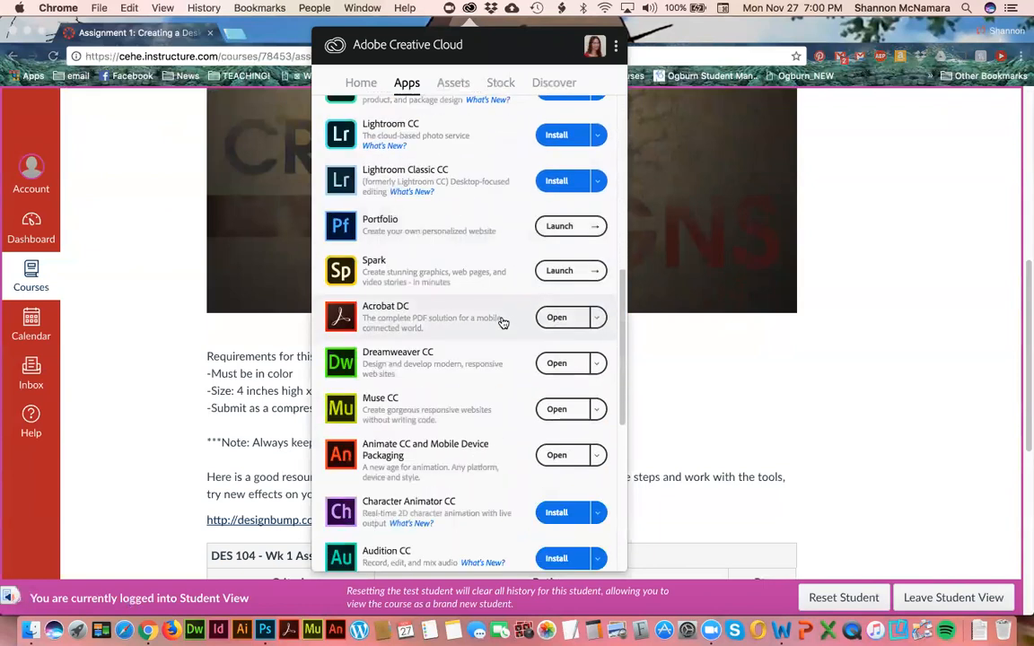
scroll(504, 322, "up", 10)
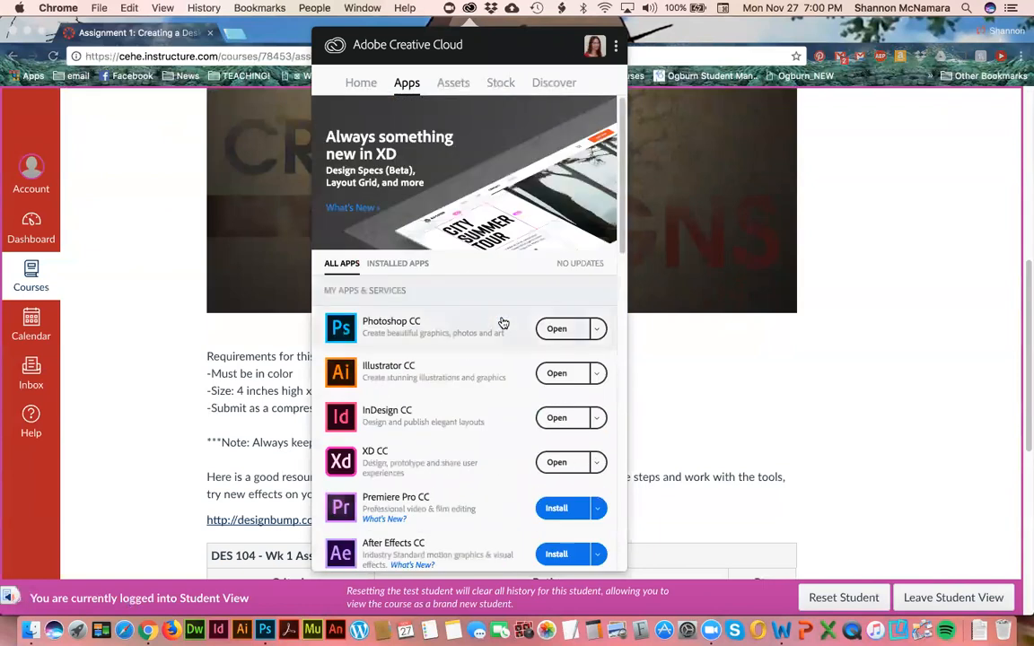
- Look through the Creative Cloud fonts, files and Market assets, and view the Adobe Stock search page
left_click(454, 84)
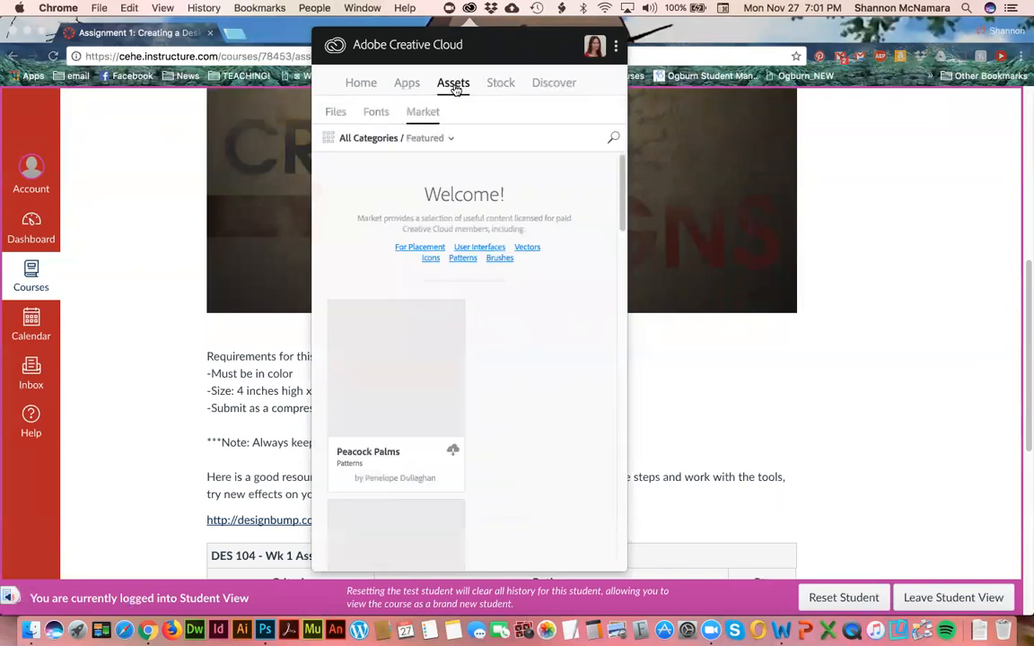
left_click(377, 112)
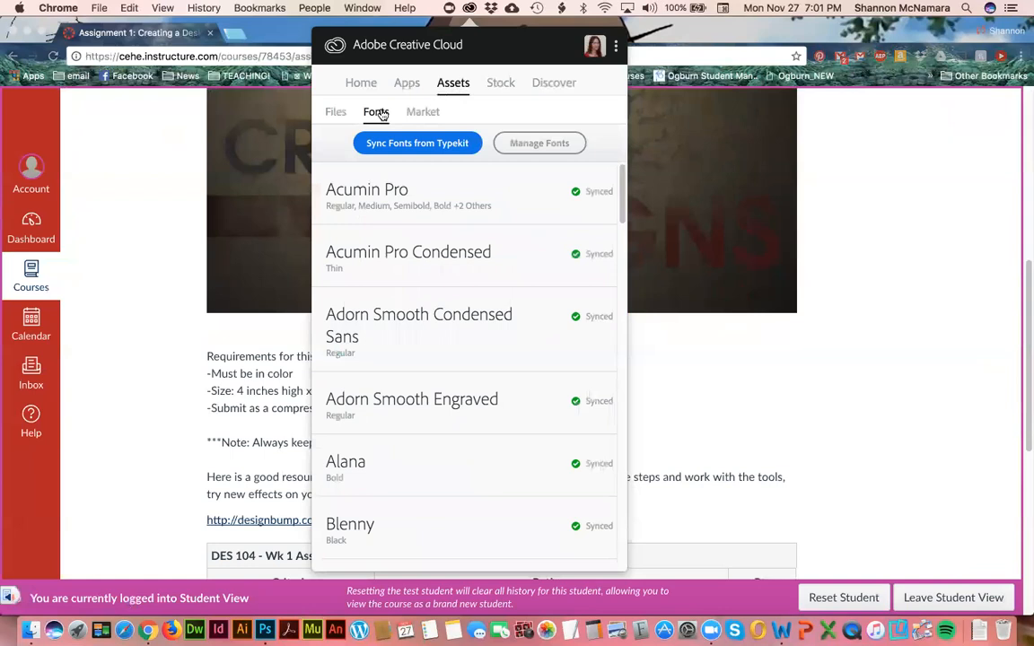
left_click(336, 115)
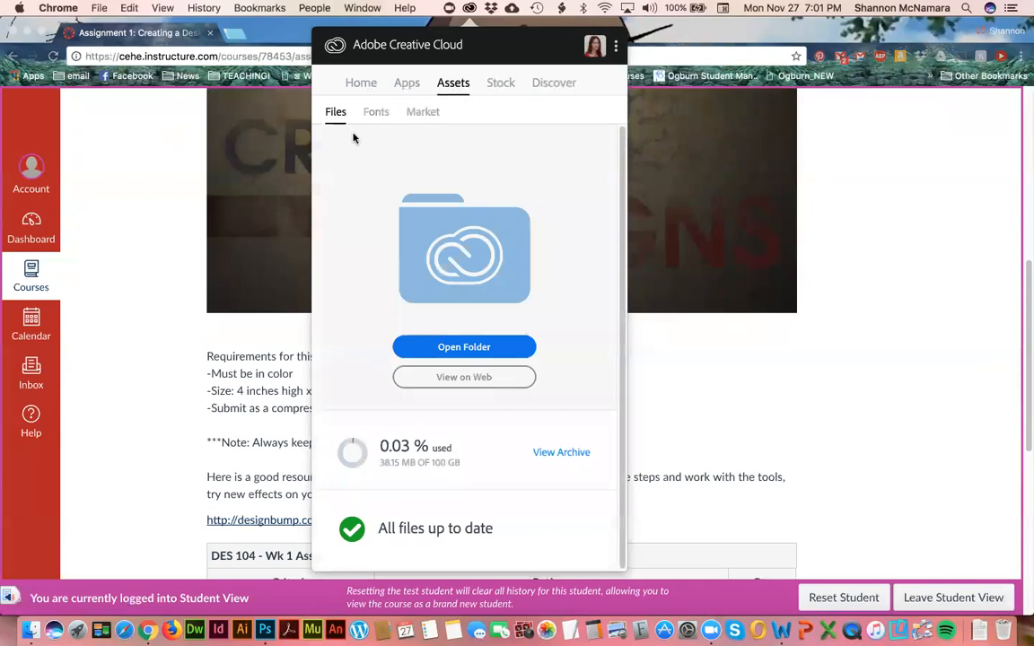
left_click(431, 114)
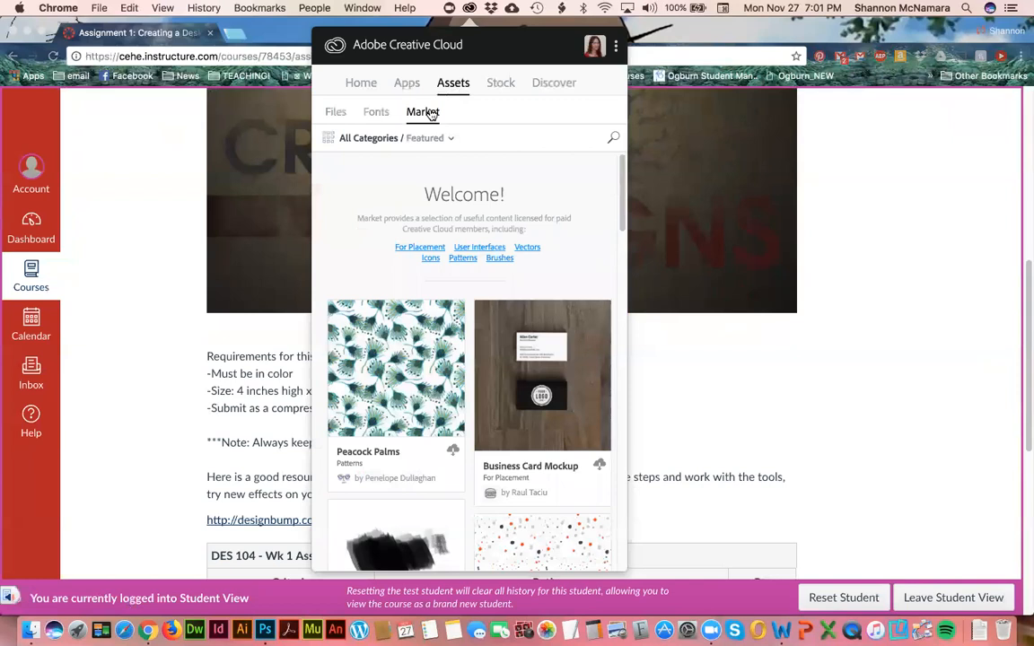
left_click(503, 84)
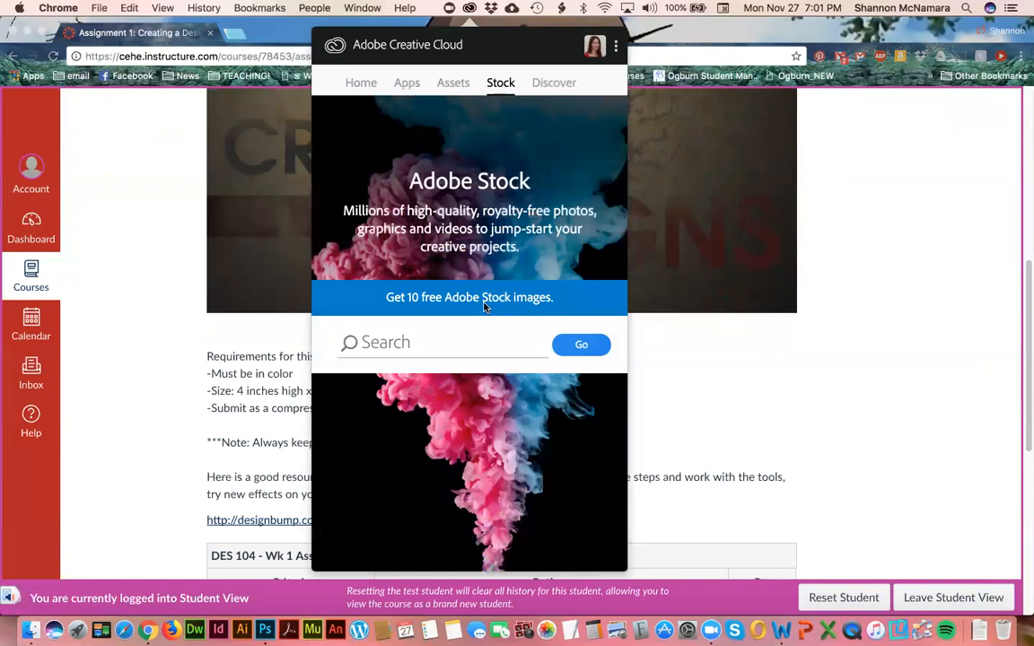
- Find the beach photo project among the account's own work in Creative Cloud and open it on Behance
left_click(559, 92)
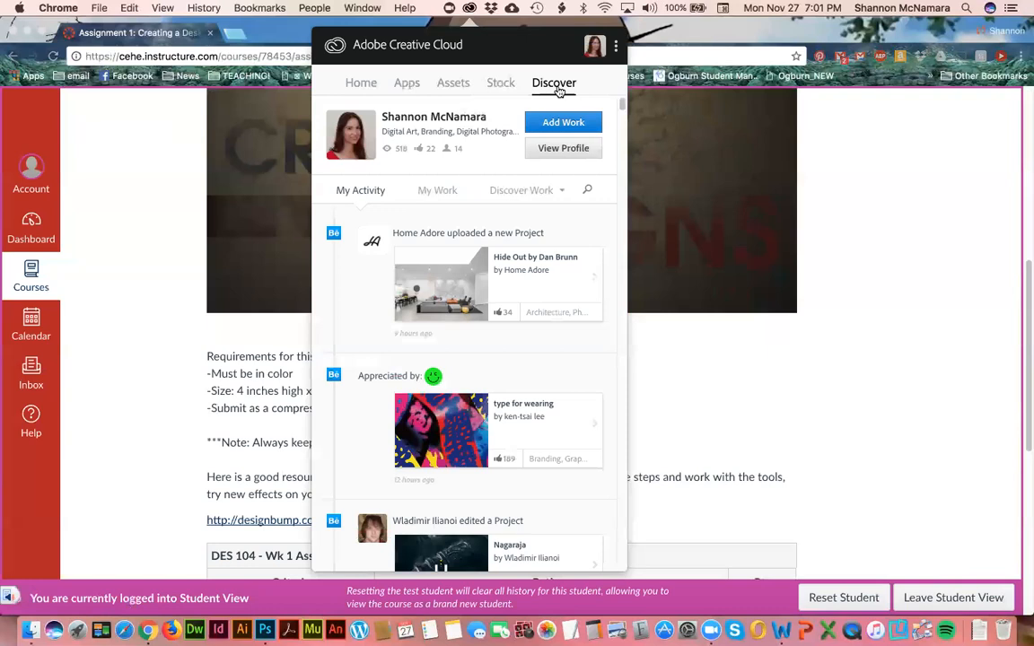
left_click(443, 191)
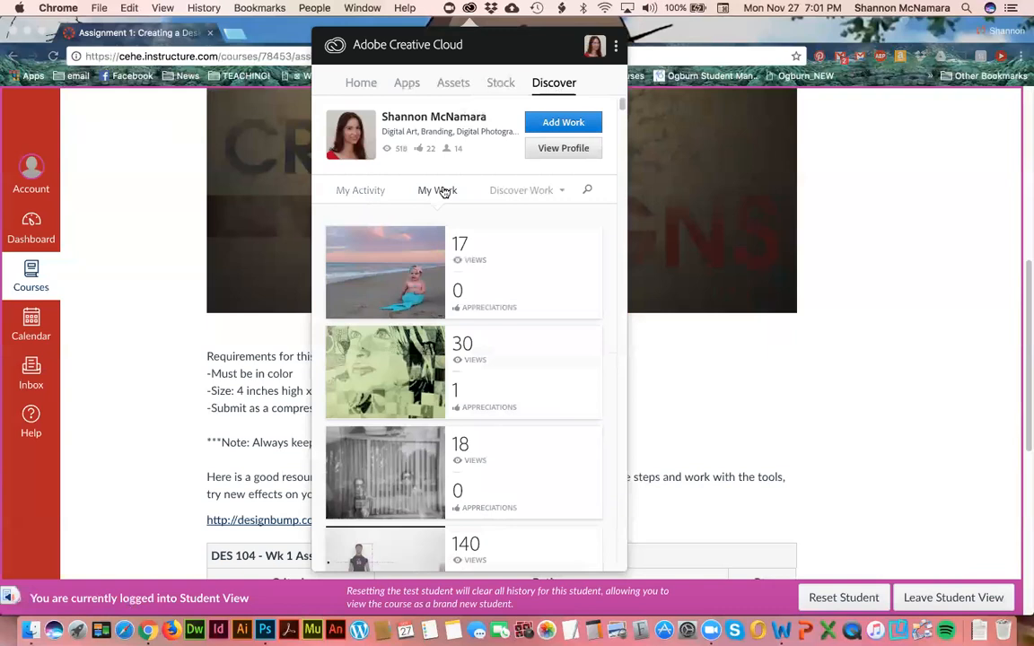
left_click(404, 260)
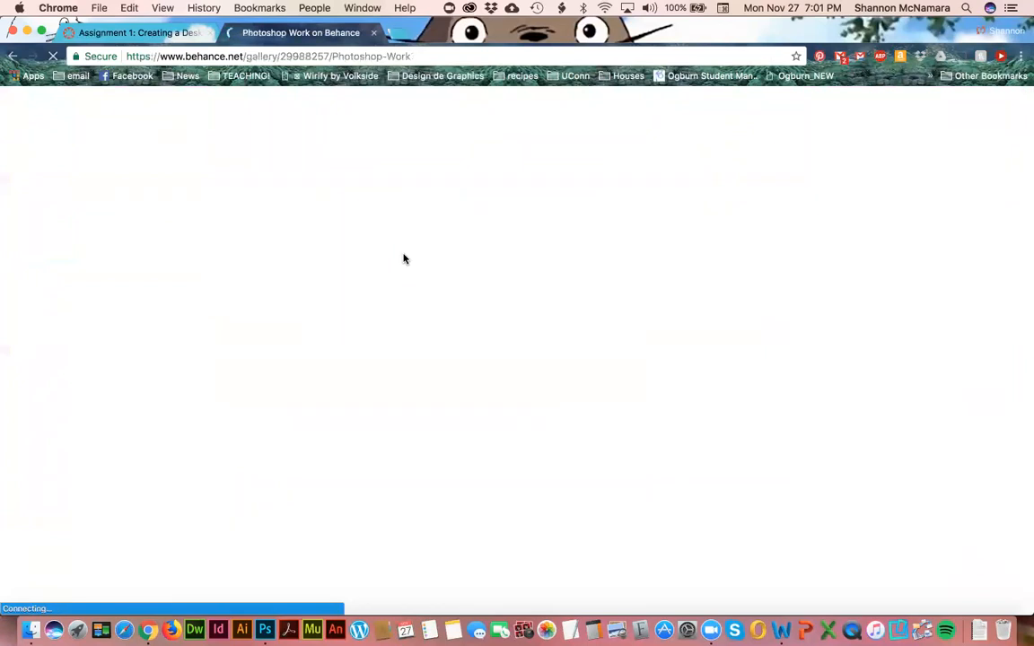
- Compare the before and after versions of the beach photo in the Photoshop Work project on Behance
scroll(780, 473, "down", 1)
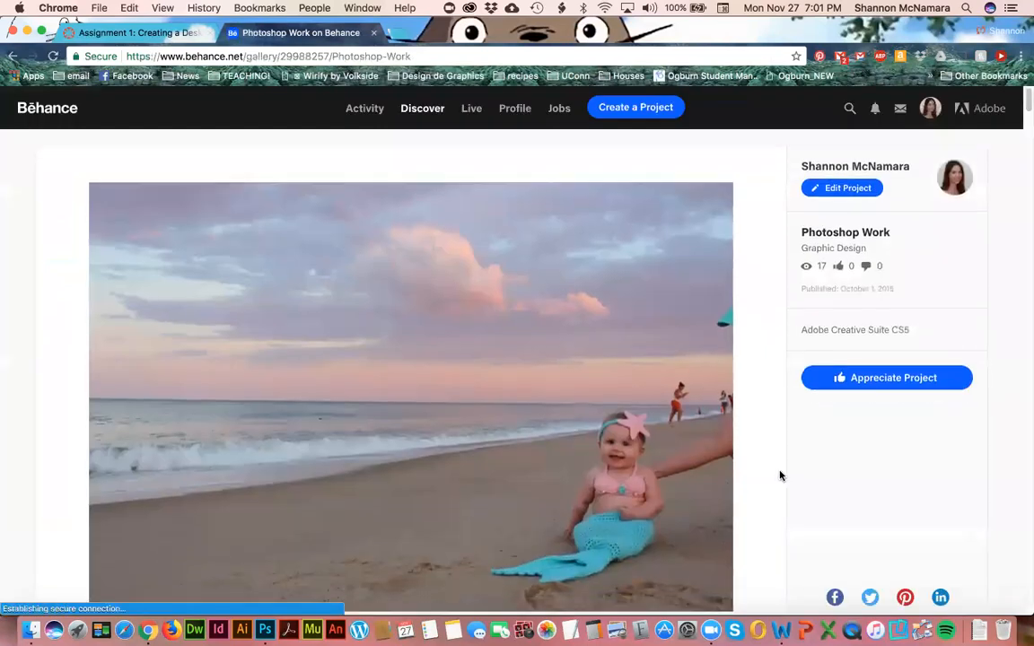
scroll(780, 476, "down", 1)
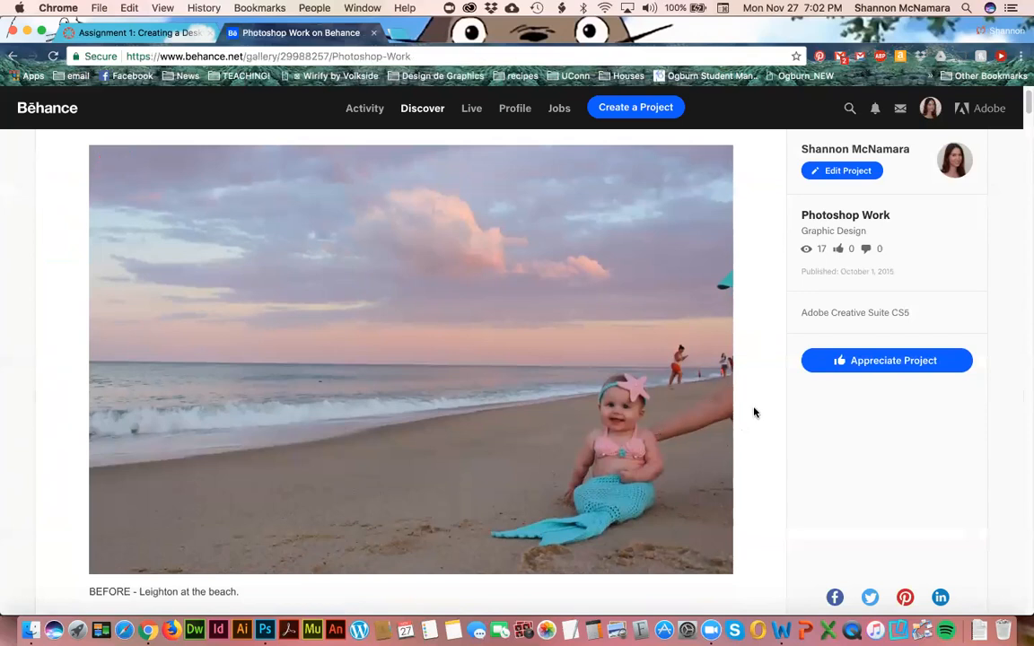
scroll(753, 398, "down", 5)
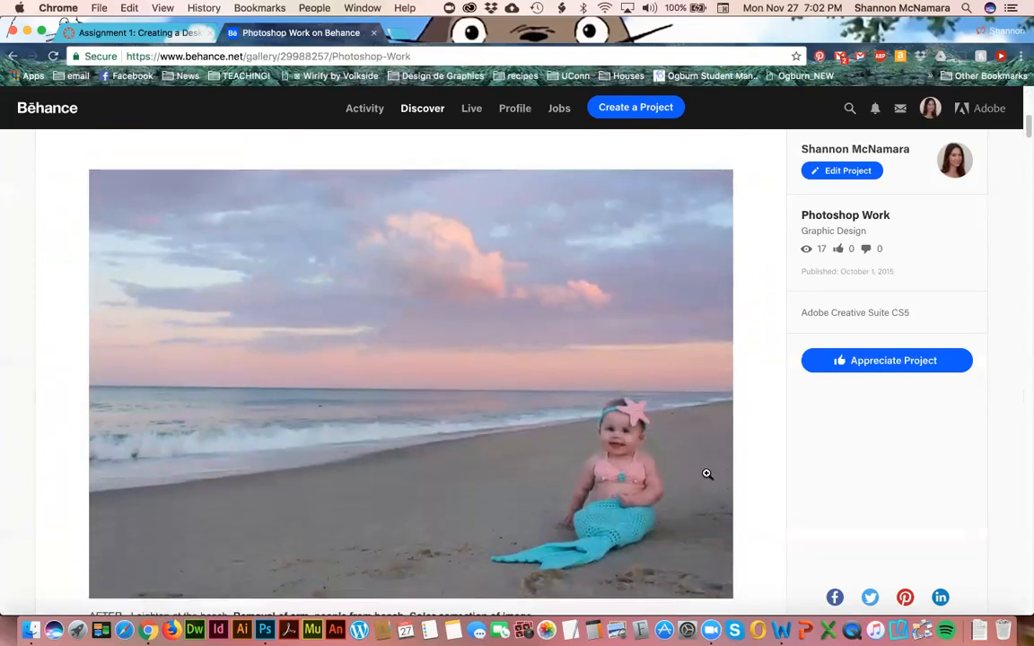
scroll(759, 441, "up", 5)
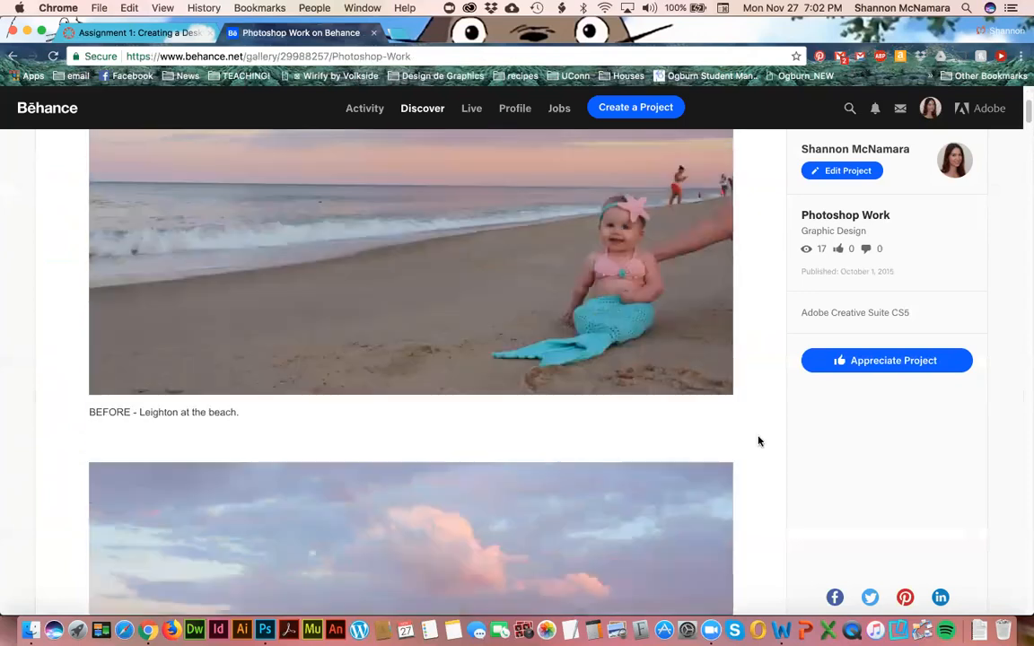
scroll(633, 432, "down", 5)
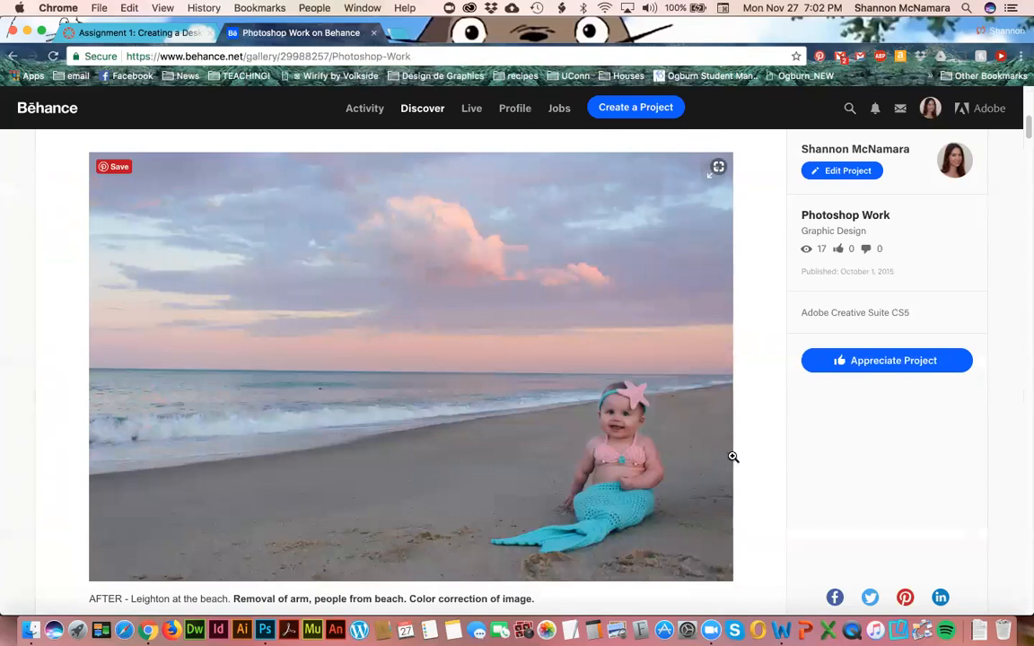
- Examine the stock photos with the Finally Lightbulb round sticker, bakery display sign, table tent and hang tag added
scroll(730, 453, "down", 3)
scroll(733, 462, "down", 3)
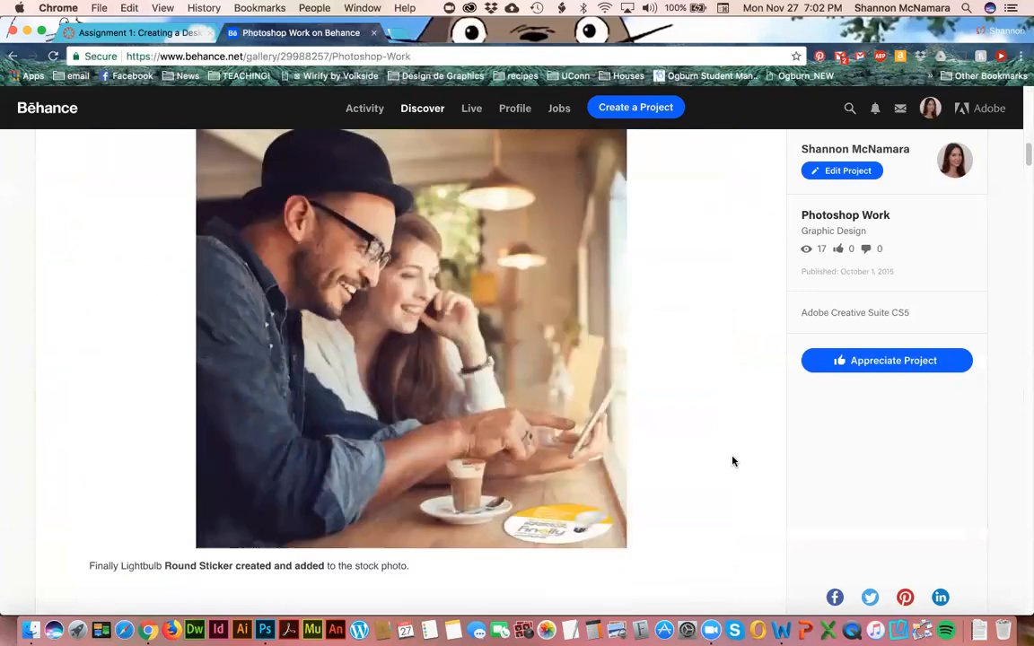
scroll(733, 462, "up", 1)
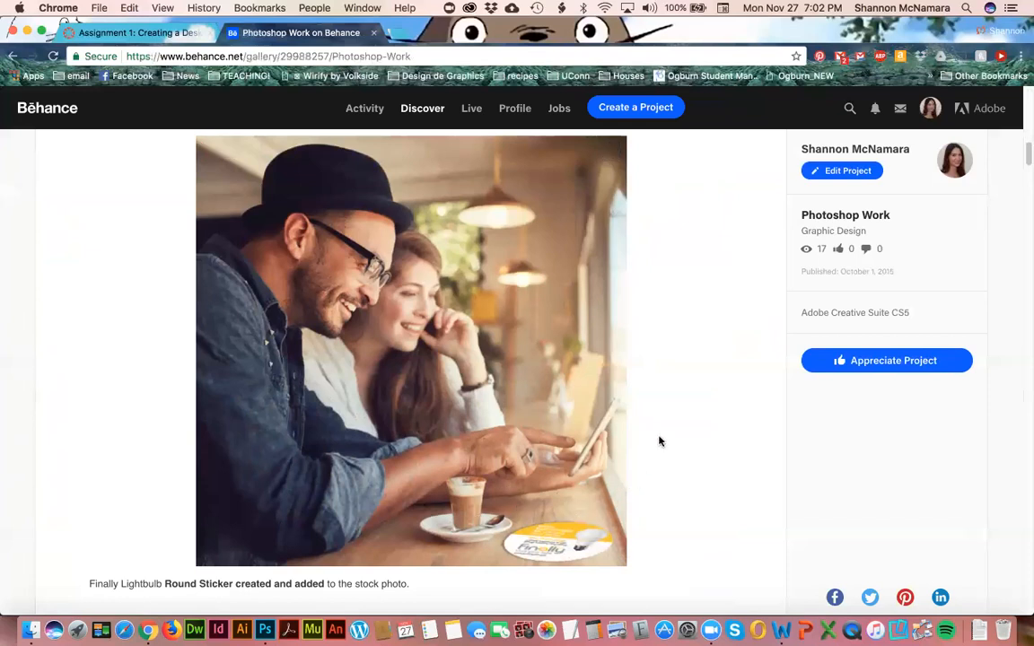
scroll(659, 441, "down", 10)
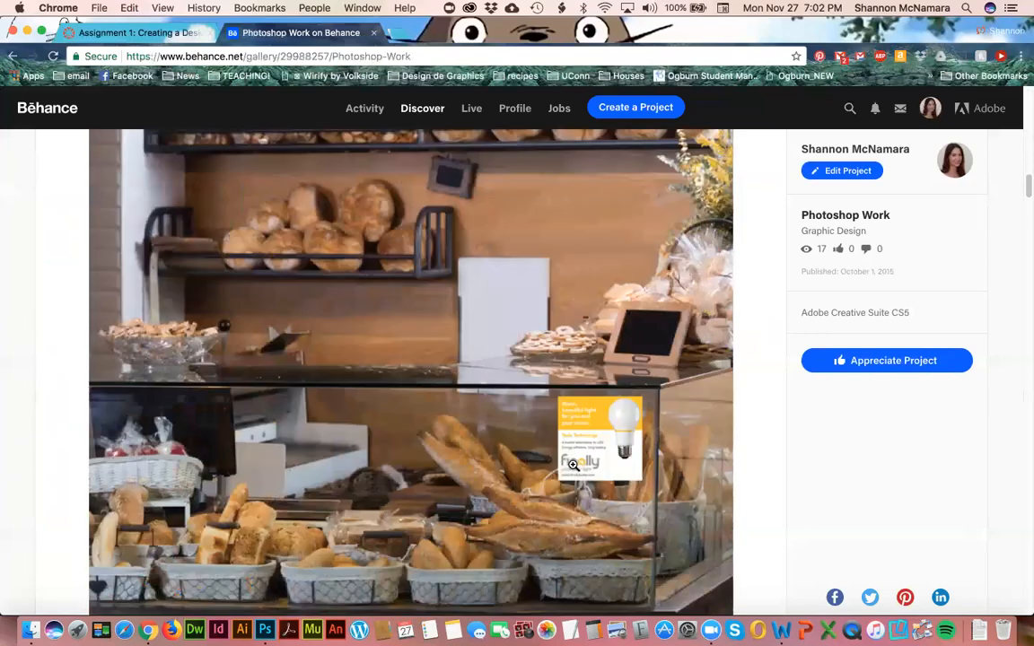
scroll(573, 464, "down", 1)
scroll(573, 464, "down", 8)
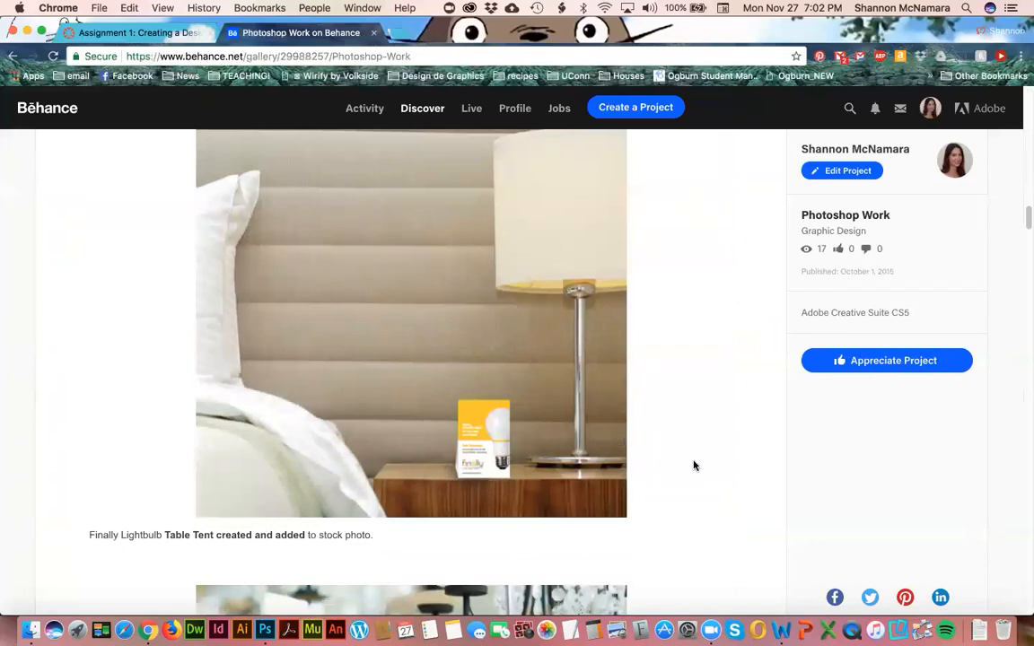
scroll(693, 510, "down", 5)
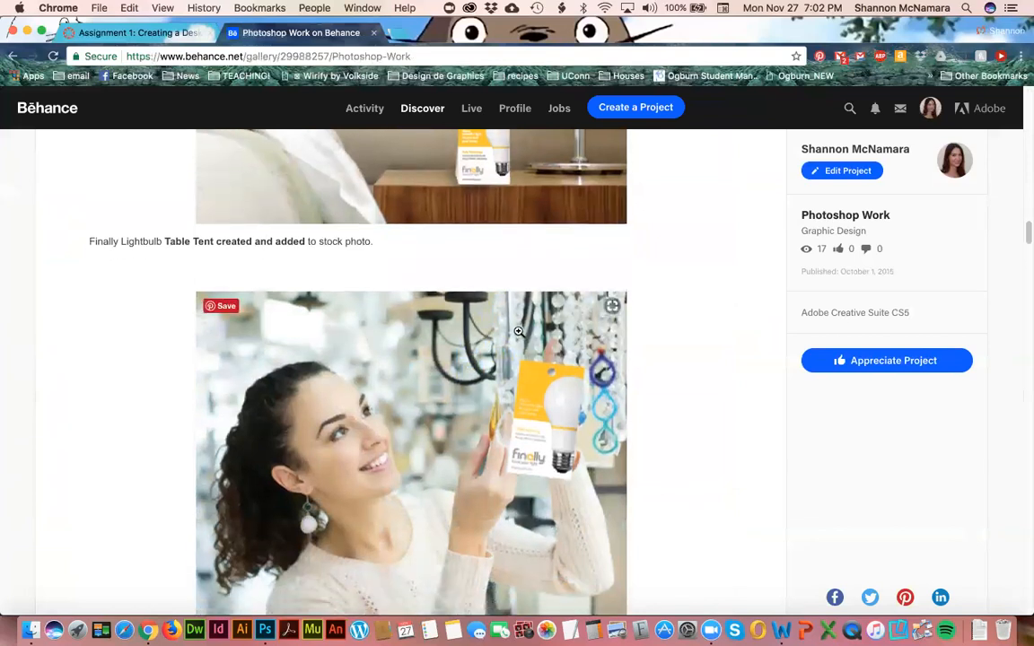
scroll(538, 440, "down", 2)
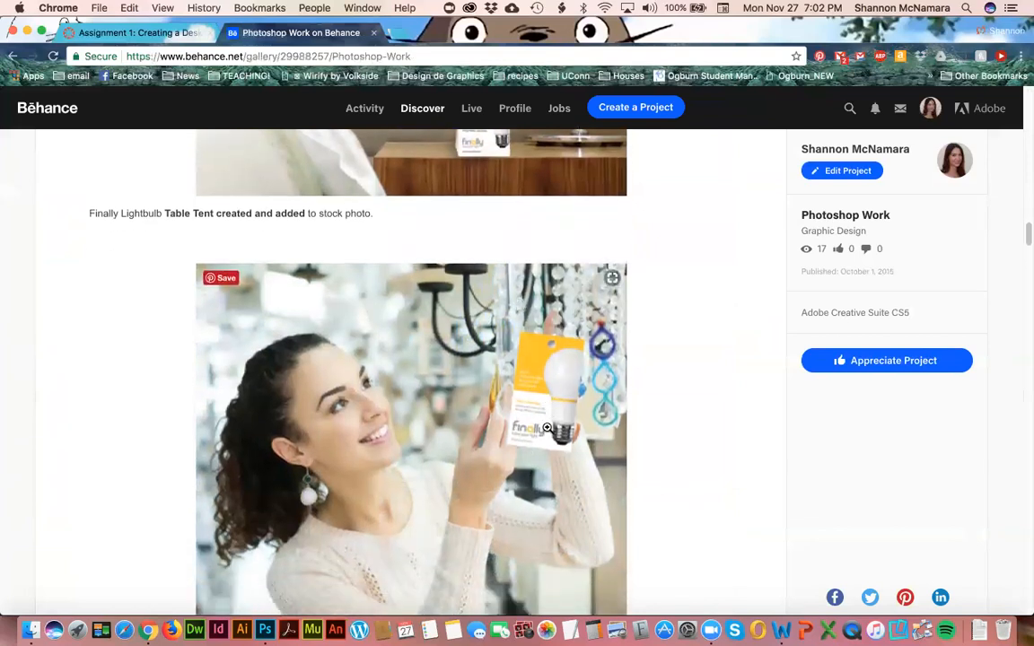
scroll(547, 428, "down", 3)
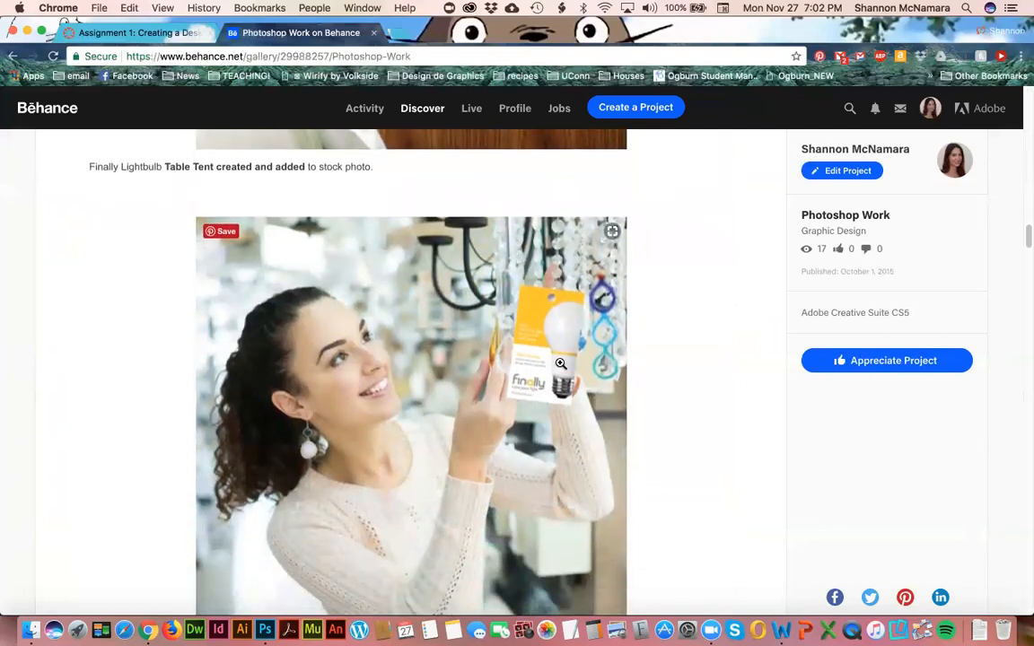
- Compare the before and after photos of the Finally Lightbulb store display with the woman holding it
scroll(560, 363, "down", 10)
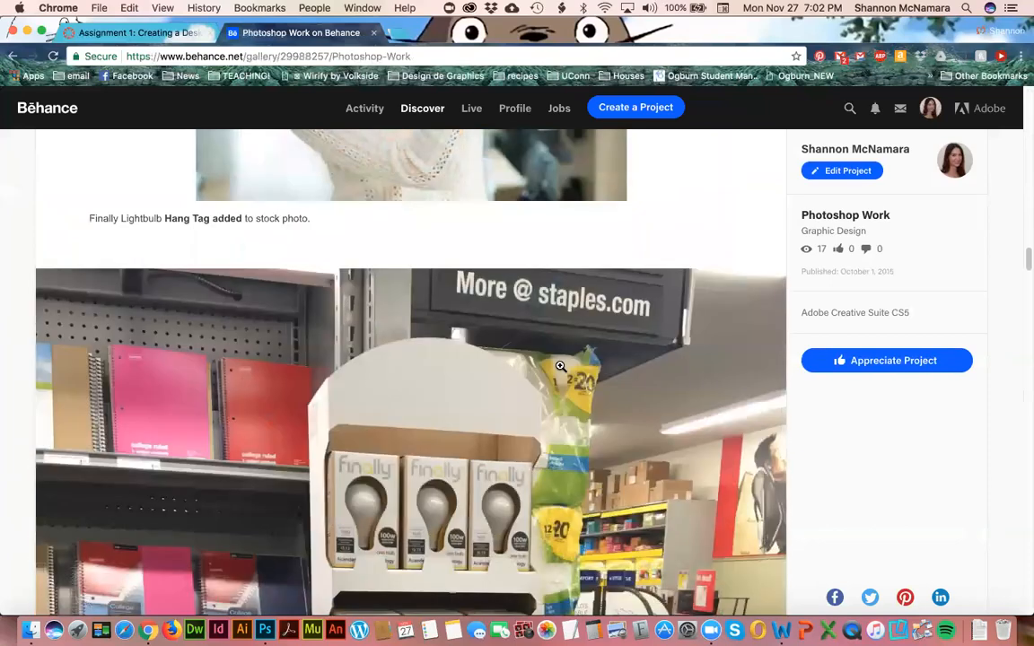
scroll(560, 366, "down", 6)
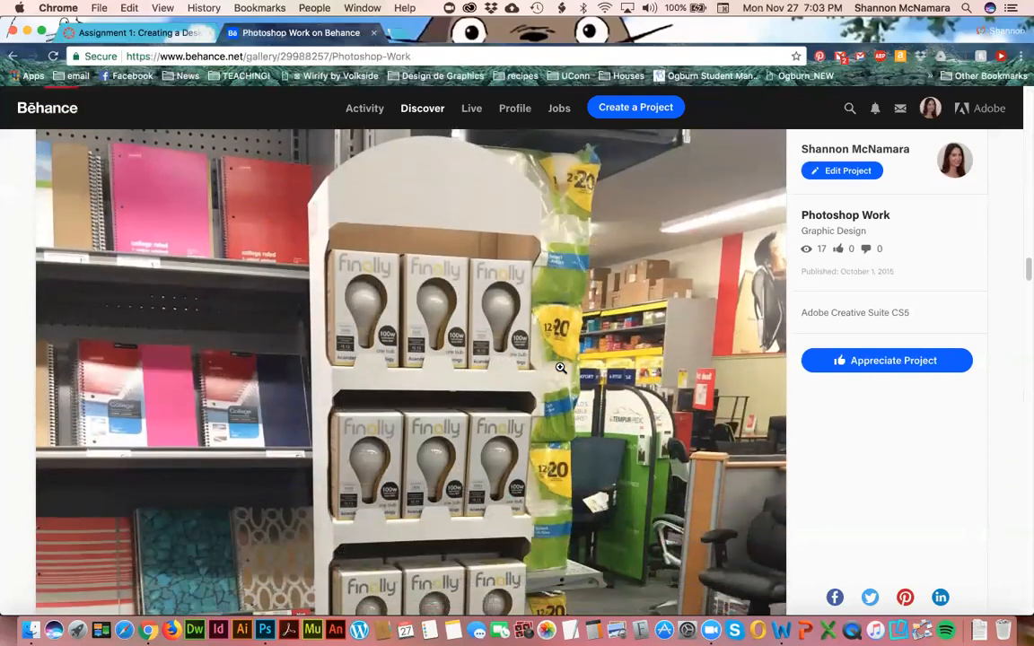
scroll(560, 367, "down", 8)
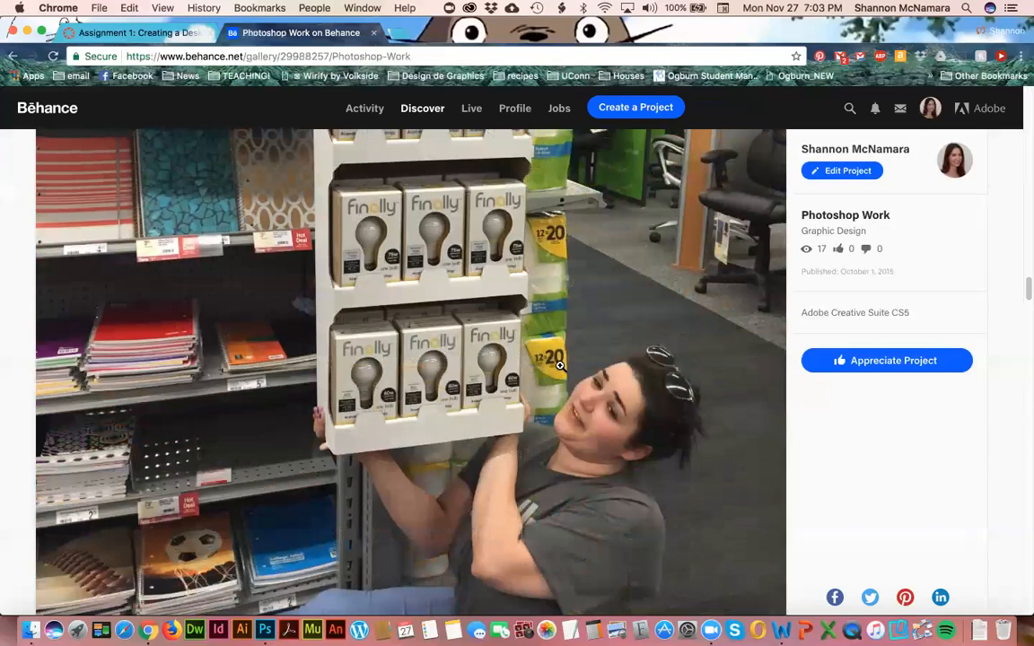
scroll(560, 367, "up", 10)
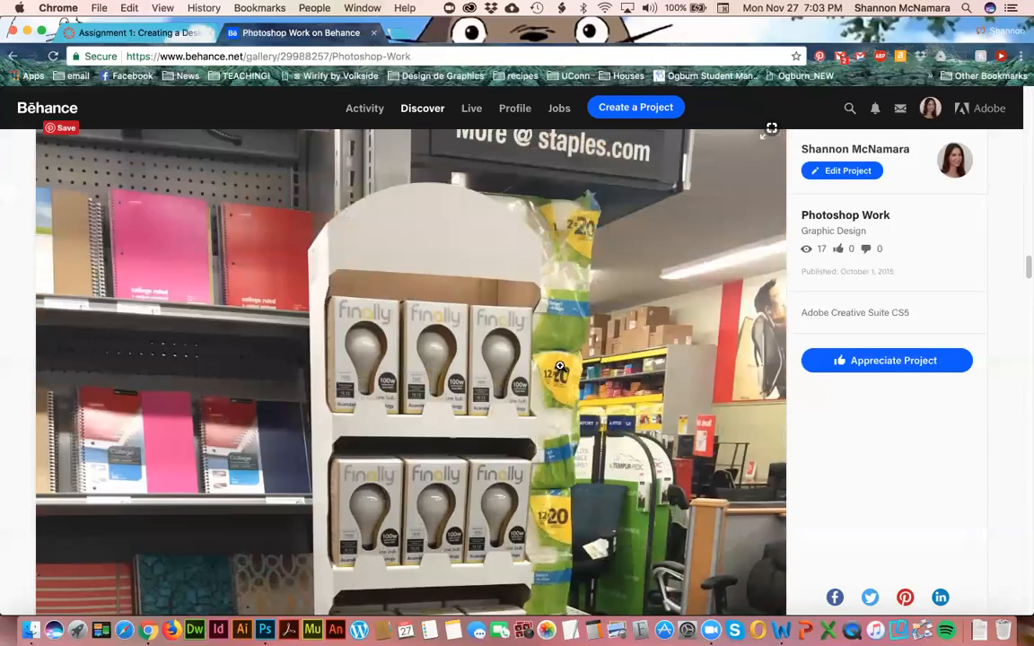
scroll(559, 366, "down", 8)
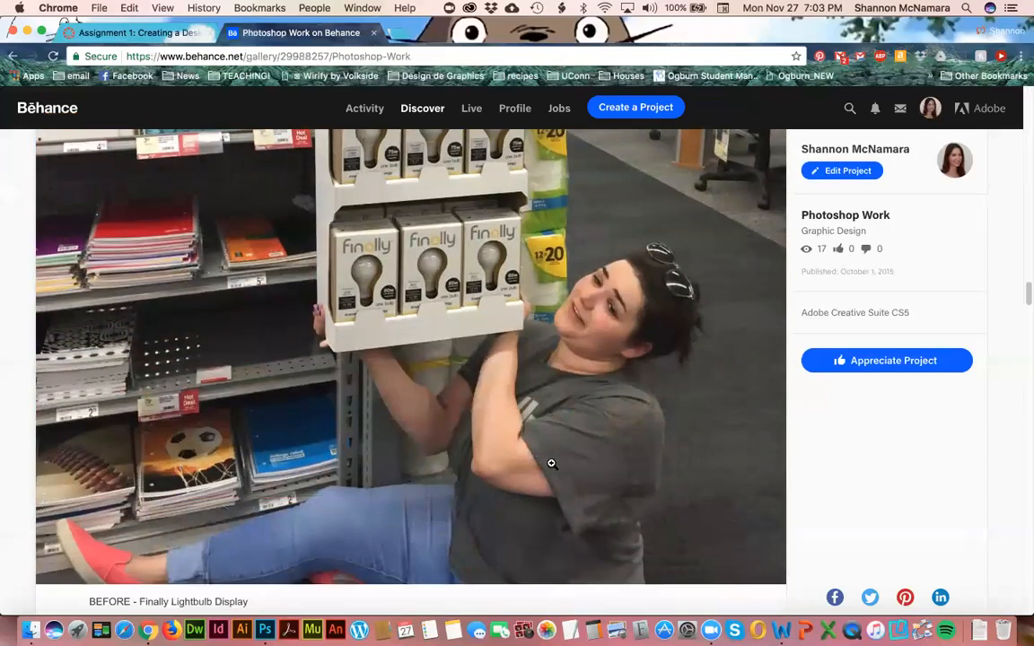
scroll(551, 463, "down", 10)
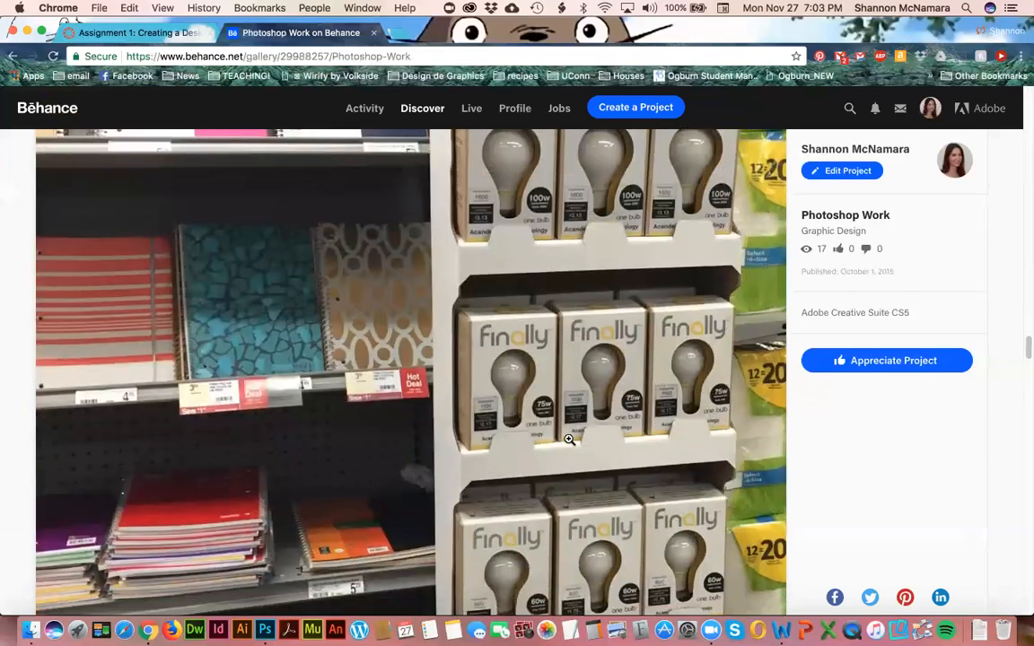
scroll(569, 440, "down", 5)
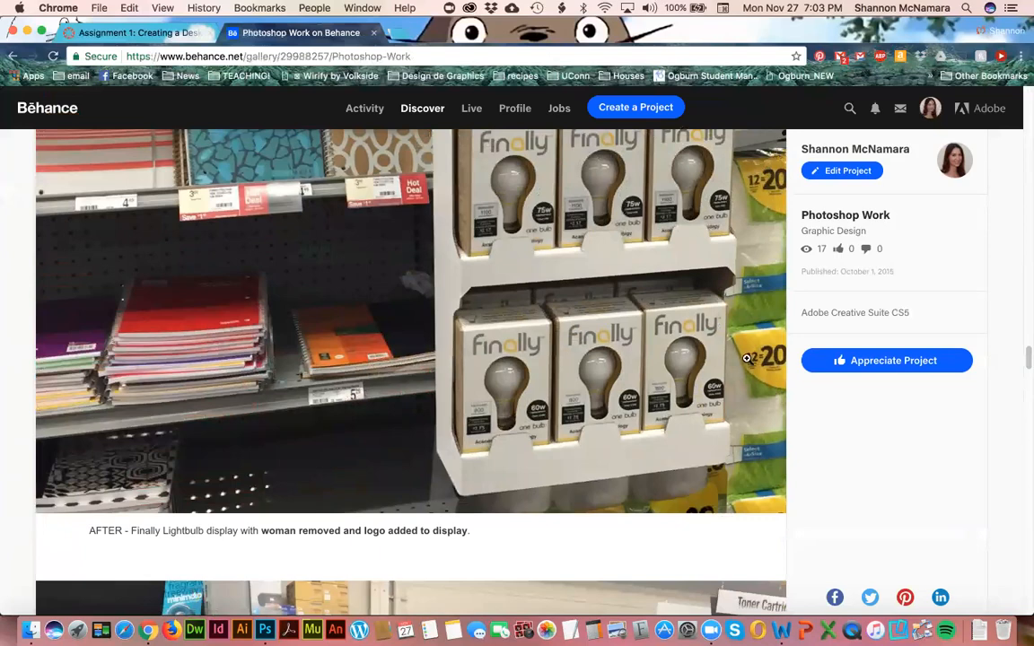
- Compare the before and after photos of the Finally store display near the ink cartridges, focusing on the header logo
scroll(746, 358, "down", 10)
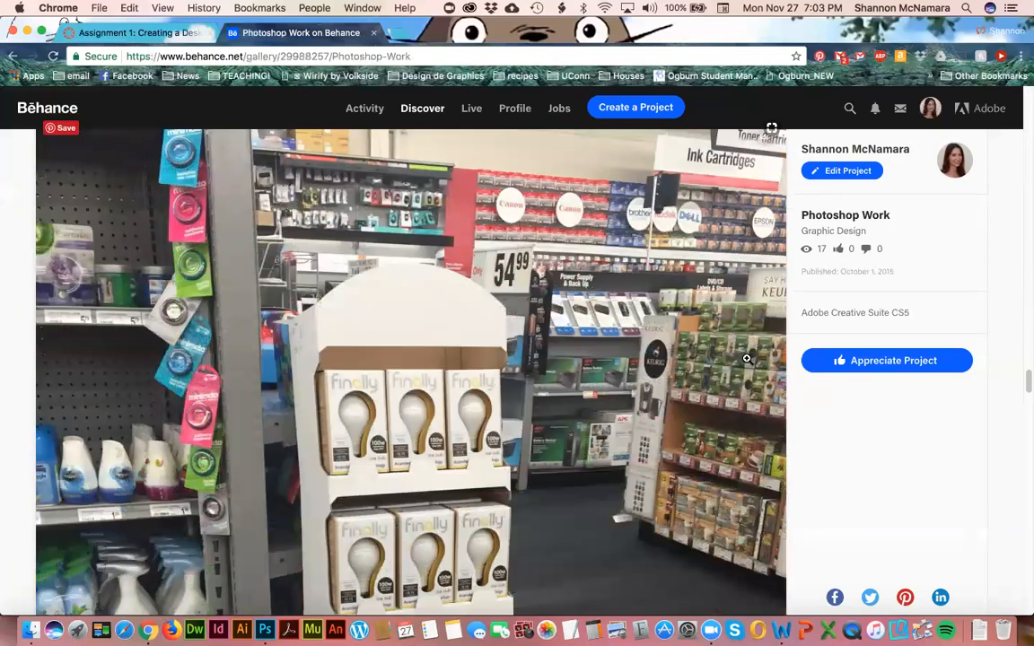
scroll(746, 358, "down", 5)
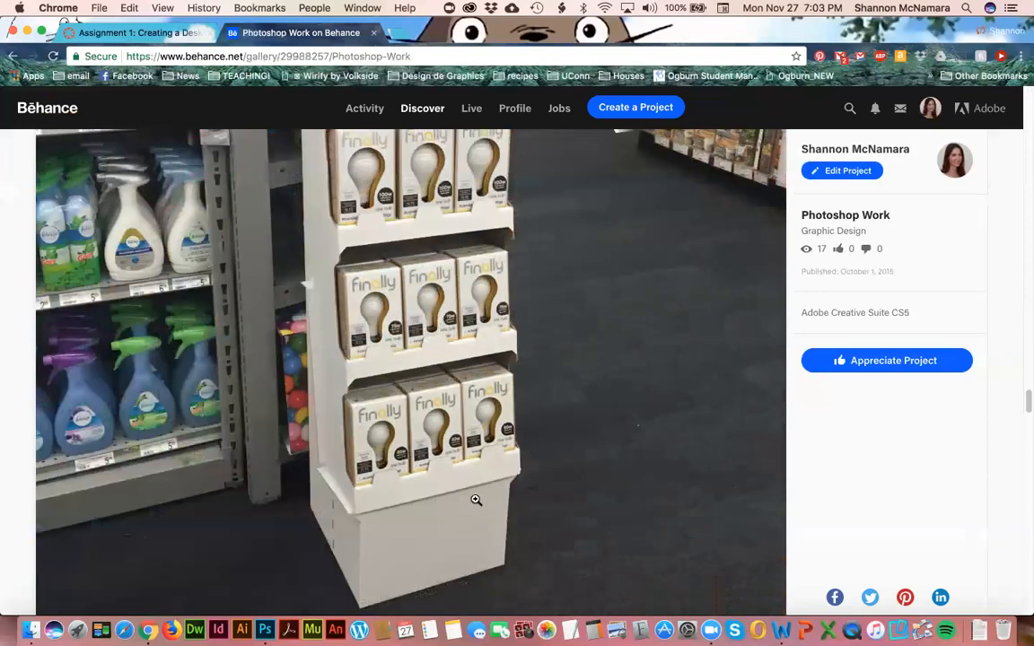
scroll(443, 521, "down", 10)
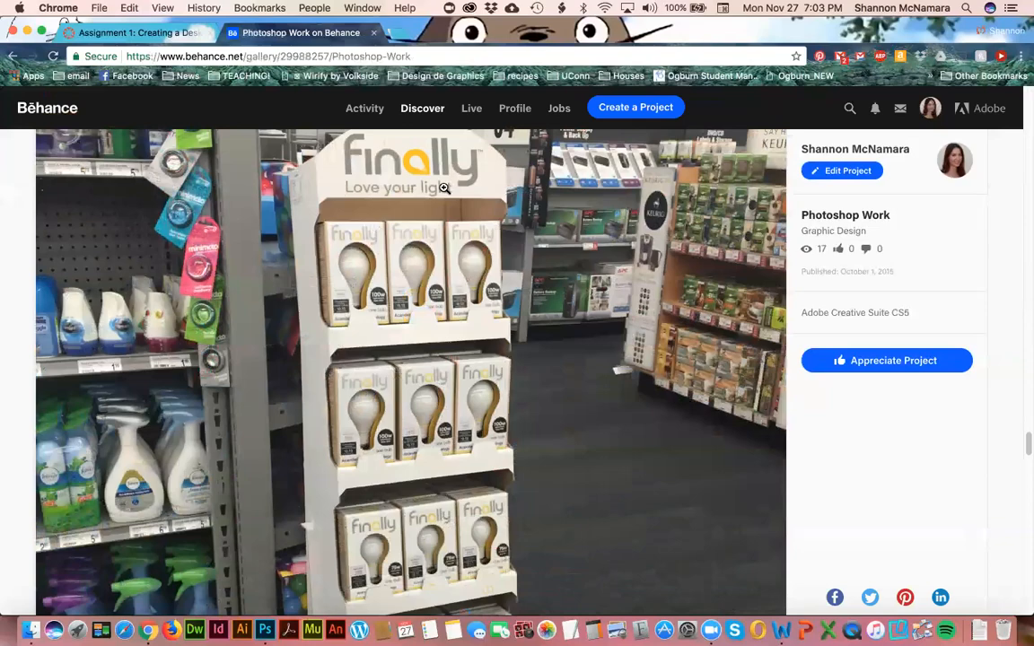
scroll(465, 332, "down", 7)
scroll(463, 338, "up", 5)
scroll(463, 338, "up", 2)
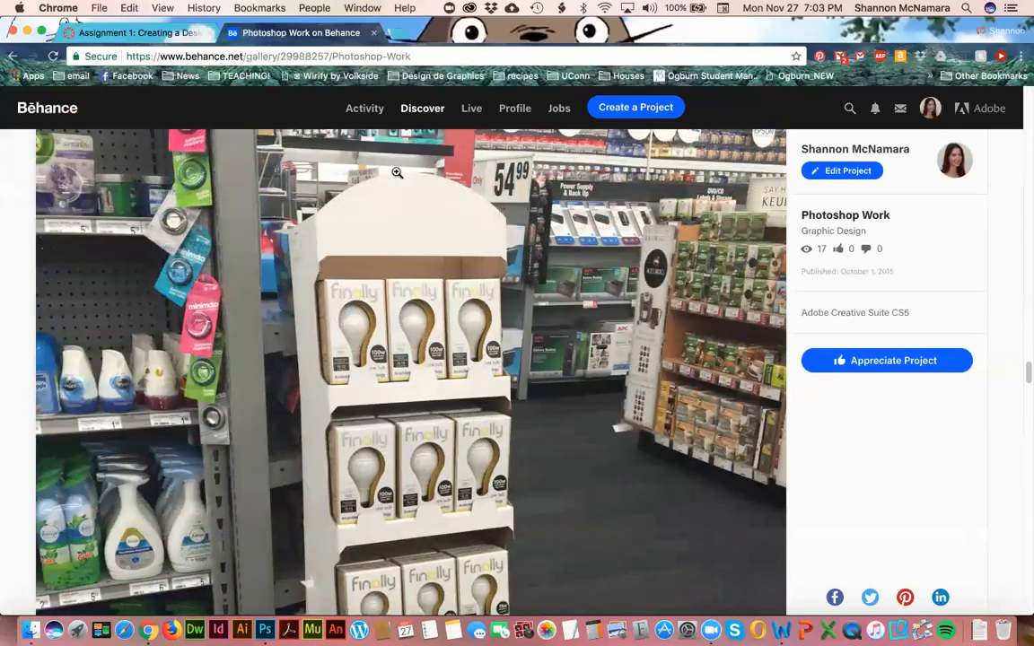
scroll(385, 307, "down", 8)
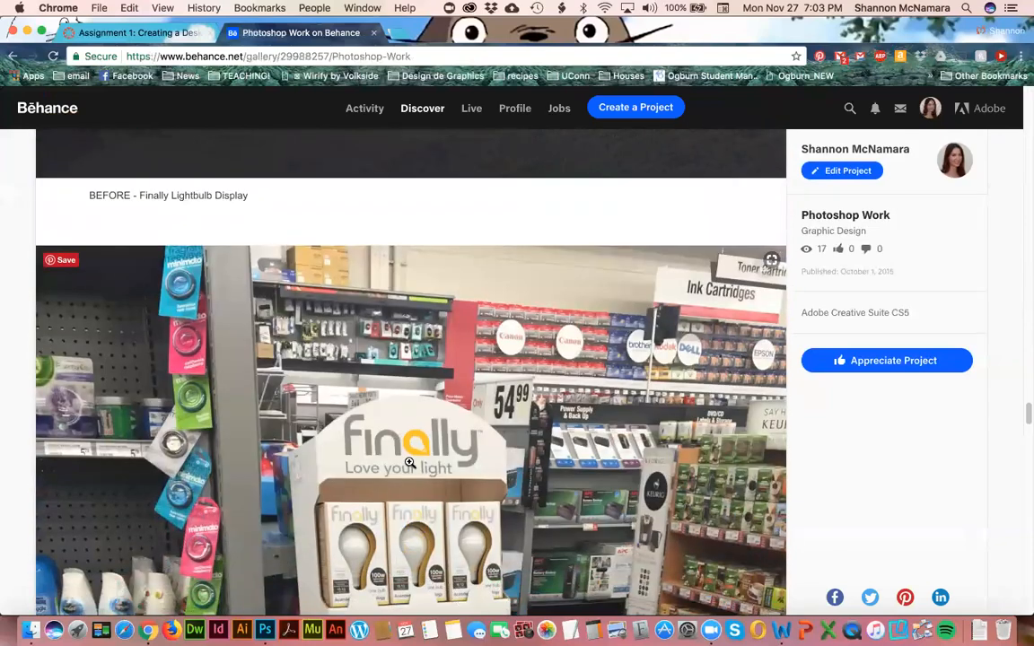
scroll(406, 464, "down", 10)
- Compare the 60w, 100w and 75w lightbulb box versions of the photo with the woman reading
scroll(506, 496, "down", 15)
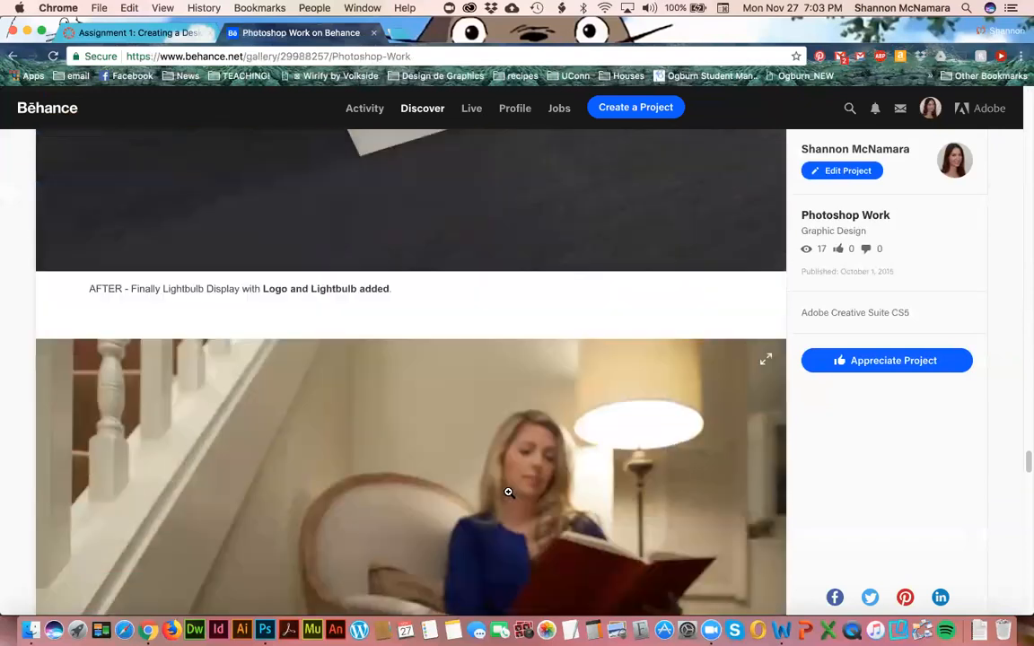
scroll(230, 502, "down", 1)
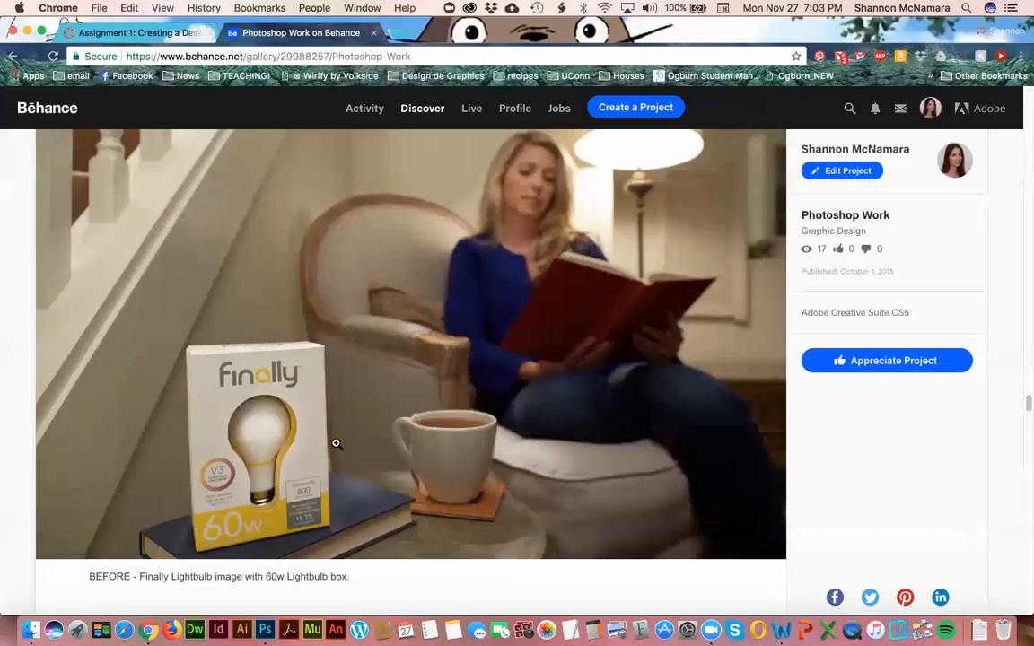
scroll(336, 443, "down", 12)
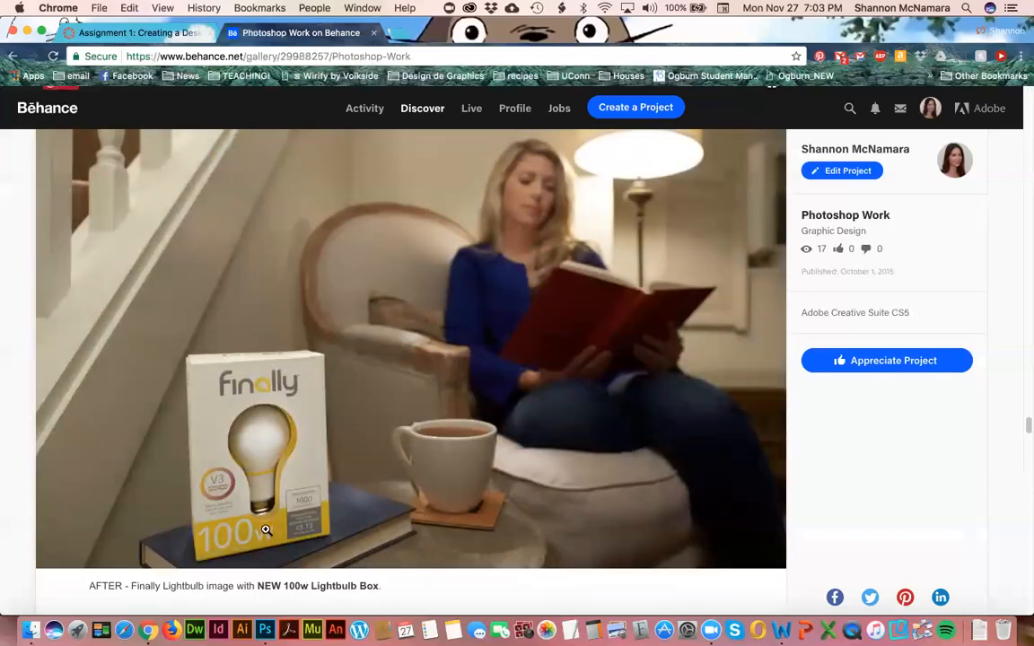
scroll(268, 531, "down", 2)
scroll(268, 530, "down", 10)
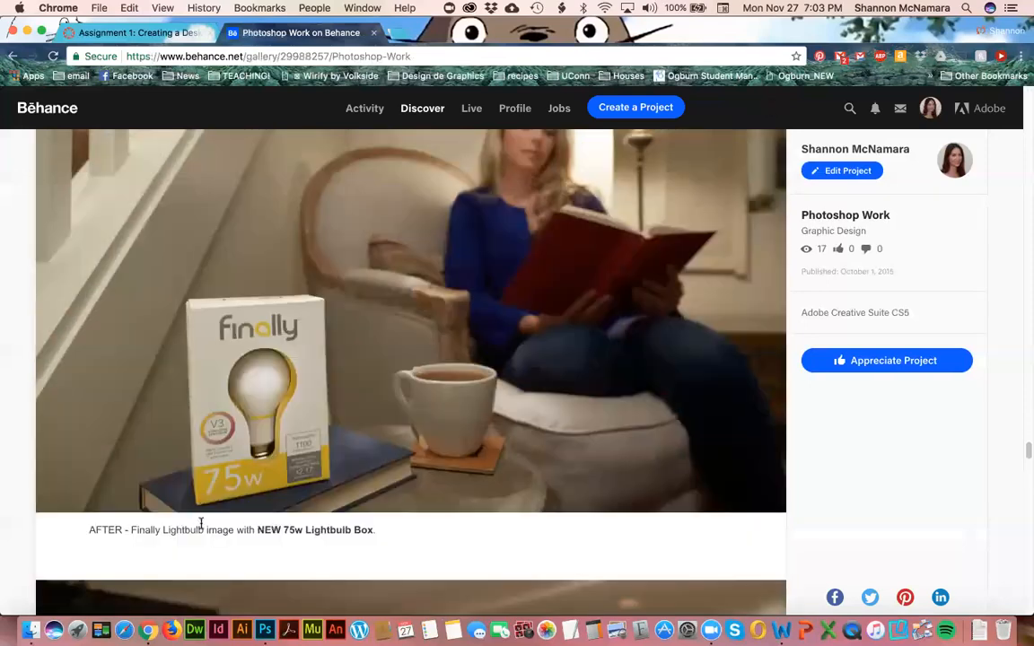
scroll(230, 459, "down", 15)
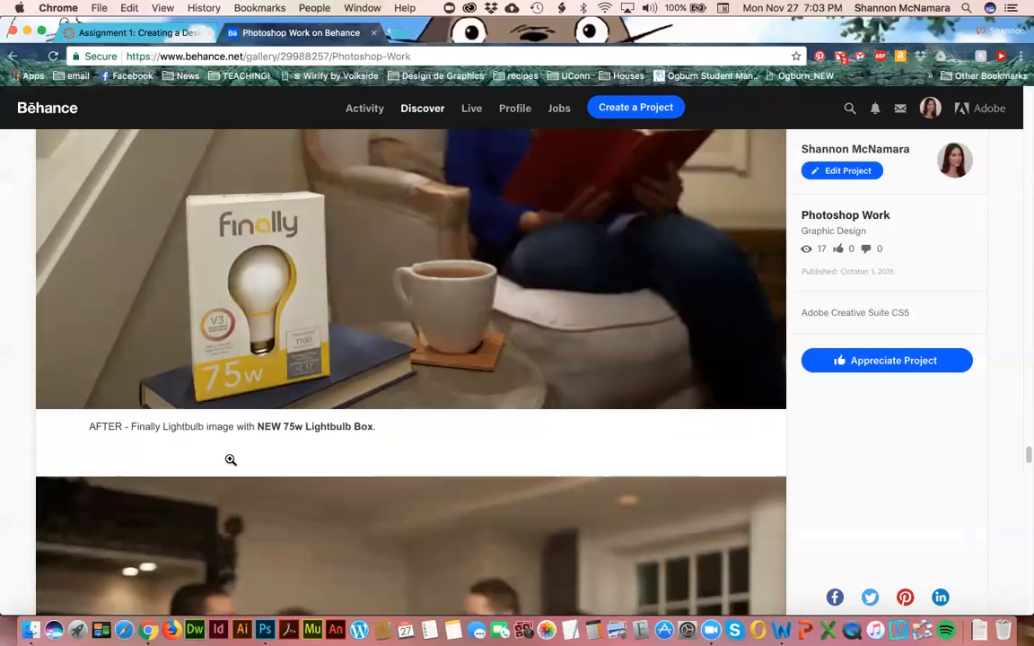
- Compare the 100w, 75w and 60w lightbulb box versions of the kitchen gathering photo
scroll(233, 463, "down", 10)
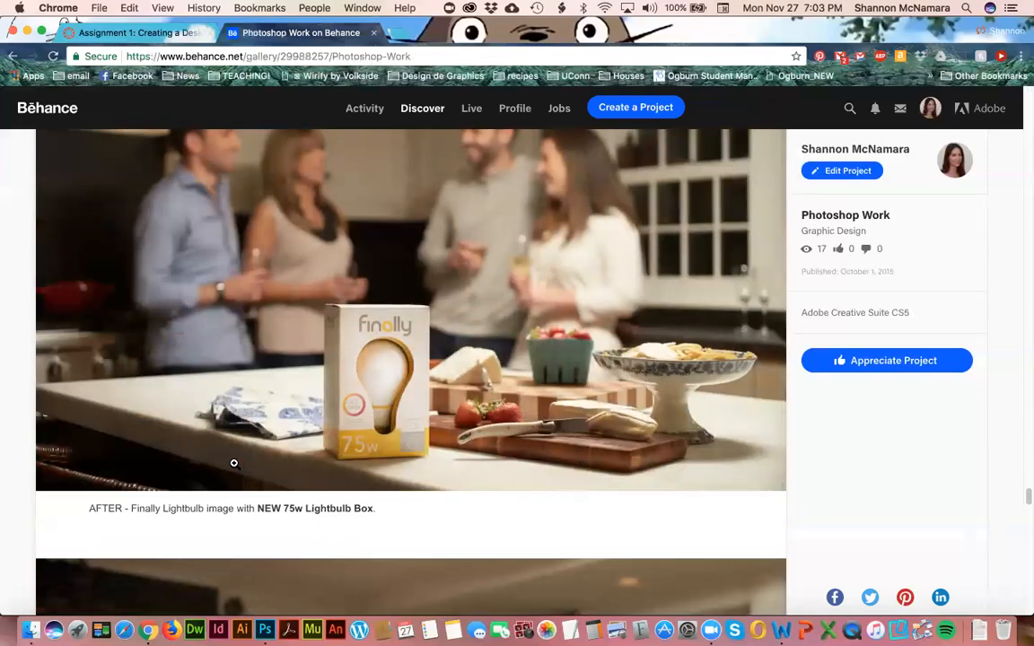
scroll(234, 464, "down", 3)
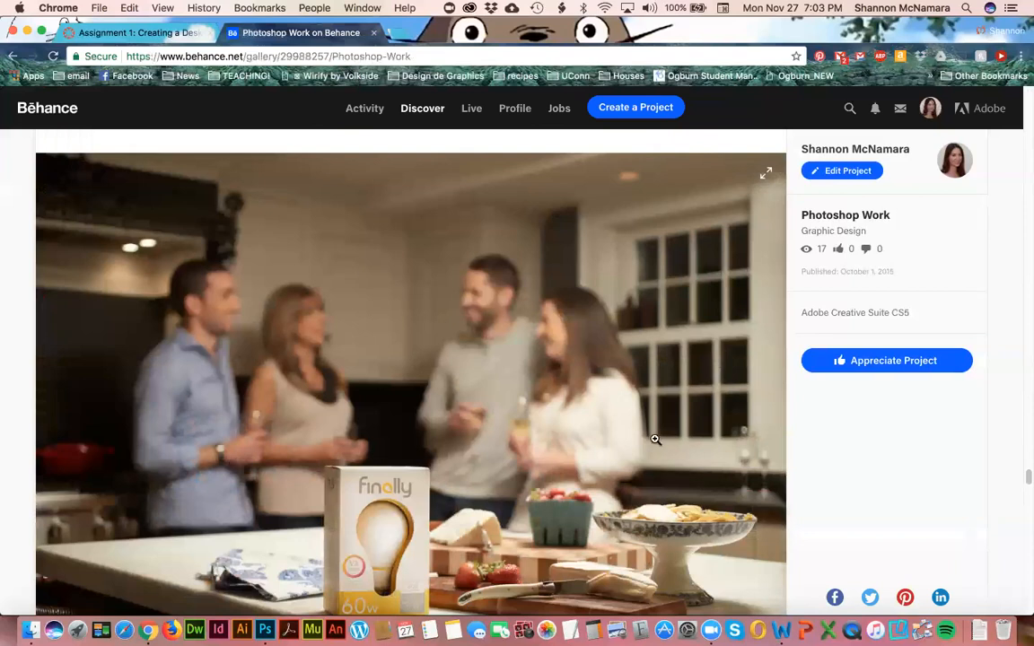
scroll(600, 390, "up", 3)
scroll(600, 390, "up", 5)
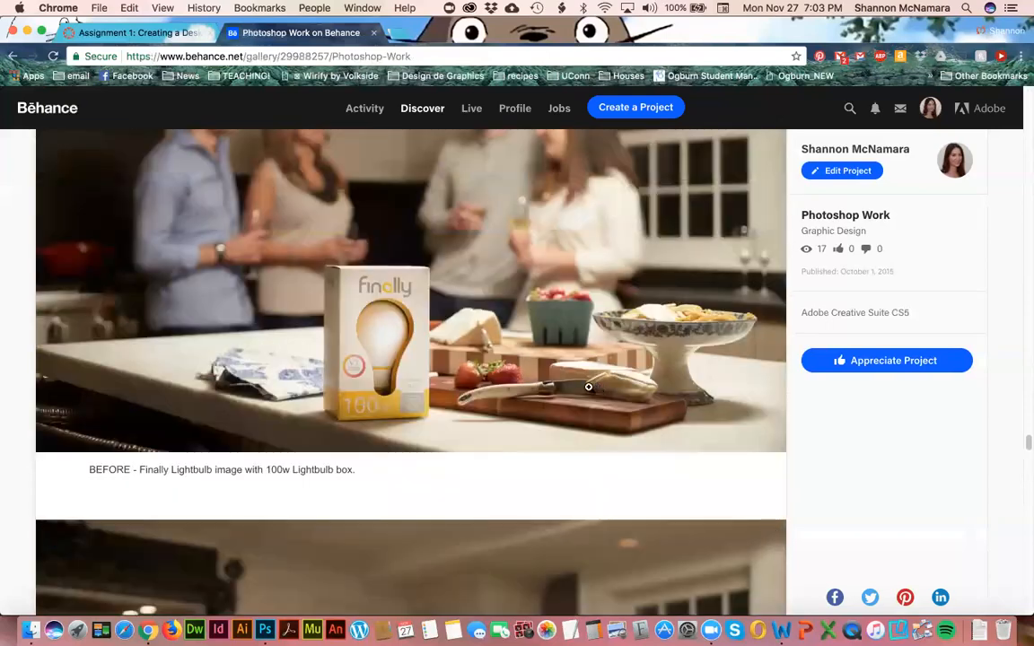
scroll(391, 413, "down", 4)
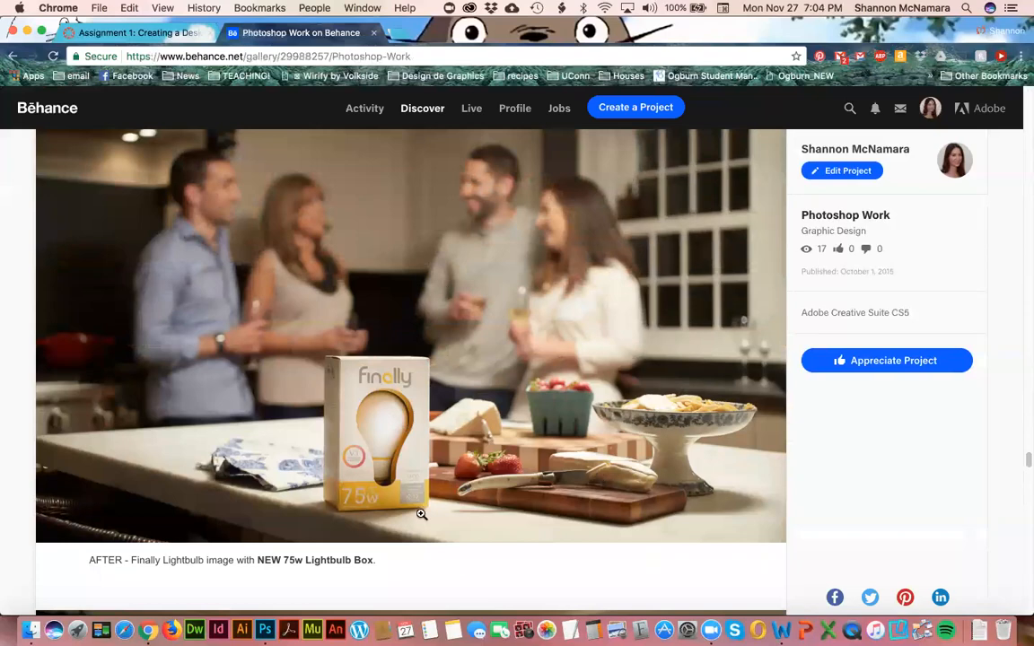
scroll(346, 506, "down", 5)
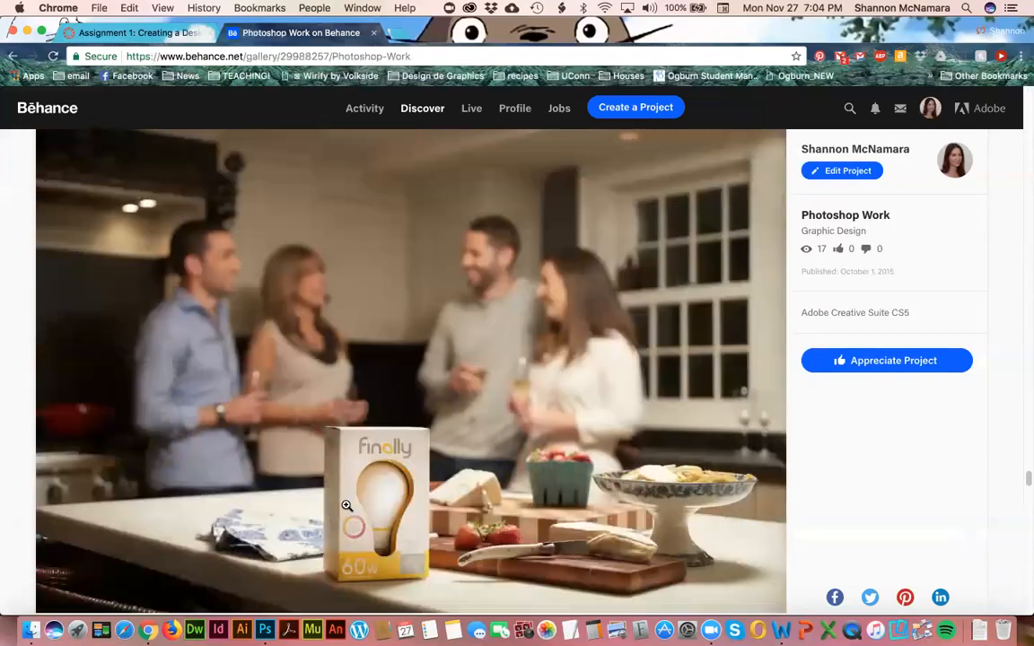
- Compare the lightbulb box versions of the bedroom photo with the blue lamp, starting from the 100w original
scroll(352, 514, "down", 4)
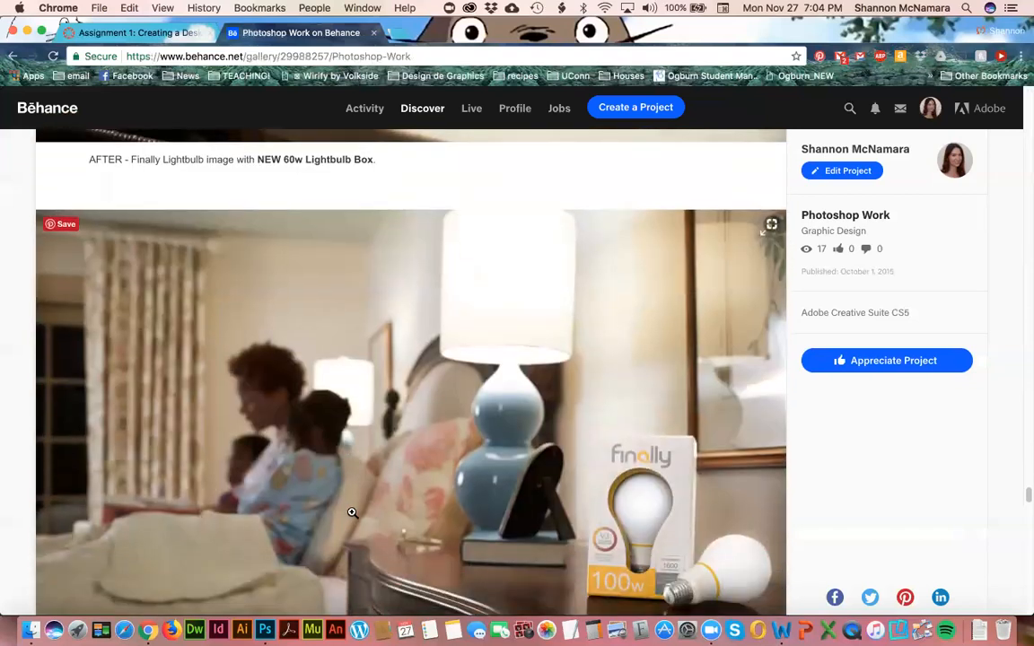
scroll(352, 513, "down", 4)
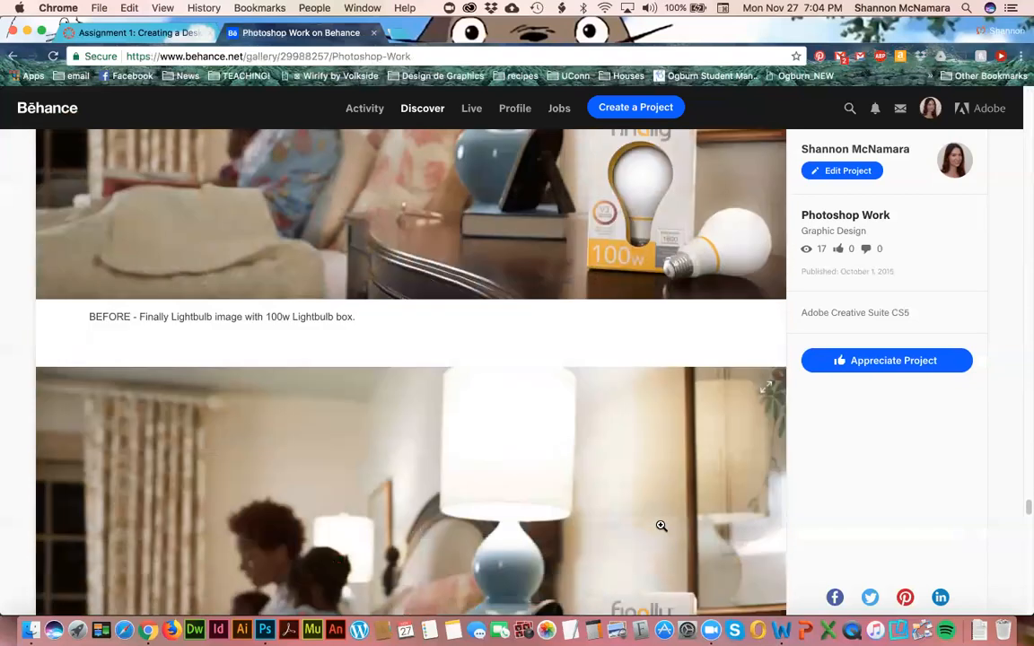
scroll(662, 525, "down", 5)
scroll(628, 395, "up", 1)
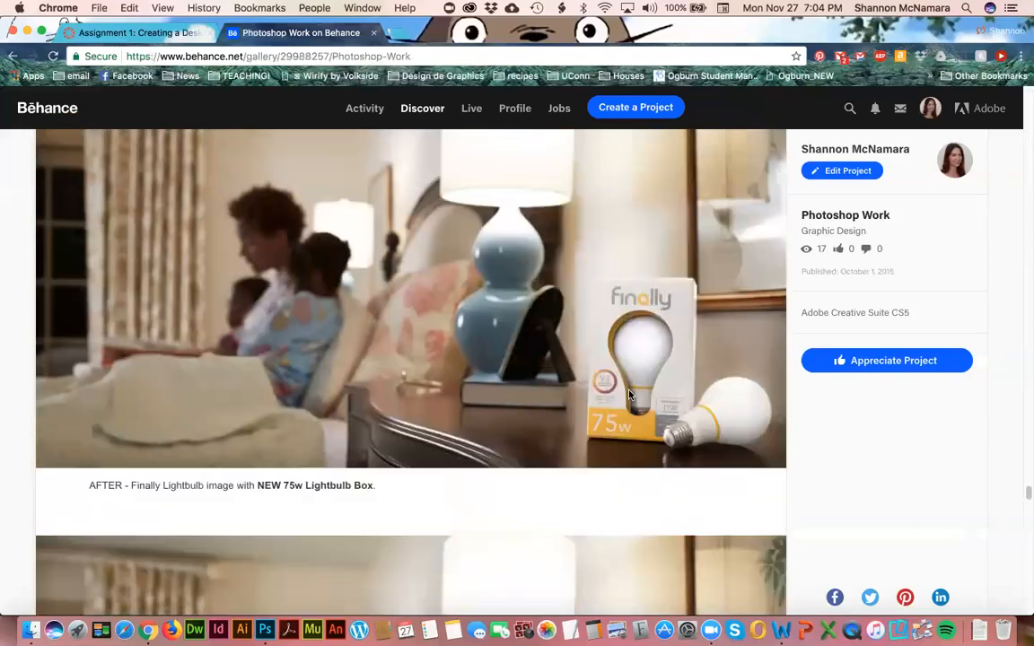
scroll(630, 395, "up", 4)
scroll(607, 442, "down", 4)
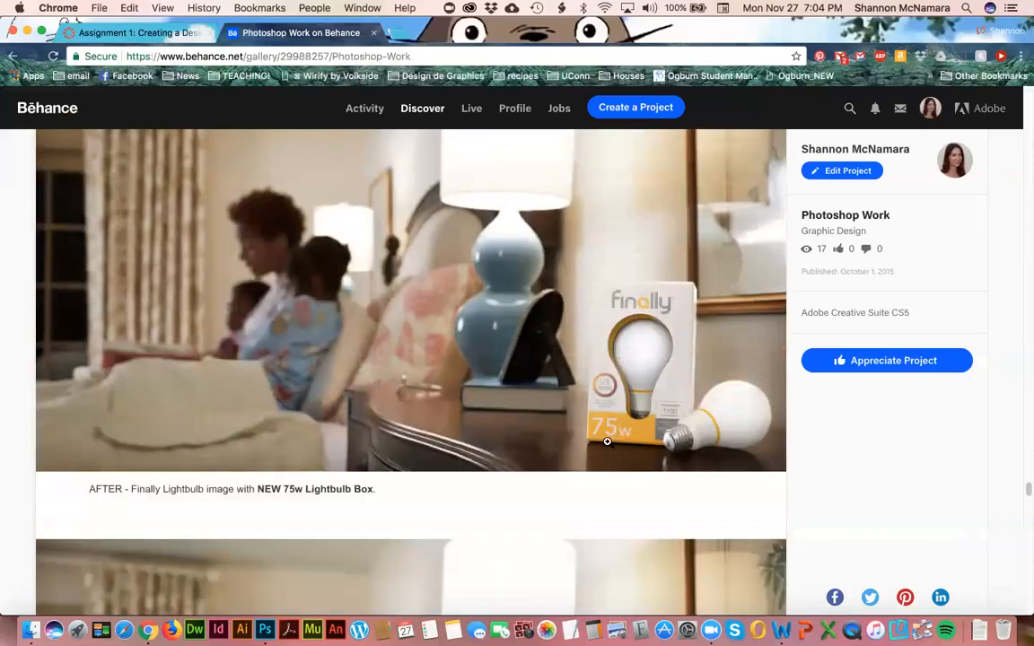
scroll(607, 442, "down", 5)
- View the freestanding Finally product display image below the bedroom photos
scroll(607, 443, "down", 2)
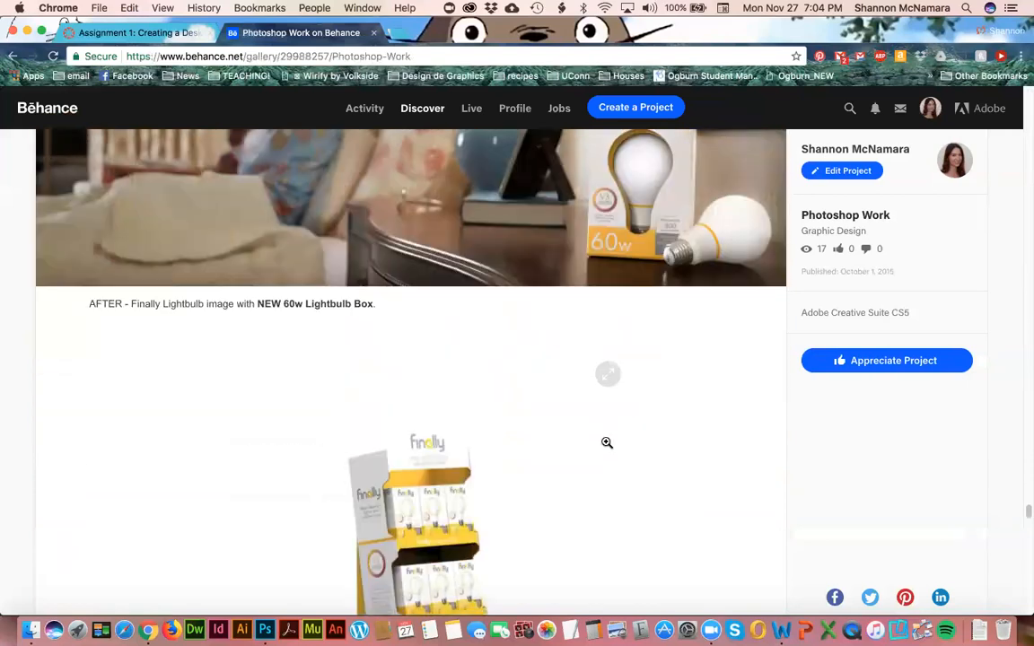
scroll(607, 441, "down", 2)
scroll(407, 312, "down", 2)
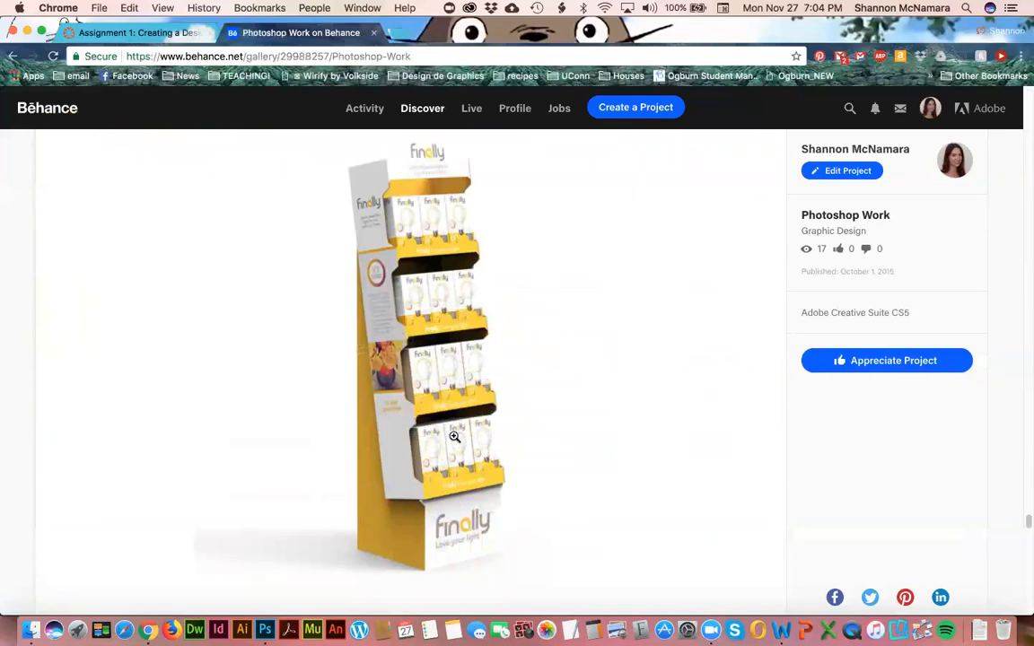
- View the next freestanding Finally display version and the BEFORE image of the ACE lightbulb endcap
scroll(621, 411, "down", 10)
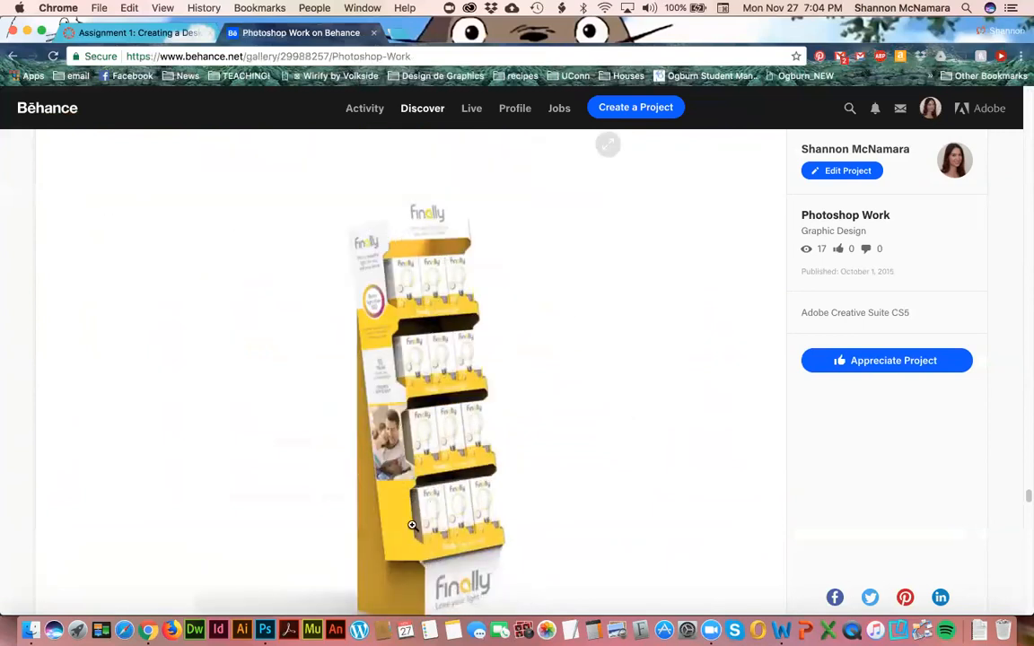
scroll(557, 541, "down", 10)
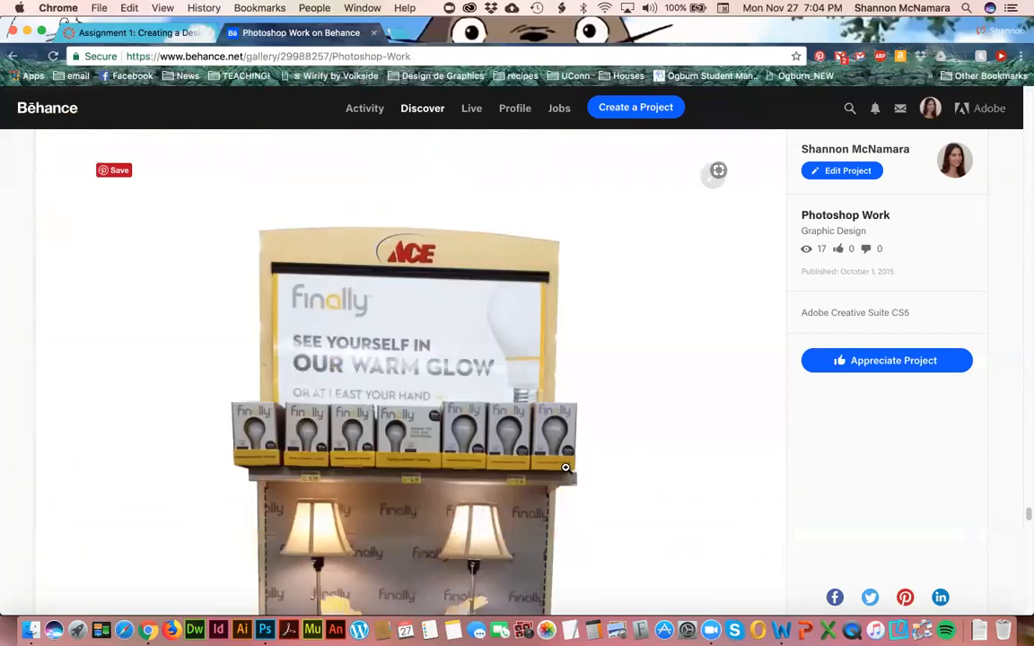
scroll(566, 467, "down", 3)
scroll(522, 416, "down", 3)
scroll(523, 413, "down", 3)
scroll(480, 509, "down", 5)
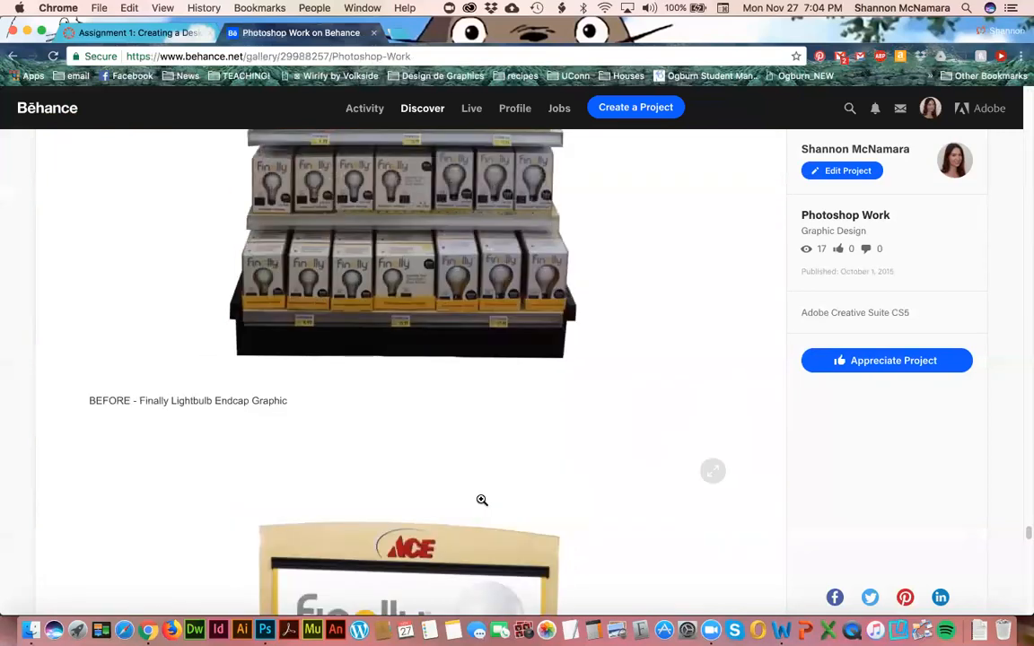
- Compare the AFTER endcap image, with its new graphic background, shelf liner and lightbulb boxes, against the BEFORE version
scroll(483, 500, "down", 12)
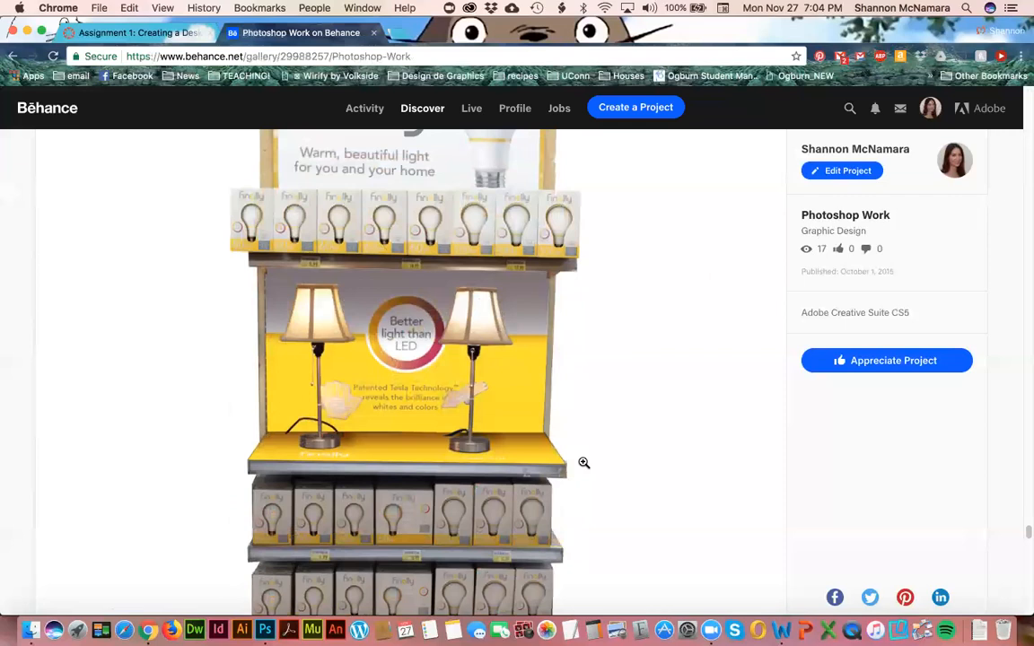
scroll(584, 462, "down", 6)
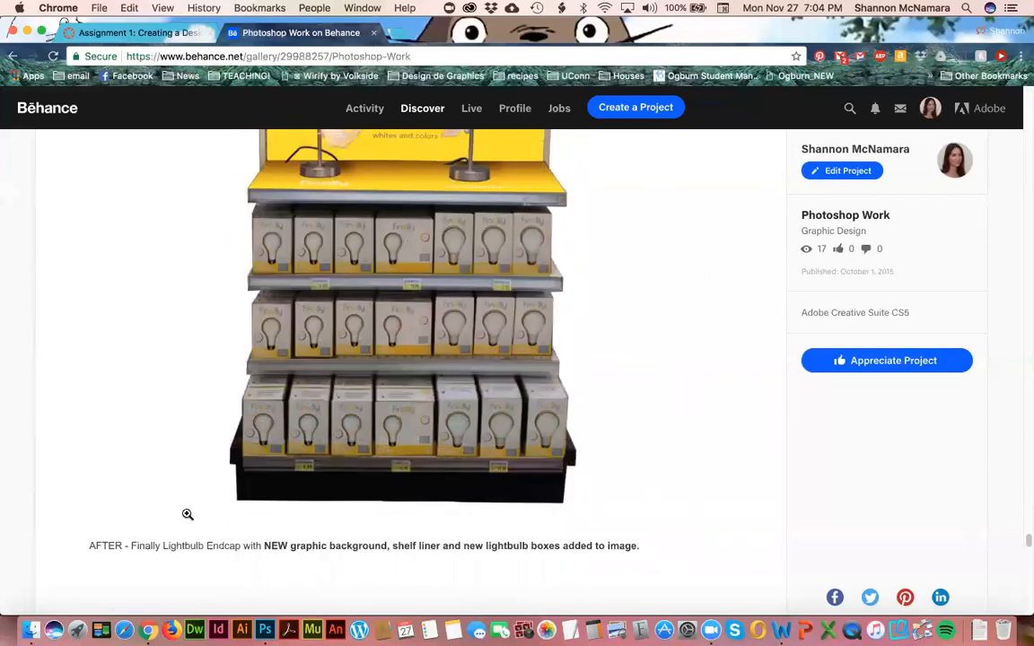
scroll(188, 514, "down", 18)
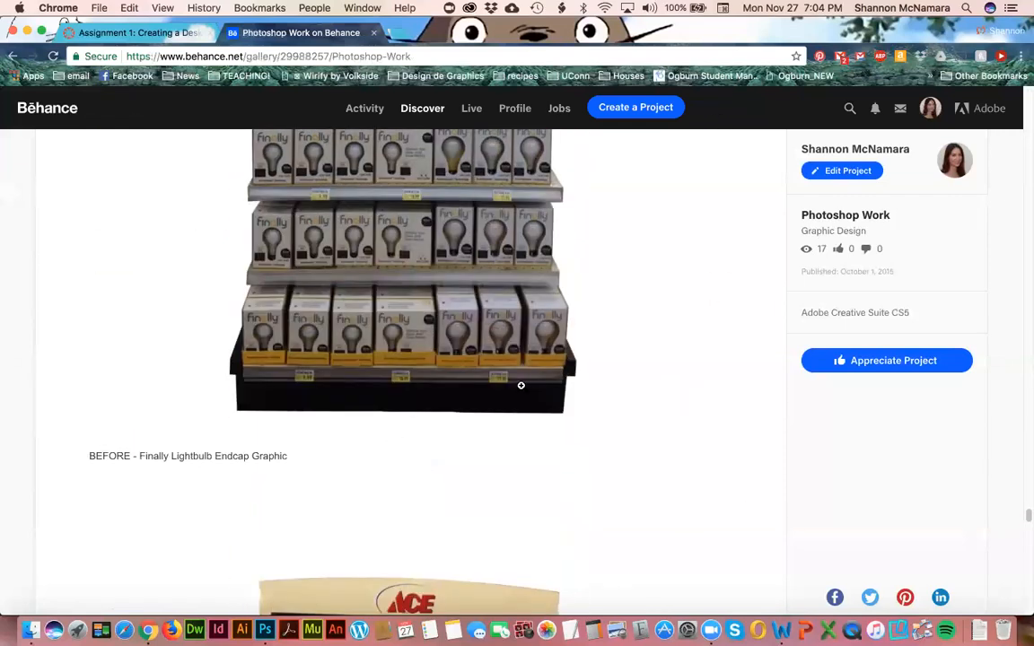
scroll(521, 385, "down", 16)
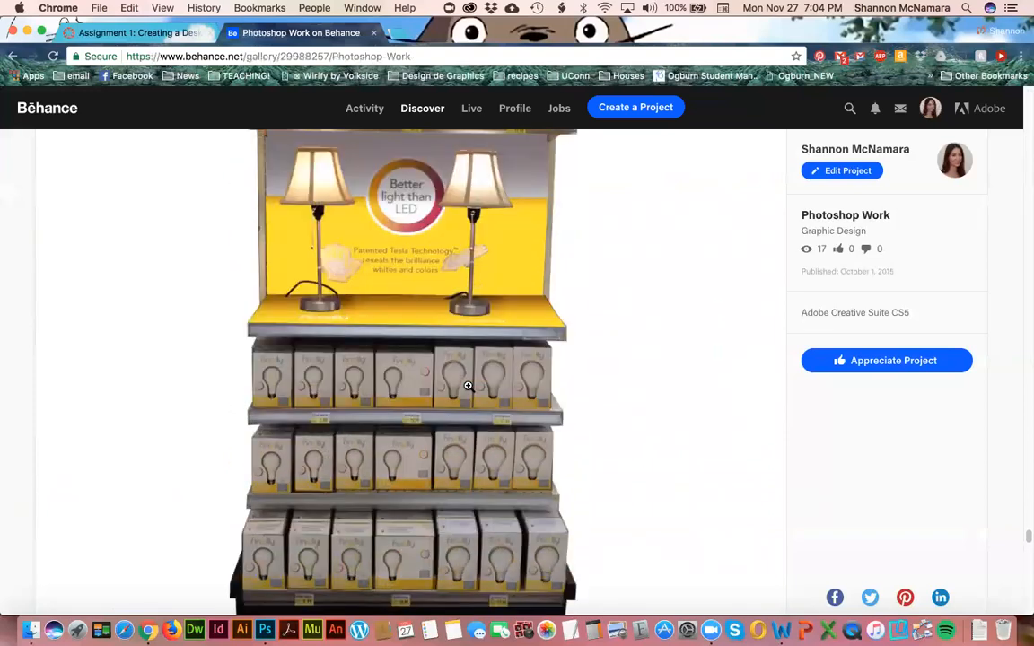
- View the Buy One Get One Free shelf sign closing the project and return to the wallpaper assignment's requirements
scroll(467, 386, "down", 12)
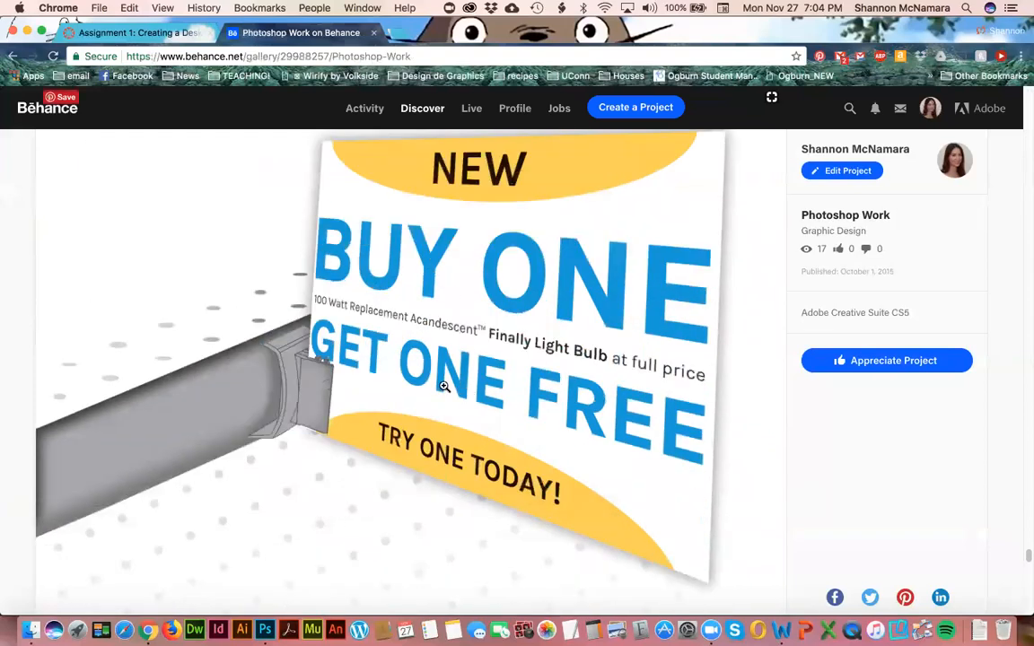
scroll(443, 386, "down", 17)
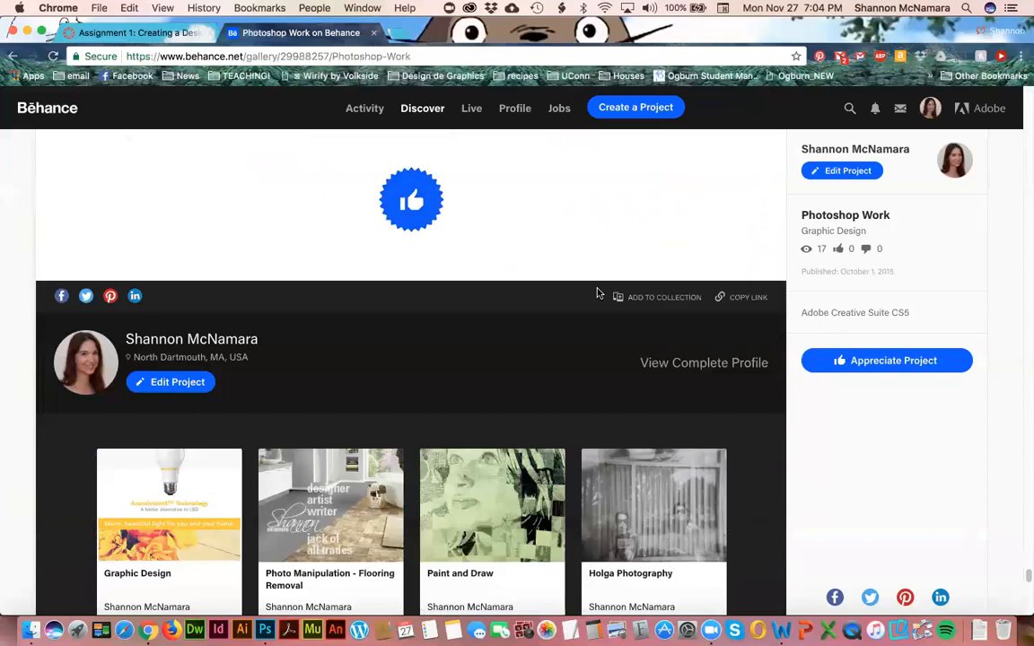
left_click(128, 36)
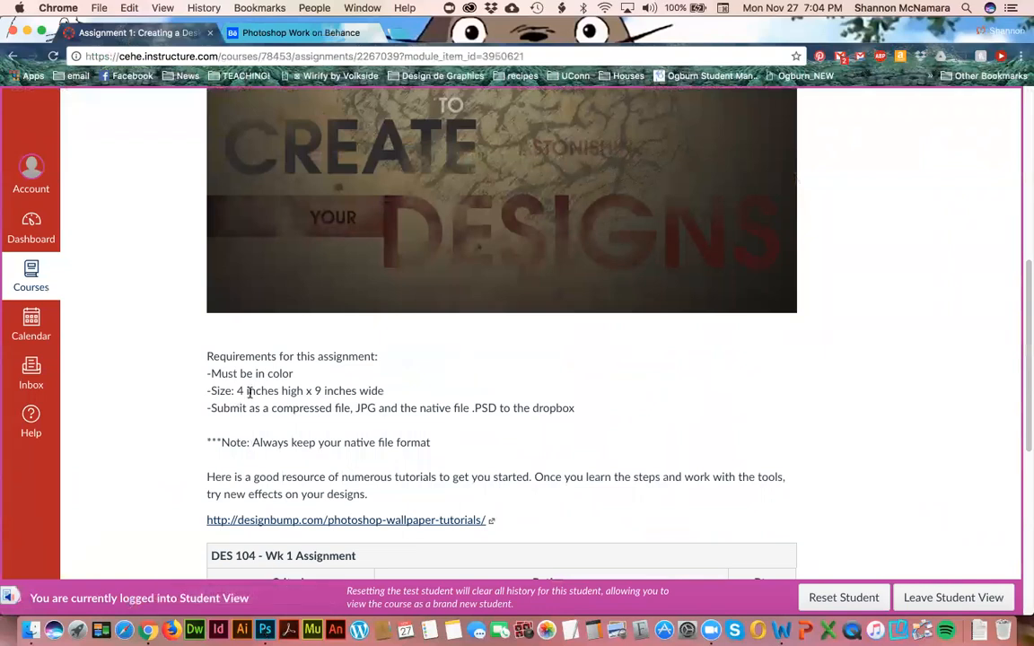
- Switch to Photoshop and start a new document with its dimensions measured in inches
left_click(265, 631)
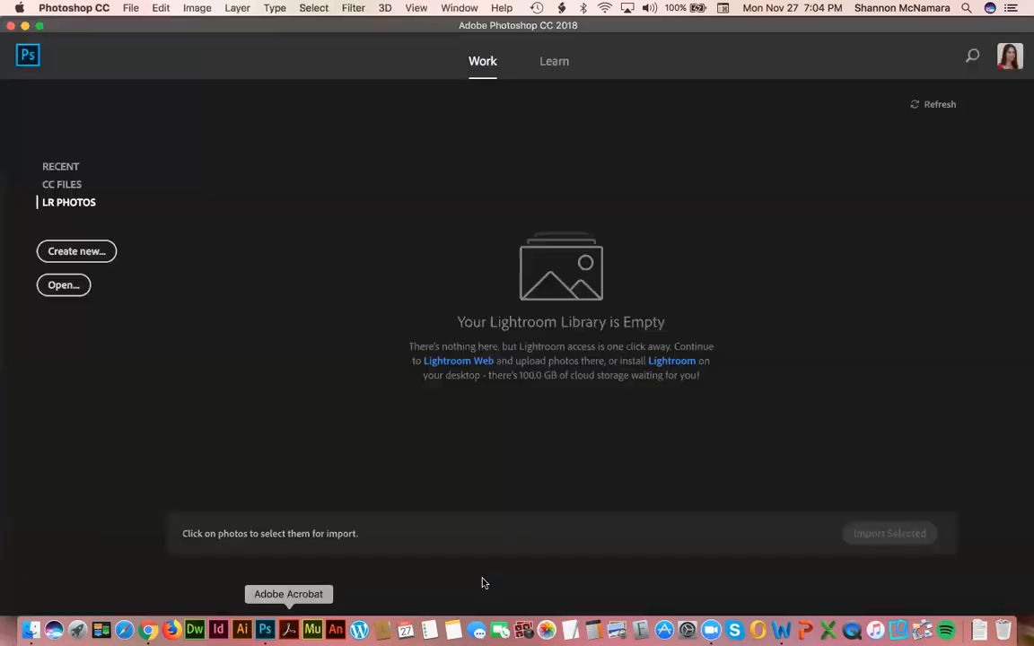
left_click(129, 8)
left_click(142, 28)
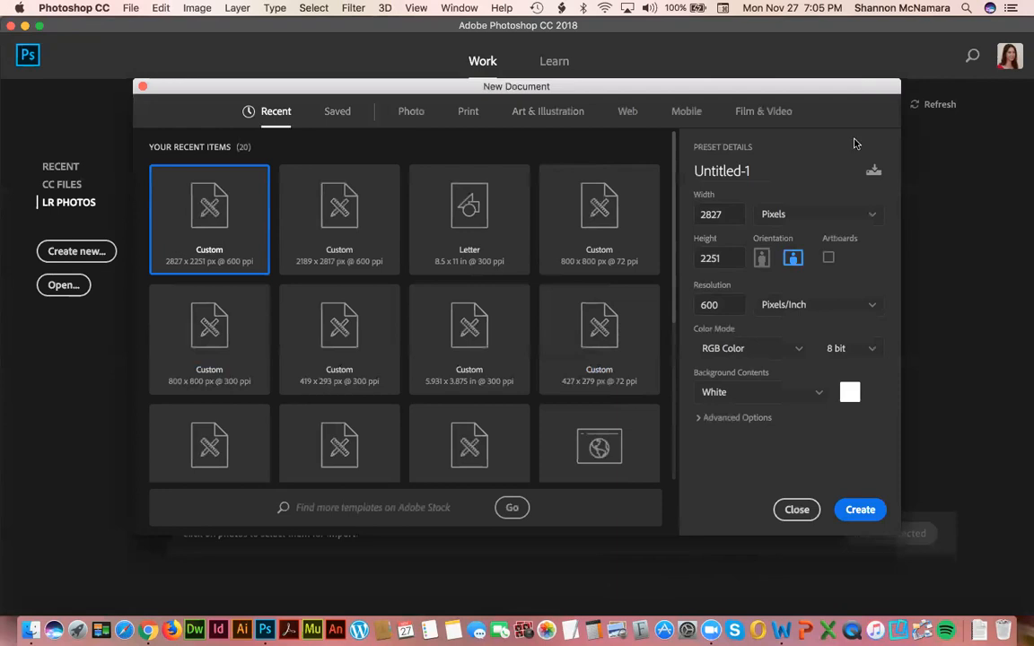
left_click(795, 220)
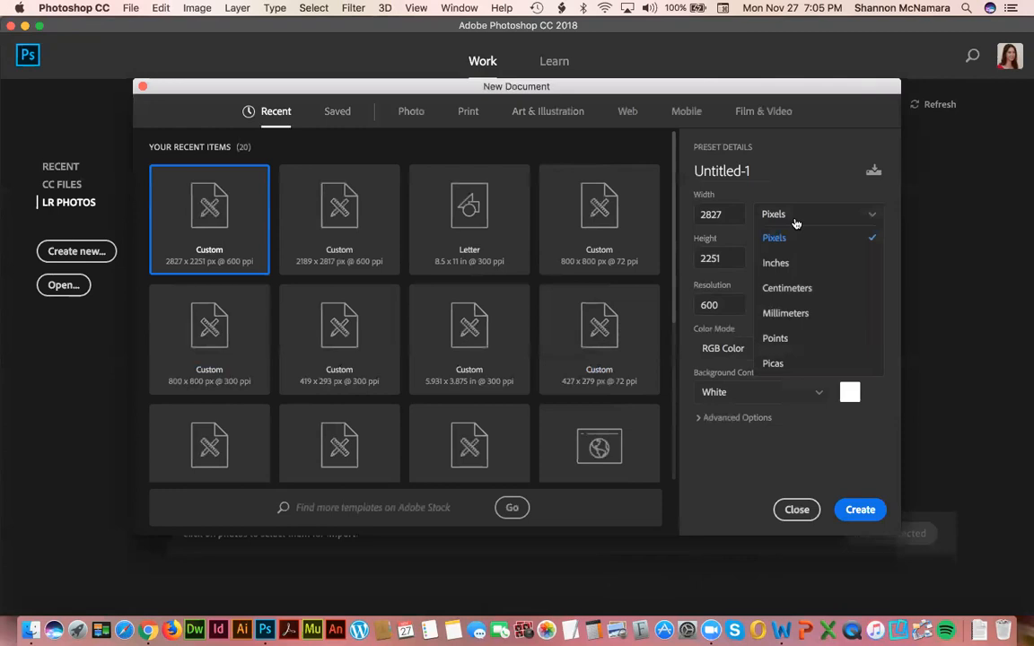
left_click(777, 264)
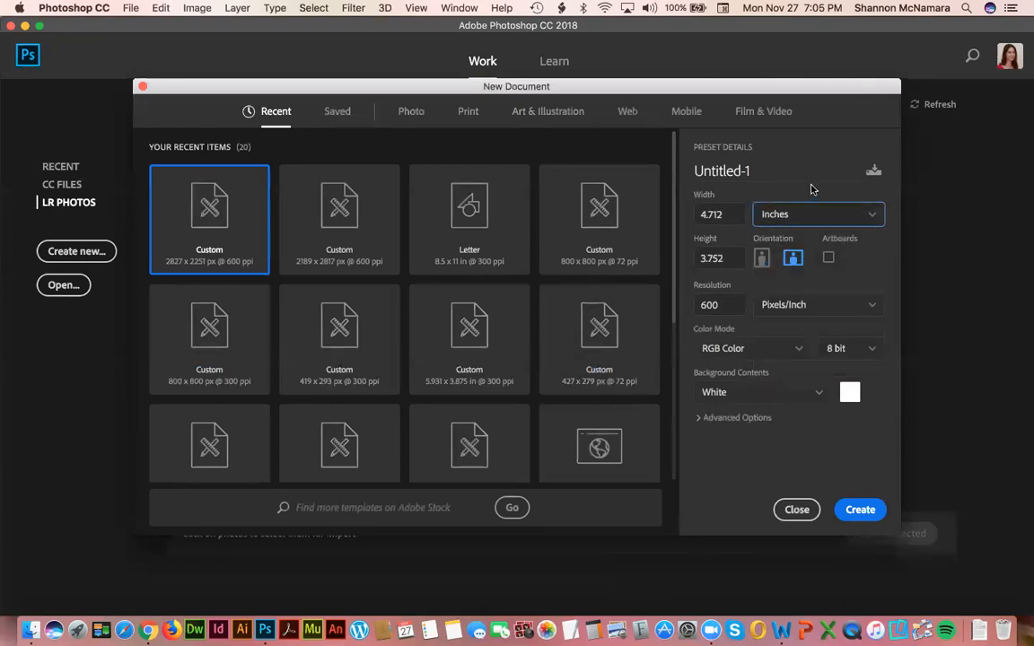
- Set the new document to 9 inches wide and 4 inches high at 300 pixels/inch
key("super+Tab")
key("super+Tab")
type("9")
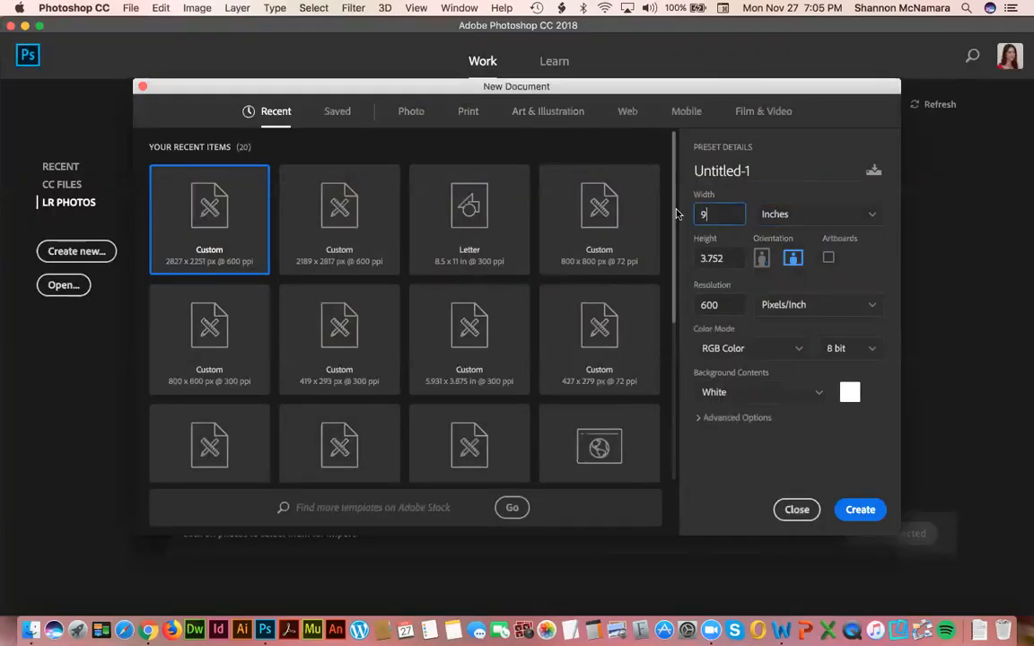
key("Tab")
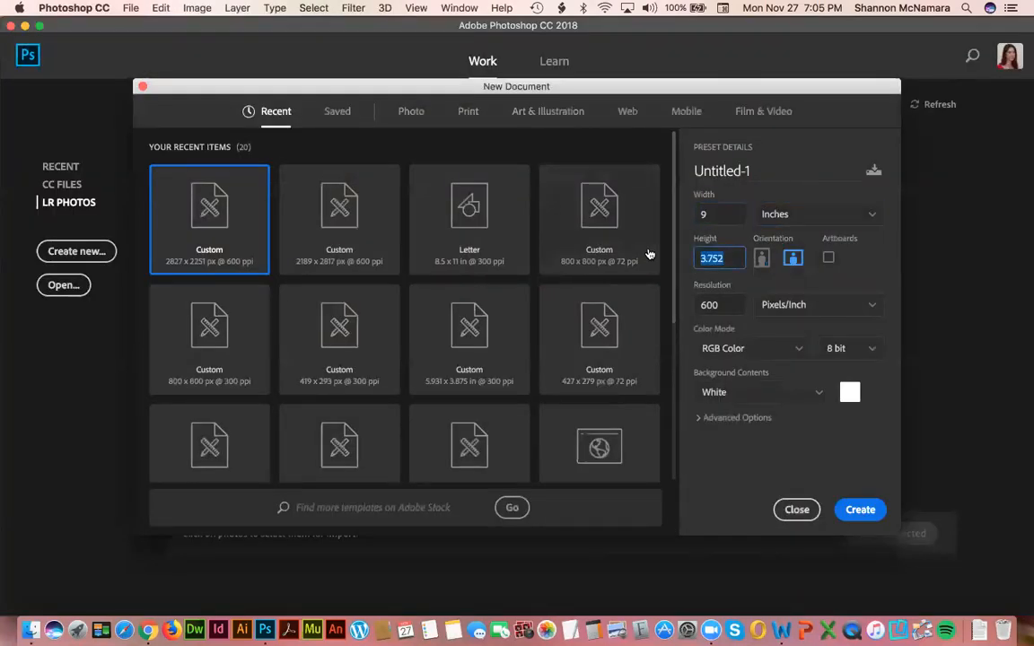
type("4")
key("Tab")
type("300")
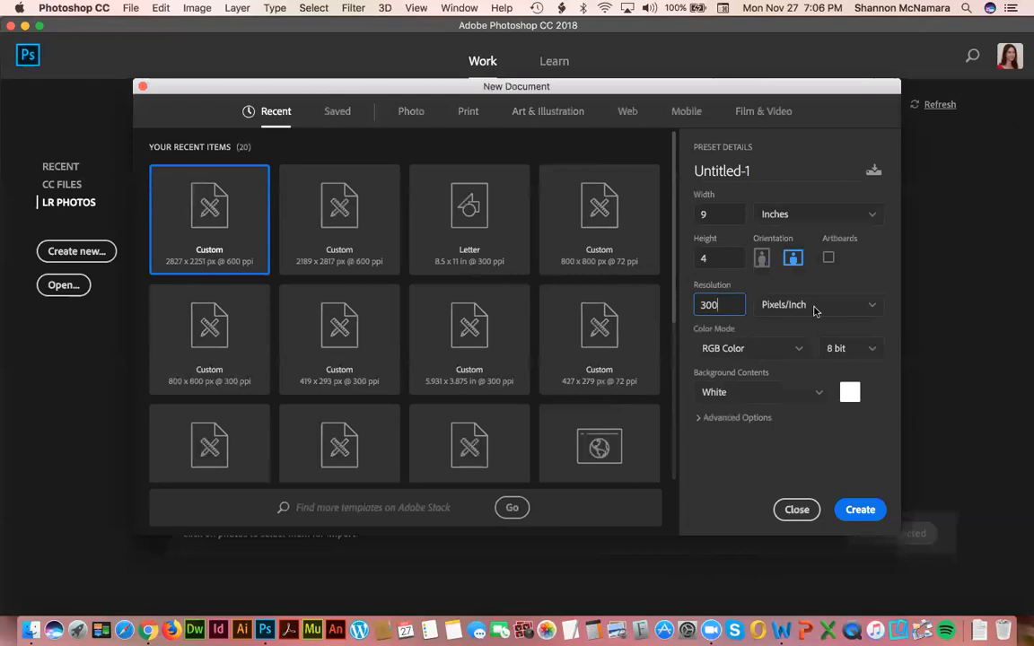
- Keep the new document's color mode as RGB Color and set its background contents to Transparent
left_click(732, 350)
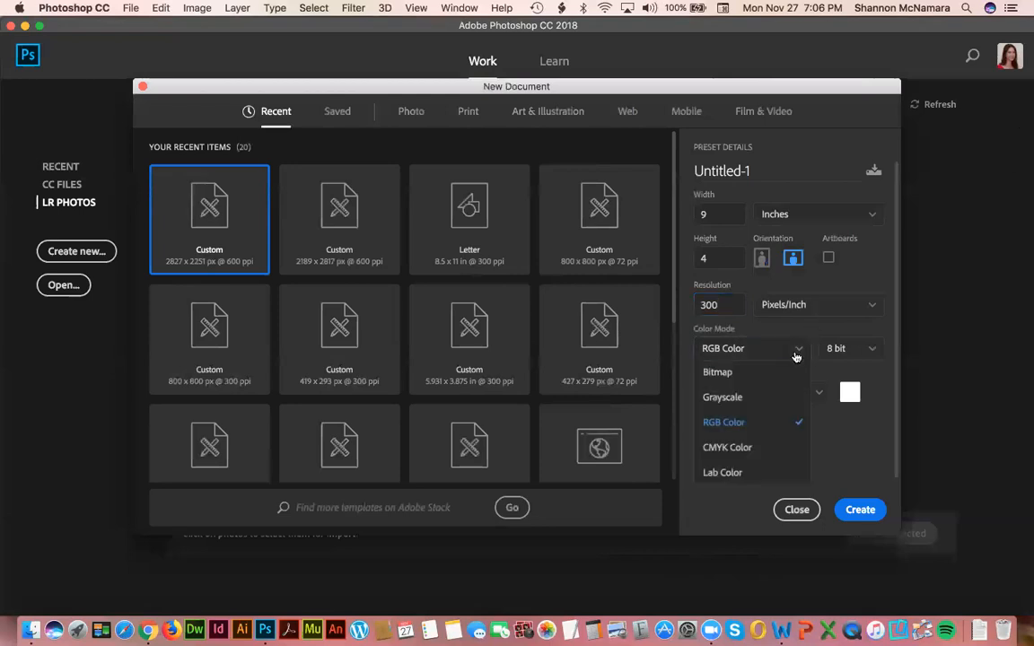
left_click(734, 426)
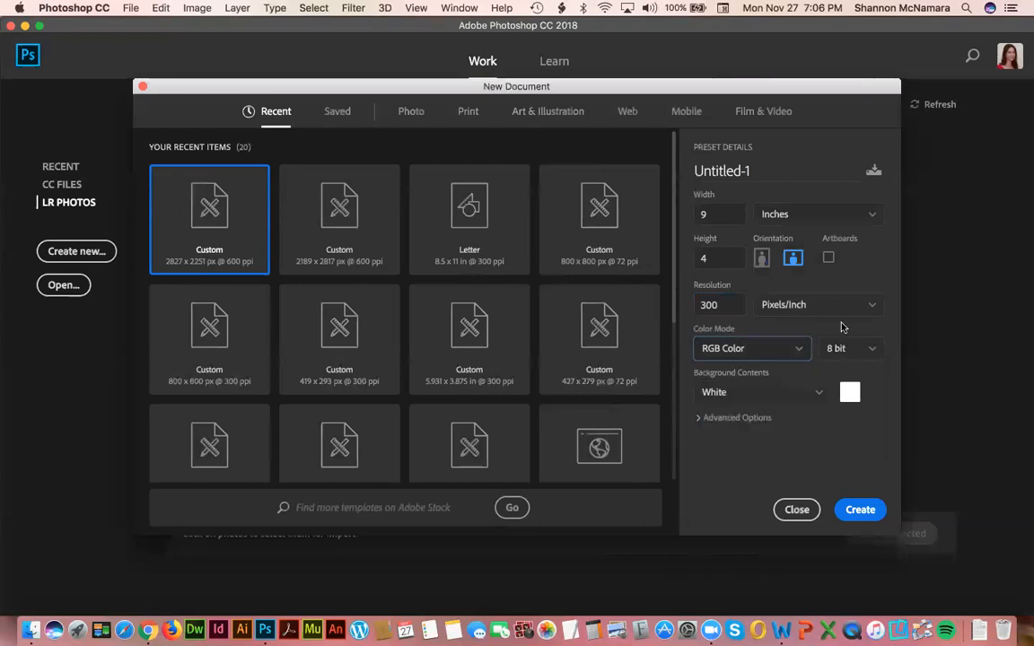
left_click(754, 393)
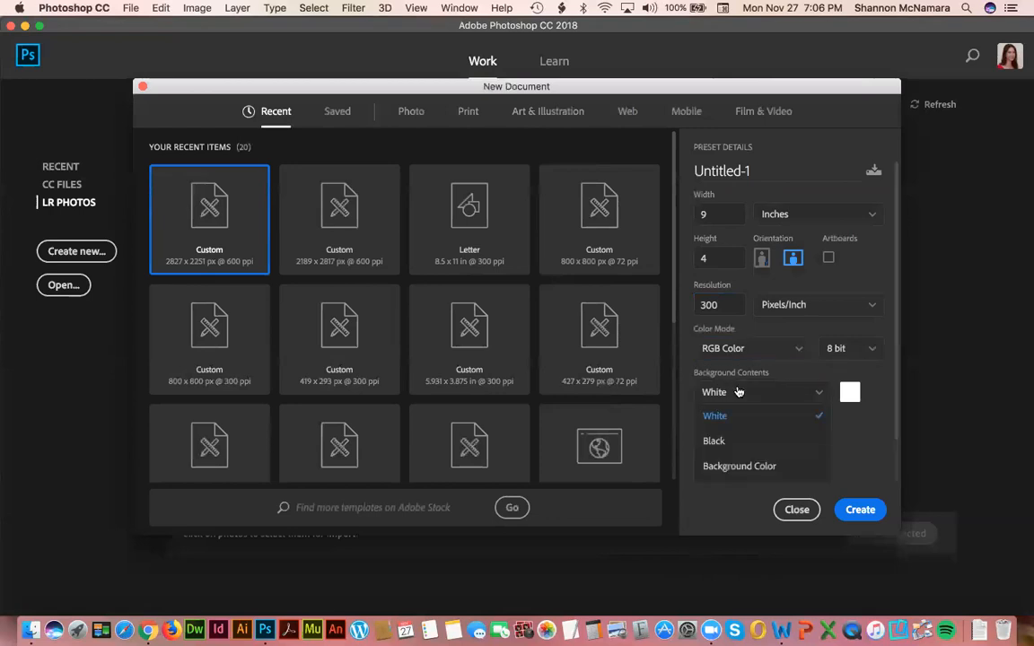
scroll(732, 468, "down", 2)
left_click(729, 446)
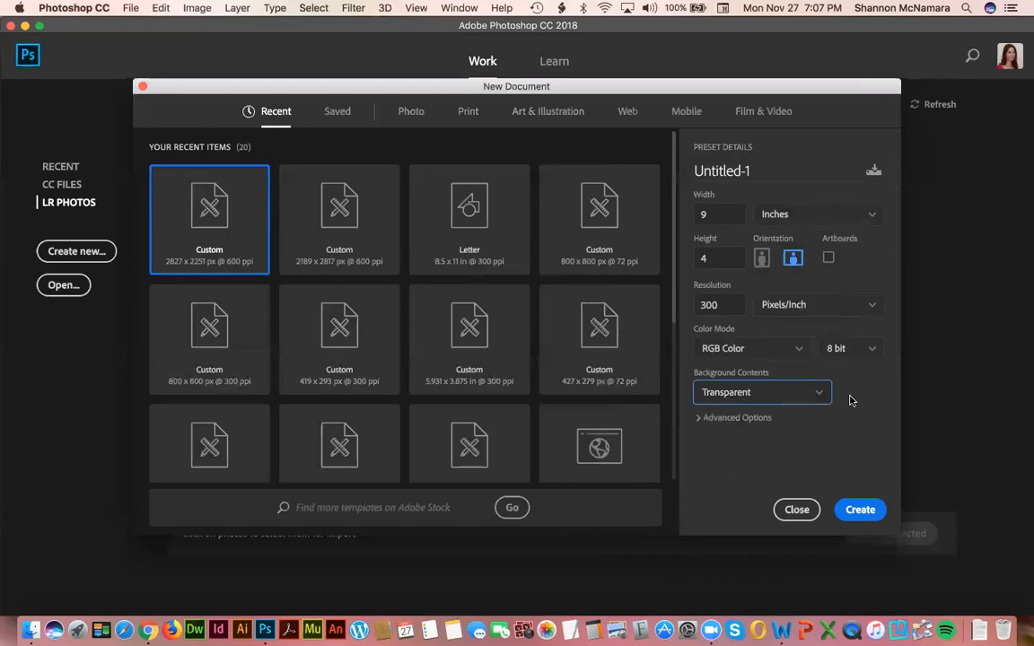
- Check the new document's advanced options and create the document, fitting the whole canvas in view
left_click(699, 419)
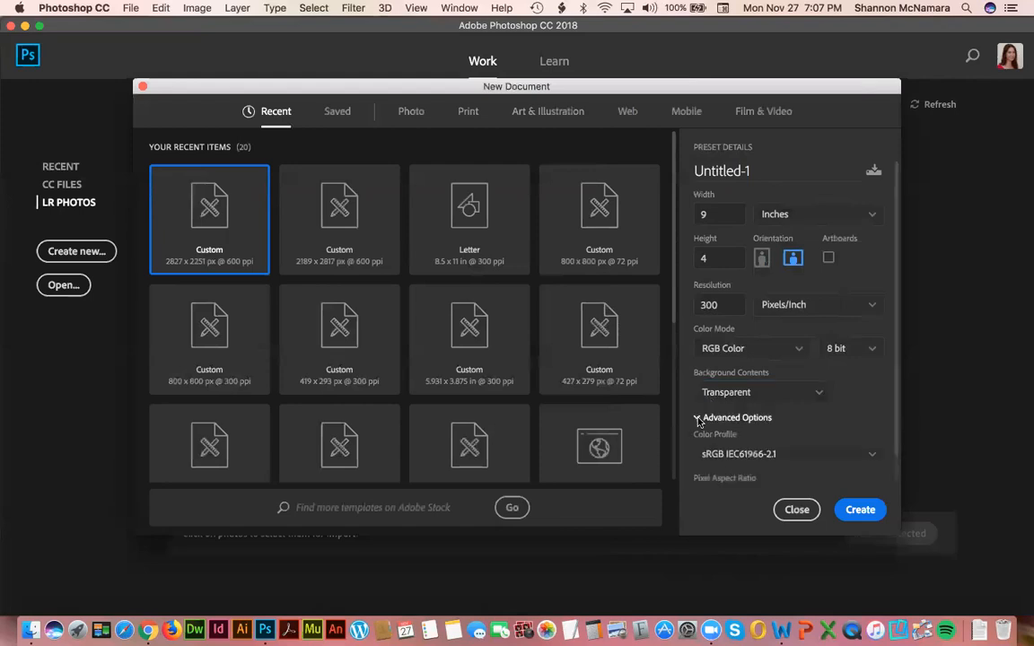
scroll(772, 431, "down", 2)
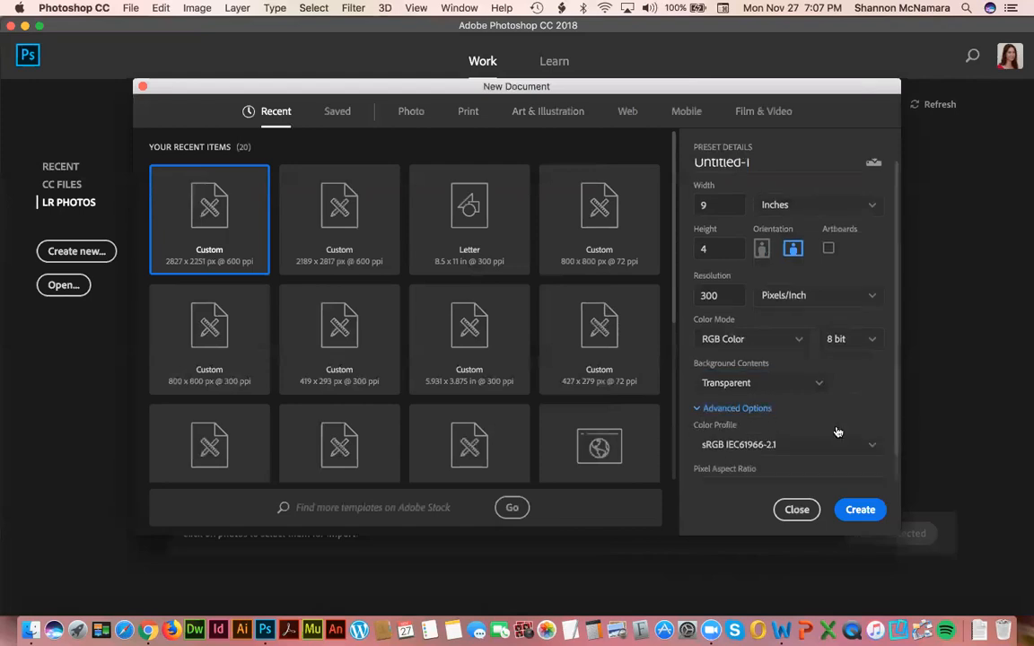
left_click(698, 392)
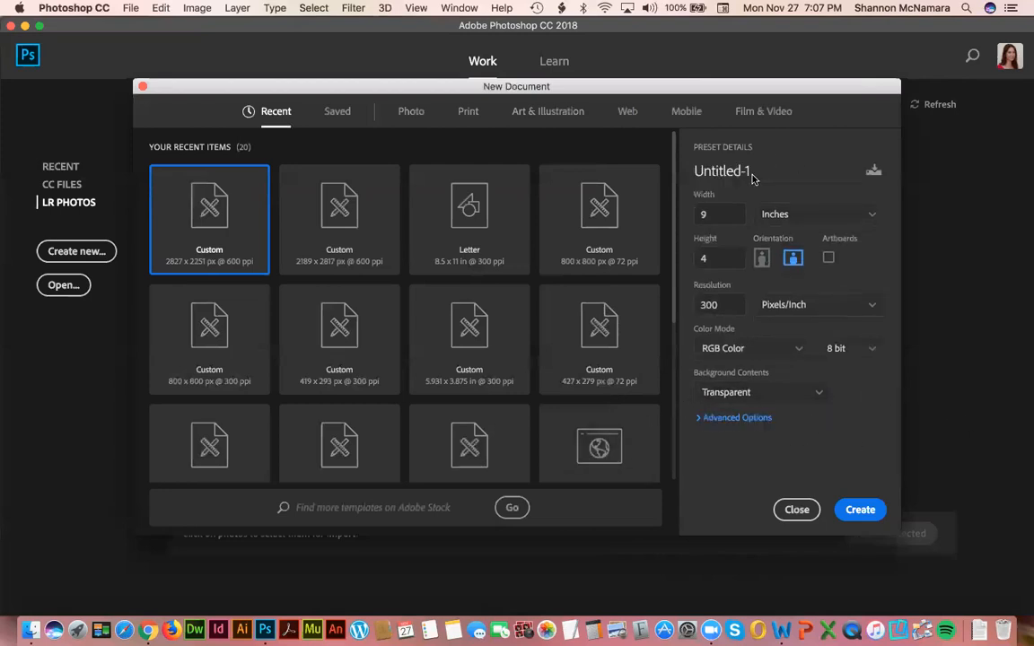
left_click(867, 509)
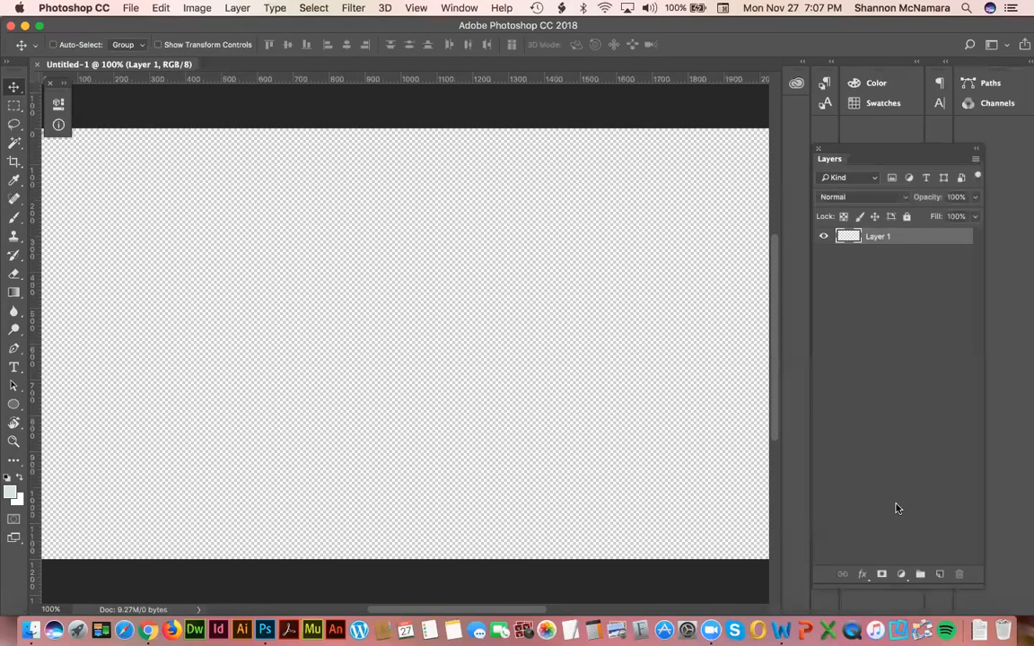
key("super+minus")
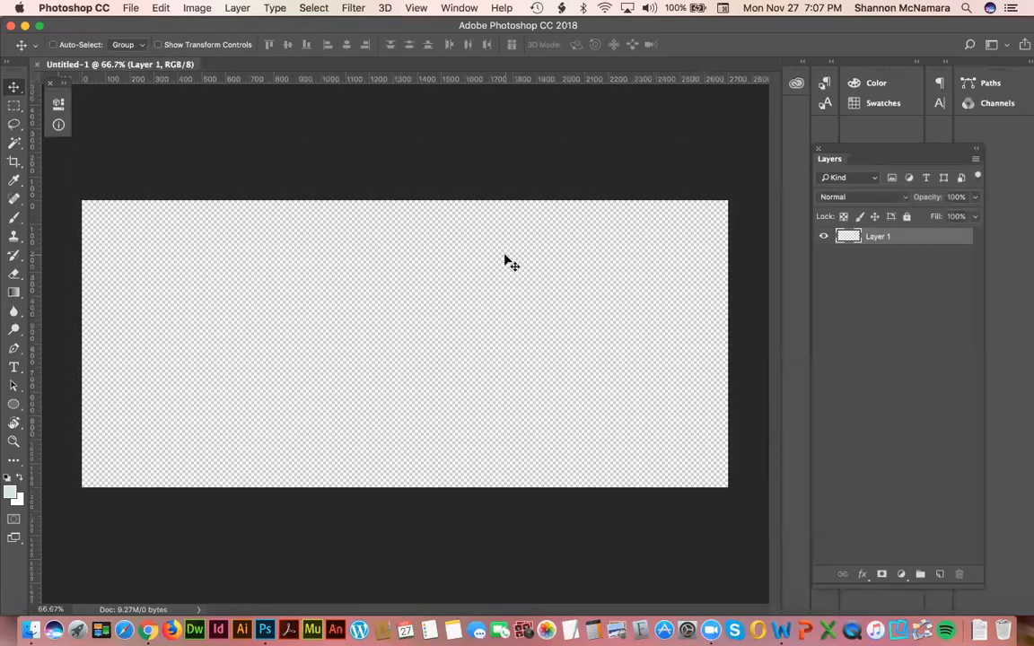
- Look over the workspace choices, and close the floating Layers panel and the small collapsed panel left behind it
left_click(1006, 45)
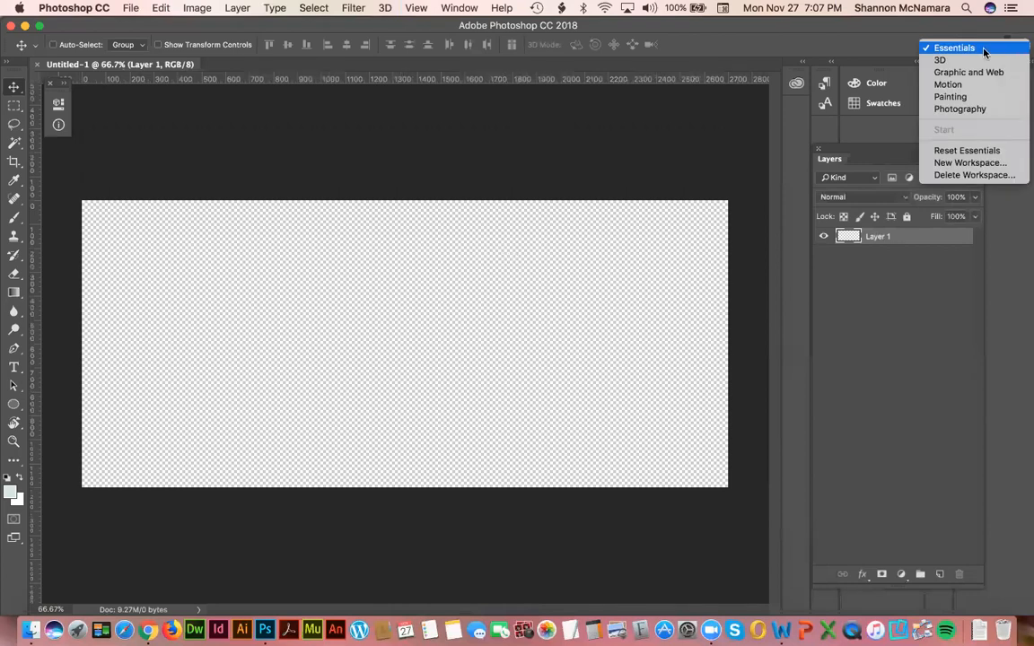
left_click(1003, 49)
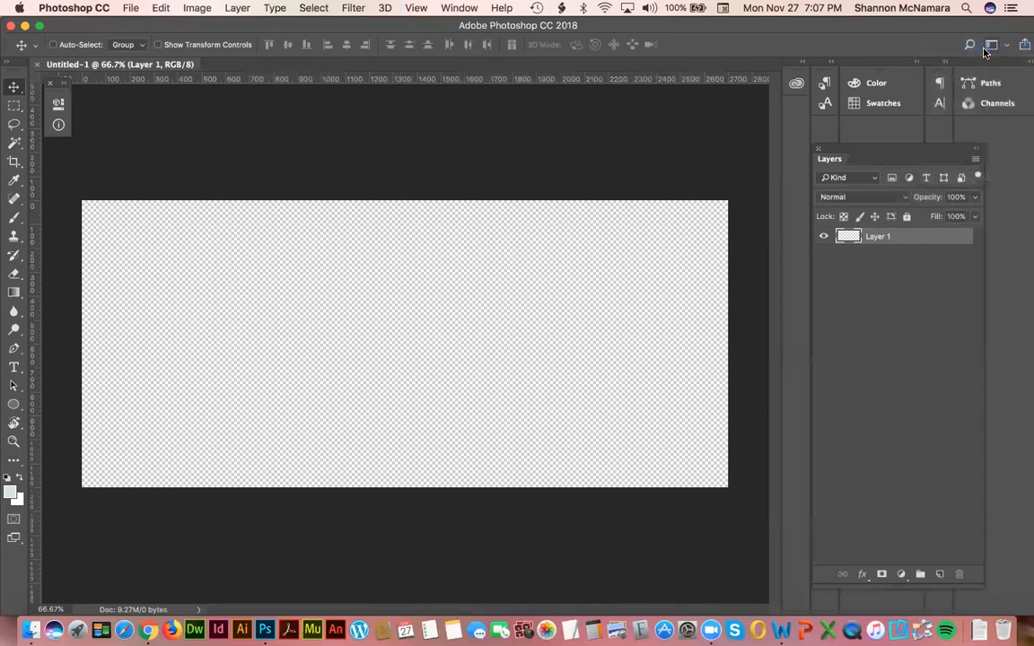
left_click(819, 150)
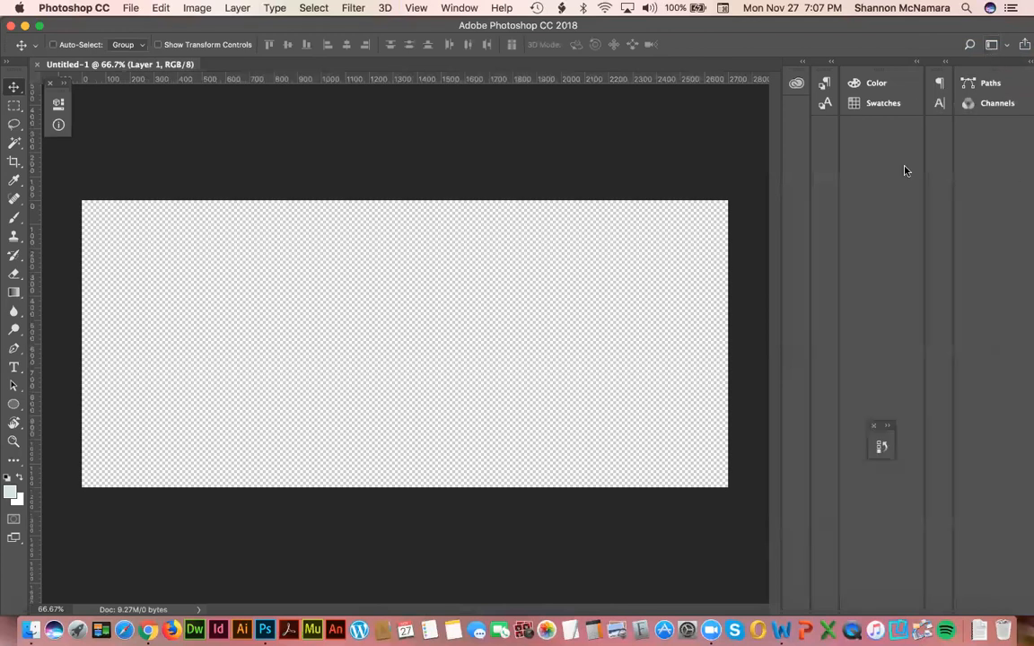
left_click(874, 425)
- Preview the 3D workspace and switch the workspace to Graphic and Web
left_click(998, 45)
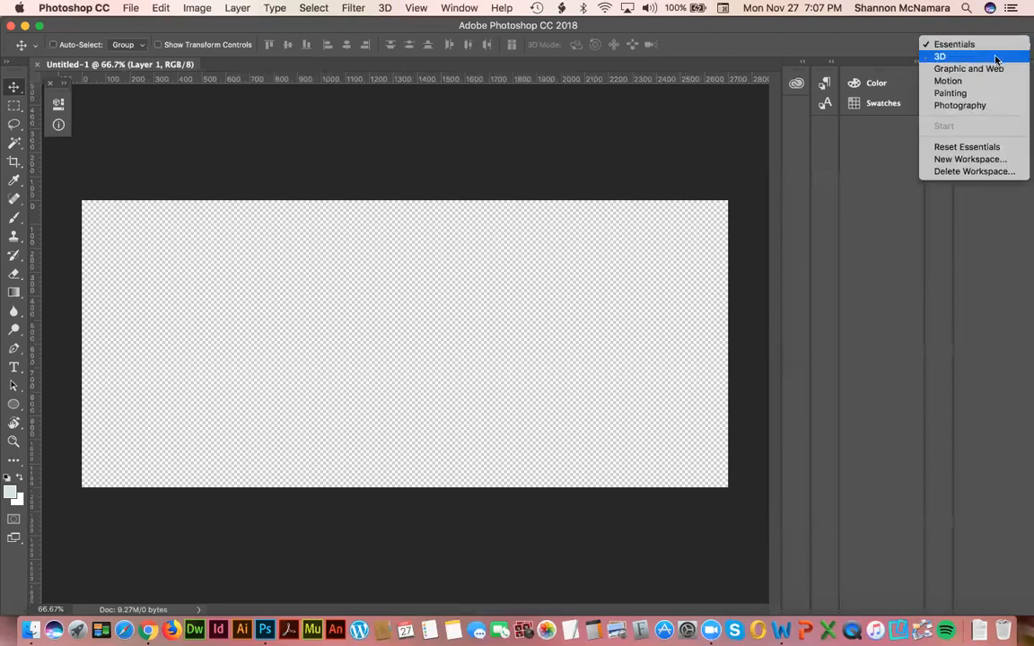
left_click(1002, 56)
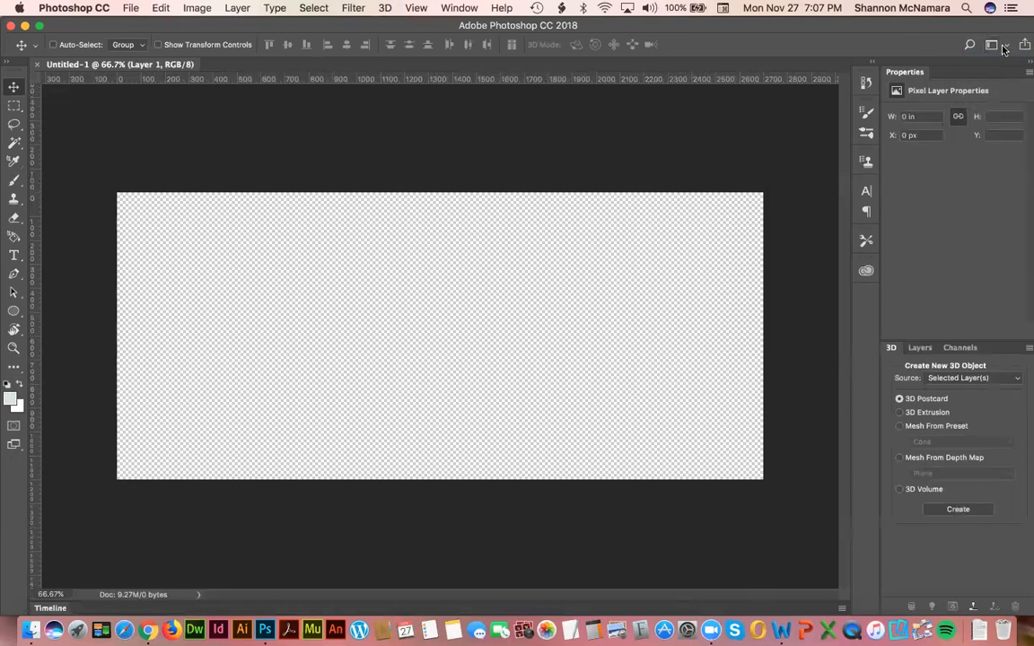
left_click(996, 45)
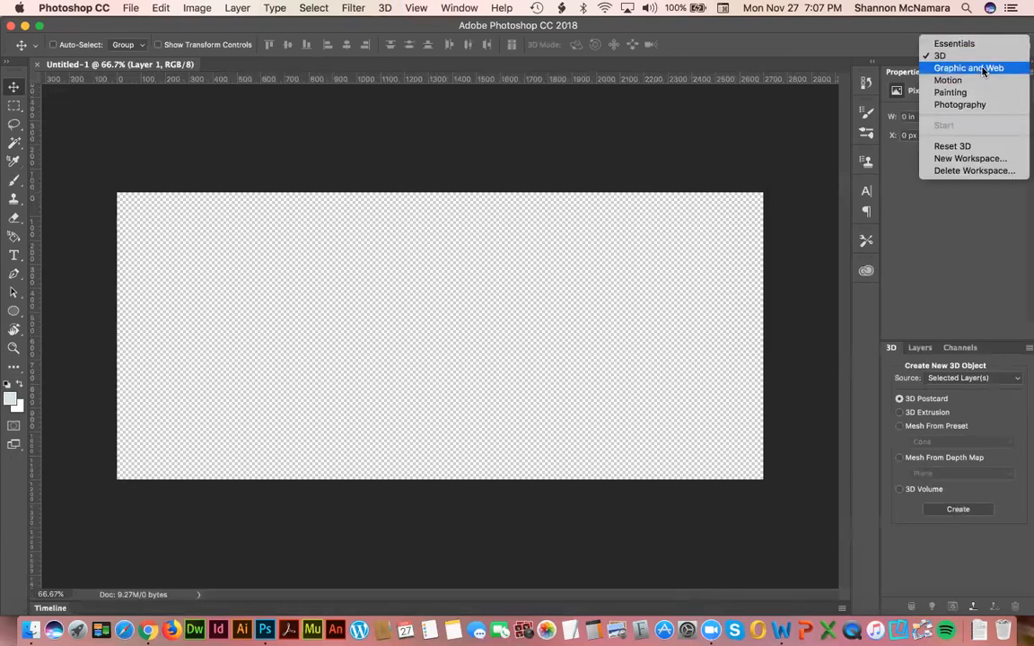
left_click(985, 69)
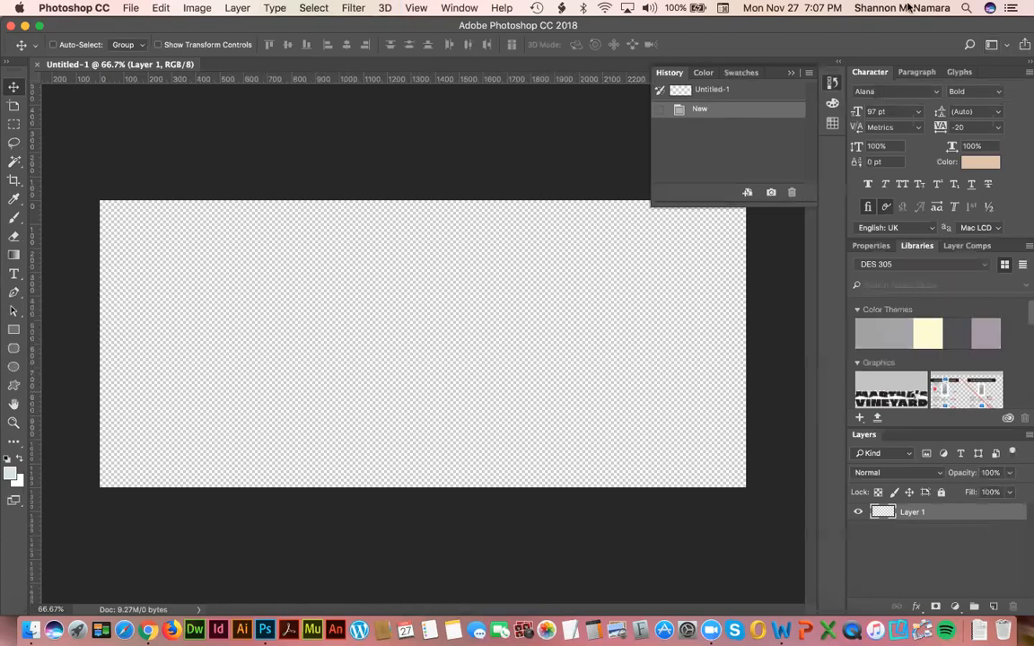
left_click(994, 44)
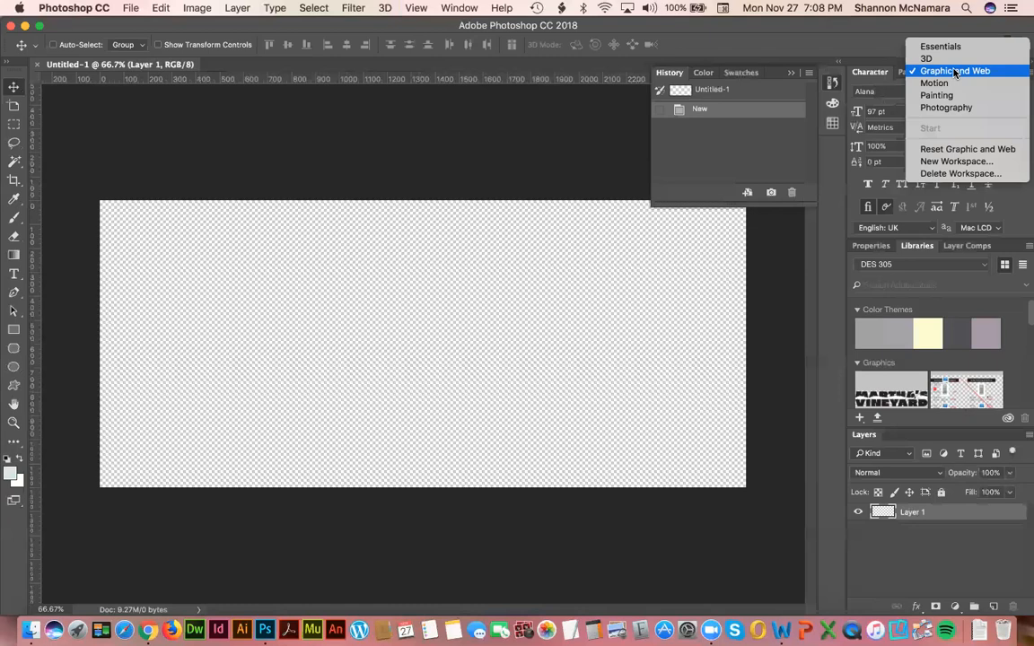
left_click(679, 32)
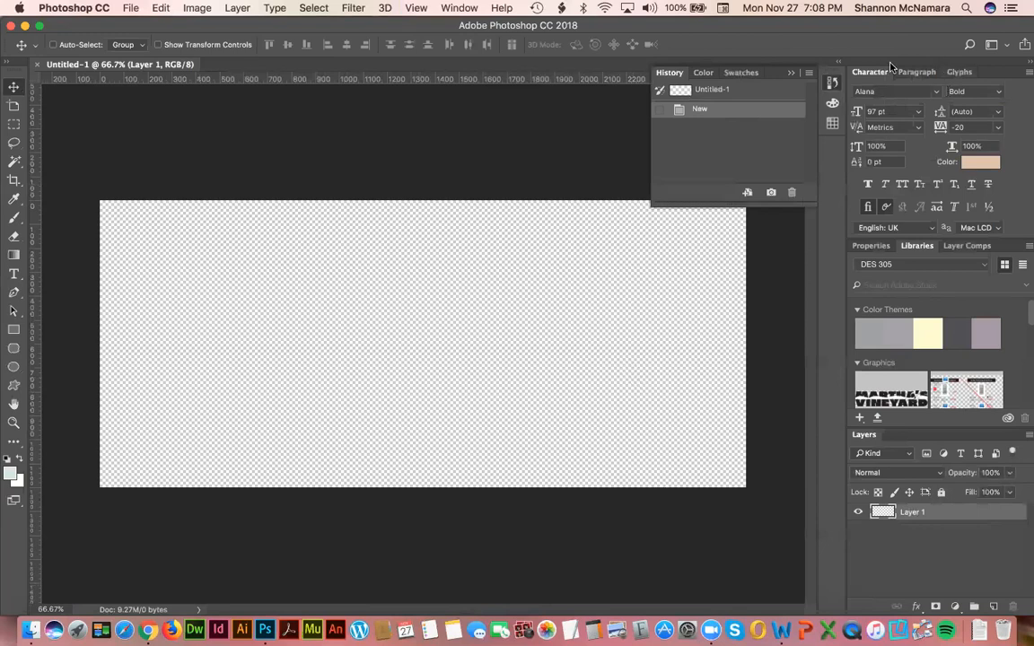
- Look over the workspace choices and the fonts available in the character settings
left_click(992, 44)
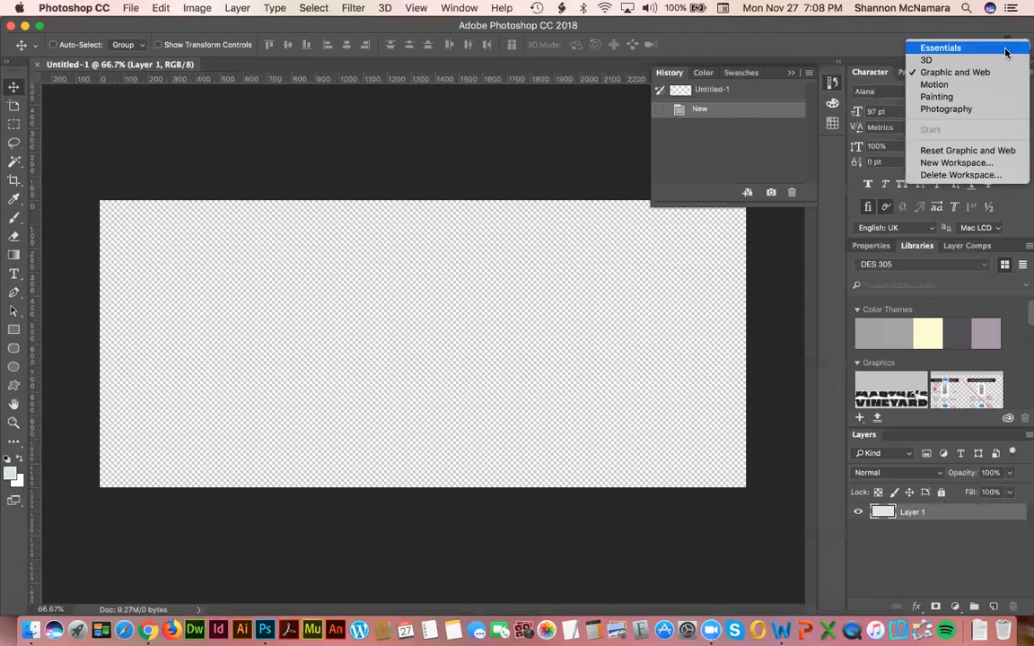
left_click(848, 44)
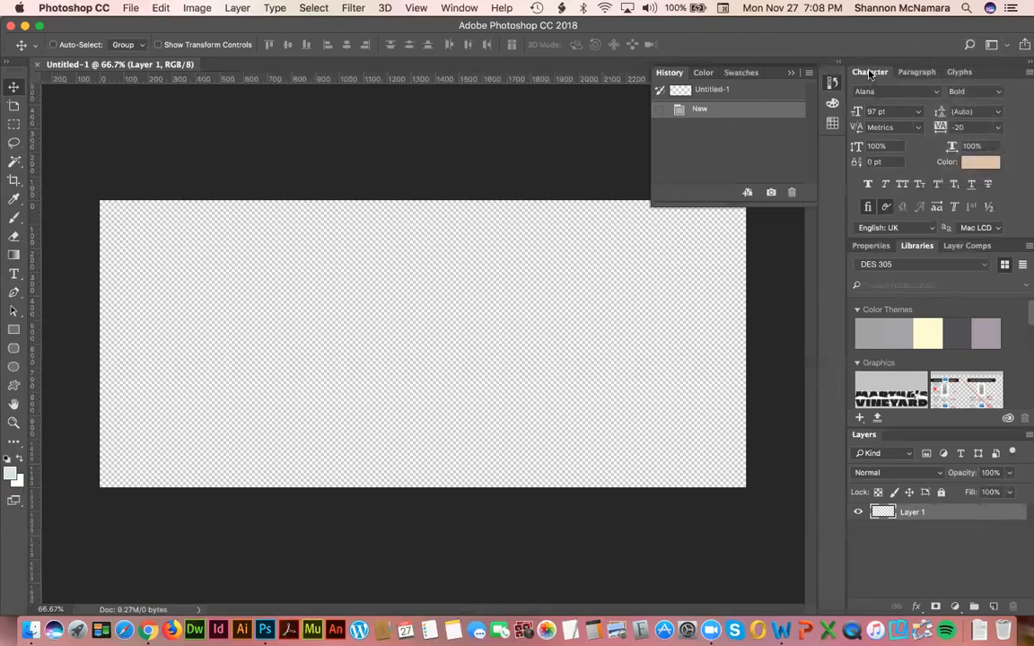
left_click(936, 94)
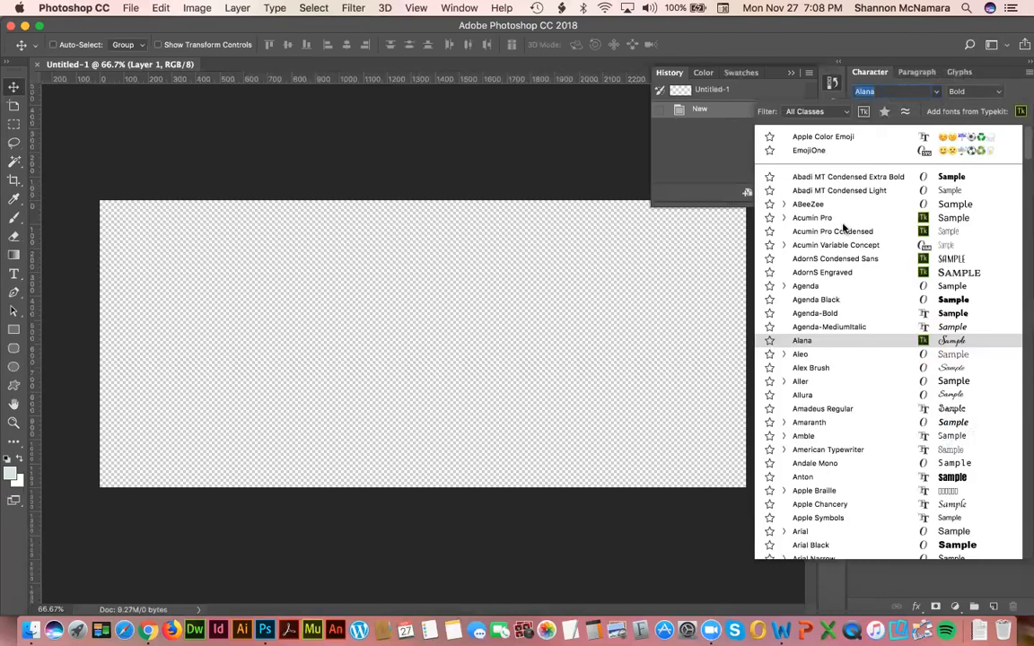
left_click(790, 85)
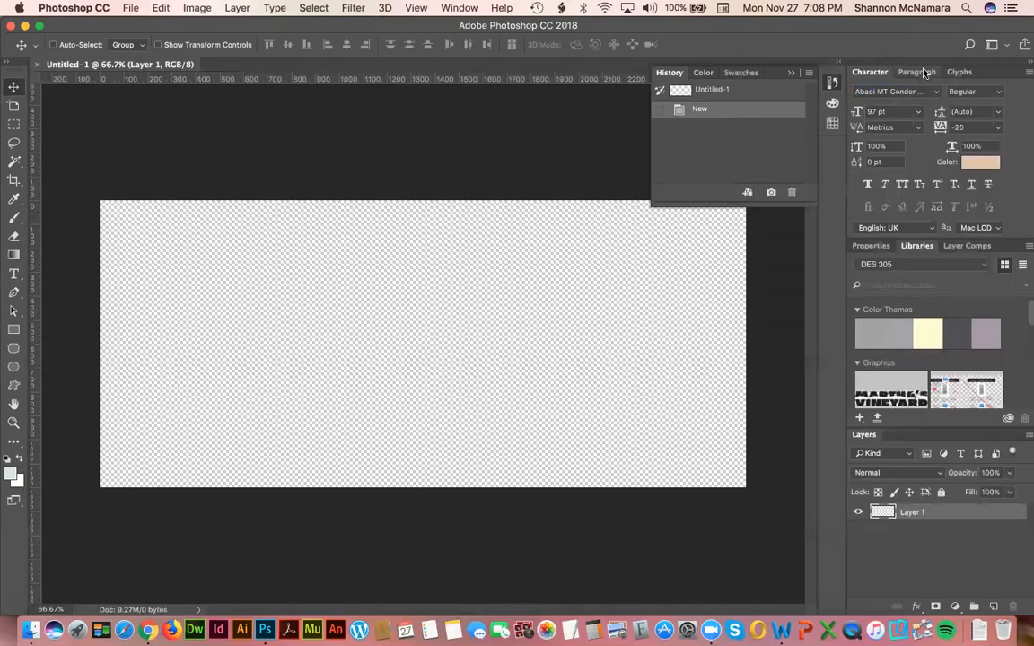
- Examine the paragraph, glyph, pixel layer and library settings, and look over the list of panels that can be shown
left_click(918, 72)
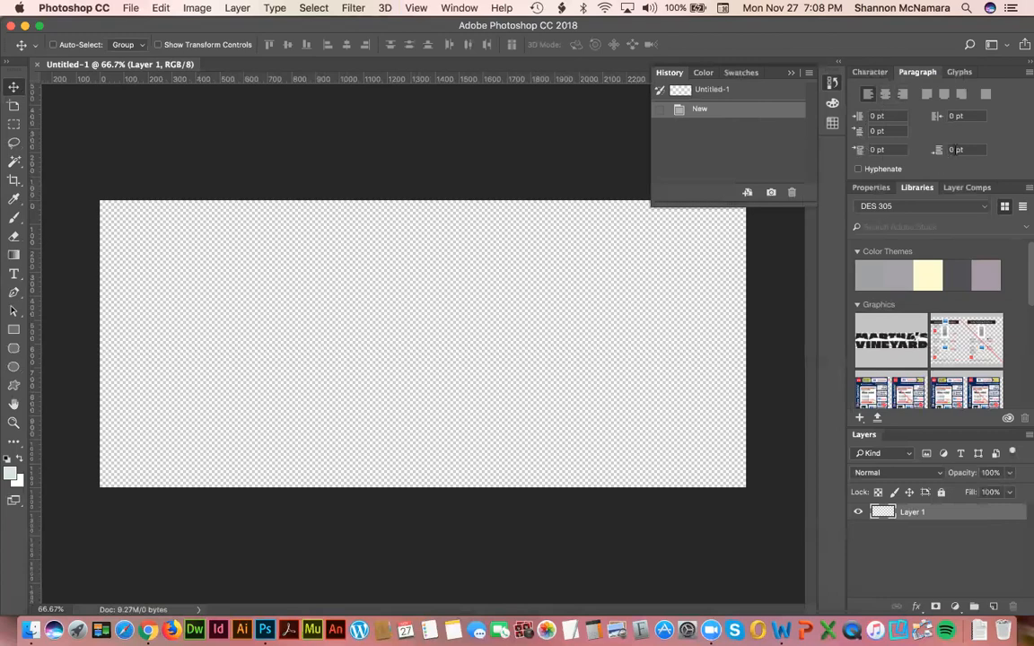
left_click(960, 72)
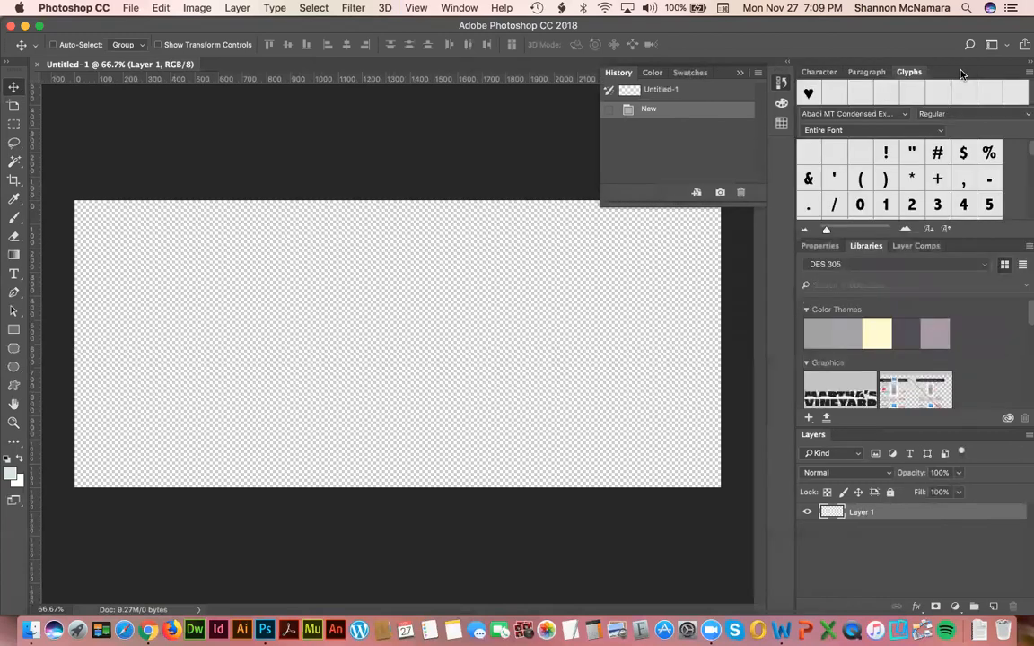
left_click_drag(1029, 150, 1029, 118)
left_click(817, 73)
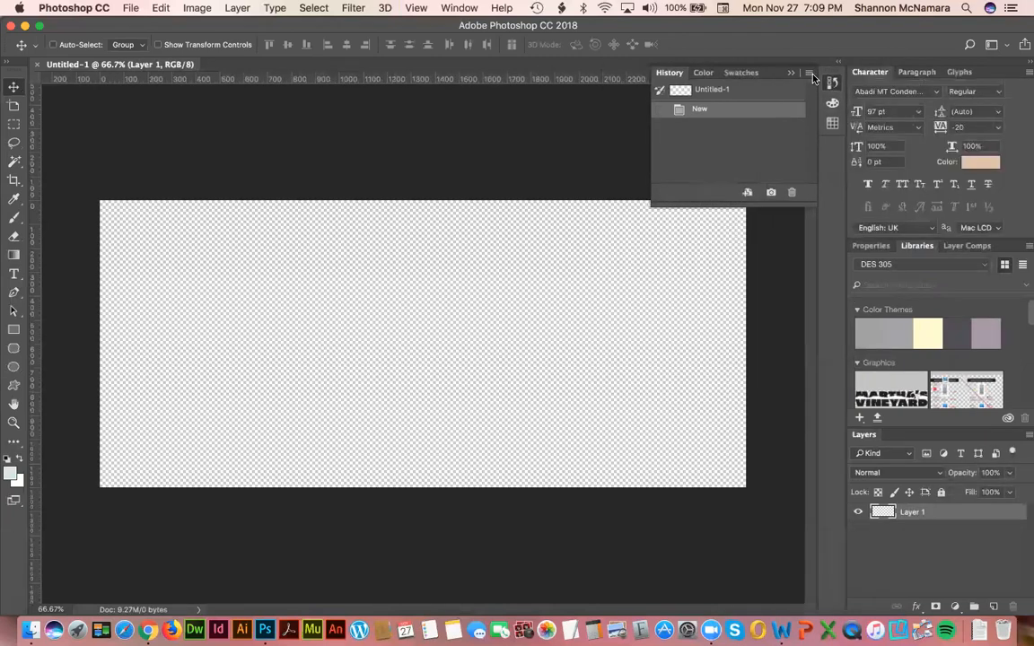
left_click(872, 247)
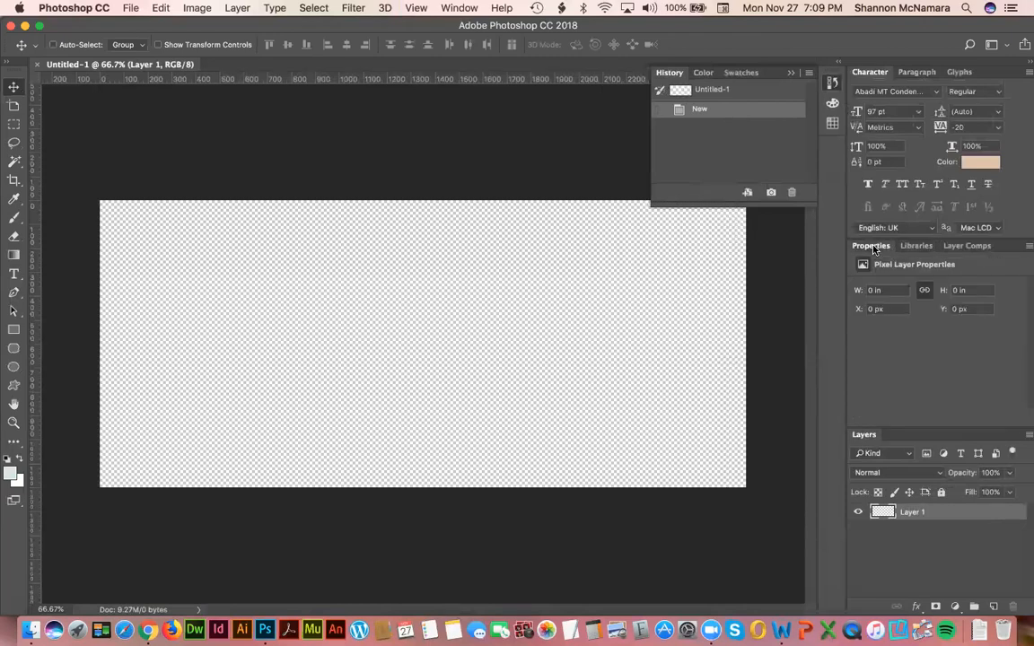
left_click(914, 246)
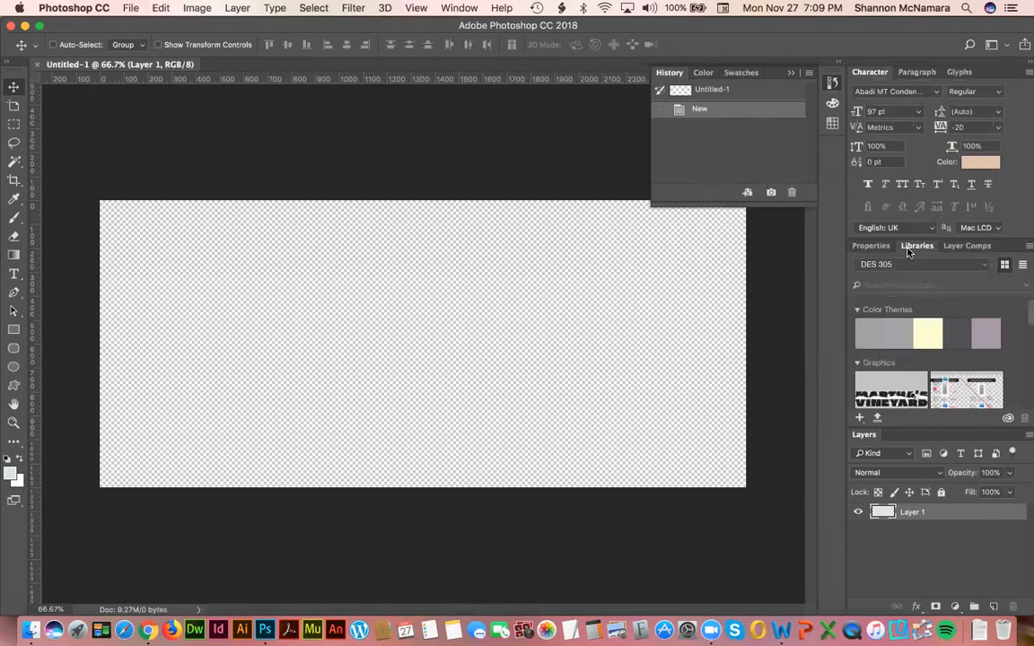
left_click(460, 8)
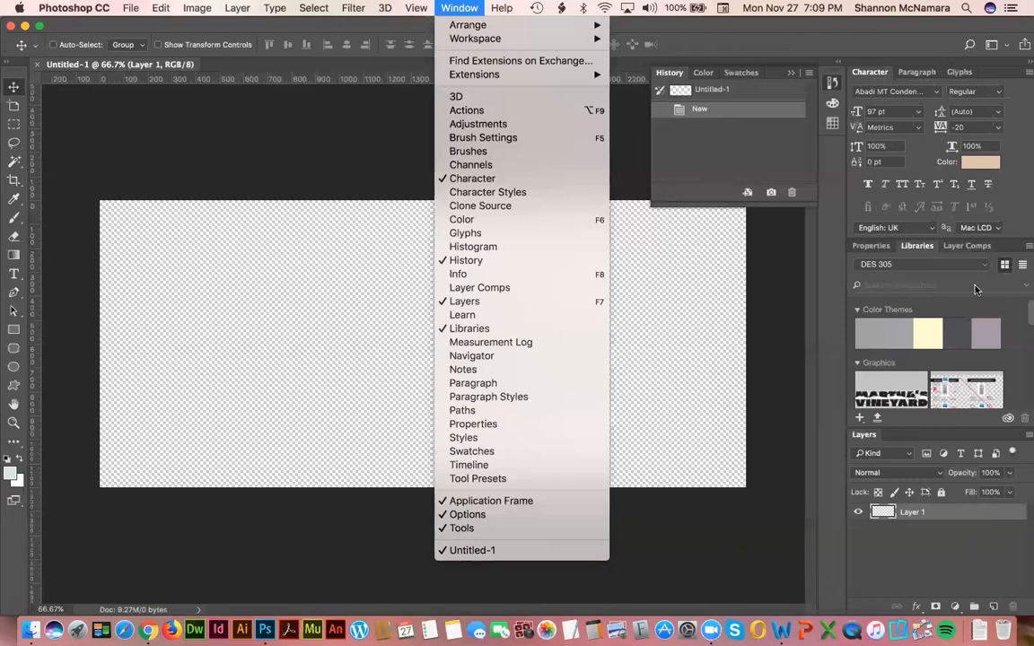
left_click(918, 247)
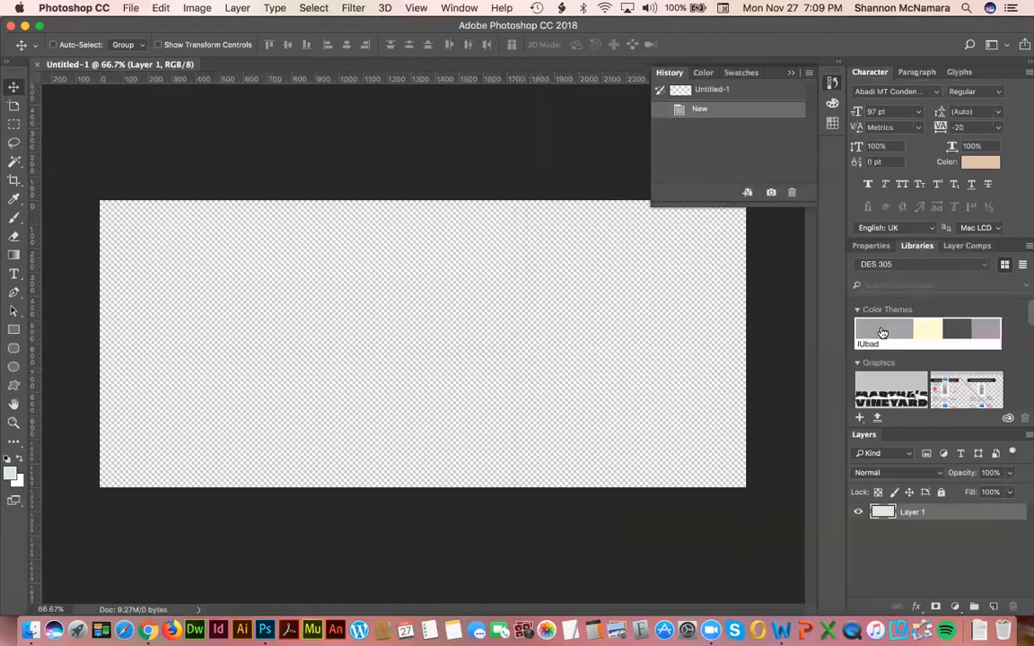
- Create a new Creative Cloud library named DES 104
left_click(925, 264)
left_click(900, 414)
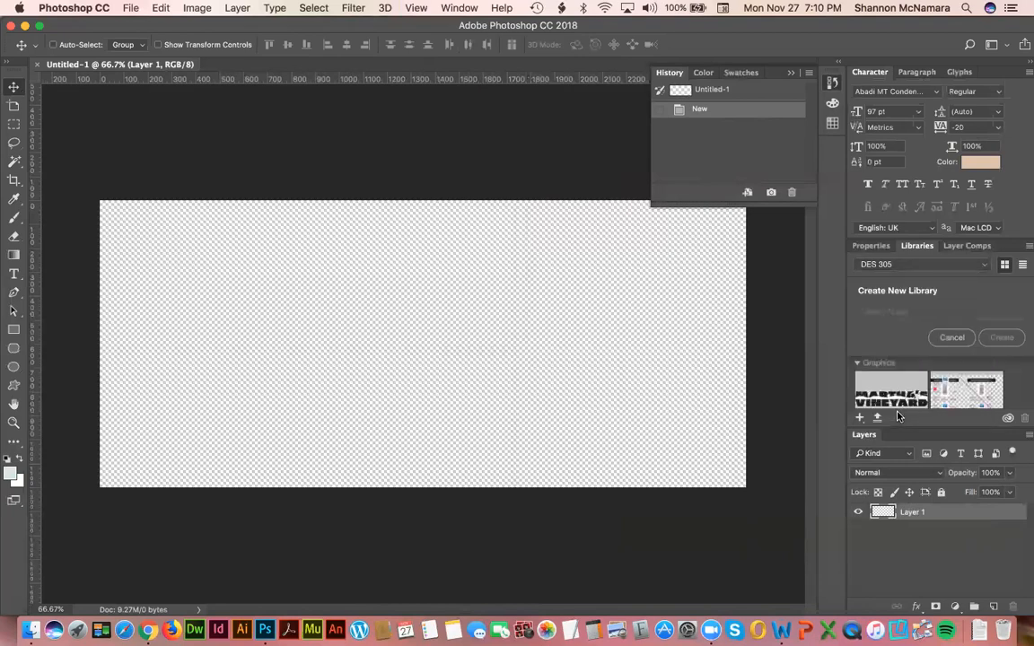
type("DES 103")
key("Return")
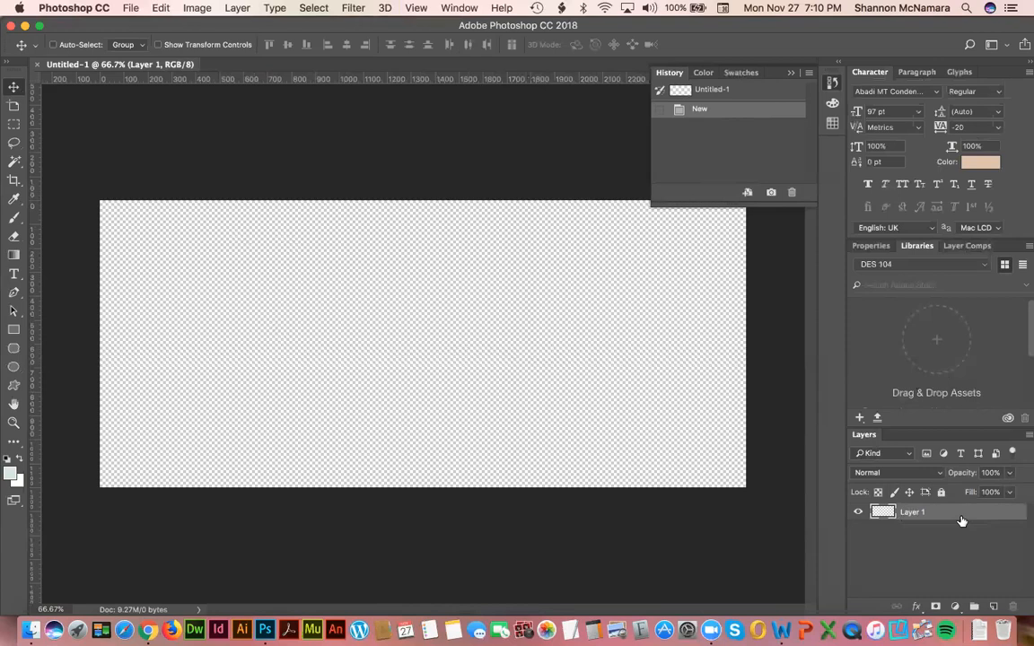
- Turn Layer 1's visibility off and on again, and rename the layer Background
left_click(859, 514)
left_click(859, 514)
double_click(910, 512)
type("Background")
key("Return")
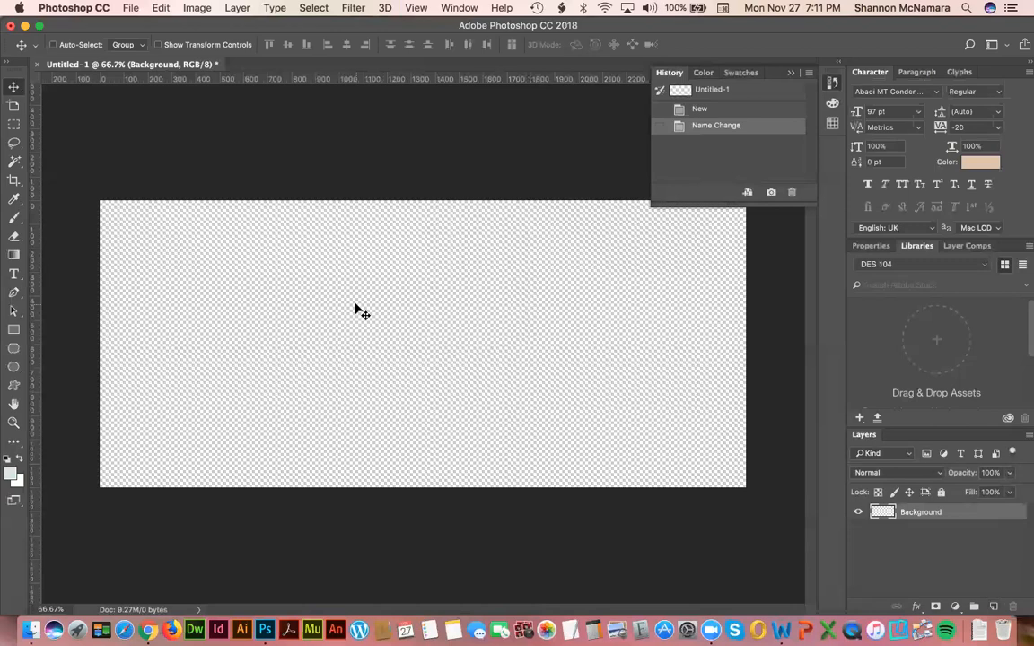
- Add a new empty layer above the Background layer and delete it again
left_click(993, 608)
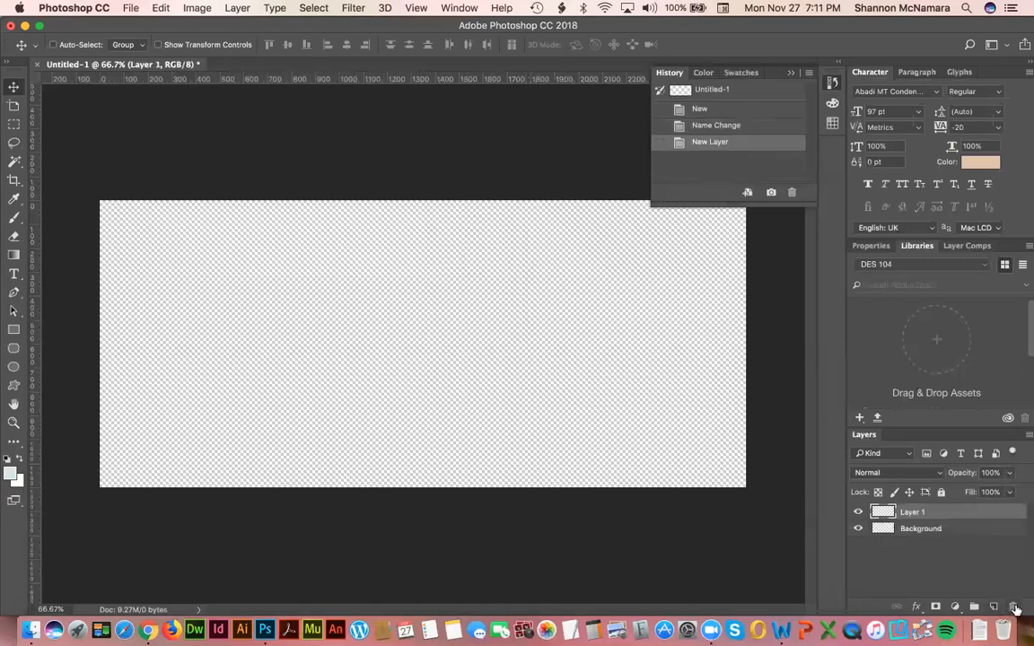
left_click(1013, 608)
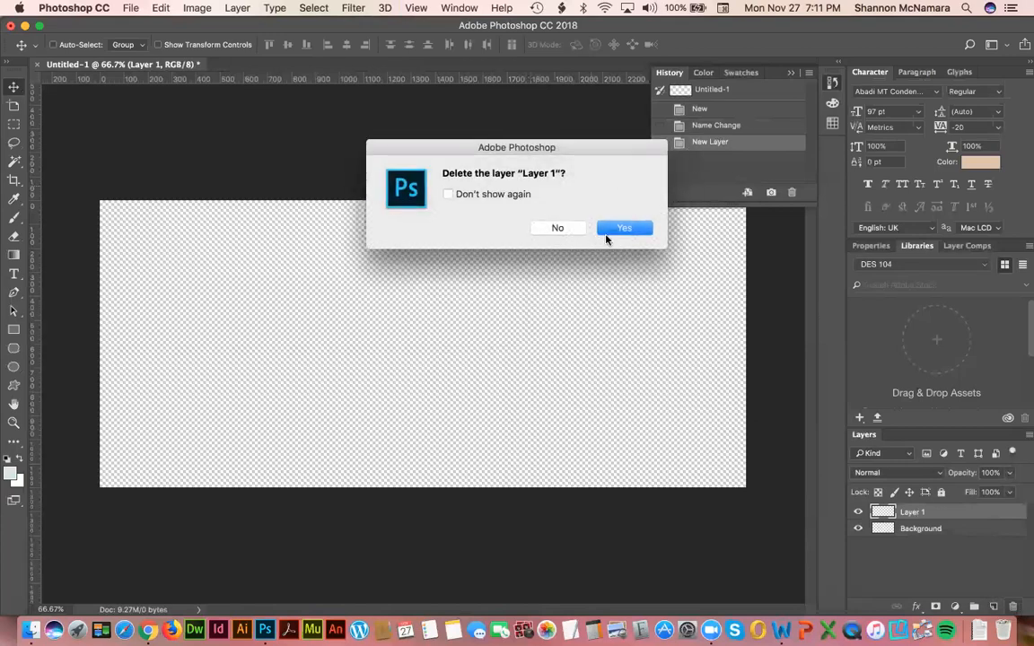
left_click(623, 230)
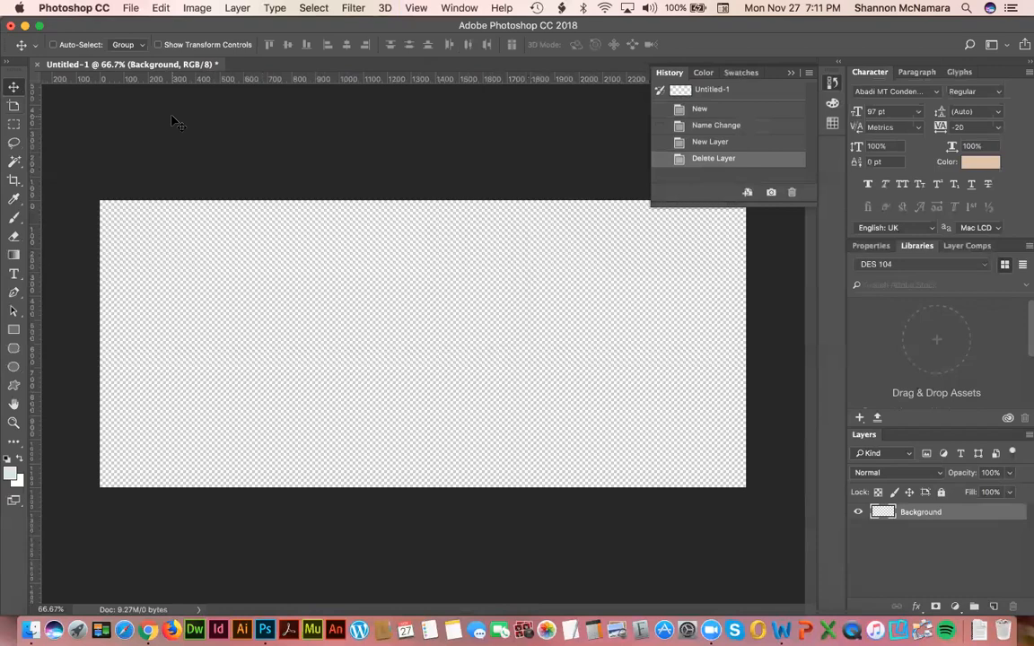
- Set the ruler units to Inches in the Units & Rulers preferences and apply the change
left_click(76, 8)
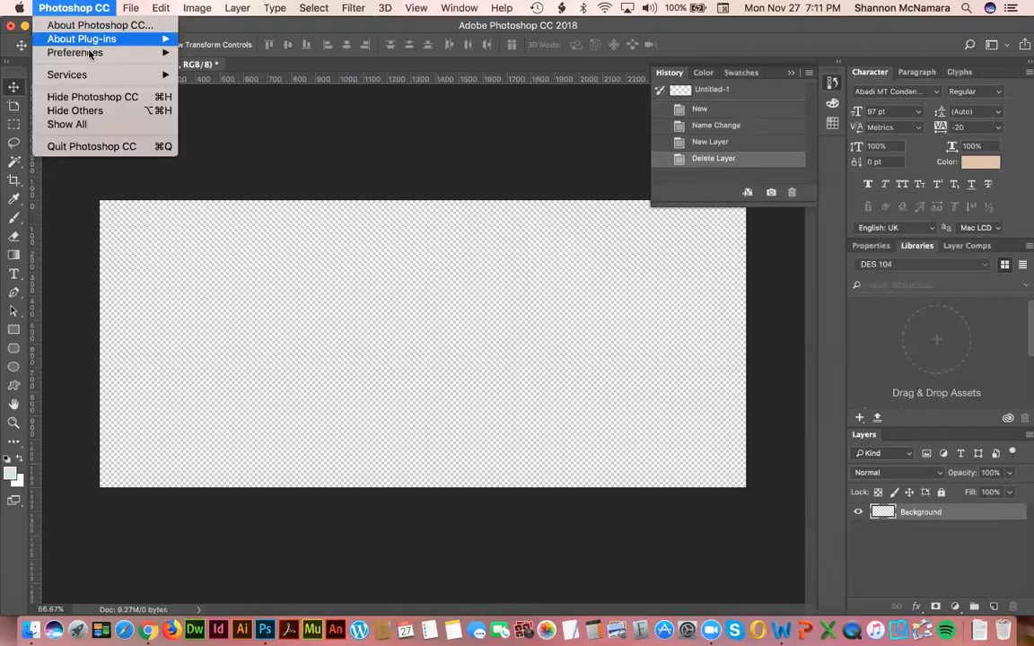
mouse_move(90, 56)
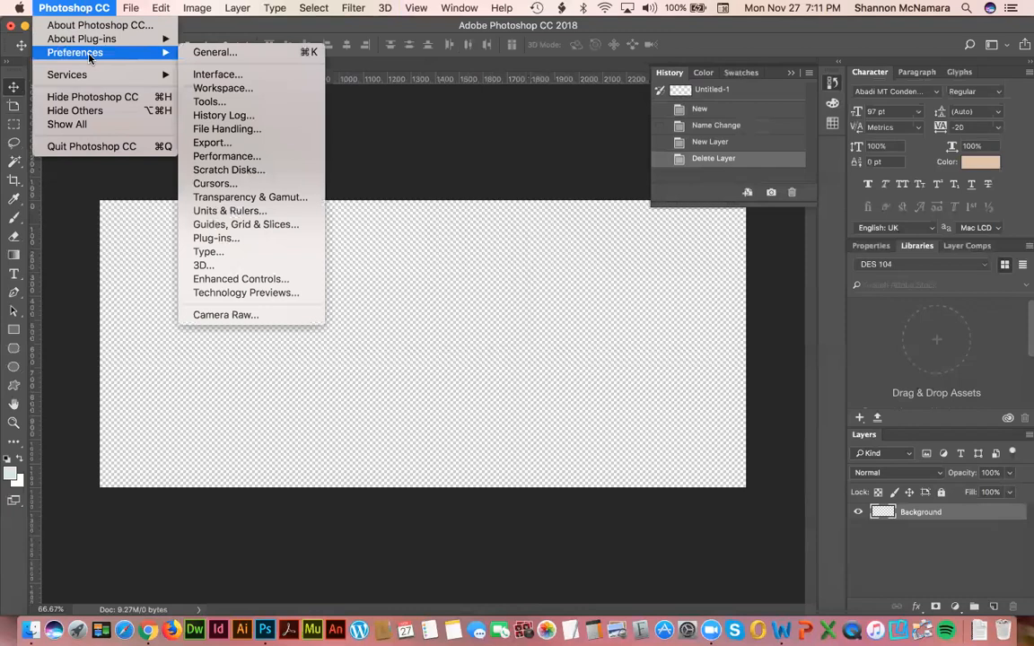
left_click(208, 210)
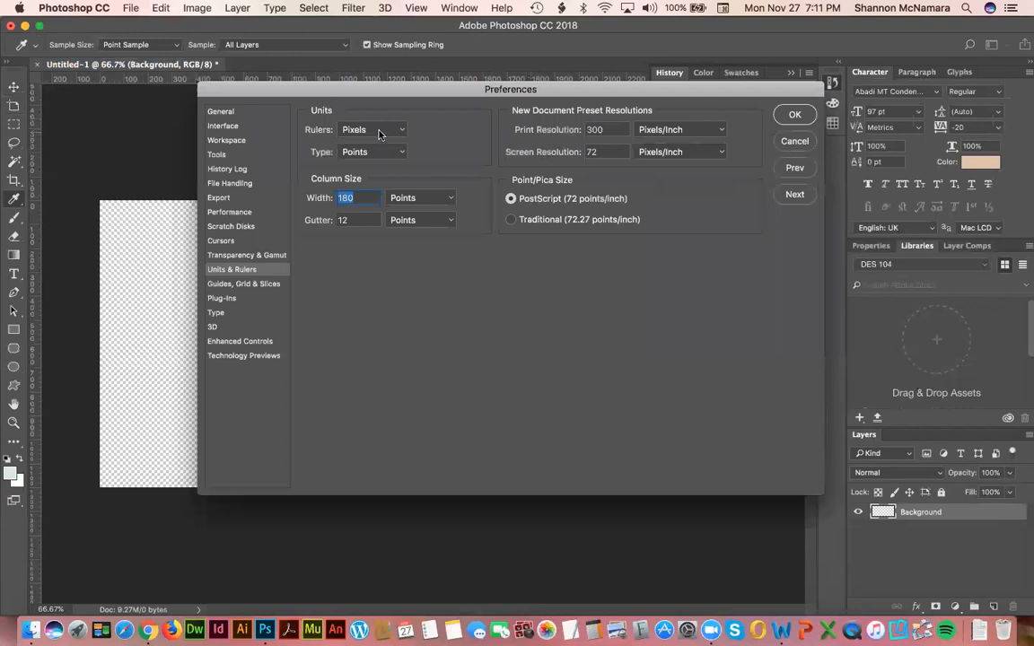
left_click(364, 131)
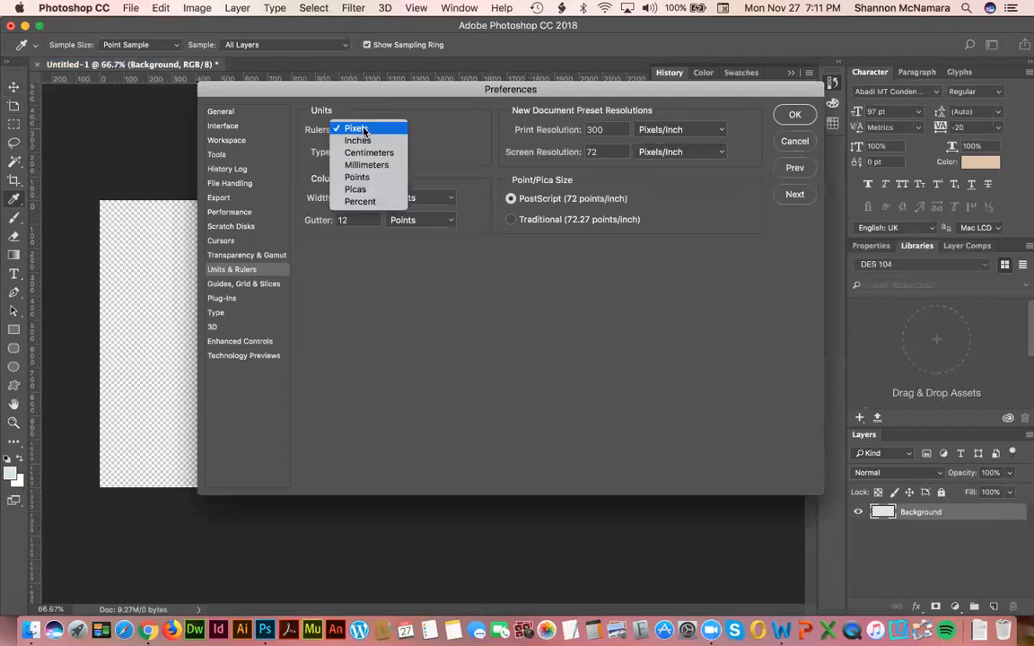
left_click(359, 141)
left_click_drag(320, 89, 295, 199)
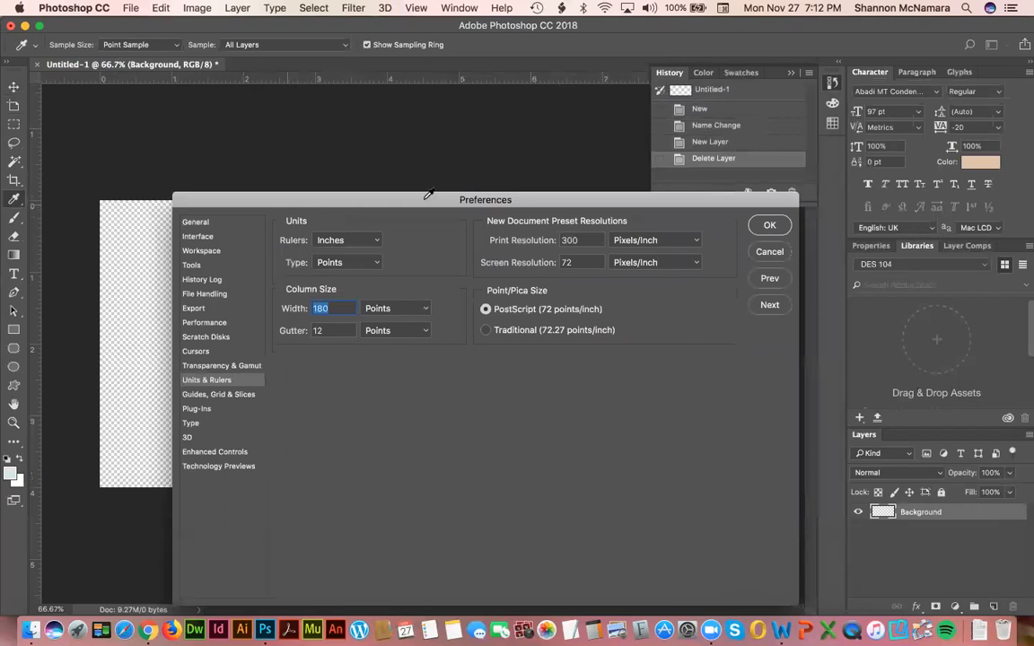
left_click_drag(422, 200, 404, 137)
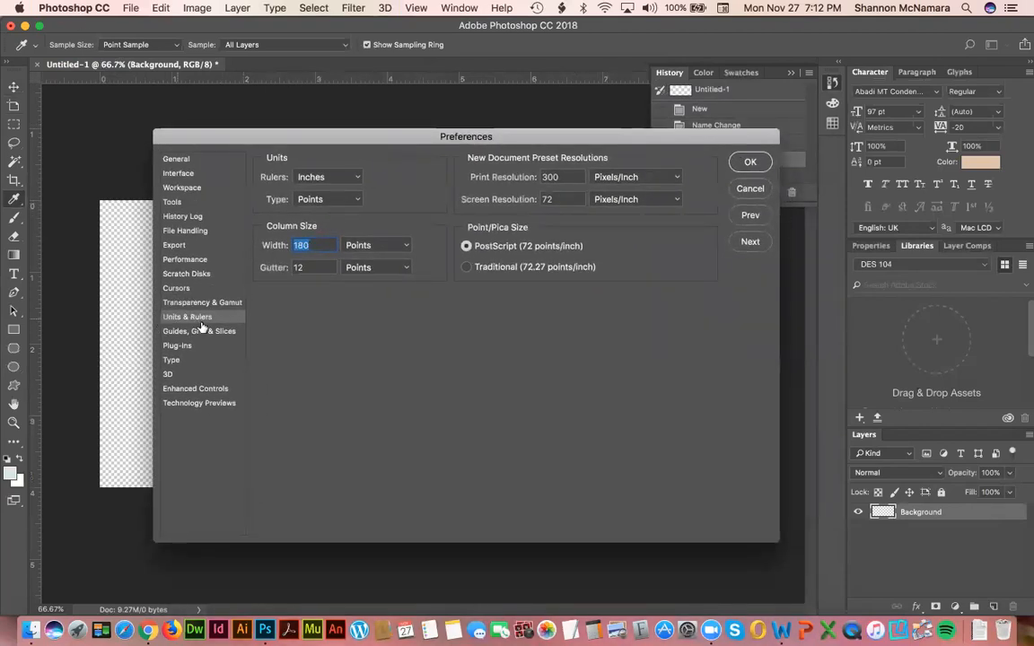
left_click(751, 162)
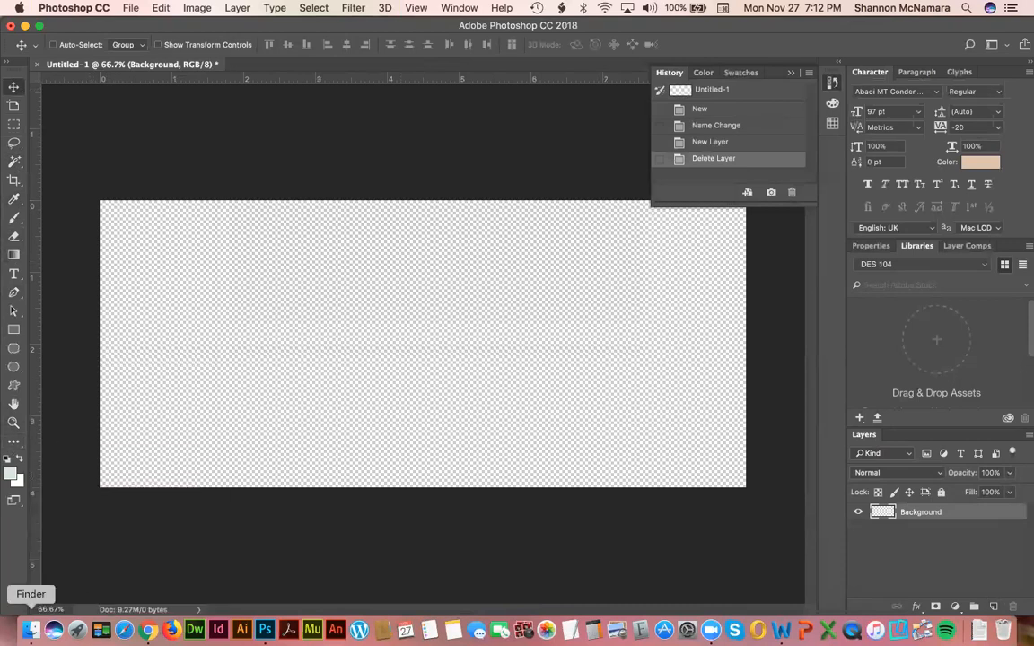
- Switch to Finder and open the MONTHS folder in a new window
left_click(31, 630)
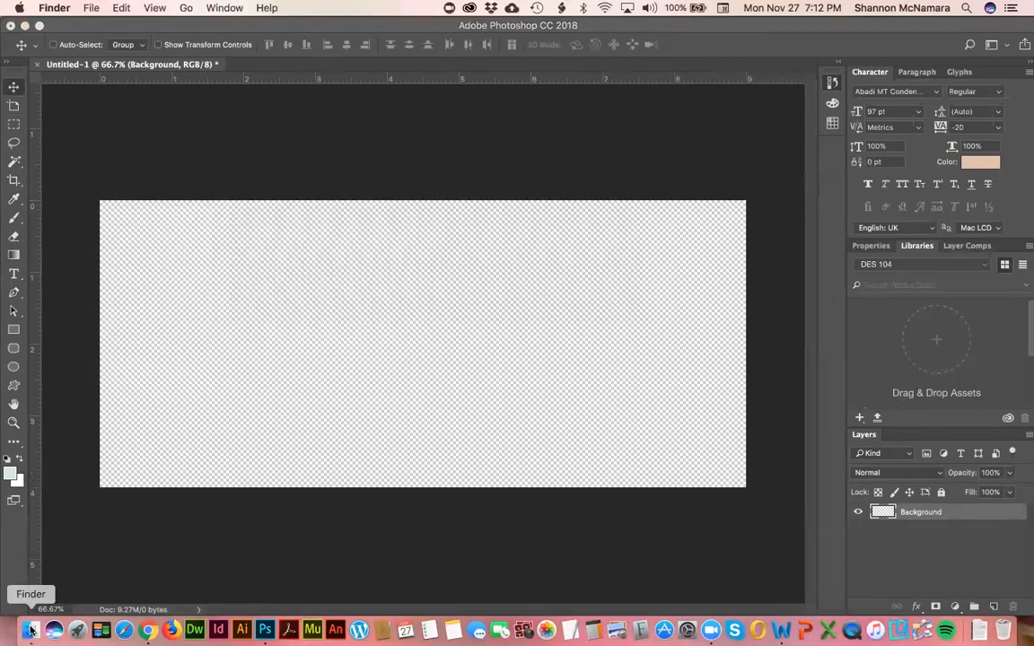
left_click(31, 630)
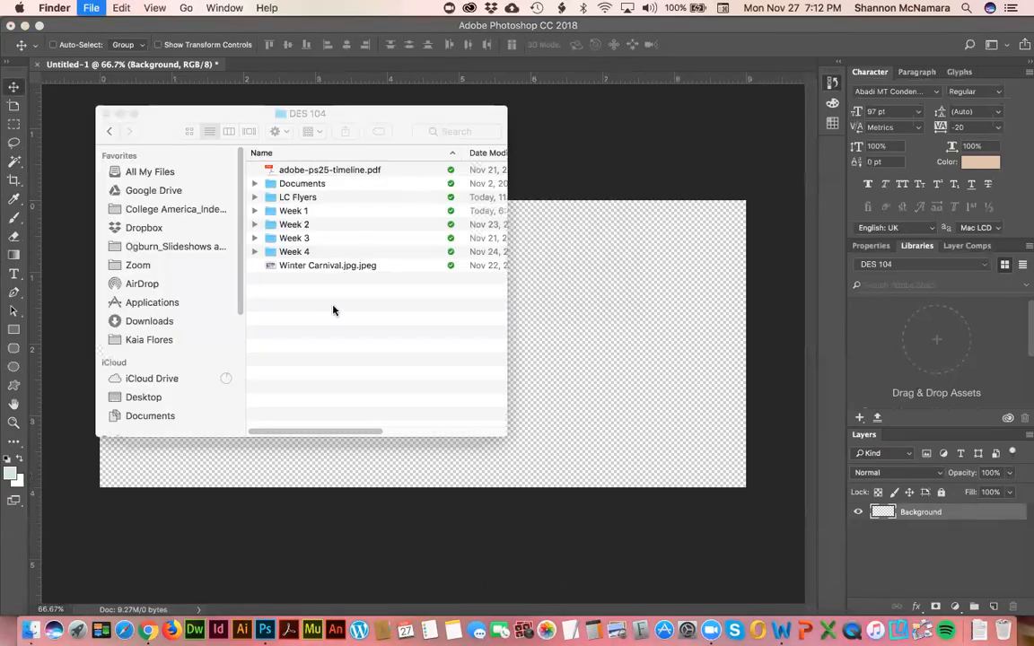
key("super+n")
left_click(550, 338)
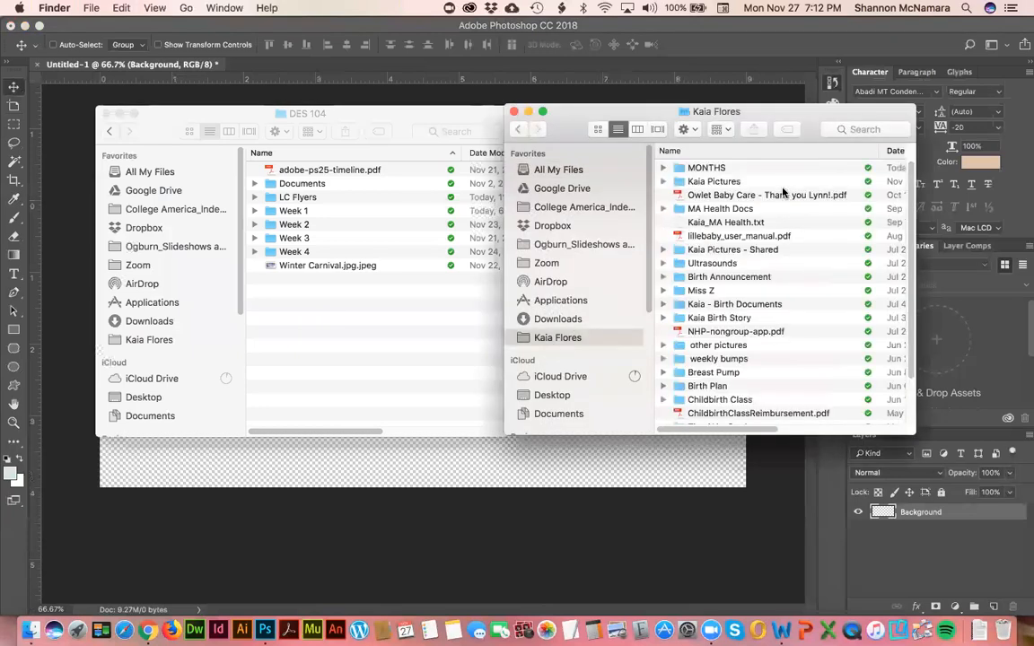
double_click(707, 168)
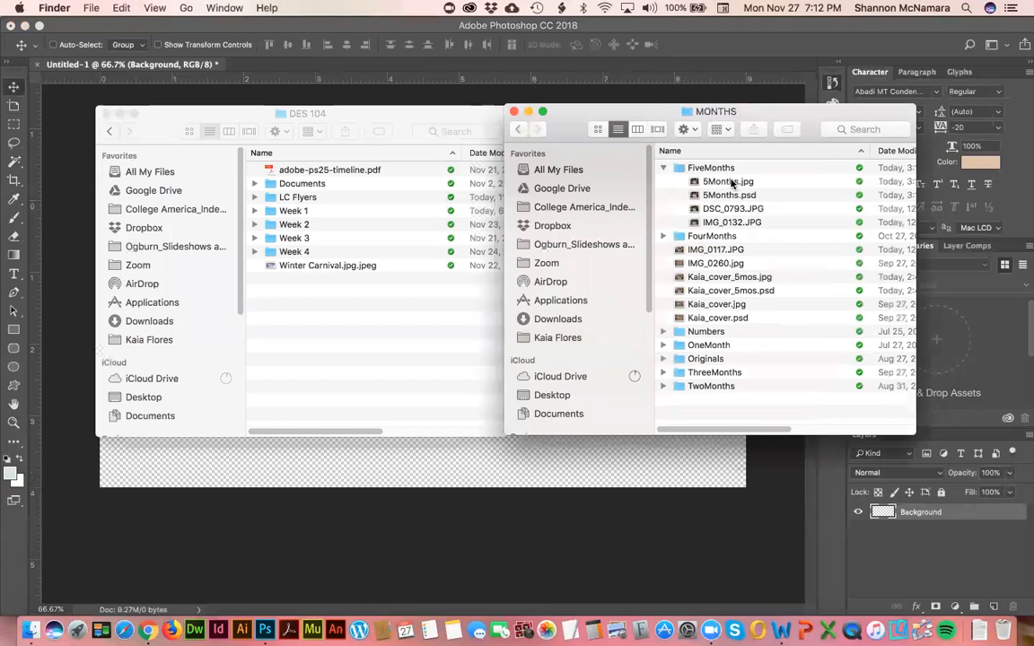
- Open 5Months.jpg from the FiveMonths folder in Photoshop and close it again
left_click(731, 182)
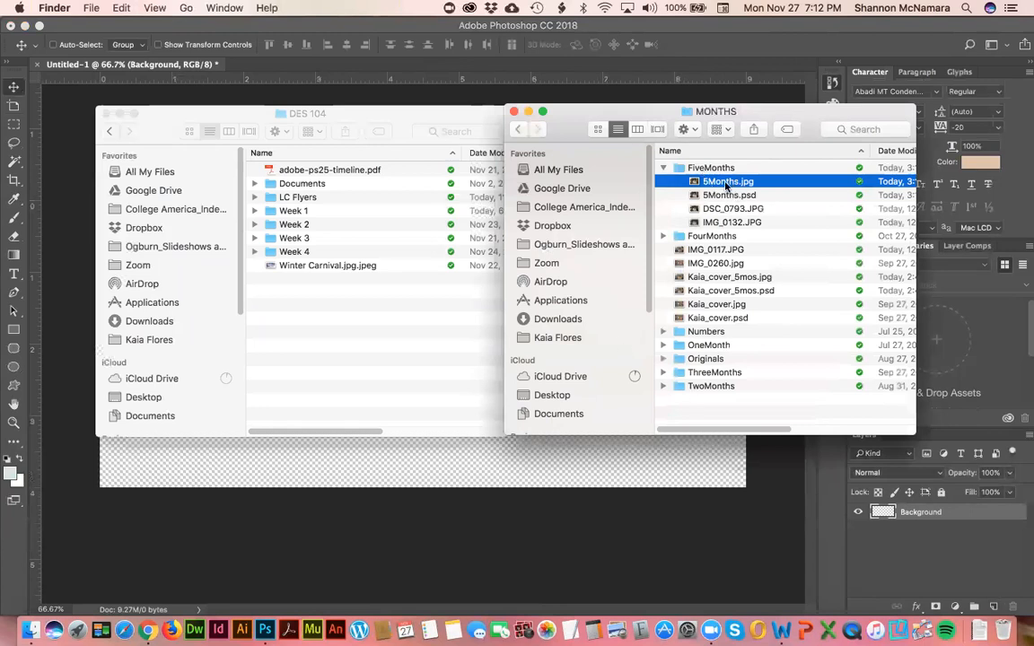
left_click_drag(730, 184, 269, 631)
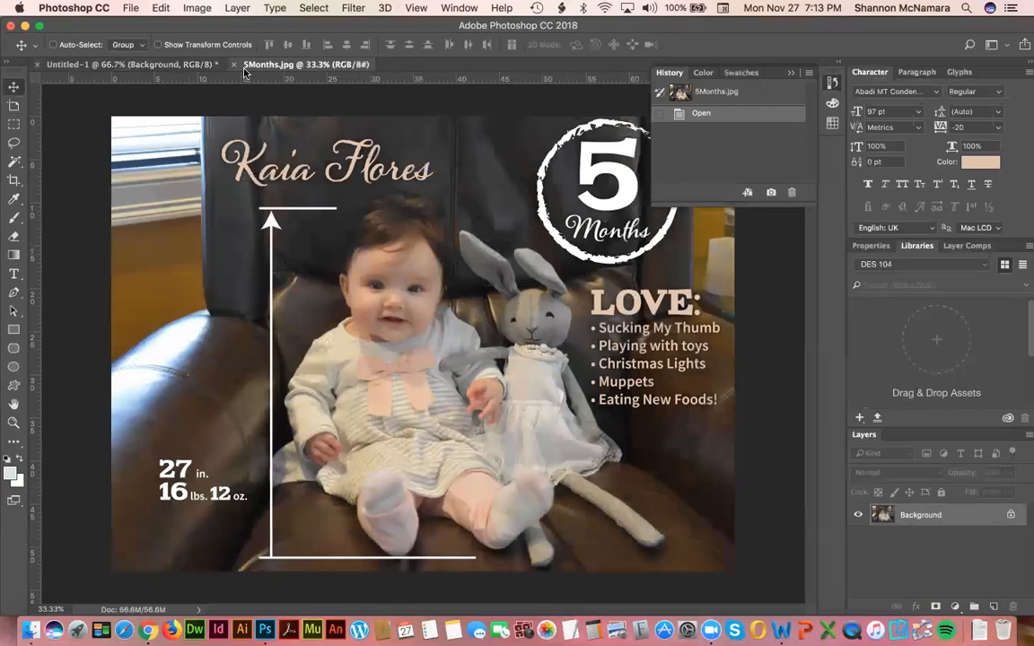
left_click(233, 65)
- Return to Finder, preview DSC_0793.JPG in the FiveMonths folder, and open the photo in Photoshop
key("super+Tab")
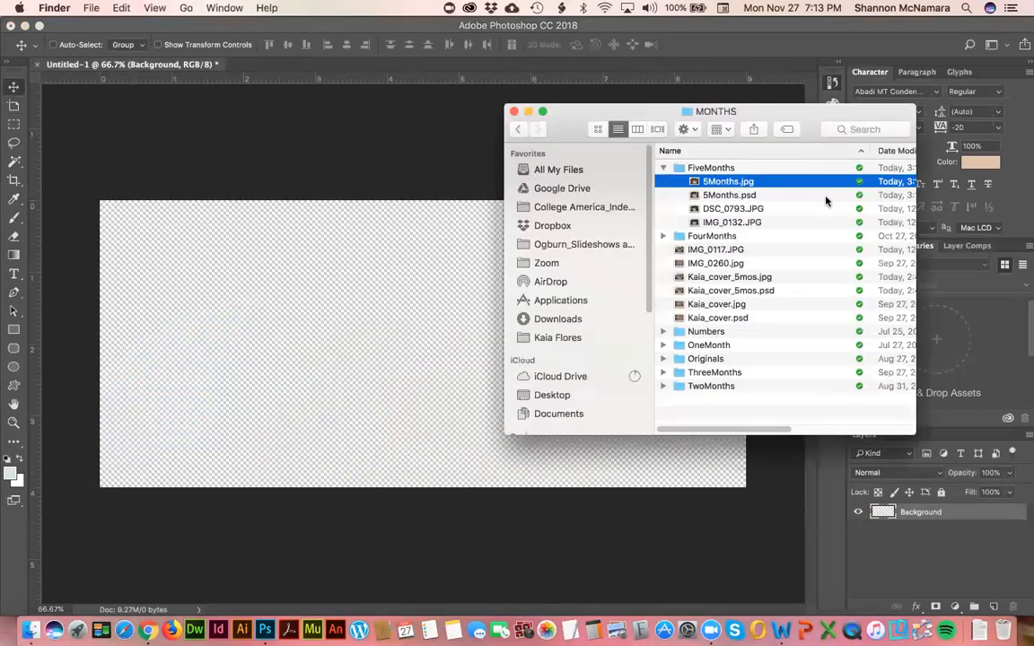
left_click(740, 209)
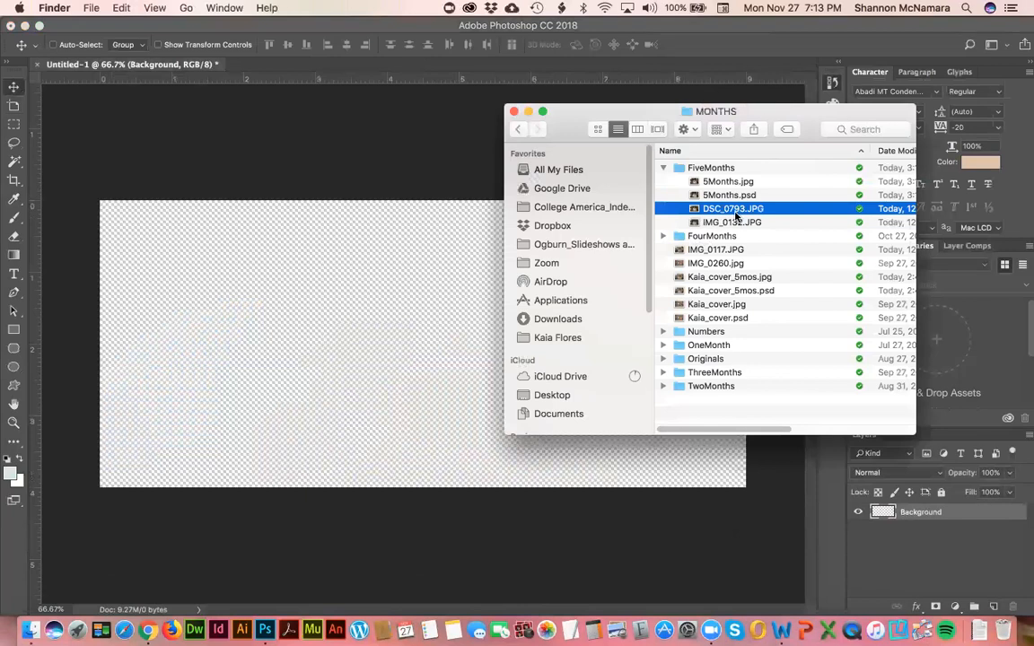
key("space")
key("space")
left_click_drag(723, 212, 265, 631)
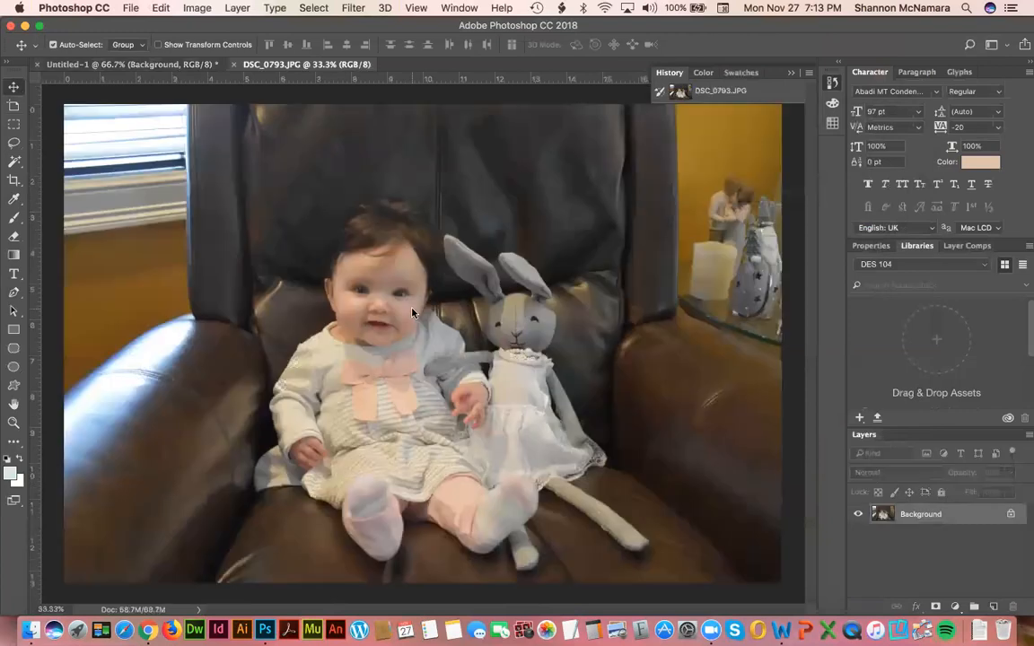
- View the Open With choices for DSC_0793.JPG in Finder, close the MONTHS window, and return to Photoshop
key("super+Tab")
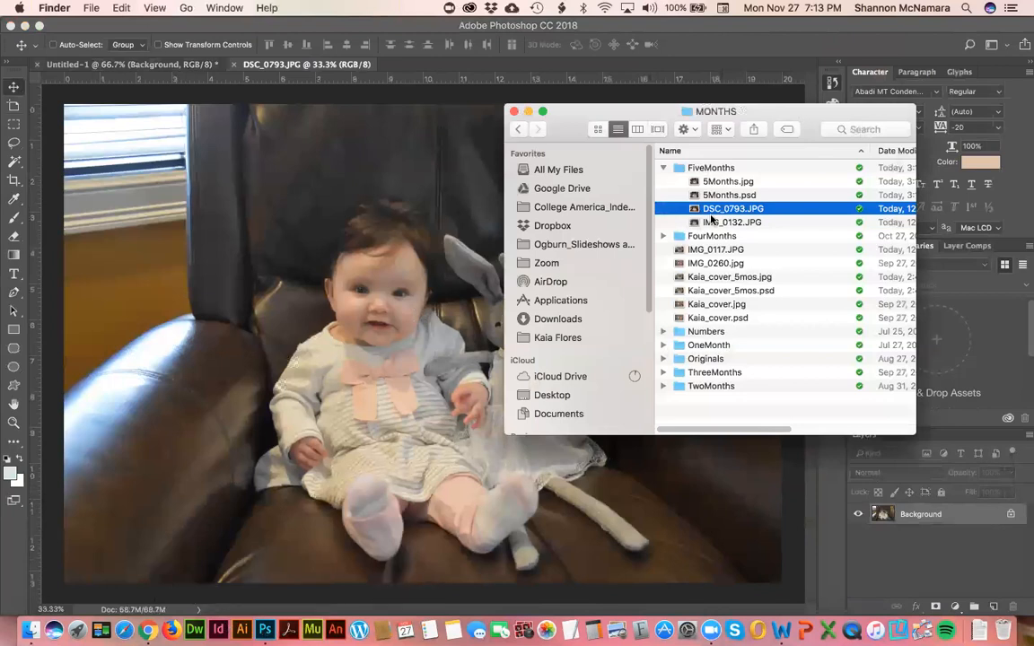
right_click(707, 210)
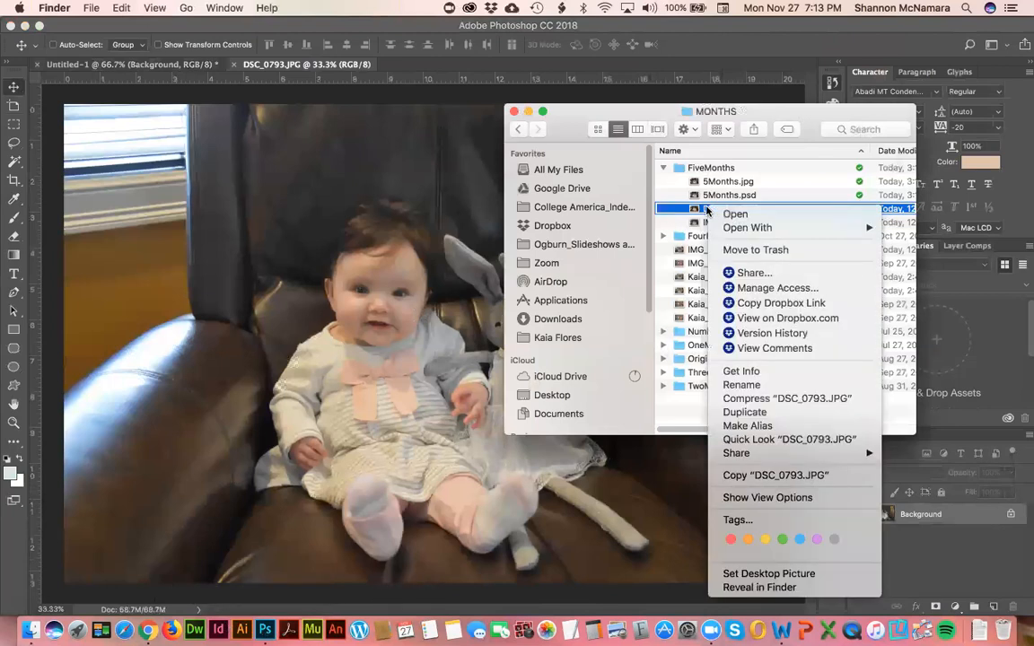
mouse_move(730, 230)
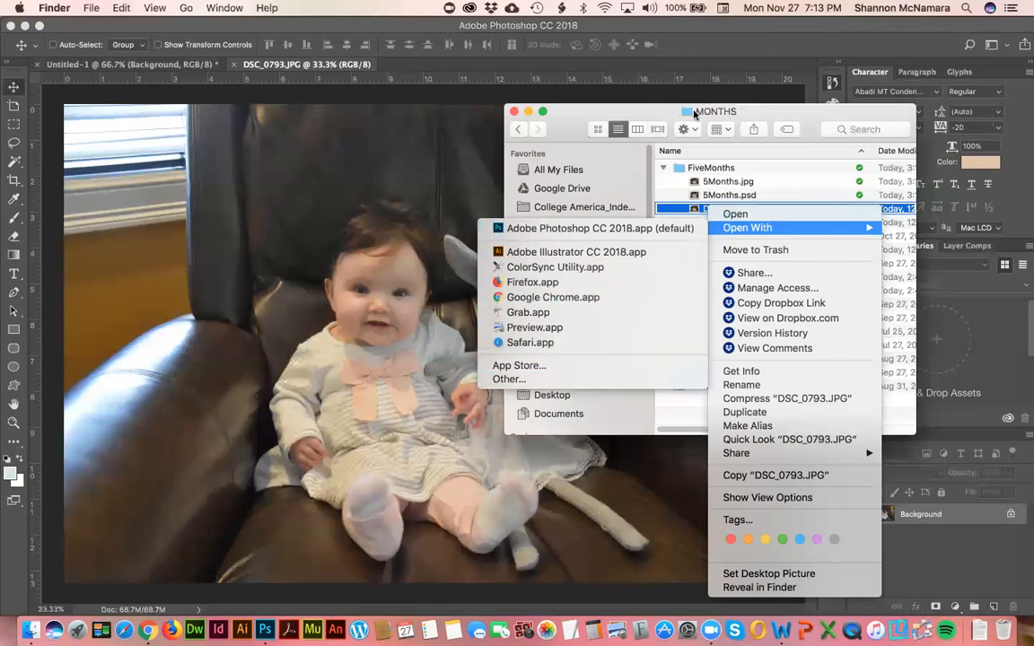
left_click(594, 113)
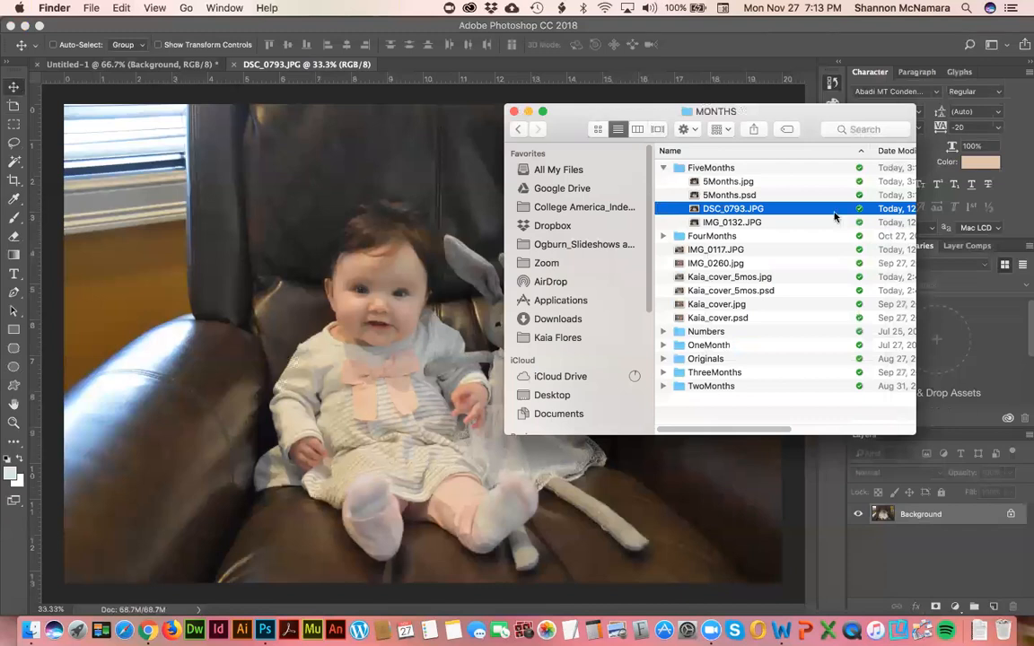
left_click(513, 112)
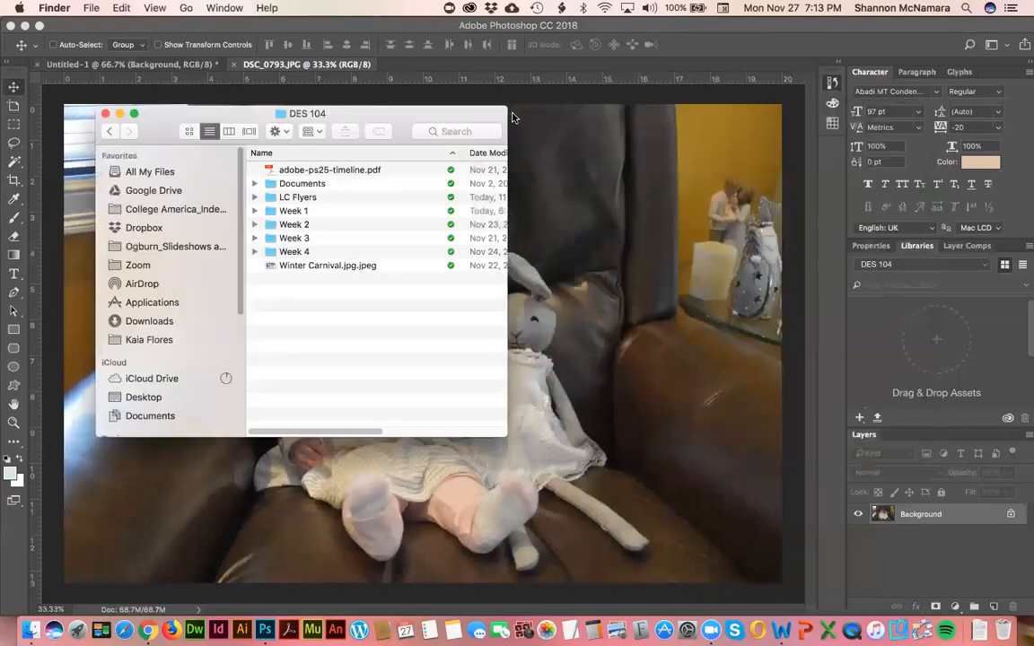
left_click(473, 66)
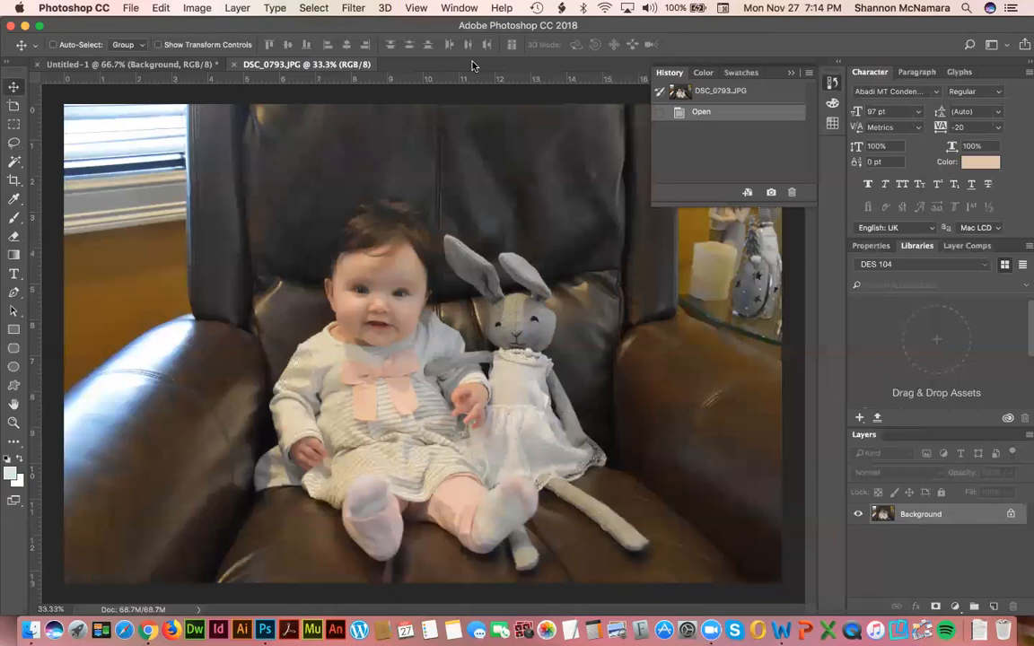
- Select the entire canvas of DSC_0793.JPG and copy it
left_click(132, 65)
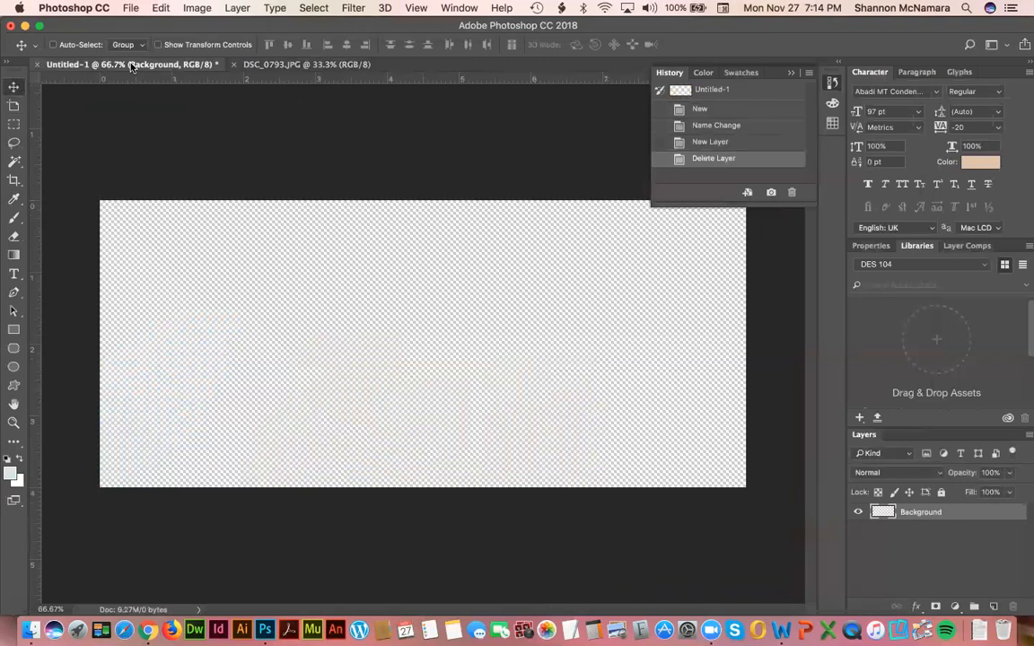
left_click(285, 66)
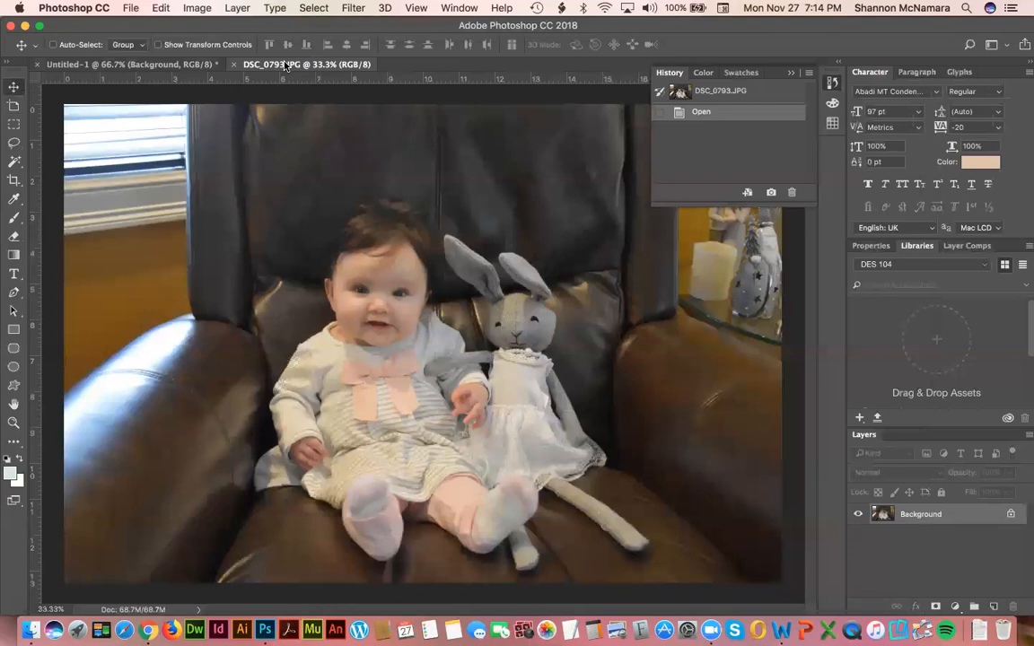
left_click(106, 66)
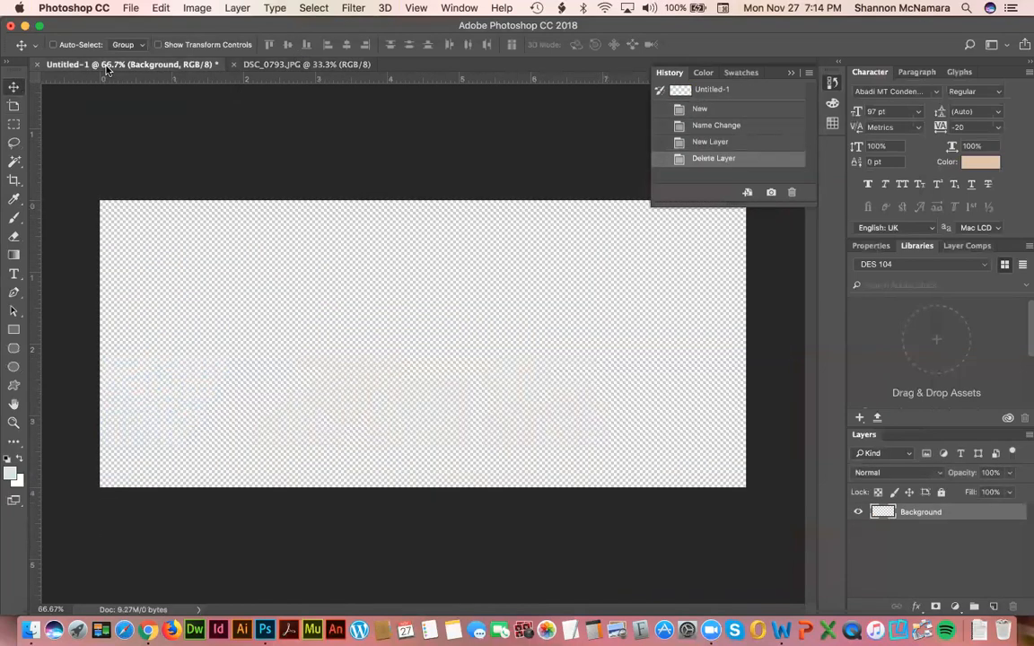
left_click(274, 65)
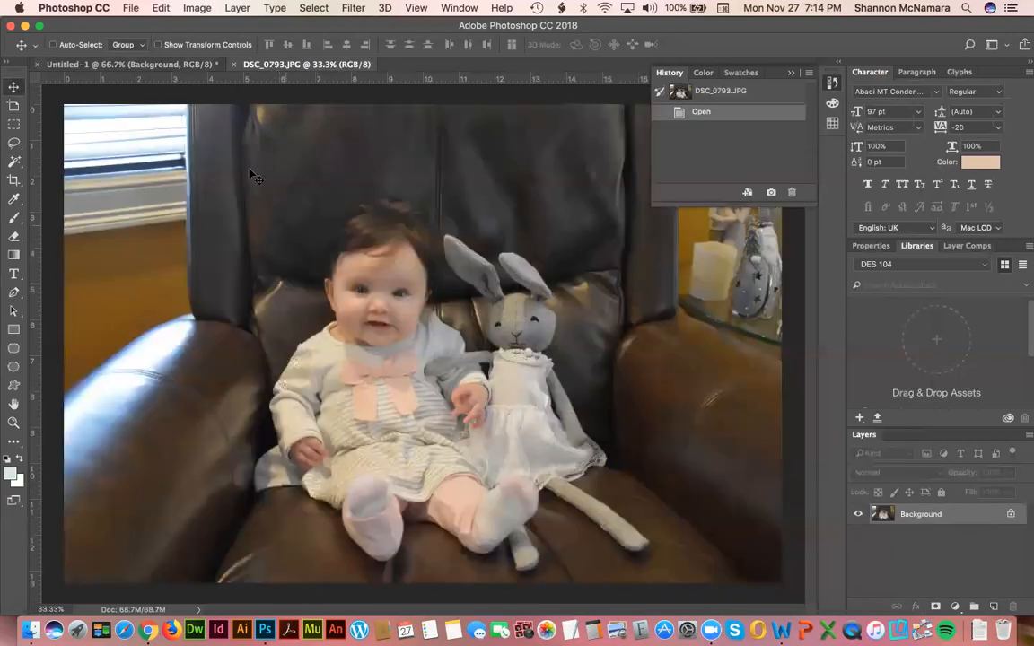
left_click(197, 8)
mouse_move(305, 8)
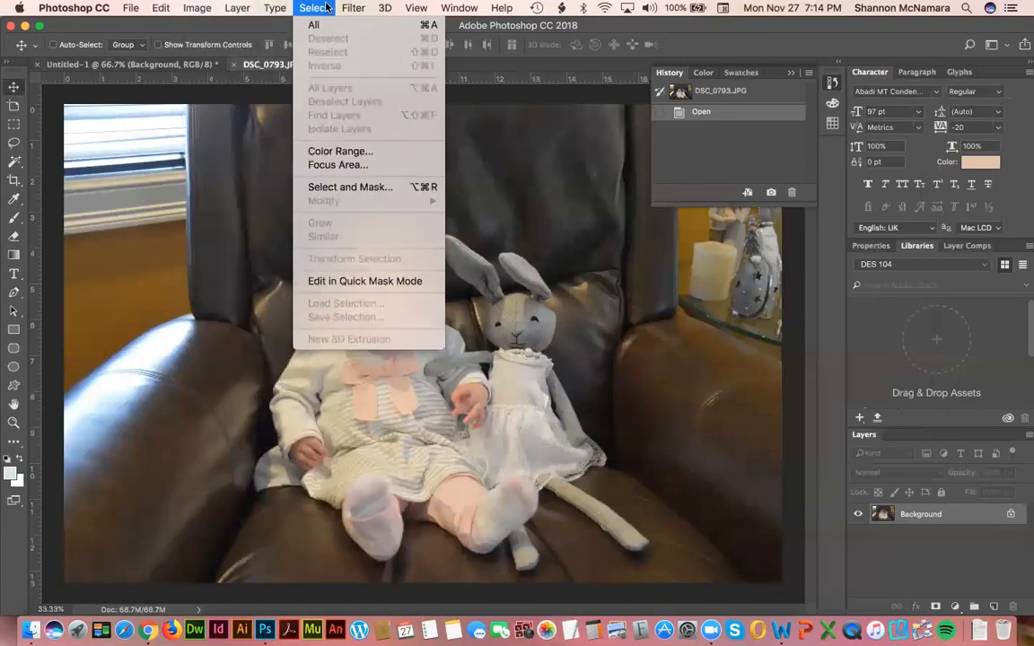
left_click(323, 24)
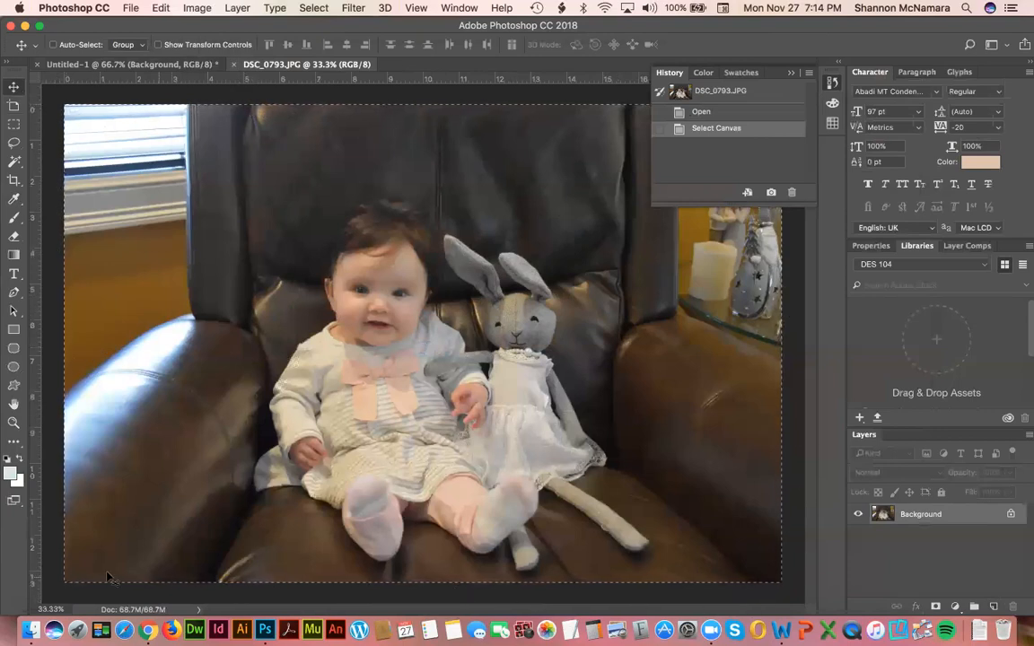
left_click(155, 8)
left_click(179, 109)
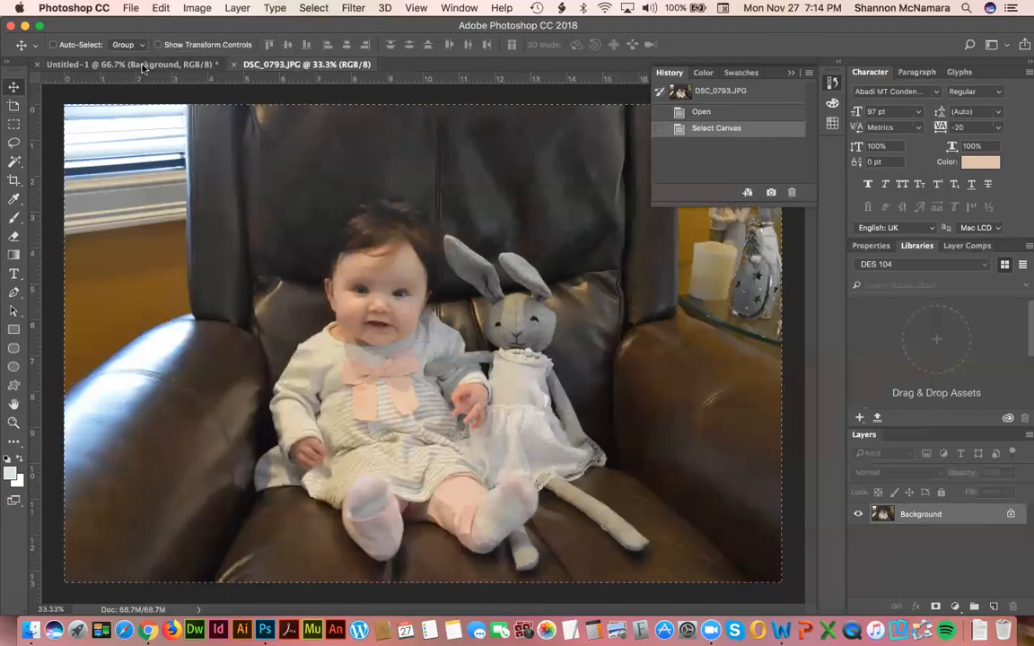
- Paste the copied photo into the Untitled-1 document
left_click(156, 64)
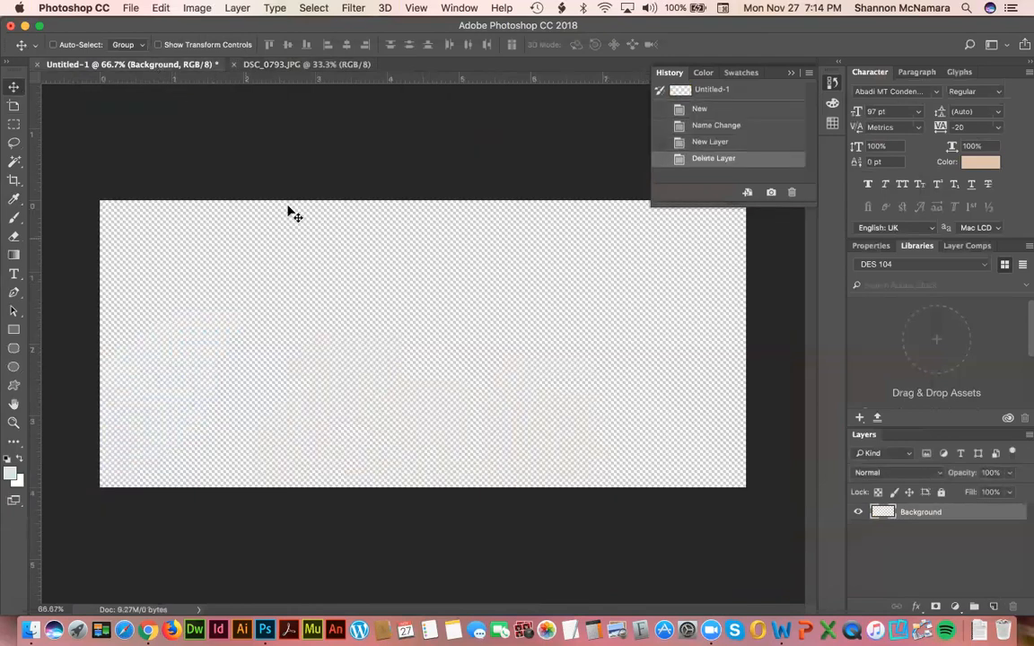
left_click(161, 8)
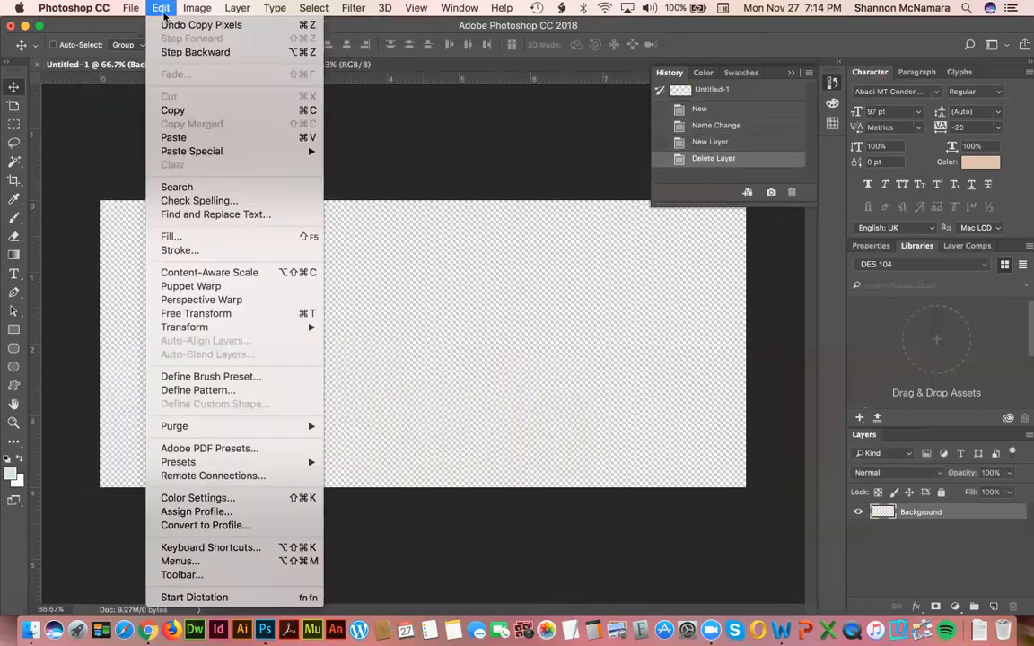
left_click(179, 137)
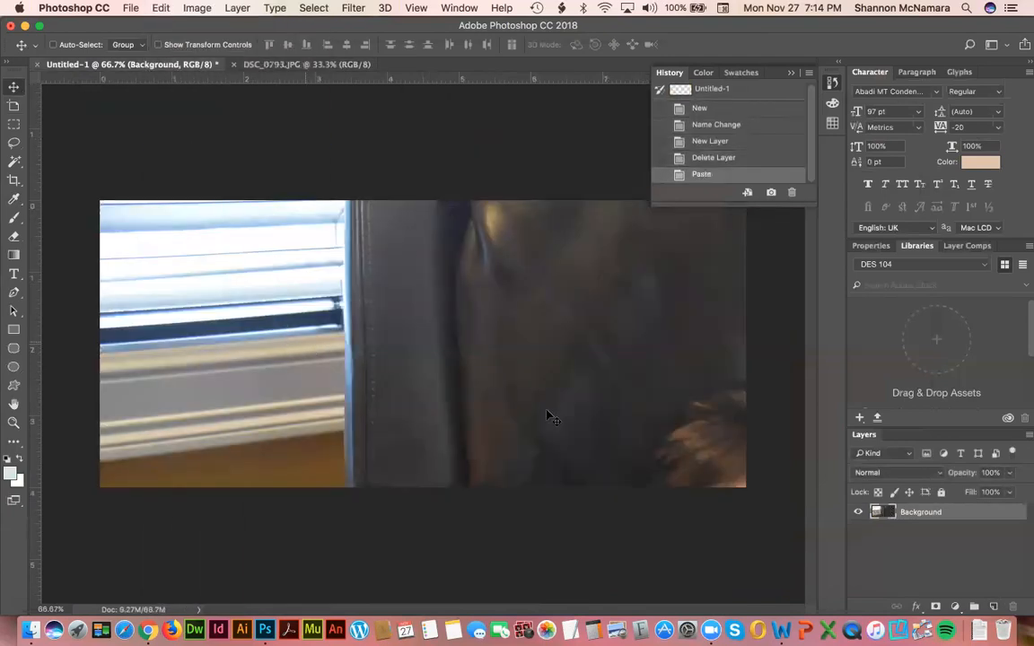
- Move the pasted photo up and around the Untitled-1 canvas to bring other parts of it into the frame
left_click_drag(596, 438, 482, 332)
left_click_drag(538, 414, 475, 266)
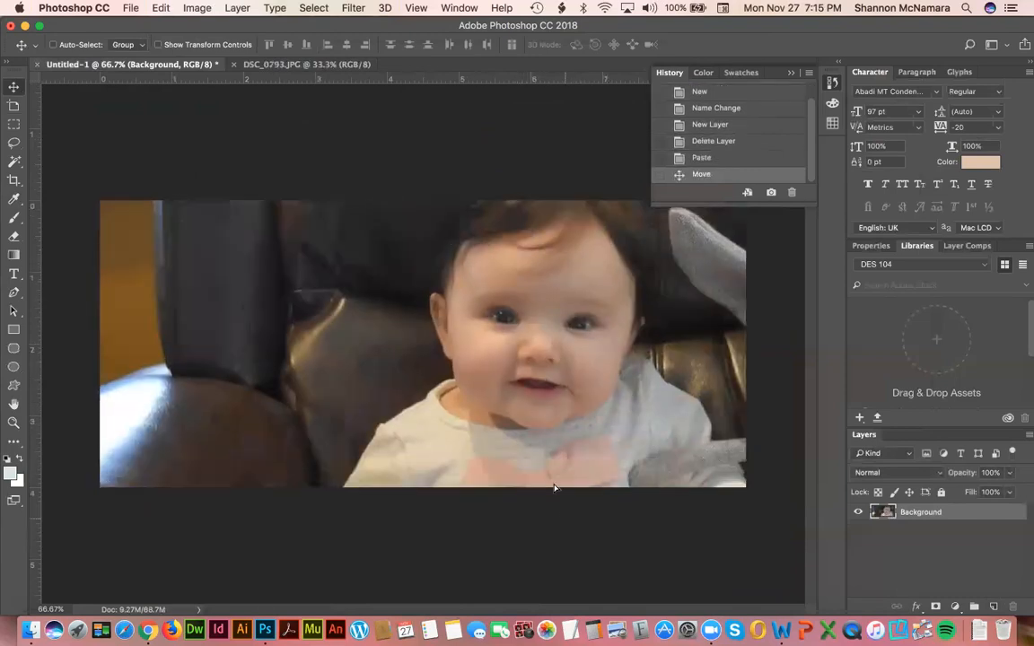
left_click_drag(554, 485, 497, 352)
left_click_drag(543, 447, 486, 299)
left_click_drag(530, 417, 474, 267)
left_click_drag(499, 364, 479, 268)
left_click_drag(491, 340, 490, 384)
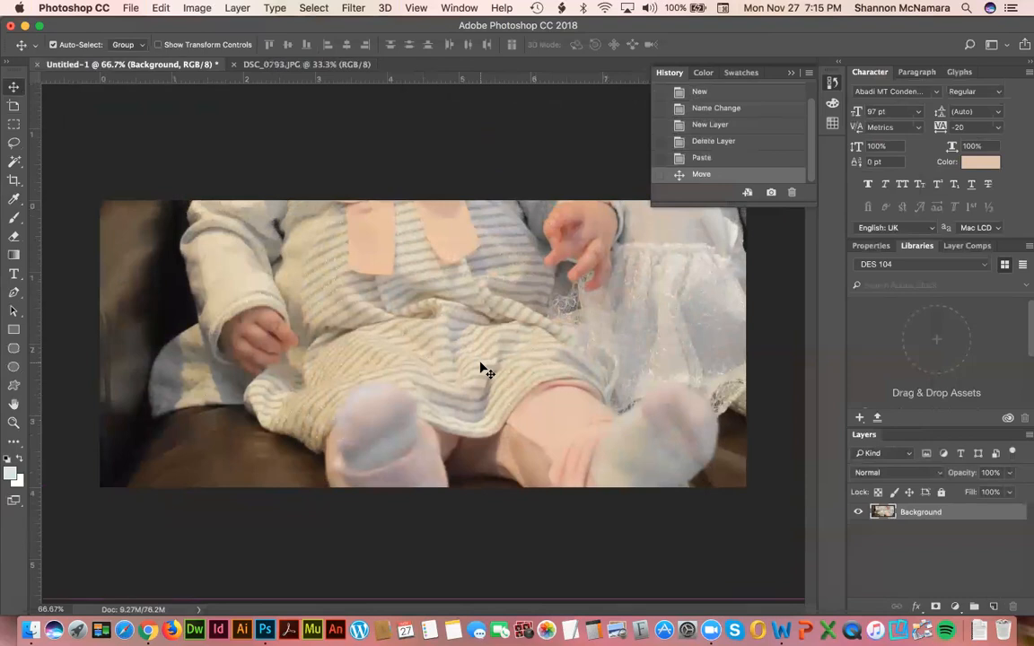
- Undo the photo moves and revert Untitled-1 to its Delete Layer history state, before the paste
key("super+z")
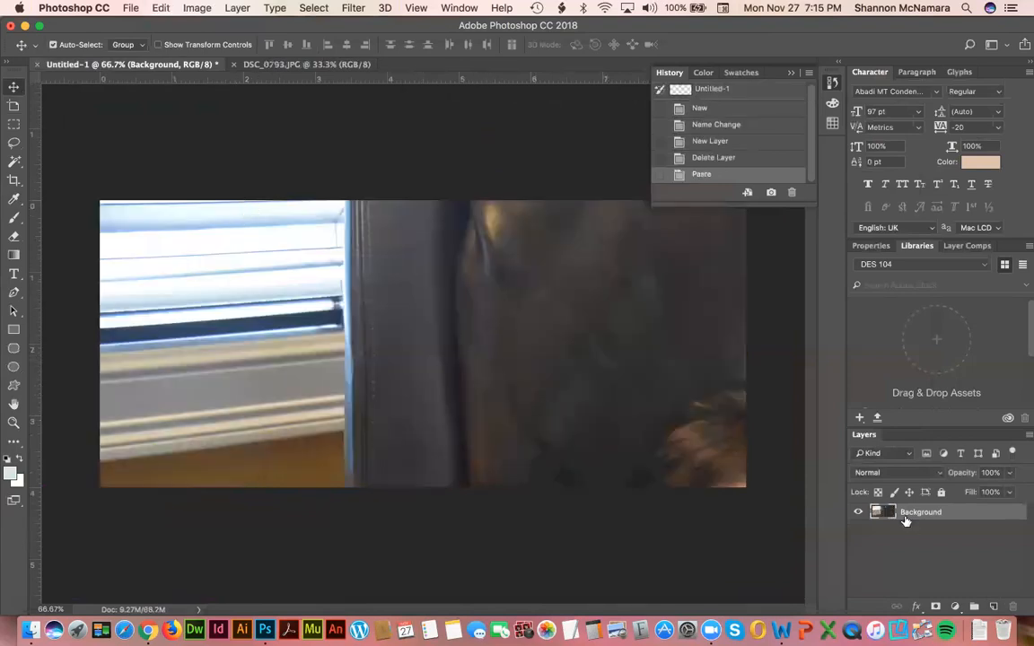
key("super+z")
key("super+z")
key("super+z")
key("super+z")
key("super+z")
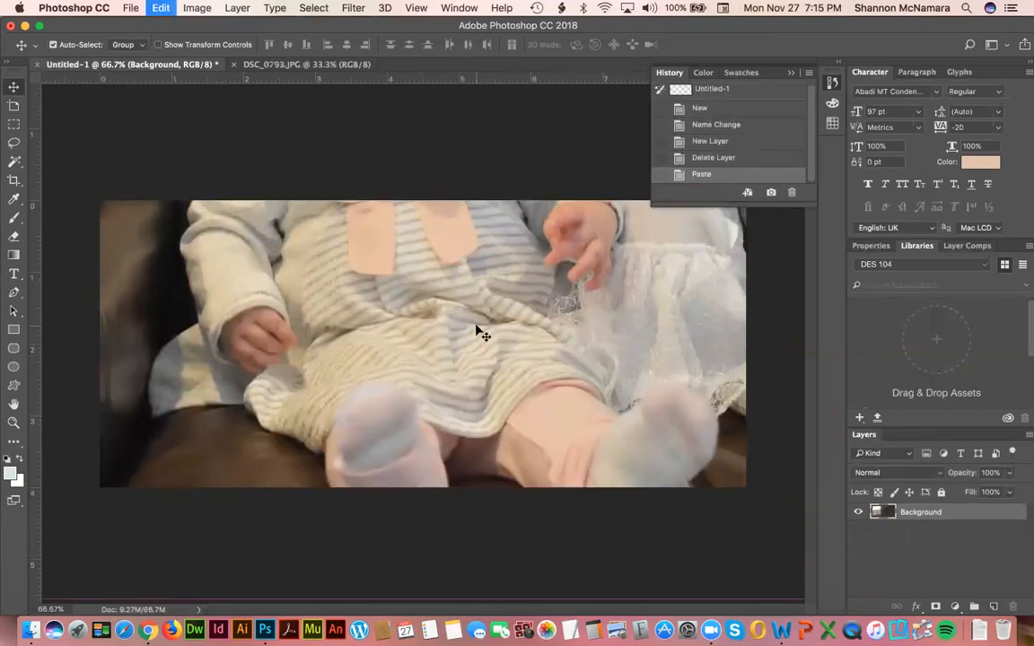
key("super+z")
key("super+z")
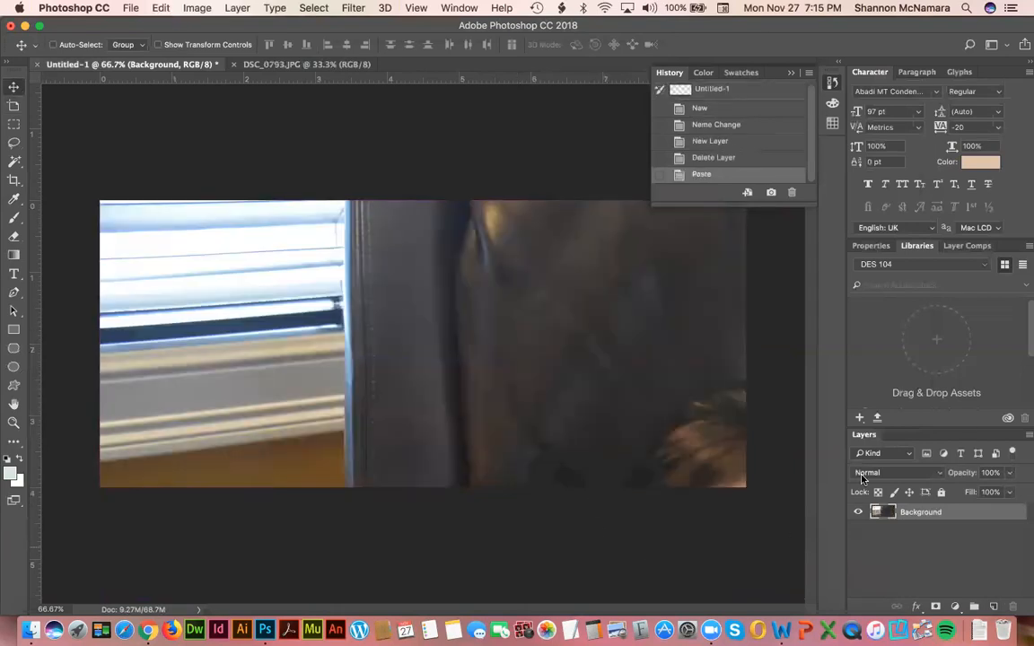
left_click(720, 109)
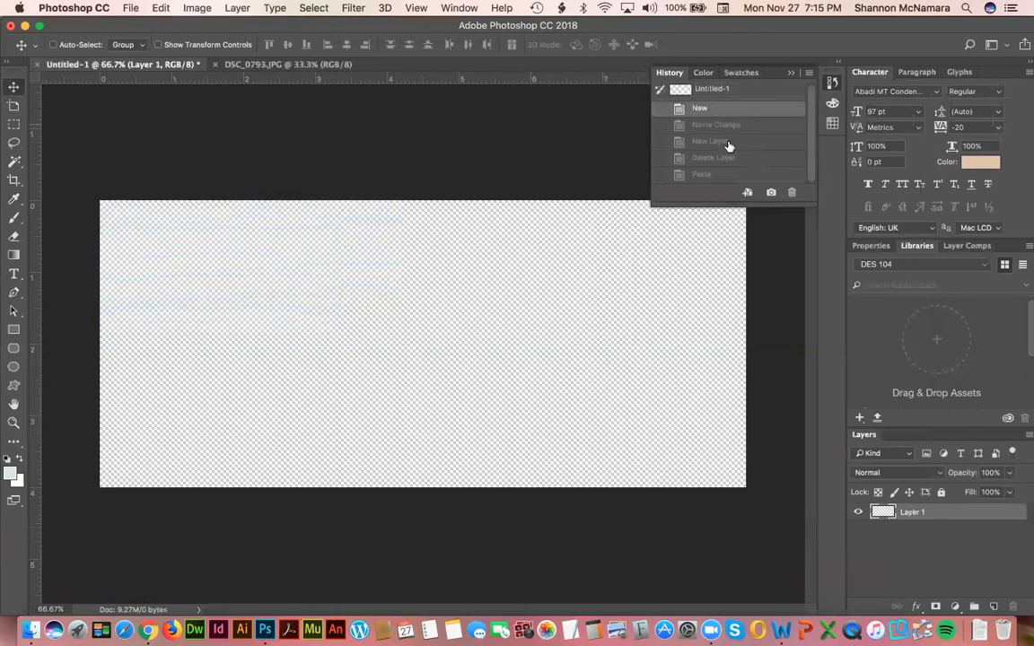
left_click(728, 141)
left_click(729, 158)
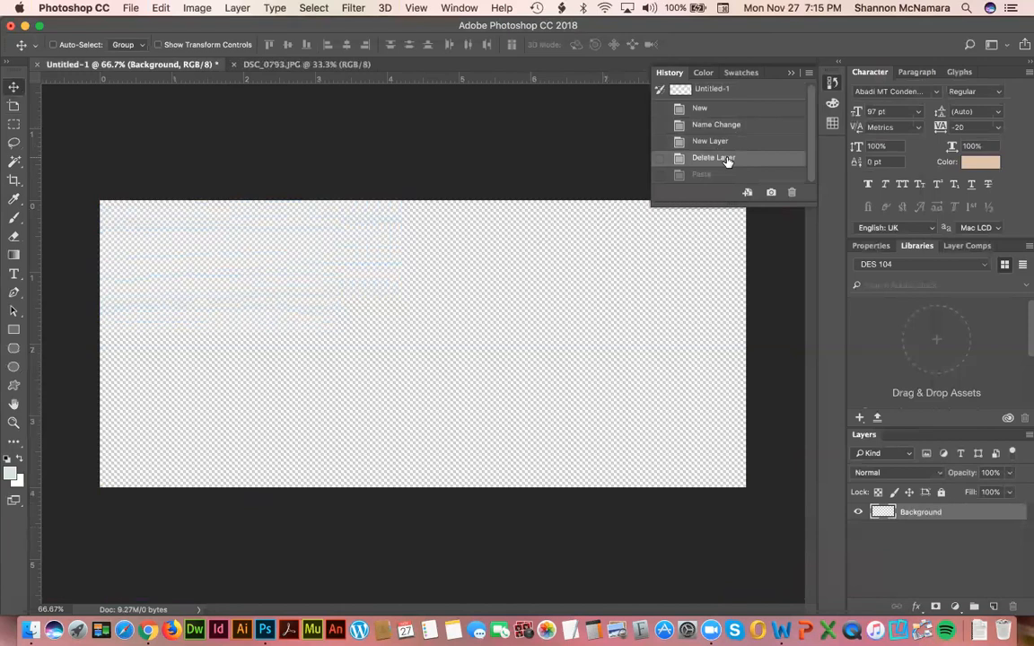
- Deselect the canvas in DSC_0793.JPG and tile all open documents vertically
left_click(283, 67)
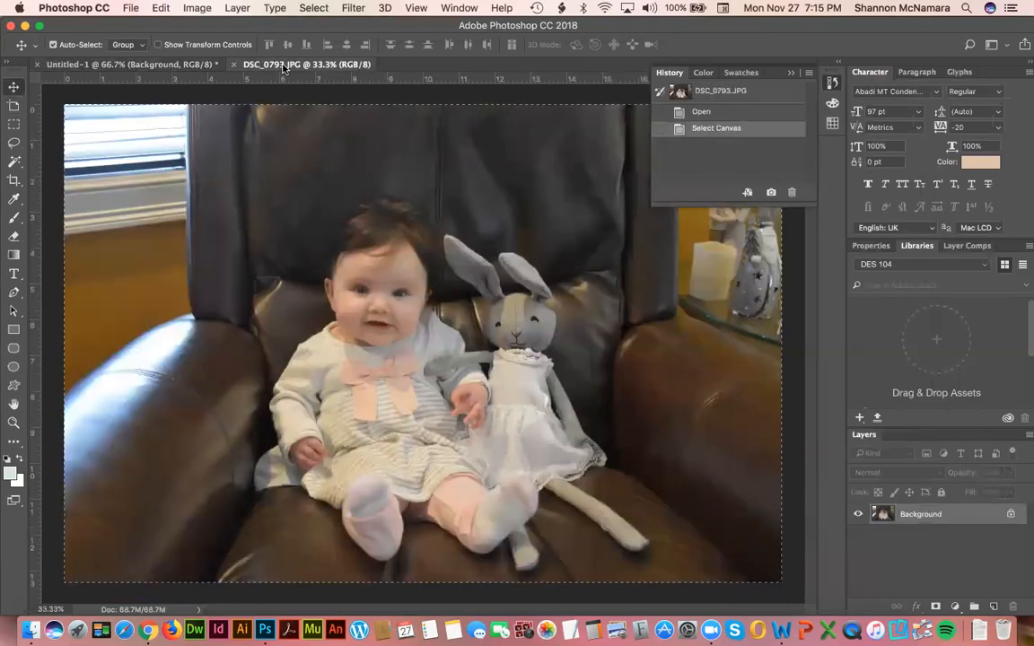
key("super+d")
left_click(458, 7)
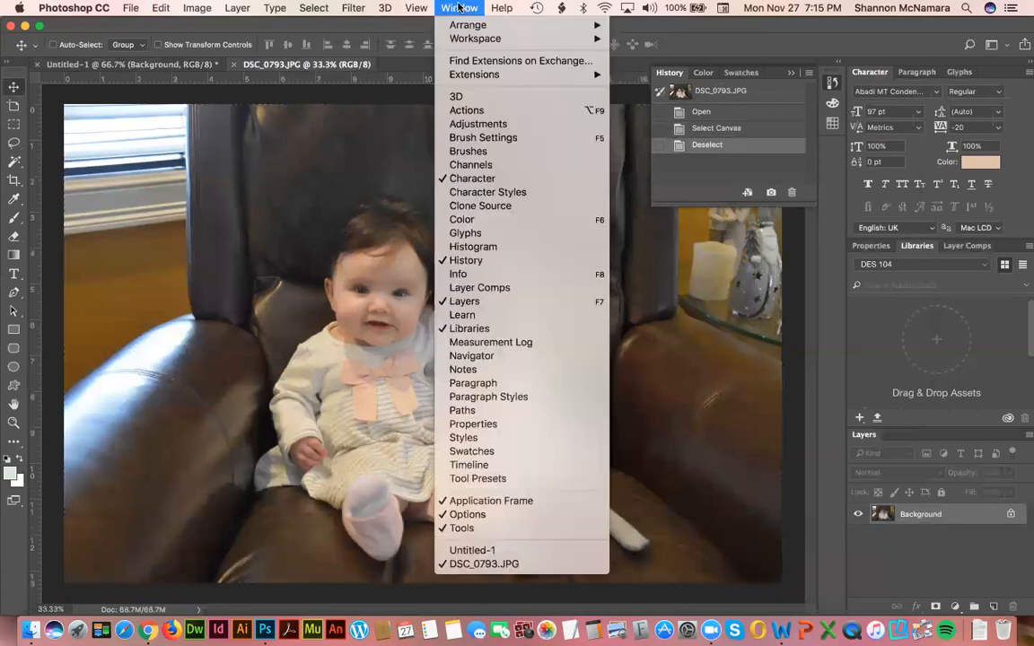
mouse_move(464, 25)
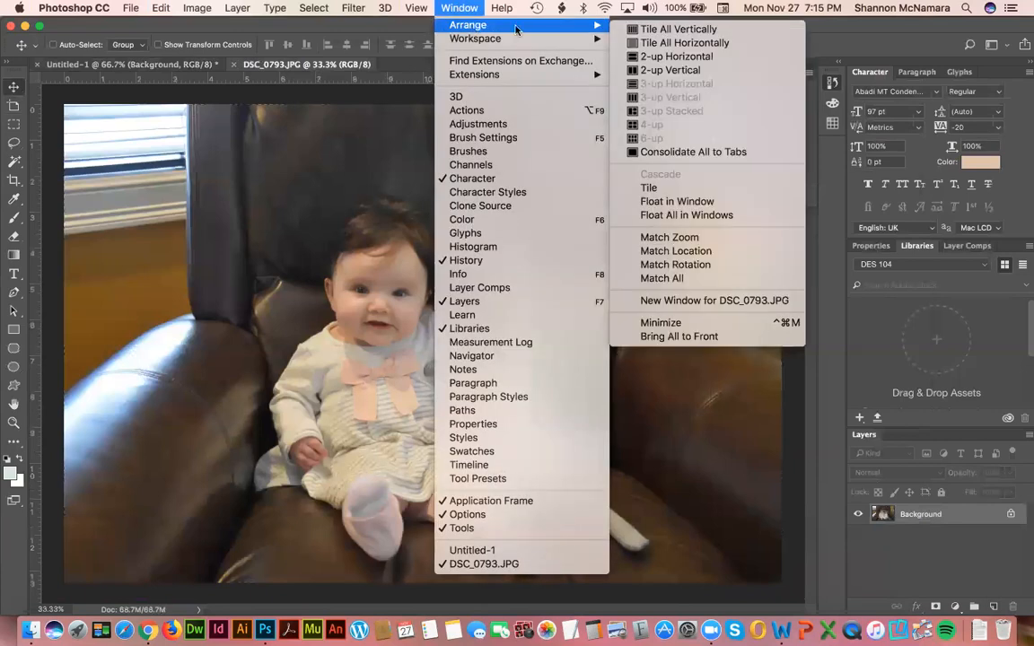
left_click(680, 30)
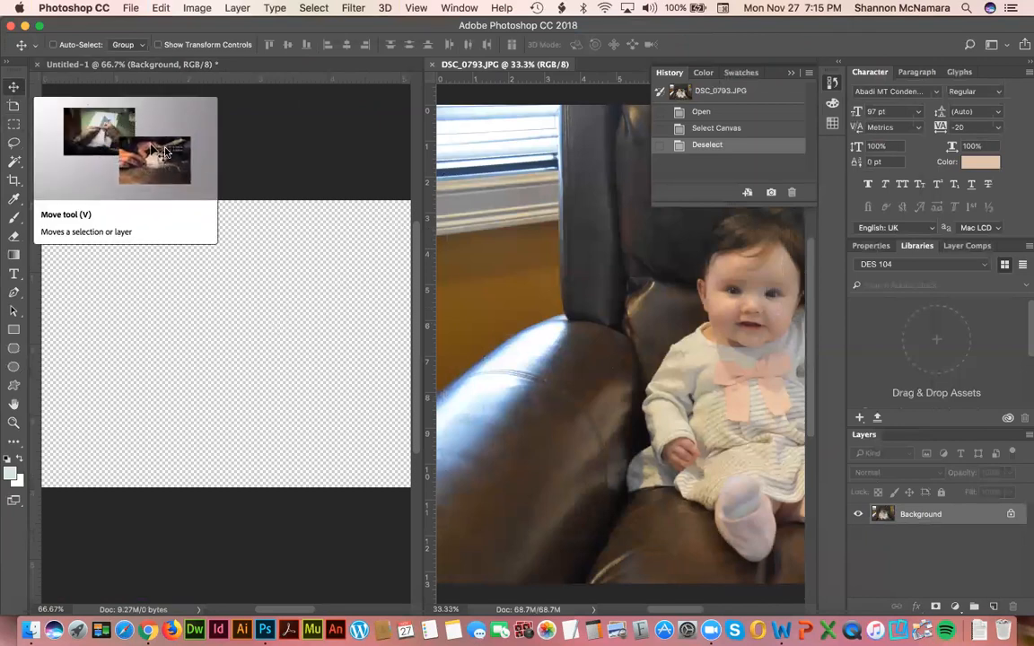
- Bring the photo from DSC_0793.JPG into Untitled-1 as a new layer with the Move tool and close DSC_0793.JPG
left_click_drag(763, 323, 316, 342)
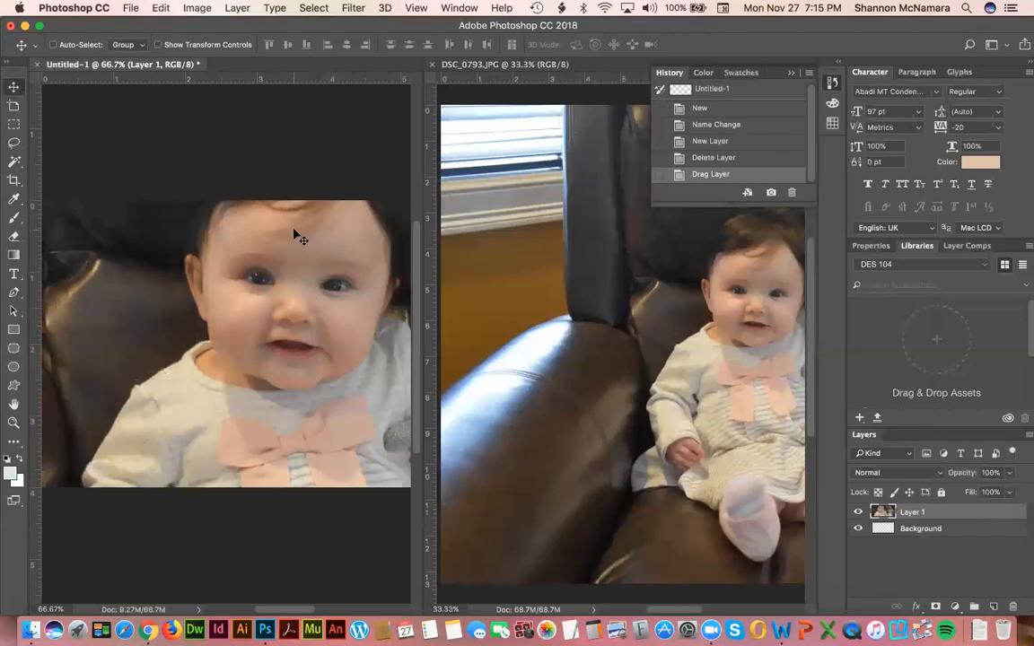
left_click(434, 67)
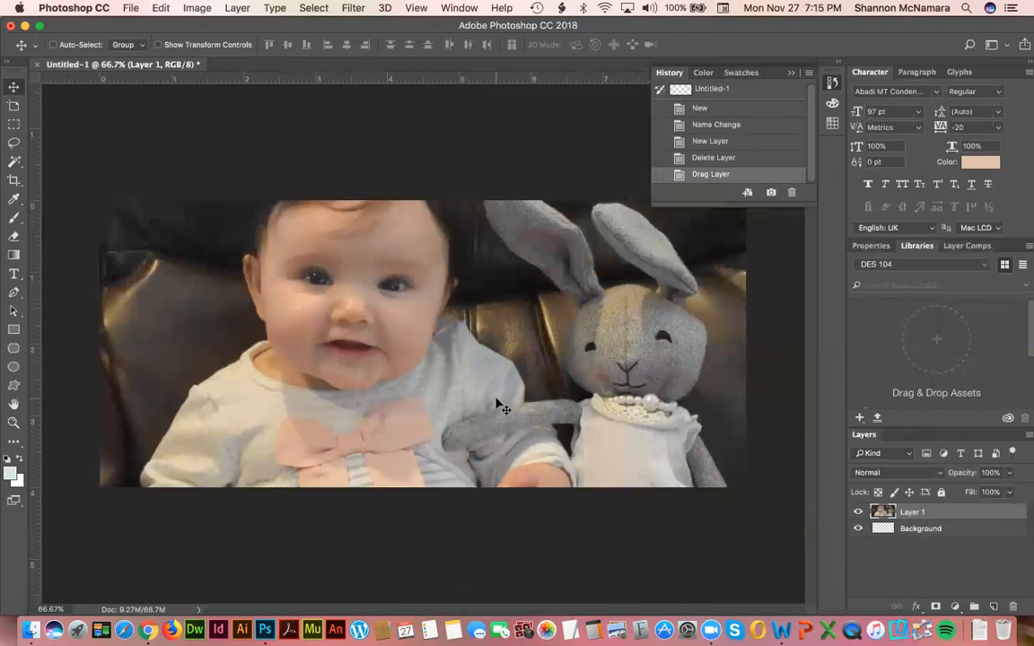
- Switch to Chrome and review the requirements and grading criteria on the Assignment 1 page
key("super+Tab")
key("super+Tab")
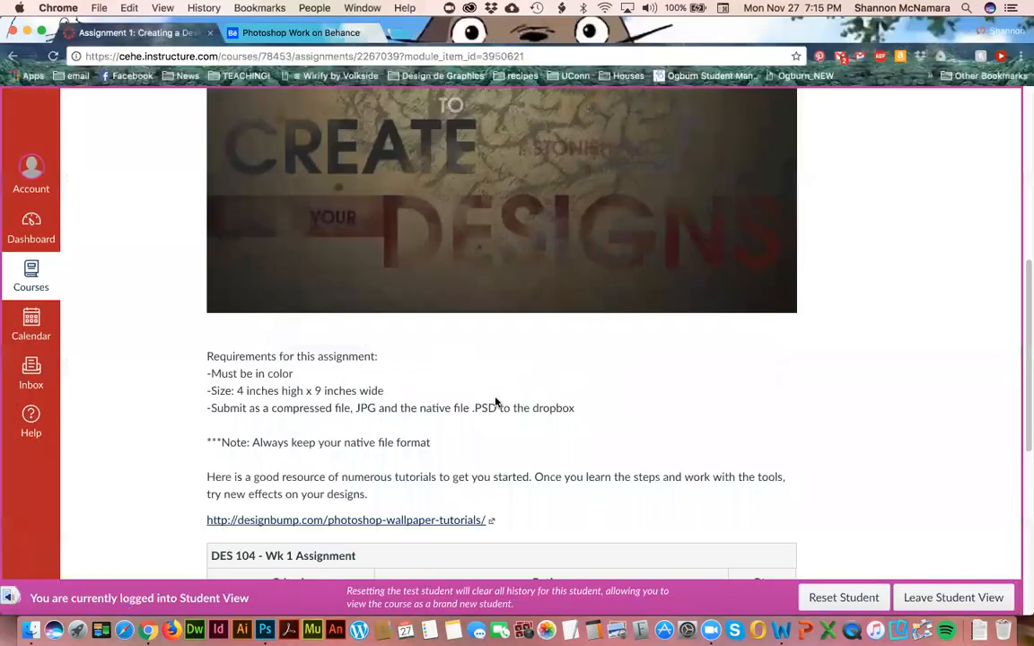
scroll(579, 485, "down", 3)
scroll(586, 468, "up", 5)
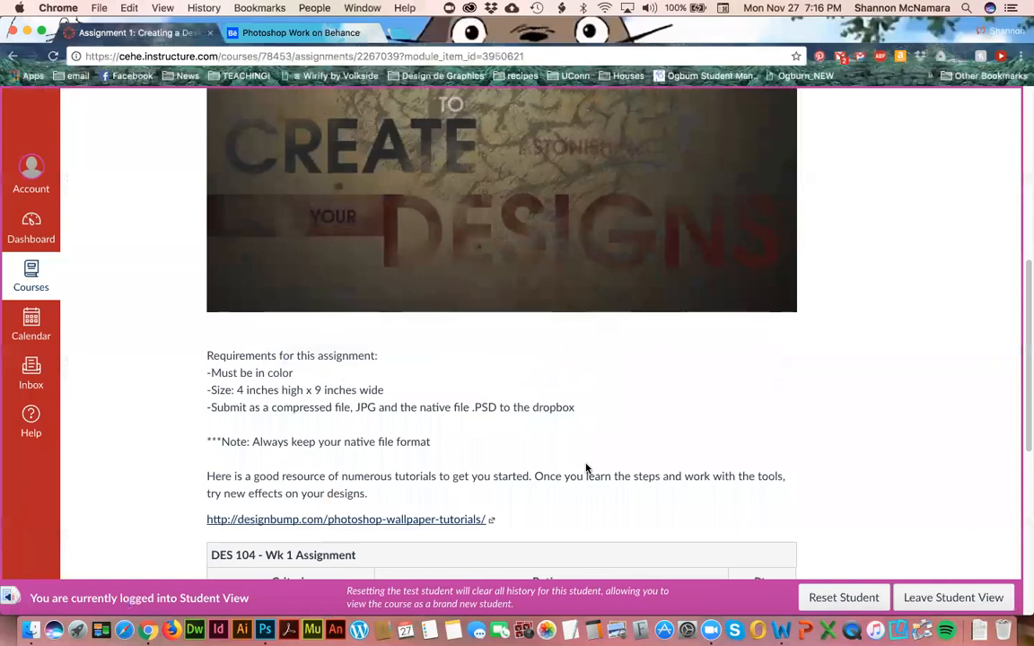
scroll(586, 468, "down", 10)
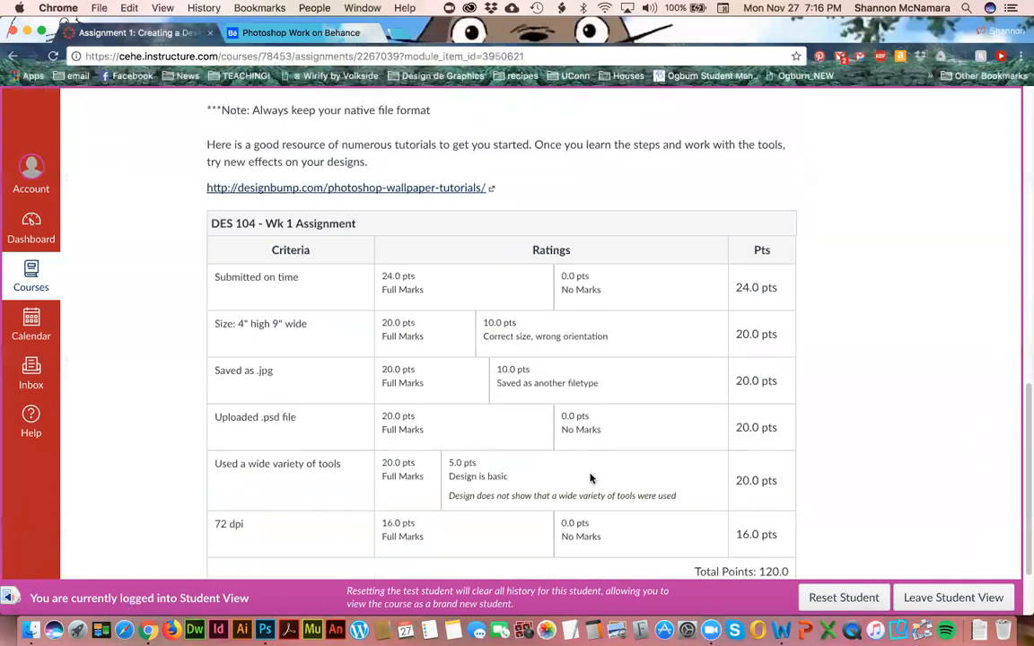
scroll(590, 478, "up", 3)
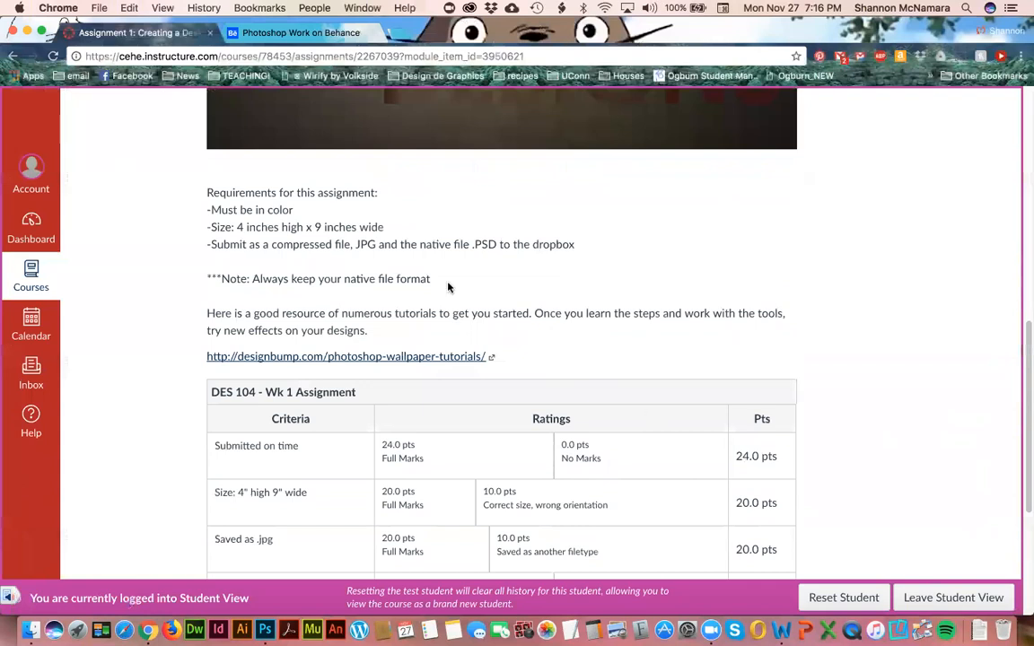
scroll(467, 372, "down", 5)
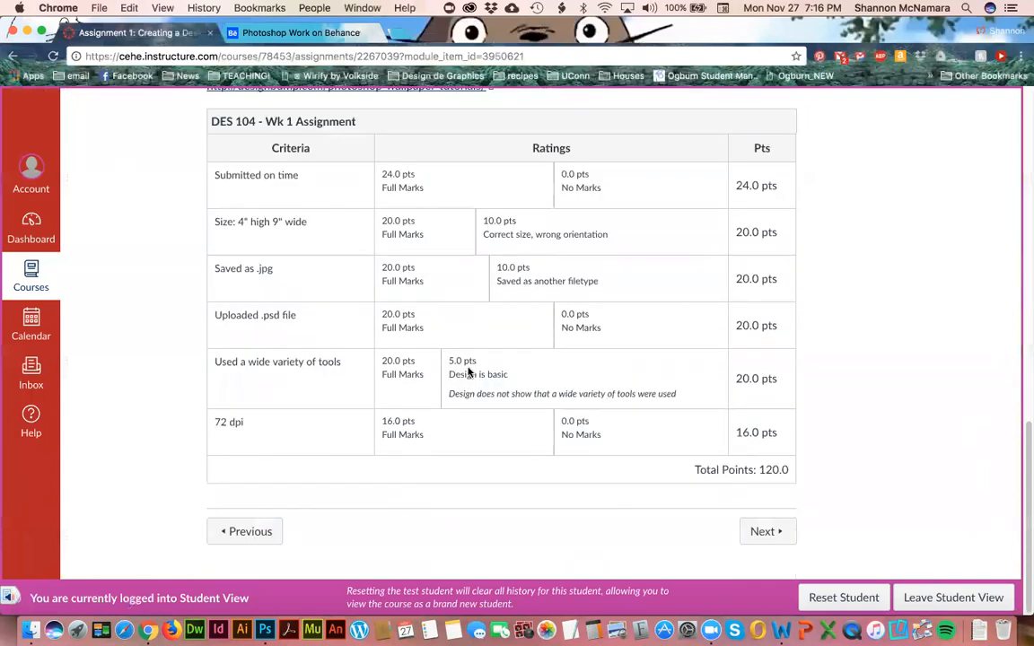
scroll(468, 372, "up", 9)
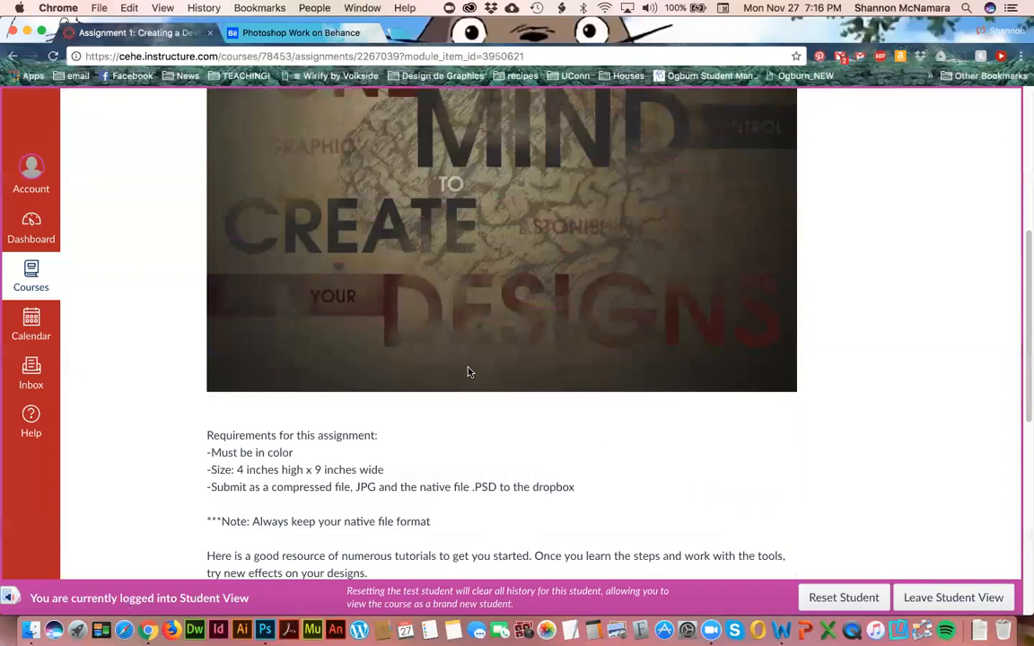
- Switch back to Photoshop and start saving Untitled-1 under a new name in the Assignment folder of DES 104 Week 1
key("super+Tab")
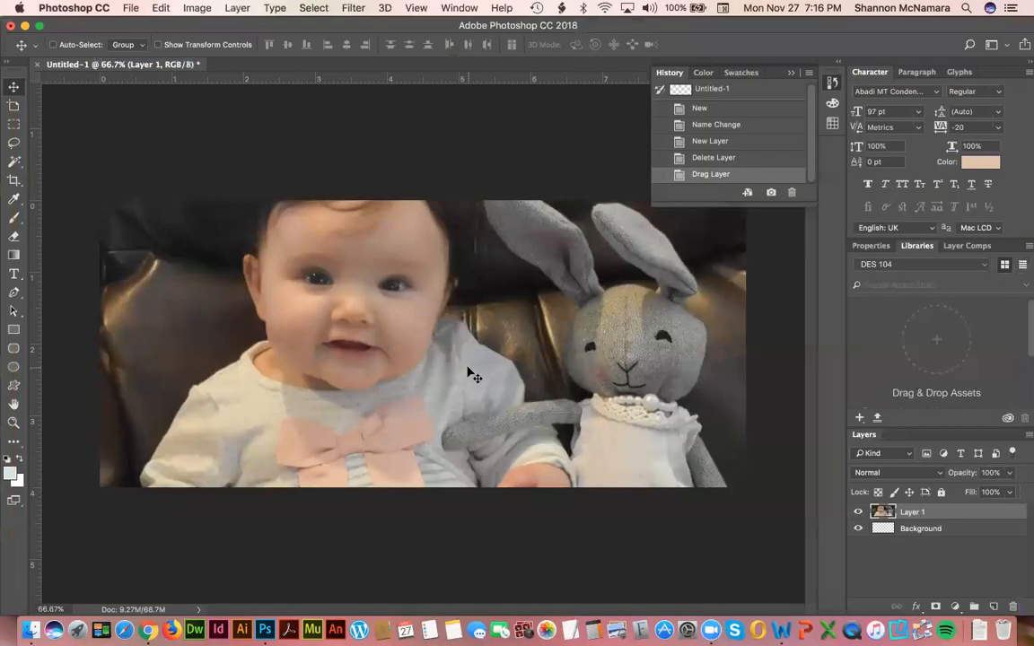
left_click(126, 9)
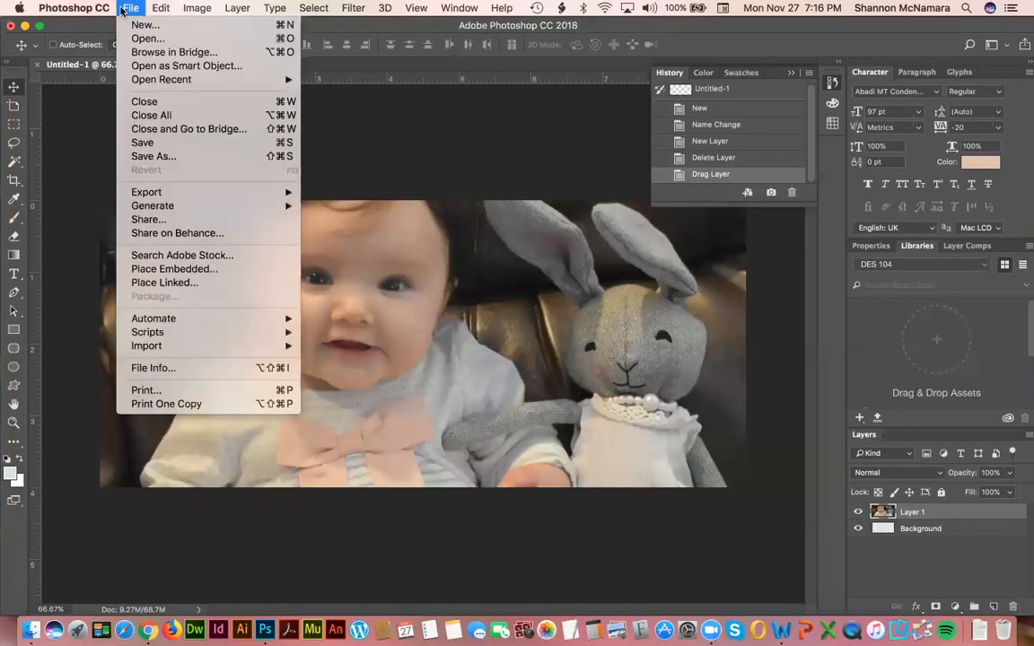
left_click(158, 156)
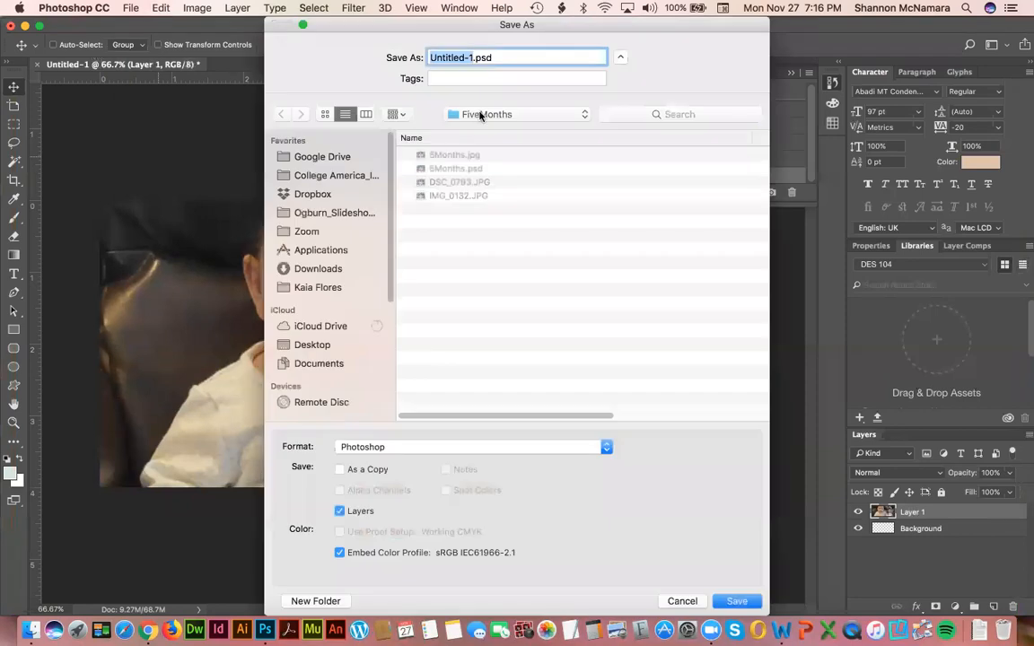
left_click(480, 115)
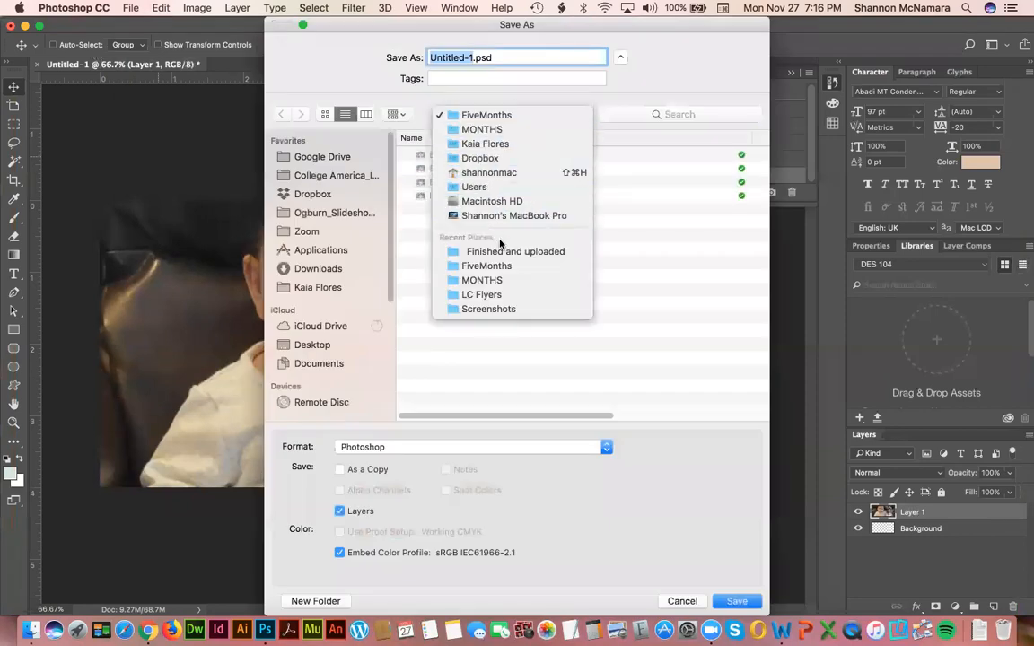
left_click(512, 295)
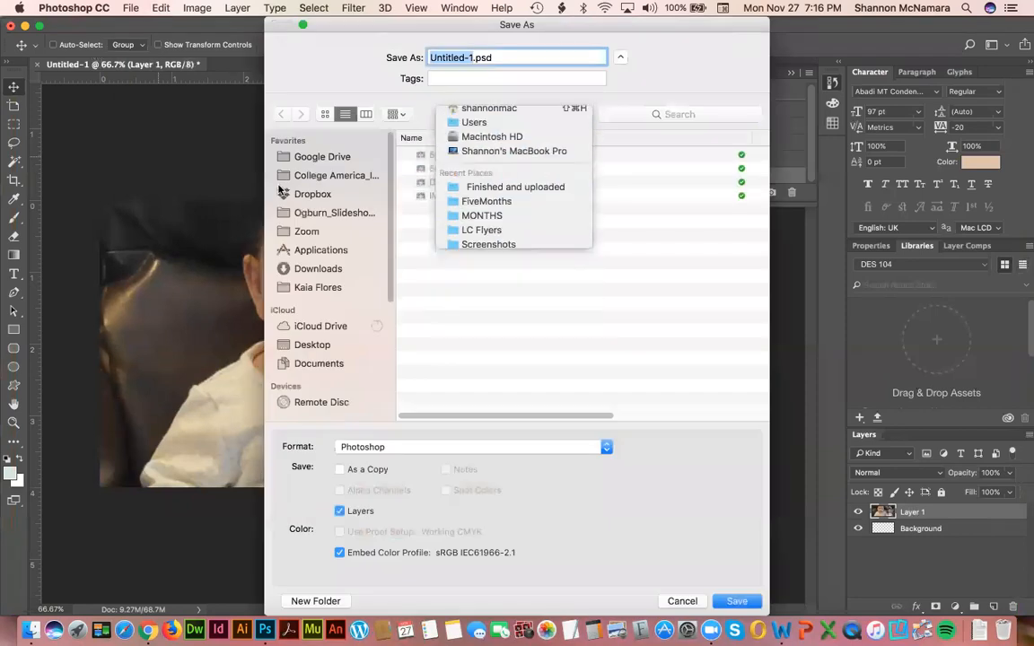
left_click(474, 119)
left_click(463, 118)
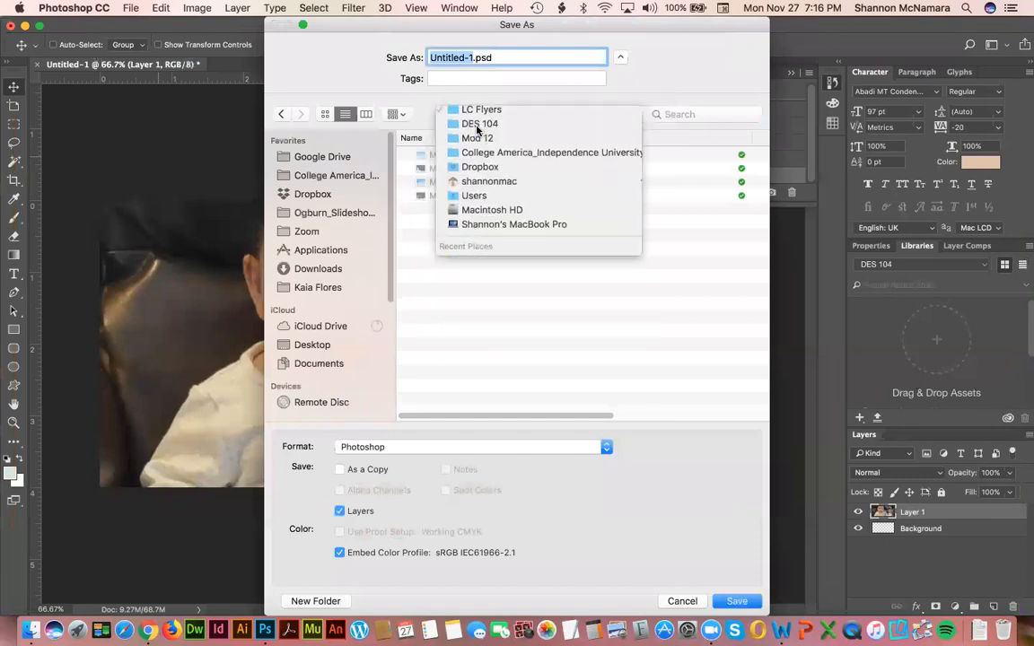
double_click(454, 250)
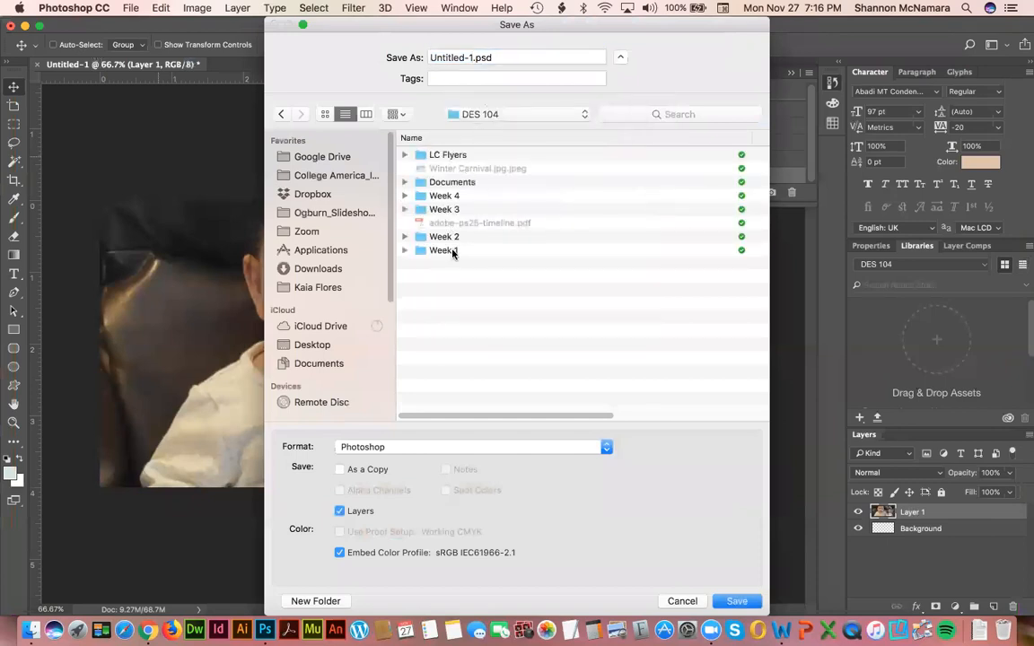
double_click(454, 156)
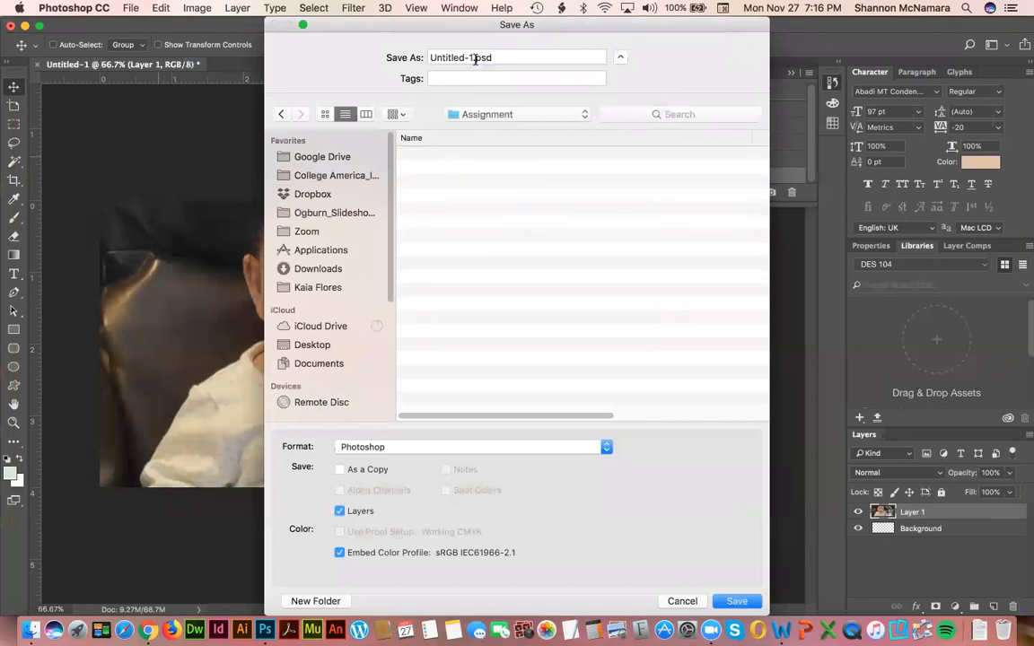
- Name the file with DES104, the author's first initial and last name, and Assignment1, separated by underscores
left_click(460, 57)
type("DES104")
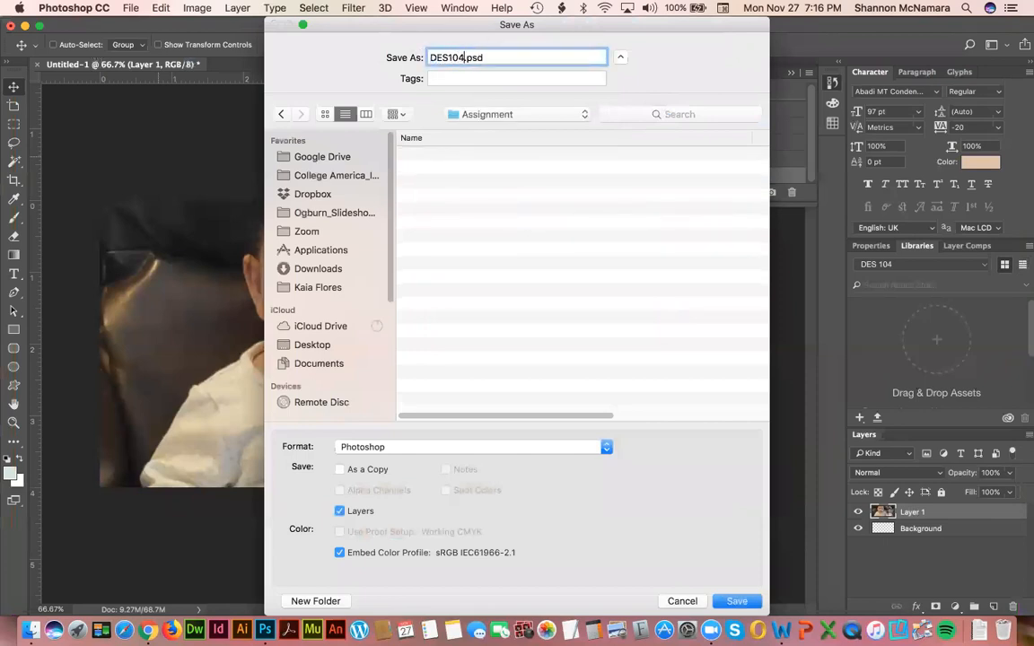
type("_SMcNamara")
type("Assignment1")
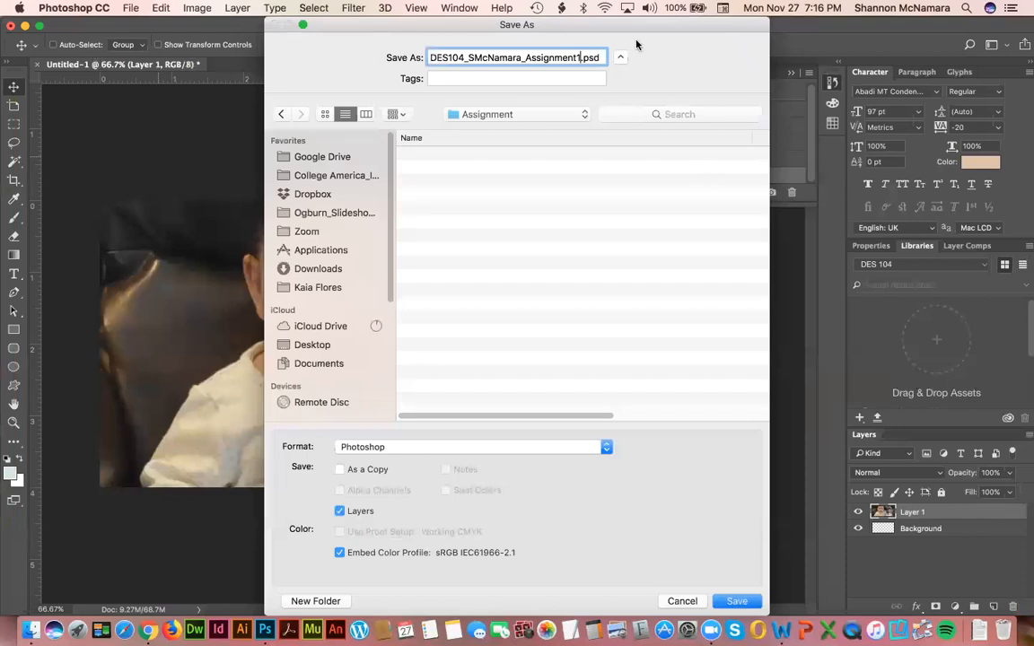
- Switch to the DES 104 - Wk 1 slides in Chrome and add a "NAME:" line below the native file format question
triple_click(453, 58)
key("super+Tab")
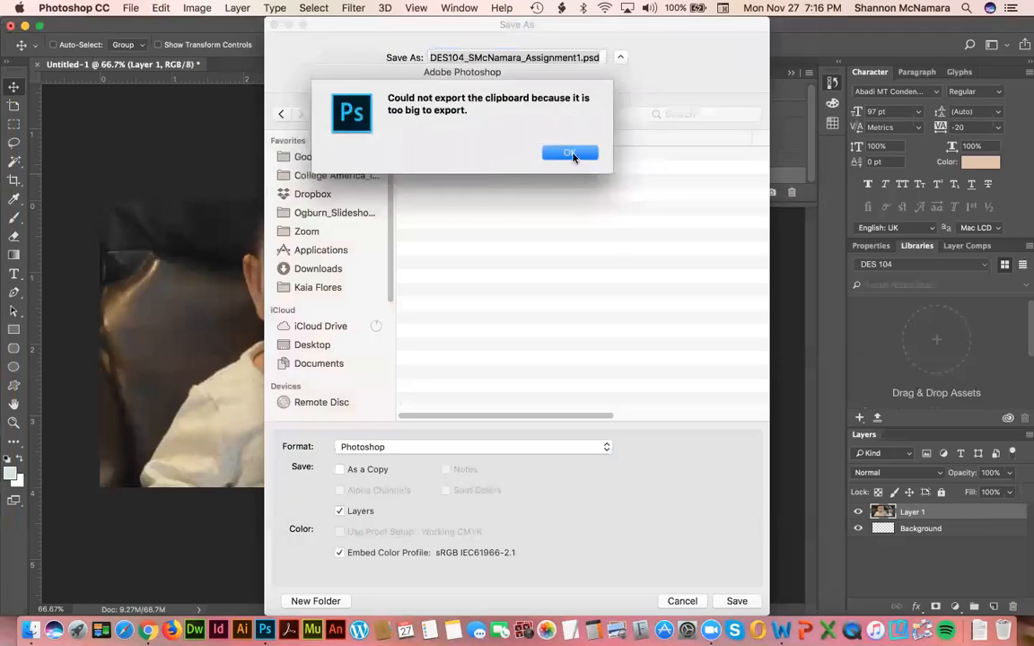
left_click(573, 154)
key("super+Tab")
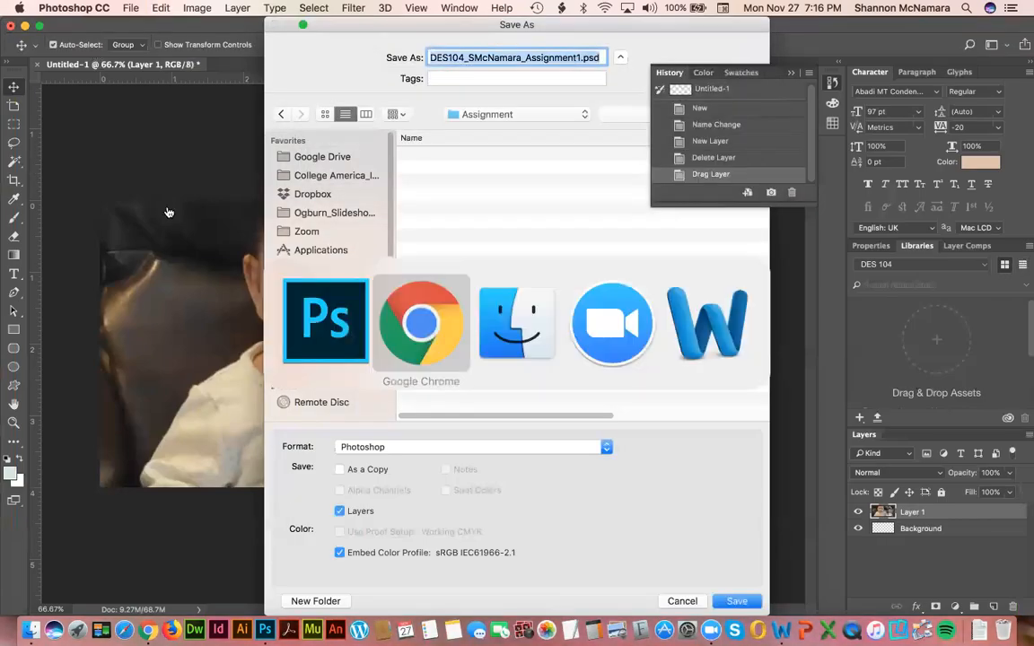
key("super+grave")
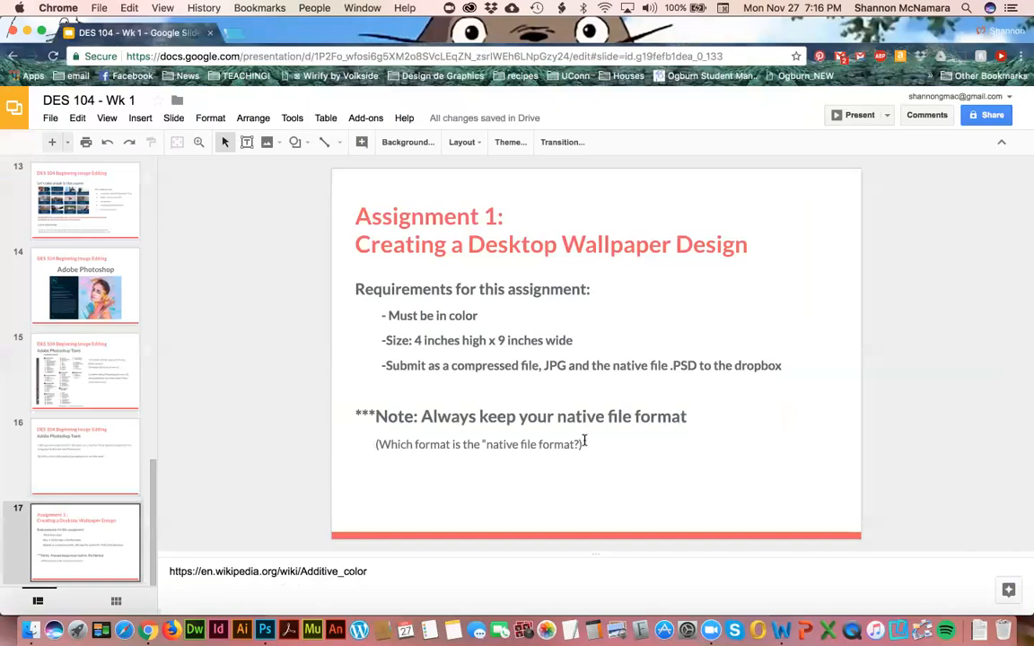
left_click(619, 460)
key("Return")
key("Return")
type("NAME:")
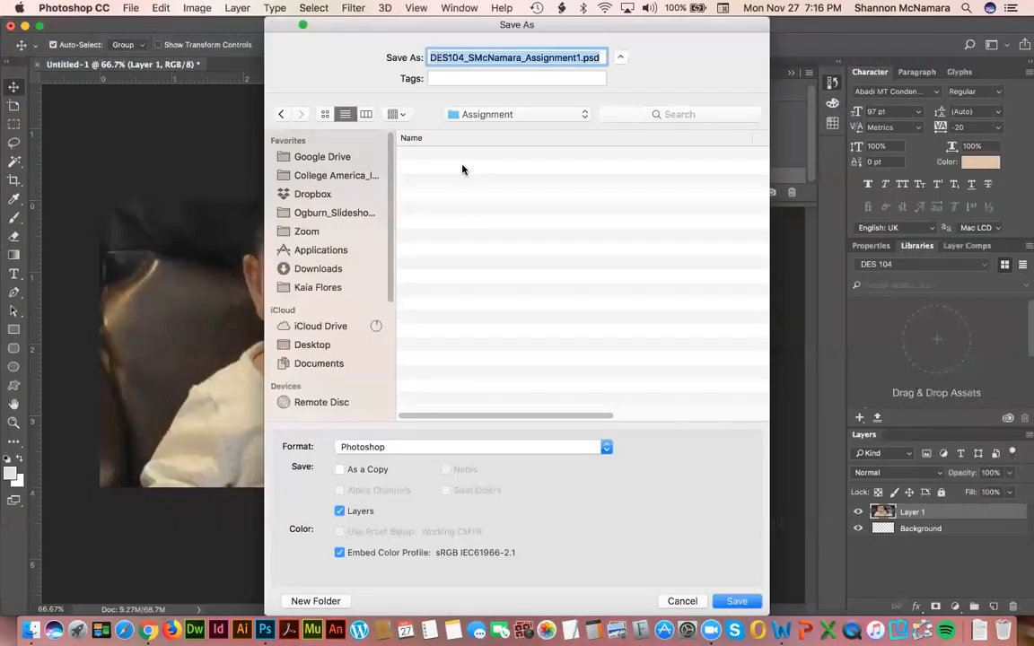
- Copy the full file name from Photoshop's save dialog to the NAME: line on the Assignment 1 slide
key("super+c")
key("super+Tab")
key("super+v")
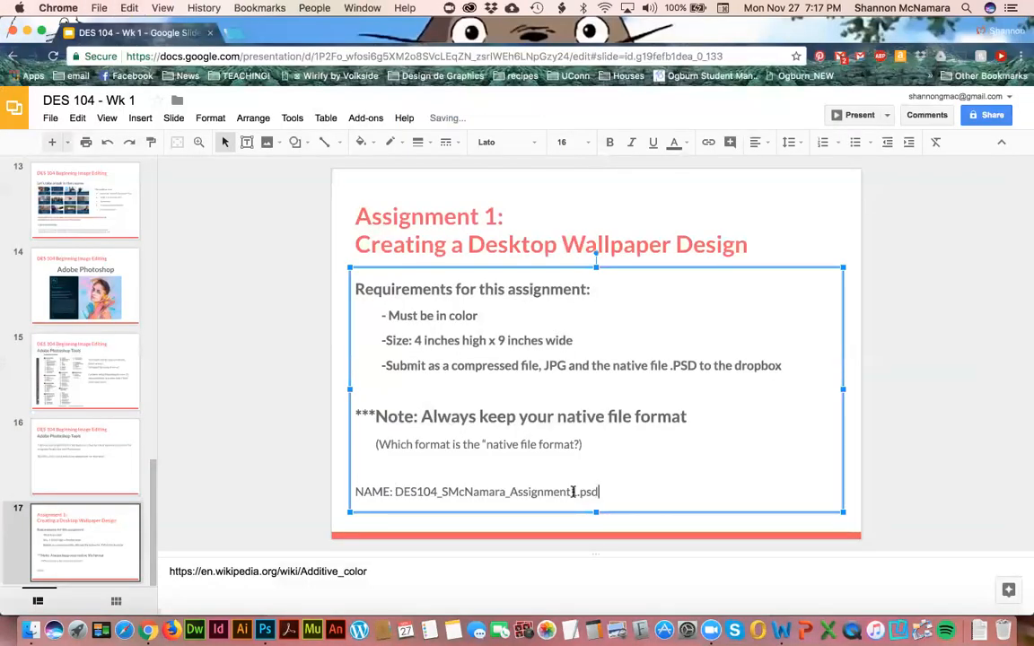
- Replace the personal name in the NAME: line with "FirstInitialLastName" and append "and .jpg" after the .psd extension
left_click_drag(442, 492, 504, 491)
type("FirstInit")
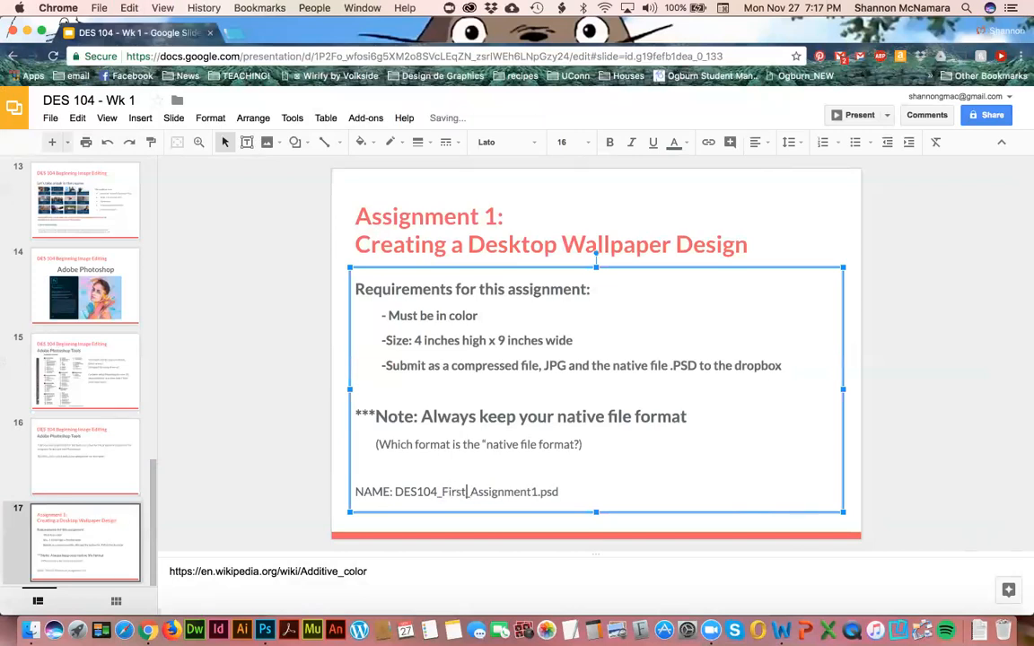
type("ialLast")
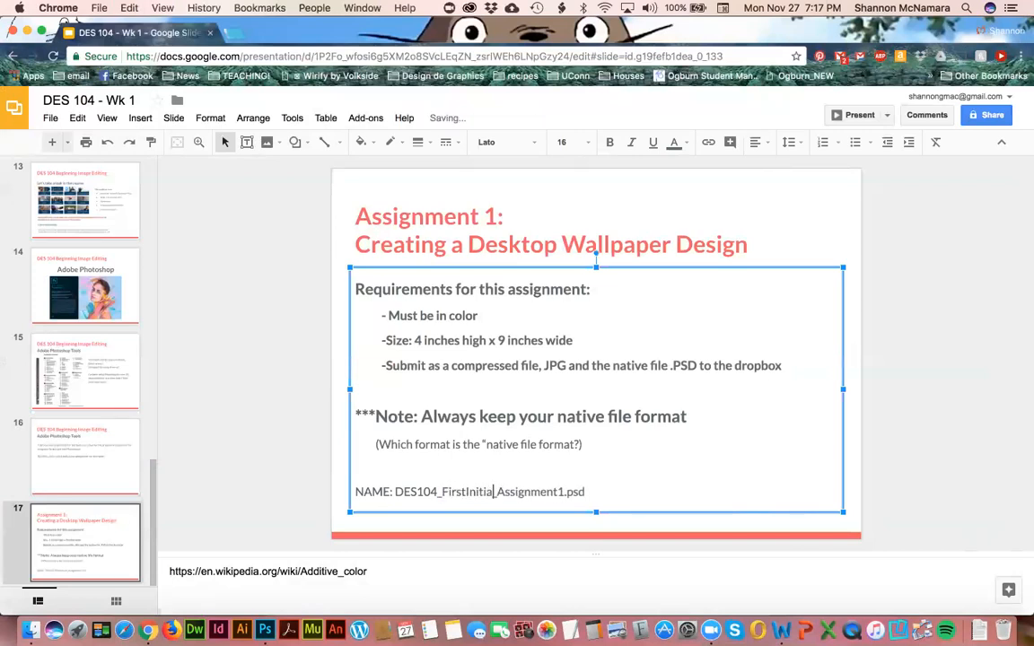
type("Name")
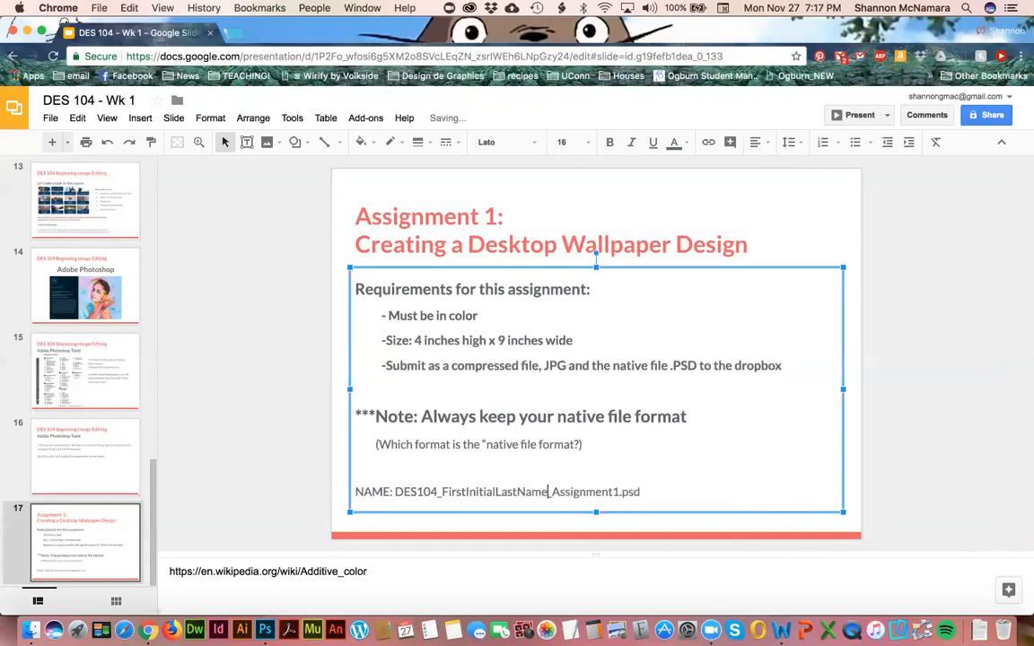
left_click(658, 492)
type("and .jpg")
left_click(226, 371)
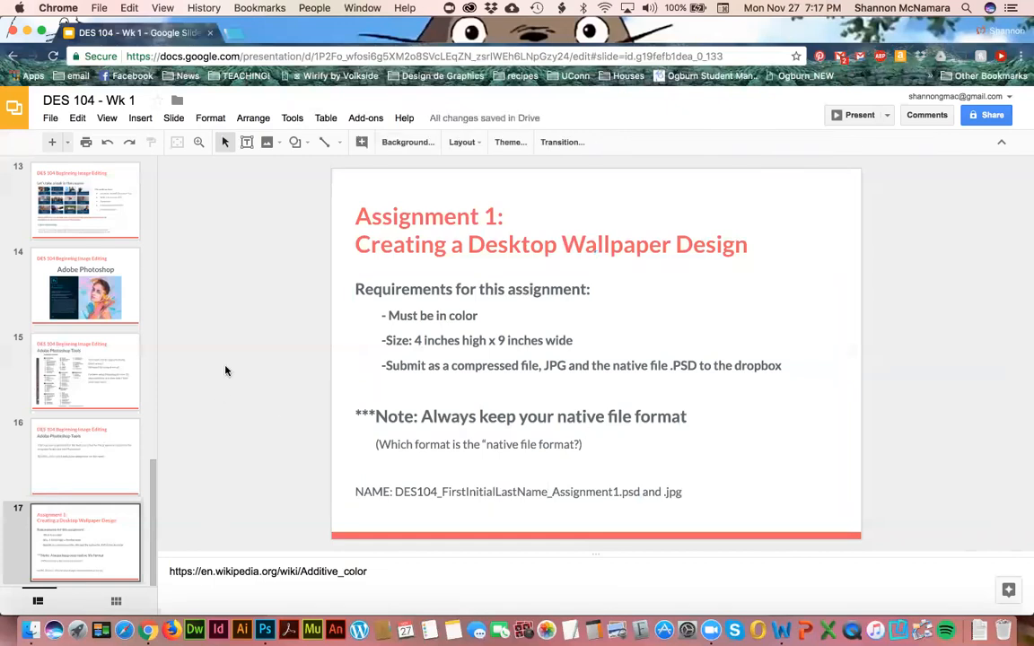
- Return to Photoshop and save the document as a layered PSD with Maximize Compatibility enabled
key("super+Tab")
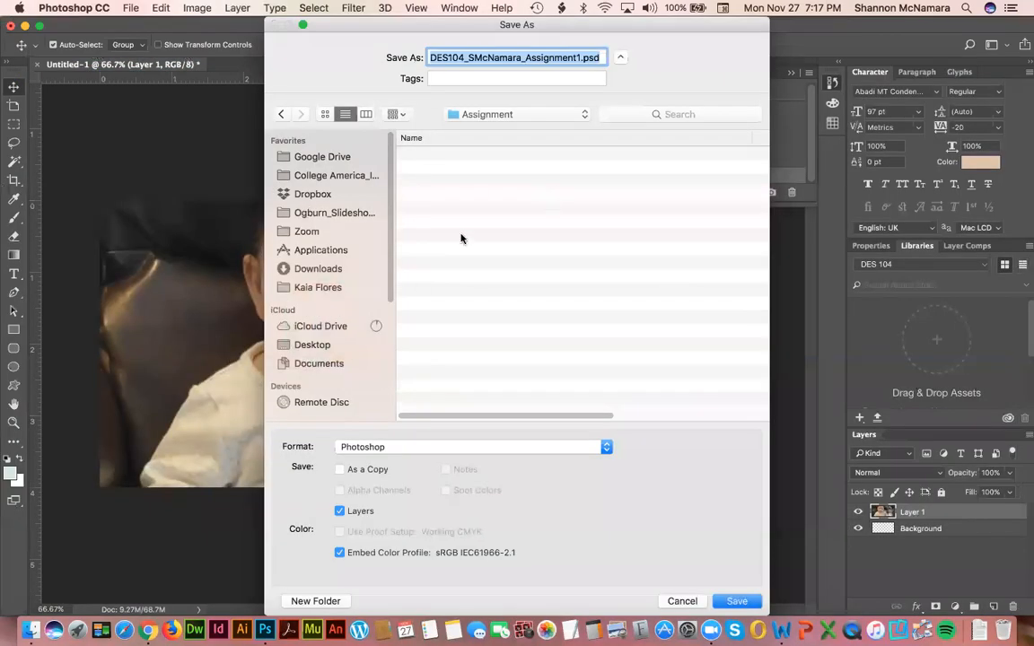
key("Return")
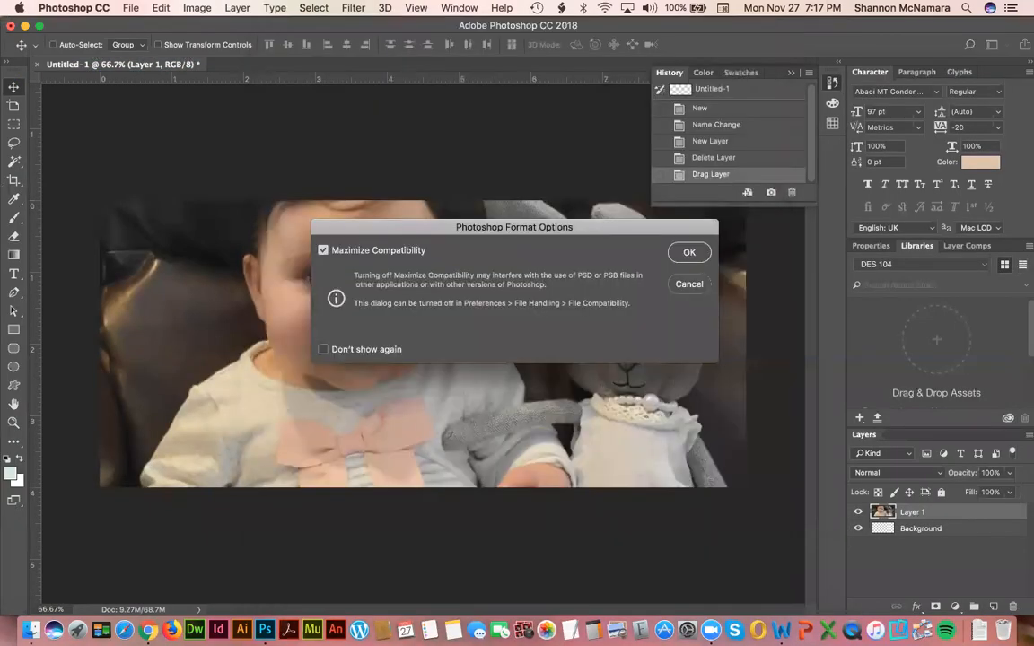
left_click(686, 252)
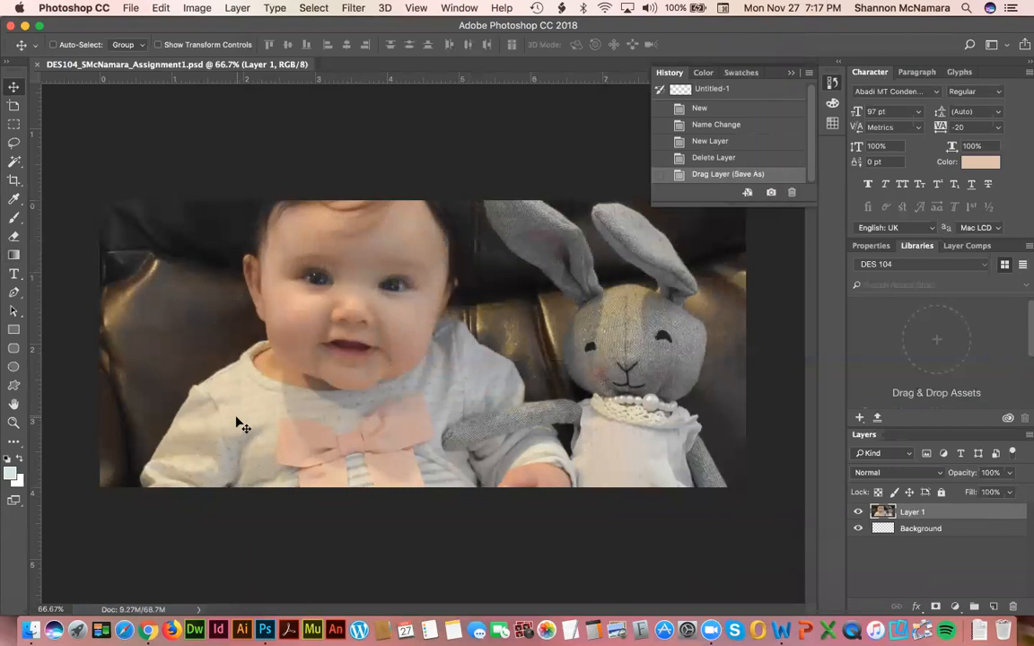
- Start a Free Transform on Layer 1 and bring the photo's whole bounding box into view
left_click(161, 8)
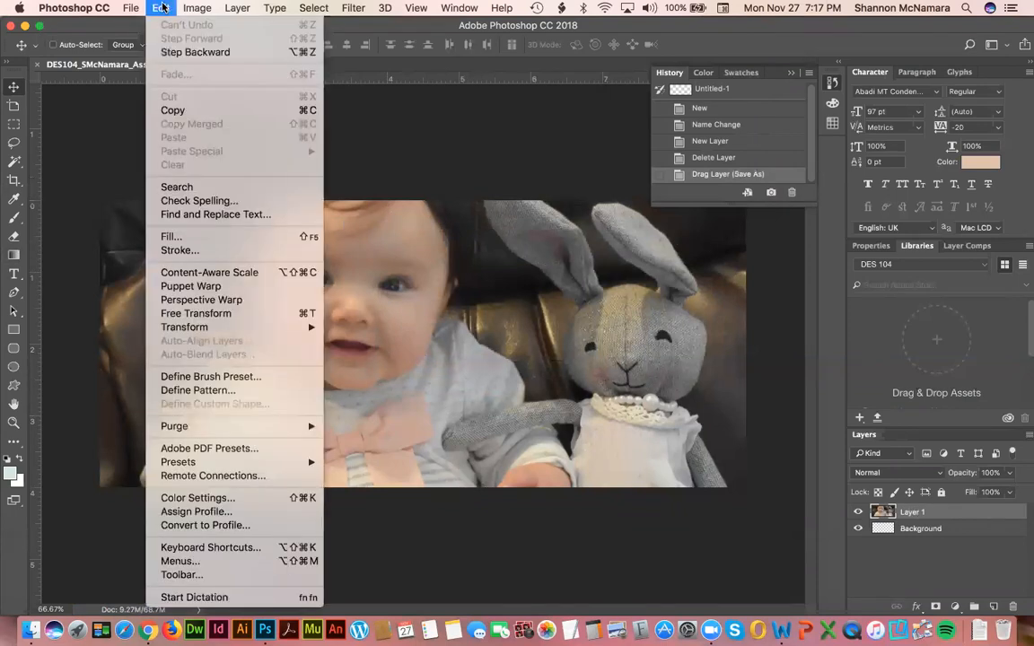
mouse_move(227, 332)
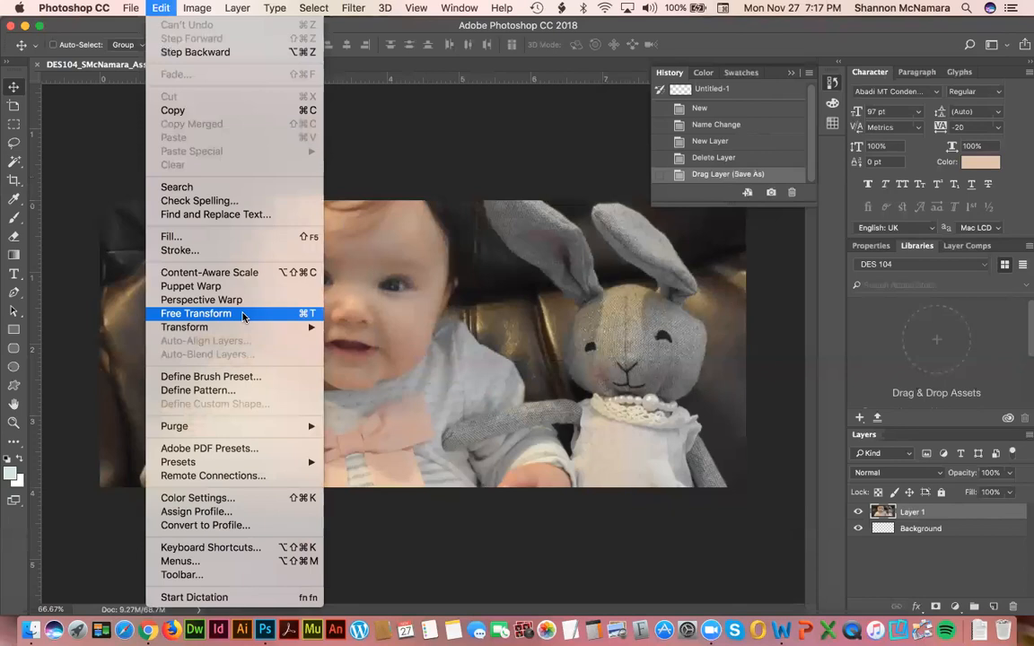
left_click(242, 317)
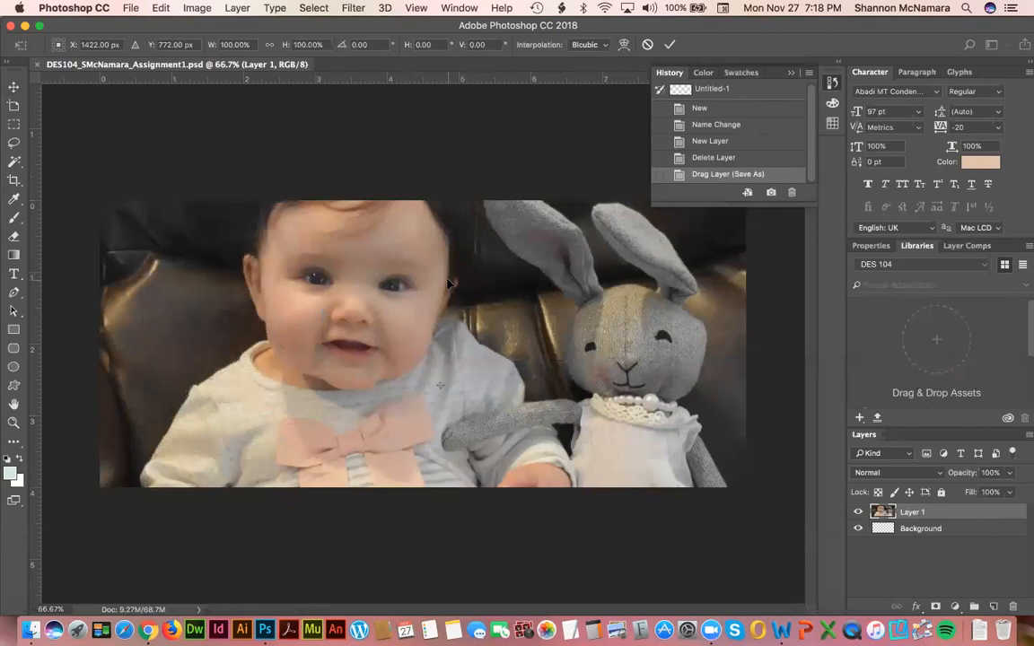
key("super+minus")
key("super+minus")
key("super+minus")
key("super+minus")
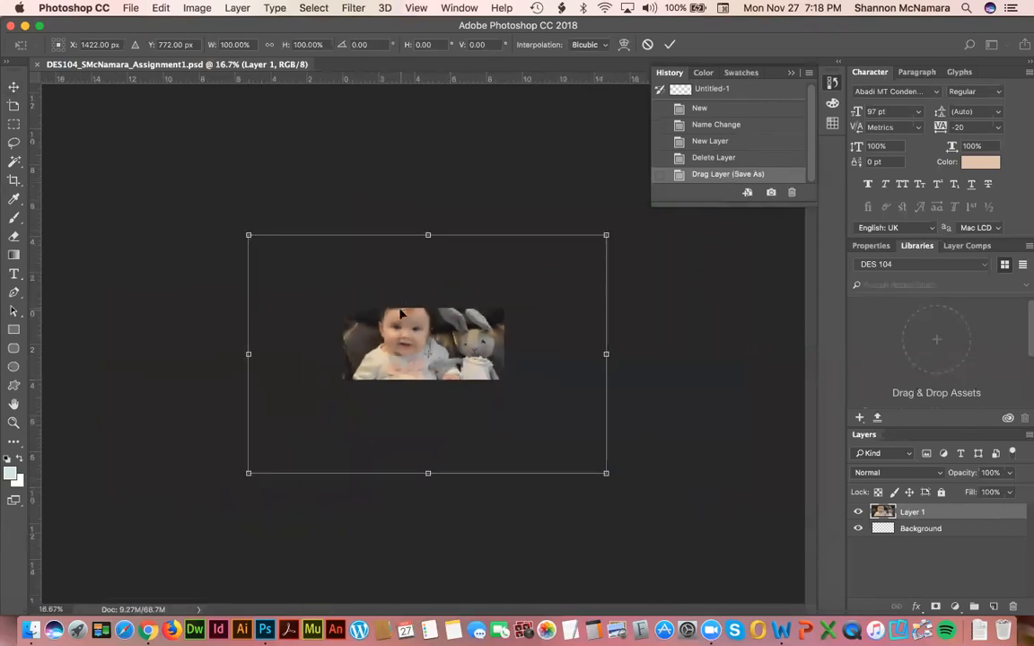
key("super+plus")
key("super+plus")
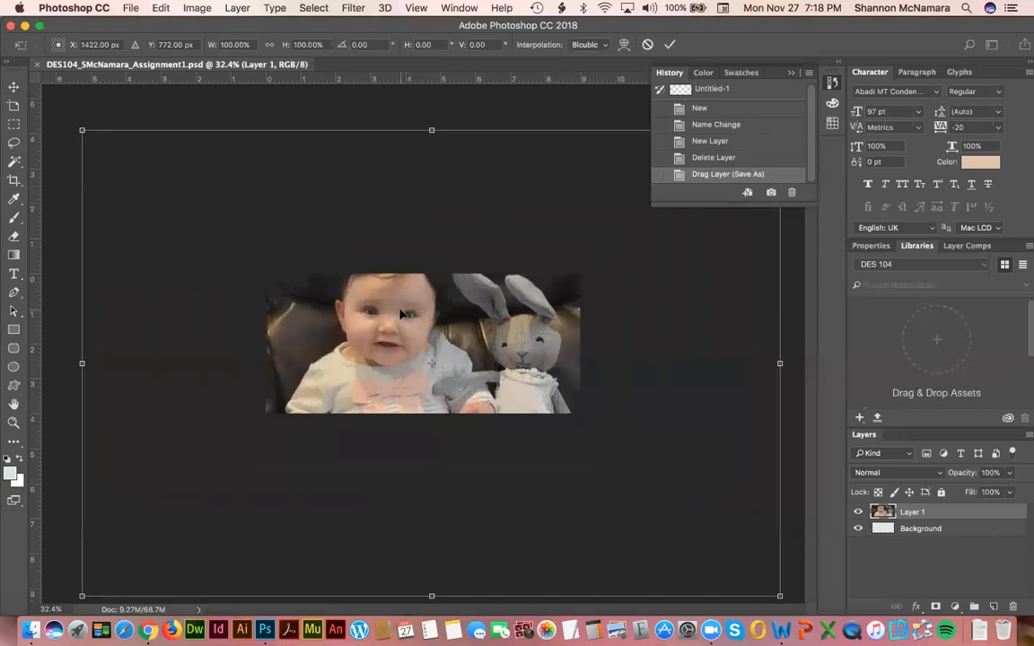
key("super+plus")
key("super+plus")
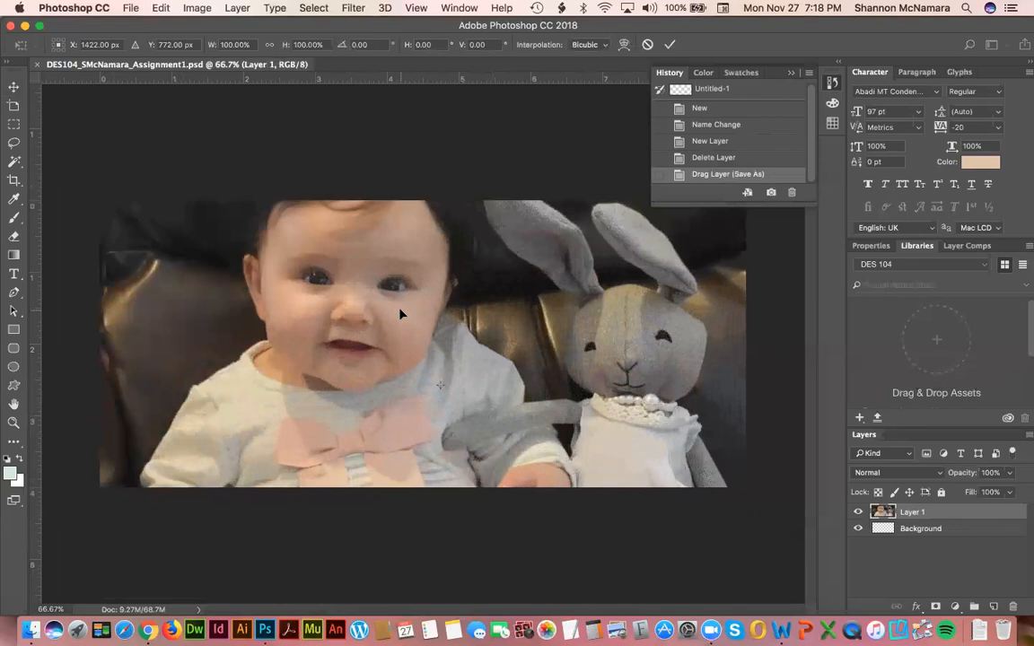
key("super+minus")
key("super+minus")
key("super+minus")
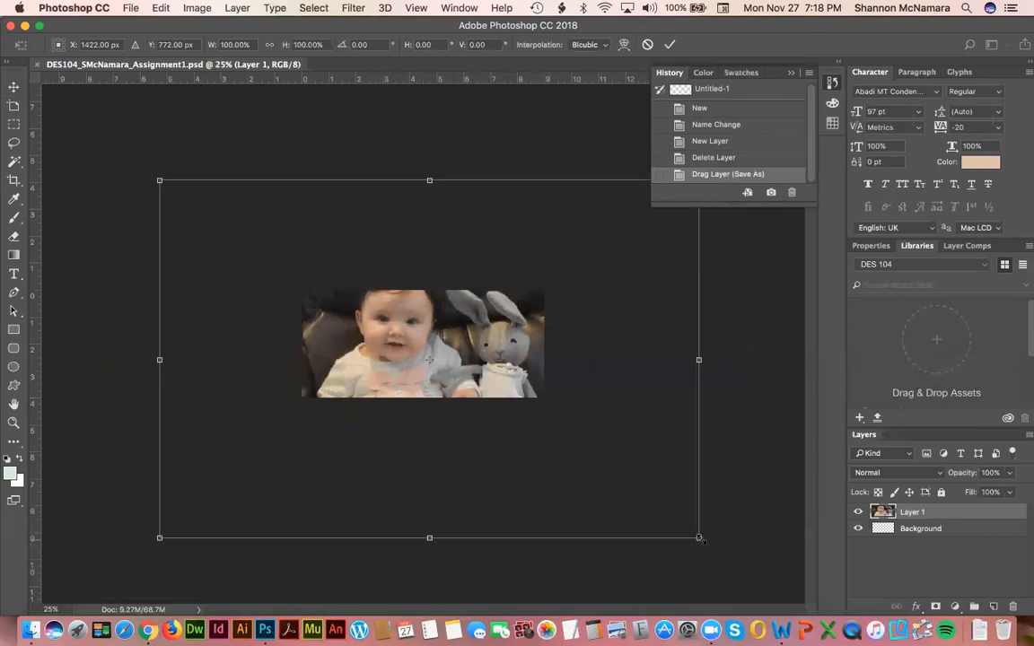
- Try squeezing the photo non-proportionally to the canvas edges at 45% width and 30% height, and discard the transform
left_click_drag(699, 537, 378, 308)
left_click_drag(326, 230, 493, 318)
left_click_drag(325, 269, 305, 295)
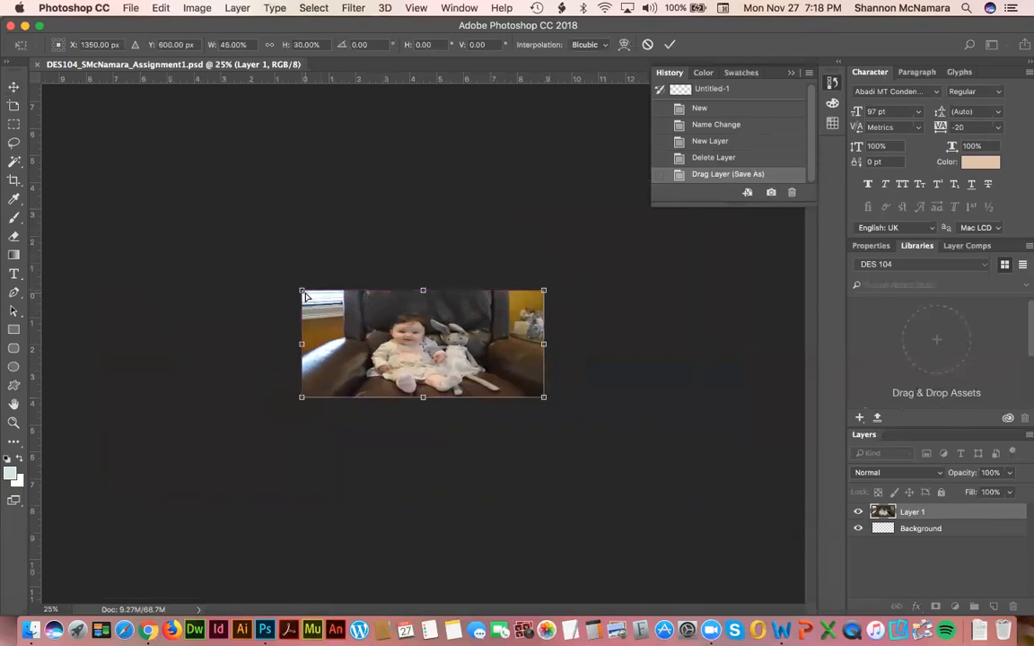
key("super+0")
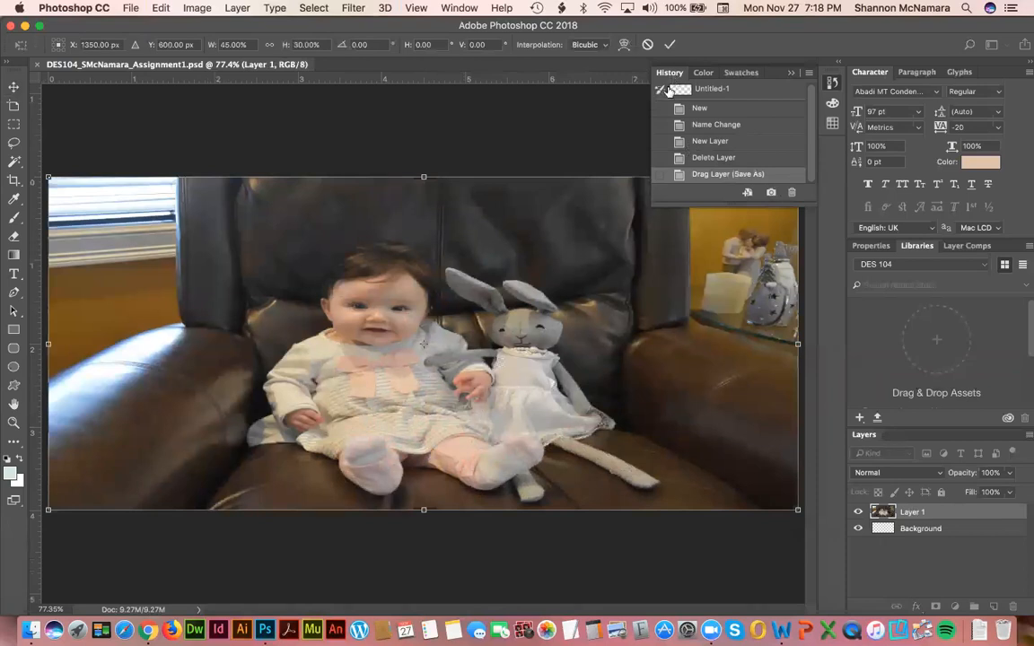
left_click(714, 173)
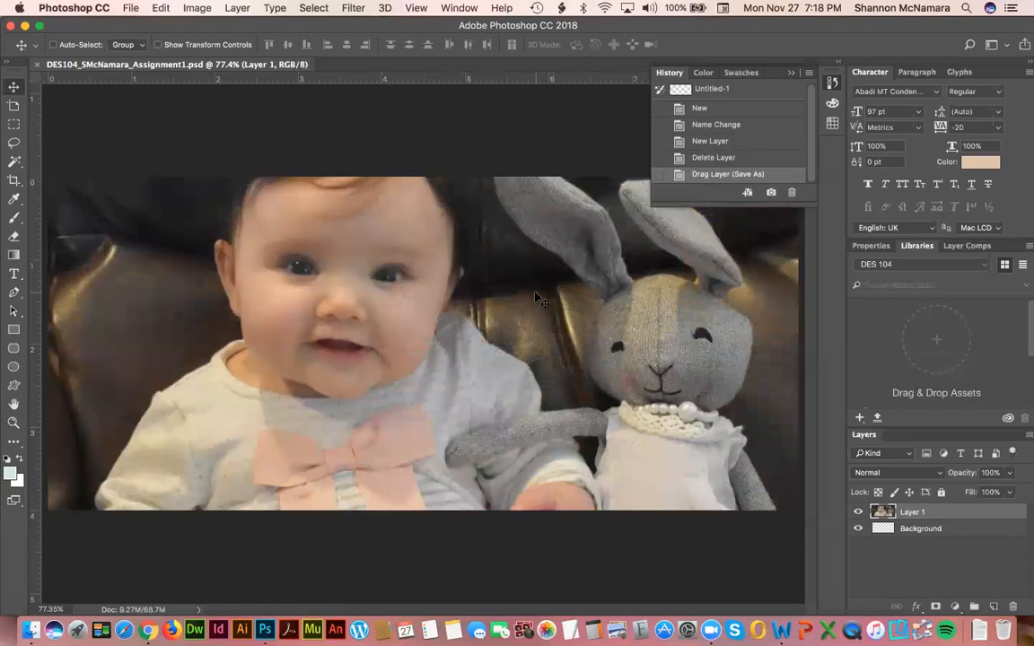
- Free Transform Layer 1, scaling the photo proportionally to about 50% so it slightly overlaps the canvas edges
key("super+t")
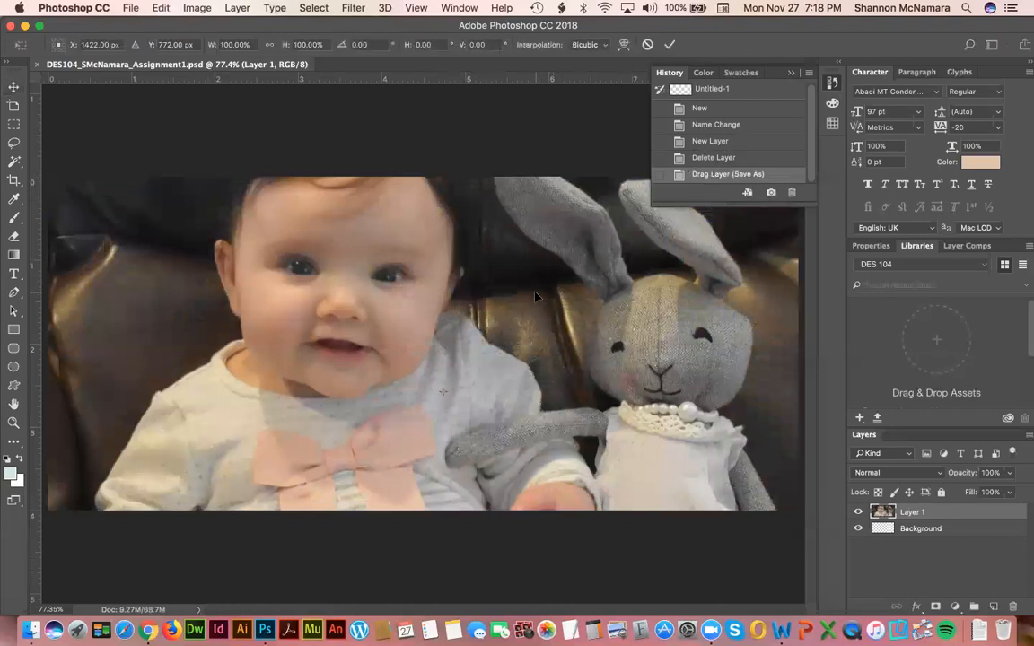
key("super+0")
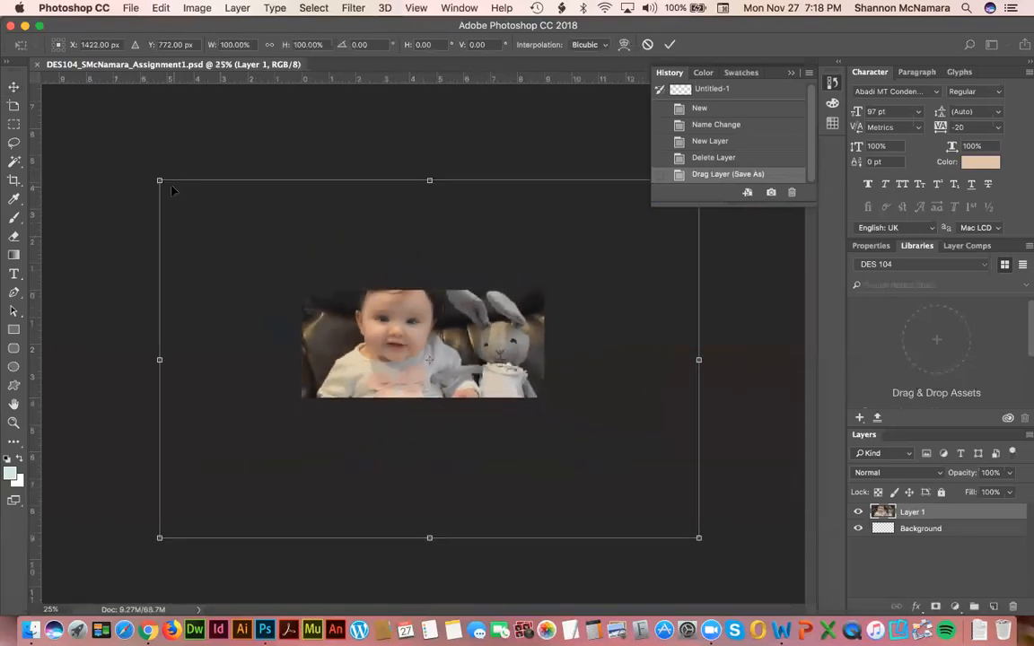
left_click_drag(160, 179, 283, 282)
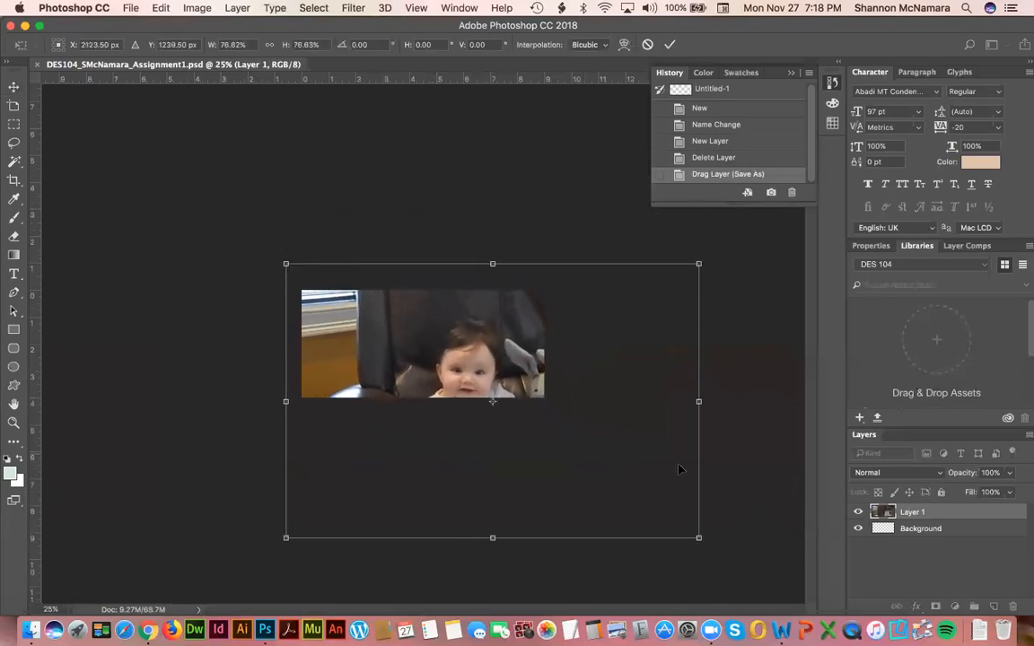
left_click_drag(692, 533, 575, 440)
left_click_drag(286, 440, 293, 435)
left_click_drag(576, 434, 565, 428)
left_click_drag(292, 428, 297, 424)
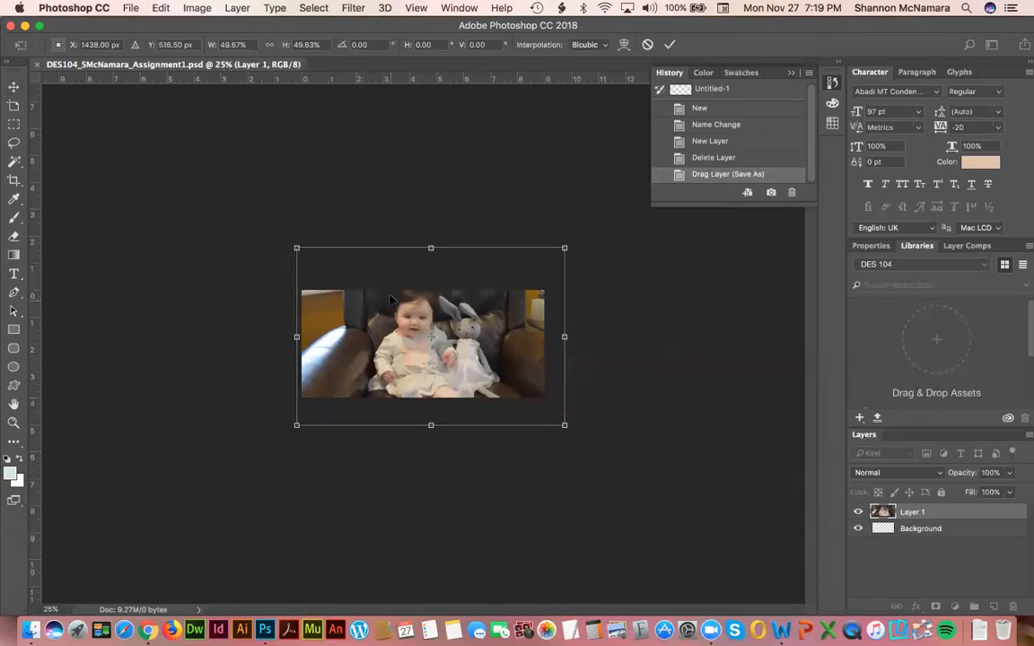
- Link the transform's width and height and enlarge the photo to about 57%
left_click(269, 44)
mouse_move(567, 440)
left_mouse_down()
mouse_move(635, 476)
mouse_move(609, 463)
mouse_move(607, 473)
mouse_move(628, 453)
mouse_move(579, 444)
left_mouse_up()
left_click_drag(297, 437, 276, 451)
left_click_drag(505, 426, 505, 424)
- Nudge the photo down and right to about X 1478 px, Y 680 px, and apply the transform
key("Down")
key("Down")
key("Down")
key("Down")
key("Down")
key("Down")
key("Down")
key("Down")
key("Down")
key("Down")
key("Down")
key("Down")
key("Down")
key("Down")
key("Down")
key("Down")
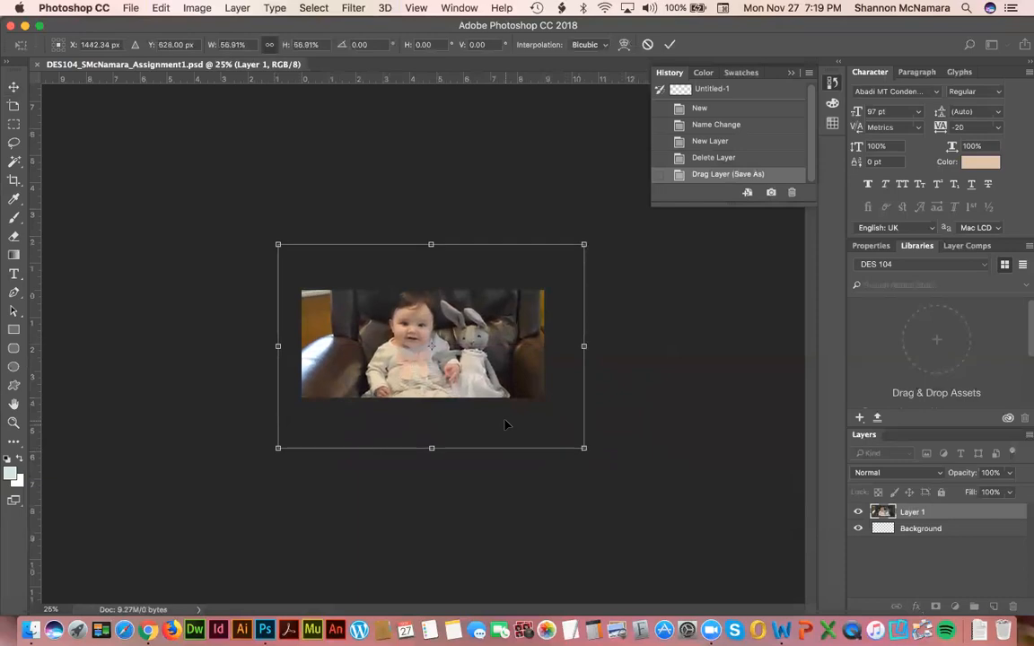
key("Right")
key("Right")
key("Right")
key("Right")
key("Right")
key("Right")
key("Right")
key("Right")
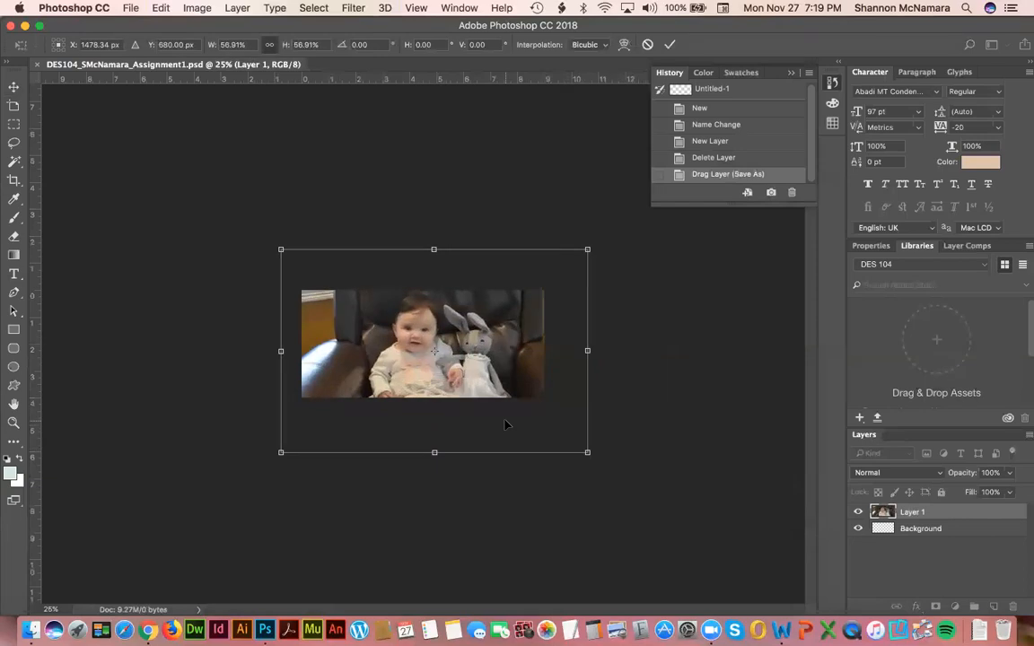
key("Return")
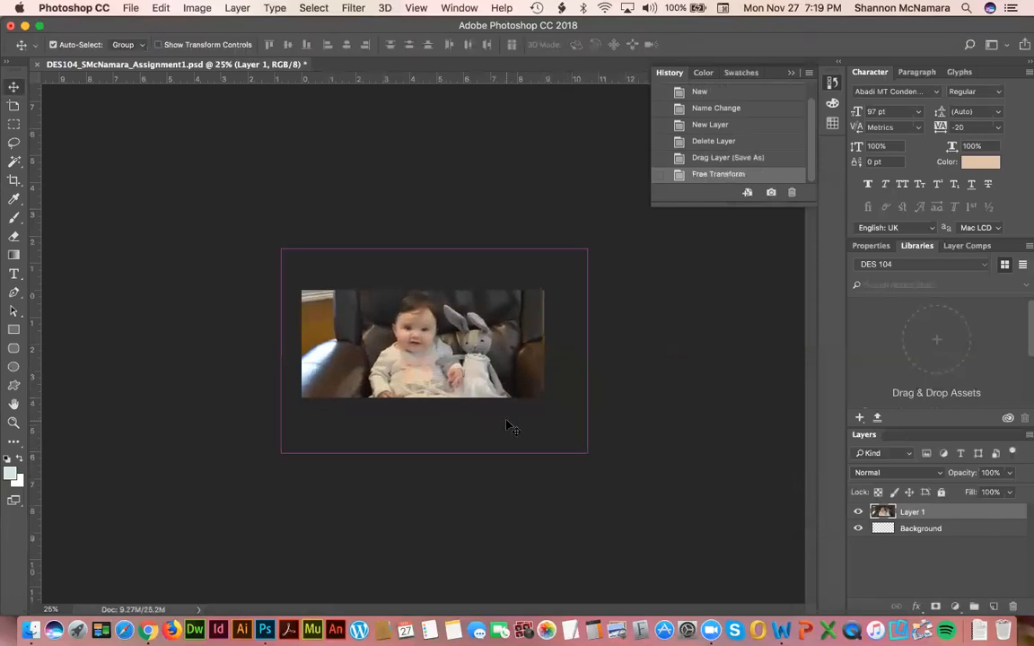
key("super+0")
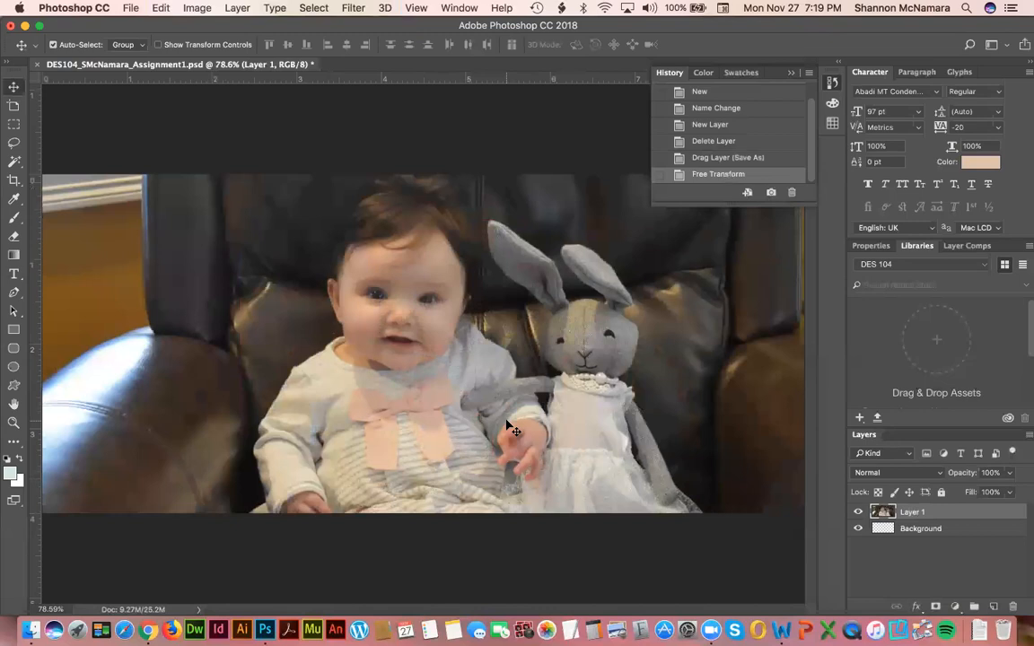
key("super+minus")
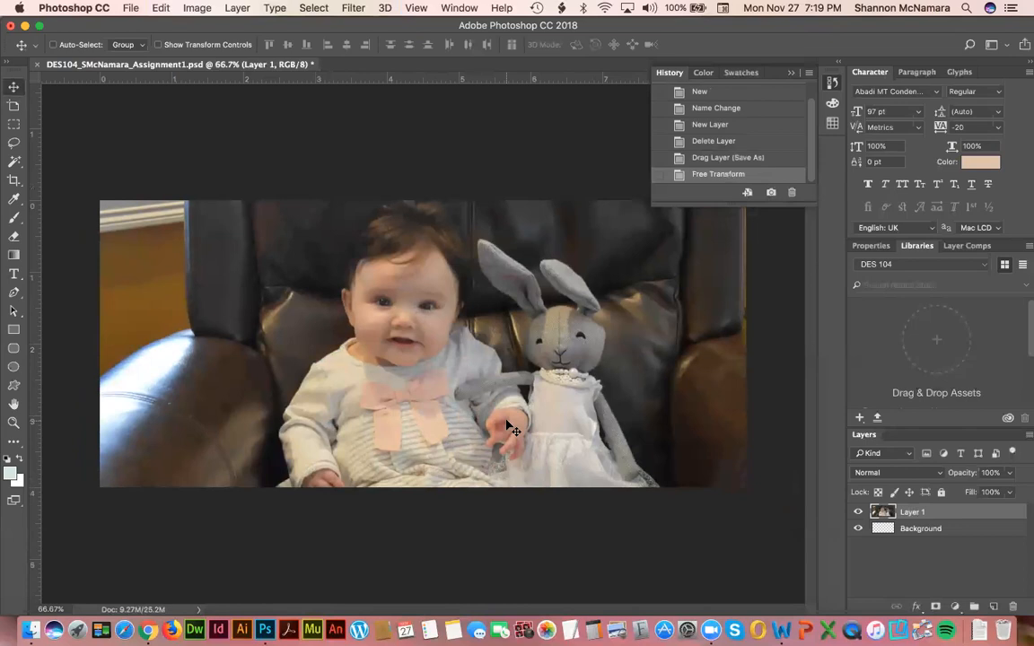
- Start a new text layer over the wall at the photo's upper-left corner and browse the font list
left_click(15, 277)
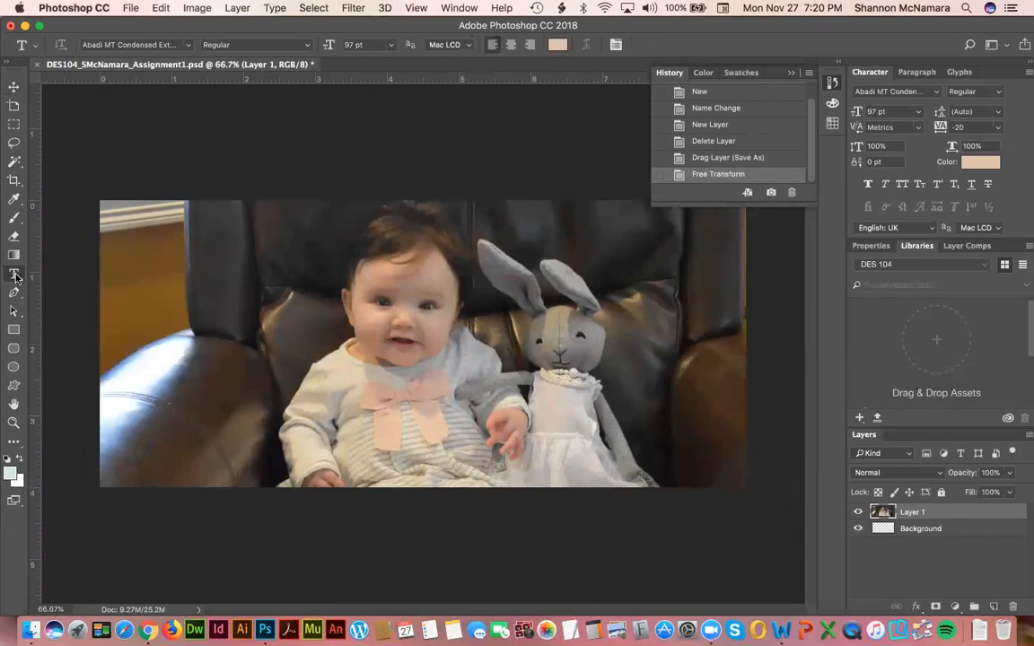
left_click(155, 248)
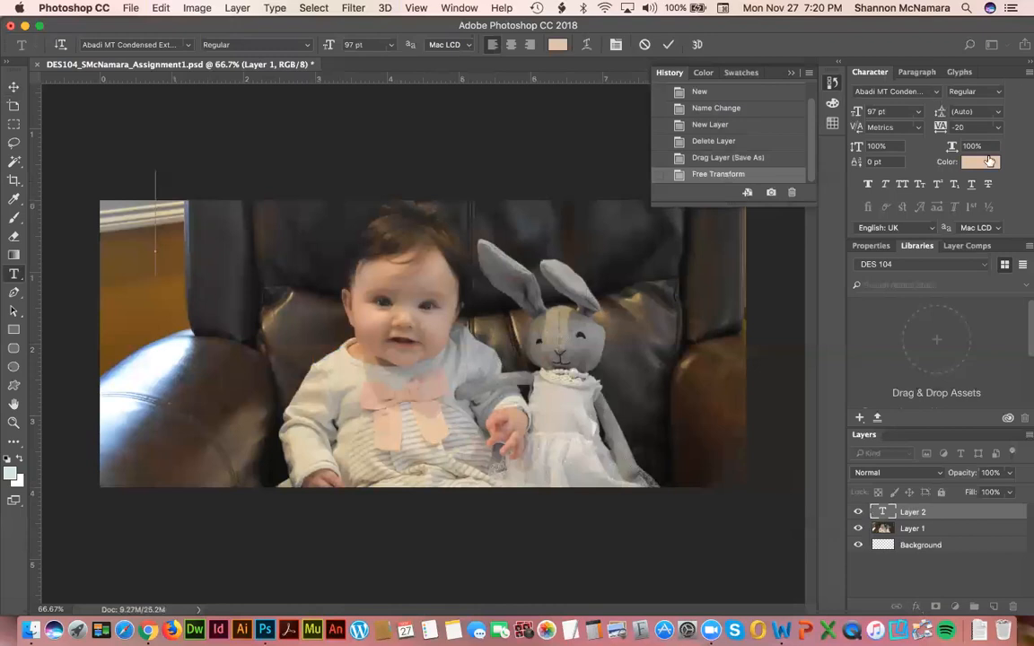
left_click(936, 92)
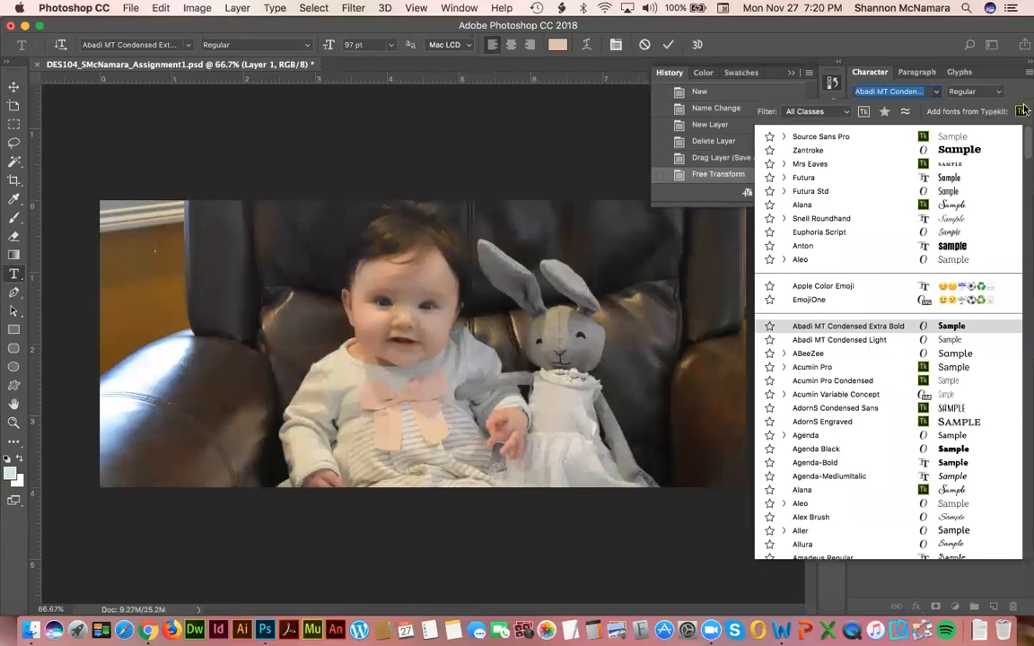
scroll(857, 444, "down", 10)
scroll(855, 447, "down", 5)
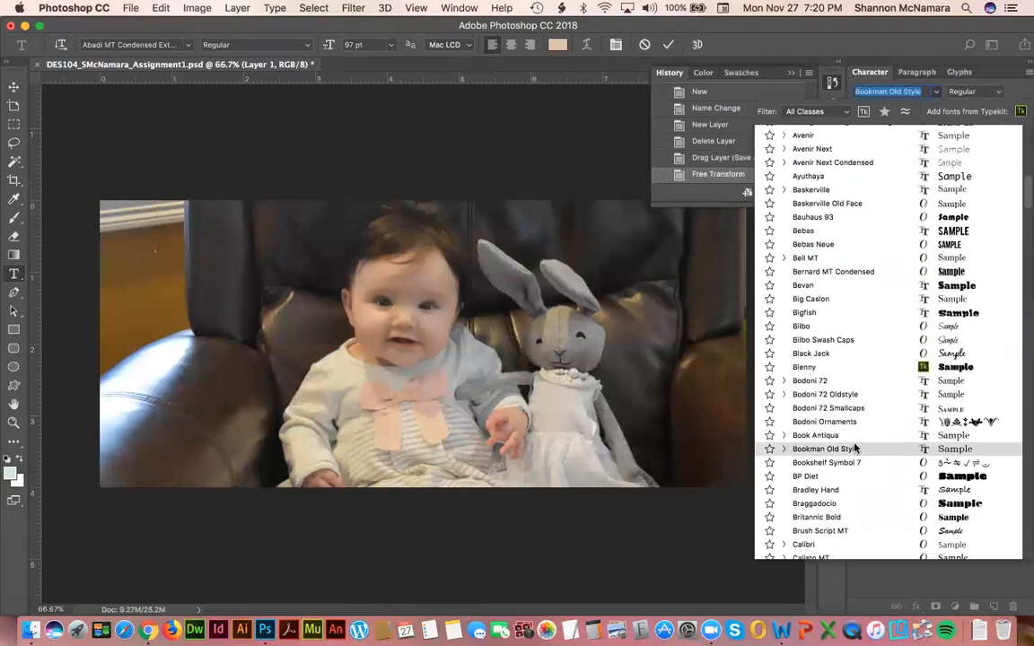
scroll(856, 435, "up", 15)
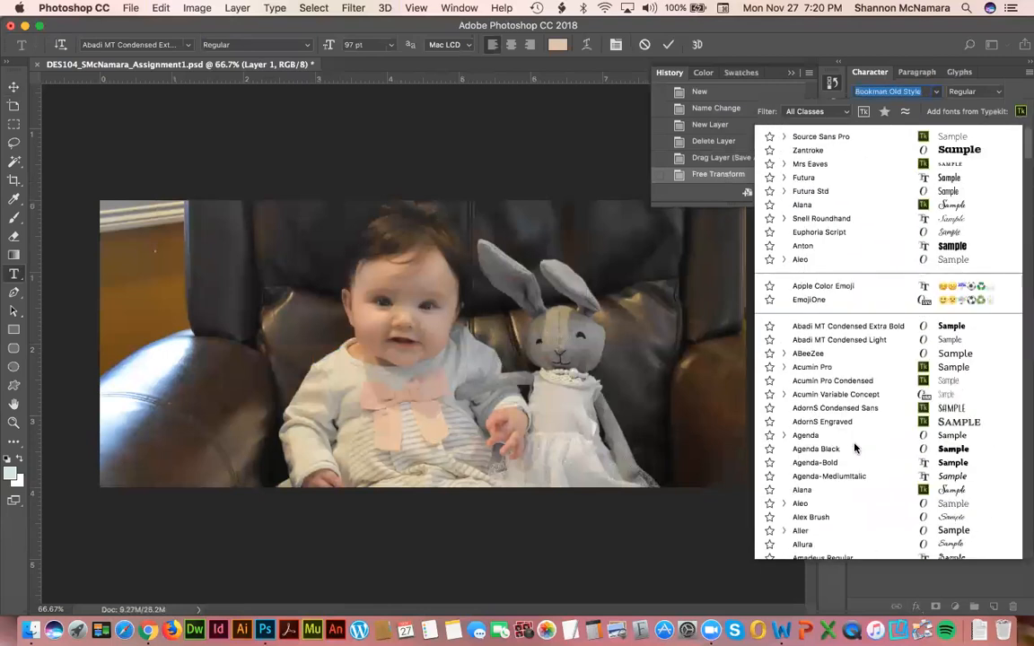
- Filter the font list to Typekit fonts, clear the filter, and open the Typekit website to add fonts
left_click(864, 111)
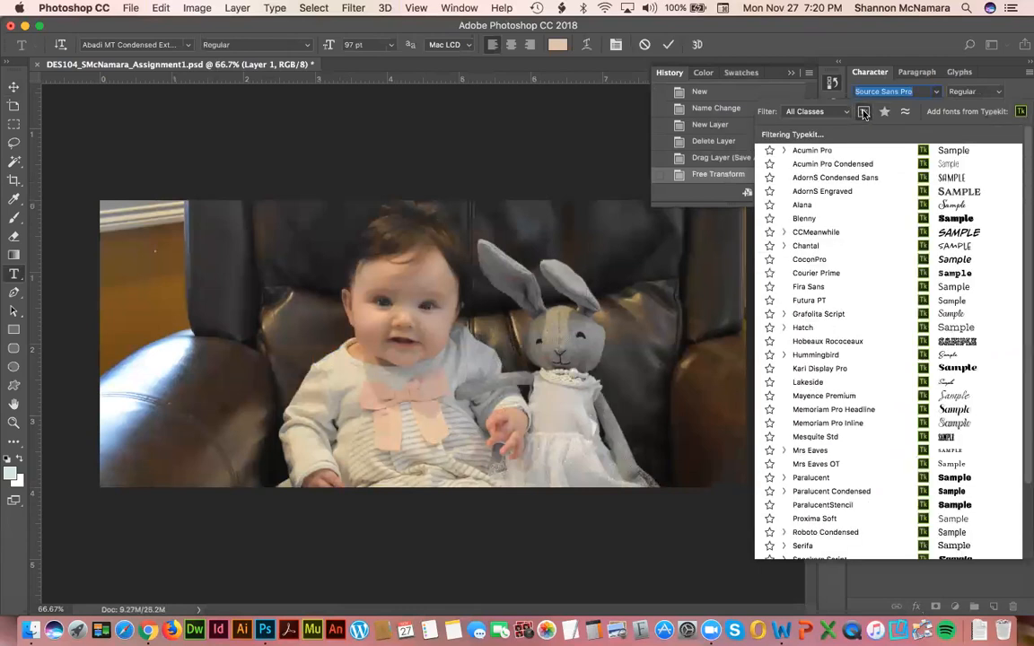
left_click(864, 112)
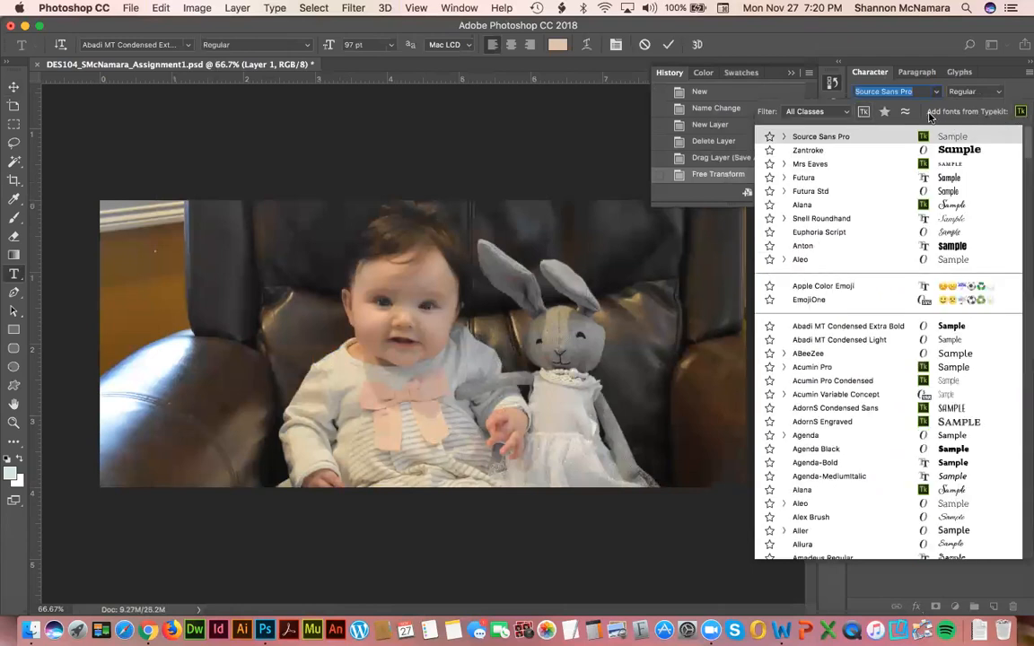
left_click(1023, 112)
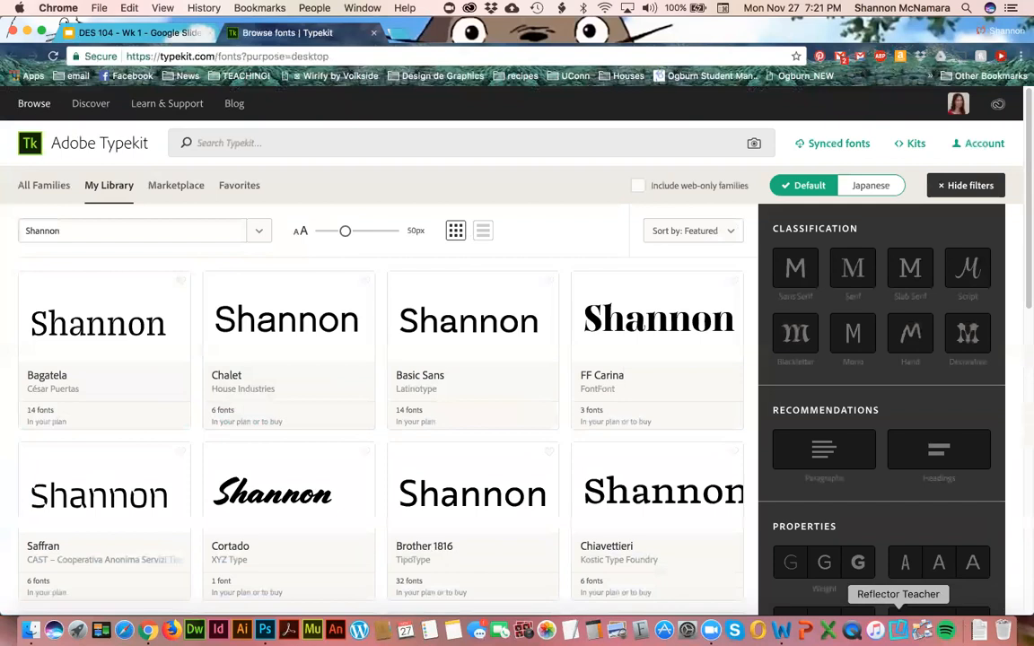
- In the Google Slides deck, replace the text in the grey box on slide 17 with "5 Minute Break!"
left_click(714, 631)
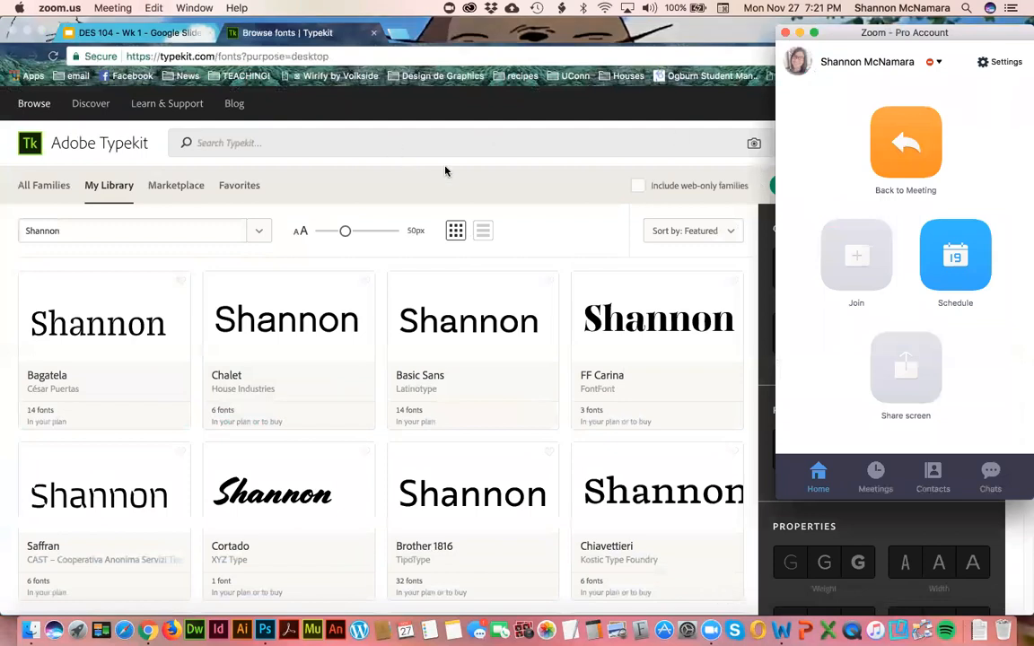
left_click(578, 40)
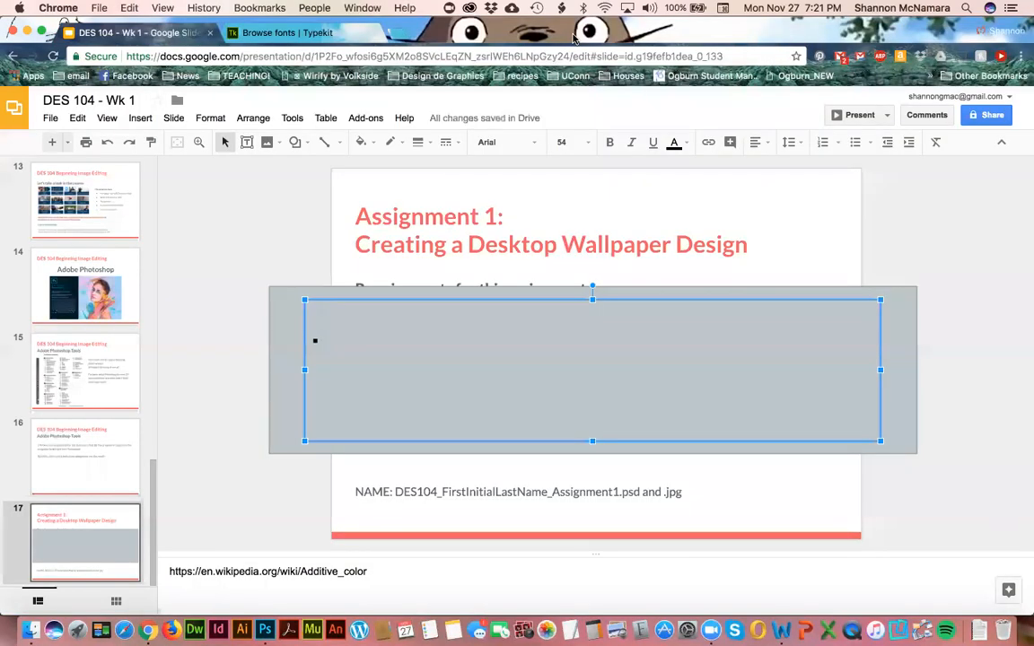
double_click(366, 337)
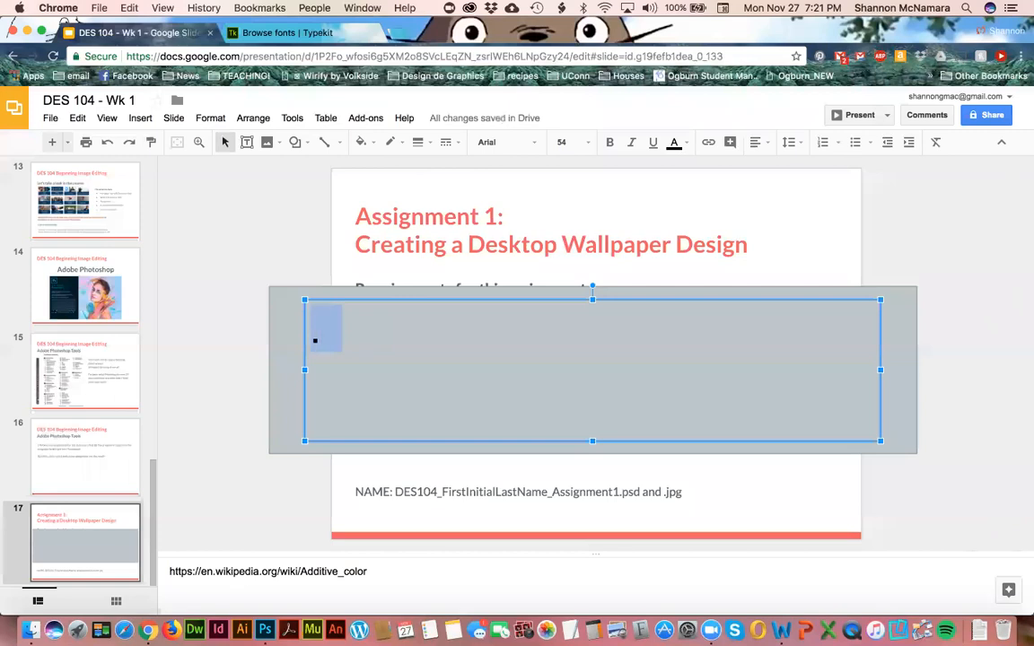
type("5 Minute Break!")
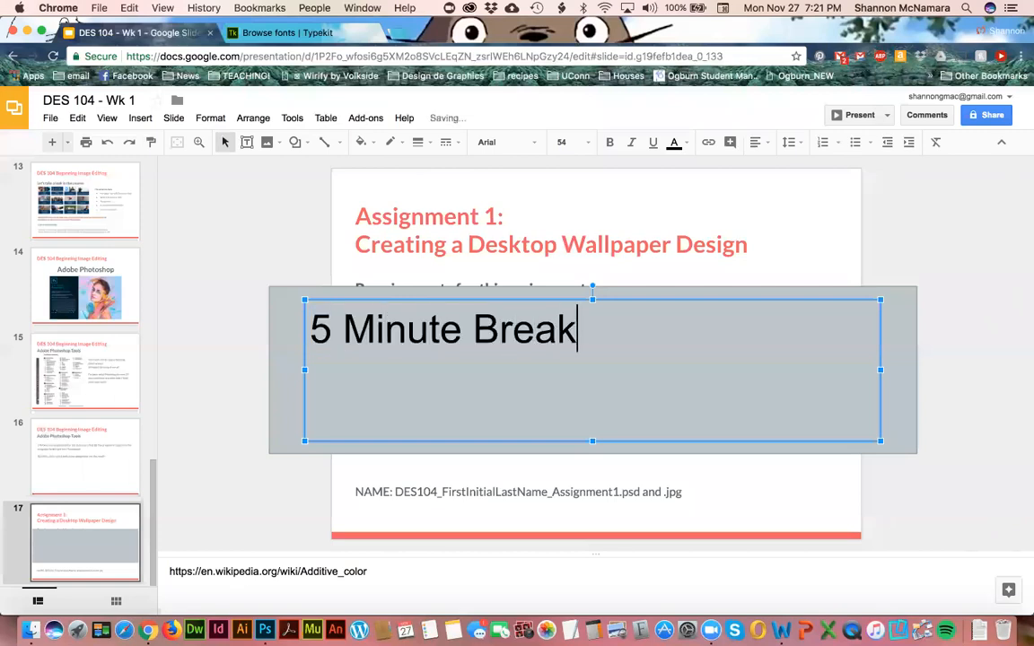
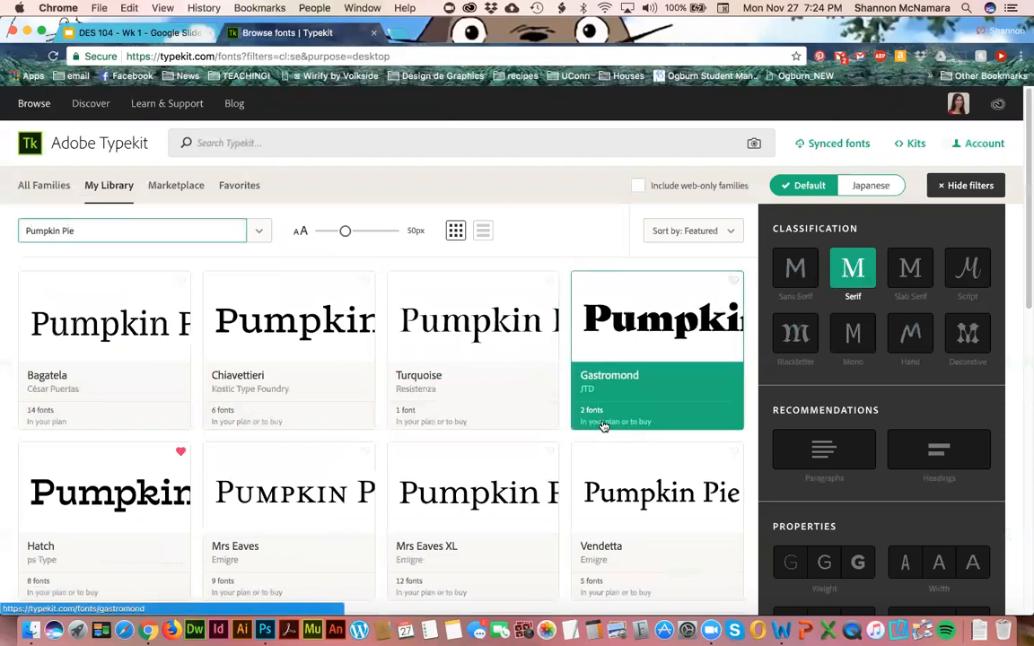
- Browse the serif fonts on Typekit and examine the styles in the Hatch family
scroll(604, 429, "down", 1)
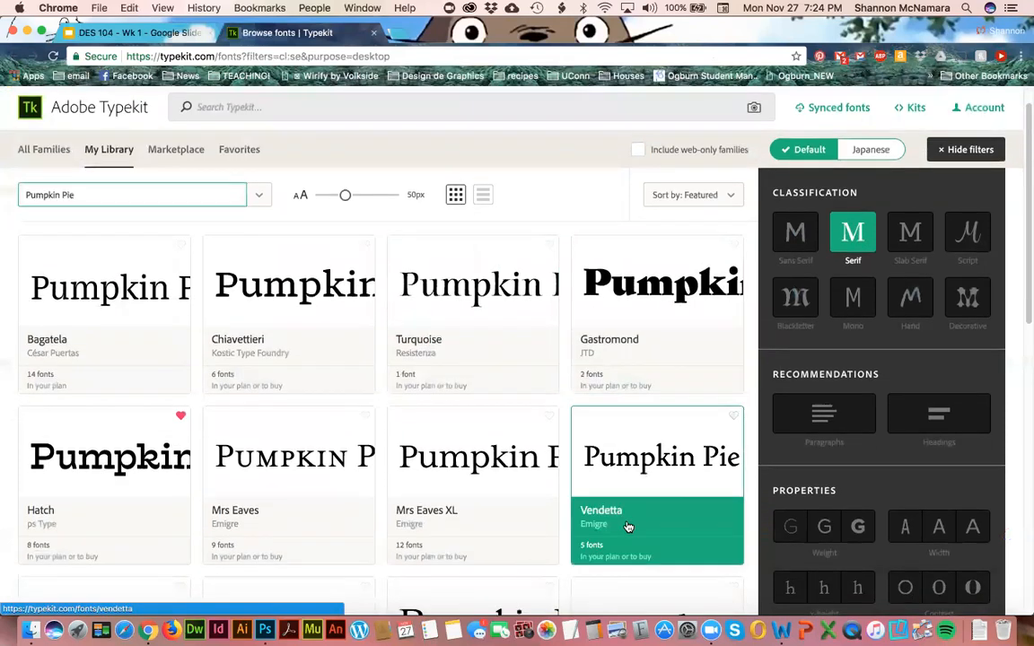
scroll(620, 523, "down", 1)
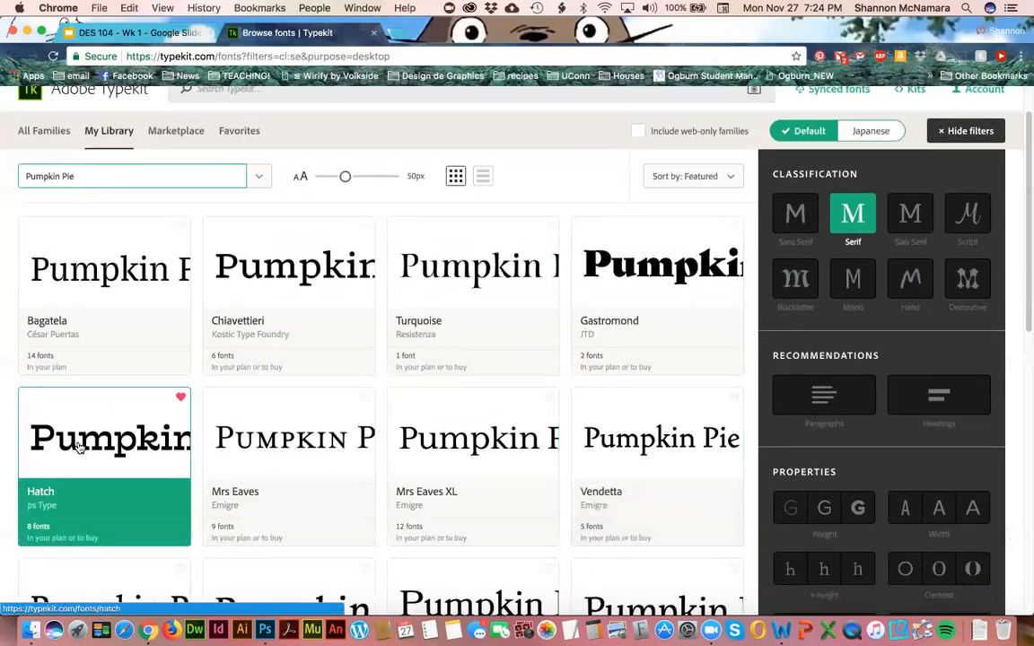
left_click(69, 500)
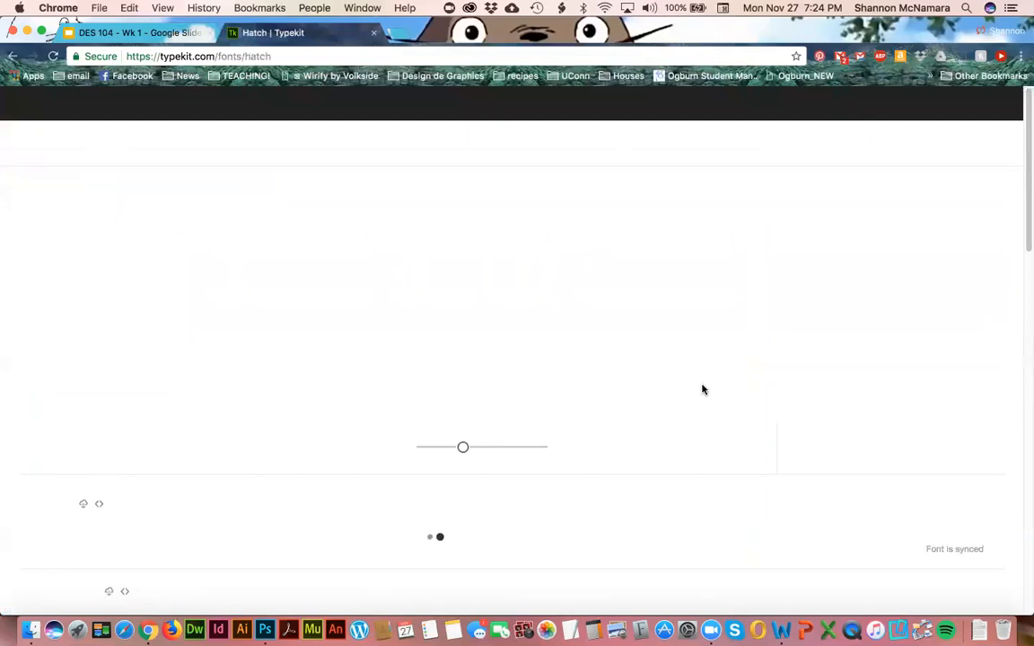
scroll(365, 432, "down", 4)
scroll(365, 432, "up", 4)
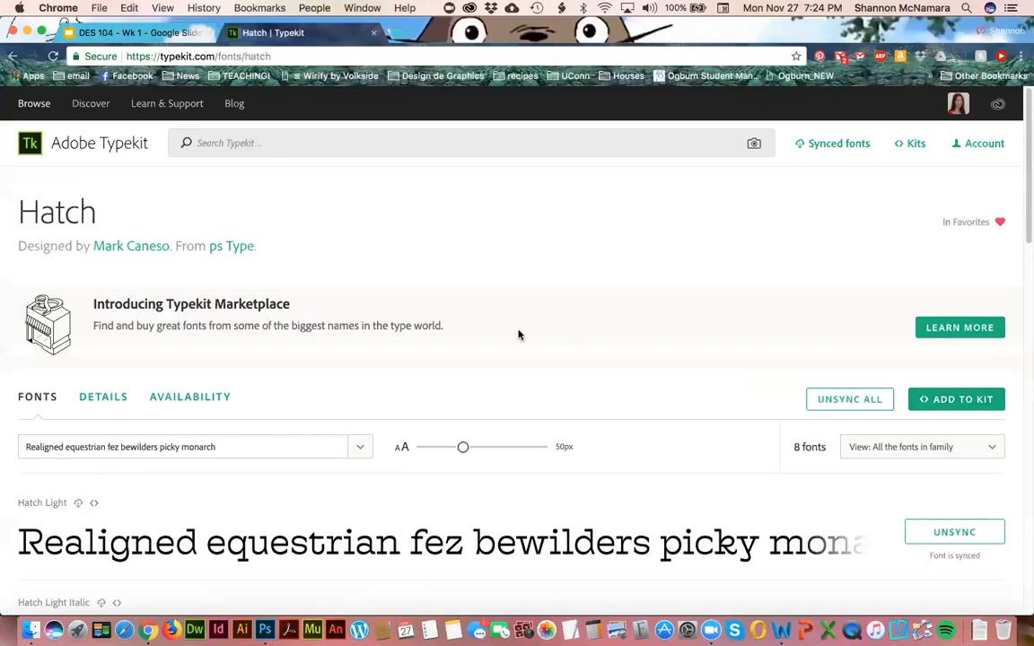
- Open Adobe Creative Cloud and review the list of fonts synced from Typekit
left_click(449, 8)
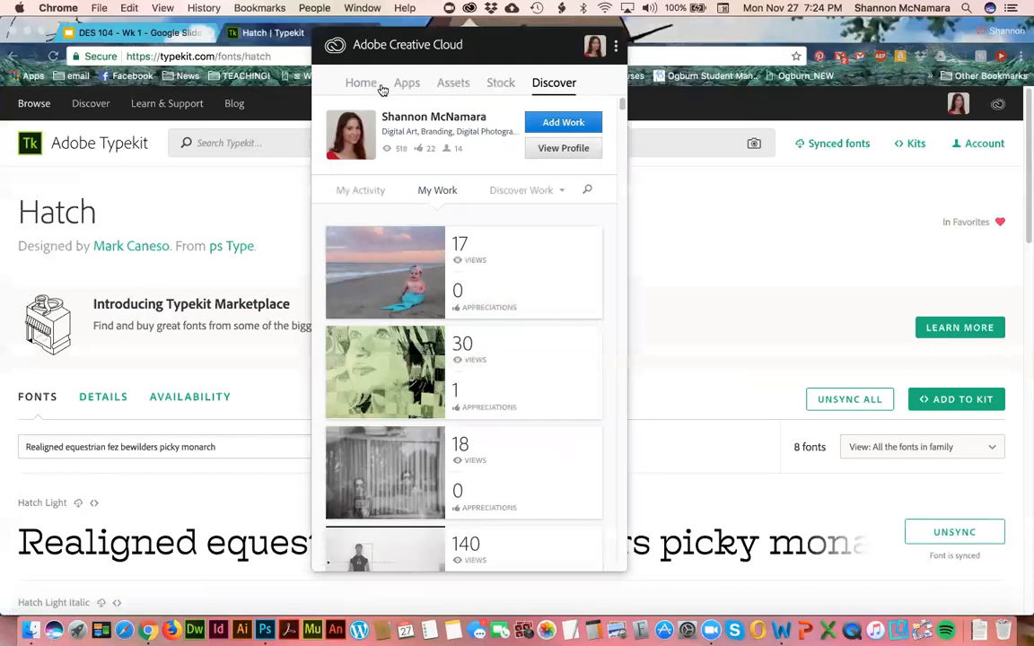
left_click(451, 85)
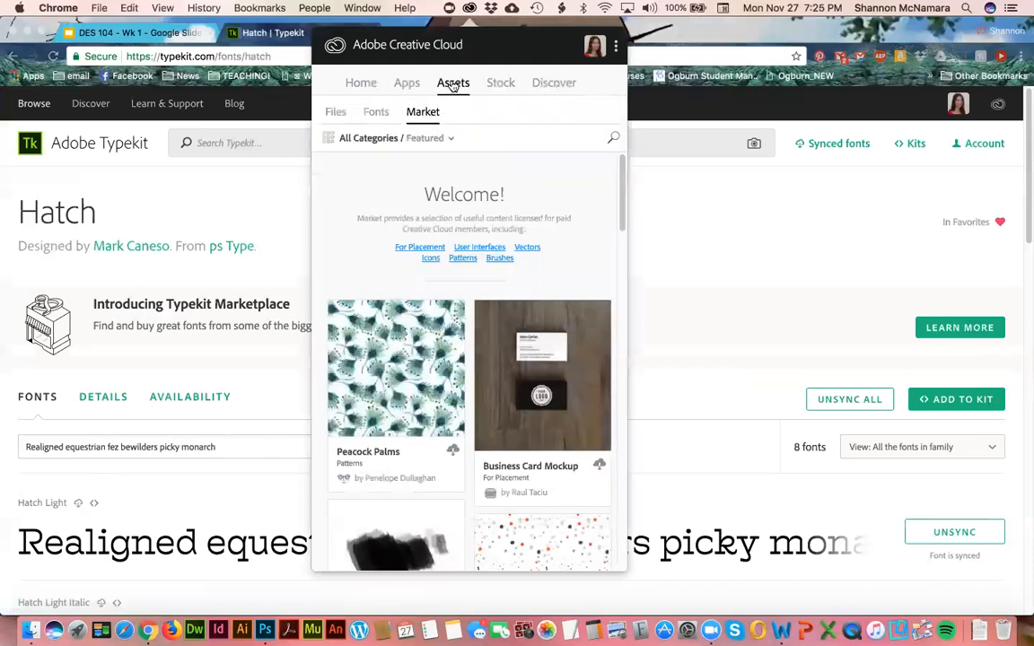
left_click(376, 112)
scroll(467, 286, "down", 5)
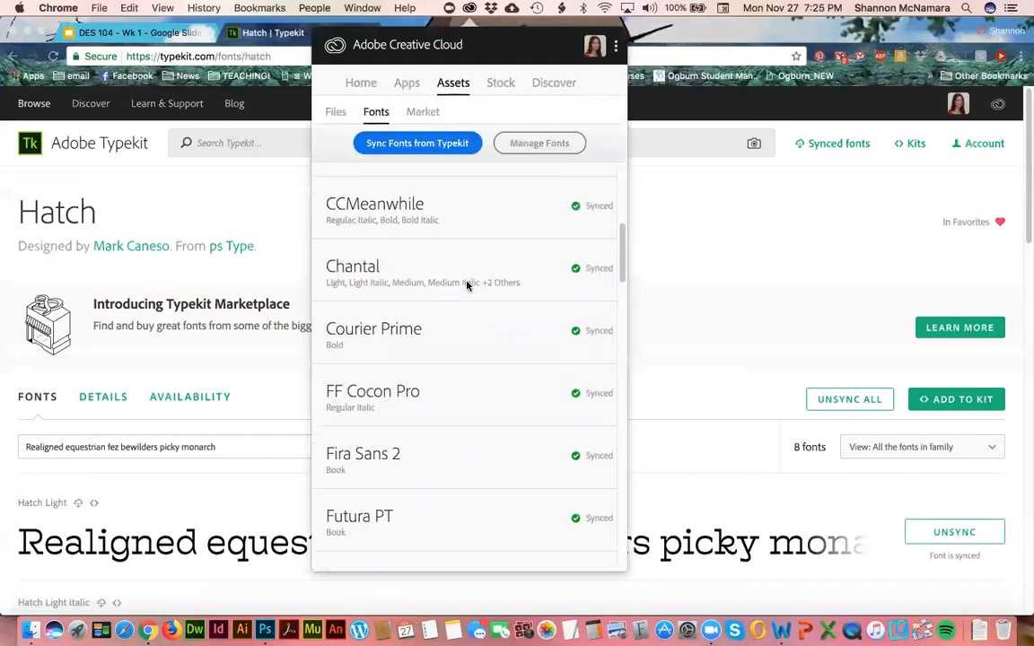
- Return to Photoshop, search the fonts for "Hatch", and set the text layer's font to Hatch Bold
key("super+Tab")
key("super+Tab")
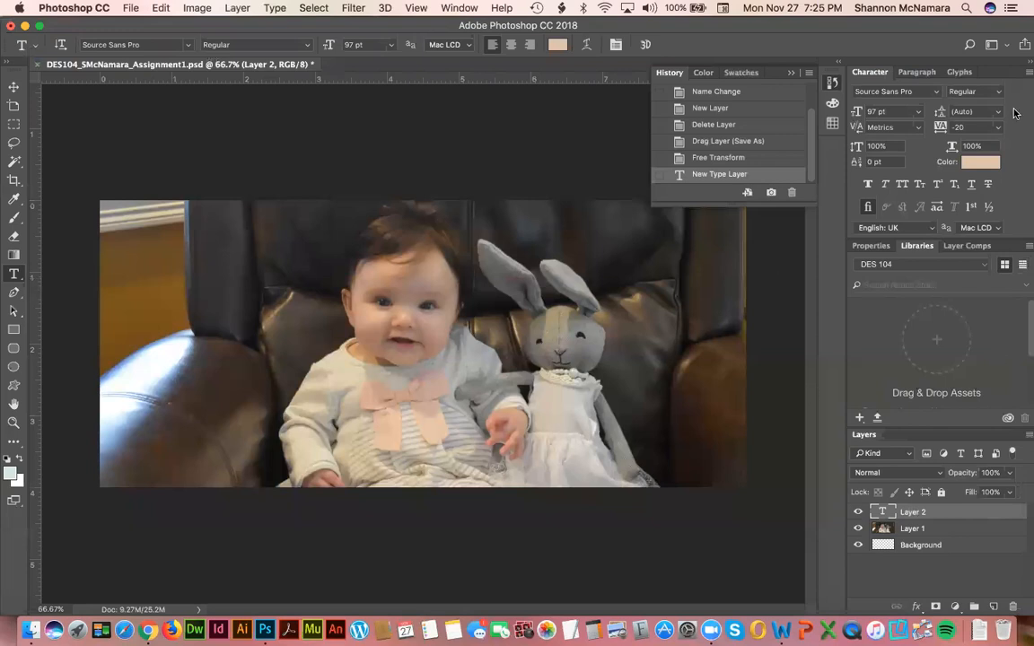
key("super+Tab")
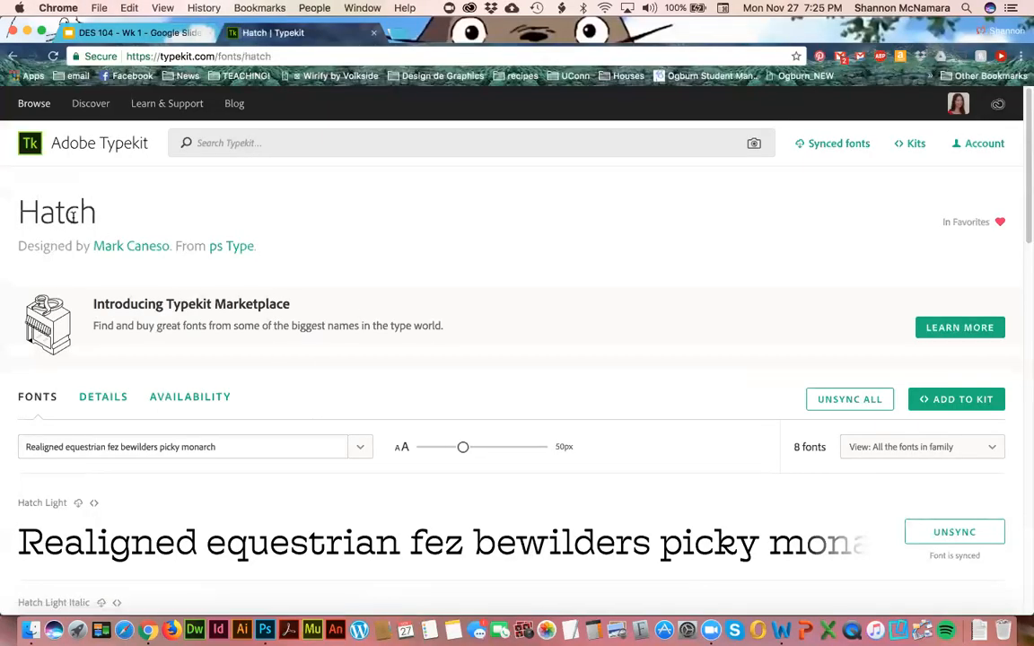
key("super+Tab")
left_click(914, 91)
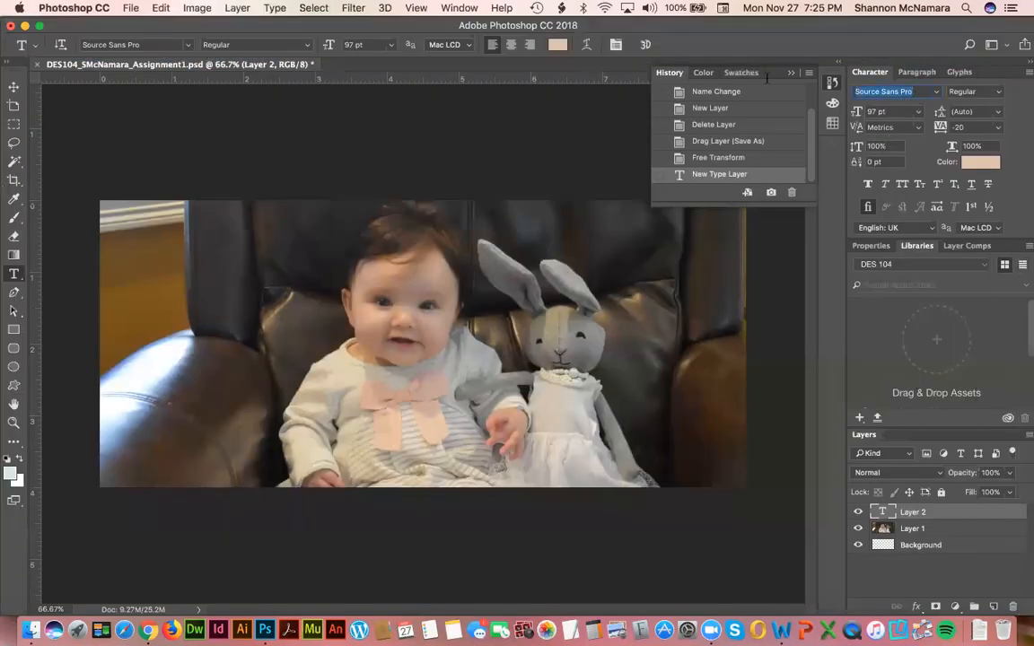
type("Hat")
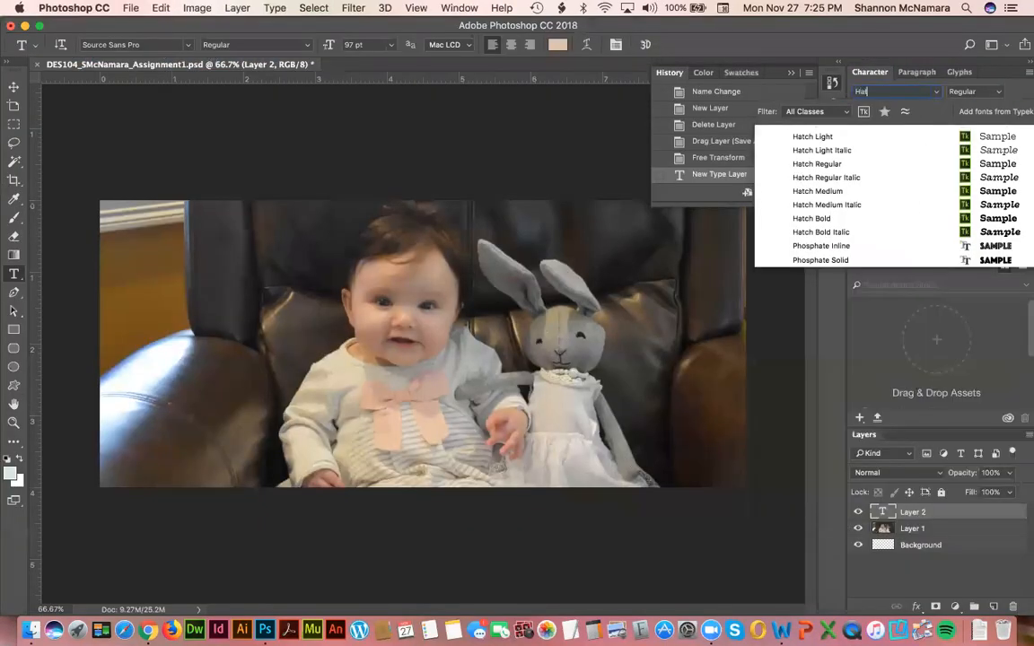
type("ch")
key("Down")
key("Down")
key("Down")
key("Down")
key("Down")
key("Down")
key("Down")
key("Down")
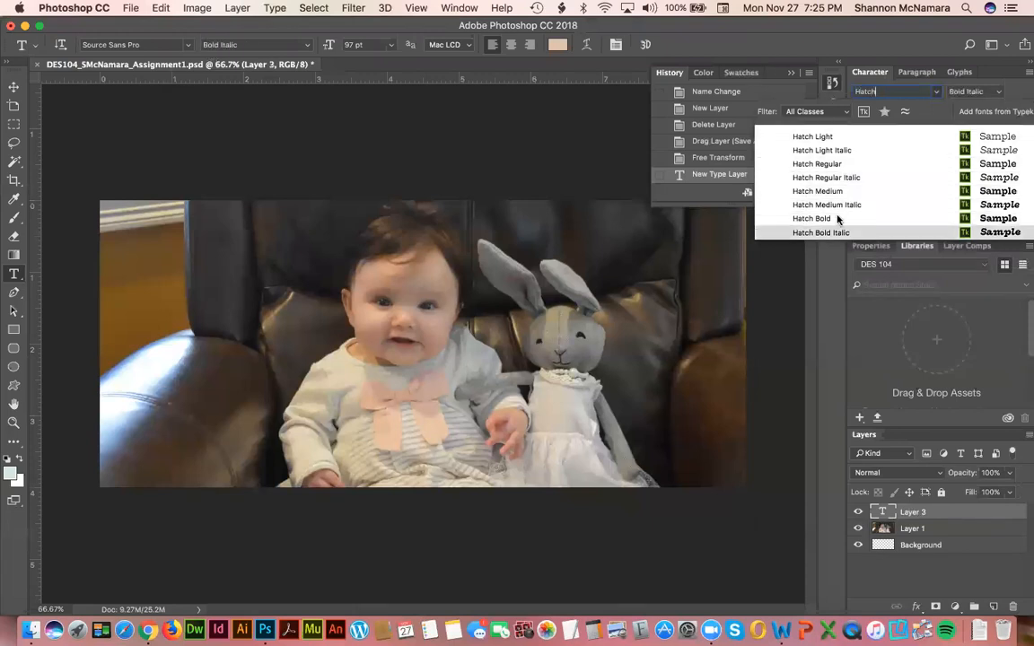
left_click(838, 219)
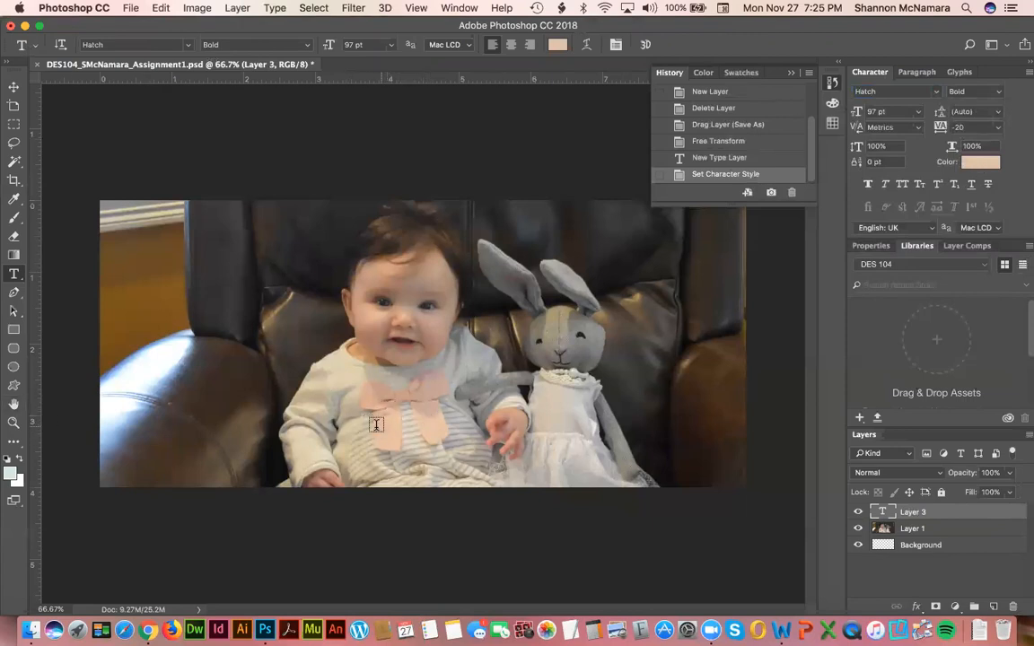
- Set the text colour to the peach tone sampled from the bow on the baby's outfit
left_click(986, 164)
left_click_drag(500, 158, 714, 151)
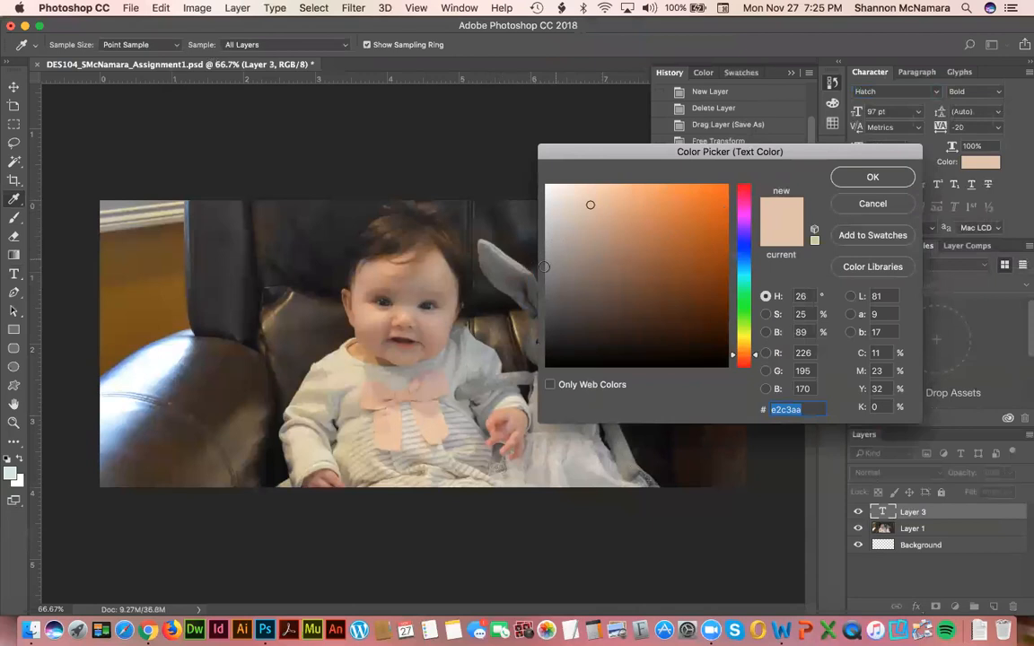
left_click(391, 430)
left_click(887, 176)
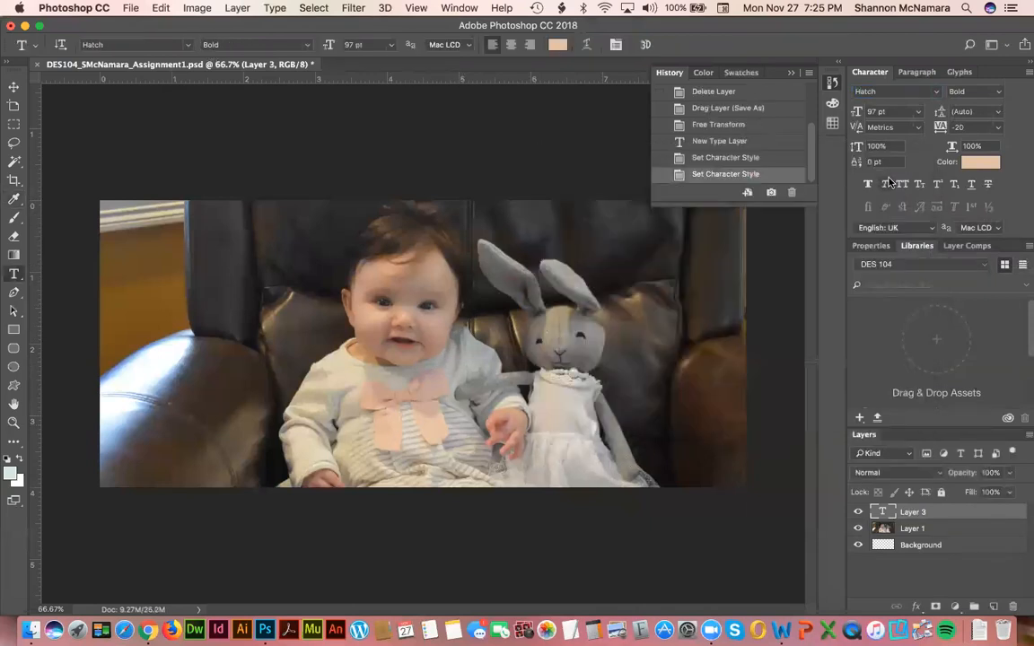
- Add a new line of text reading "Pumpkin' Pie" near the upper-left part of the photo
left_click(149, 252)
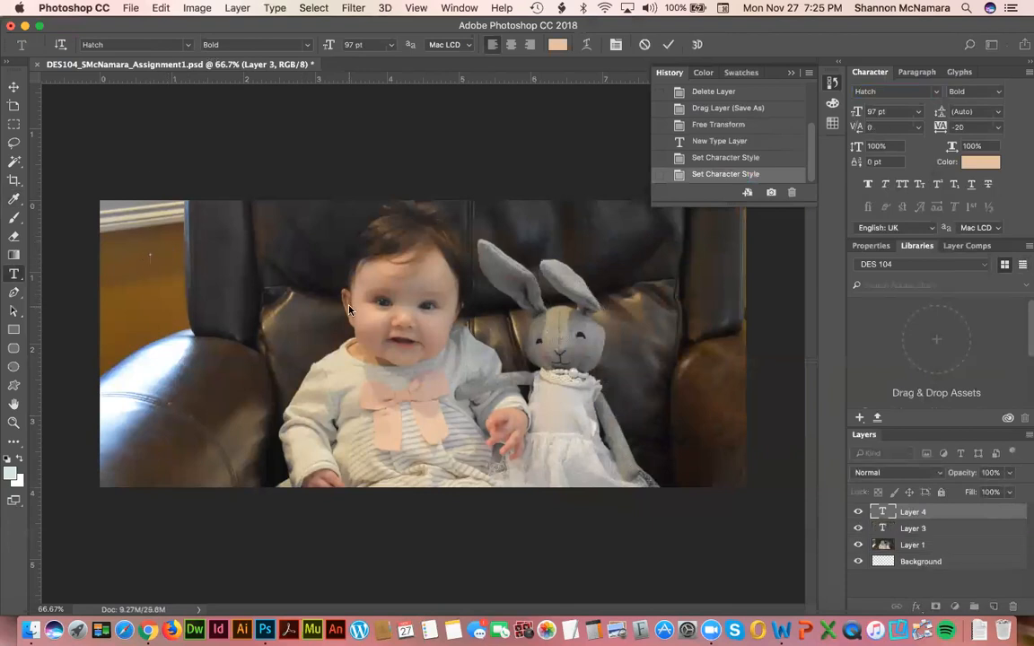
type("P")
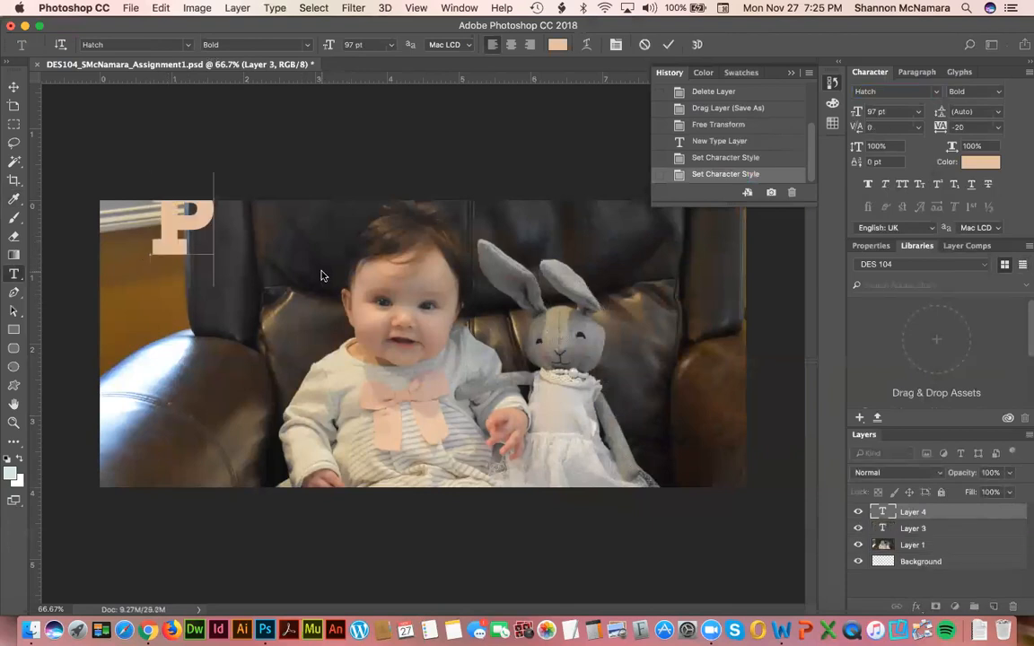
type("umpkin' Pie")
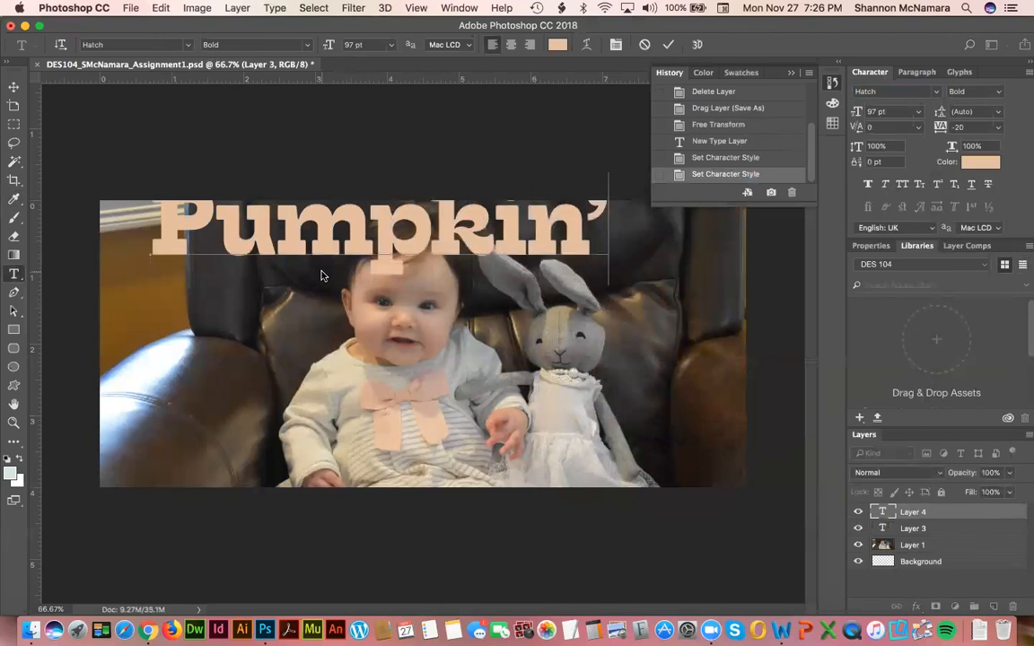
- Reduce the "Pumpkin' Pie" text to 80 pt and move it left and slightly down, inside the canvas edge
key("super+a")
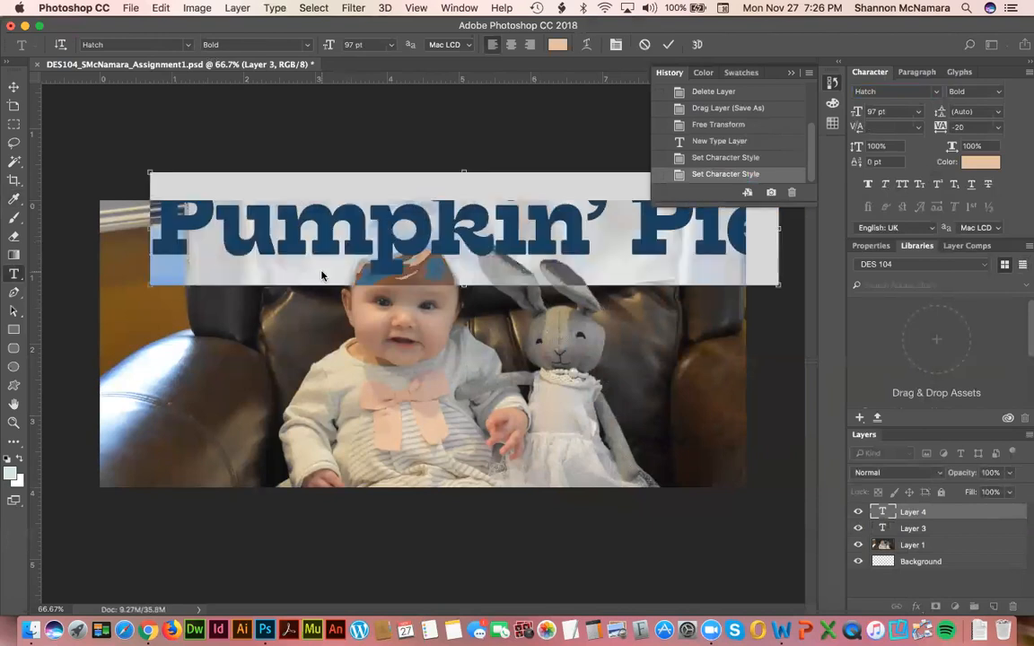
key("super+shift+comma")
key("super+shift+comma")
key("super+shift+comma")
key("super+shift+comma")
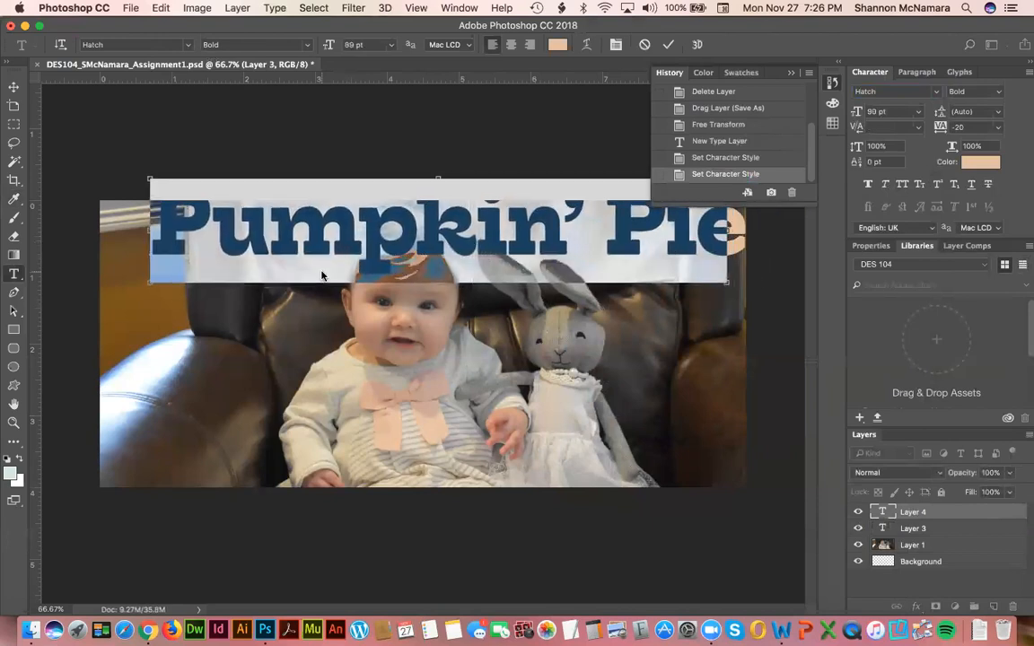
key("super+shift+comma")
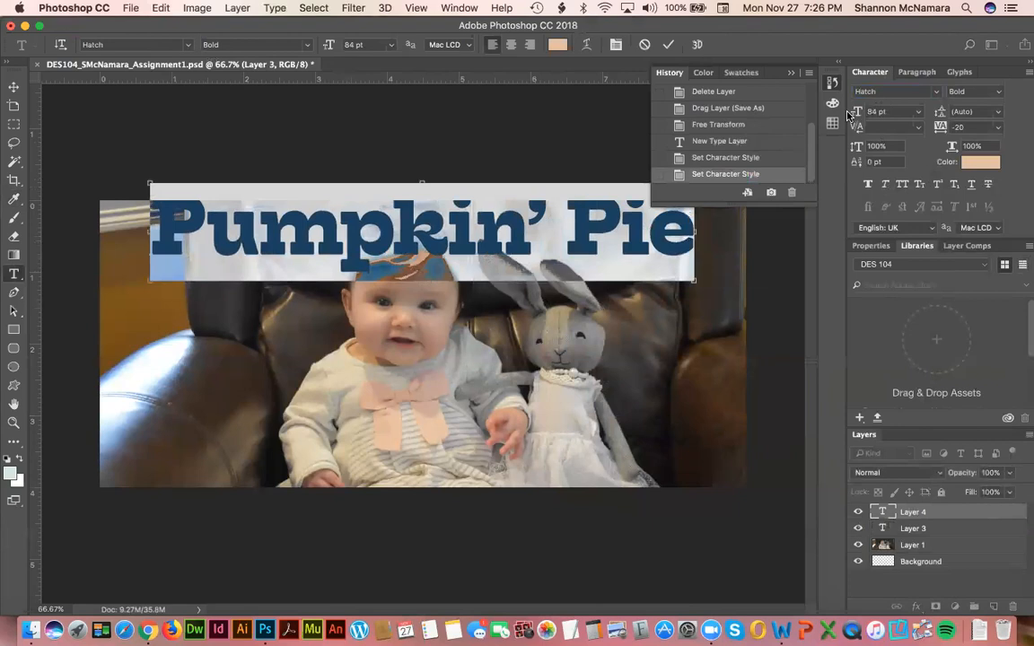
key("super+shift+comma")
key("super+shift+comma")
key("super+shift+comma")
key("super+shift+comma")
key("super+shift+comma")
key("super+shift+comma")
key("super+shift+comma")
key("super+shift+comma")
key("super+shift+comma")
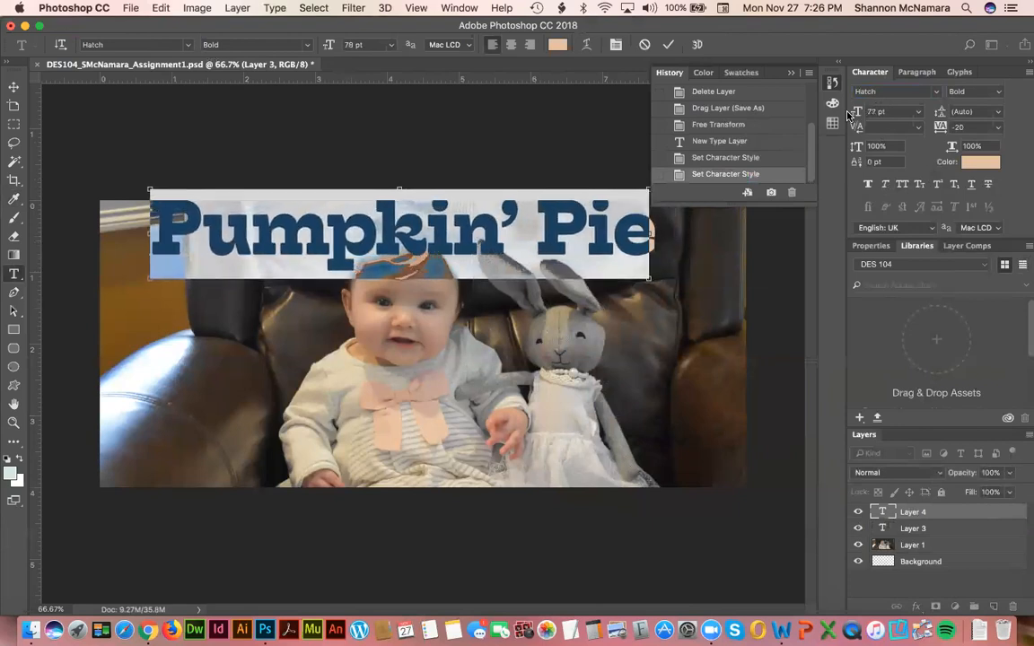
key("super+shift+period")
key("super+shift+period")
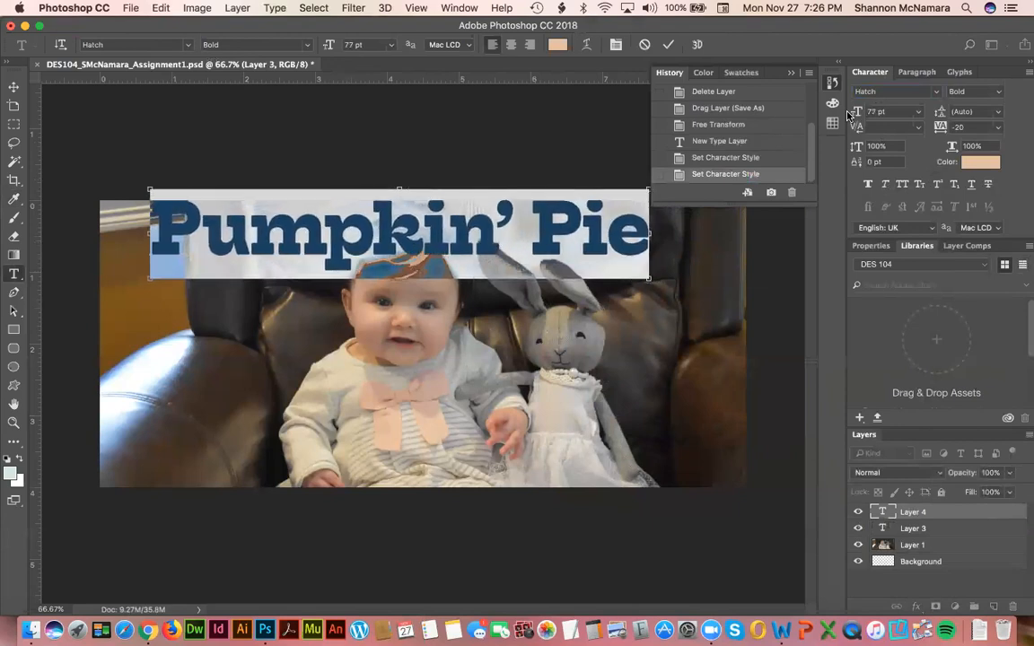
key("super+shift+period")
key("super+shift+period")
key("super+shift+period")
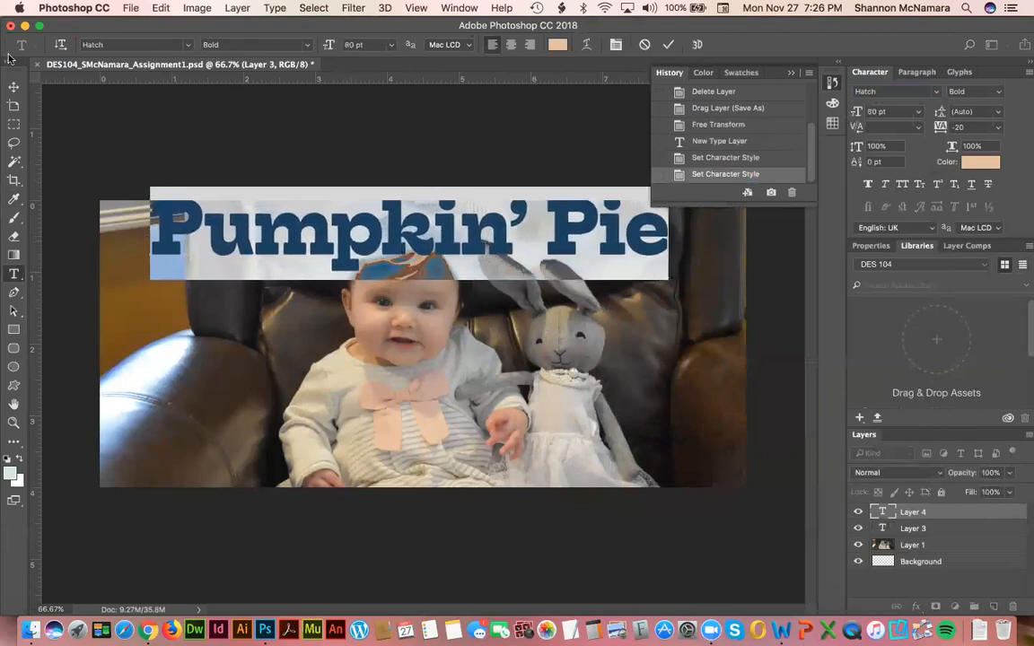
left_click(14, 86)
left_click_drag(272, 231, 231, 242)
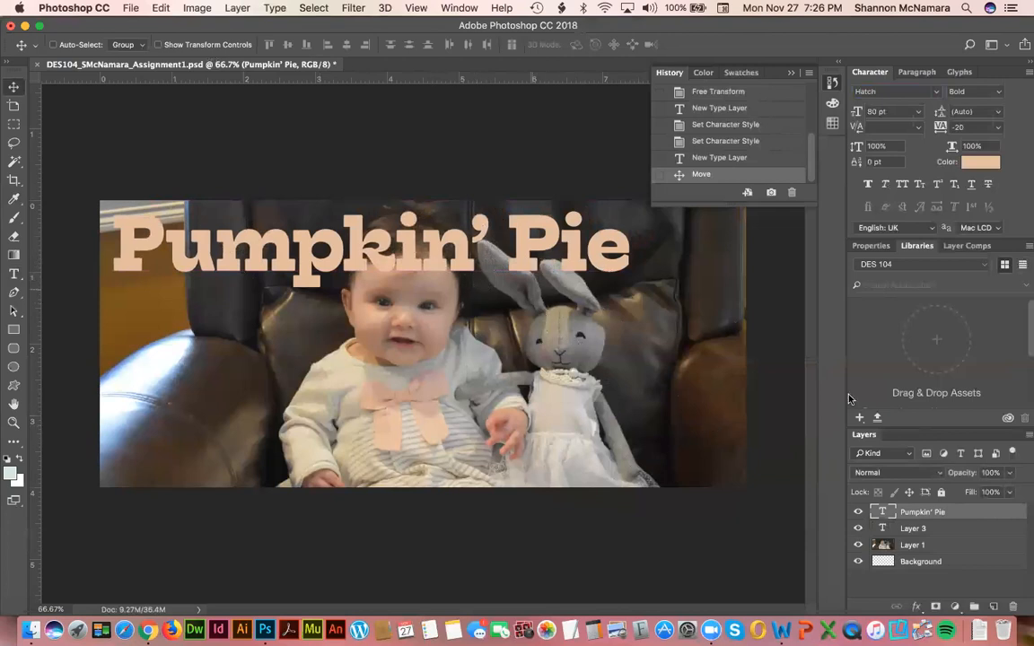
- Reduce the "Pumpkin' Pie" text to 66 pt and move it slightly up toward the canvas's upper edge
left_click(14, 273)
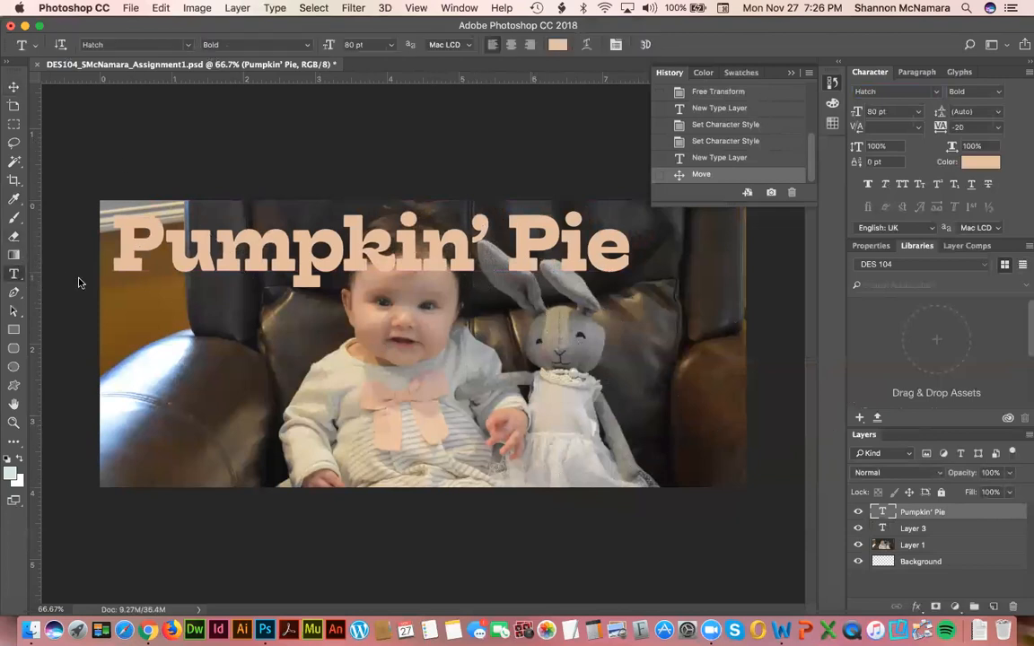
triple_click(175, 258)
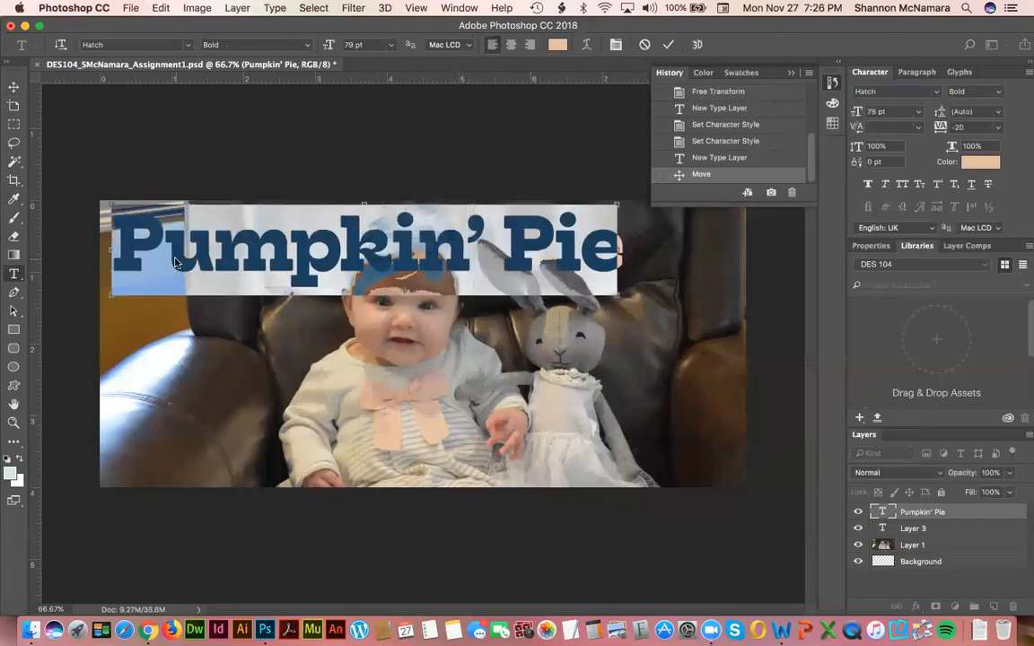
key("super+shift+comma")
key("super+shift+comma")
key("super+shift+comma")
key("super+shift+comma")
key("super+shift+comma")
key("super+shift+comma")
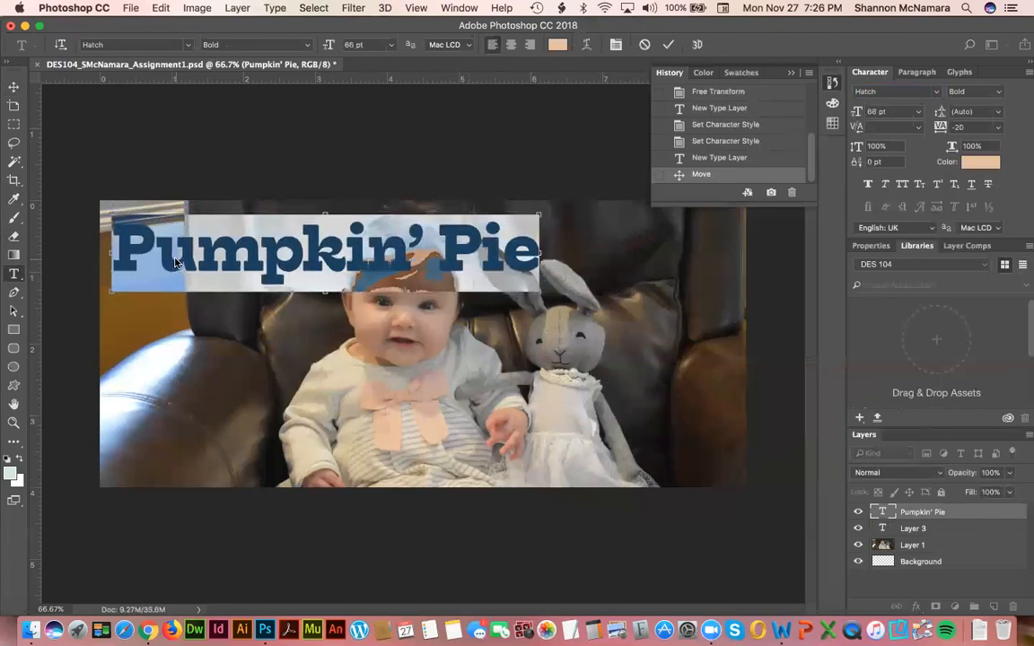
left_click(13, 86)
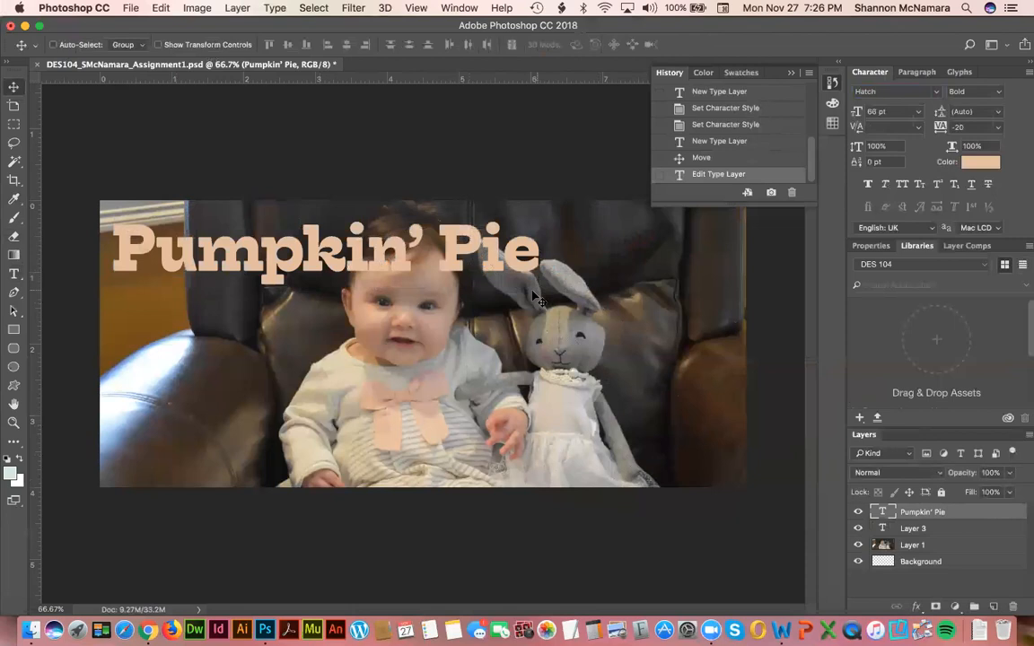
left_click_drag(343, 257, 344, 242)
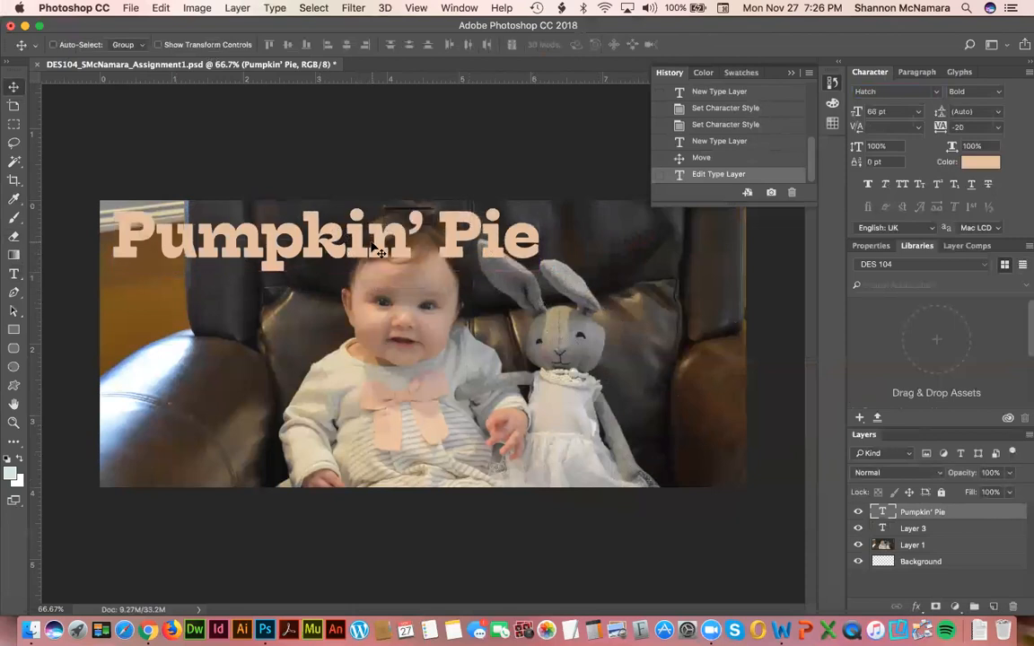
- Try moving the photo on Layer 1 down and to the right, and undo both moves
left_click(925, 548)
left_click_drag(452, 318, 450, 350)
left_click_drag(335, 242, 419, 243)
key("alt+super+z")
key("alt+super+z")
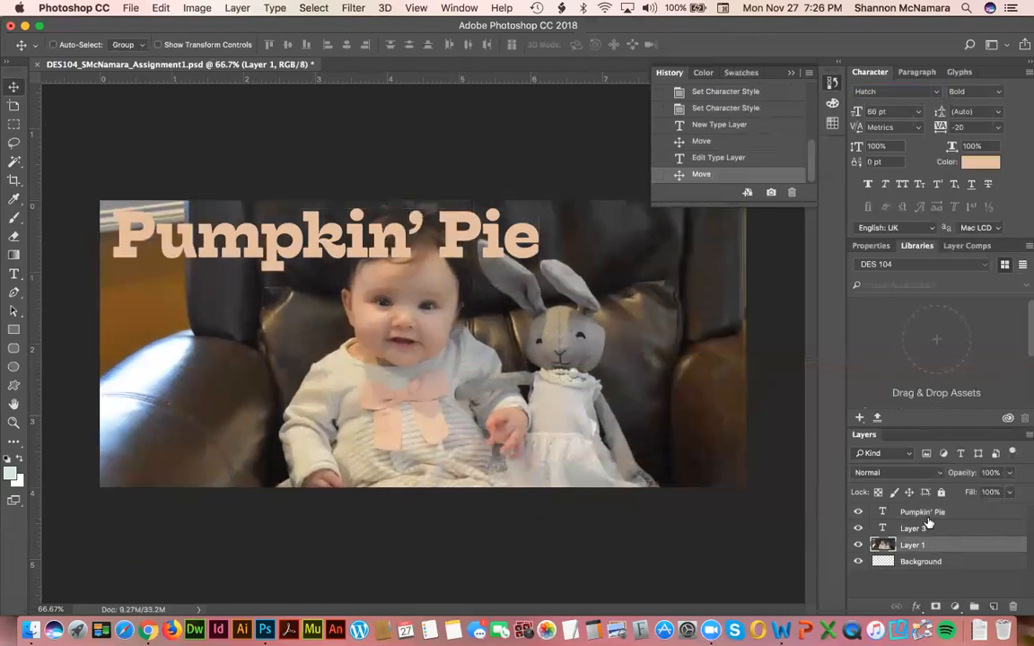
- Move the Pumpkin' Pie title farther right across the upper part of the photo
key("alt+period")
left_click_drag(392, 252, 434, 258)
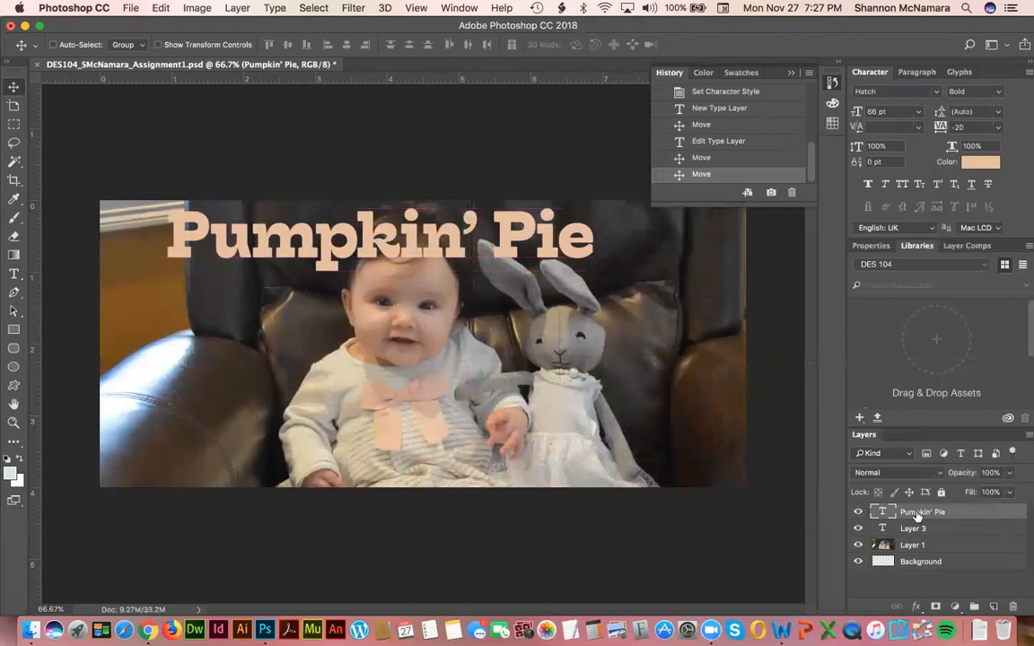
- Rename the photo layer, Layer 1, as Baby
left_click(880, 530)
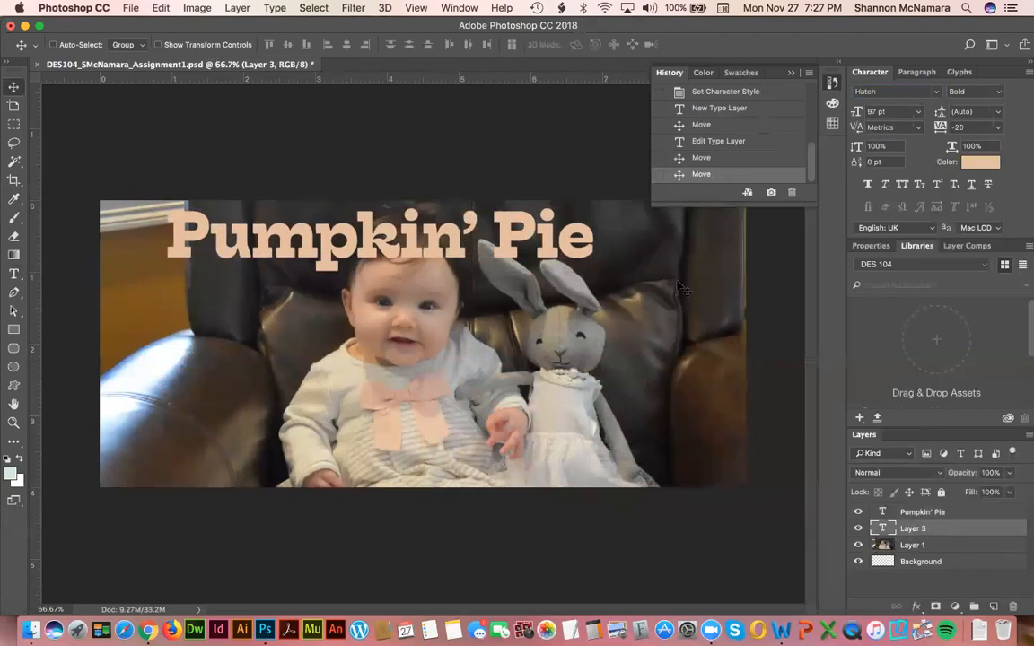
double_click(912, 545)
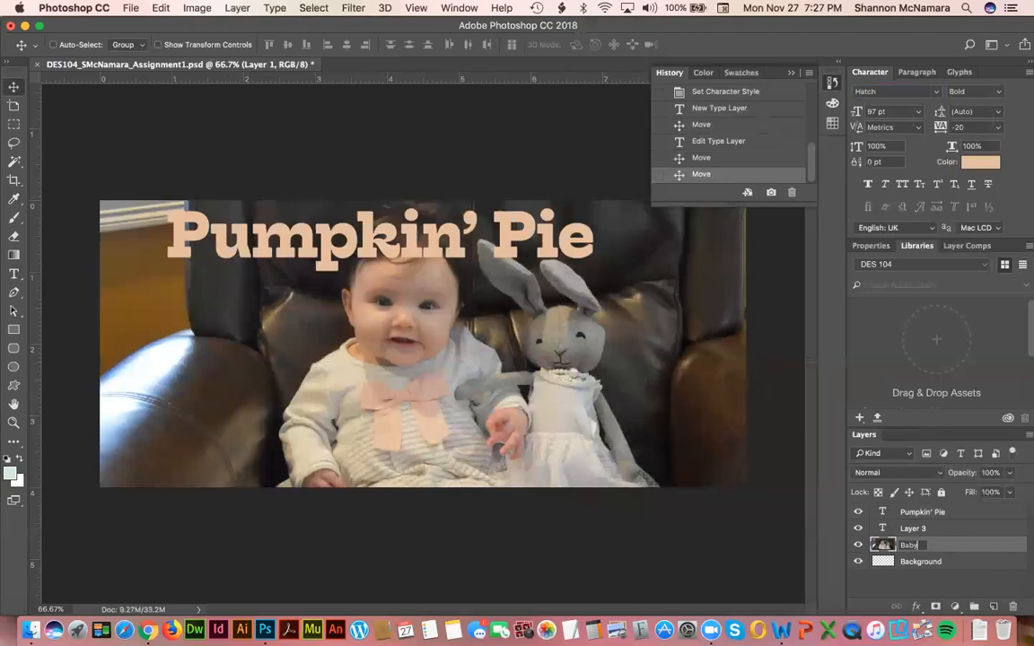
key("Return")
- Delete the unused text layer named Layer 3
left_click(875, 531)
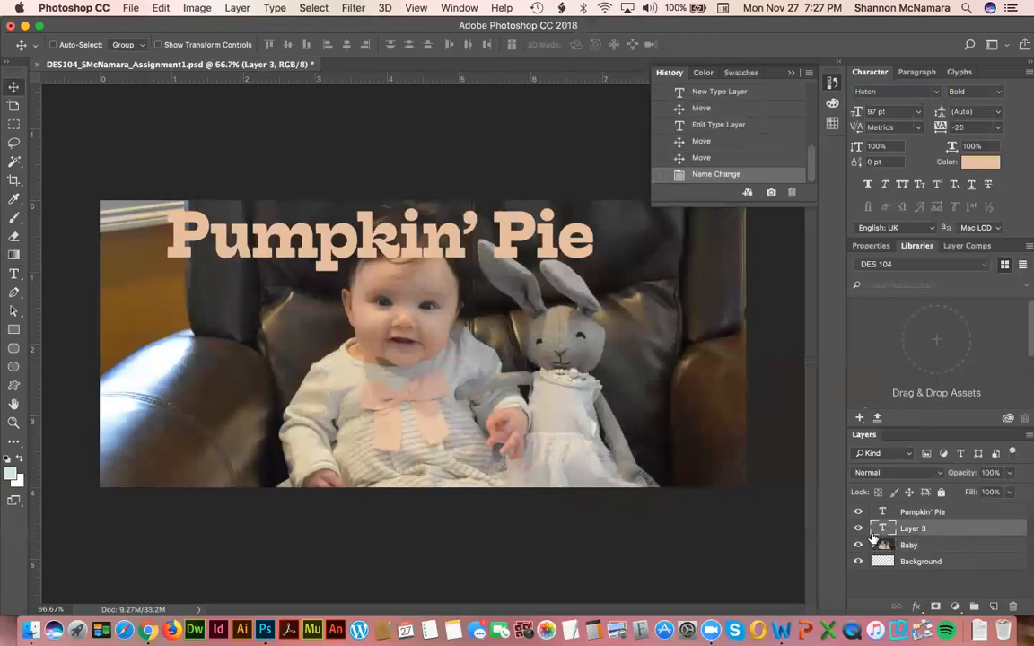
double_click(883, 529)
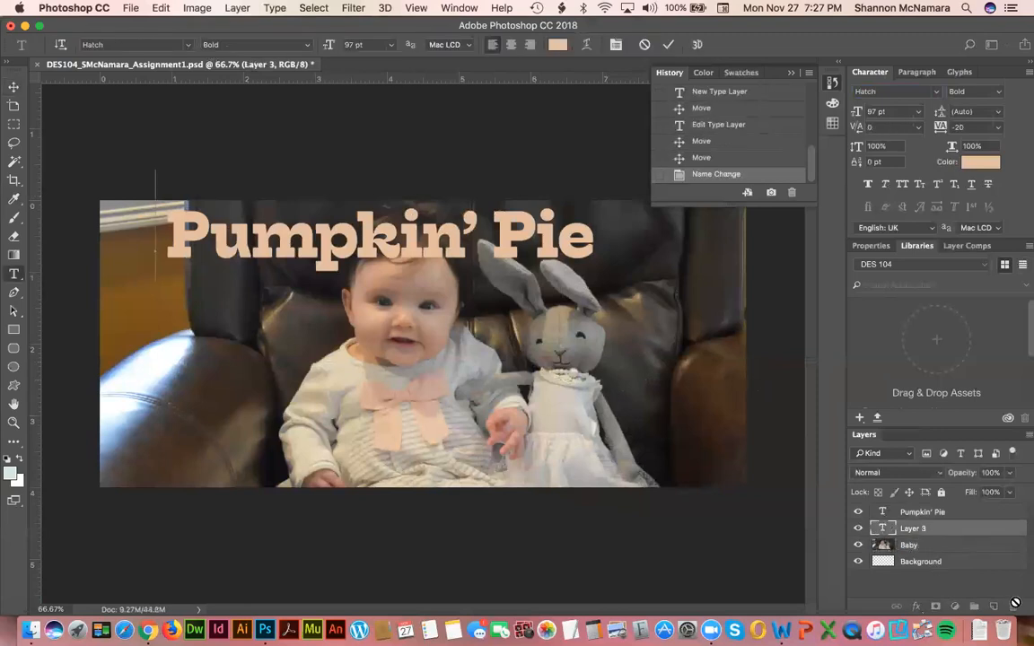
left_click(946, 535)
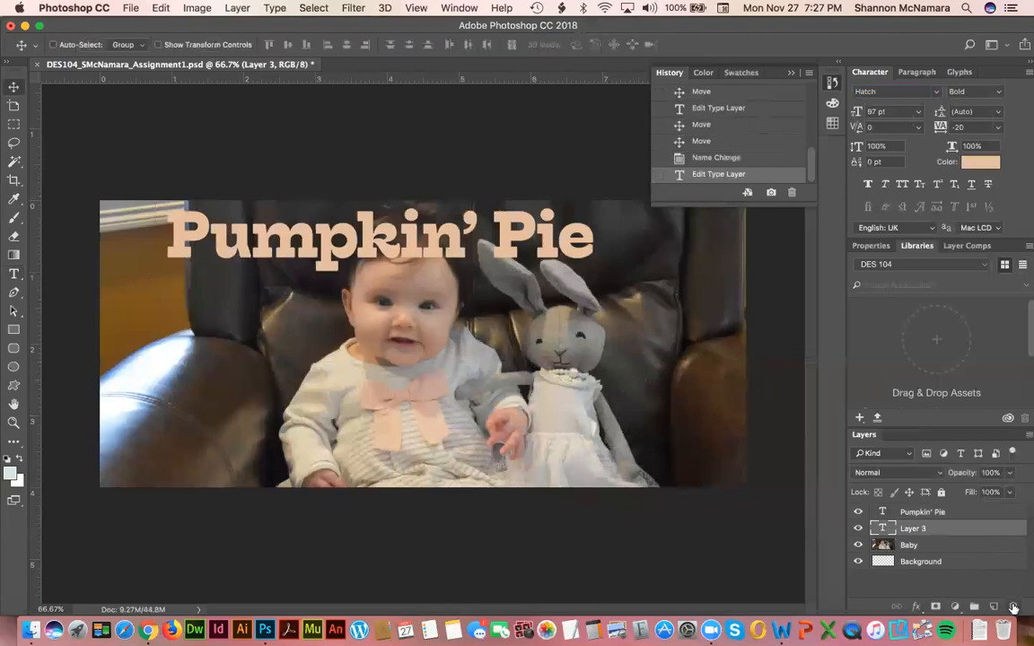
left_click(1013, 607)
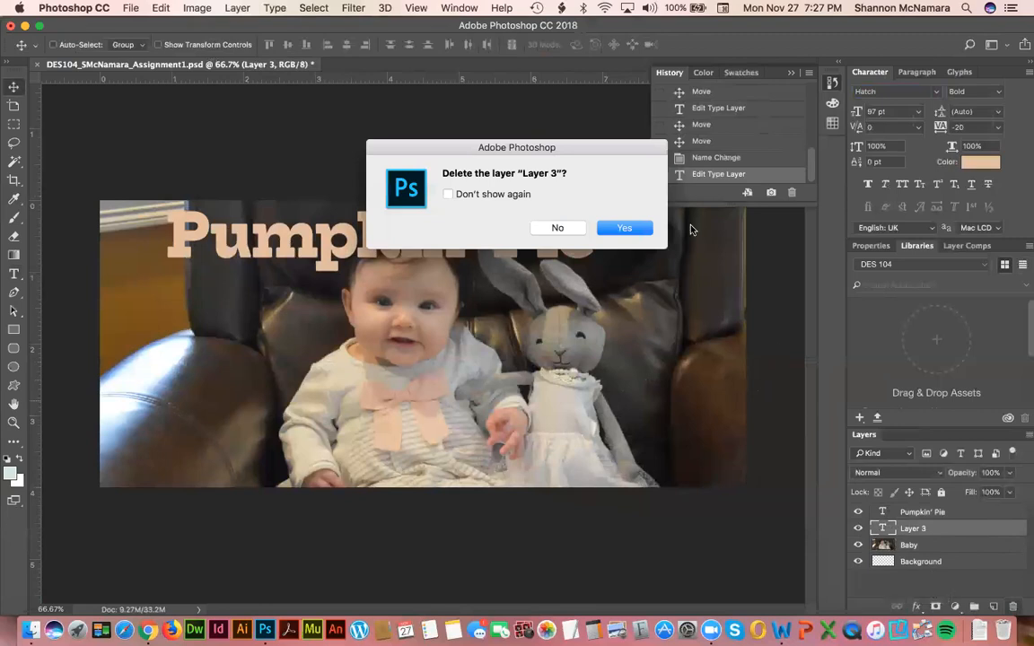
left_click(623, 227)
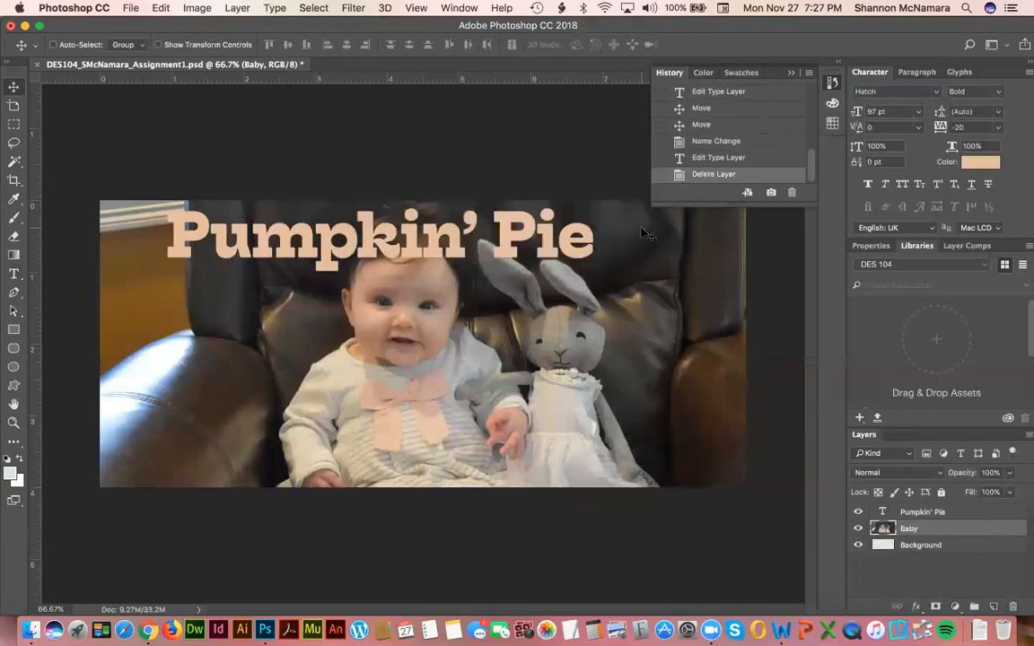
- Duplicate the Pumpkin' Pie text layer and rasterize the type of the copy
left_click(936, 513)
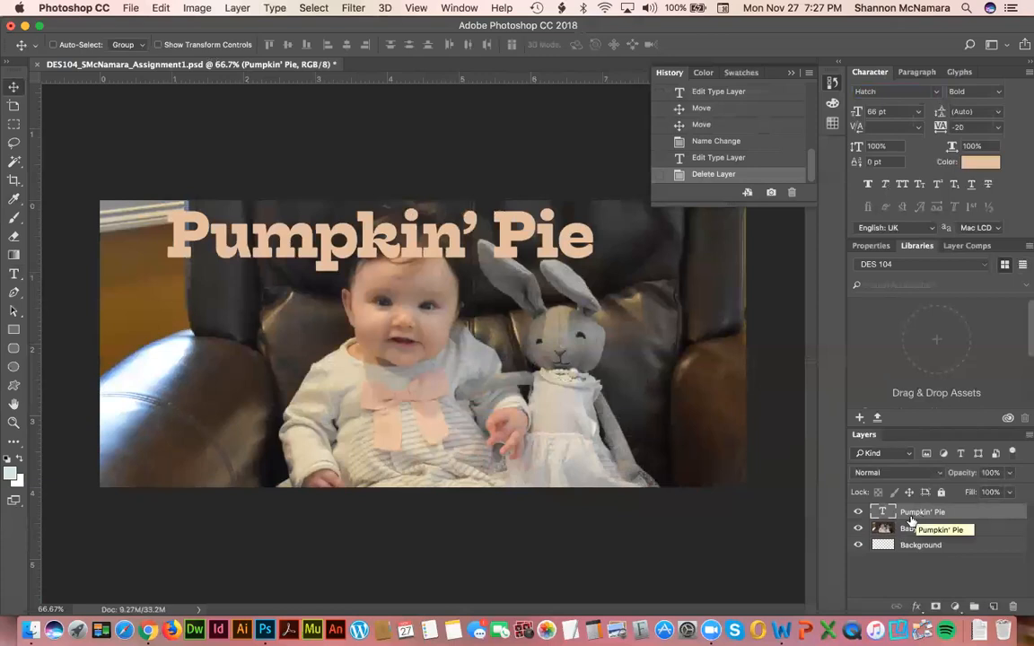
left_click_drag(916, 516, 993, 607)
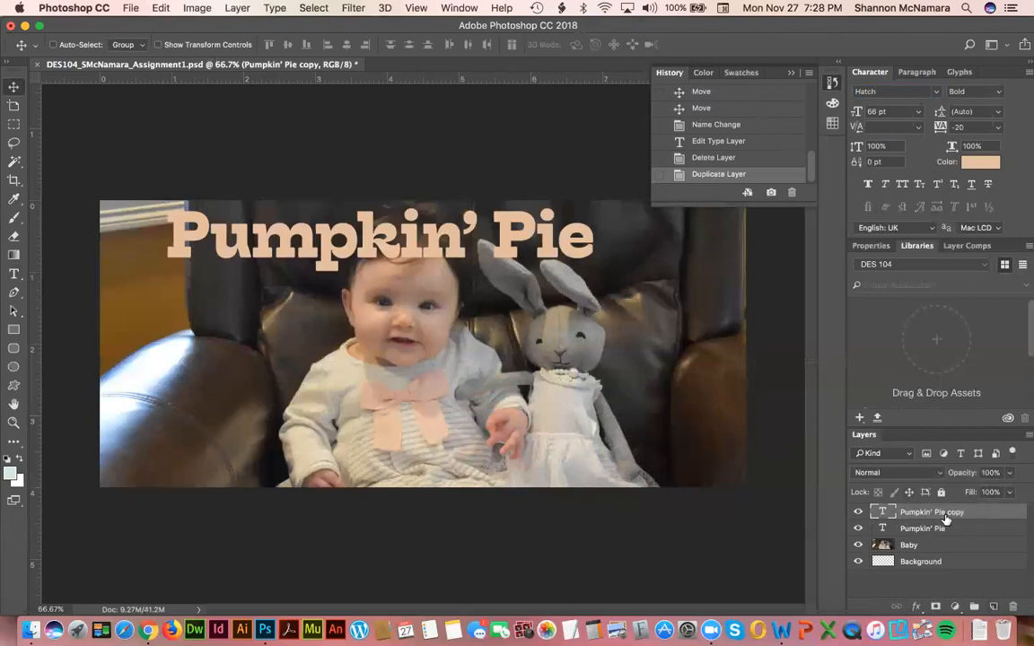
left_click(161, 8)
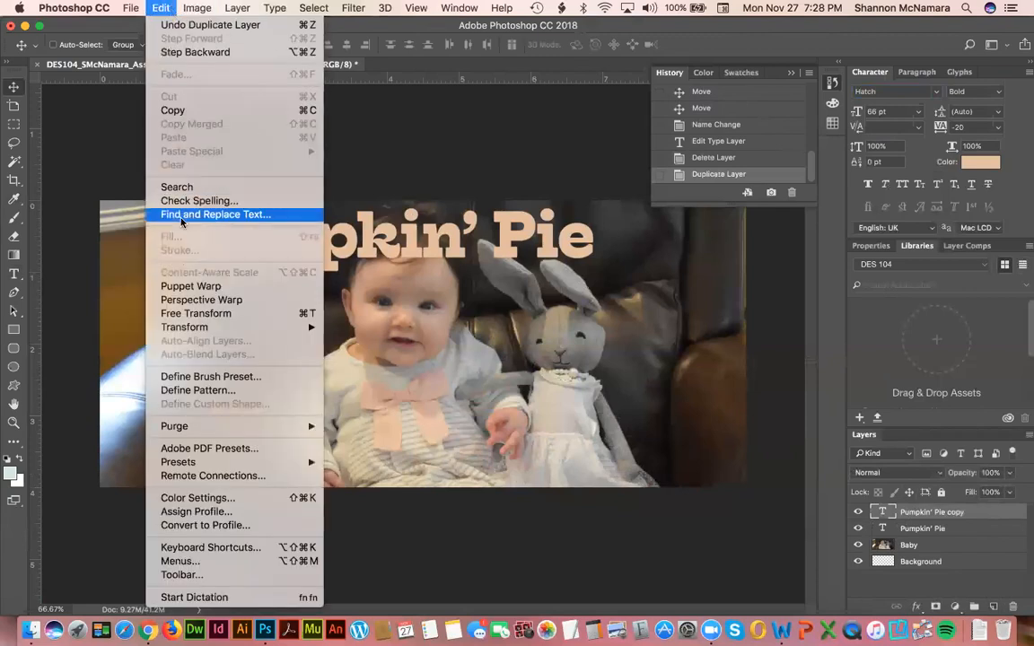
mouse_move(136, 8)
mouse_move(170, 8)
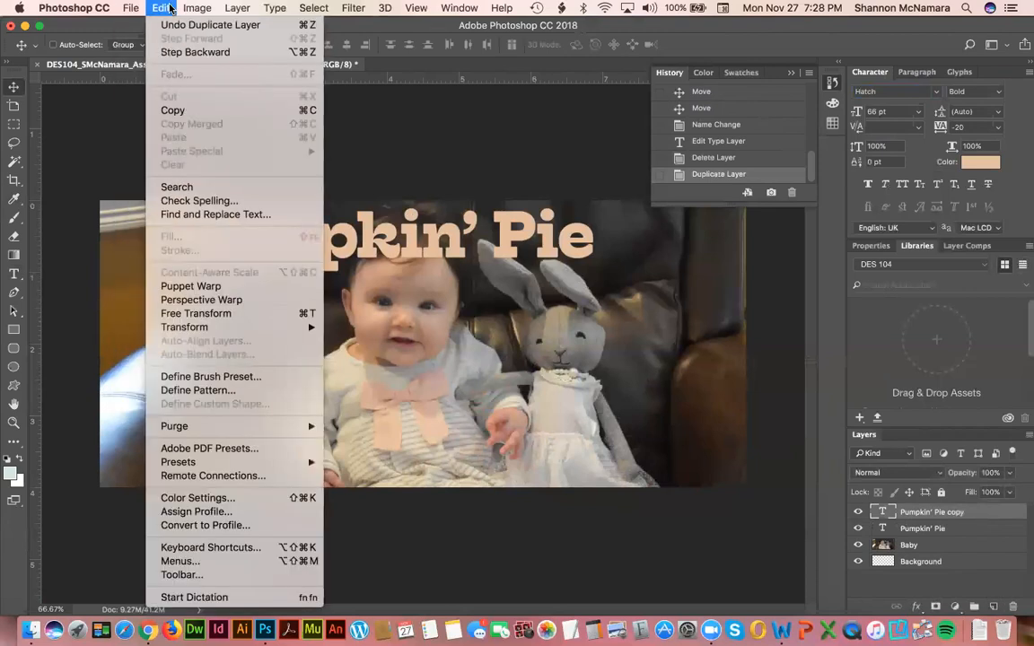
mouse_move(242, 8)
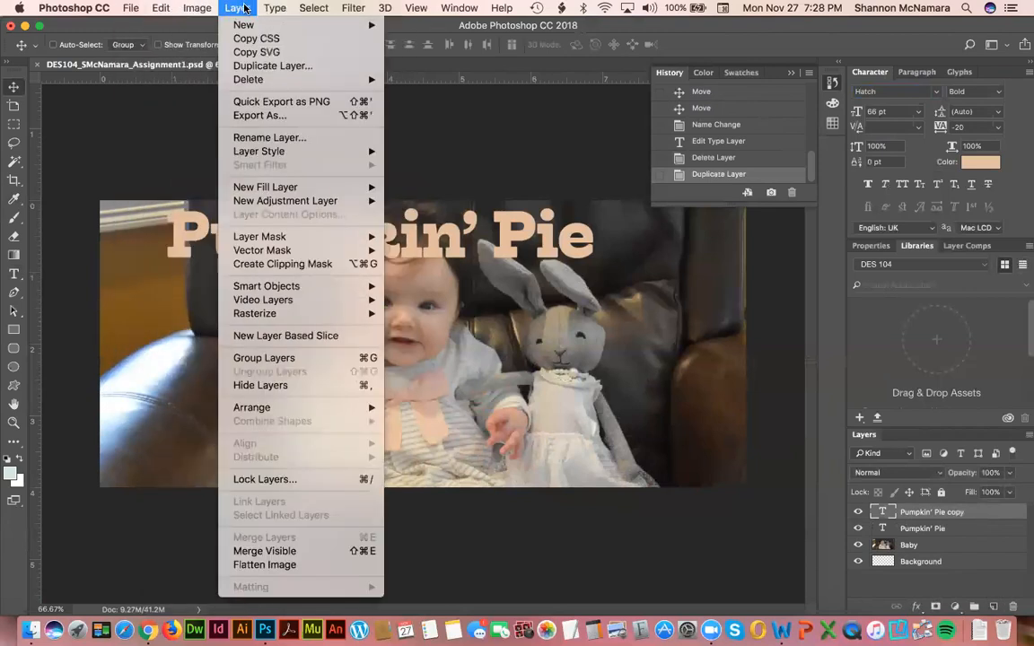
mouse_move(364, 313)
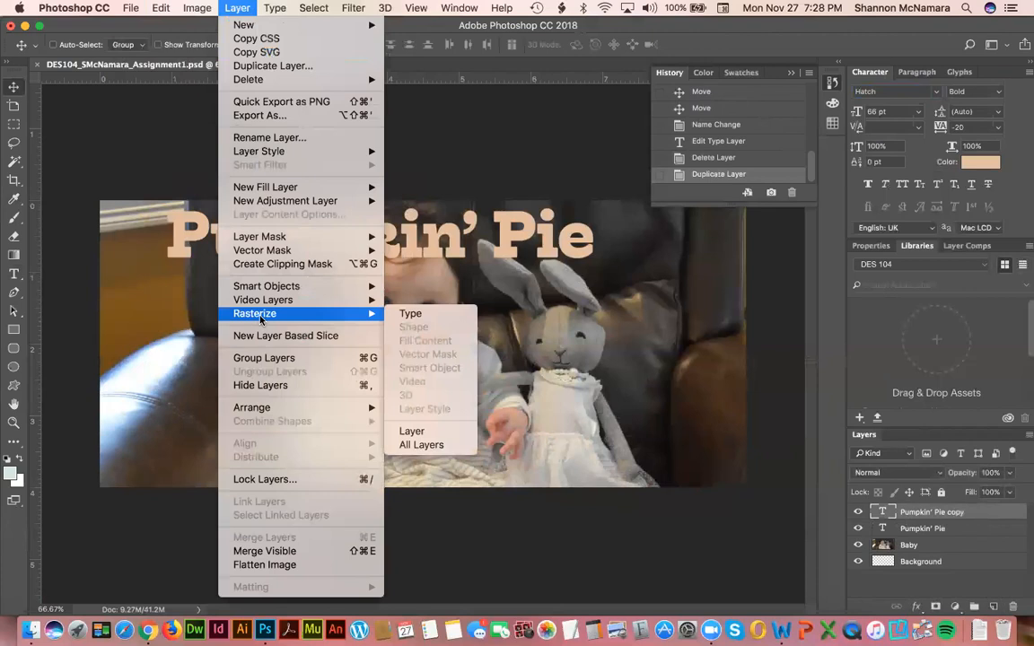
left_click(411, 316)
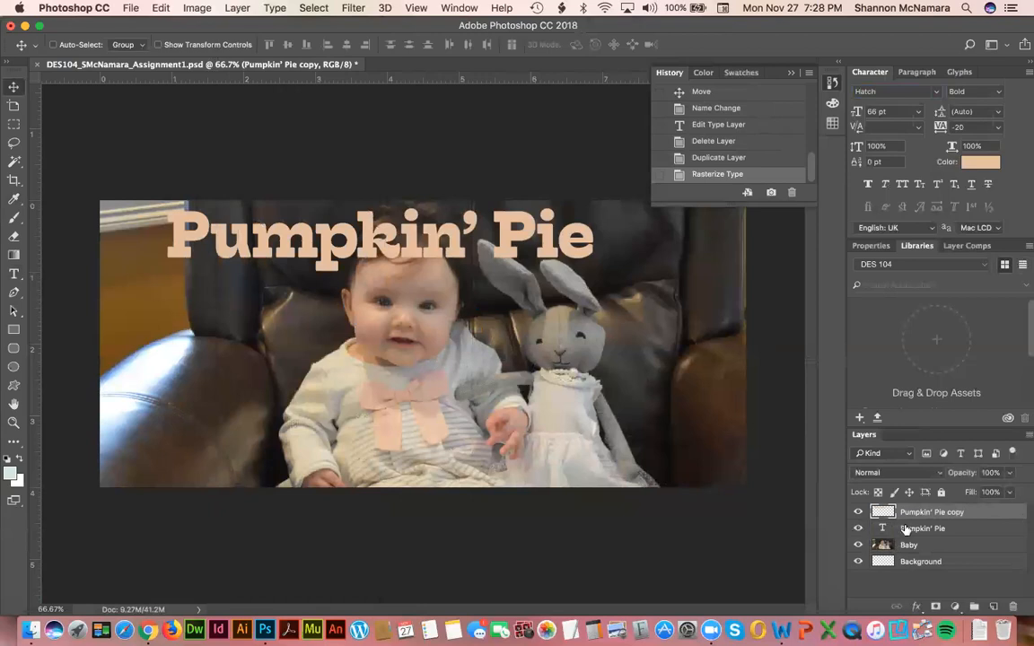
- Hide the original Pumpkin' Pie text layer and make the rasterized copy the active layer
left_click(875, 530)
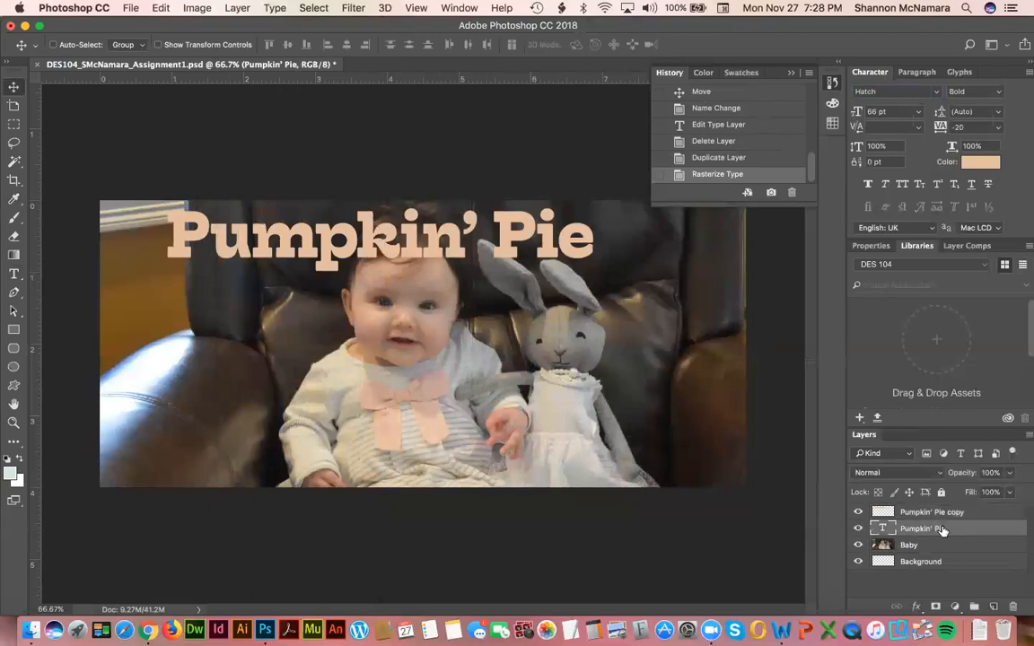
left_click(858, 531)
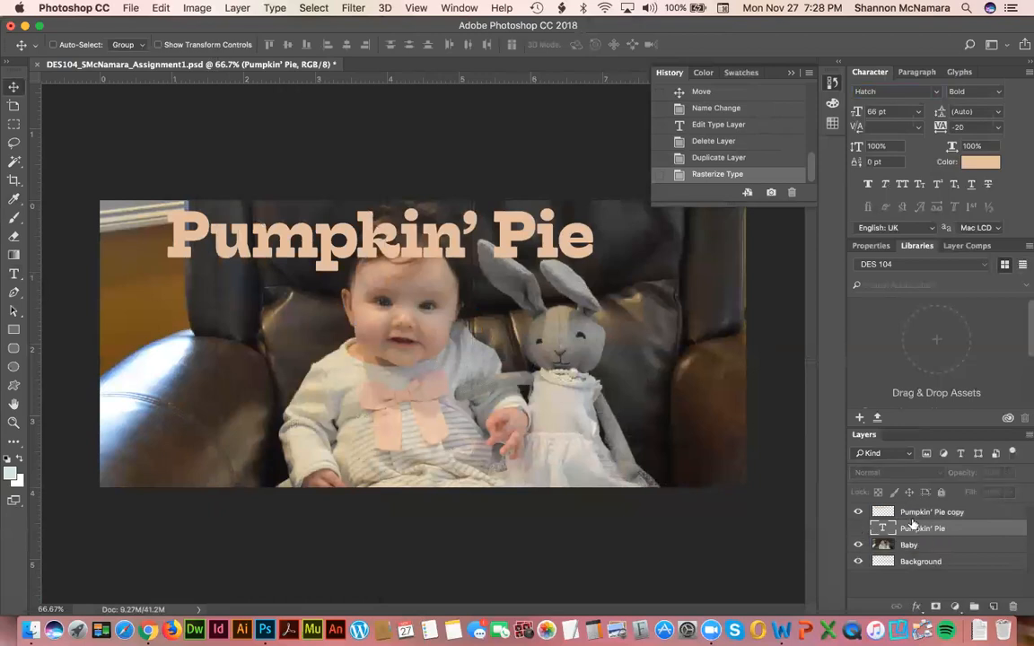
left_click(859, 513)
left_click(858, 512)
left_click(925, 513)
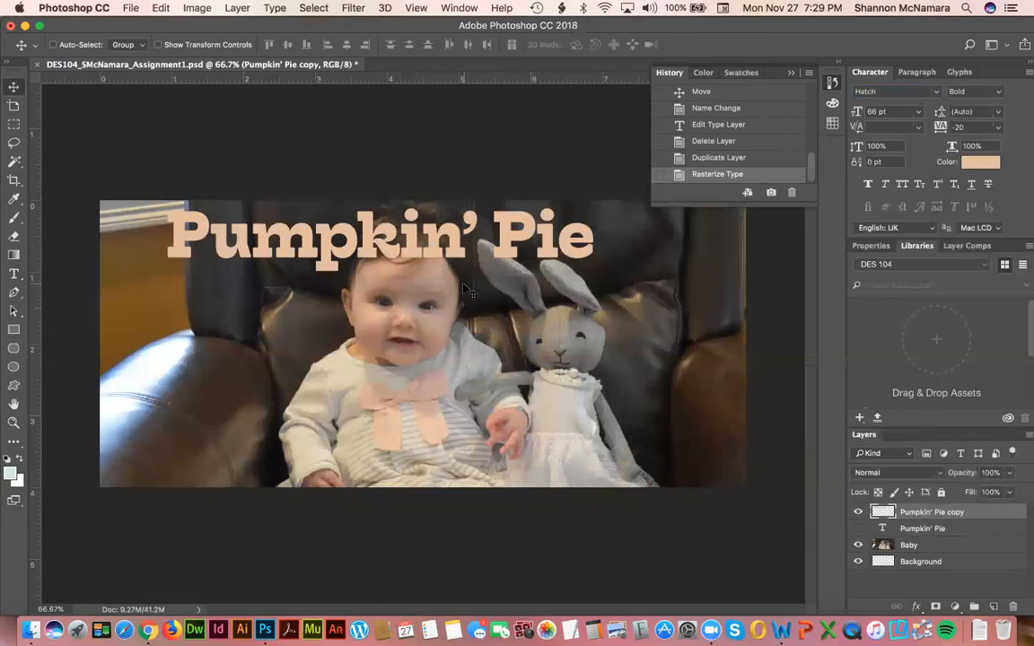
- Set the opacity of the Pumpkin' Pie copy layer to 40% so the hair shows through the letters
key("z")
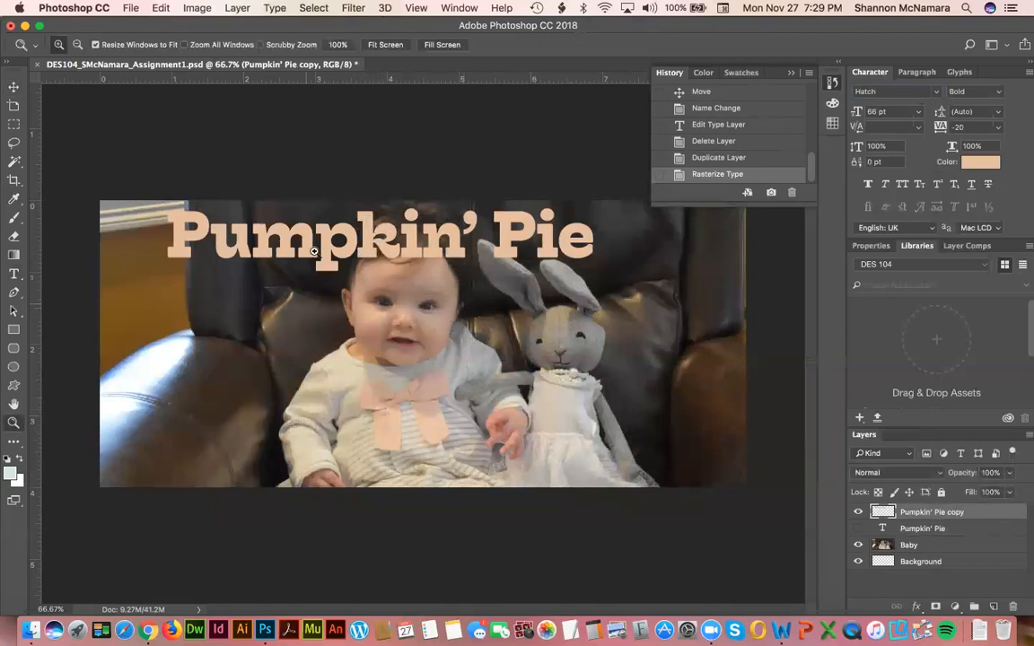
left_click_drag(346, 205, 431, 275)
key("super+minus")
key("super+minus")
key("super+minus")
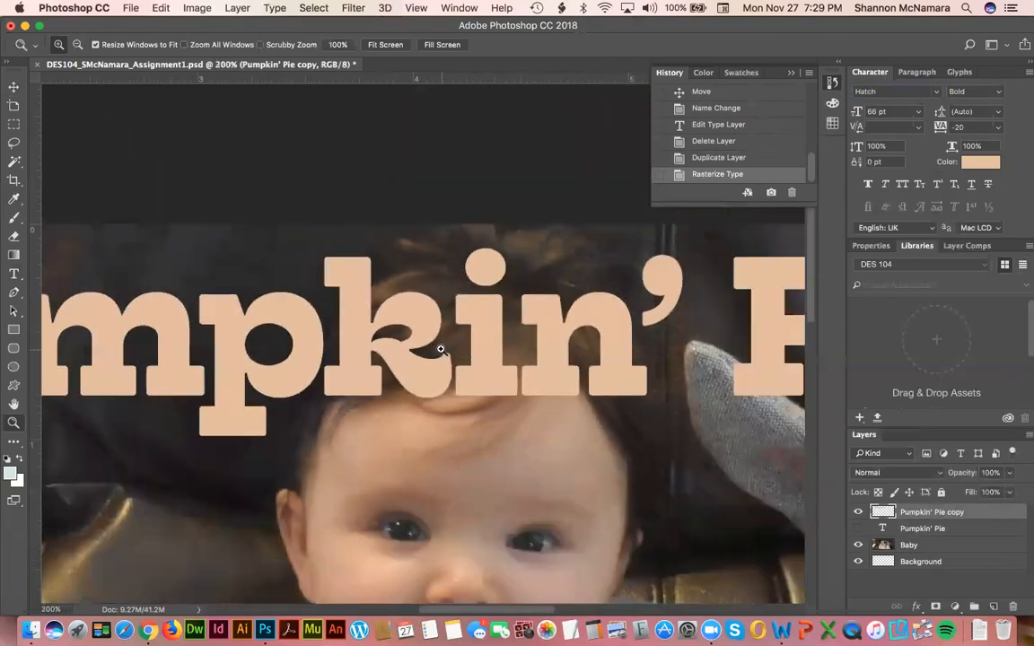
left_click_drag(241, 265, 421, 437)
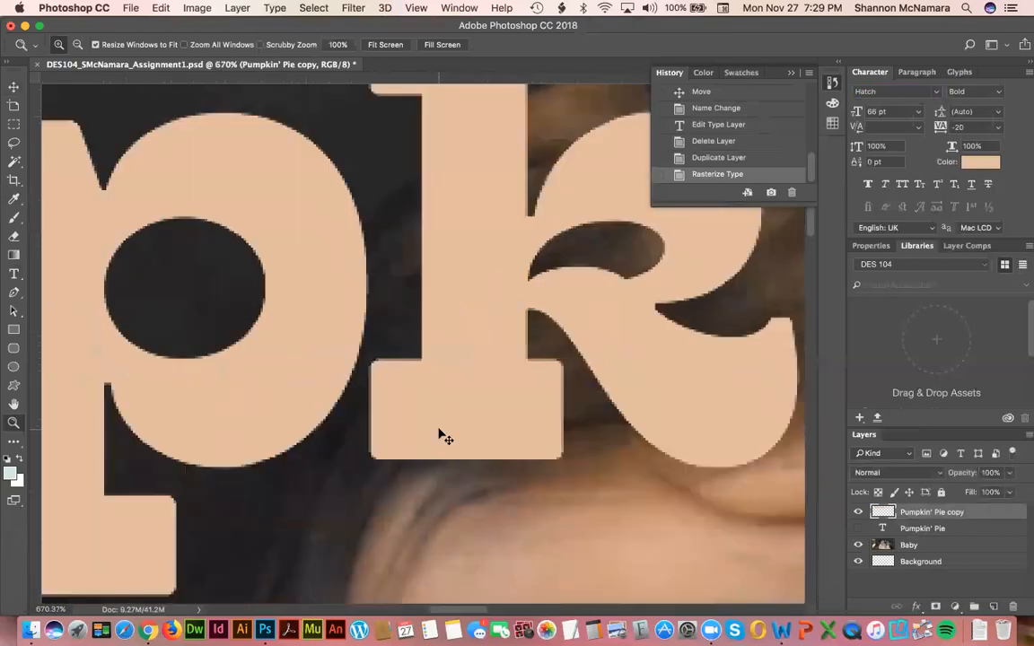
key("super+minus")
key("super+minus")
key("super+minus")
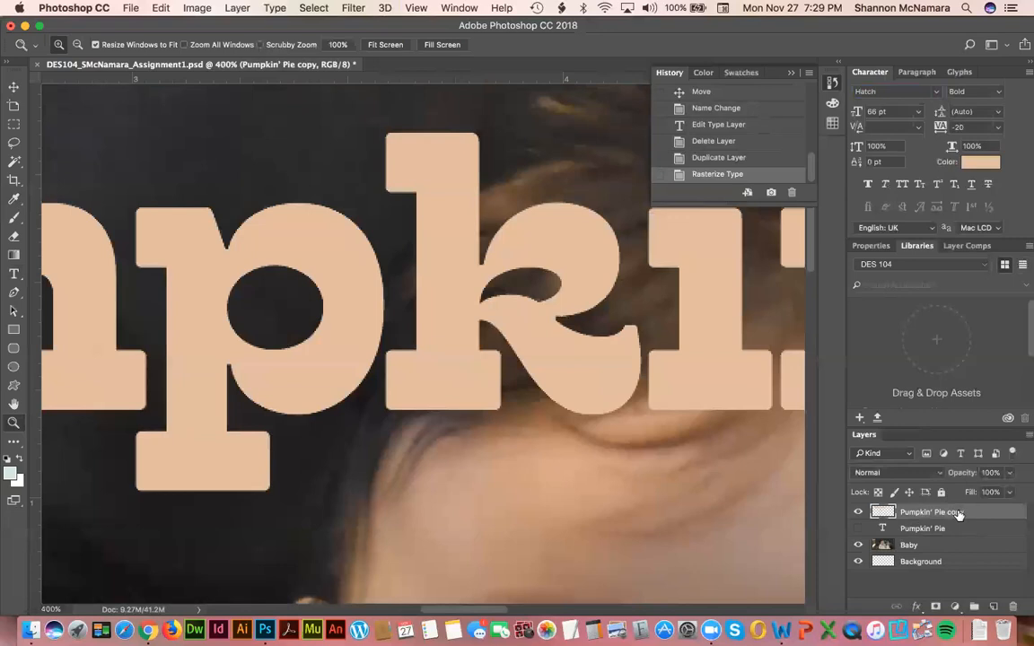
left_click(987, 473)
type("40")
key("Return")
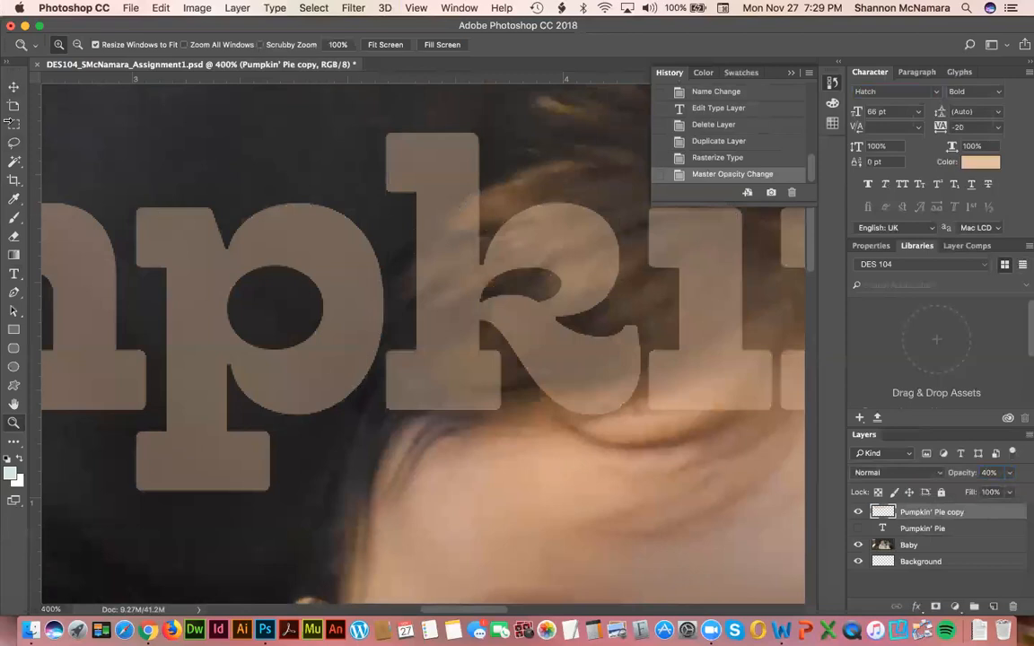
- Set the Eraser to a 47 px hard brush and erase spots along the lower edge of the "k" above the forehead
left_click(12, 239)
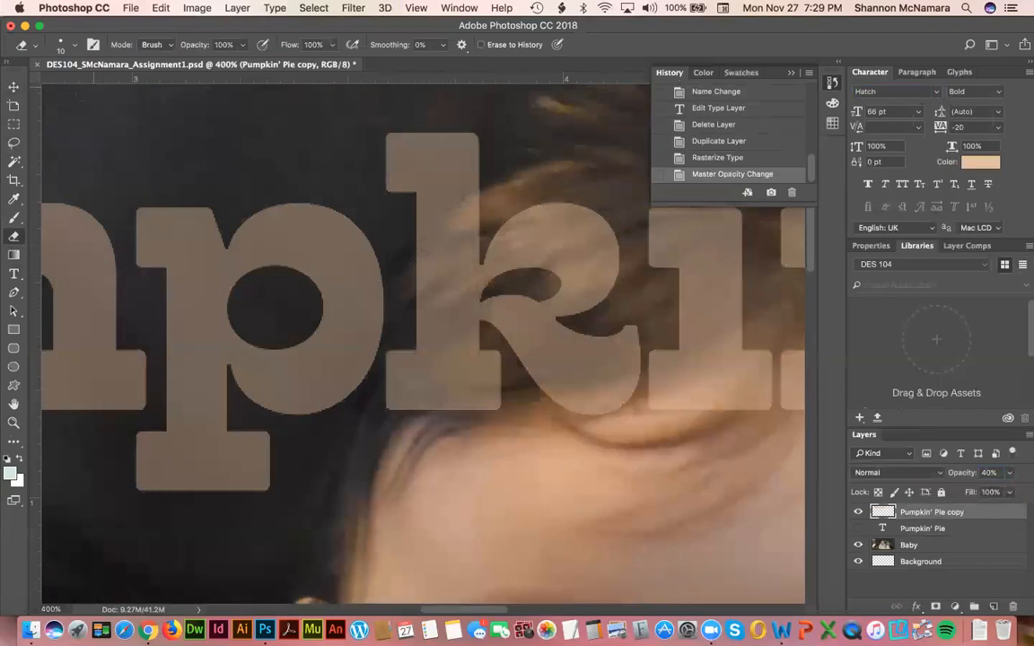
left_click(63, 47)
left_click_drag(84, 90, 101, 91)
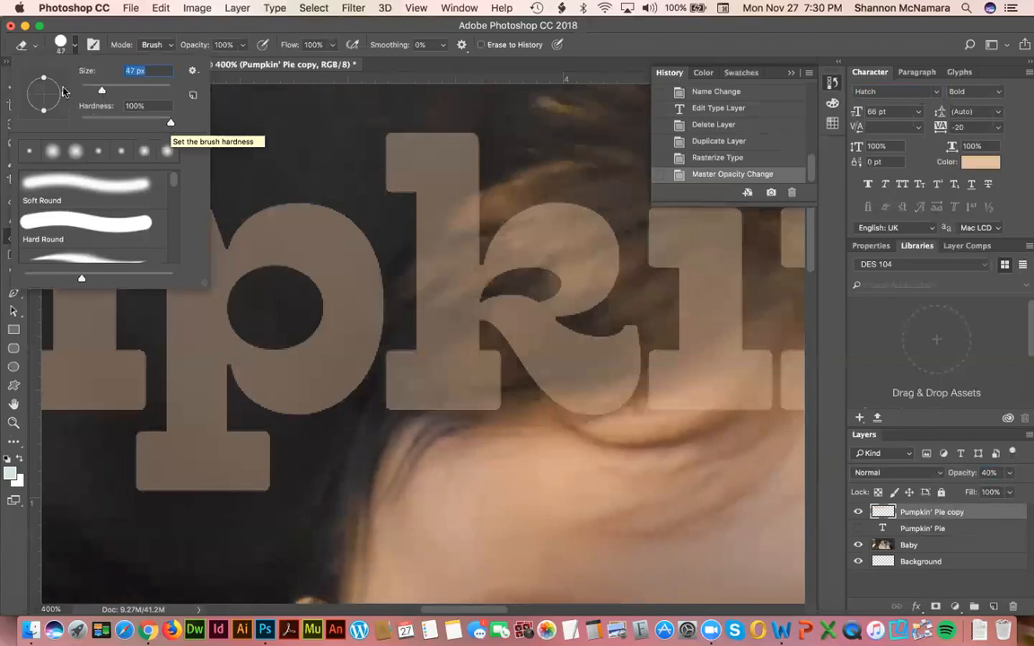
left_click(482, 419)
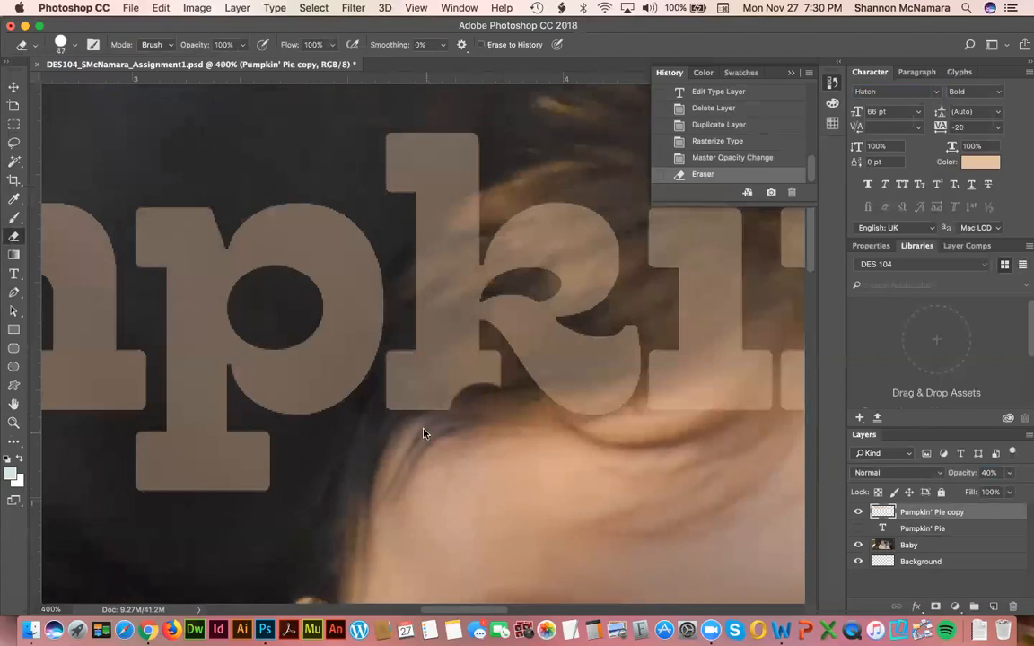
left_click_drag(423, 434, 467, 429)
left_click(579, 417)
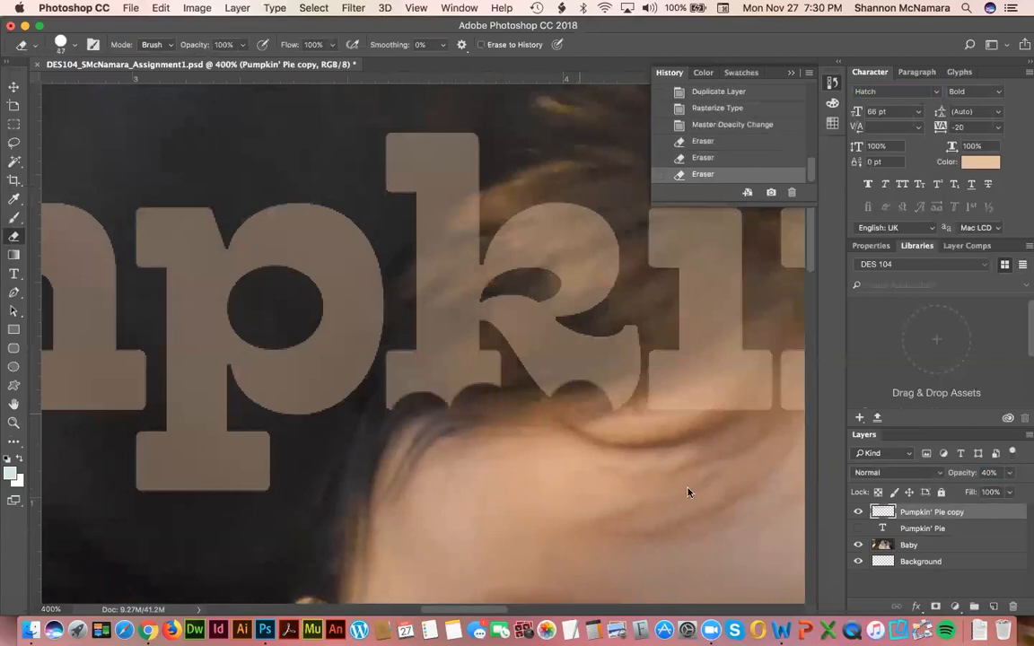
- Reduce the Eraser's hardness to its minimum and erase the "k" and the adjoining edge of the "p" where they cover the baby's hair
left_click(73, 47)
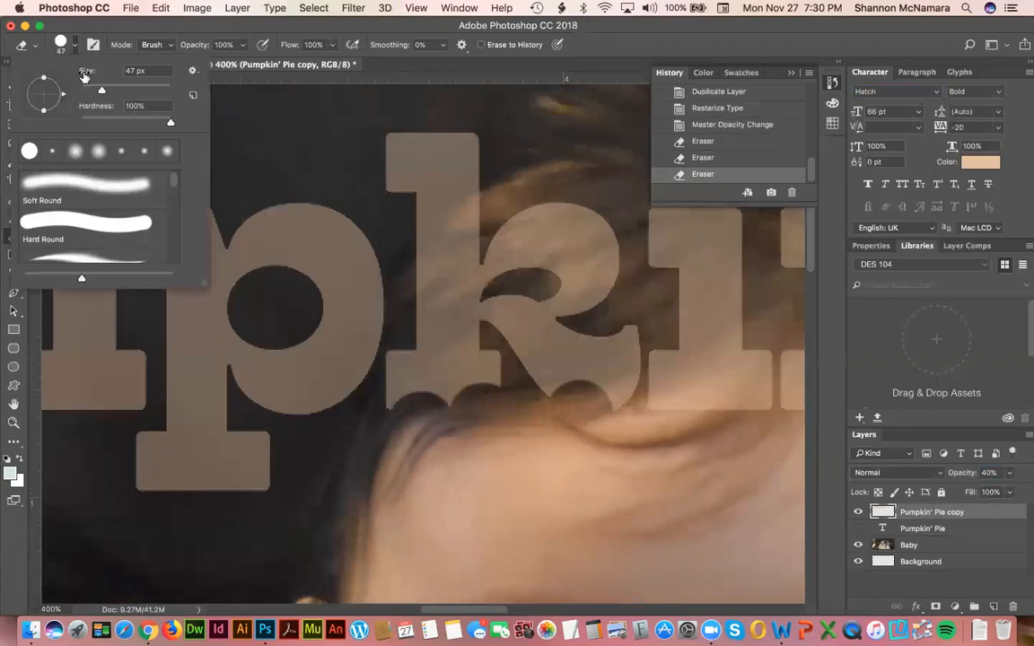
mouse_move(171, 125)
left_mouse_down()
mouse_move(107, 110)
mouse_move(49, 132)
left_mouse_up()
left_click(486, 196)
left_click(502, 198)
left_click(519, 196)
left_click(536, 204)
left_click(543, 224)
left_click(545, 230)
left_click(541, 250)
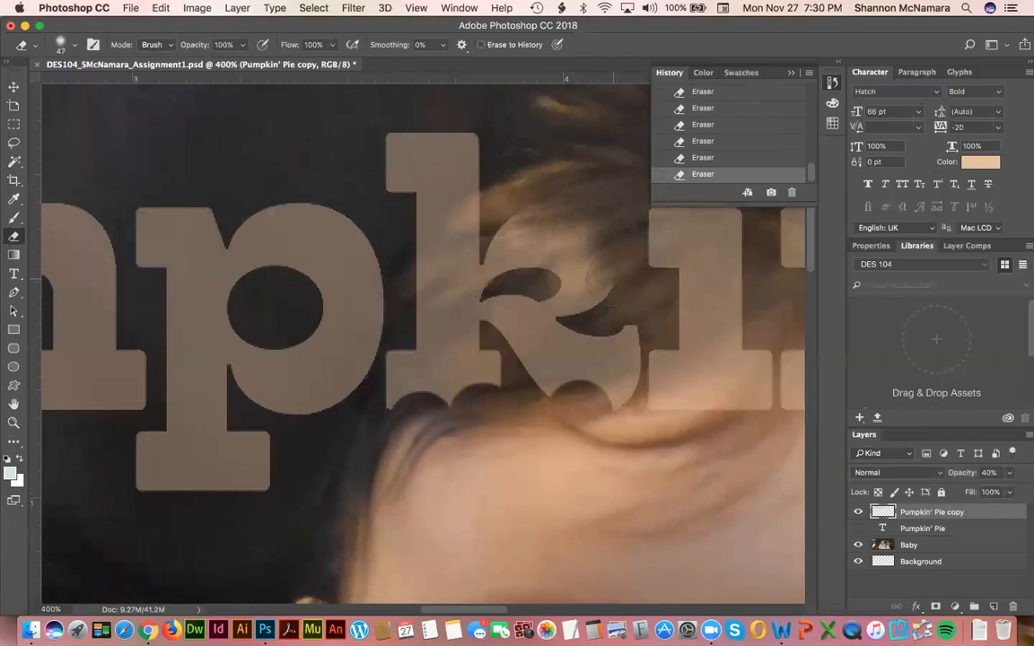
left_click(533, 254)
left_click(530, 264)
left_click(512, 208)
left_click(573, 259)
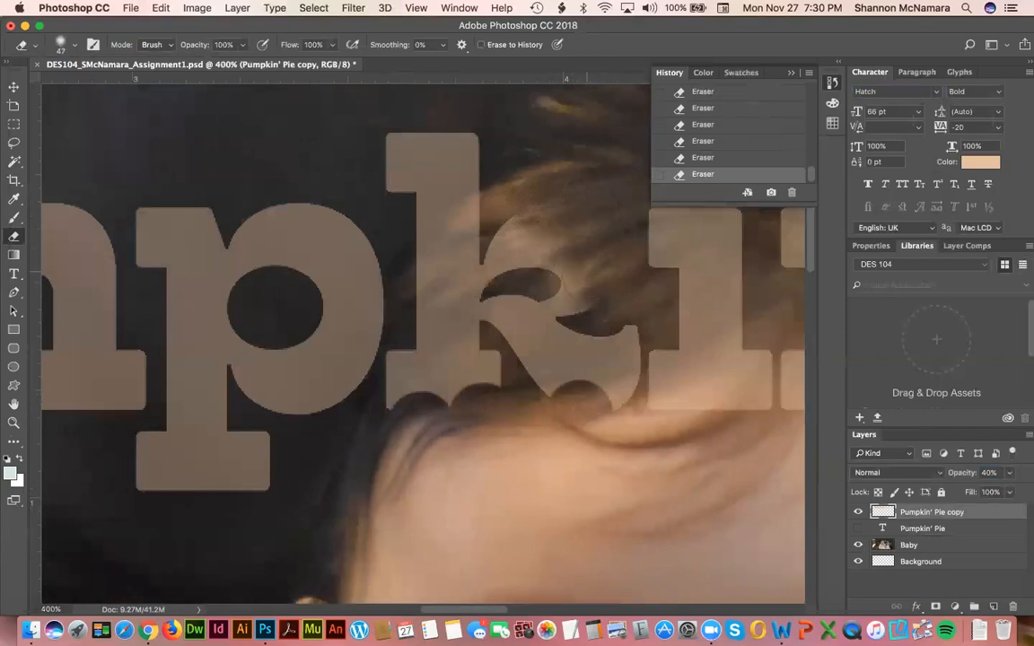
left_click(574, 283)
left_click(573, 298)
left_click(438, 263)
left_click(449, 241)
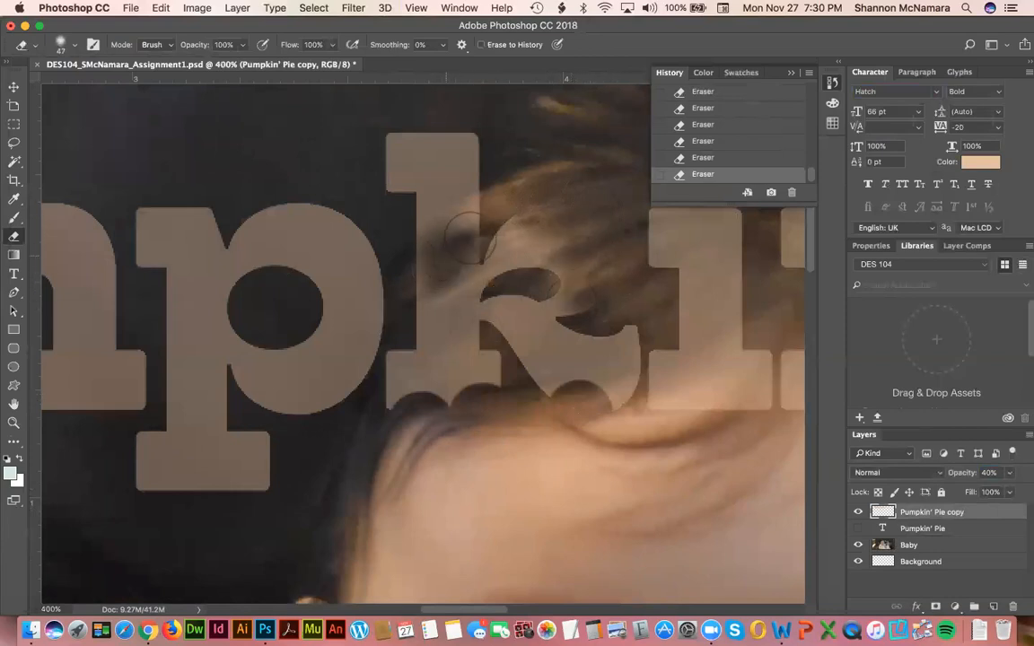
left_click(470, 226)
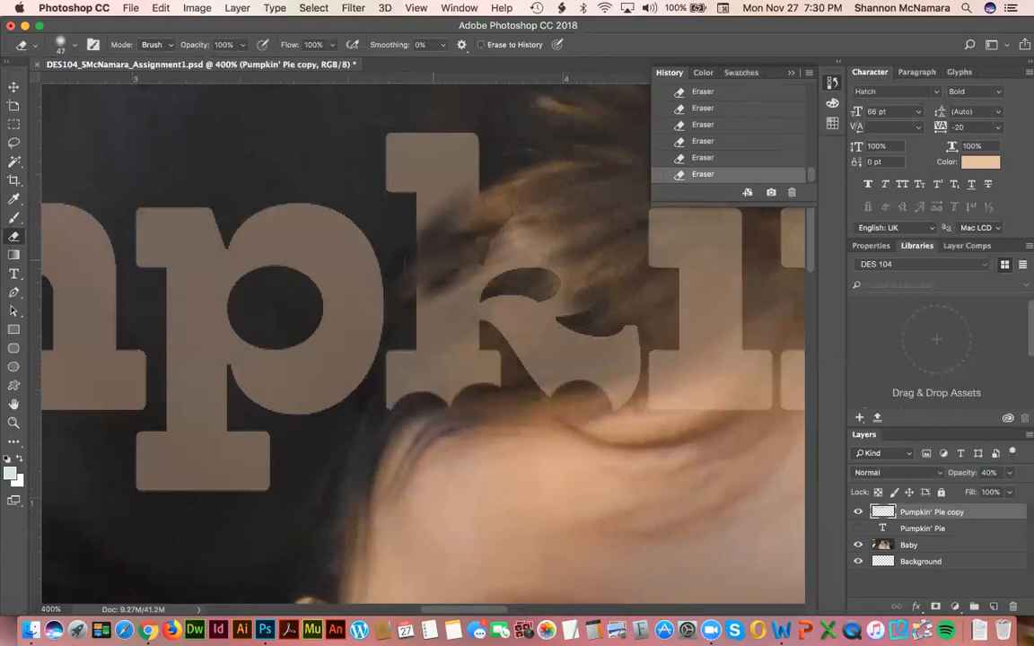
left_click(409, 267)
left_click(446, 243)
left_click(429, 282)
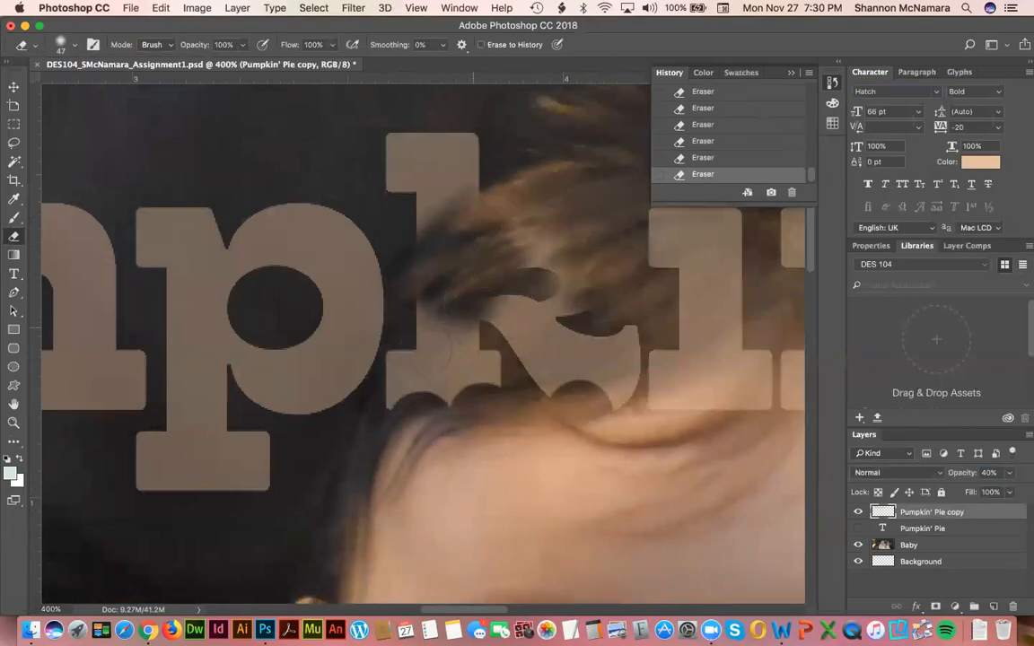
left_click(387, 328)
mouse_move(403, 303)
left_mouse_down()
mouse_move(381, 328)
mouse_move(357, 435)
mouse_move(400, 323)
left_mouse_up()
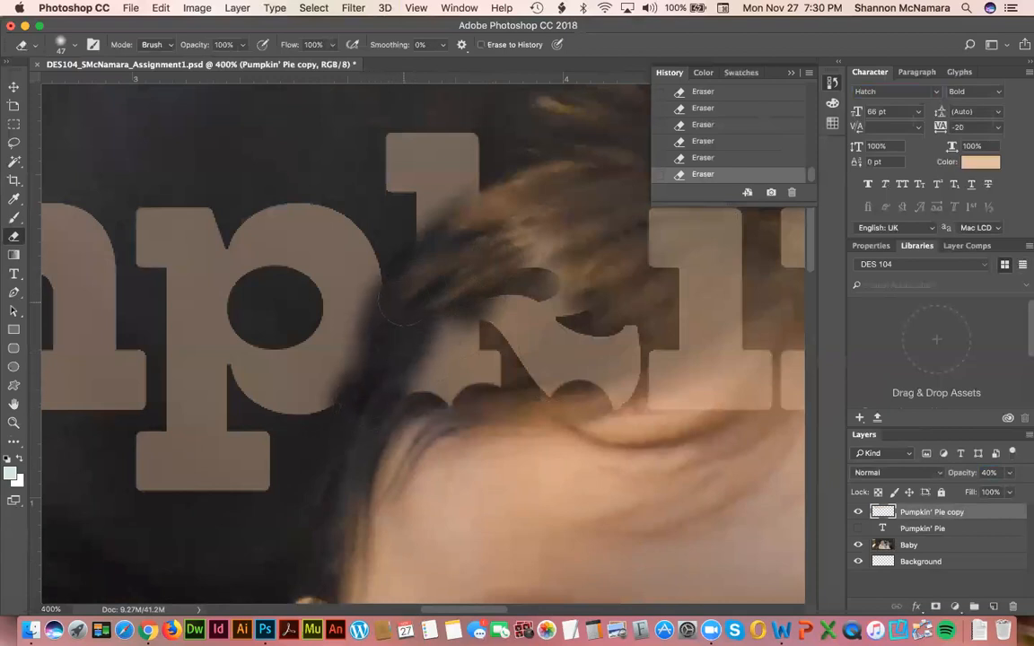
- Raise the Eraser's hardness to its maximum and erase the rest of the lower "k" up to the foot of the "i"
left_click(74, 44)
left_click_drag(82, 122, 235, 137)
mouse_move(481, 423)
left_mouse_down()
mouse_move(483, 382)
mouse_move(454, 396)
mouse_move(446, 334)
mouse_move(425, 422)
mouse_move(439, 367)
mouse_move(491, 279)
mouse_move(517, 384)
mouse_move(521, 269)
mouse_move(558, 290)
mouse_move(506, 351)
mouse_move(600, 263)
mouse_move(544, 374)
mouse_move(630, 383)
left_mouse_up()
key("space")
left_click_drag(584, 301, 486, 335)
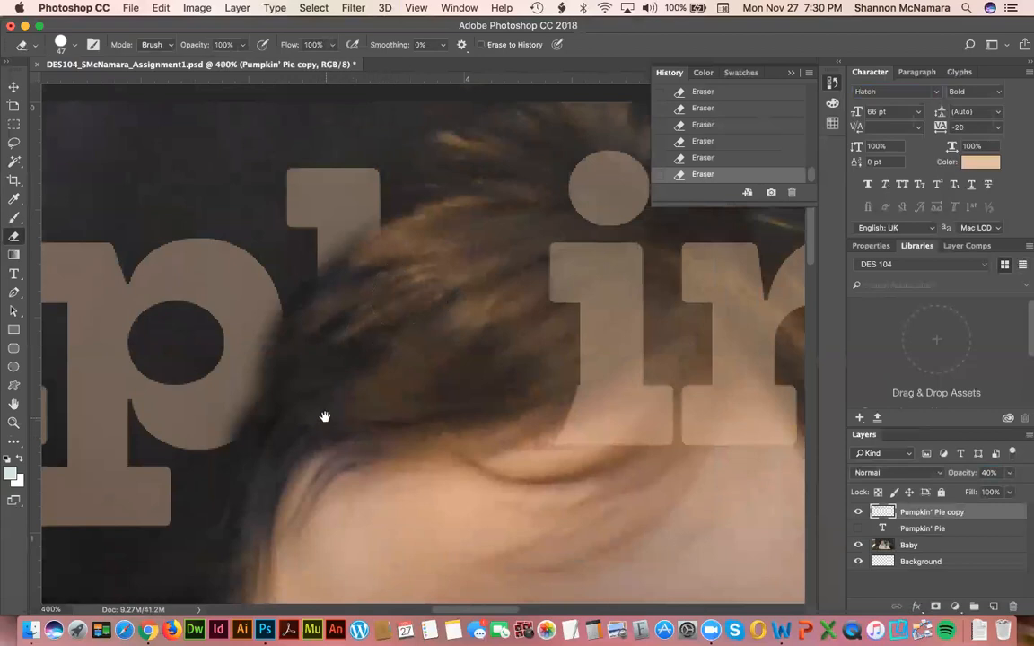
- Try erasing the "i" and "n" where they cover the baby's hair, and step back to before those strokes
left_click_drag(589, 368, 386, 395)
mouse_move(433, 258)
left_mouse_down()
mouse_move(408, 470)
mouse_move(438, 275)
mouse_move(421, 500)
mouse_move(320, 505)
mouse_move(466, 466)
mouse_move(478, 327)
mouse_move(522, 279)
mouse_move(558, 521)
mouse_move(558, 282)
mouse_move(613, 470)
mouse_move(607, 288)
mouse_move(655, 465)
mouse_move(654, 431)
mouse_move(675, 389)
mouse_move(455, 364)
left_mouse_up()
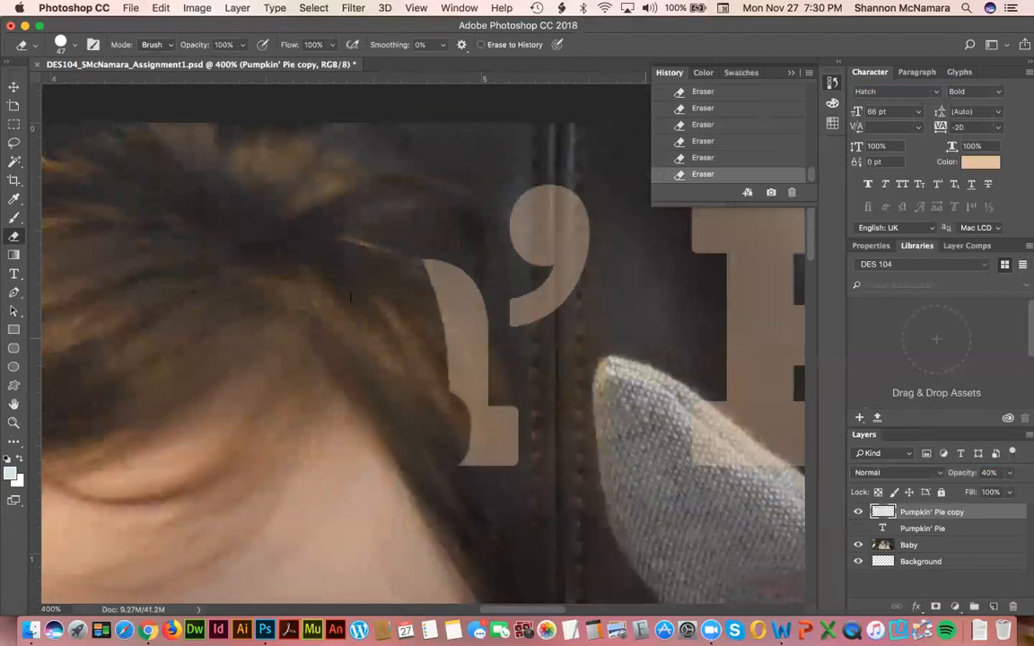
mouse_move(407, 277)
left_mouse_down()
mouse_move(460, 356)
mouse_move(417, 354)
mouse_move(428, 368)
mouse_move(384, 357)
left_mouse_up()
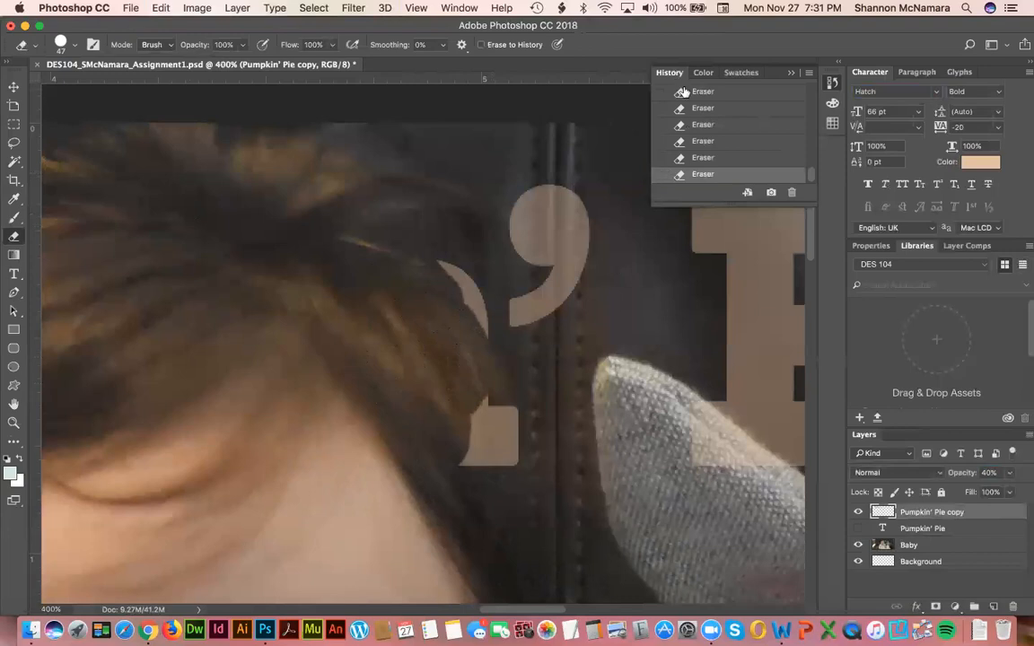
left_click(703, 159)
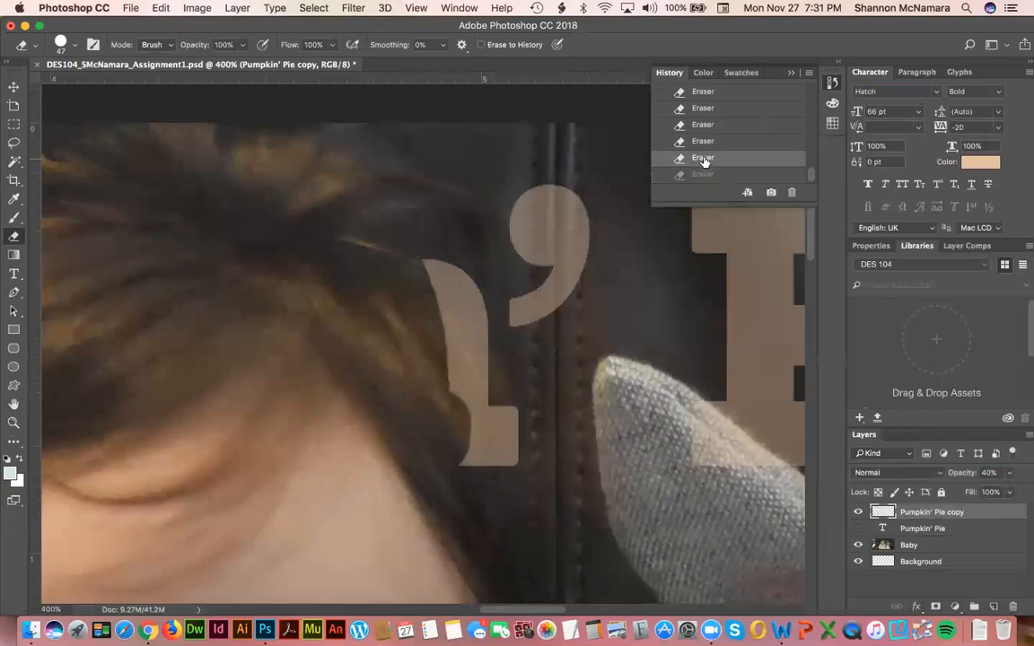
left_click(706, 142)
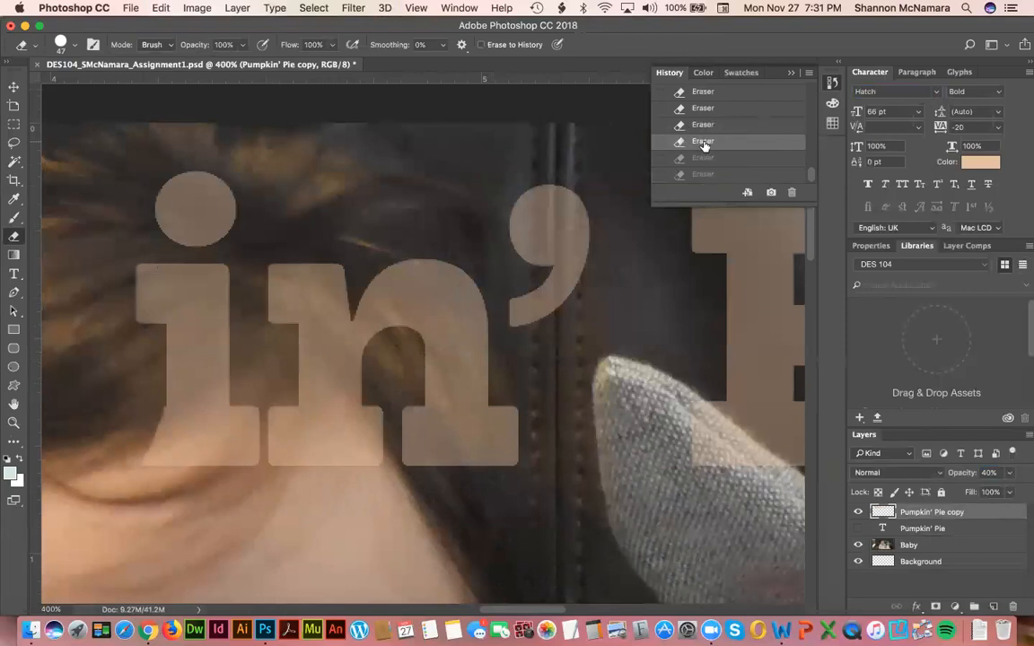
- Erase the "i" and the part of the "n" covering the baby's hair and forehead with the hard 47 px brush
mouse_move(170, 193)
left_mouse_down()
mouse_move(212, 213)
mouse_move(164, 340)
mouse_move(165, 262)
mouse_move(182, 349)
mouse_move(214, 287)
mouse_move(240, 456)
mouse_move(170, 454)
mouse_move(172, 388)
mouse_move(198, 420)
left_mouse_up()
left_click_drag(321, 401, 284, 365)
mouse_move(241, 246)
left_mouse_down()
mouse_move(261, 278)
mouse_move(265, 244)
mouse_move(280, 251)
mouse_move(292, 291)
mouse_move(292, 397)
mouse_move(259, 396)
mouse_move(253, 323)
mouse_move(279, 419)
mouse_move(289, 369)
mouse_move(316, 432)
mouse_move(321, 364)
mouse_move(365, 415)
mouse_move(371, 403)
mouse_move(303, 249)
left_mouse_up()
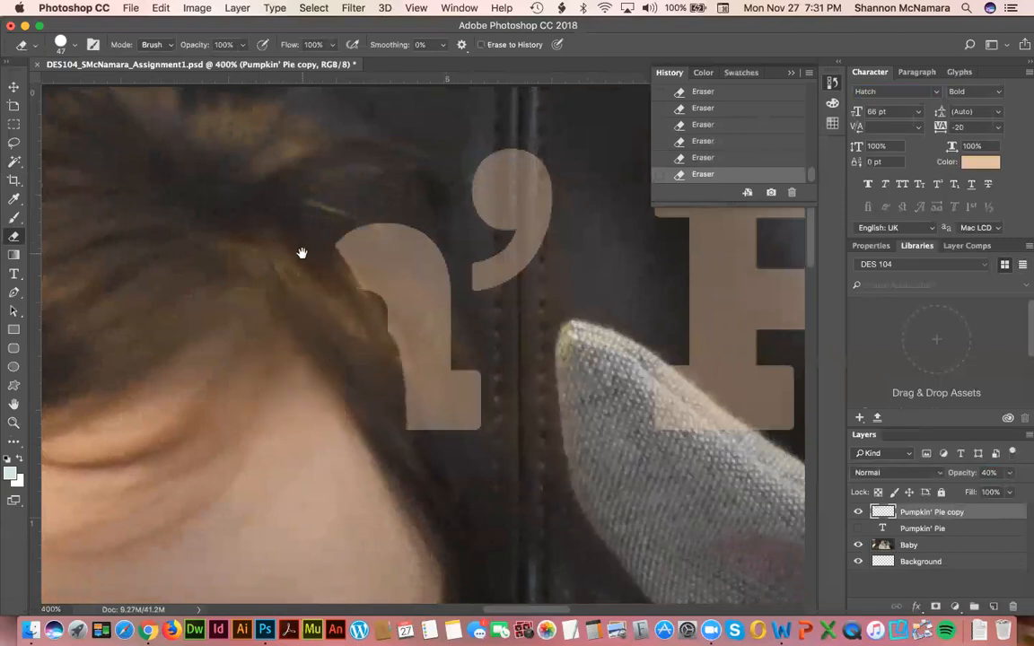
- Reduce the Eraser's hardness to 0% and softly erase the remaining edge of the "n" along the baby's hair
left_click(72, 45)
left_click_drag(168, 127, 77, 130)
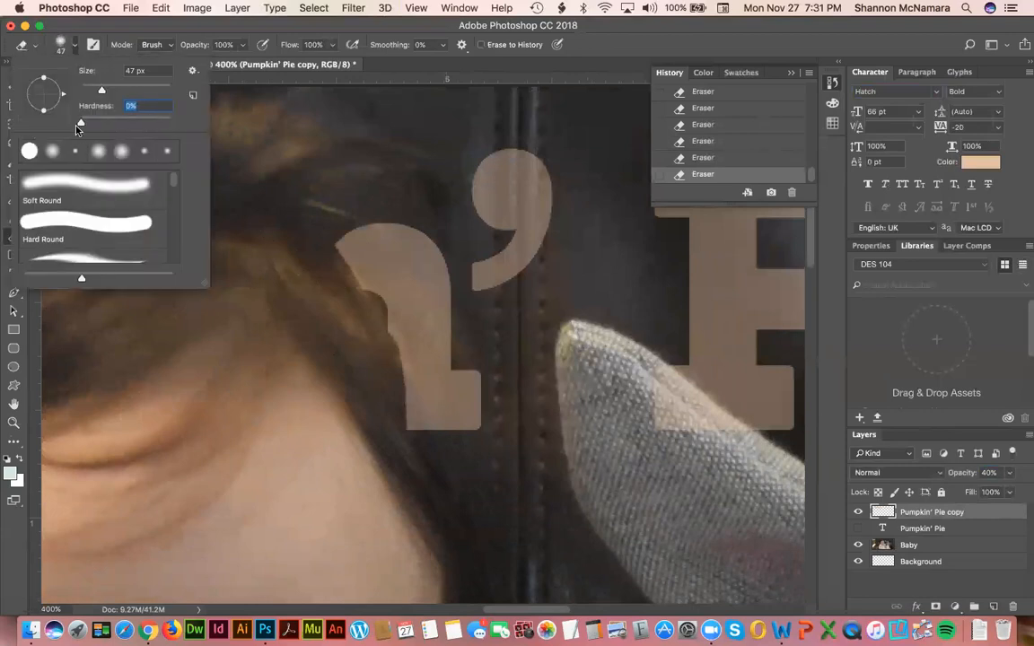
left_click(331, 225)
mouse_move(328, 222)
left_mouse_down()
mouse_move(380, 292)
mouse_move(321, 249)
mouse_move(389, 269)
mouse_move(362, 267)
mouse_move(424, 329)
mouse_move(456, 388)
mouse_move(438, 370)
mouse_move(394, 433)
mouse_move(438, 388)
mouse_move(452, 442)
mouse_move(461, 388)
mouse_move(444, 411)
left_mouse_up()
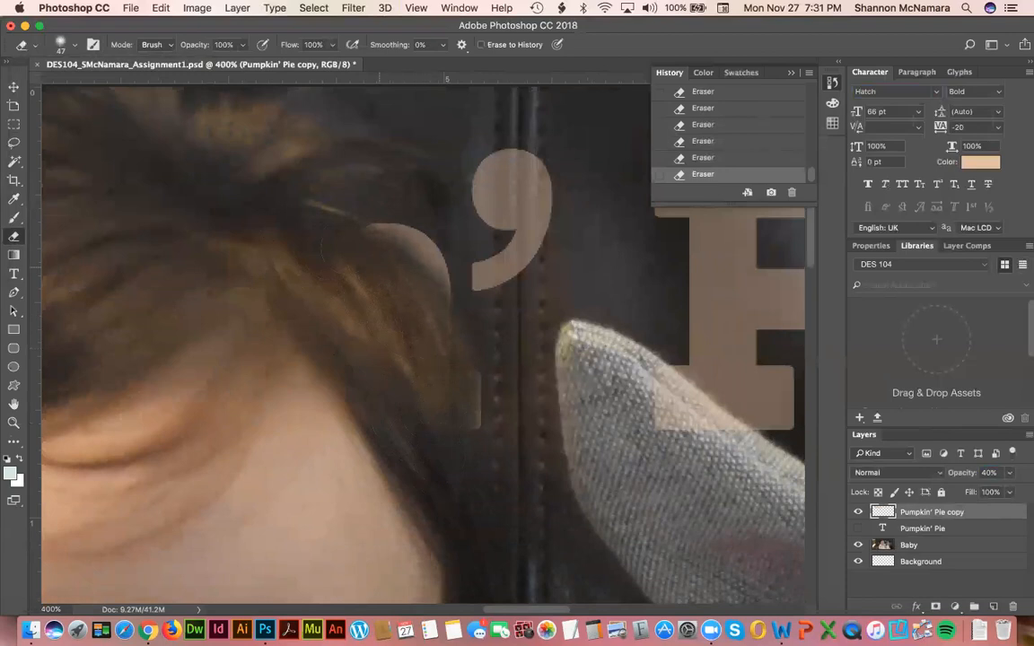
- Raise the Eraser's hardness and erase the foot of the "P" in "Pie" where it overlaps the rabbit's ear
left_click_drag(538, 420, 397, 347)
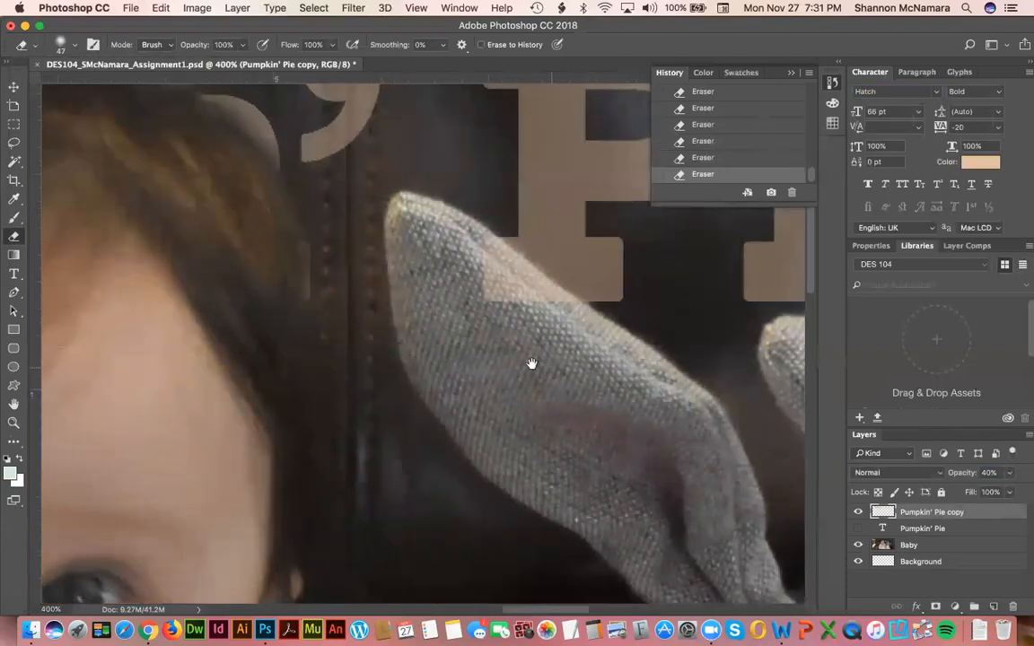
left_click_drag(531, 364, 427, 358)
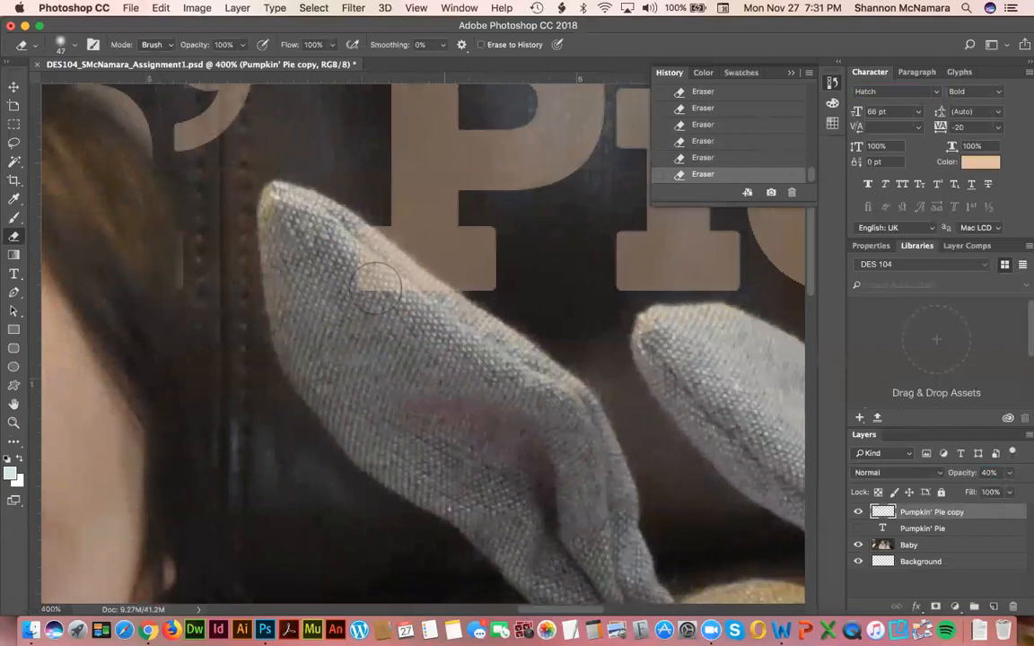
left_click(66, 45)
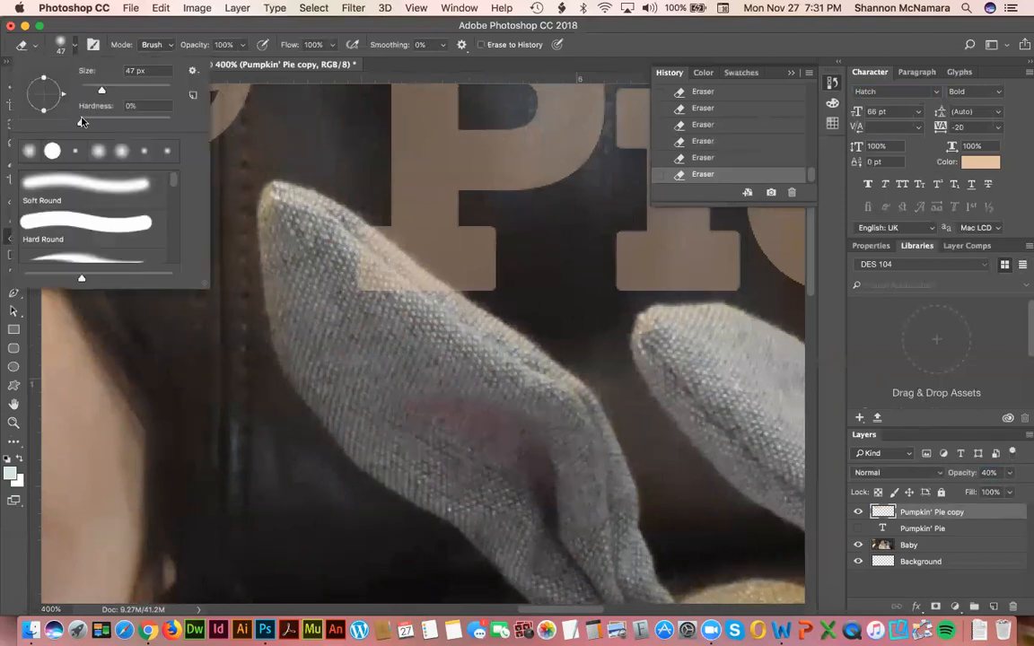
left_click_drag(80, 118, 149, 131)
left_click(355, 278)
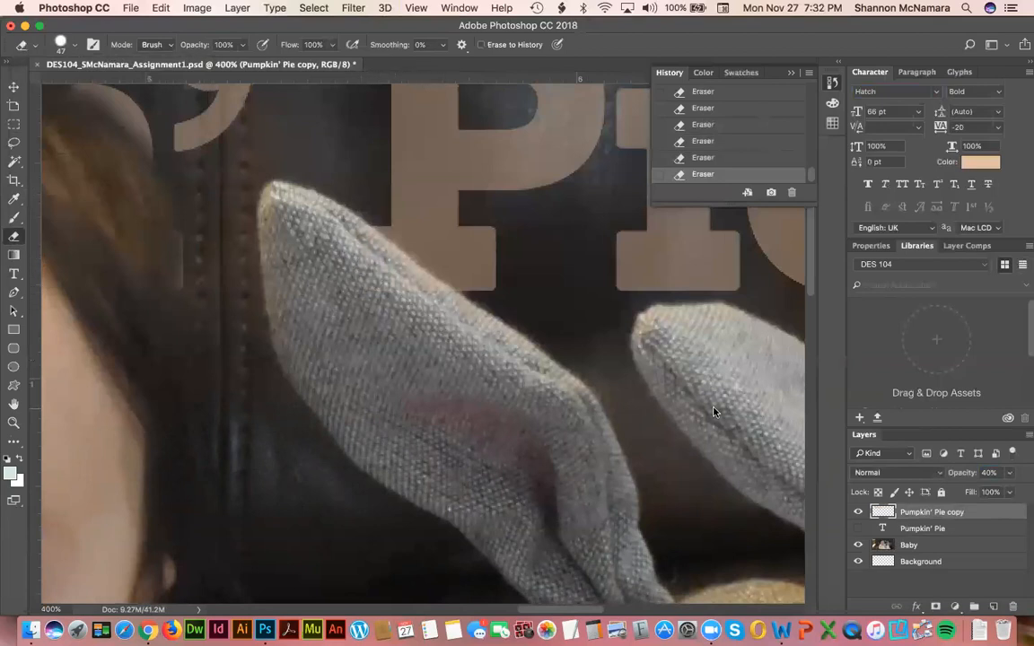
- Set the opacity of the Pumpkin' Pie copy layer to 100%
left_click_drag(718, 359, 464, 376)
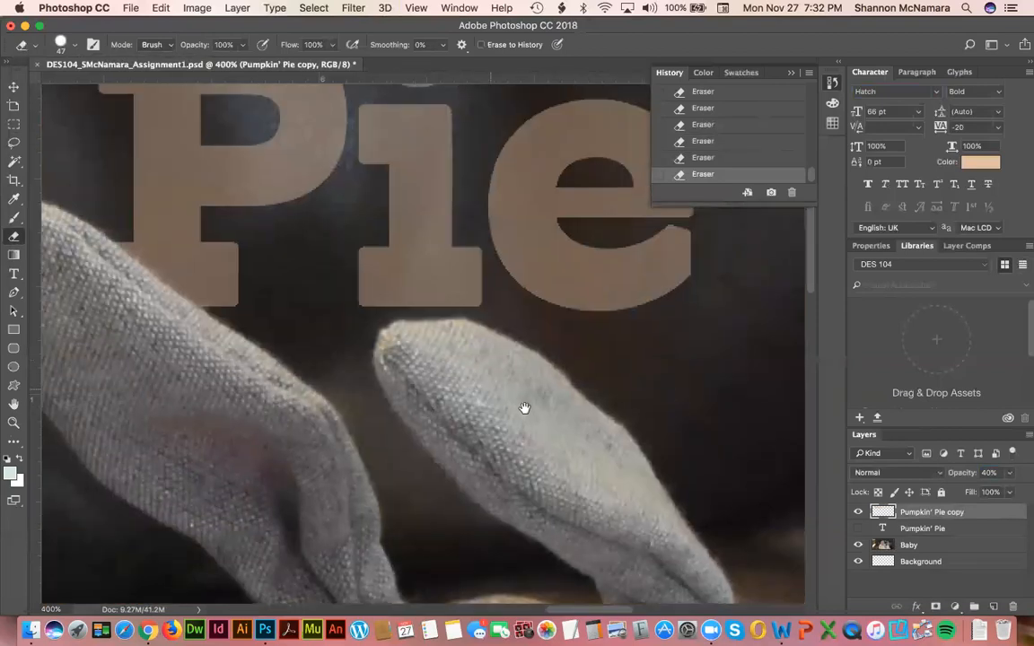
left_click_drag(534, 402, 692, 490)
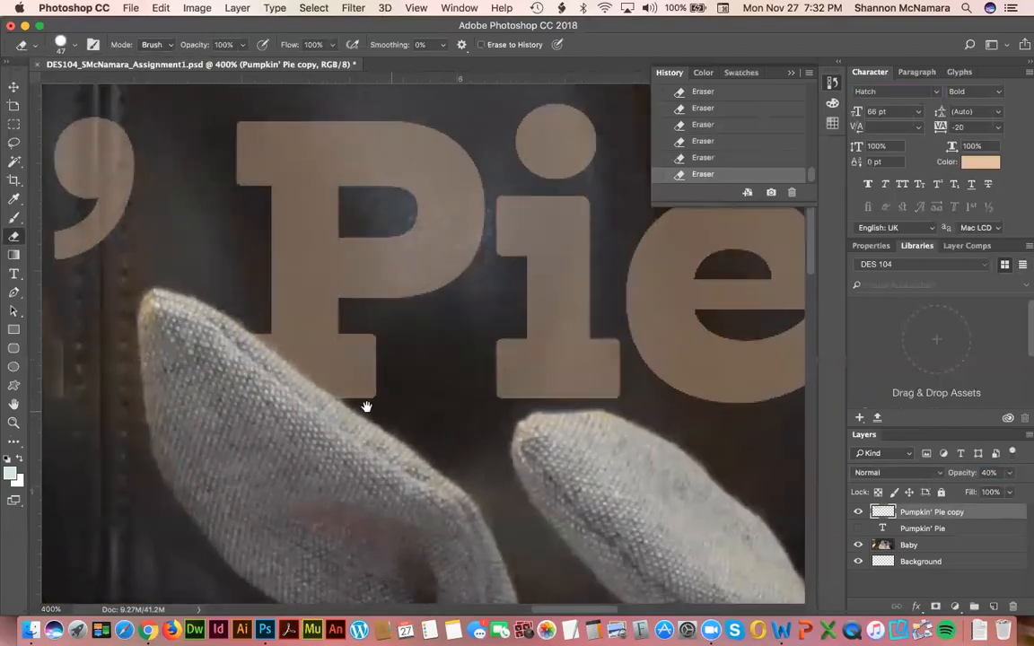
left_click_drag(364, 406, 611, 385)
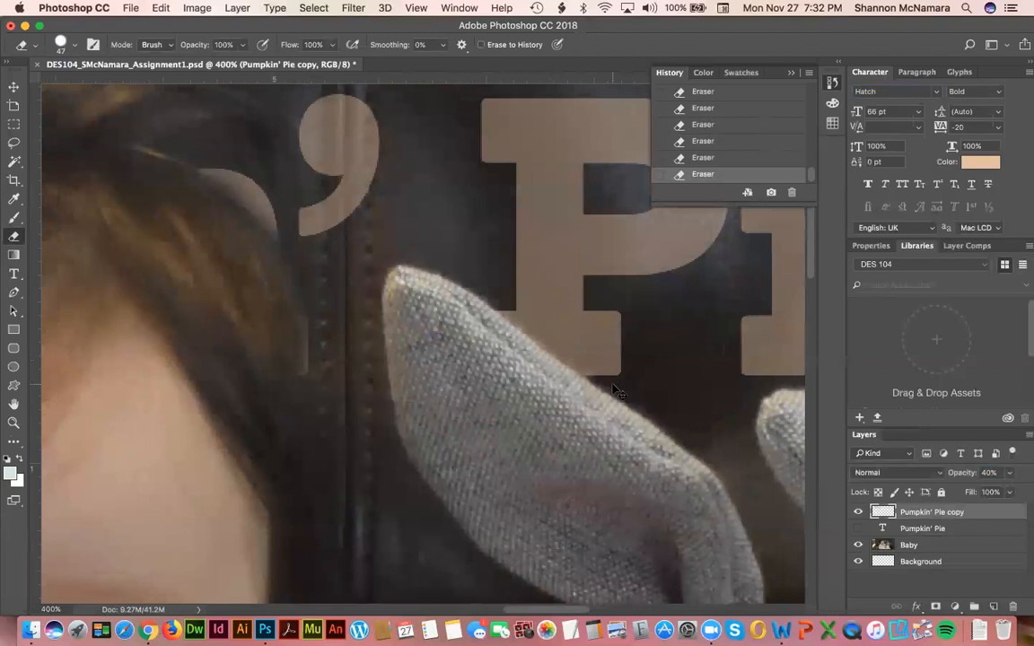
key("super+0")
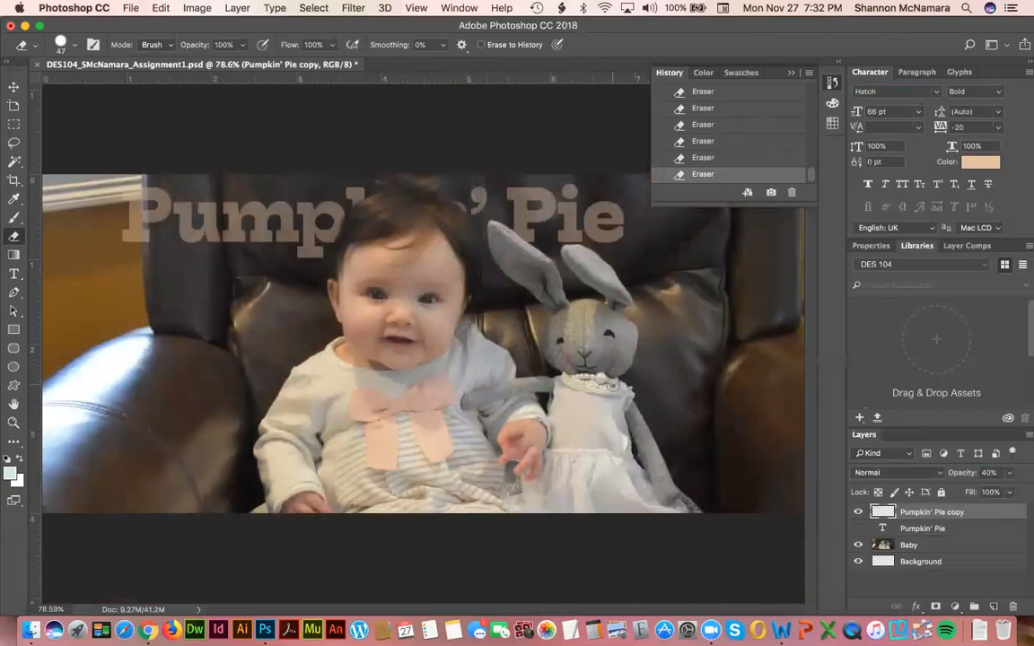
left_click_drag(988, 473, 968, 464)
type("100")
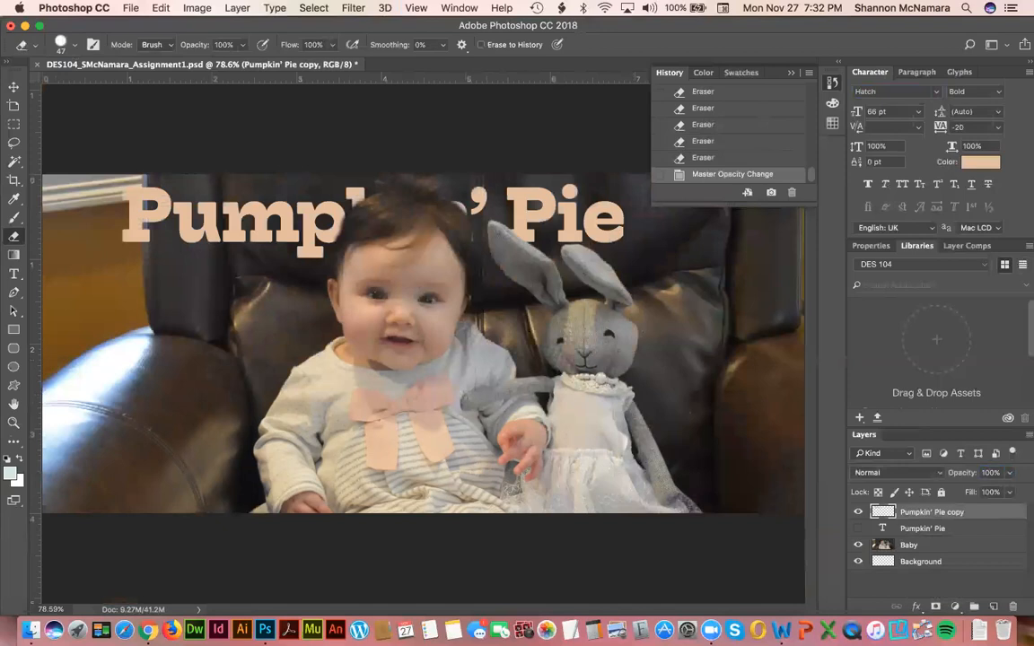
key("super+minus")
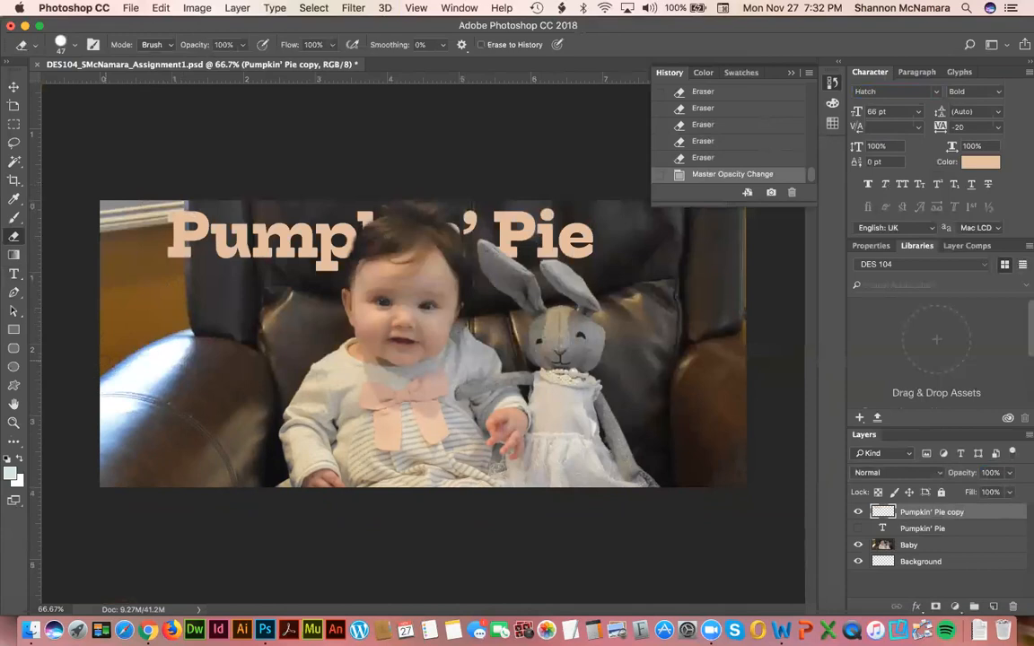
- Switch the workspace from Graphic and Web to Essentials
left_click(14, 145)
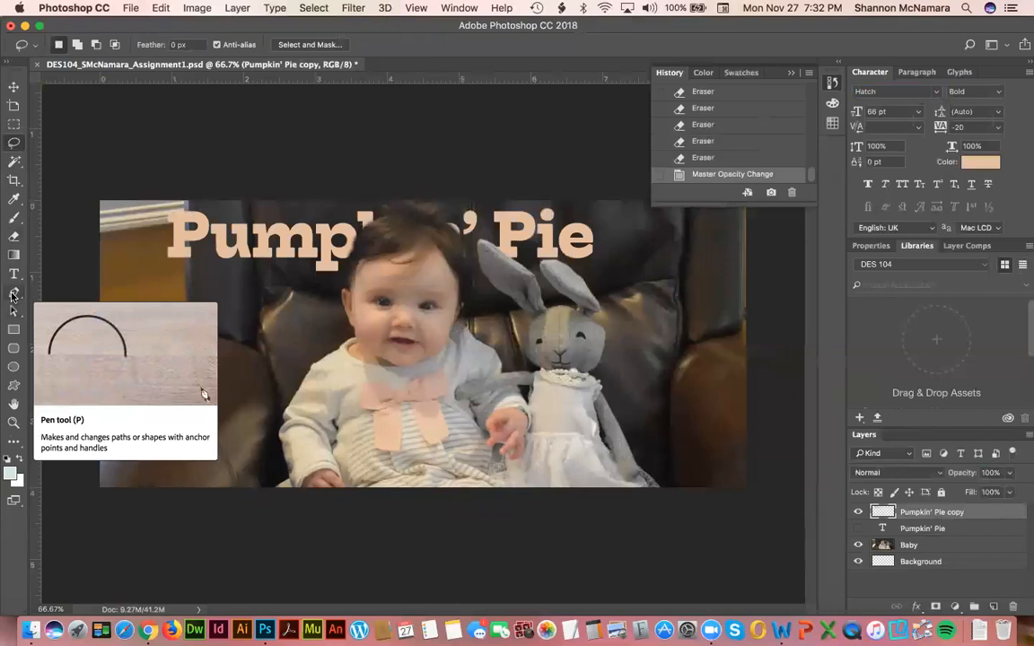
left_click(12, 126)
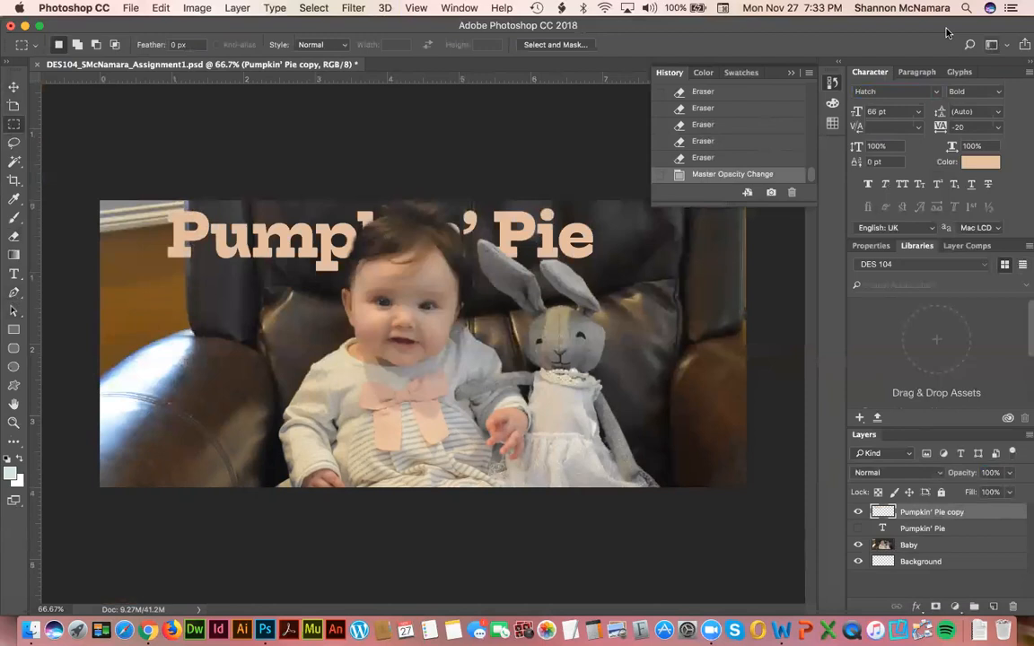
left_click(992, 45)
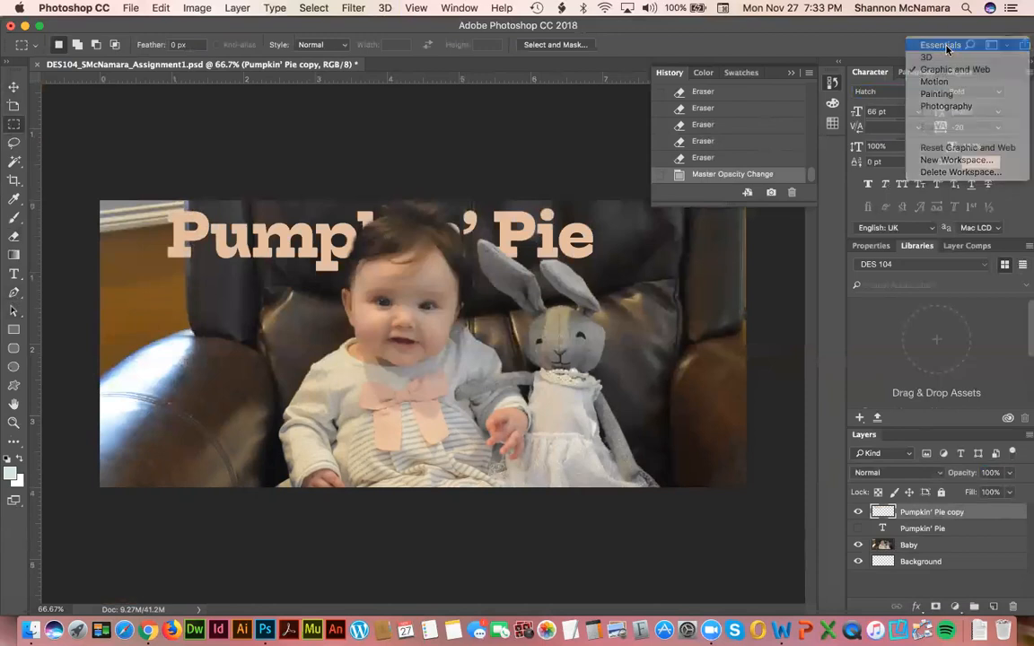
left_click(943, 46)
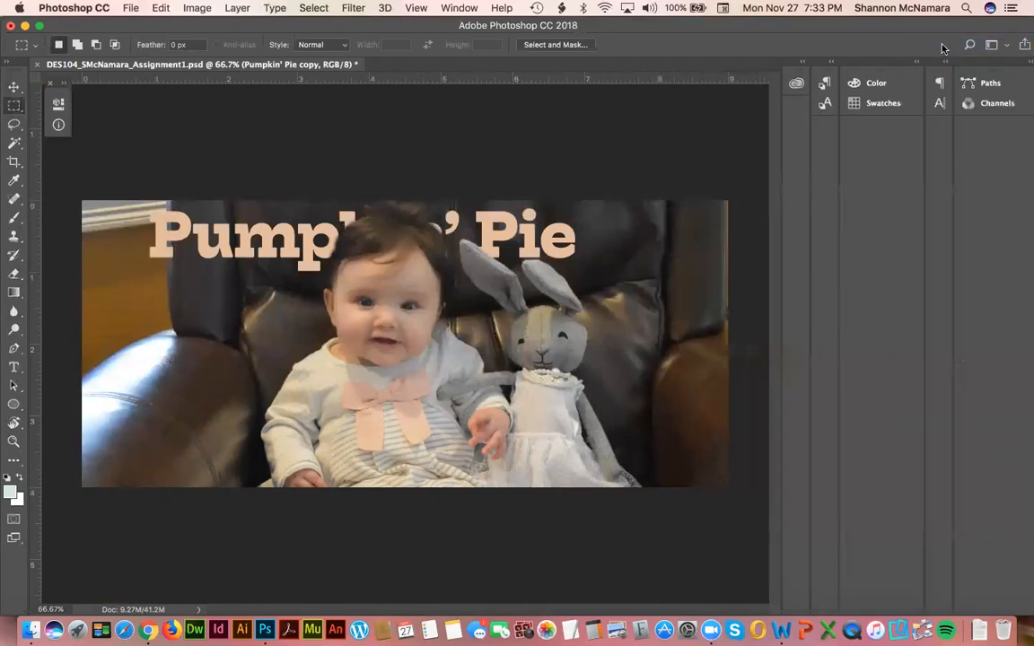
left_click(17, 109)
left_click(15, 132)
- Display the Layers panel and detach it from the dock as a floating panel
left_click(459, 8)
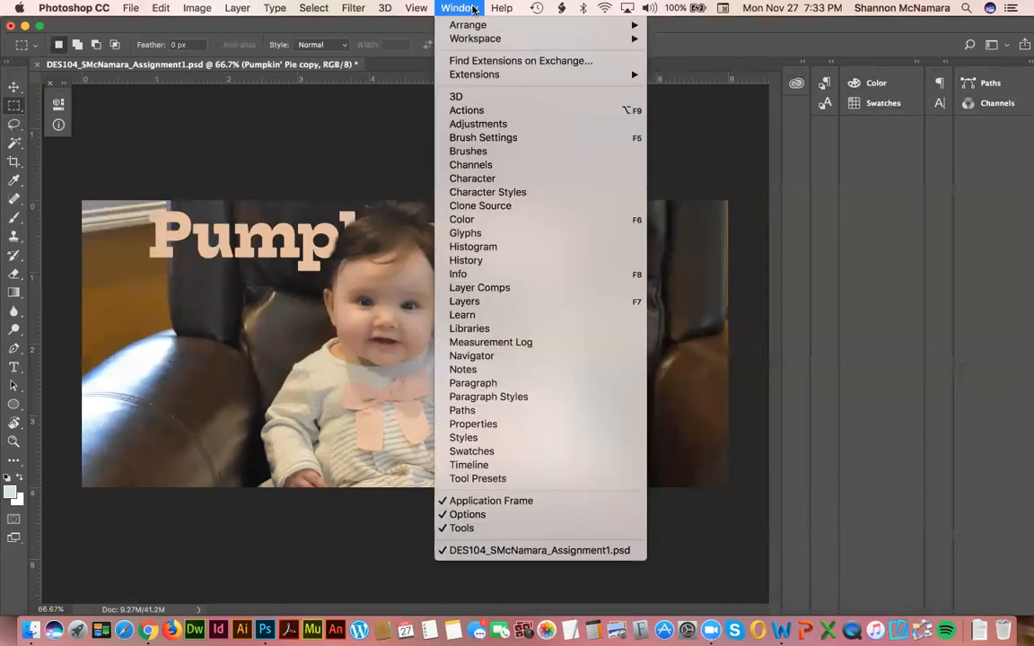
left_click(458, 302)
left_click_drag(867, 153, 842, 146)
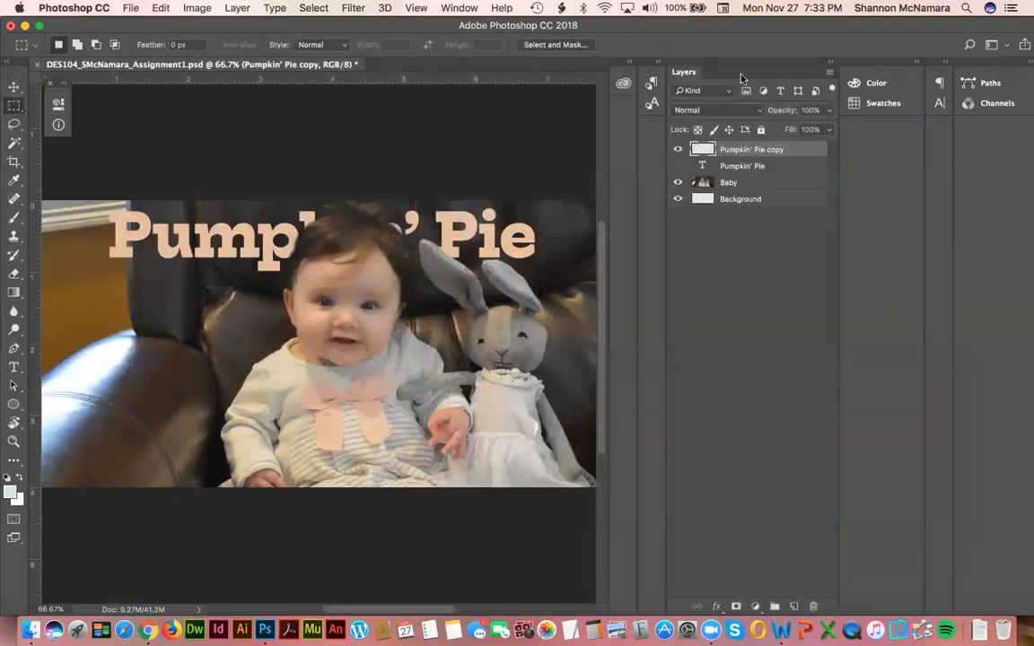
left_click_drag(689, 77, 885, 185)
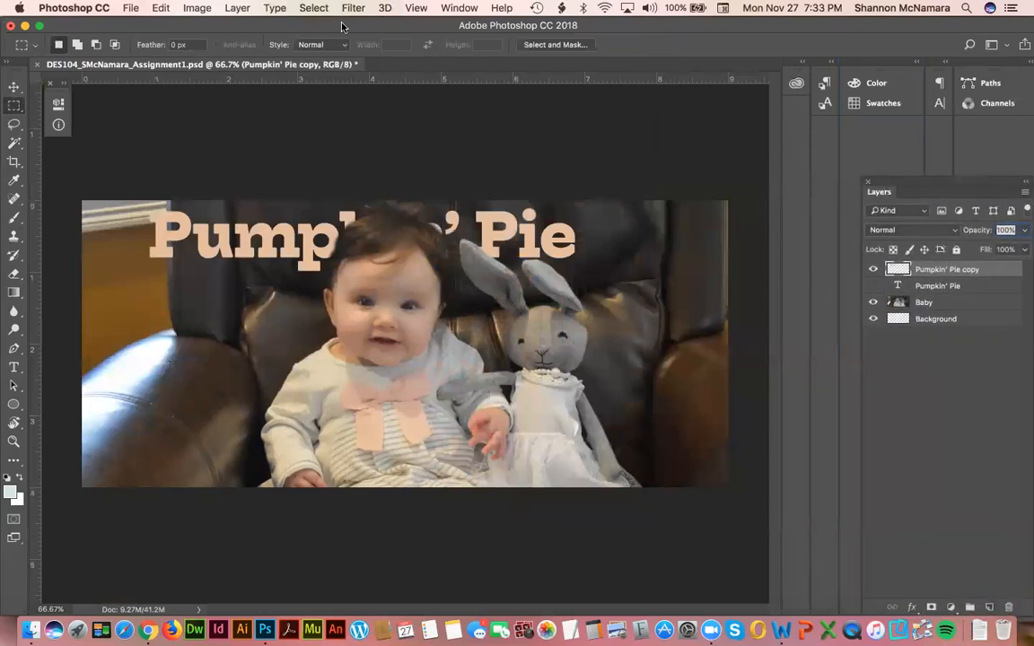
- Display the Character panel and bring the floating Layers panel in front of it
left_click(458, 8)
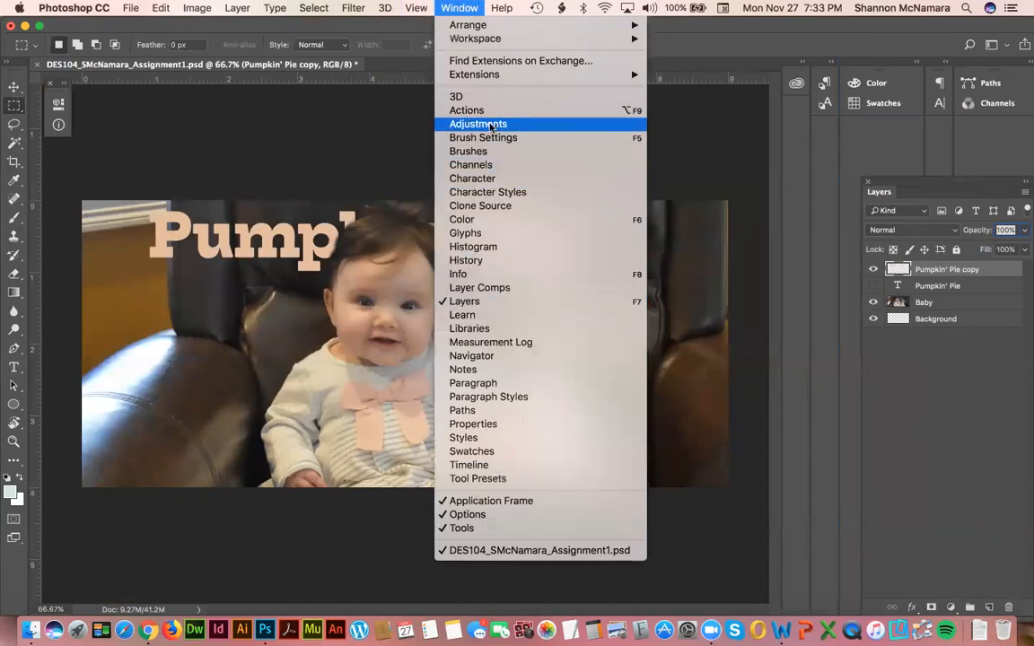
left_click(492, 179)
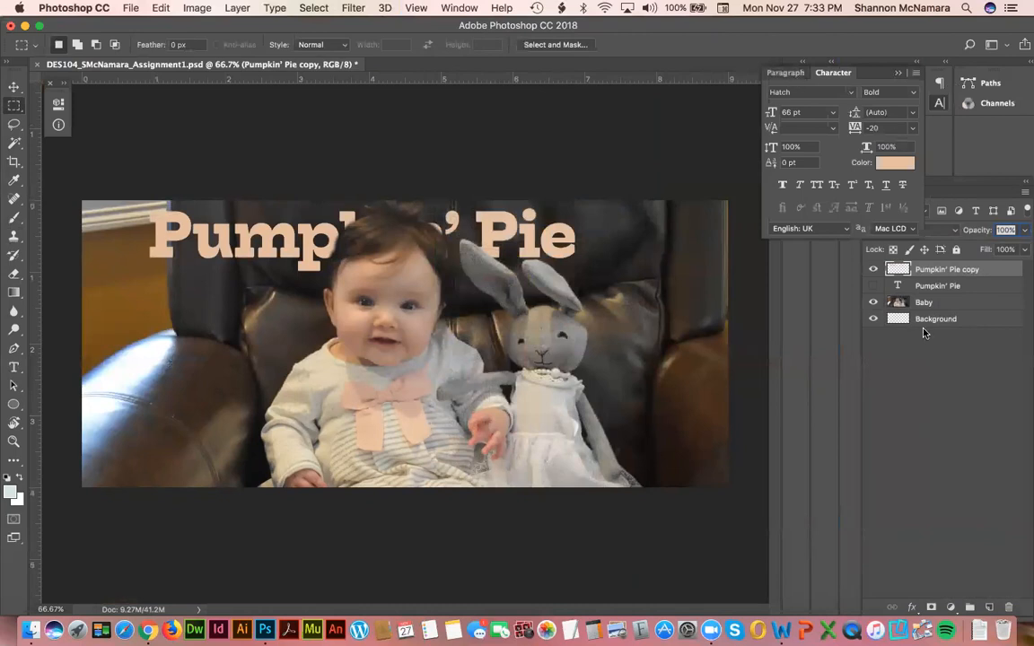
left_click(969, 186)
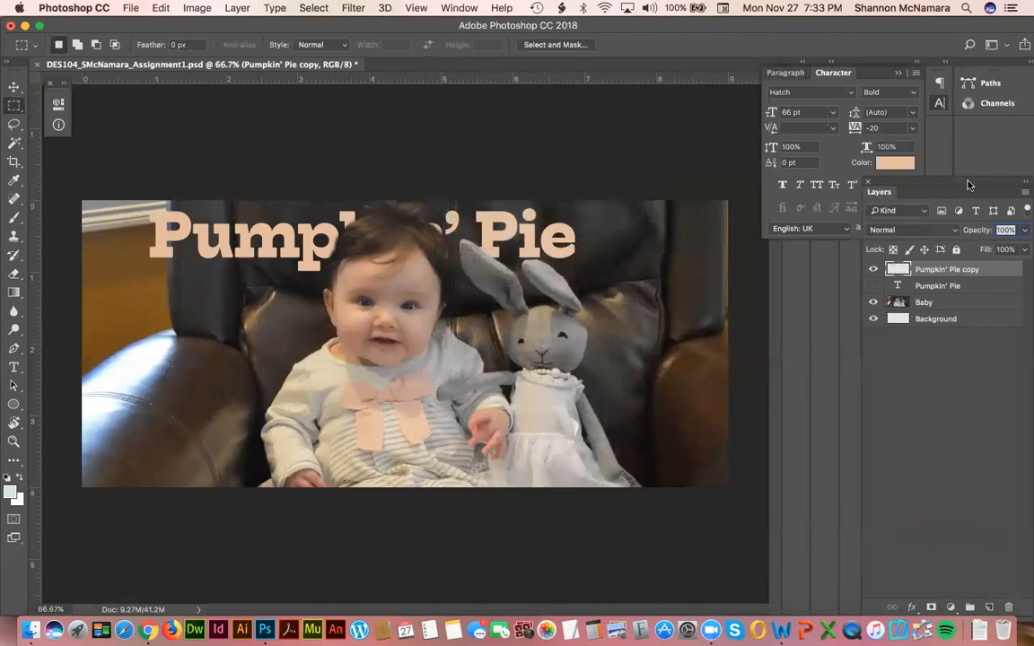
- Activate the Polygonal Lasso tool and make the Baby layer active, with the wall beside the chair in close view
left_click(14, 125)
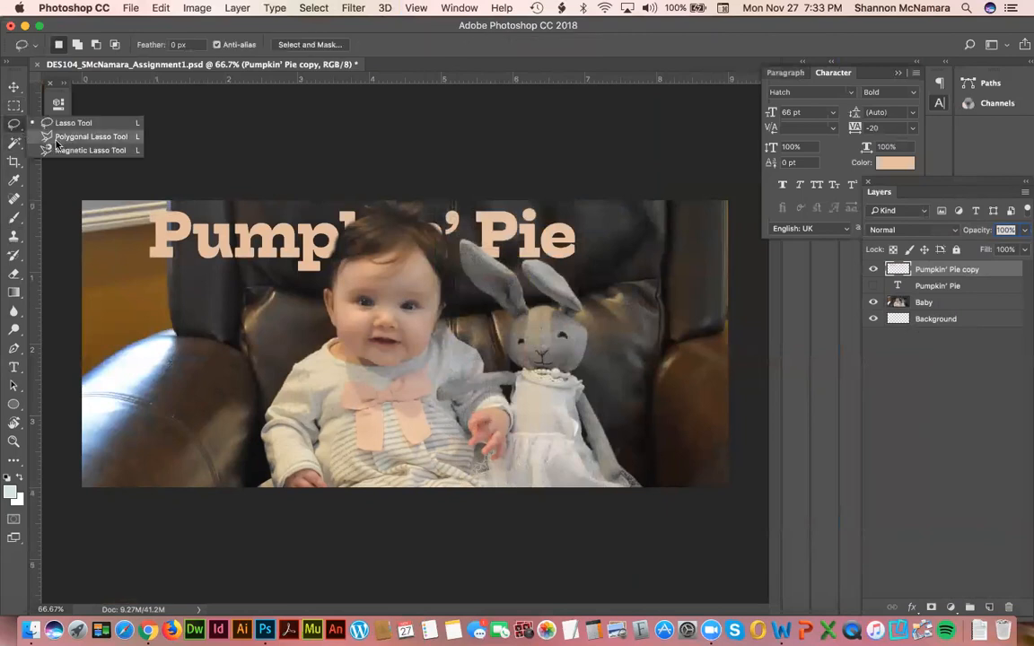
left_click(56, 138)
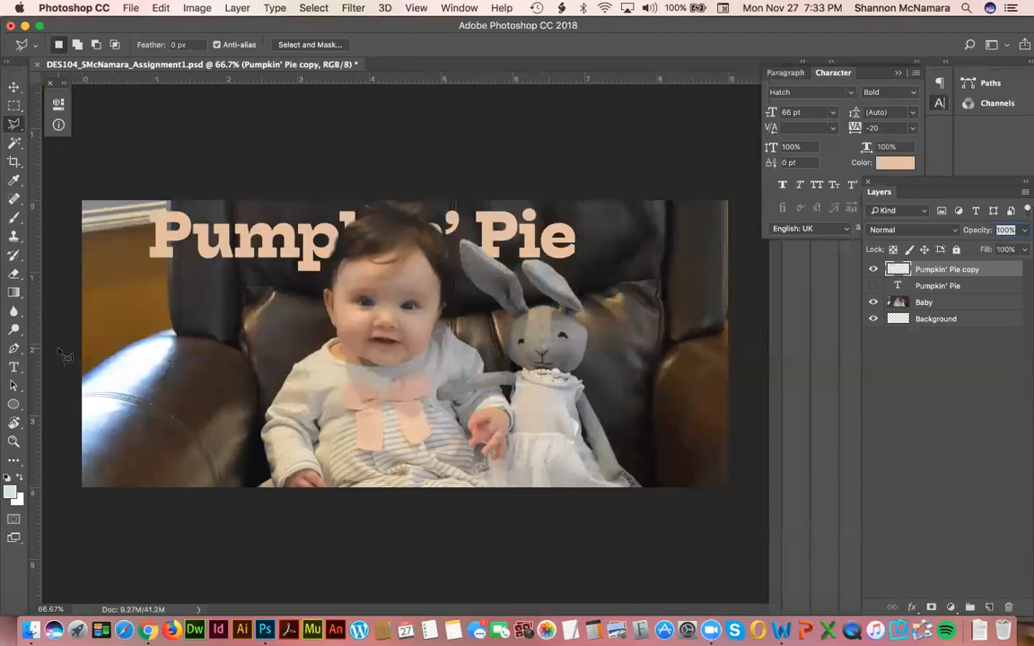
key("super+equal")
key("super+equal")
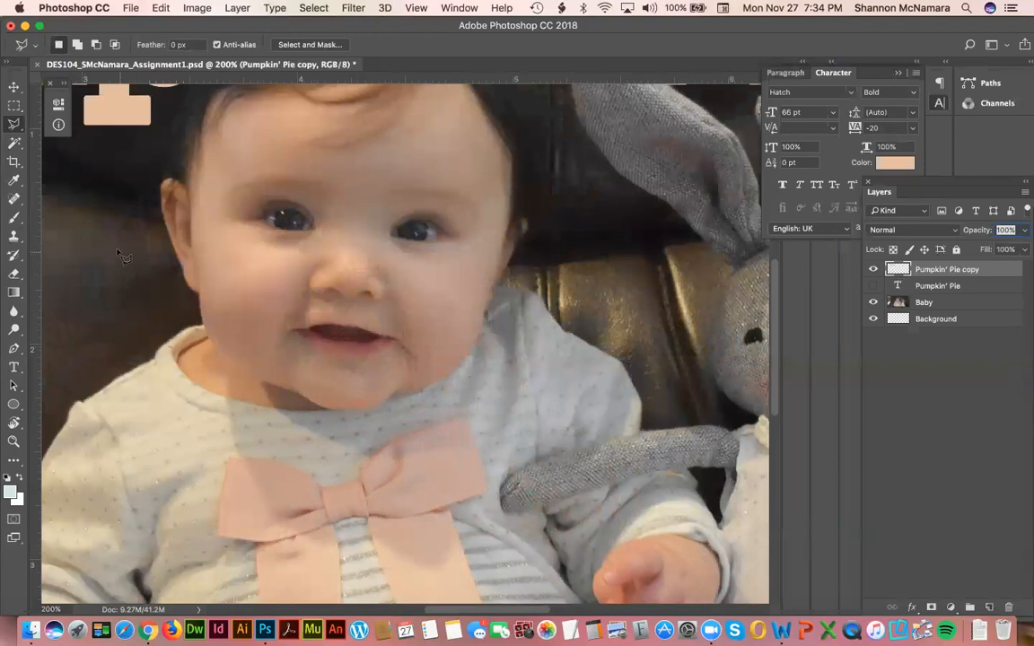
left_click_drag(92, 296, 359, 294)
left_click_drag(211, 322, 485, 314)
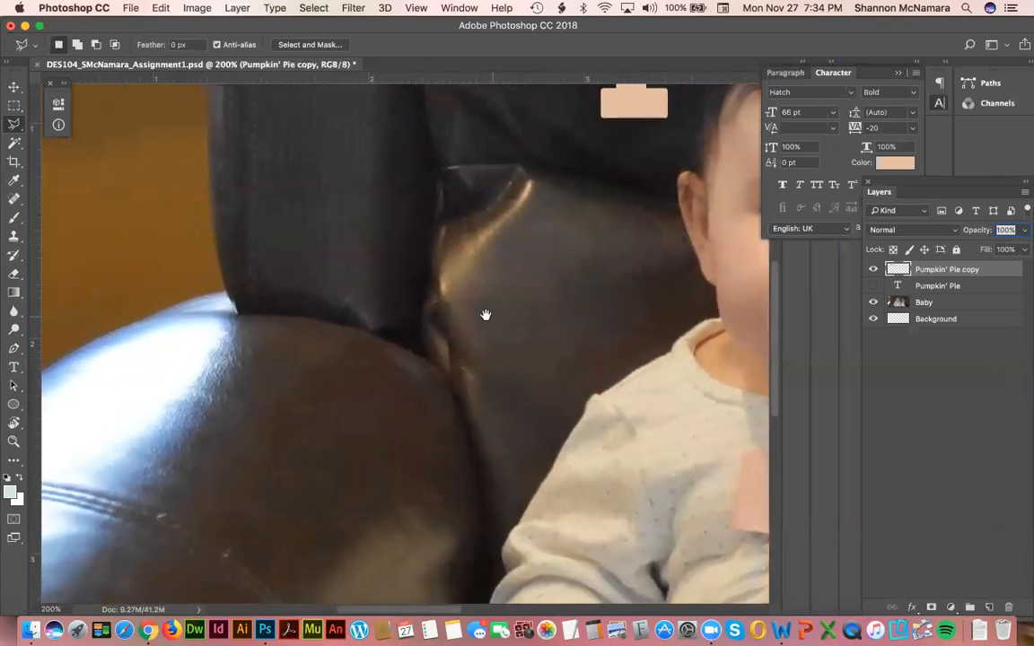
left_click_drag(360, 358, 457, 344)
left_click_drag(440, 387, 434, 395)
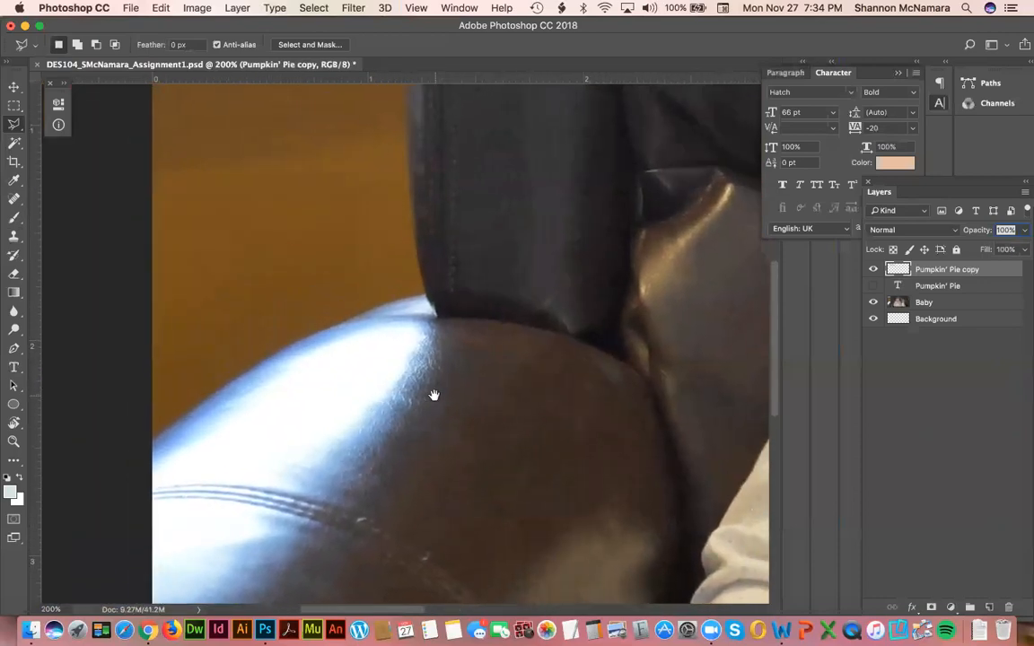
mouse_move(330, 358)
left_mouse_down()
mouse_move(318, 386)
mouse_move(314, 325)
mouse_move(314, 354)
left_mouse_up()
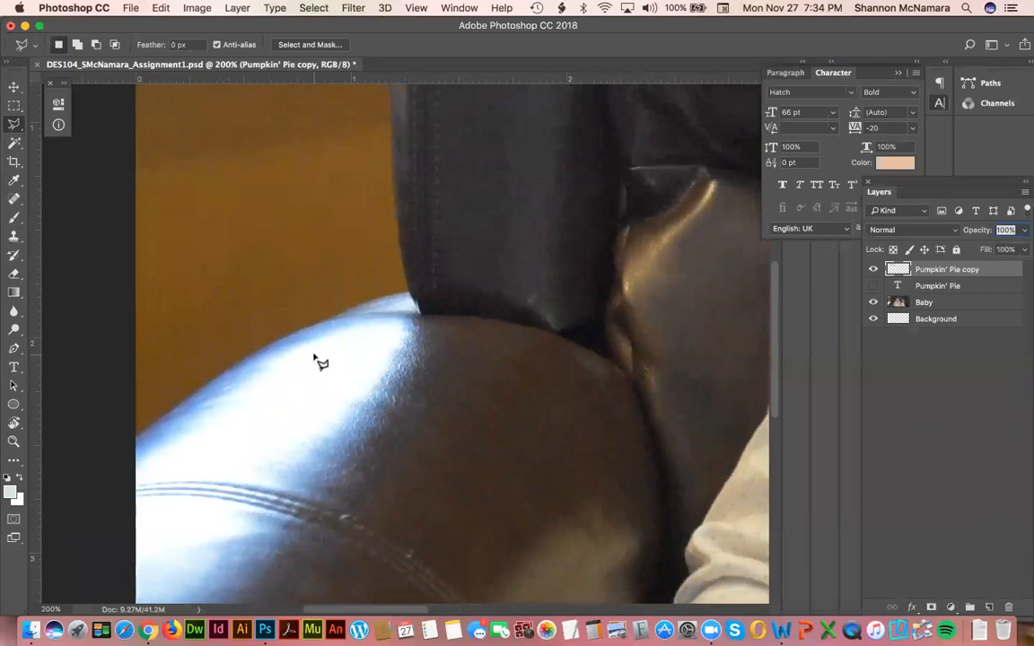
left_click(933, 304)
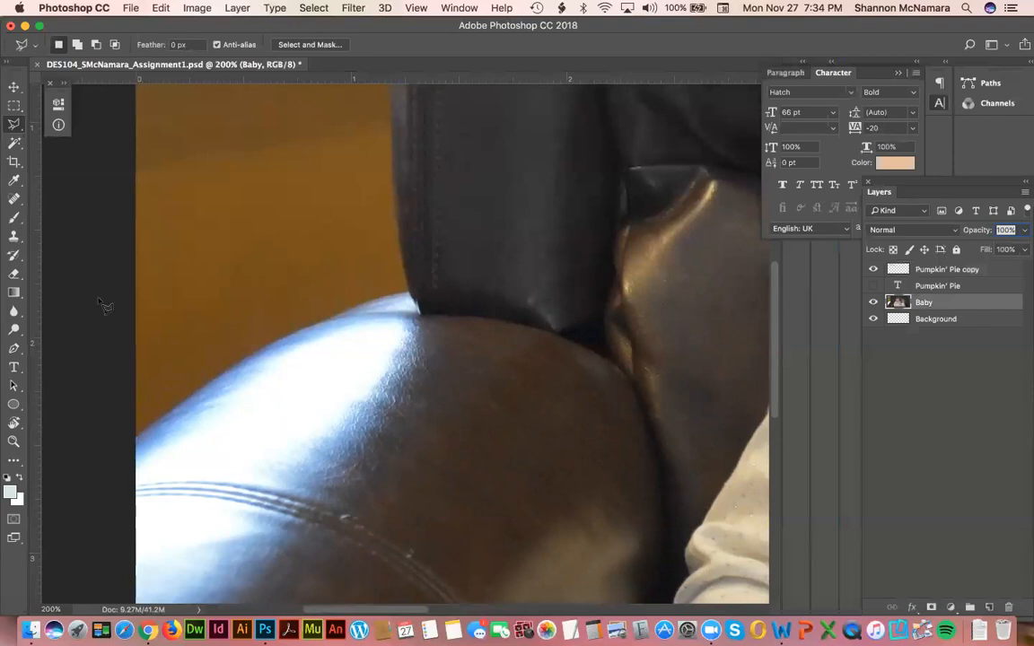
left_click(138, 440)
left_click_drag(407, 291, 408, 492)
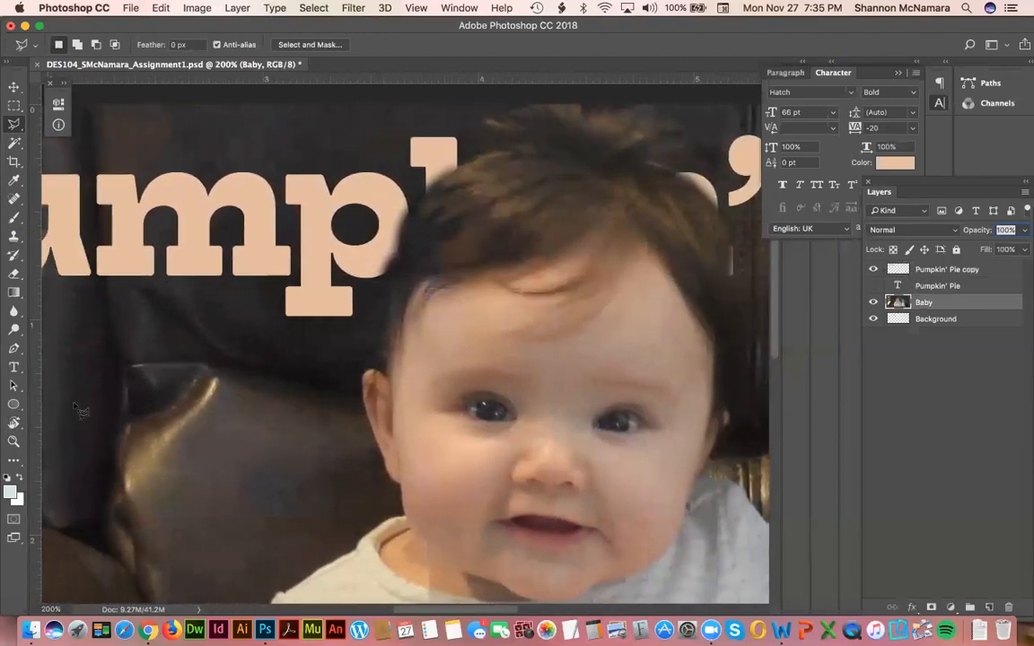
key("space")
left_click_drag(428, 390, 628, 395)
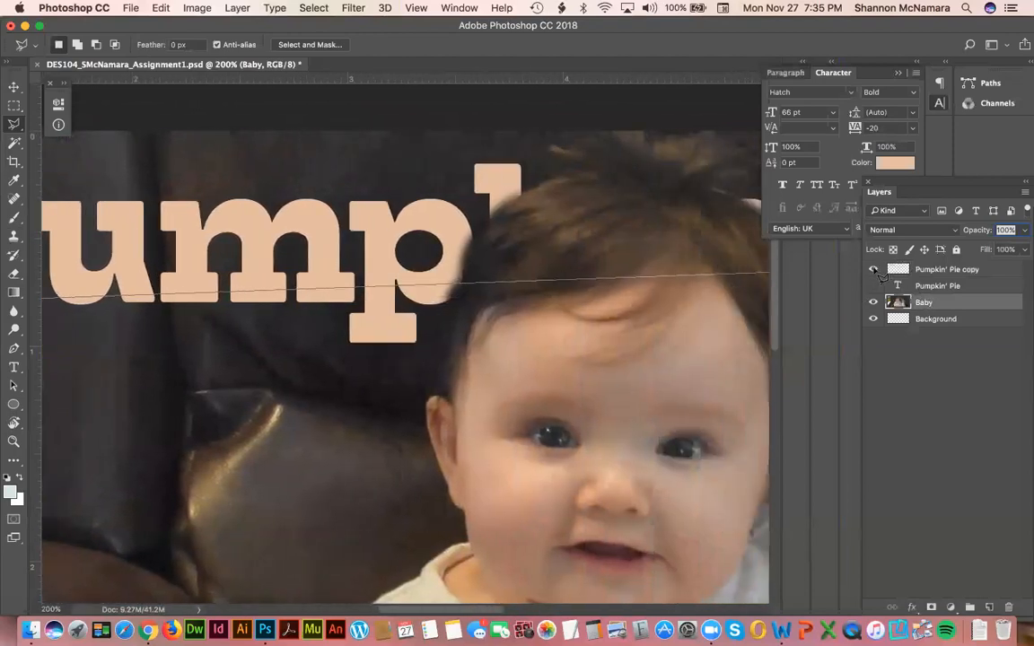
left_click(884, 268)
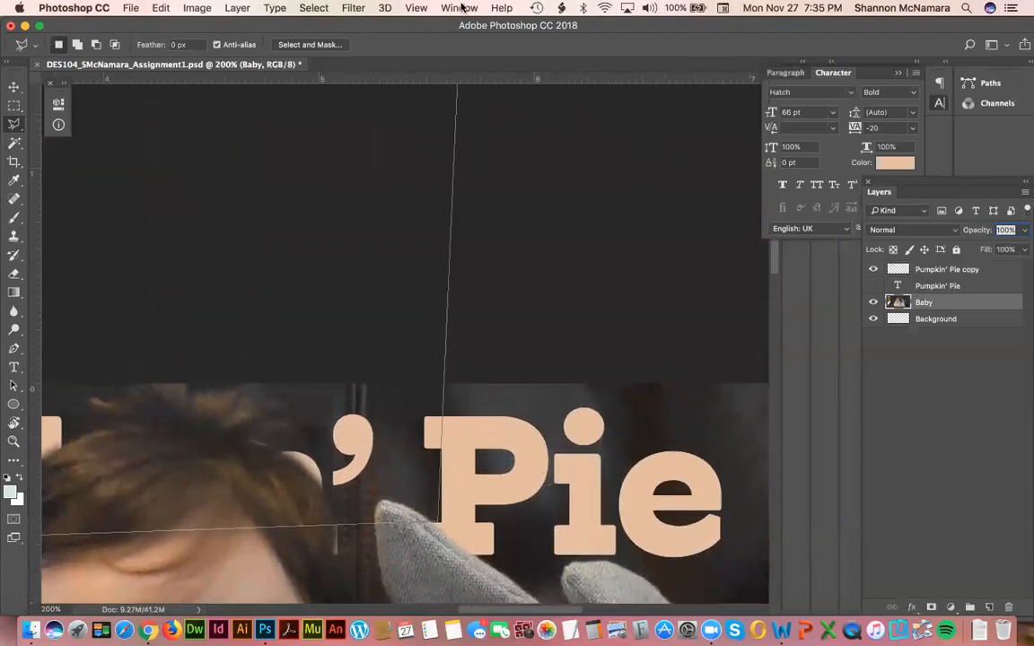
left_click(459, 8)
key("Escape")
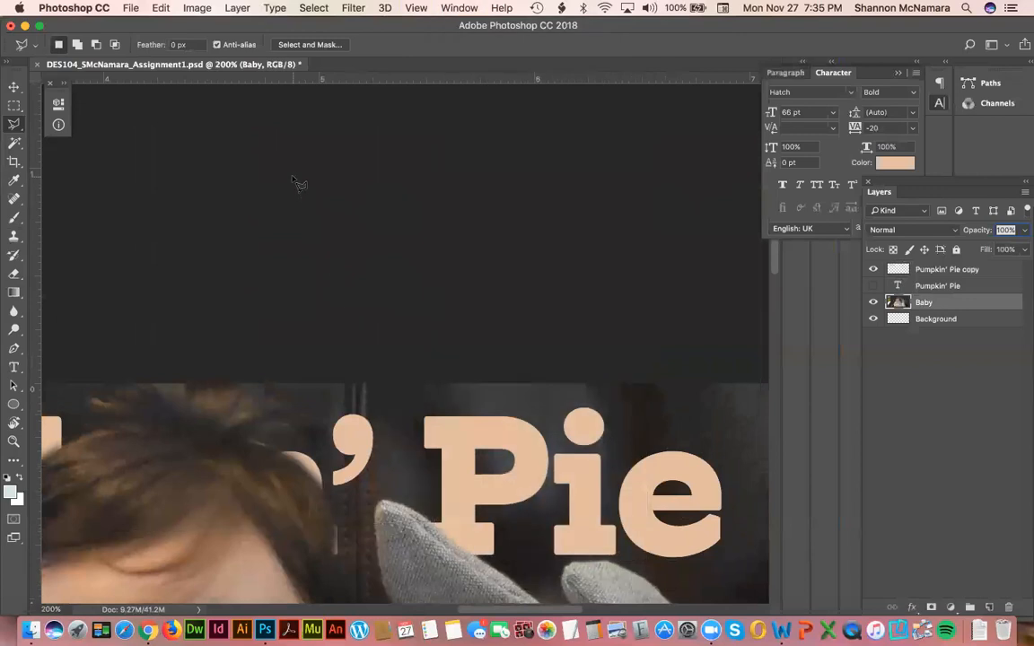
- Display the History panel, place it beside the Layers panel and show its most recent entry
key("space")
scroll(507, 213, "left", 15)
scroll(507, 213, "down", 5)
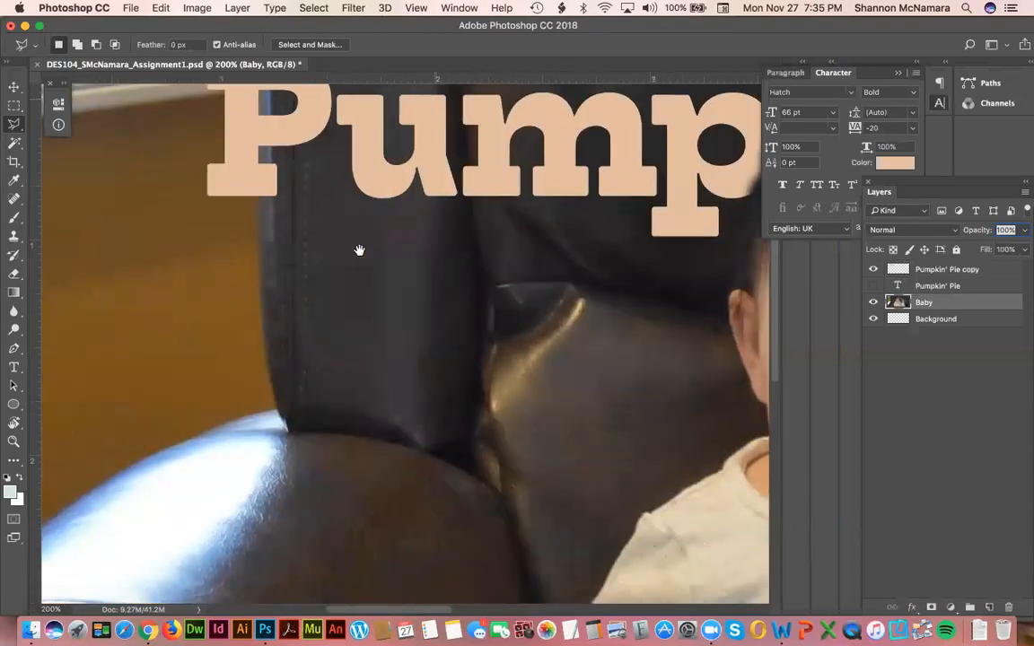
left_click(459, 9)
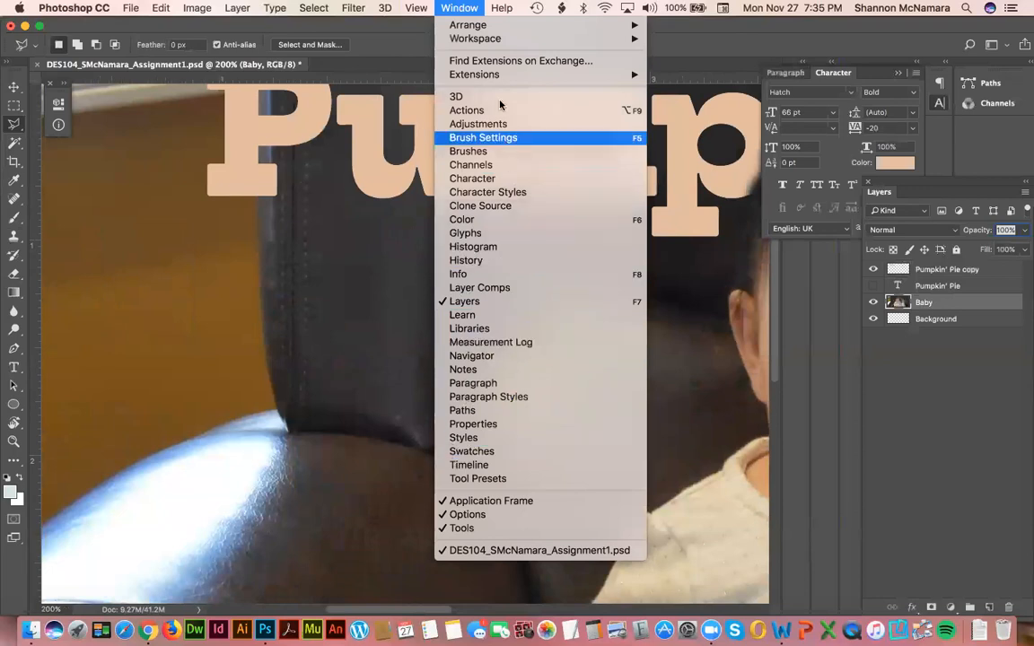
left_click(467, 260)
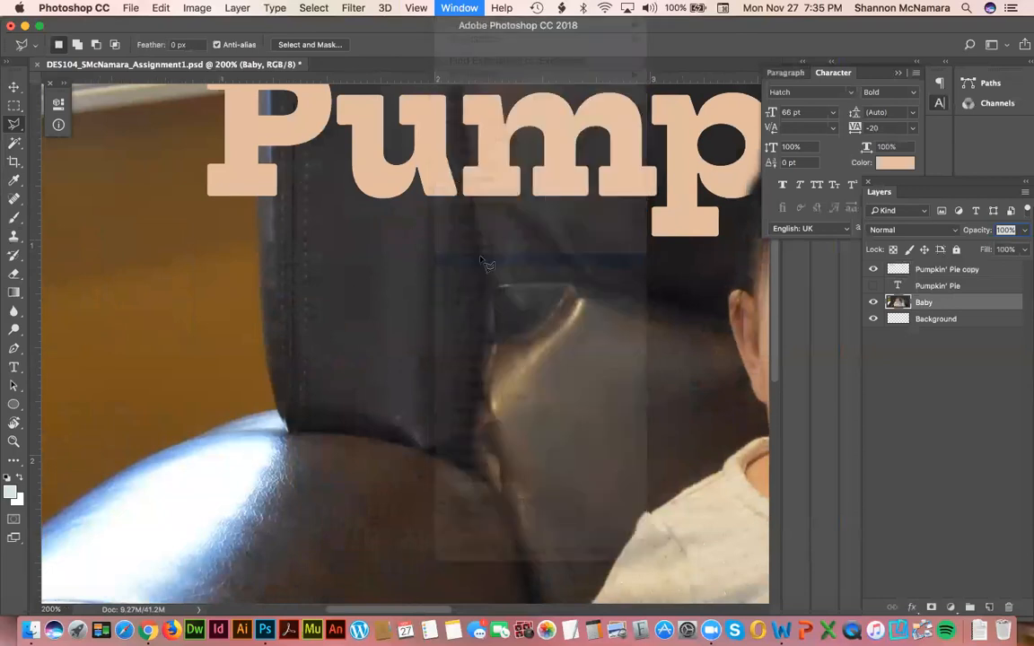
left_click_drag(780, 436, 800, 315)
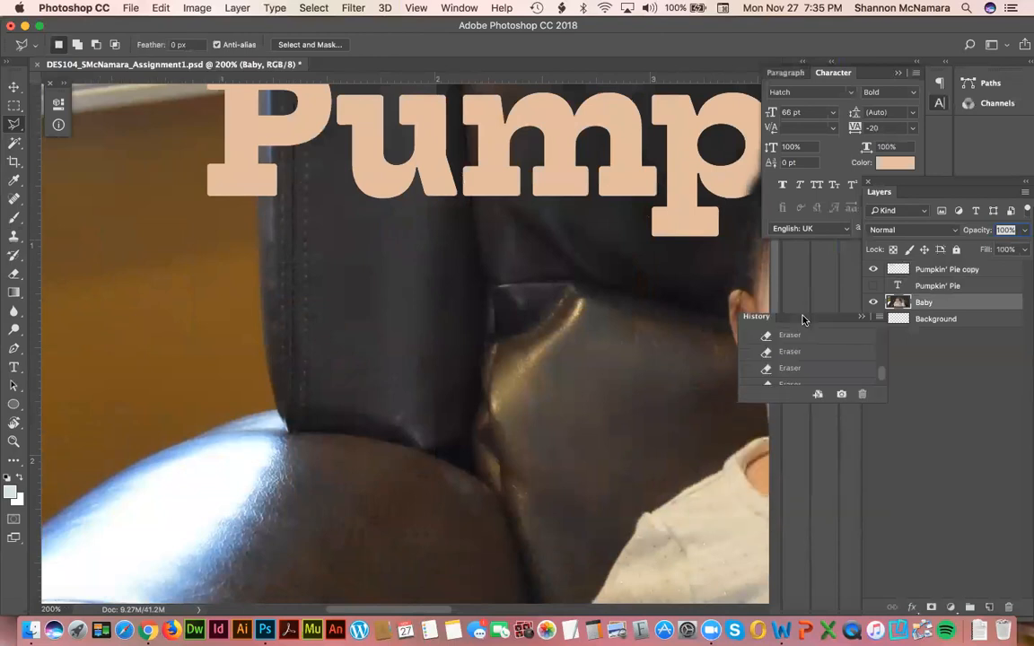
left_click_drag(881, 372, 878, 391)
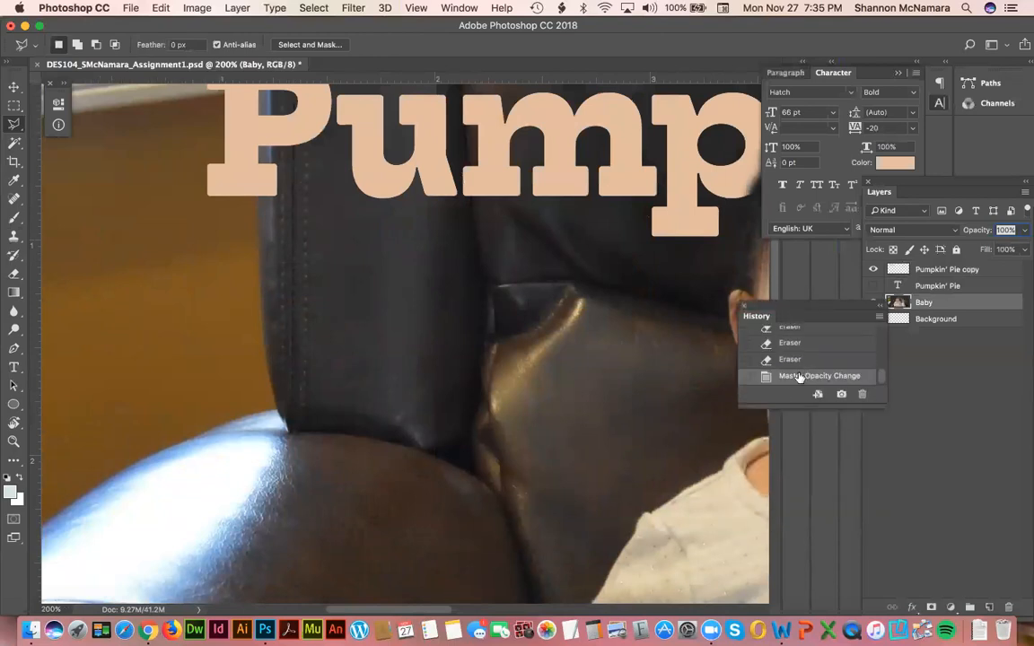
- Hide the Pumpkin' Pie copy layer
left_click(933, 271)
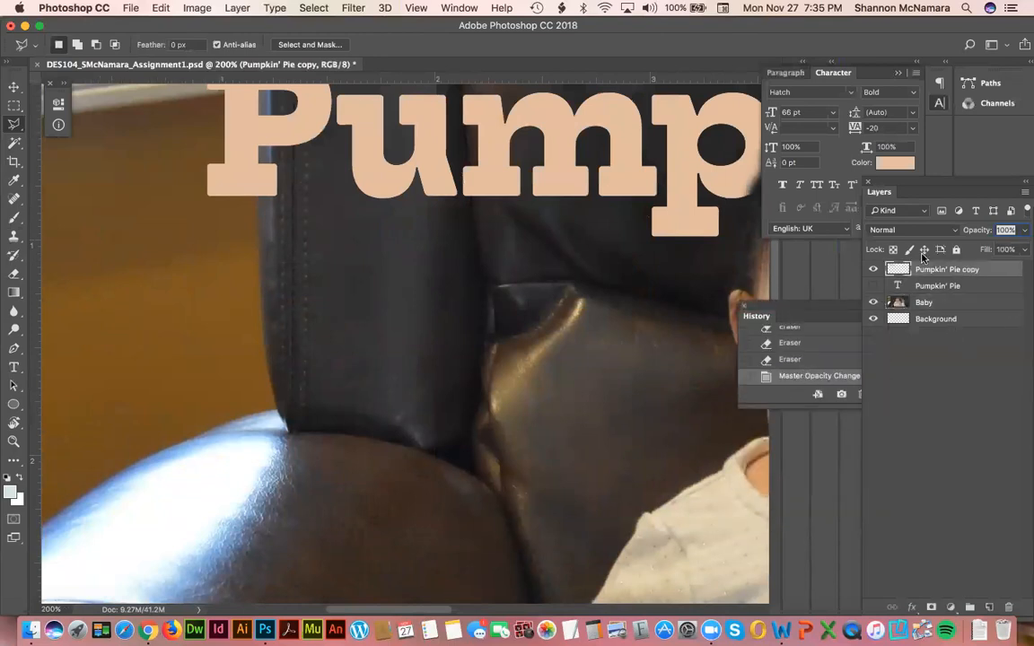
left_click(872, 271)
mouse_move(133, 395)
left_mouse_down()
mouse_move(224, 482)
mouse_move(242, 480)
left_mouse_up()
left_click_drag(289, 272, 280, 260)
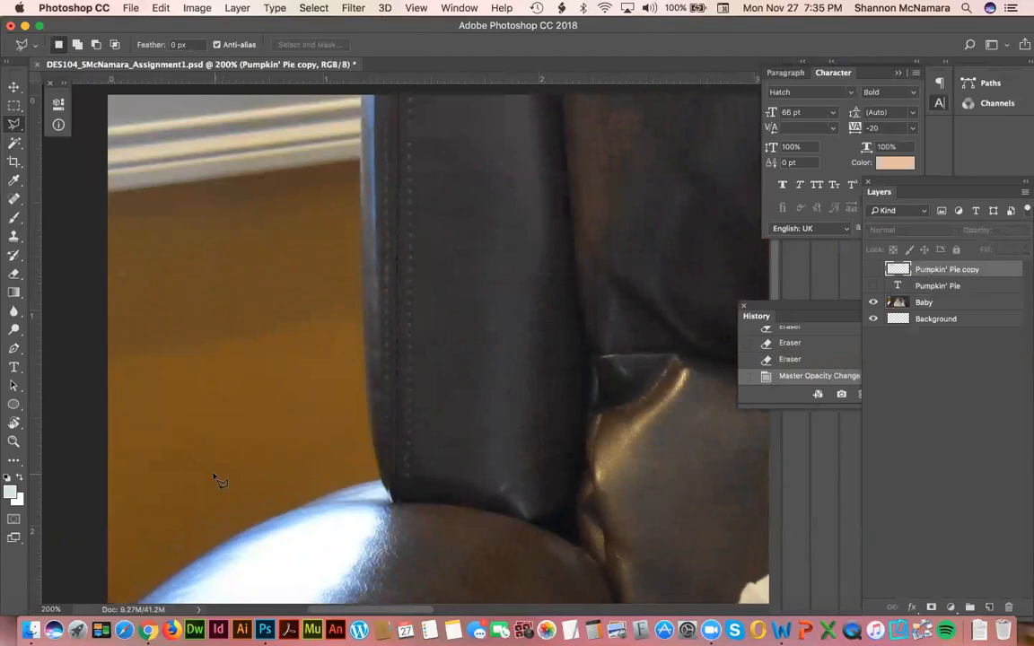
left_click_drag(220, 507, 233, 455)
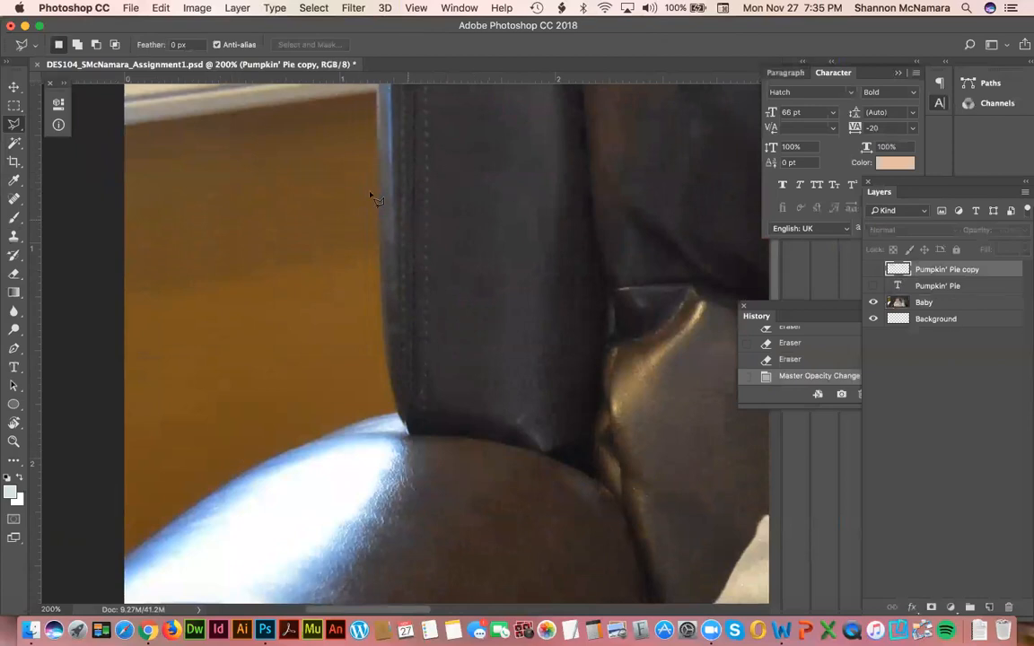
mouse_move(337, 185)
left_mouse_down()
mouse_move(337, 261)
mouse_move(346, 222)
left_mouse_up()
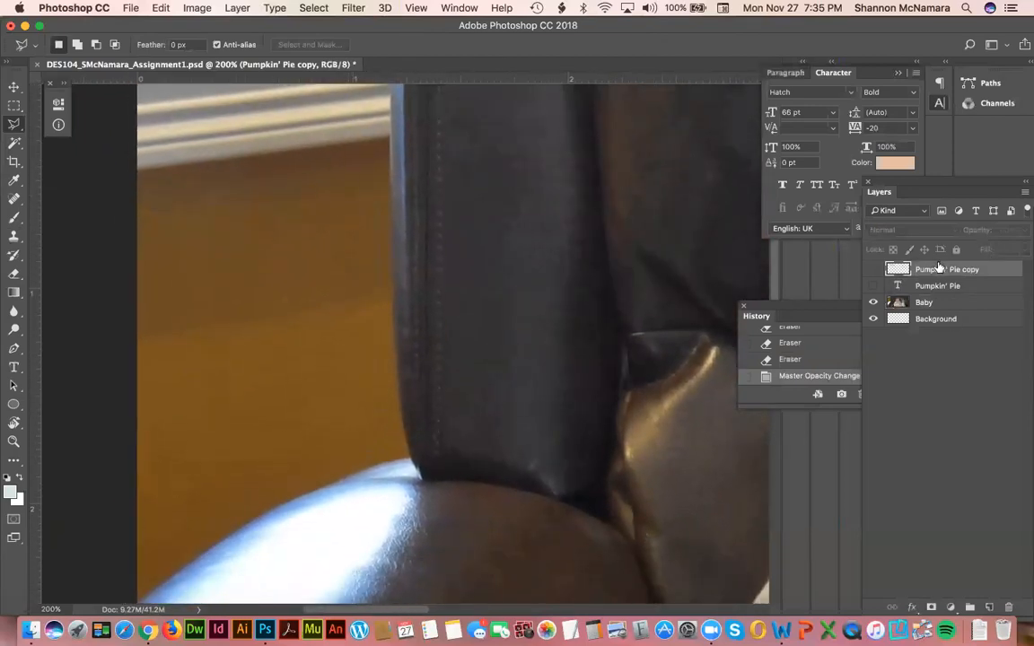
left_click(874, 269)
left_click(873, 270)
- Trace the wall area beside the chair as a closed Polygonal Lasso selection and make the Baby layer active
left_click_drag(300, 478, 307, 439)
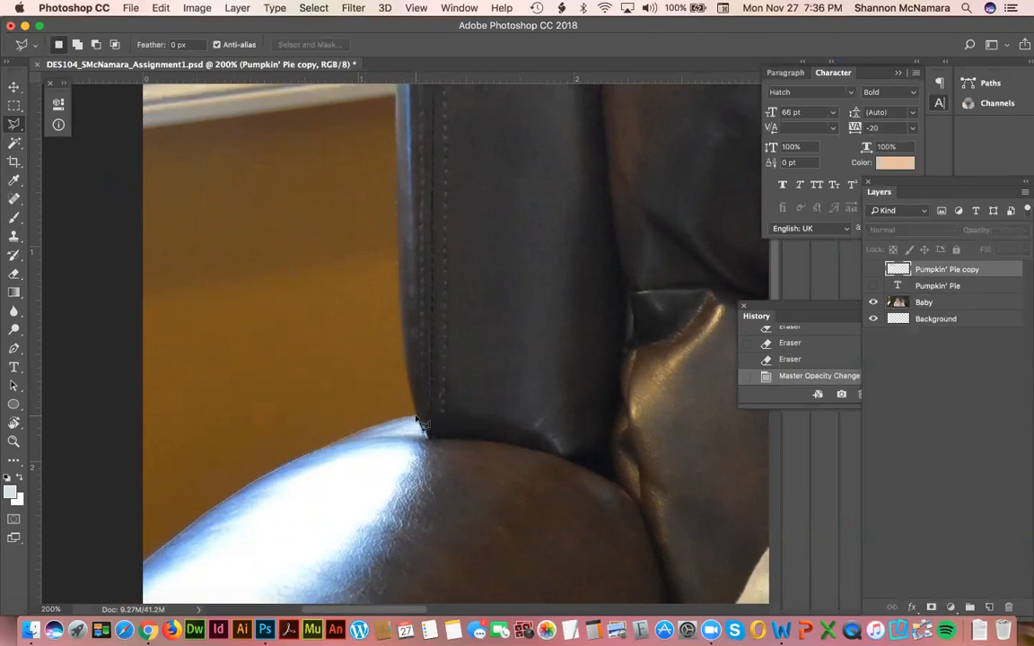
mouse_move(406, 382)
left_mouse_down()
mouse_move(397, 284)
mouse_move(395, 447)
left_mouse_up()
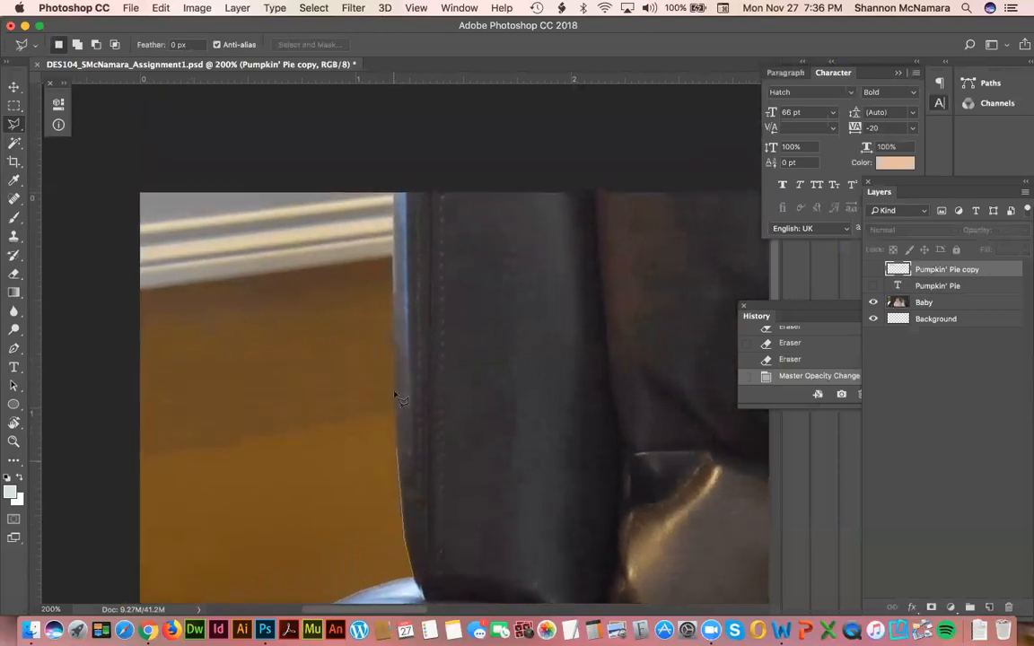
mouse_move(395, 325)
left_mouse_down()
mouse_move(394, 190)
mouse_move(149, 179)
mouse_move(159, 170)
mouse_move(440, 162)
mouse_move(343, 160)
left_mouse_up()
mouse_move(343, 160)
left_mouse_down()
mouse_move(337, 148)
mouse_move(364, 162)
mouse_move(103, 132)
mouse_move(319, 157)
left_mouse_up()
left_click(220, 114)
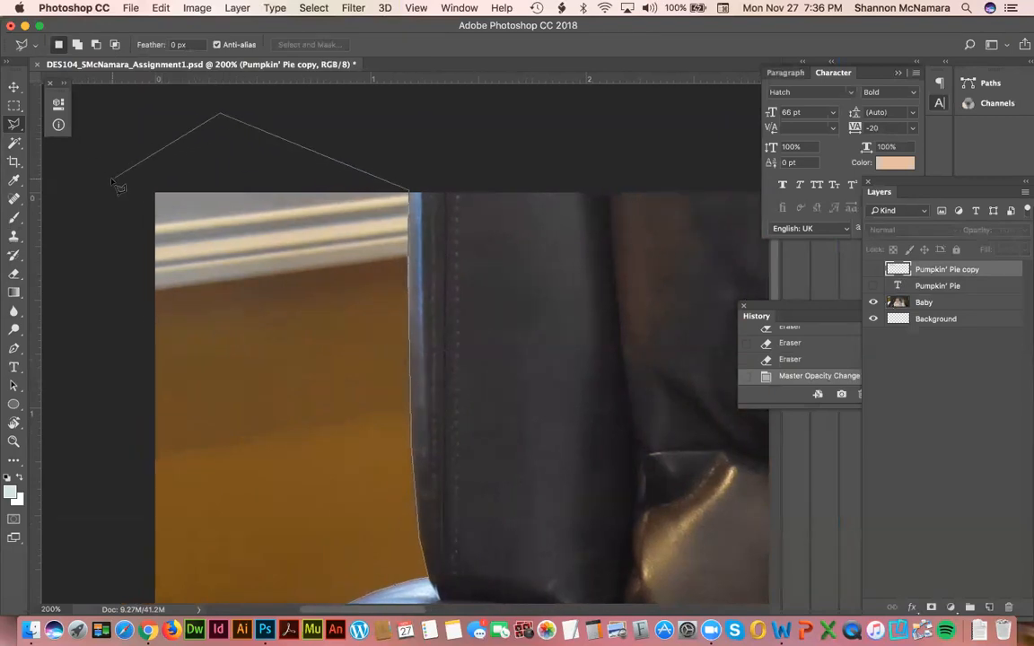
left_click_drag(136, 335, 214, 185)
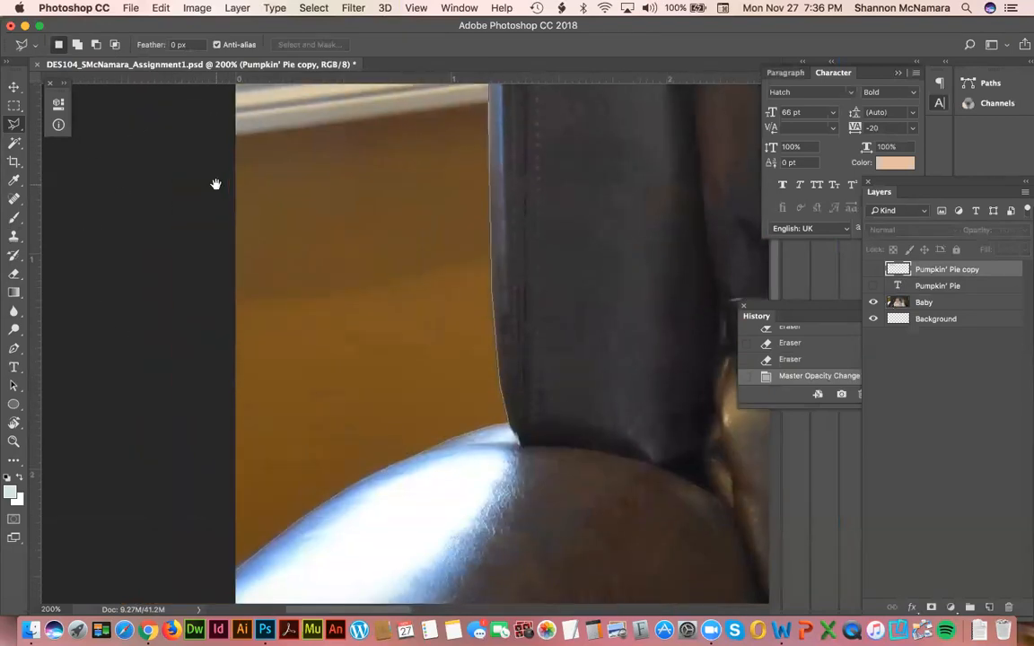
left_click(153, 436)
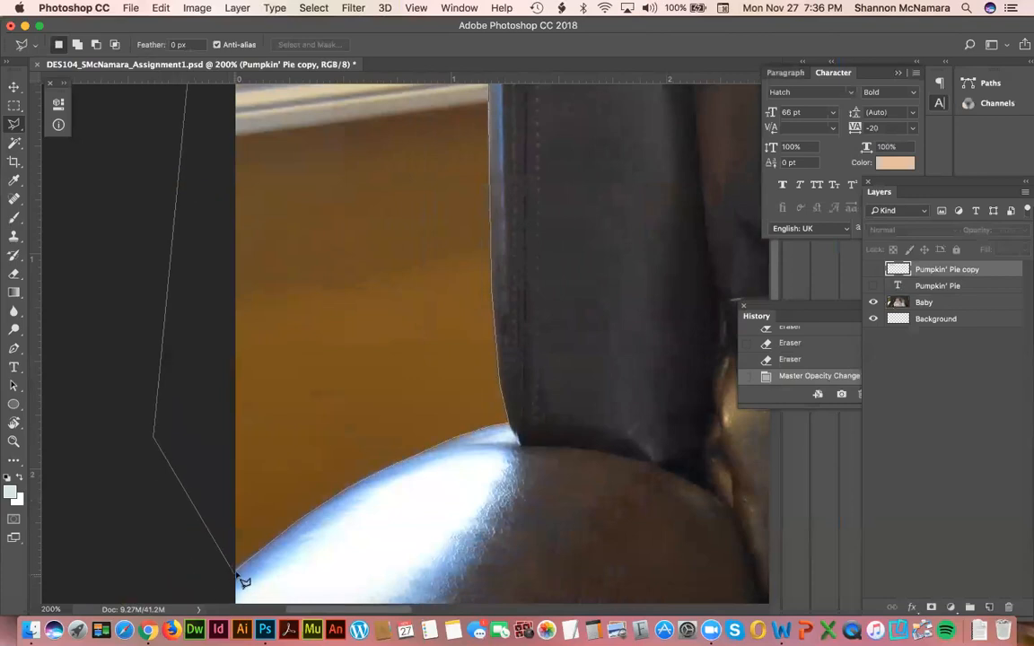
left_click(239, 575)
left_click_drag(309, 153, 305, 279)
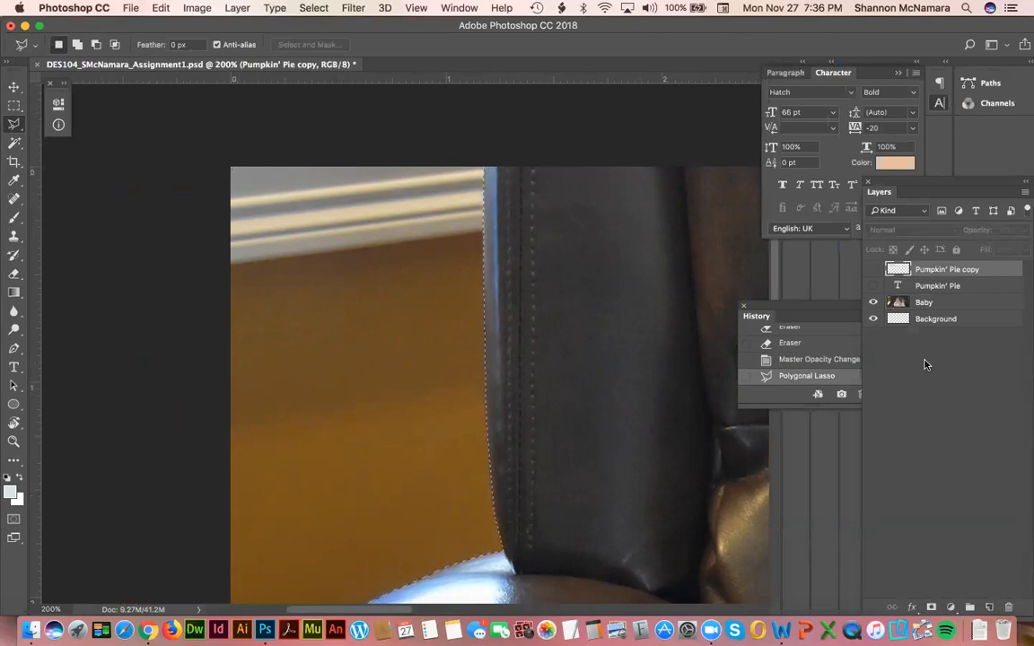
left_click(935, 305)
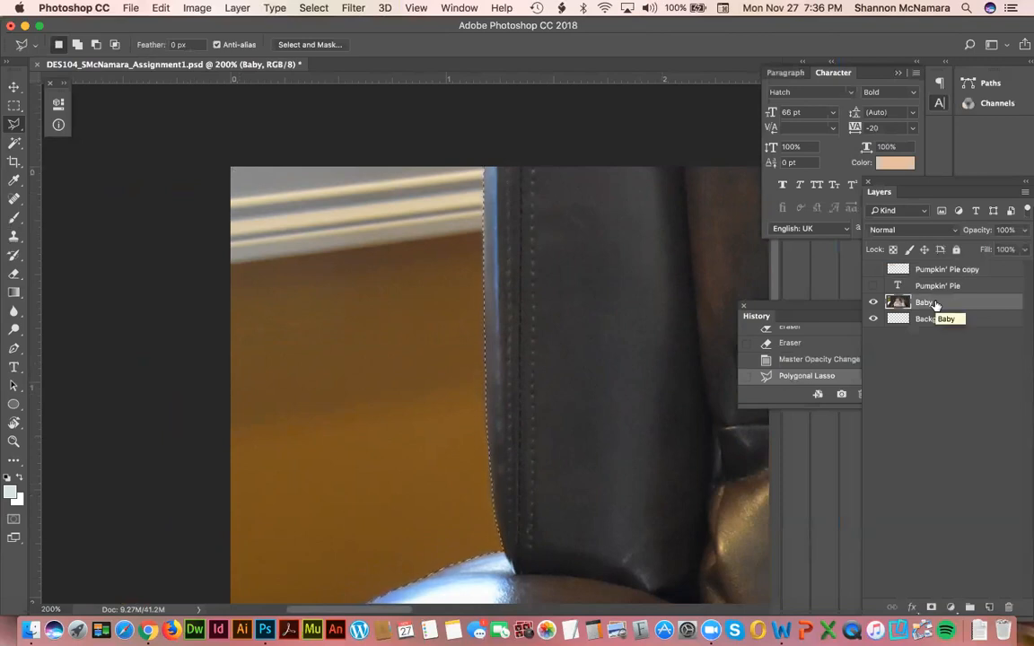
- Clear the selected wall area from the Baby layer and undo the deletion
left_click_drag(607, 461, 514, 375)
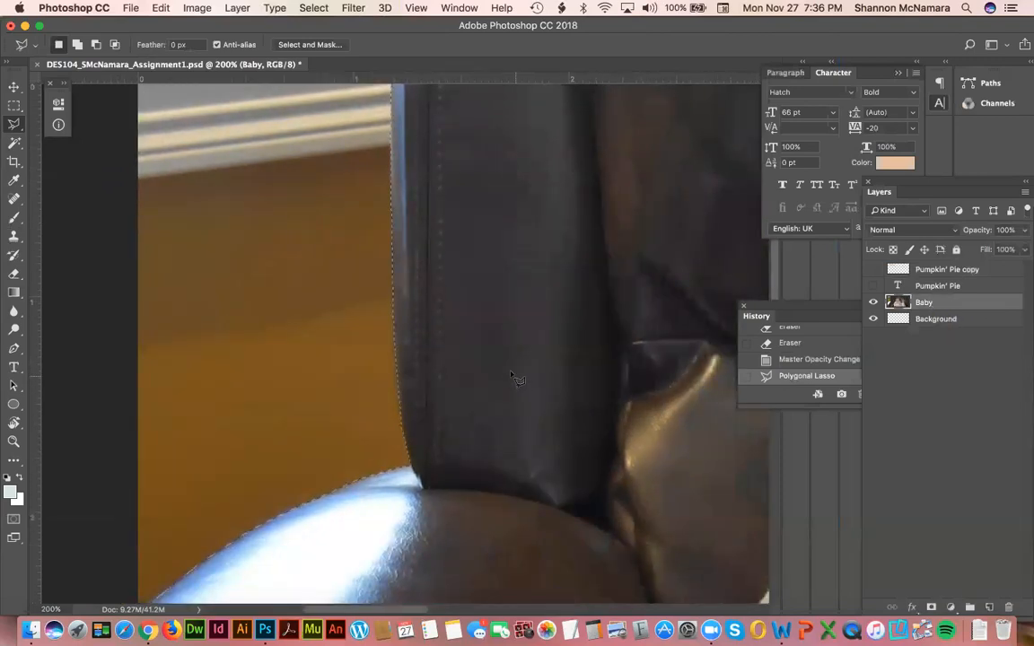
left_click_drag(351, 290, 339, 340)
key("Delete")
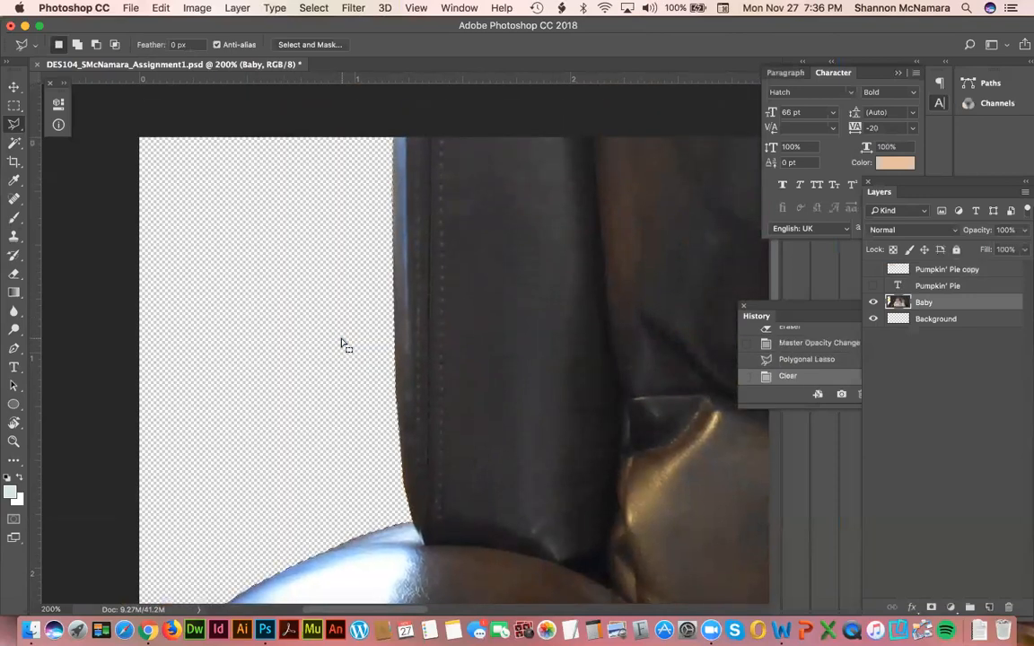
key("super+z")
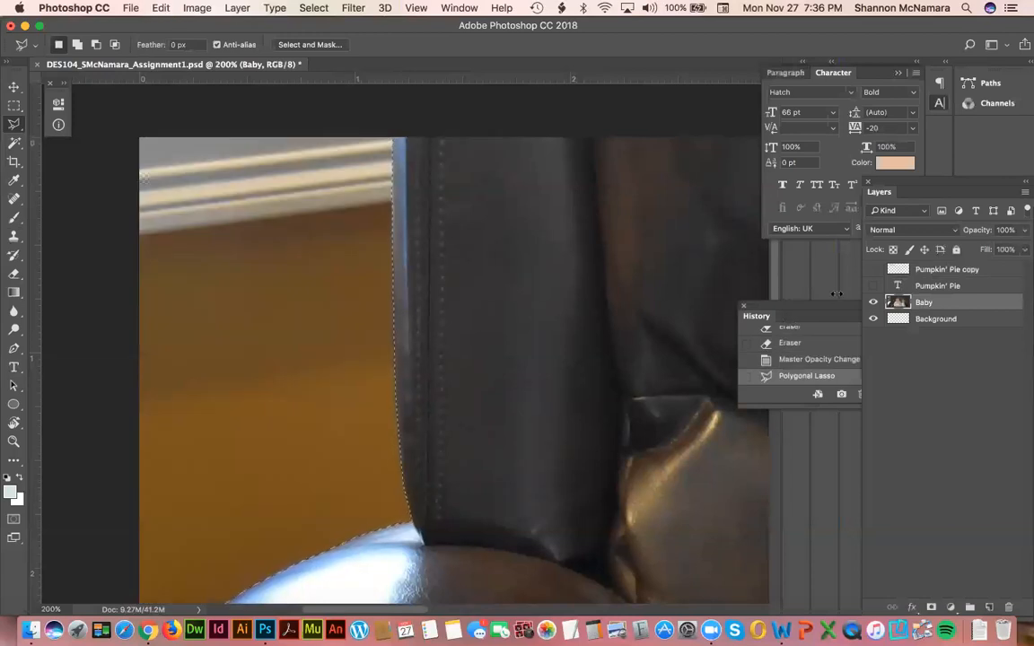
- Add a new layer above the Baby layer and start a Fill of the wall selection with a custom color
left_click(991, 608)
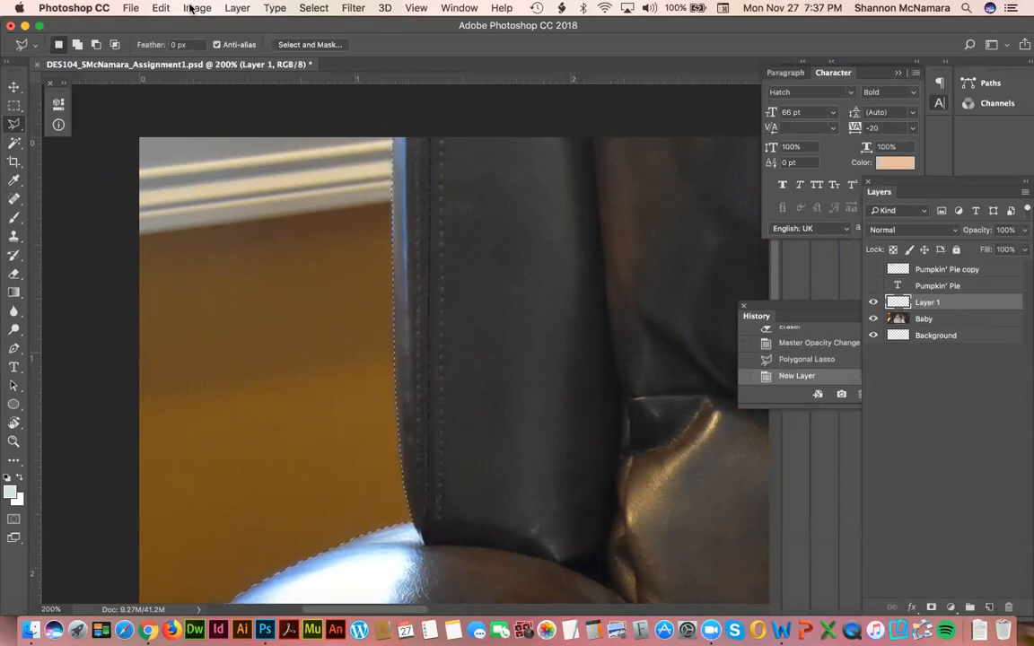
left_click(160, 8)
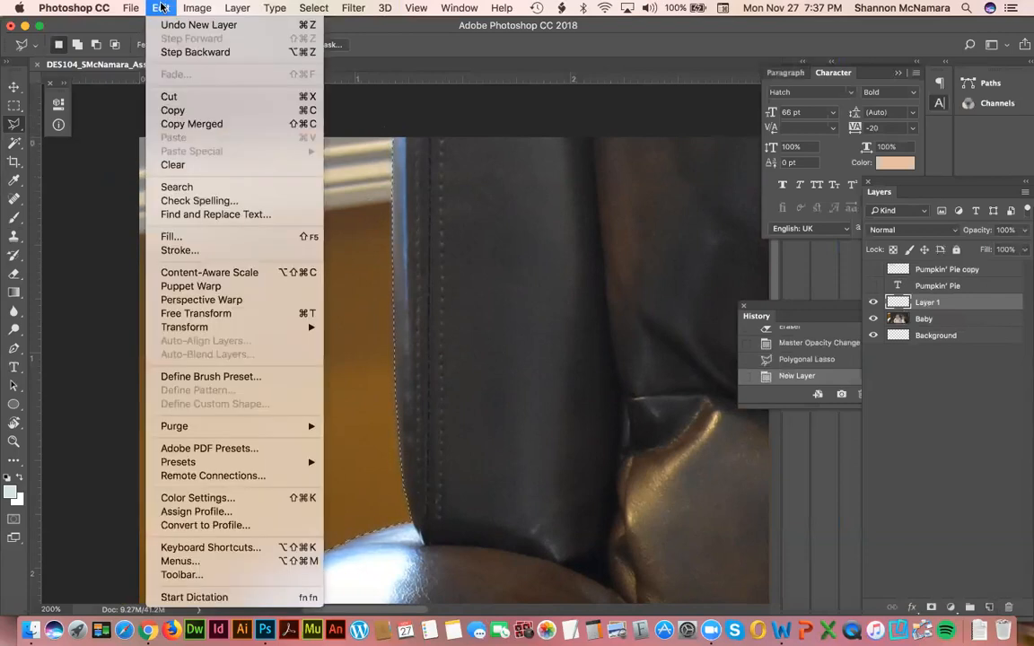
left_click(179, 237)
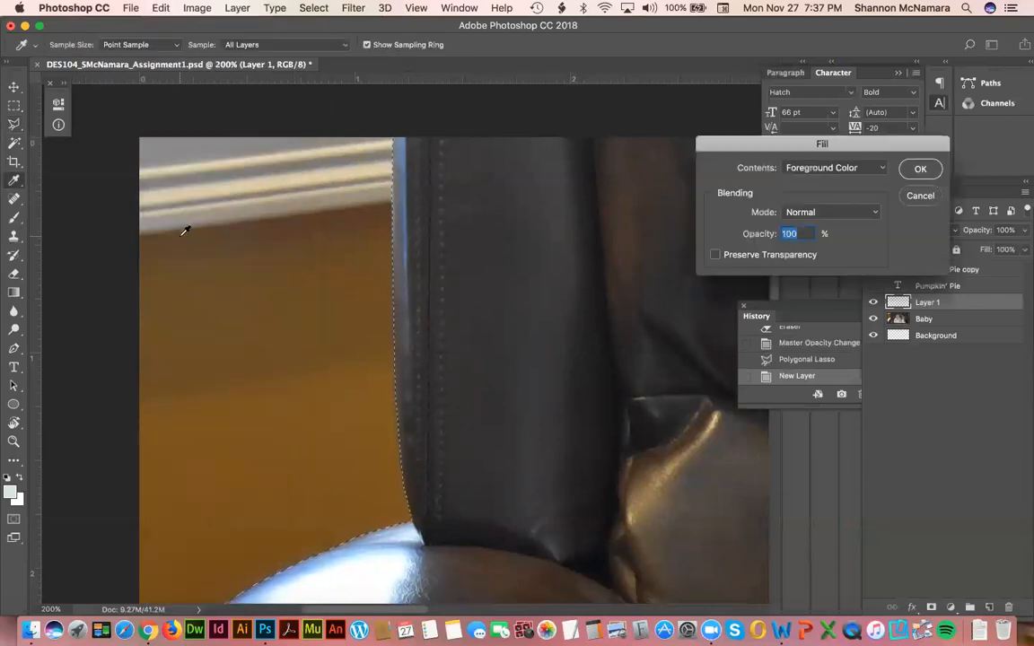
left_click(803, 167)
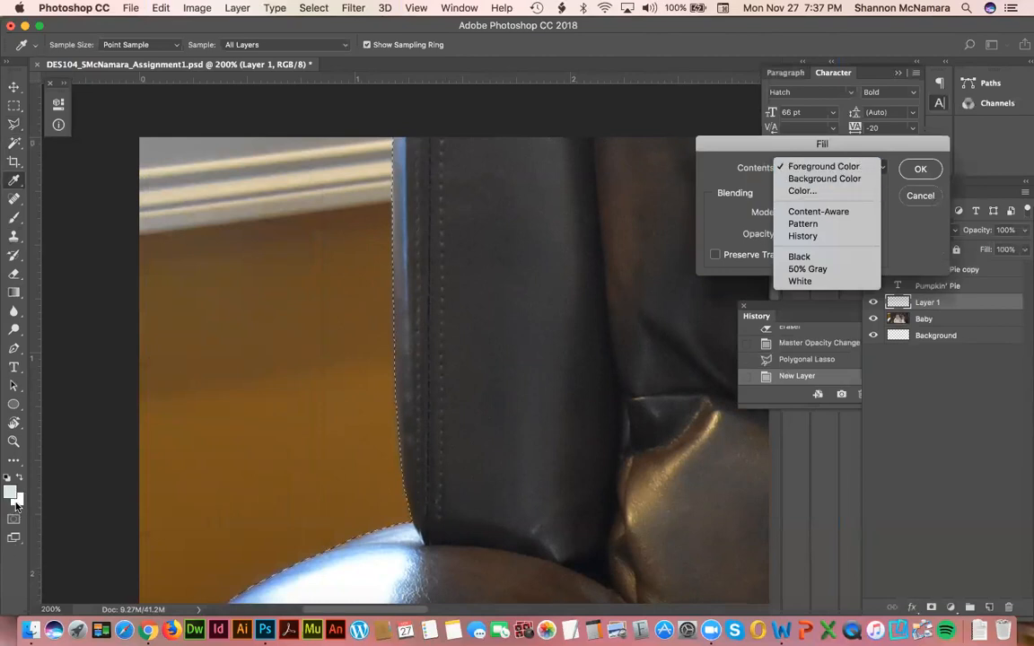
left_click(806, 191)
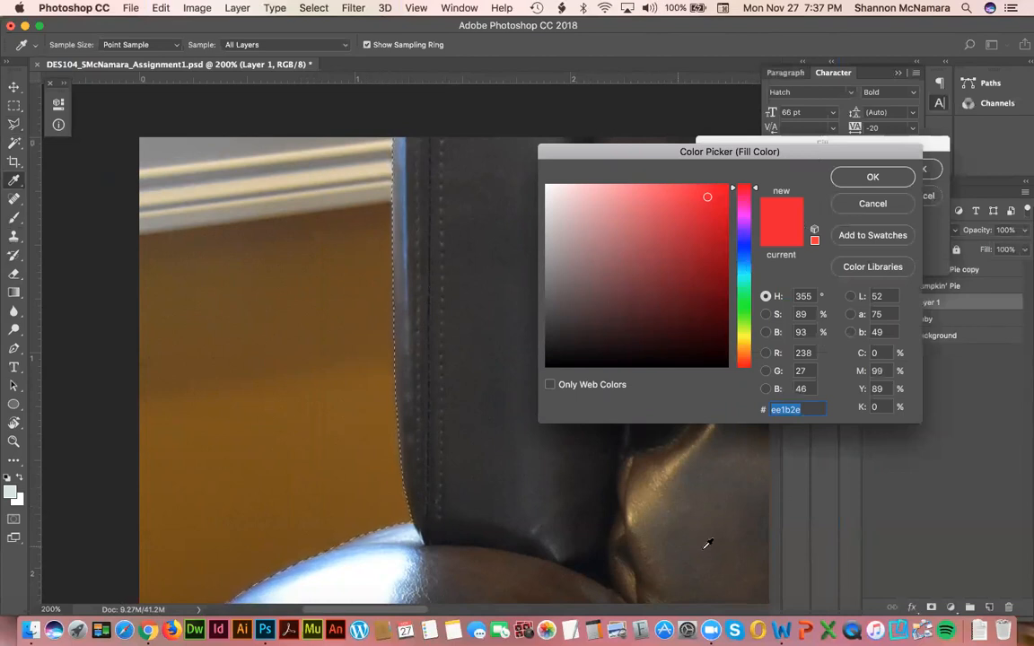
- Try the peach tone of the baby's bow as the fill color
key("super+minus")
key("super+minus")
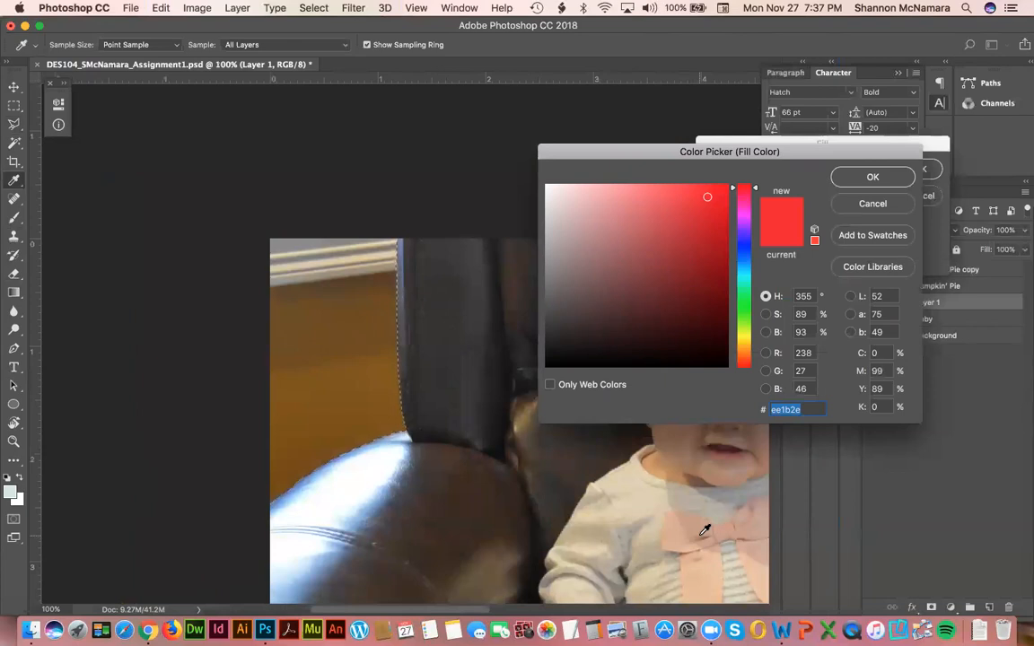
key("super+minus")
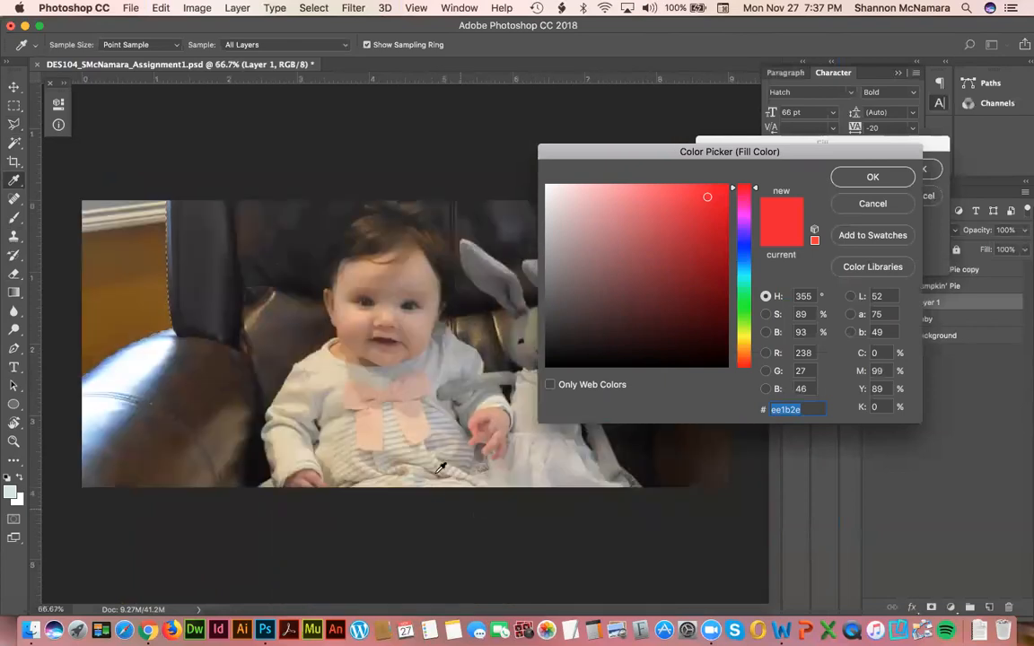
left_click(368, 426)
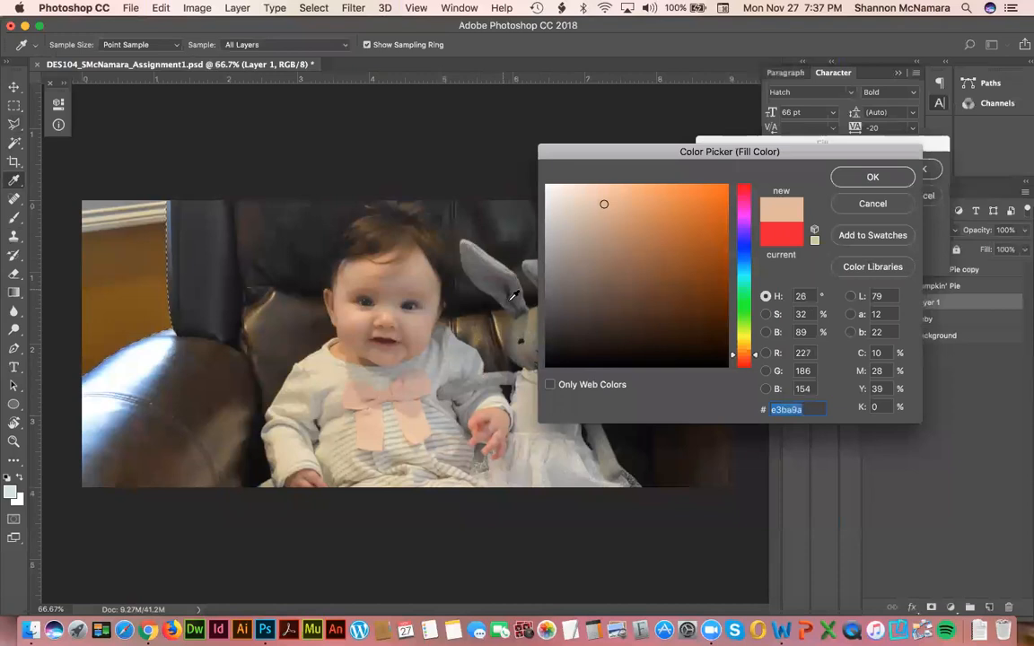
- Sample a light gray, RGB 181, 182, 177, from the rabbit in the photo and accept it as the fill color
key("super+plus")
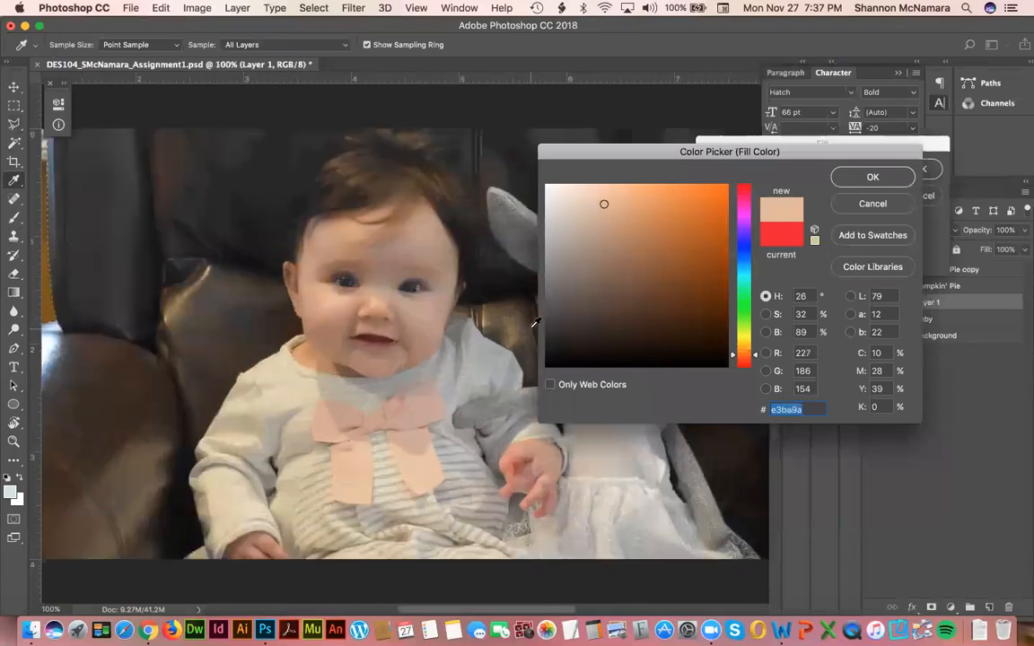
left_click_drag(445, 466, 323, 454)
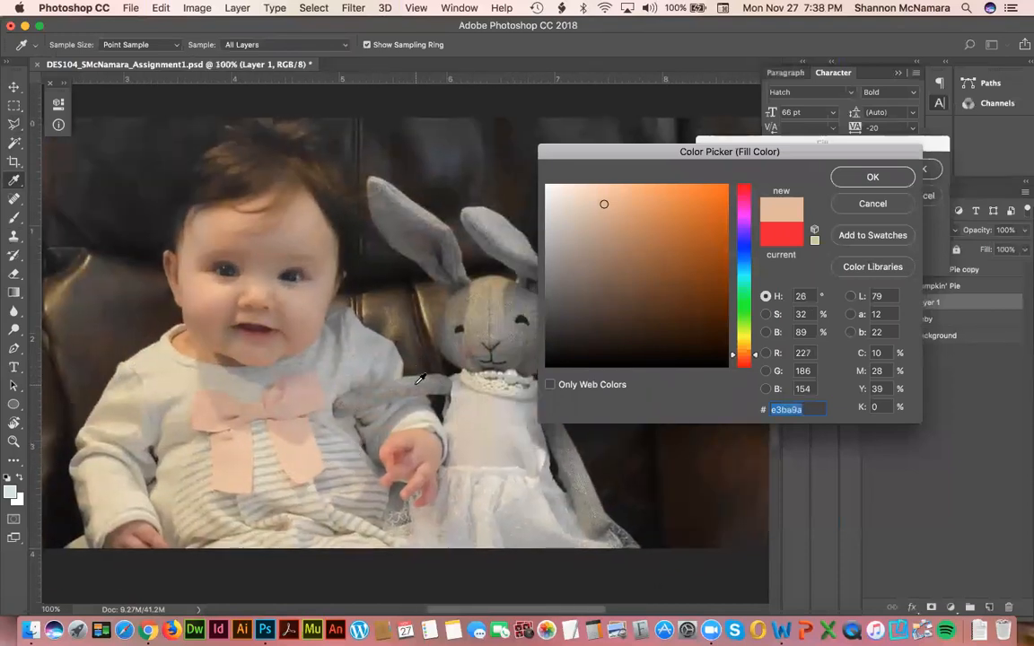
left_click(416, 386)
left_click(414, 385)
left_click(414, 387)
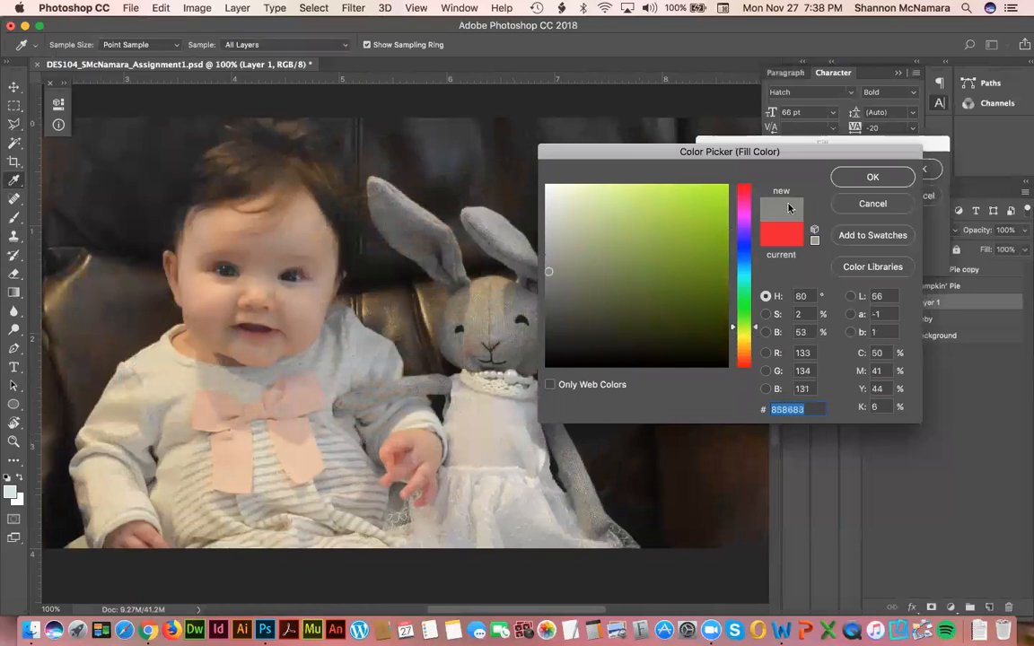
left_click(434, 289)
left_click(481, 326)
left_click_drag(480, 326, 446, 207)
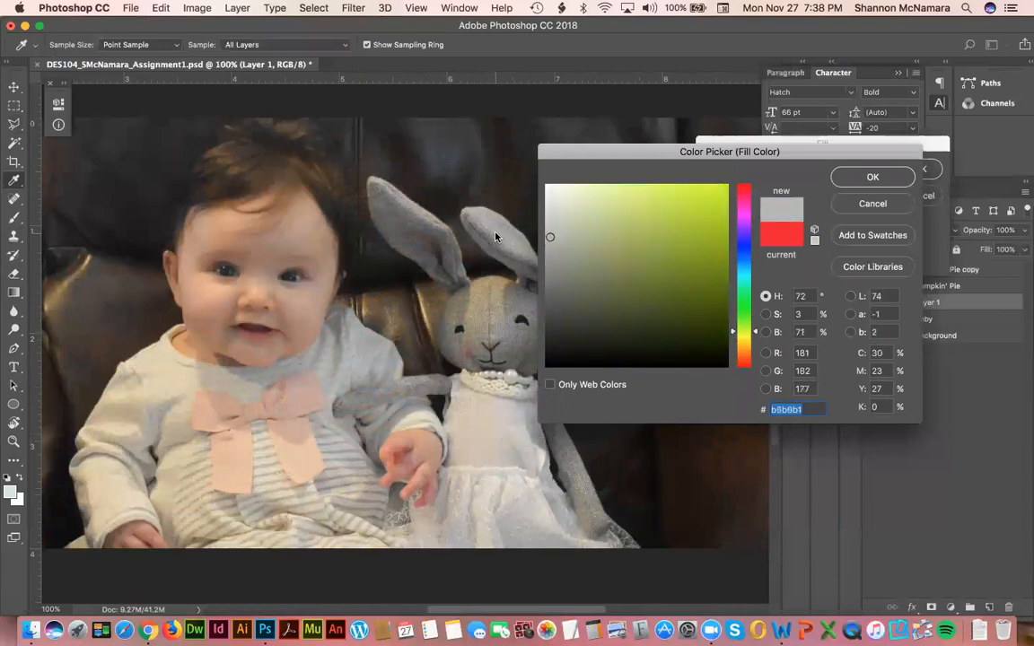
left_click(883, 179)
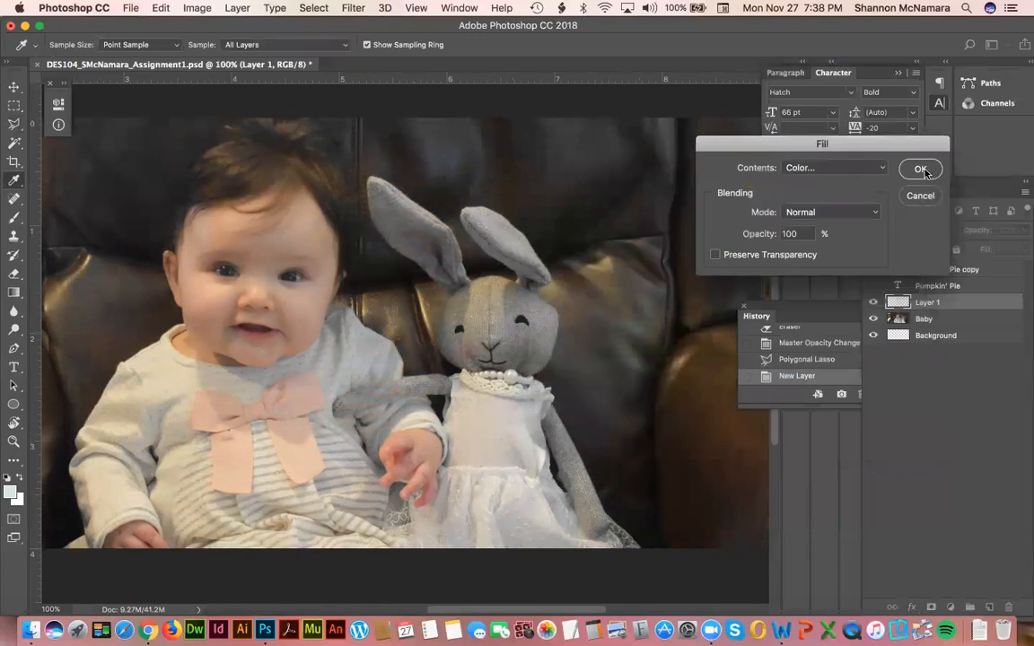
- Fill the wall selection with the sampled gray in Normal mode at 100% opacity and deselect it
left_click(809, 215)
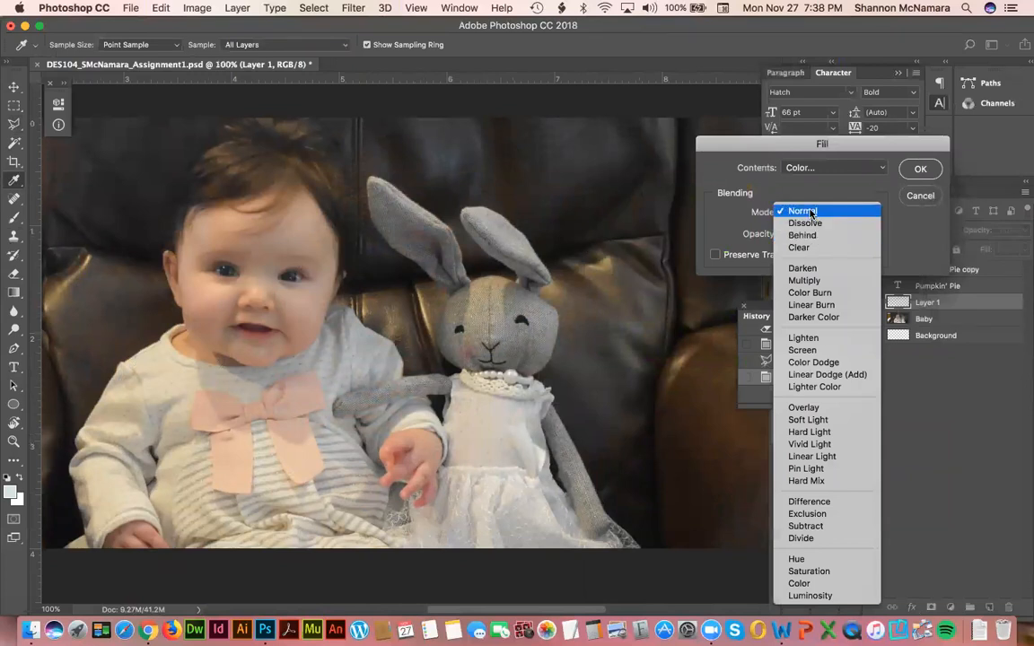
left_click(811, 213)
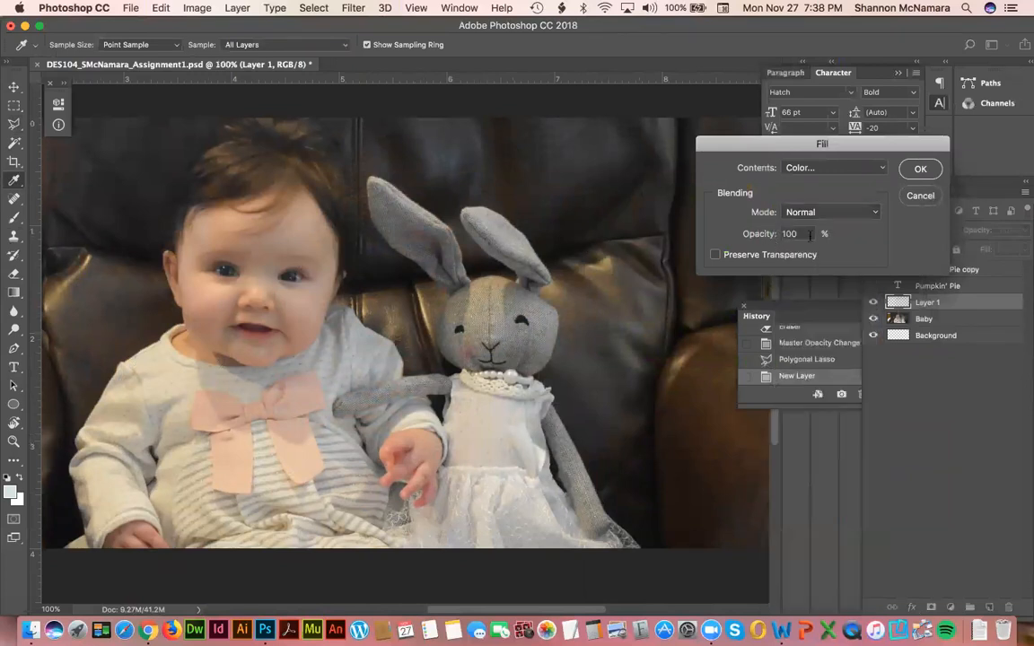
left_click_drag(197, 299, 521, 303)
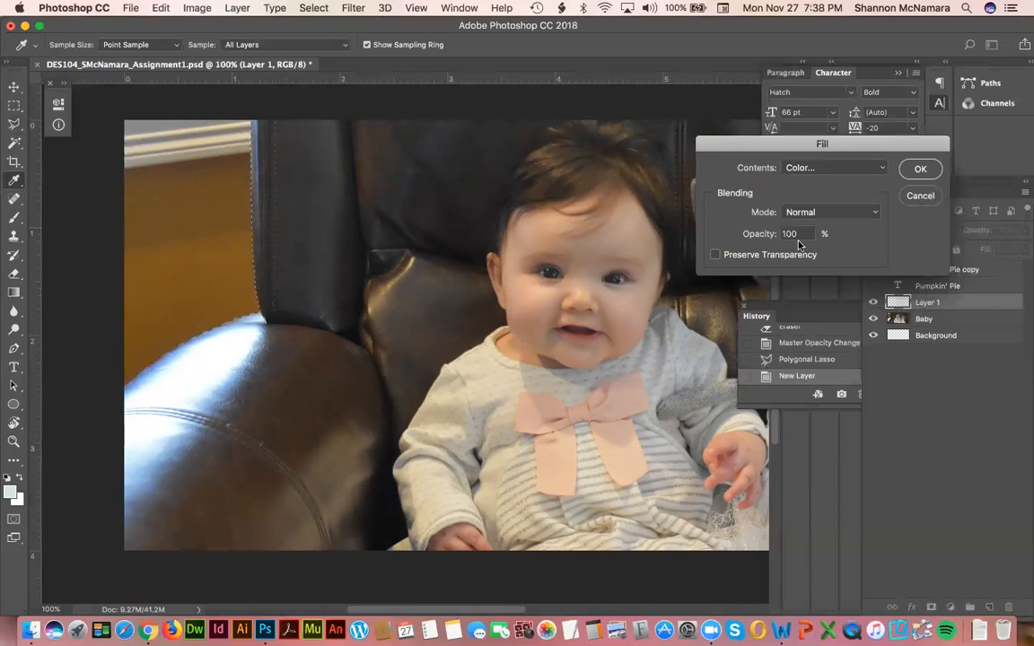
left_click(925, 171)
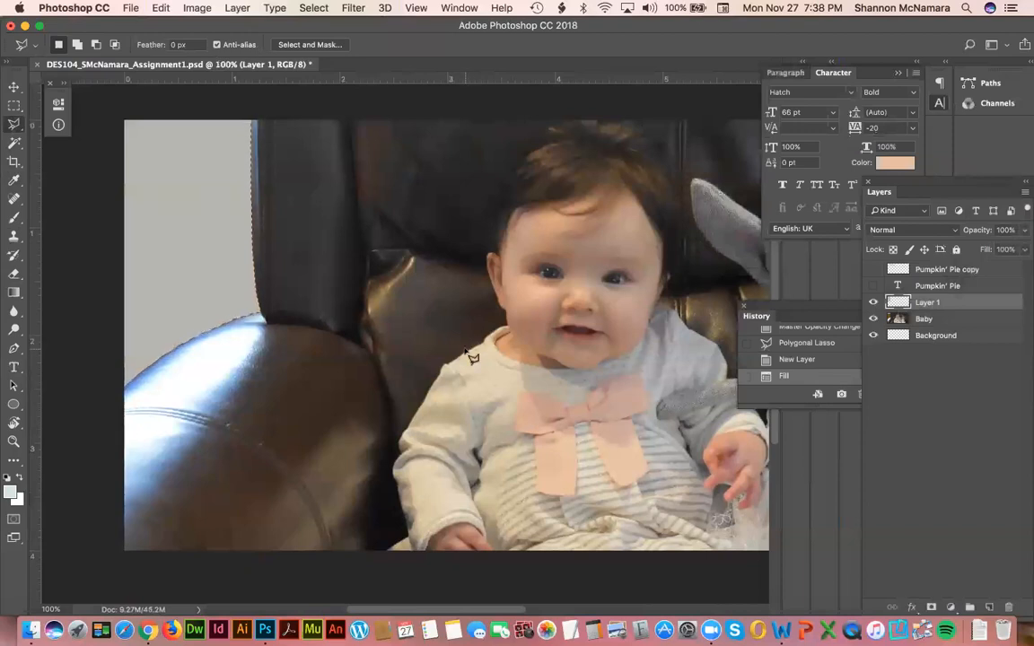
key("super+d")
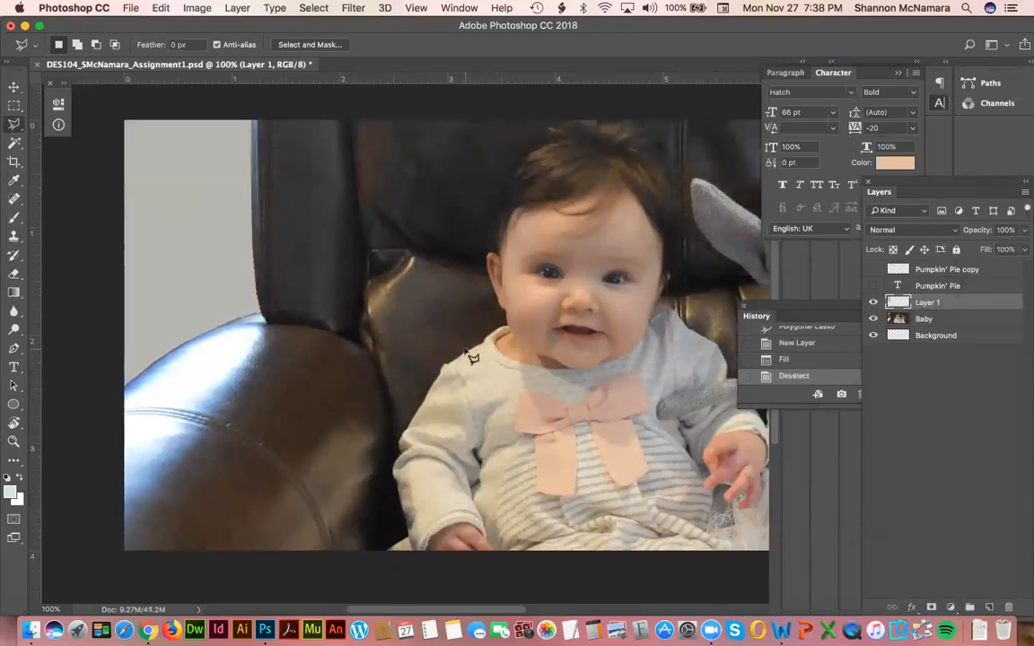
- Rename the filled wall layer as Old Wall
double_click(928, 302)
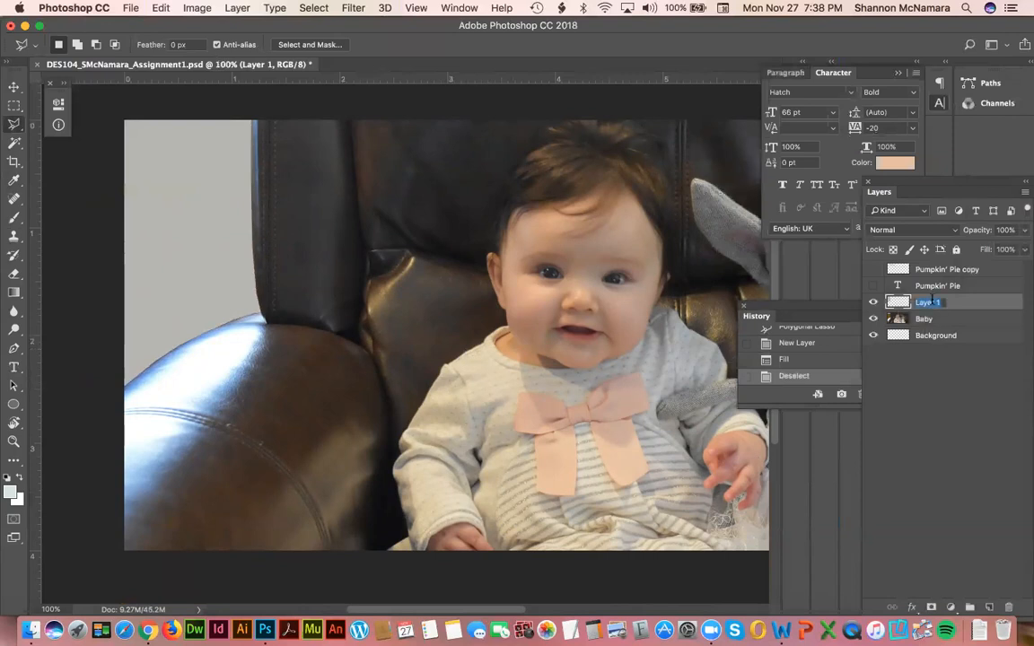
type("Old WA")
type("ll")
key("Return")
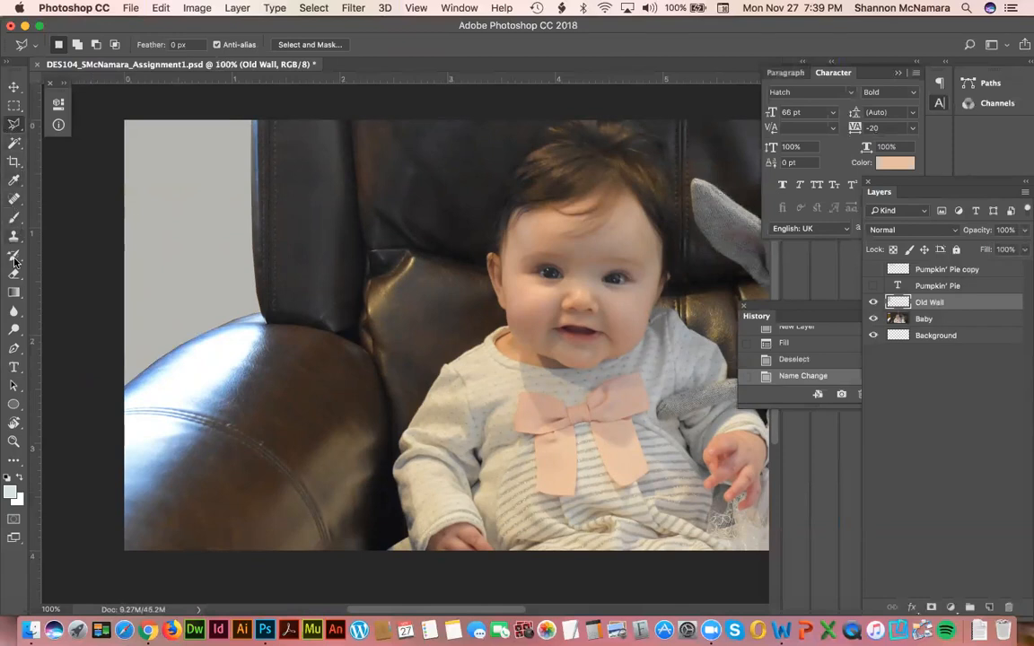
- Select the gray wall area on the Old Wall layer with the Magic Wand tool
left_click(16, 145)
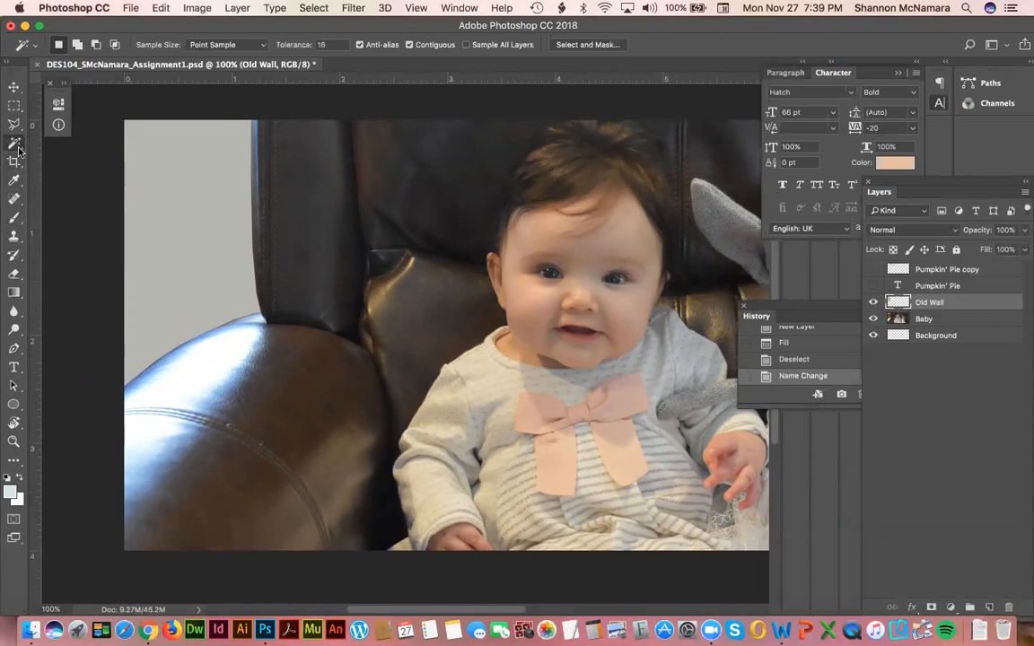
right_click(17, 146)
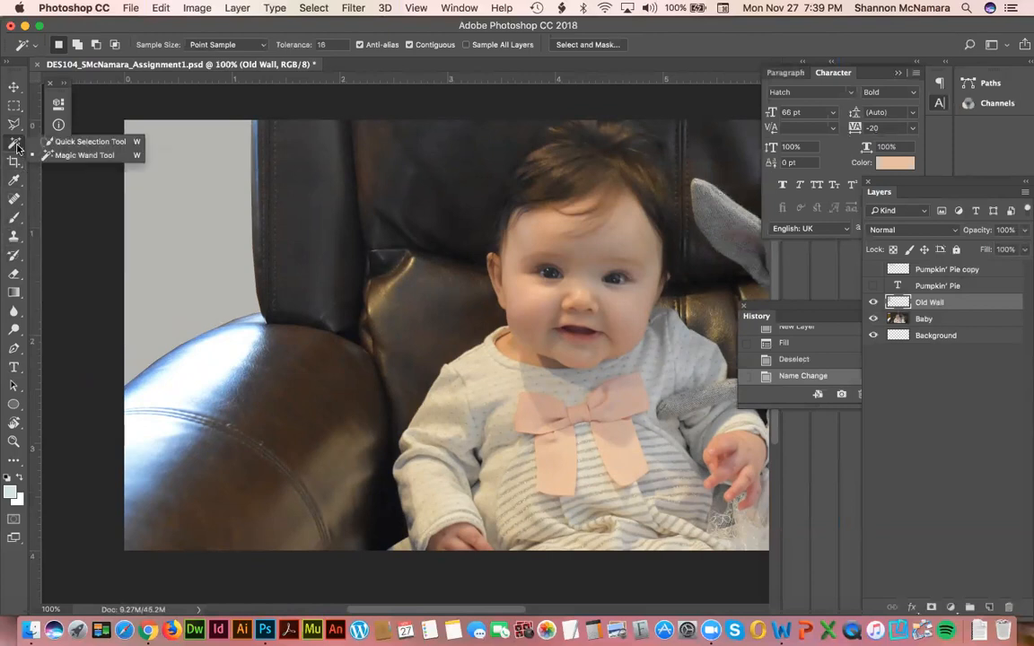
left_click(63, 155)
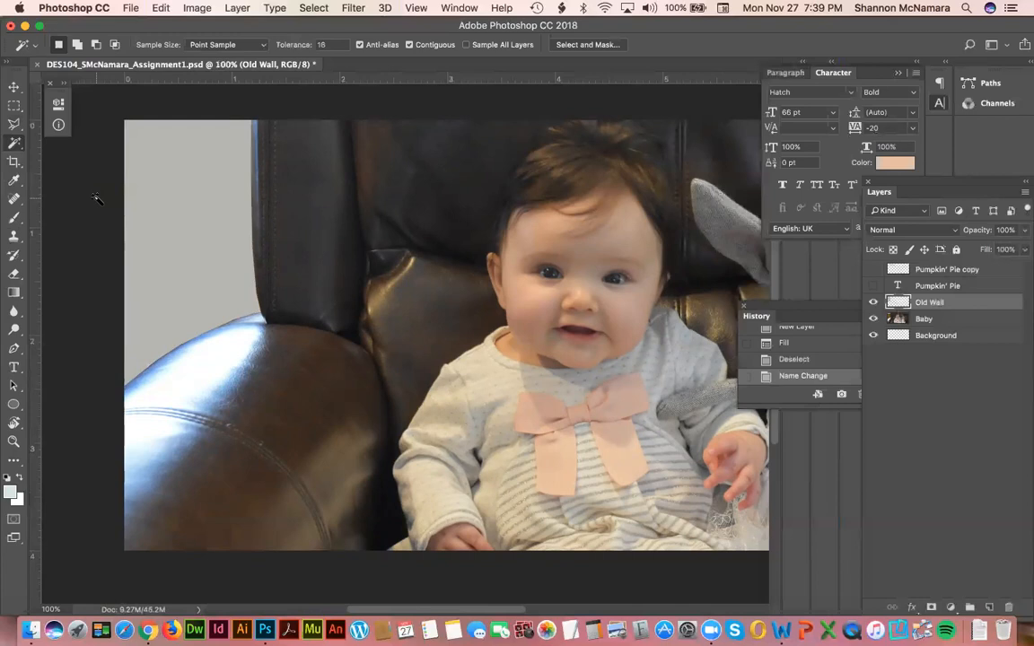
left_click(198, 178)
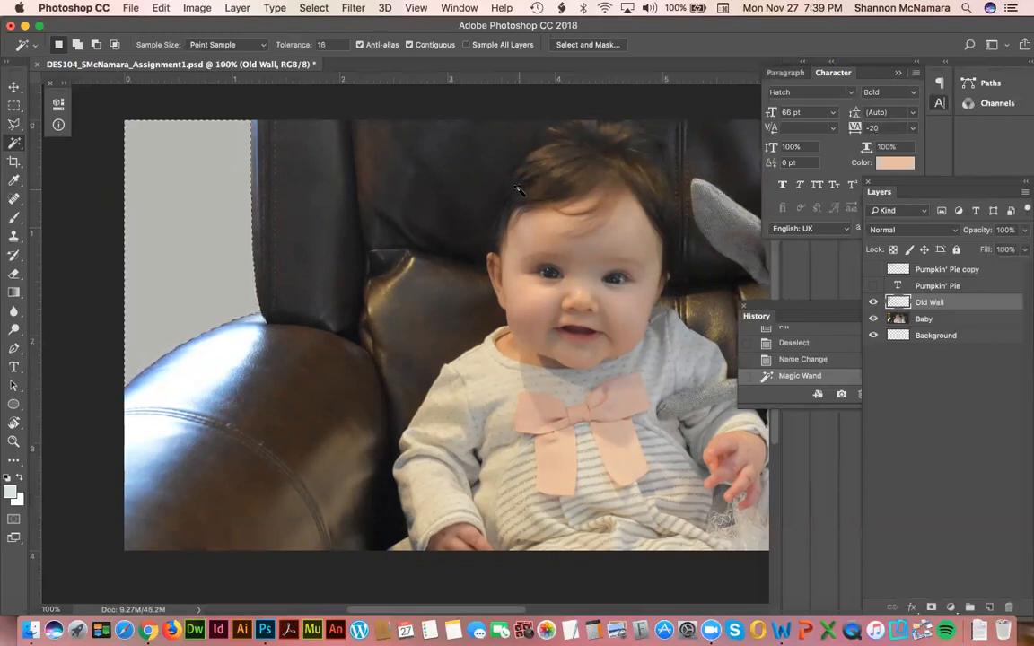
- Fill the selected wall area with the regal.png custom pattern in Normal mode at 100% opacity and deselect it
left_click(161, 8)
left_click(182, 237)
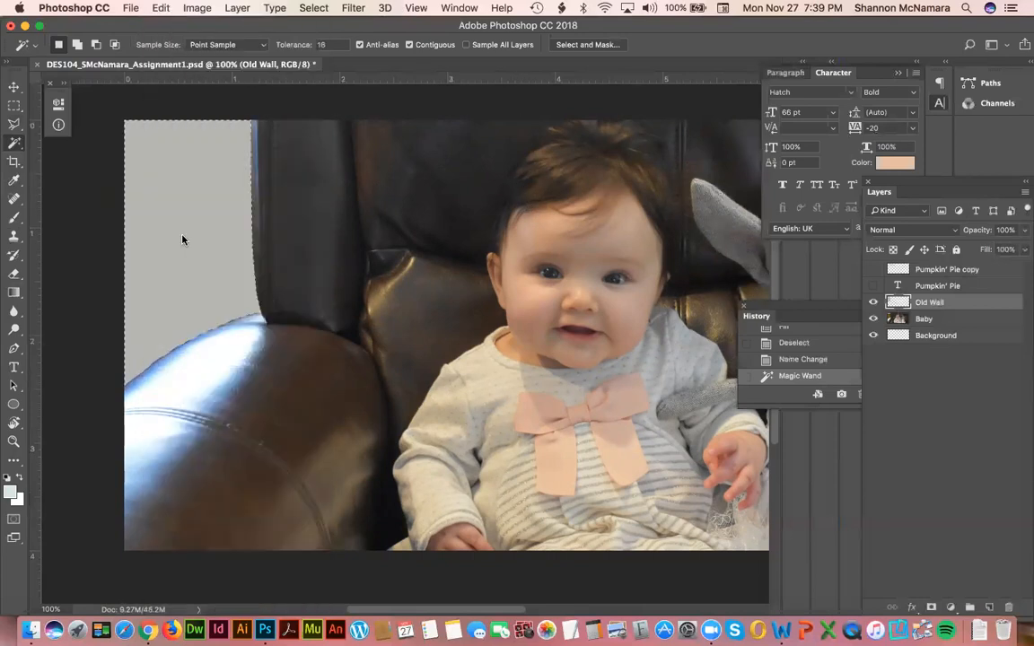
left_click(813, 167)
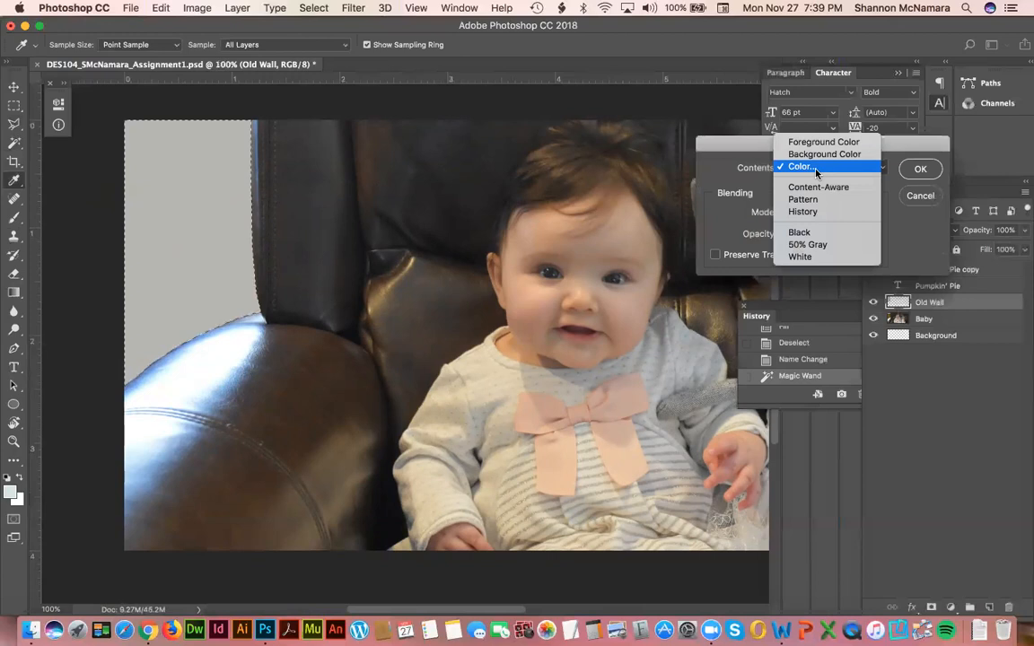
left_click(813, 167)
key("Escape")
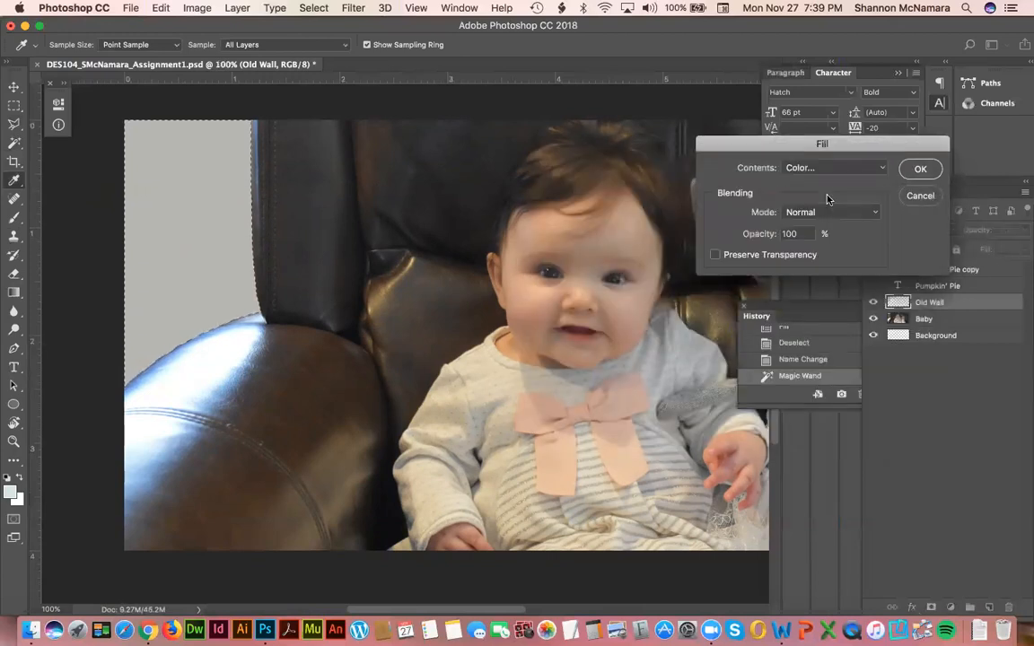
left_click(815, 167)
left_click(815, 201)
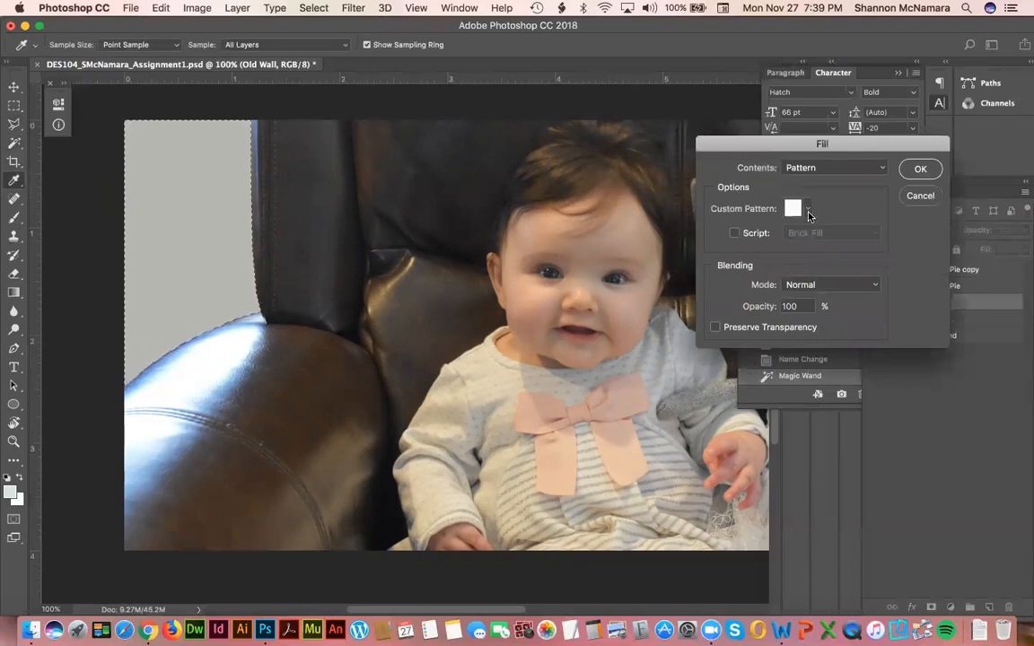
left_click(808, 209)
left_click_drag(850, 241, 871, 322)
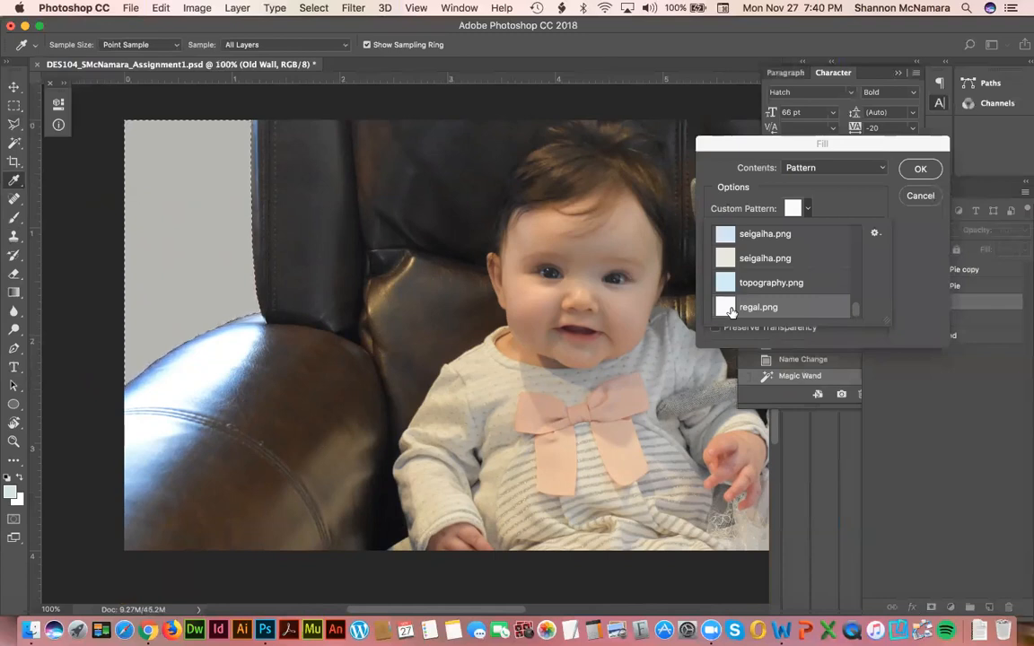
left_click(921, 169)
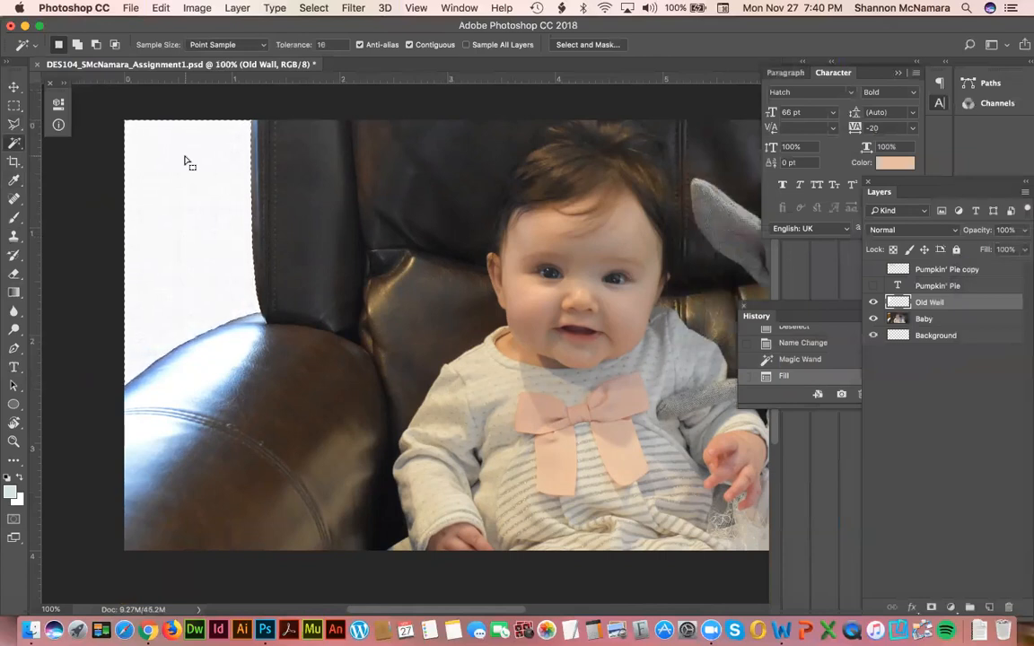
key("super+d")
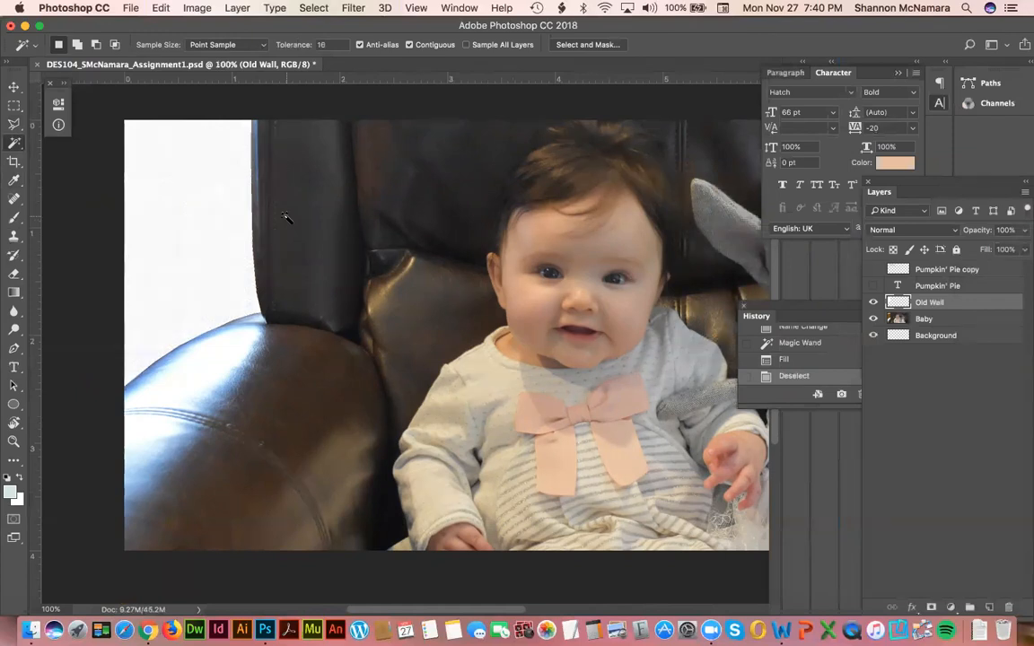
- Switch to Chrome, open the Toptal Subtle Patterns site in a new tab and browse its pattern list
key("super+Tab")
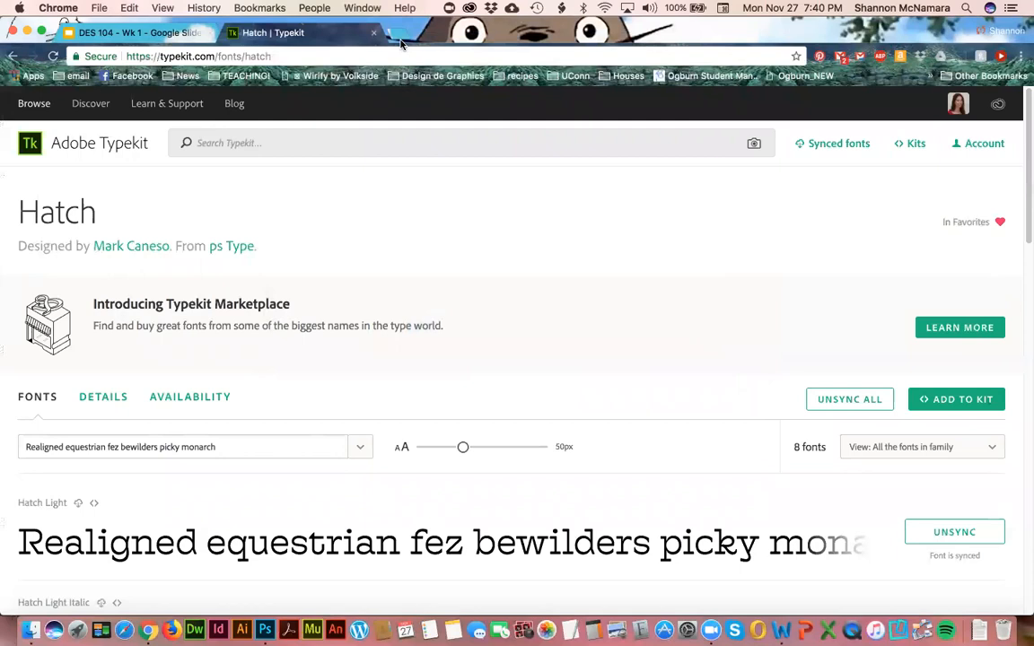
key("super+t")
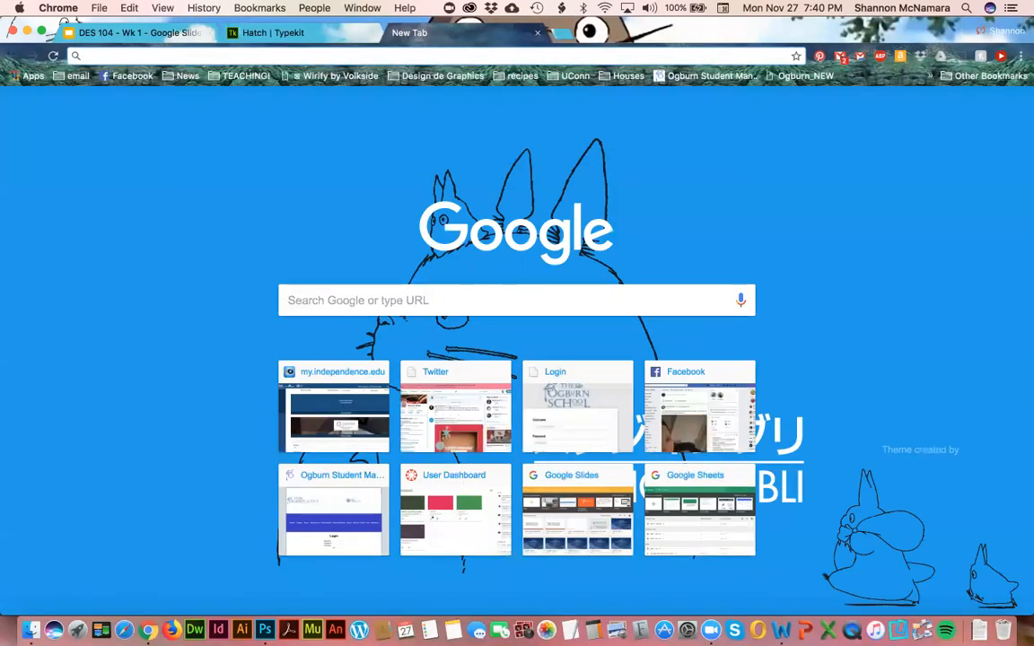
type("subt")
key("Return")
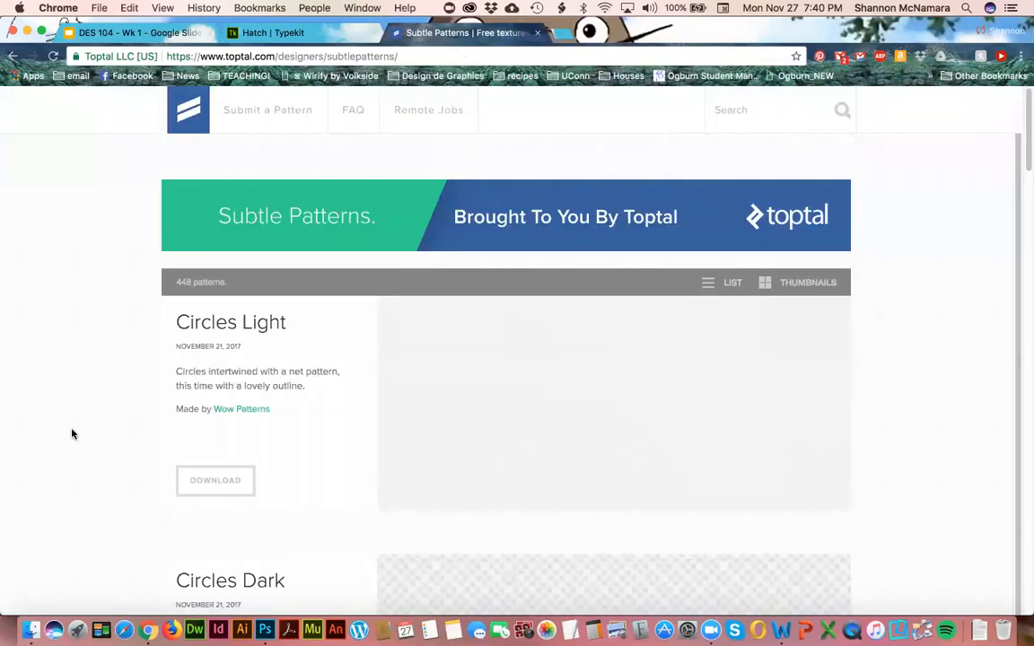
scroll(917, 417, "down", 5)
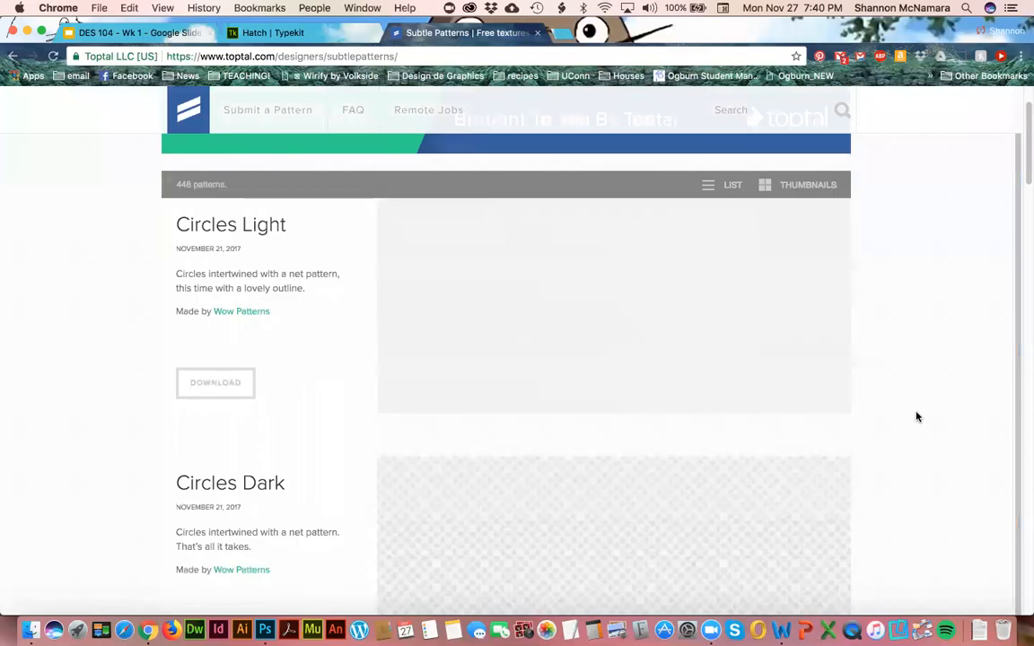
- Download the Spiration Light pattern from the Subtle Patterns list and show the downloaded file in Finder
scroll(917, 418, "down", 14)
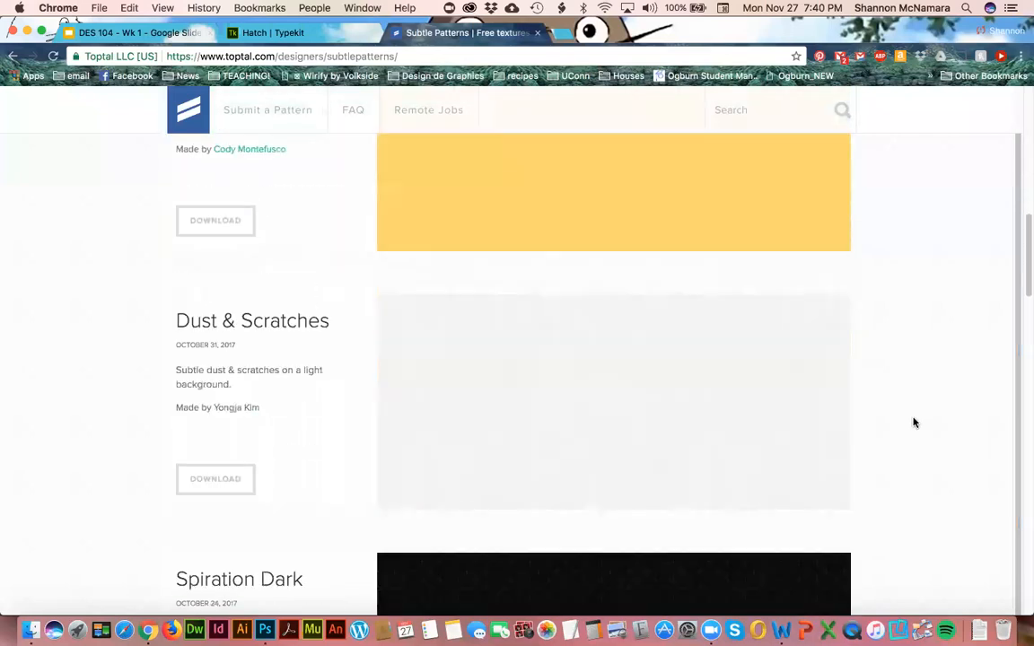
scroll(915, 423, "down", 4)
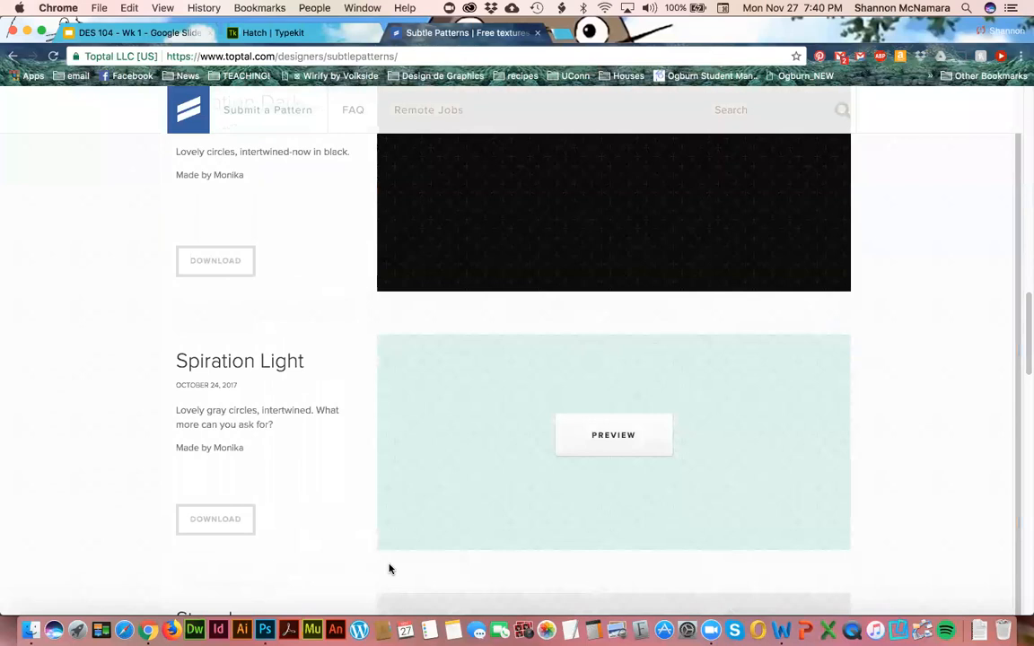
left_click(229, 519)
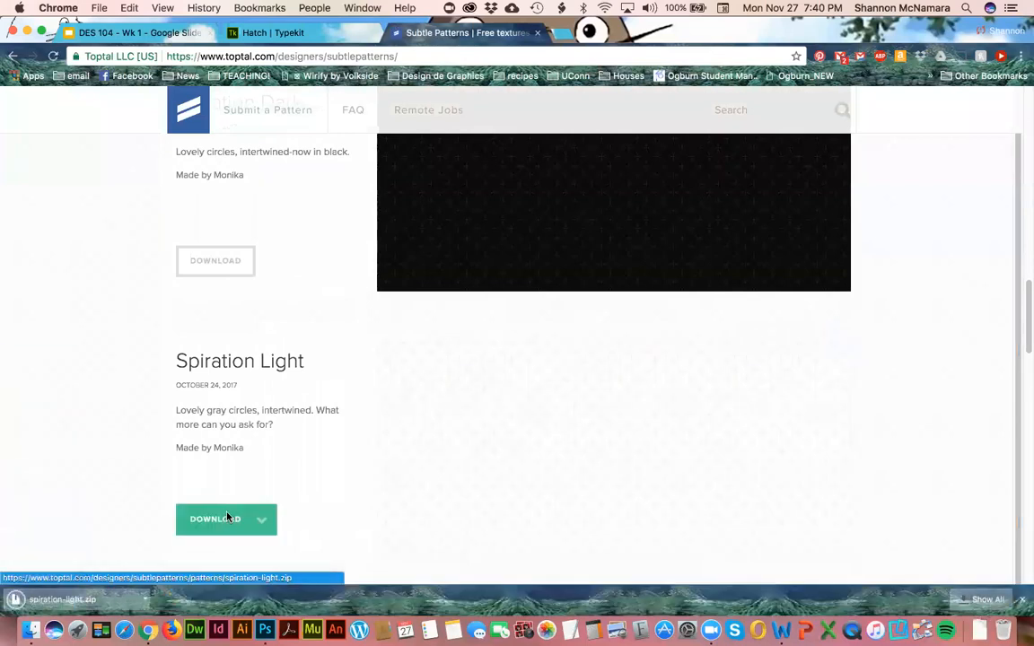
left_click(144, 600)
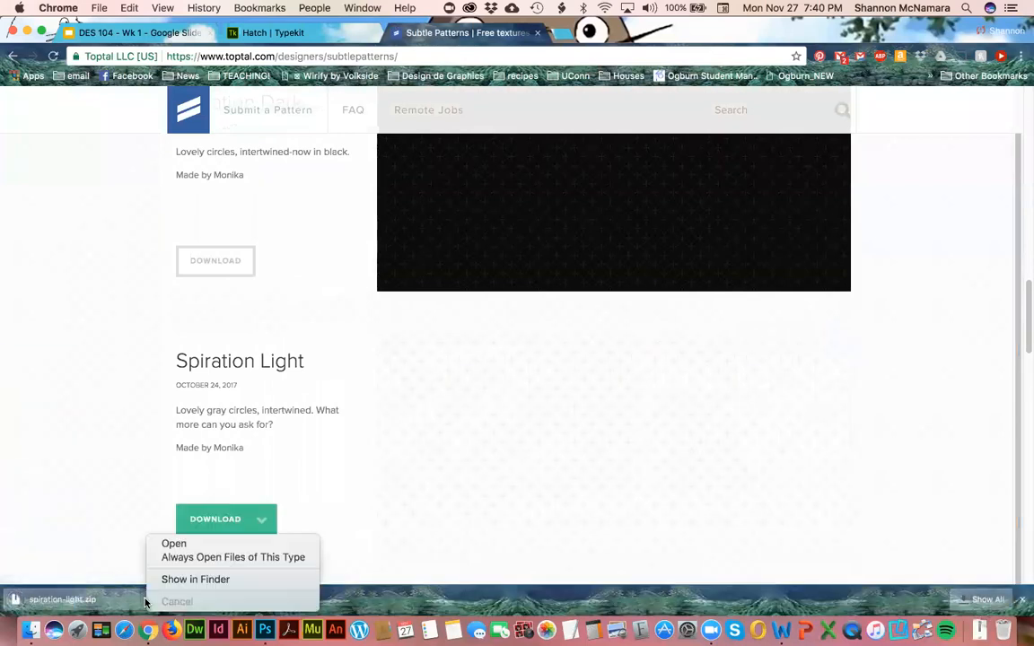
left_click(180, 579)
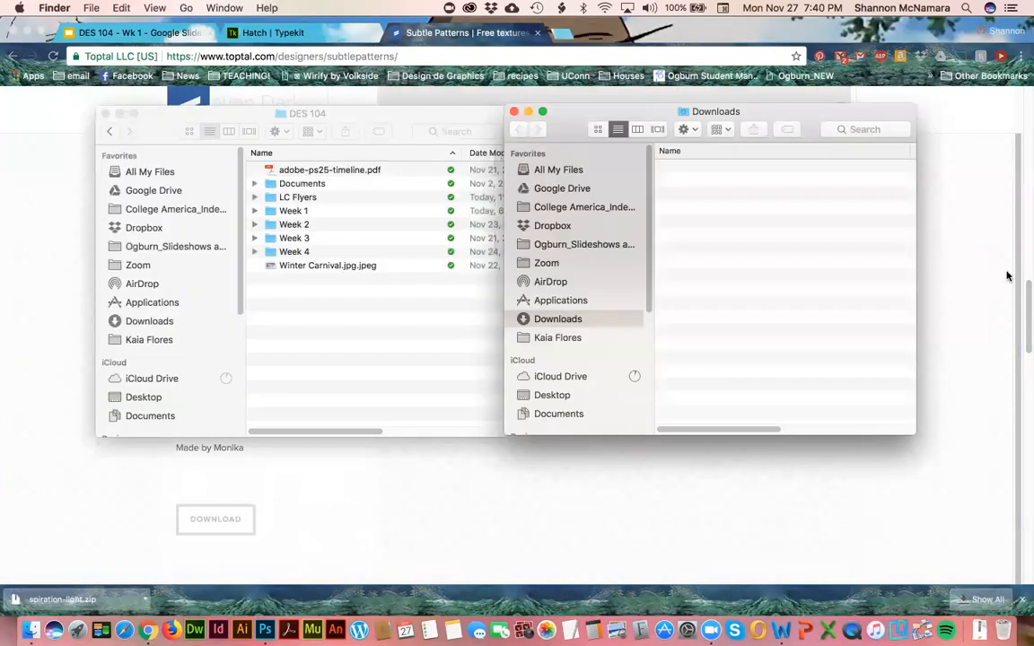
- Move the extracted spiration light folder from Downloads into the Week 1 folder of DES 104
double_click(732, 170)
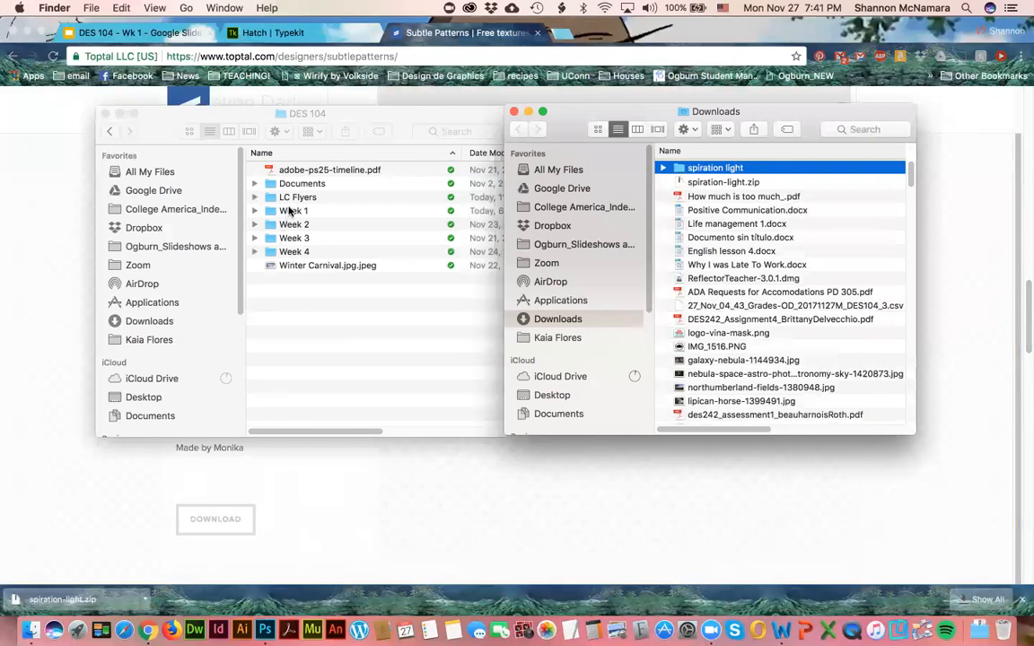
double_click(288, 211)
left_click_drag(680, 168, 319, 224)
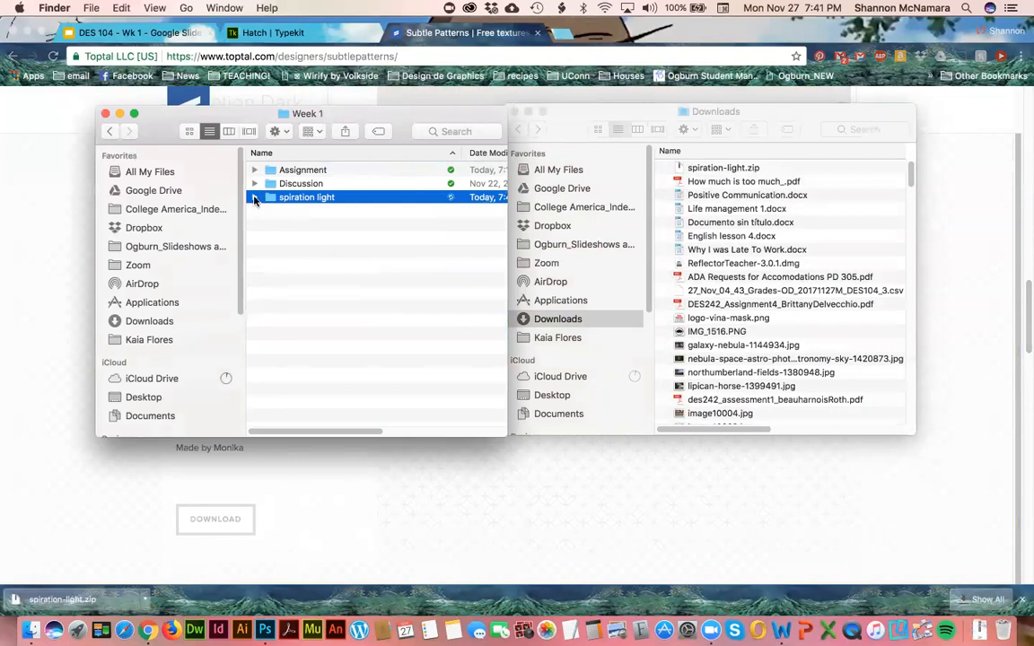
- Preview spiration-light.png from the spiration light folder, close the preview and open the image in Photoshop
left_click(255, 196)
left_click(313, 225)
double_click(313, 226)
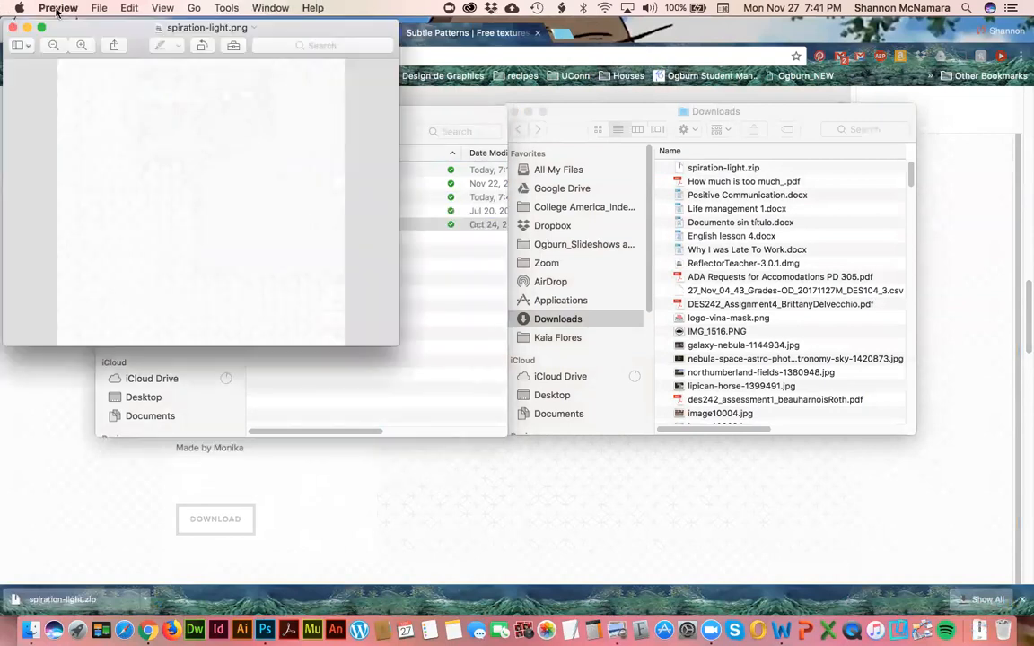
left_click(12, 28)
left_click_drag(310, 227, 267, 629)
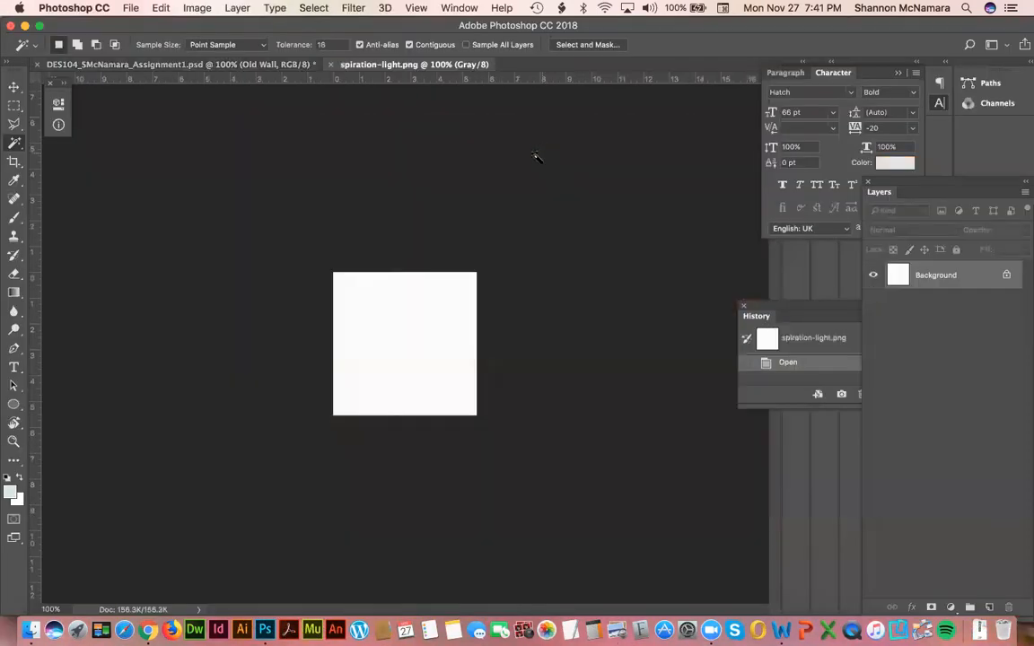
- Define the spiration-light image as a pattern named spiration-light.png
left_click(13, 86)
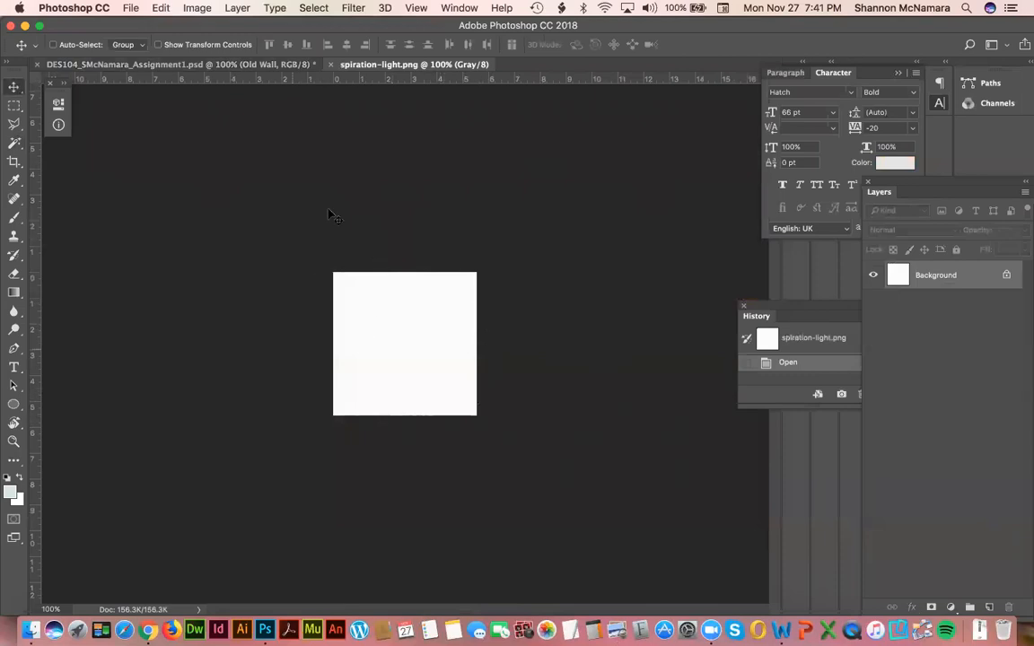
left_click(159, 8)
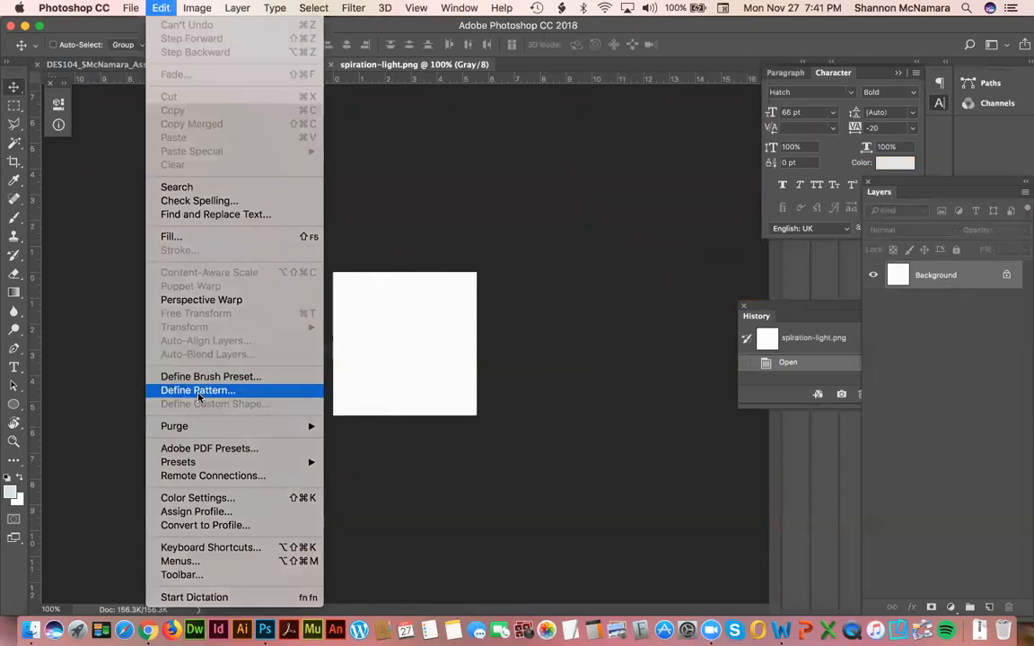
left_click(198, 392)
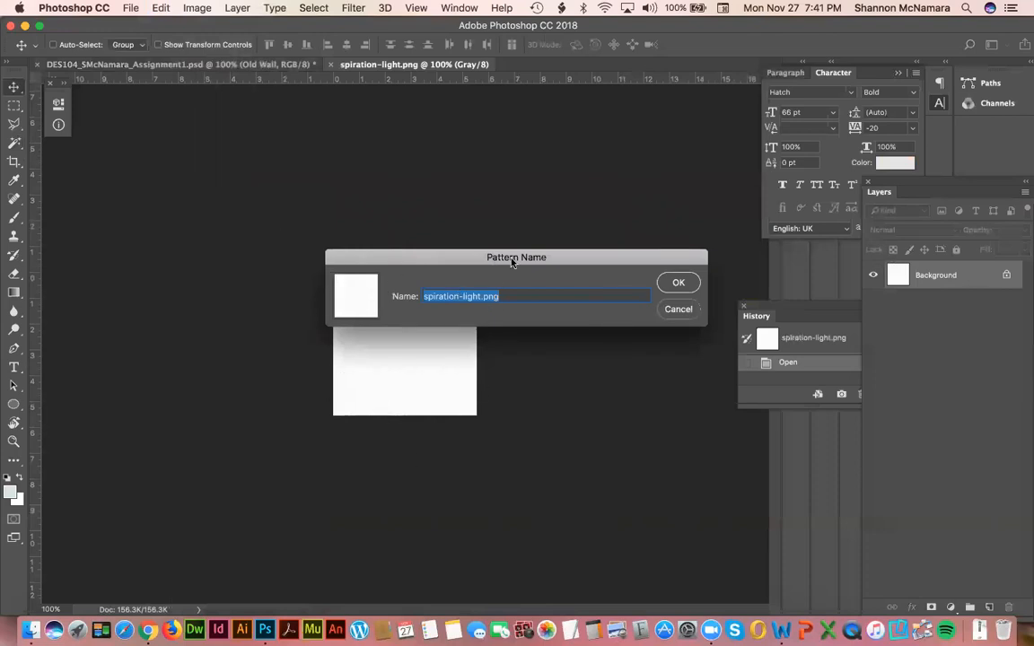
left_click(680, 286)
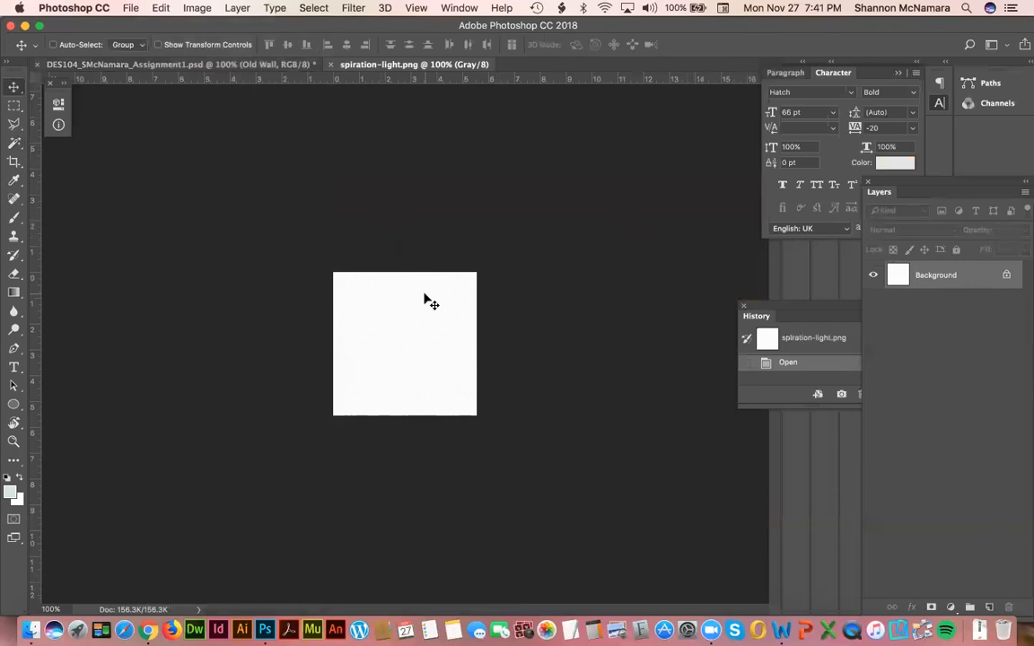
- Return to the DES104 assignment document and undo the regal pattern fill, keeping the wall area selected
left_click(182, 66)
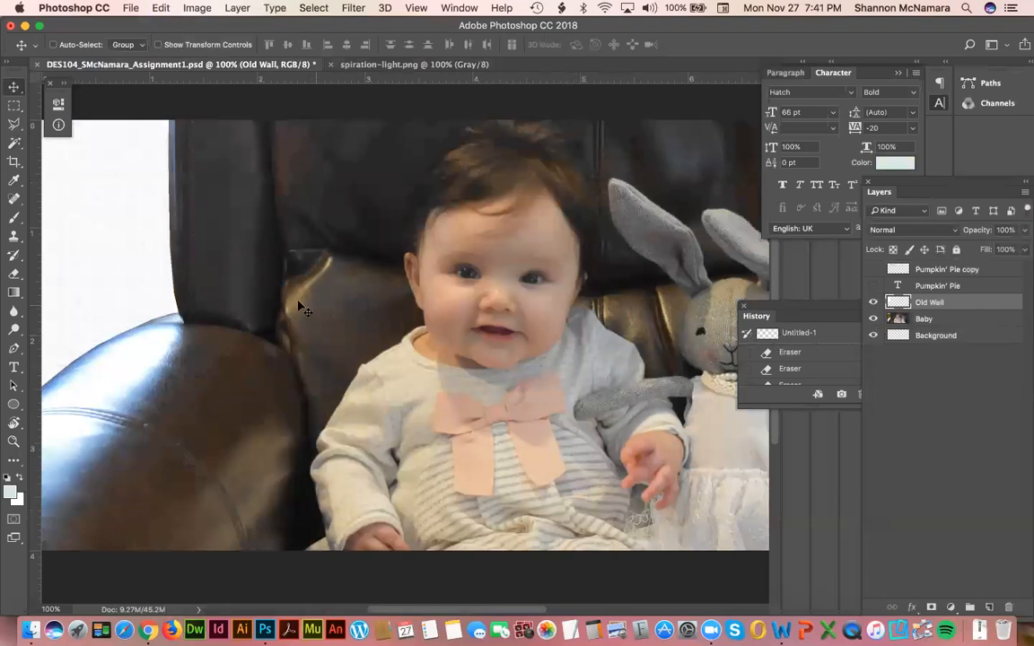
key("super")
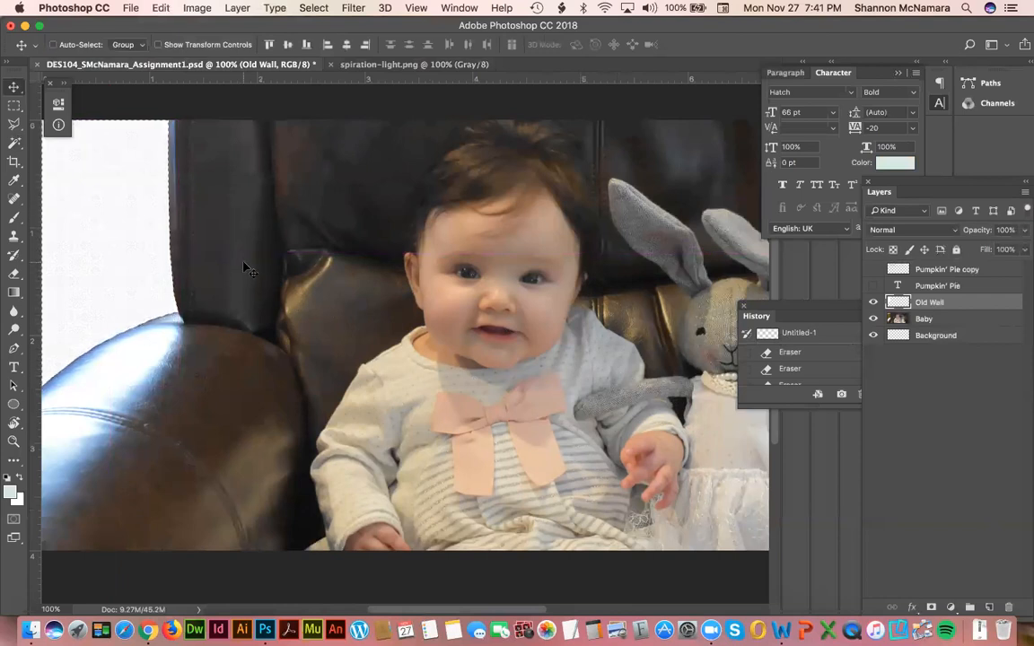
left_click_drag(807, 308, 714, 235)
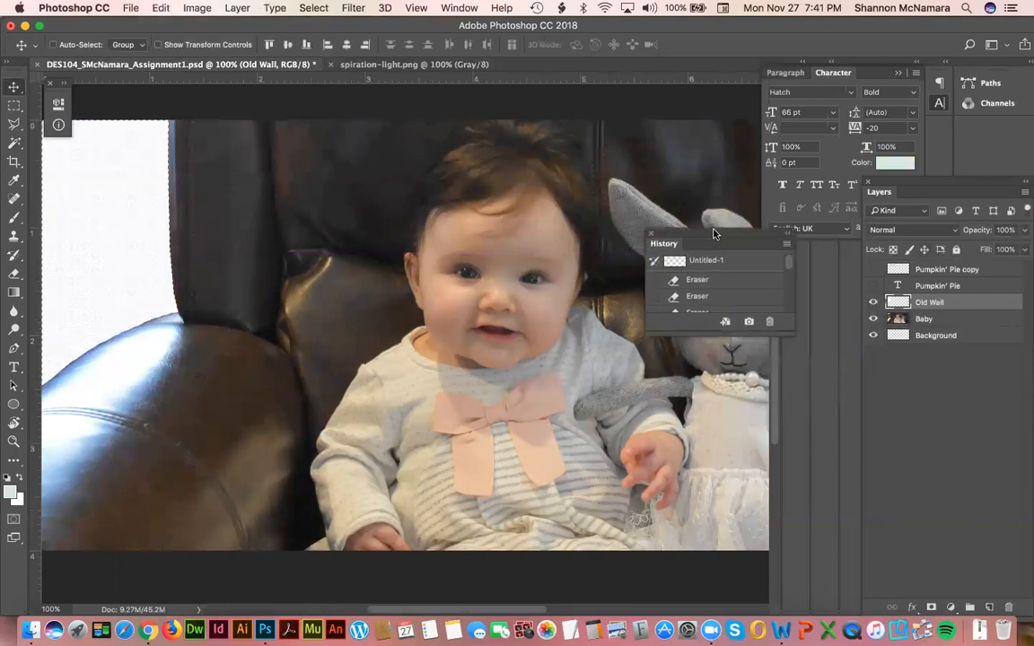
scroll(736, 287, "down", 10)
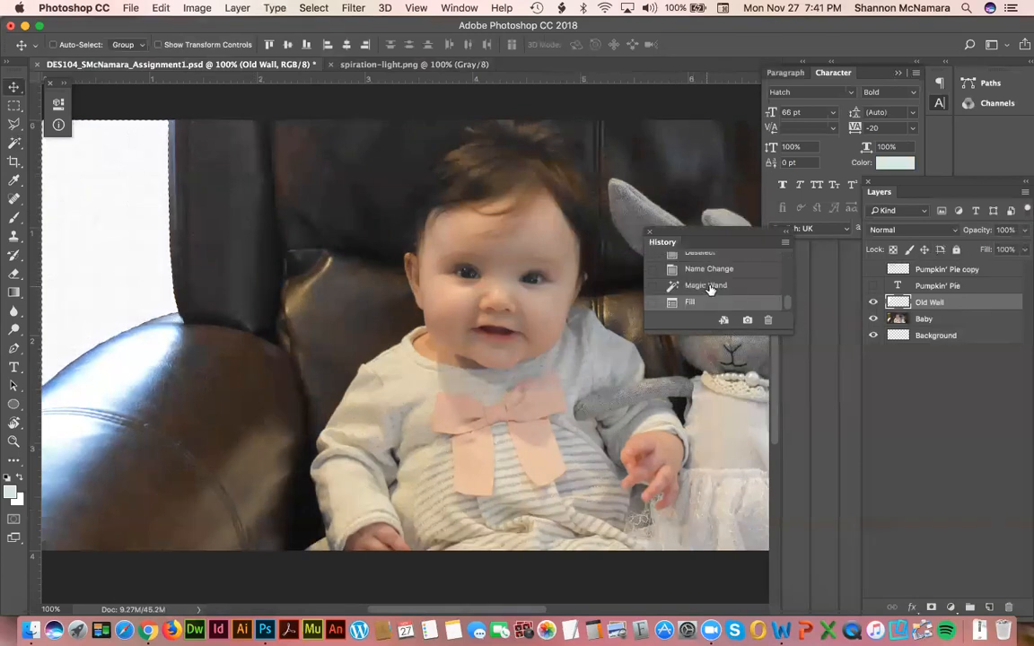
key("super+z")
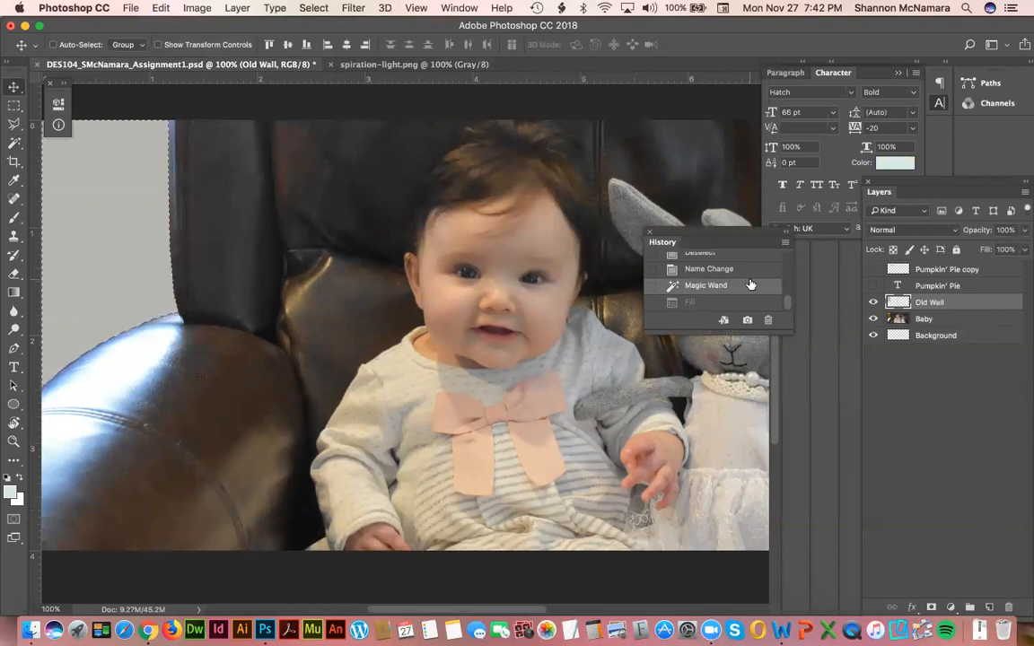
- Add a new layer above Old Wall and name it pattern
left_click(990, 609)
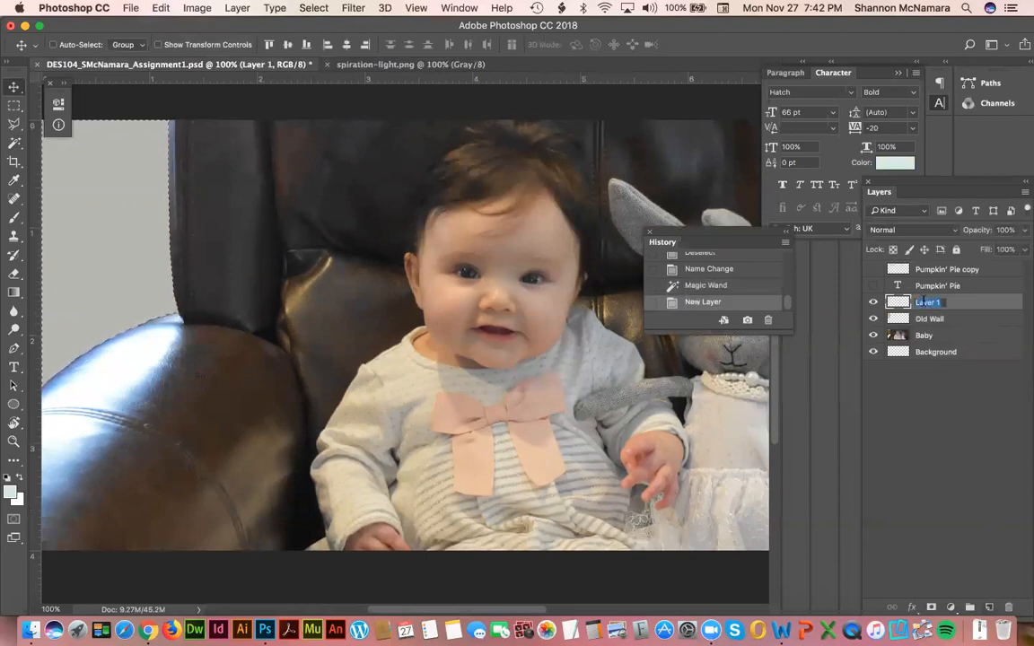
type("pattern")
key("Return")
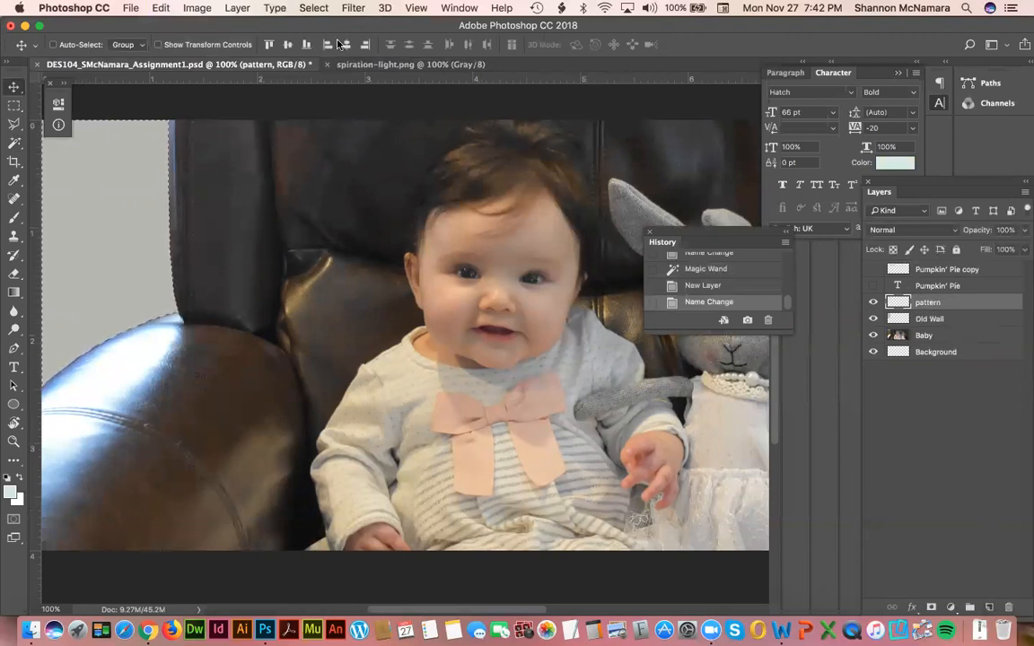
- Fill the selected wall area on the pattern layer with the spiration-light.png custom pattern in Normal mode at 100% opacity
left_click(160, 8)
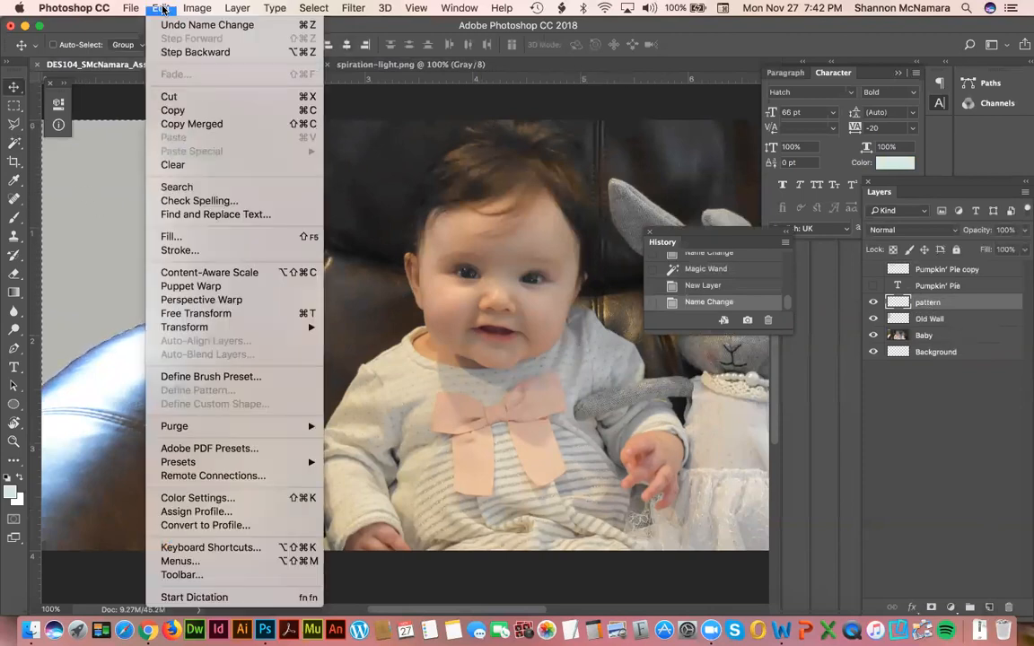
left_click(186, 241)
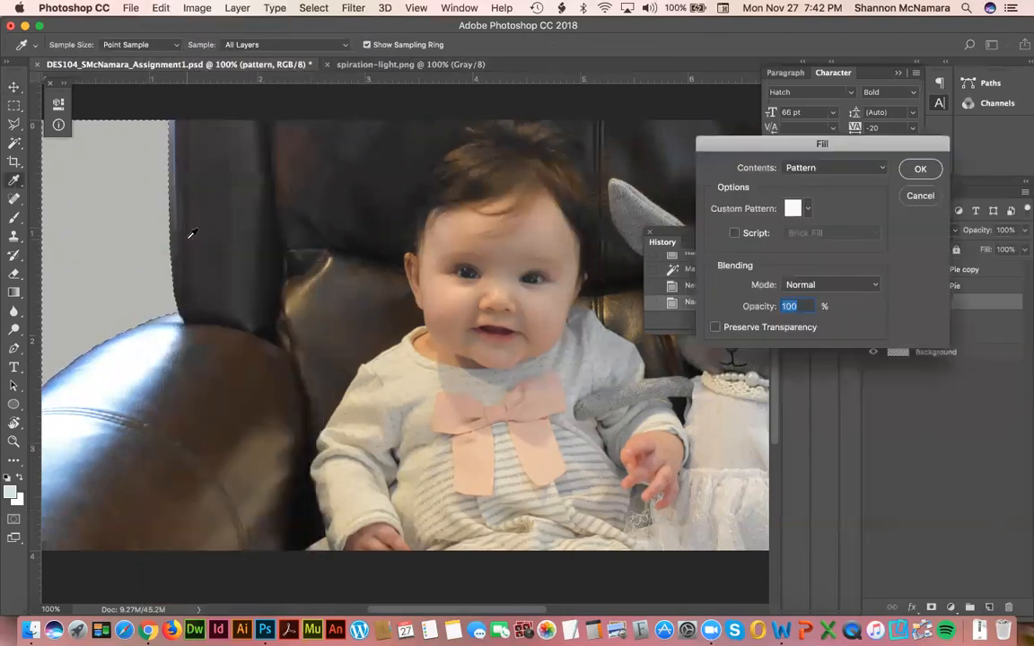
left_click(827, 168)
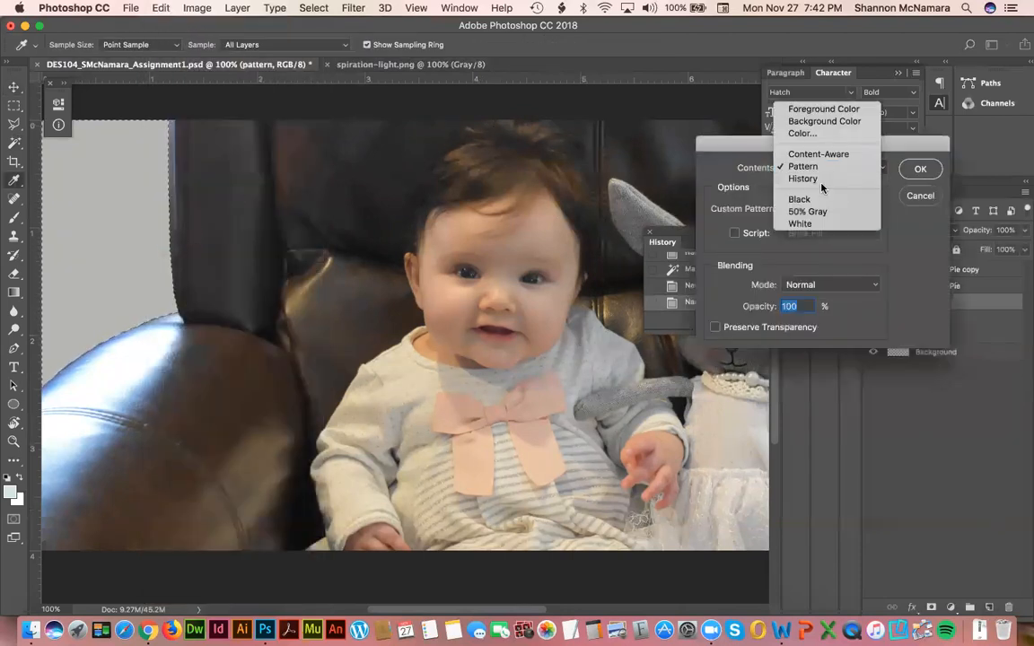
left_click(827, 168)
left_click(807, 209)
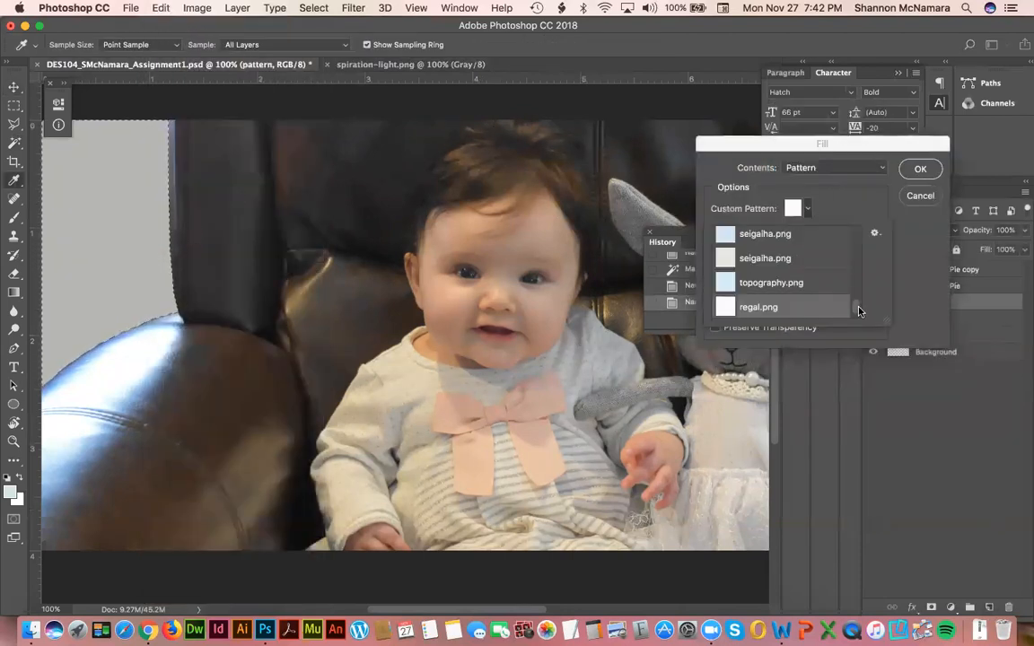
scroll(856, 301, "down", 1)
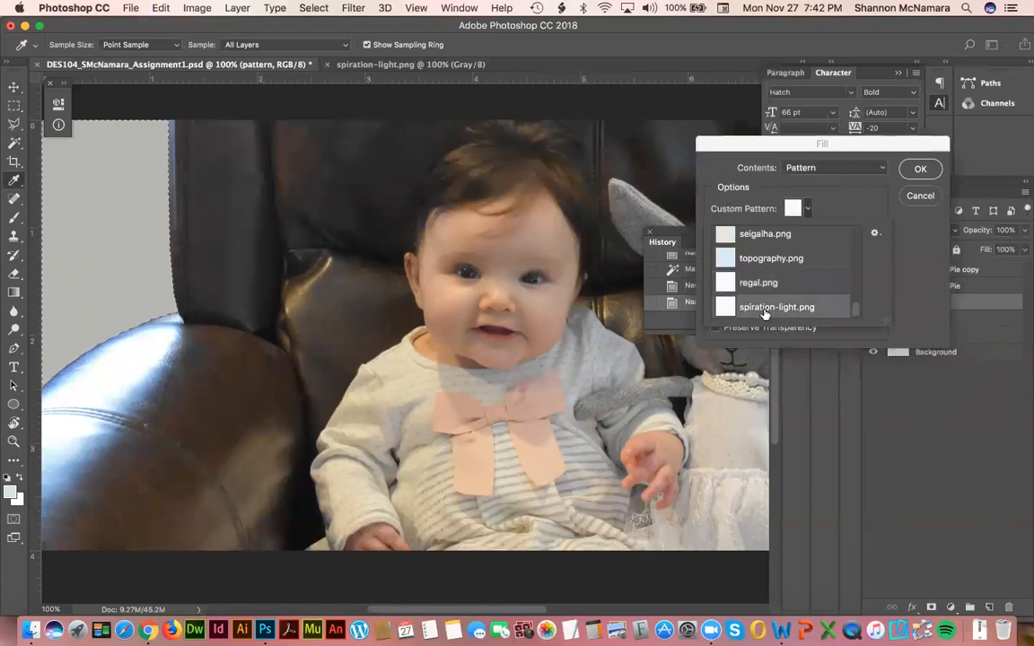
left_click(925, 169)
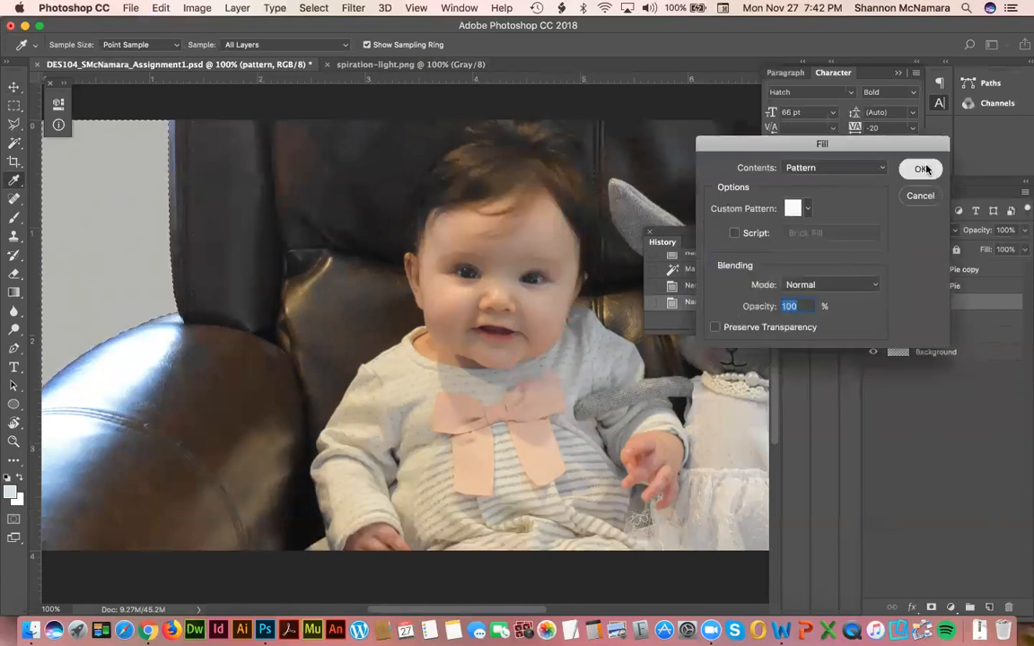
left_click(925, 168)
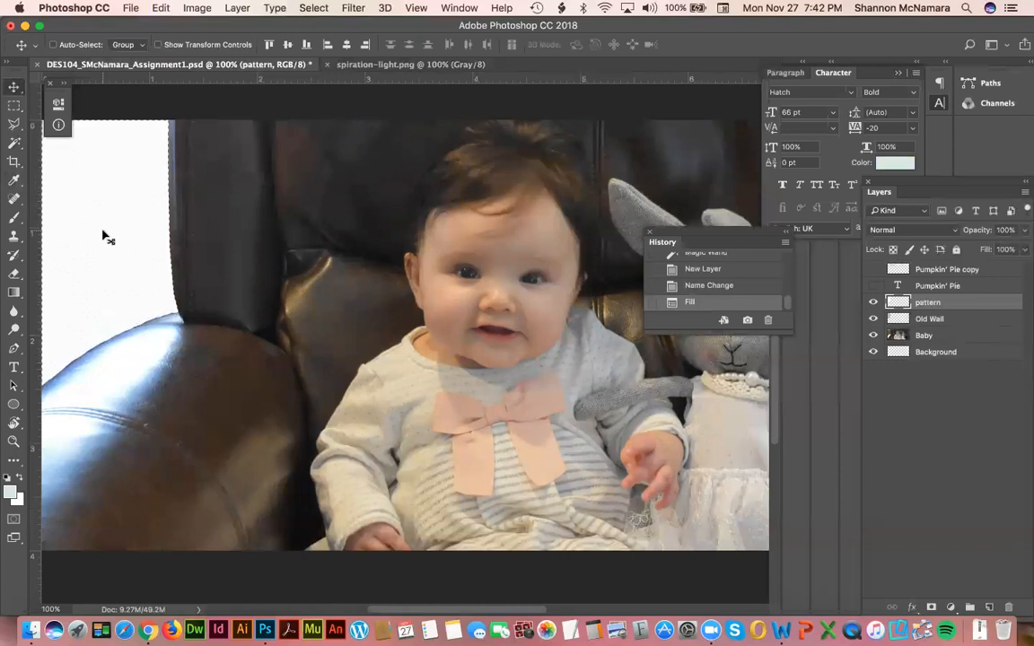
- Lower the pattern layer's opacity to 80%
left_click(1006, 231)
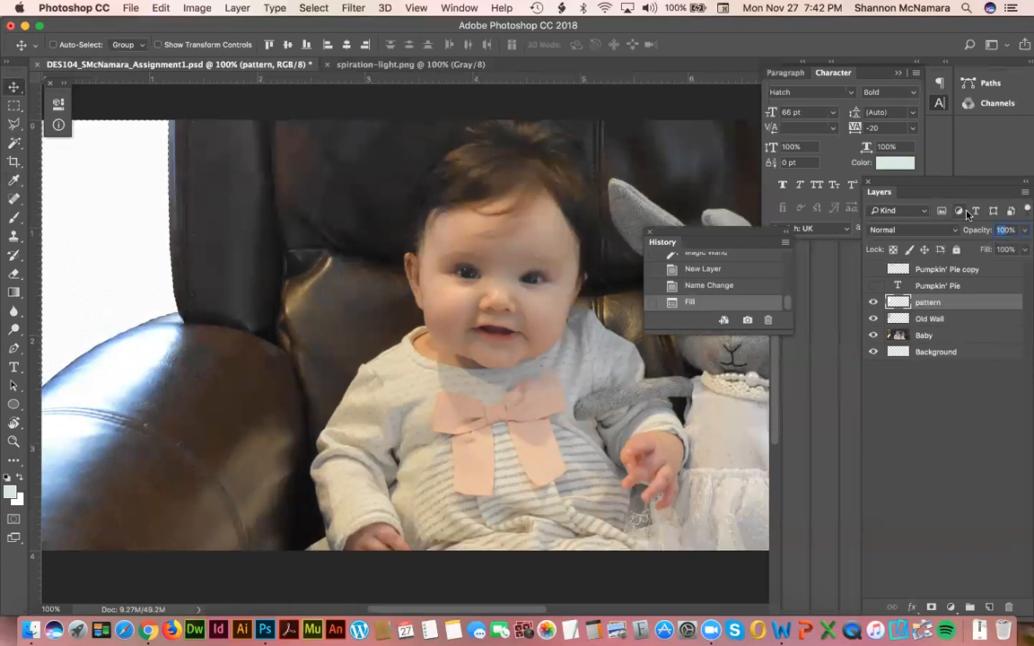
type("5")
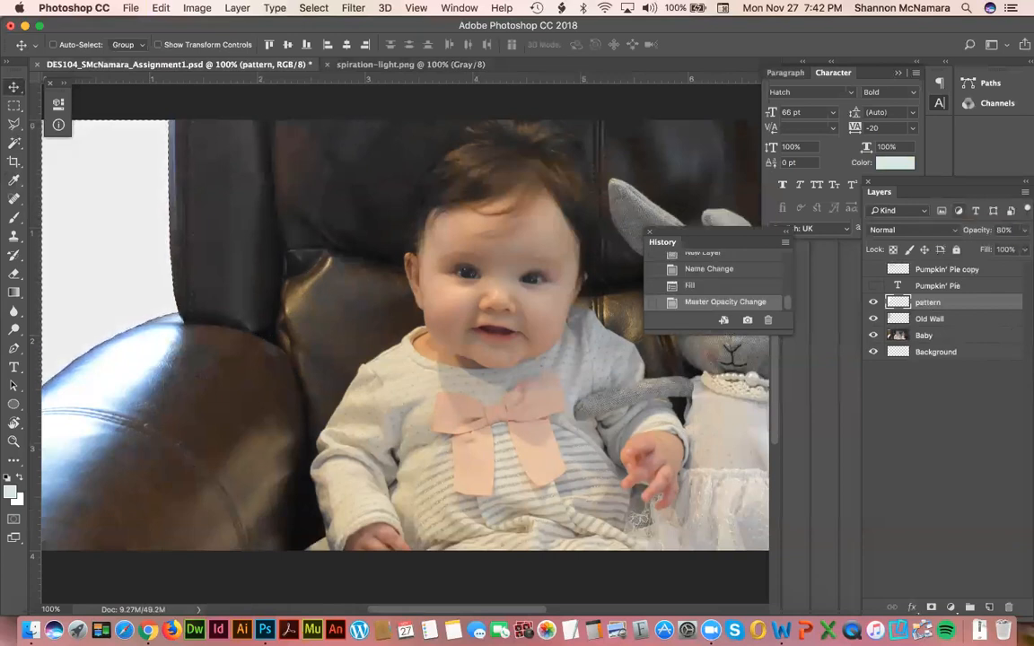
left_click(921, 407)
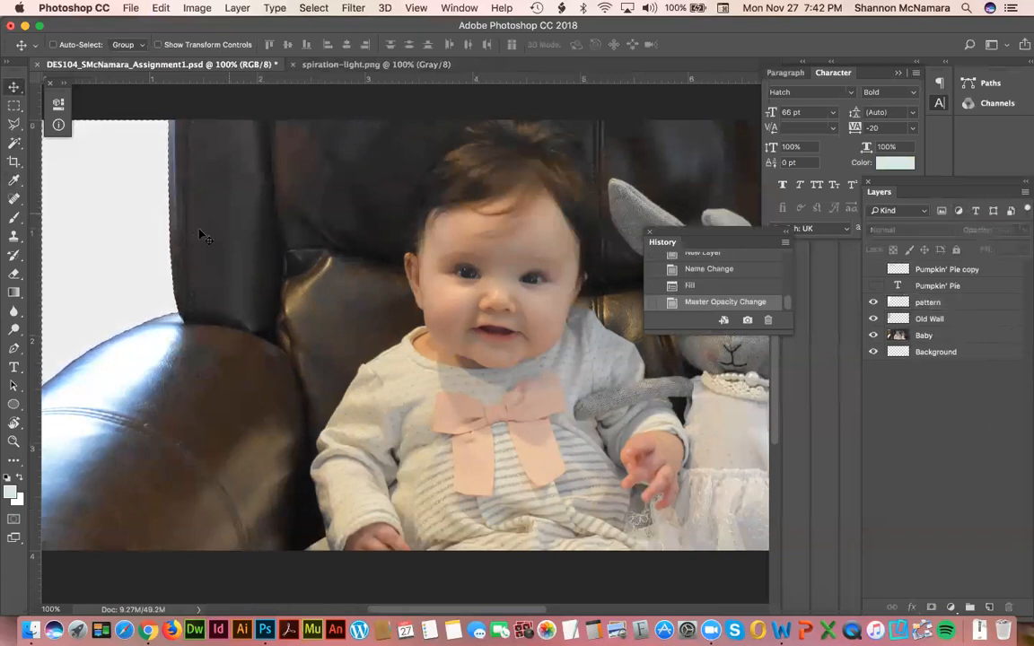
left_click_drag(81, 227, 164, 234)
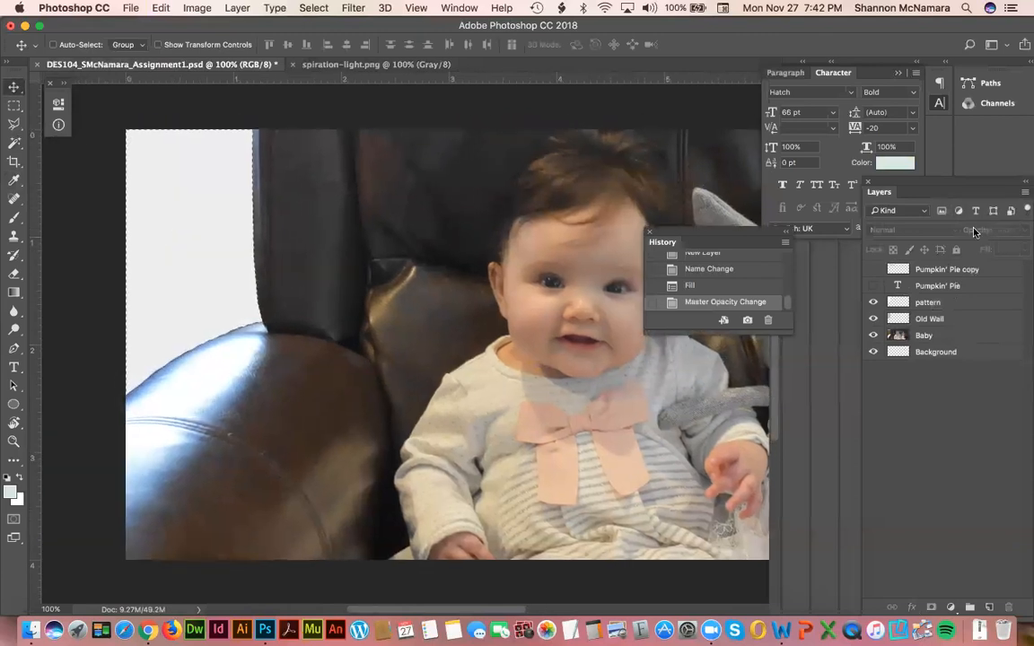
- Set the pattern layer's opacity to 60%
left_click(965, 302)
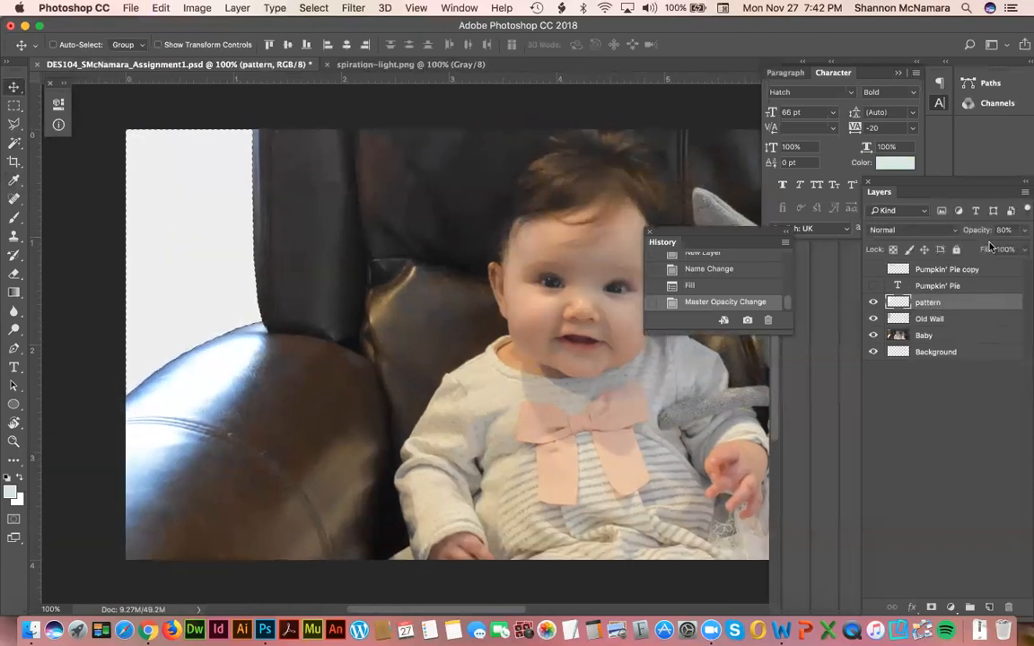
left_click(974, 231)
type("50")
key("Return")
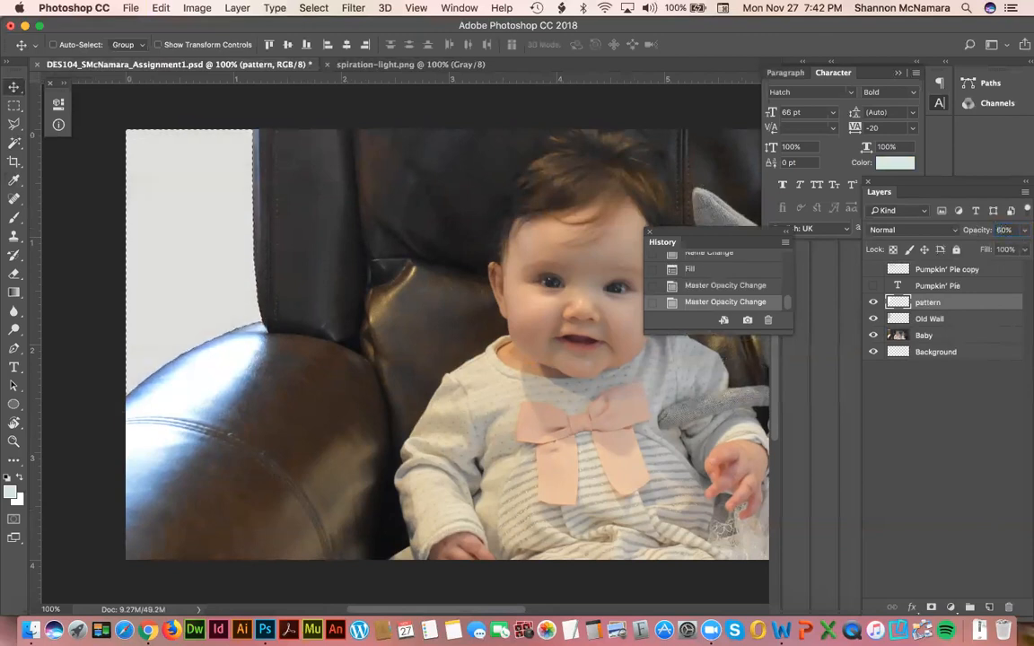
- Hide and show the Old Wall layer to compare the wall with and without its fill beneath the pattern
left_click(933, 319)
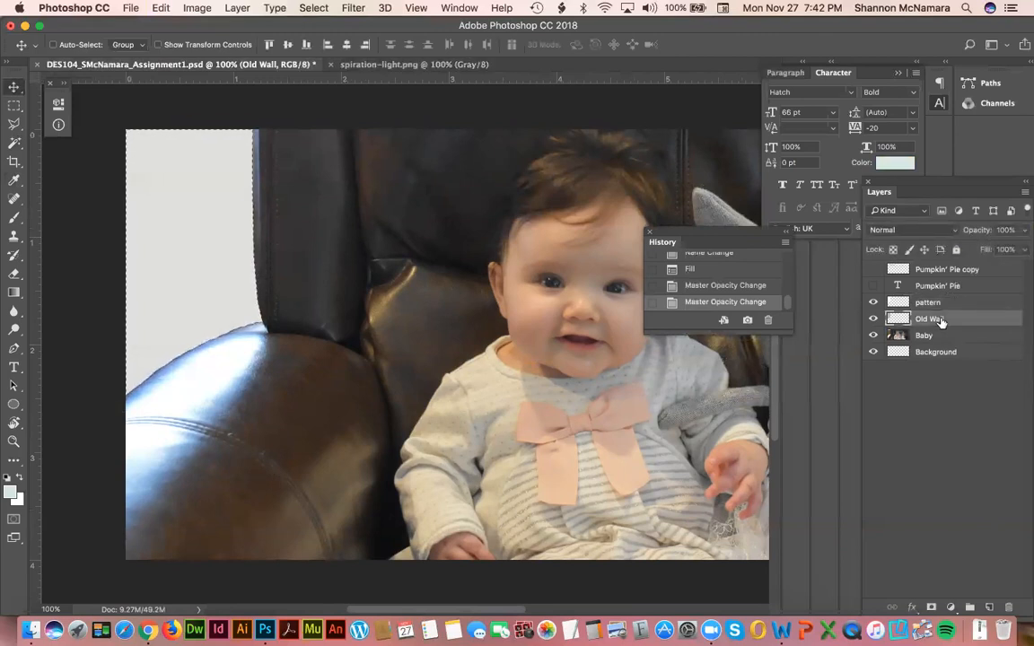
left_click(875, 319)
left_click(874, 319)
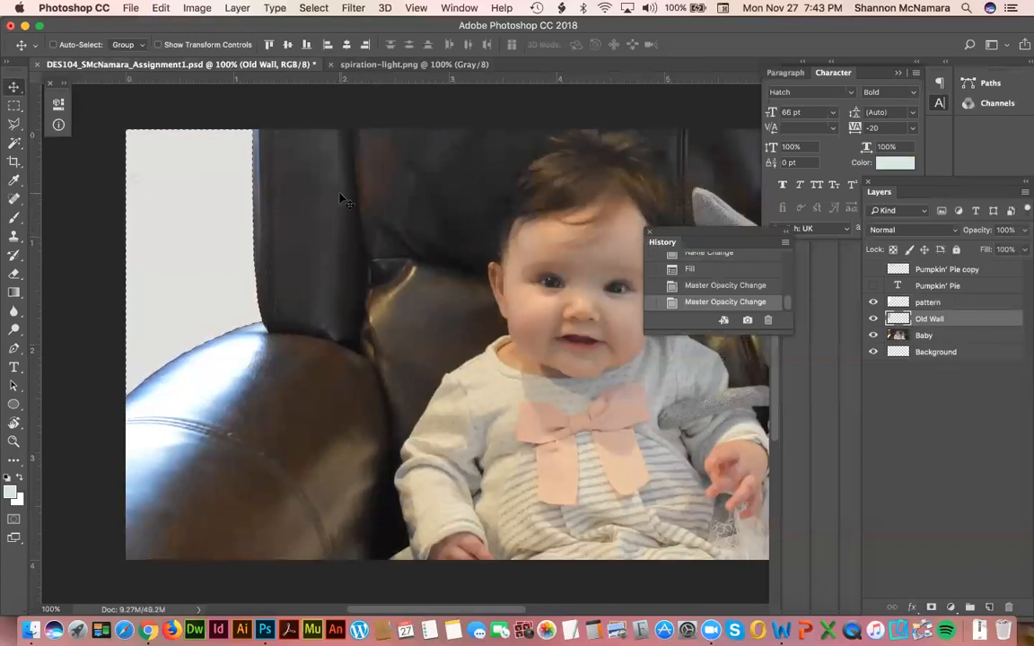
- Clear the current selection and reselect the wall area on the Old Wall layer with the Magic Wand
key("super+d")
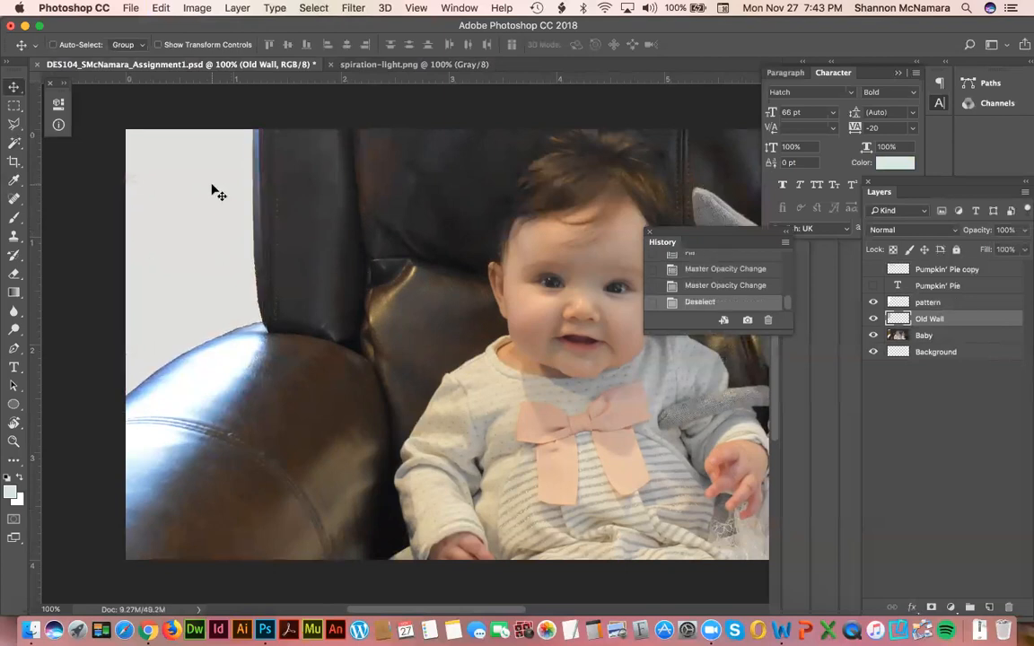
key("w")
left_click(177, 146)
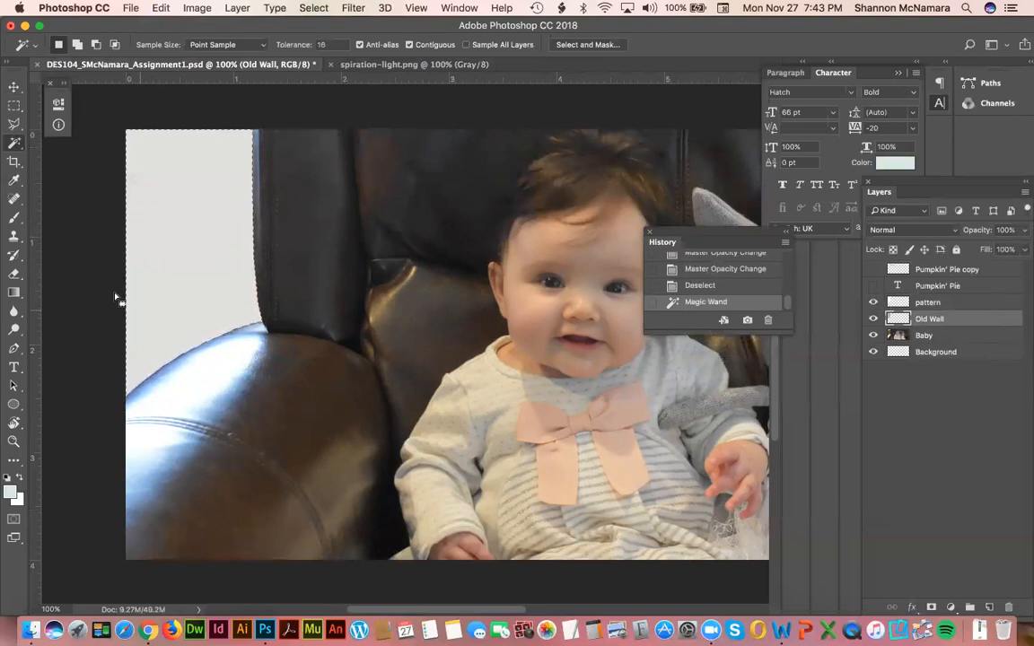
- Edit the Gradient tool's gradient, setting its start color stop to peach e8c4a5 sampled from the baby's bow
left_click(15, 296)
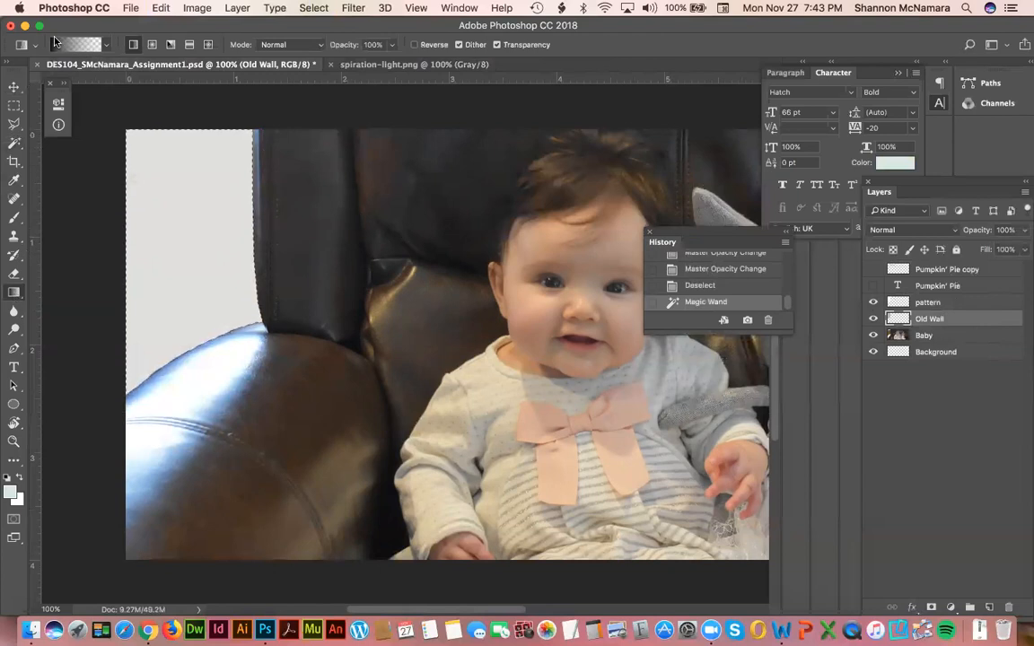
left_click(61, 45)
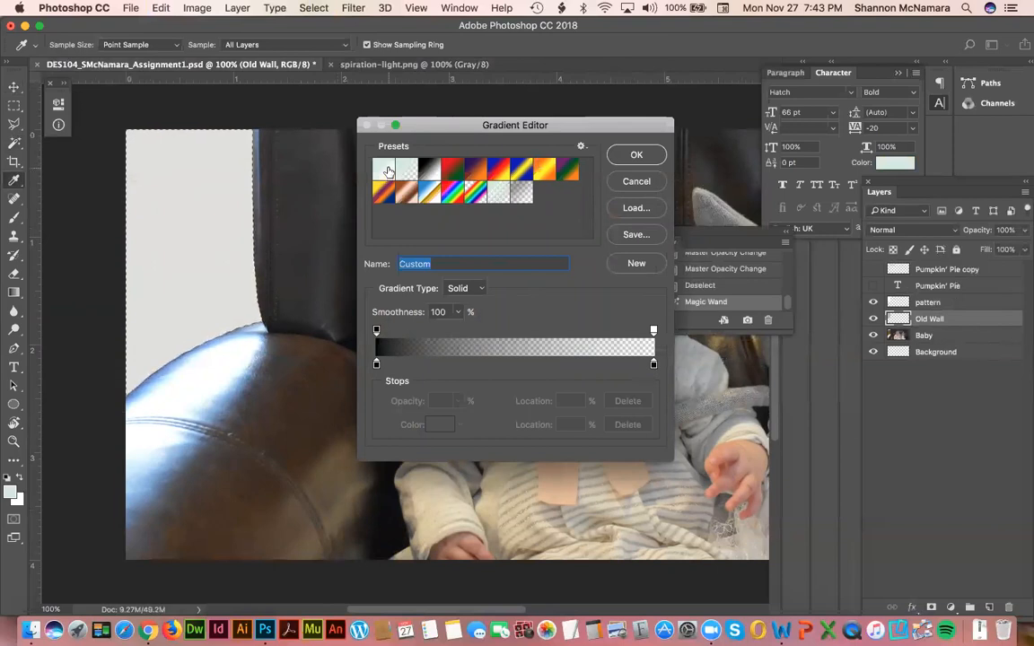
left_click_drag(499, 125, 250, 79)
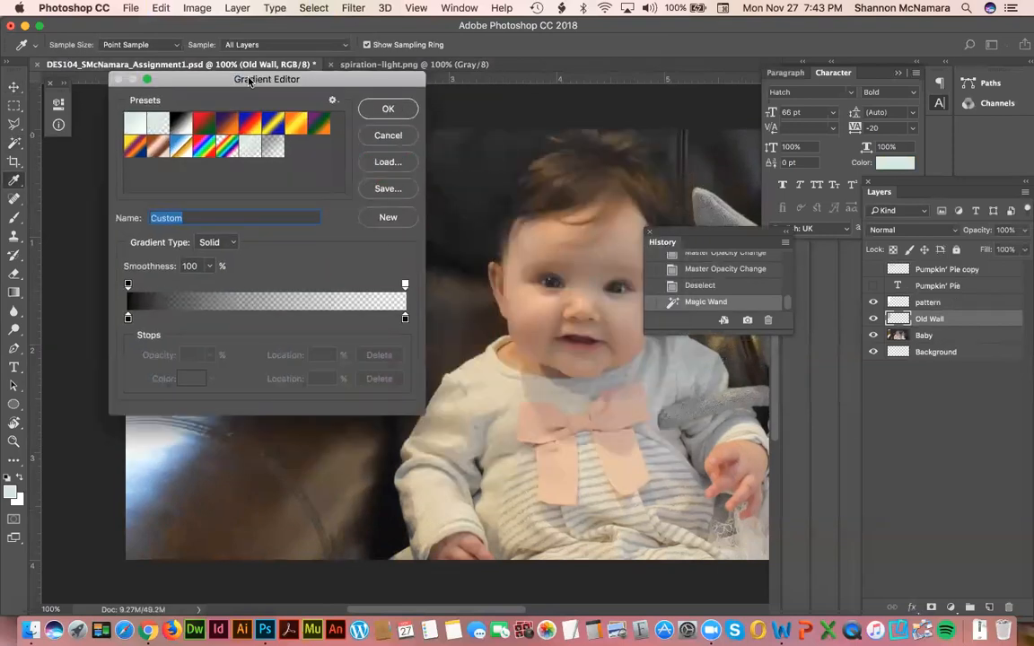
left_click(128, 319)
left_click(189, 381)
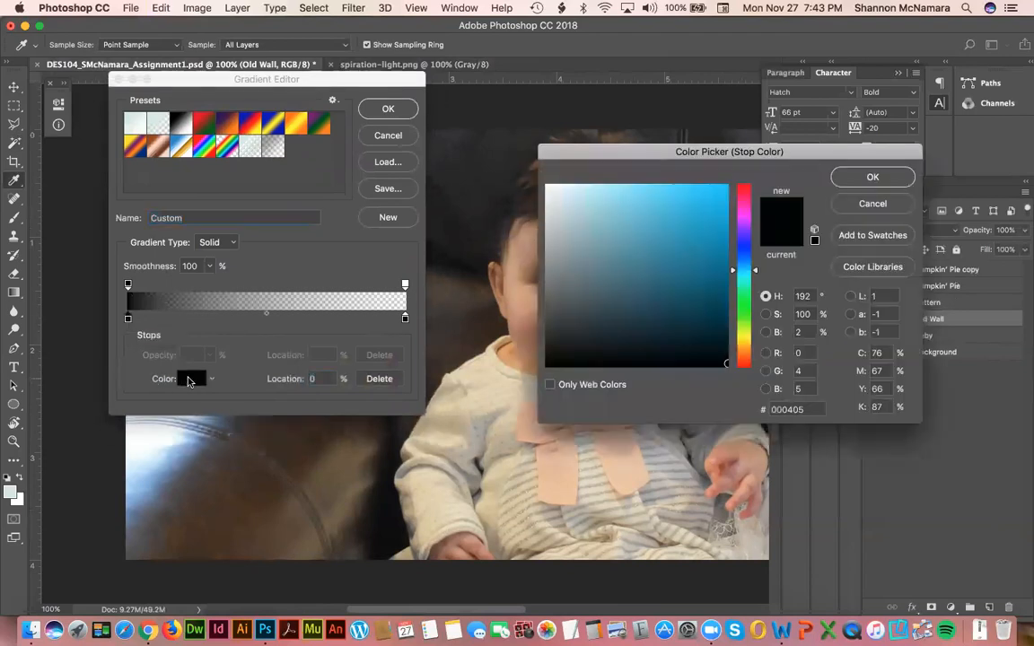
left_click(571, 468)
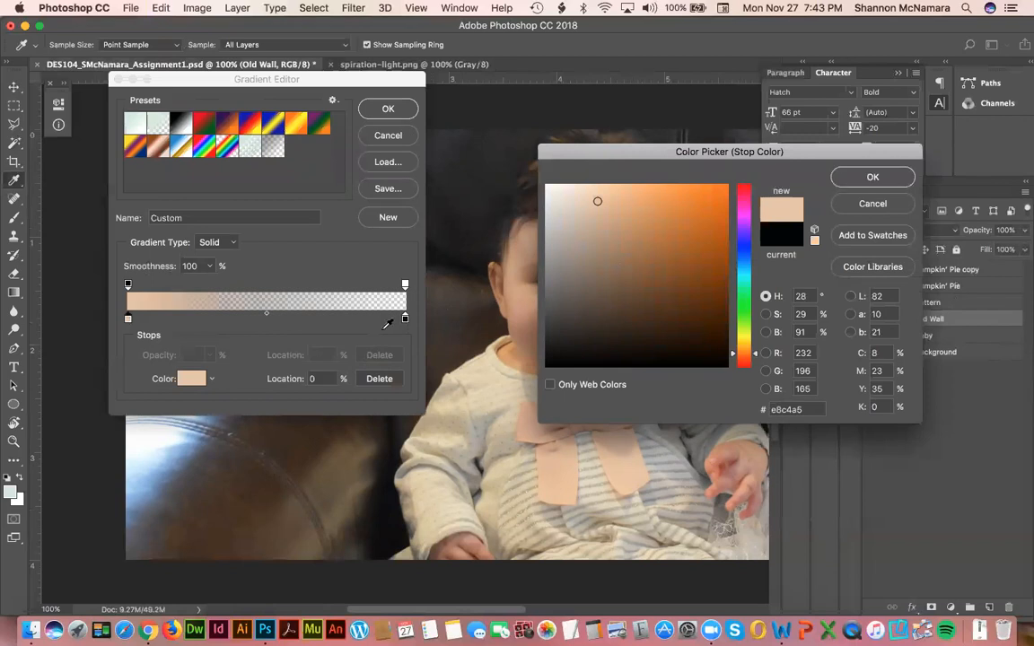
key("Return")
- Try several sampled colors from the baby's outfit for the gradient's end stop, settling on grey 9c9e9c from the dress stripes
double_click(405, 319)
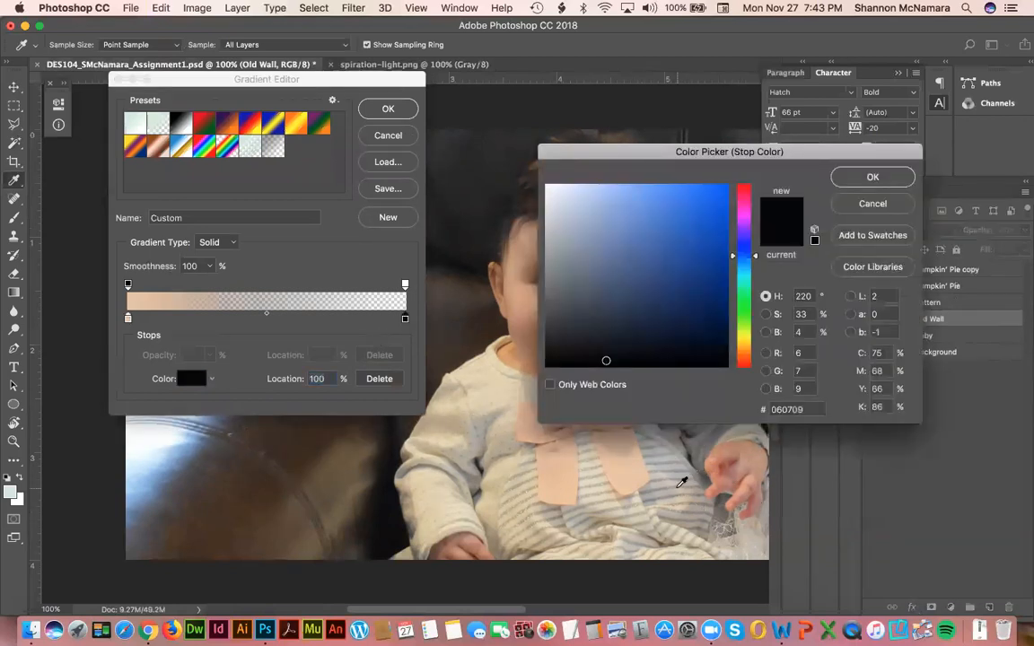
left_click(678, 489)
left_click(676, 490)
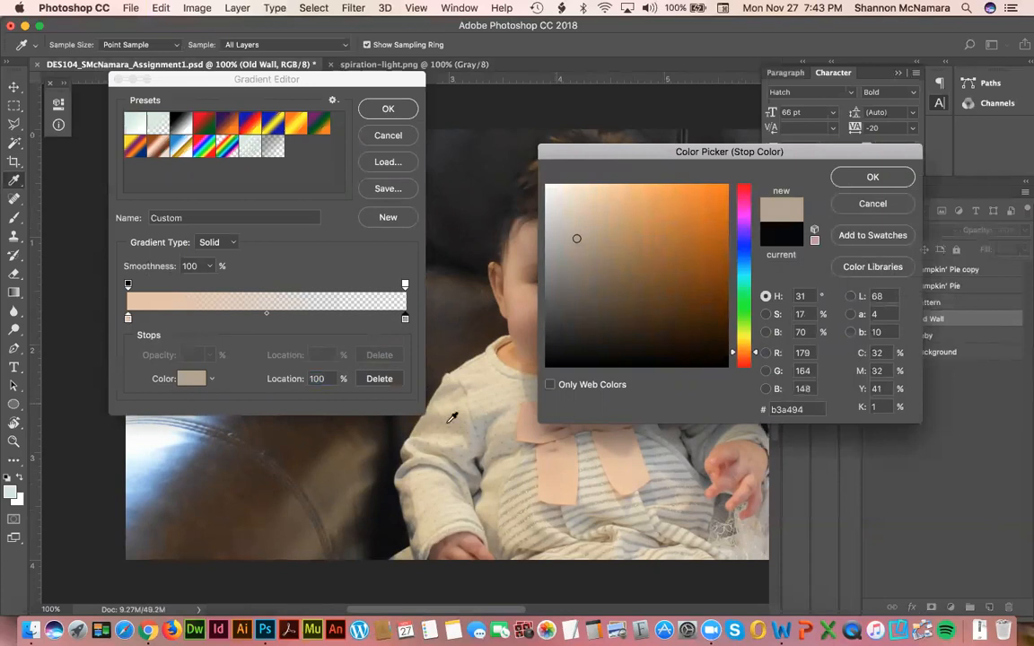
left_click(526, 522)
left_click(526, 522)
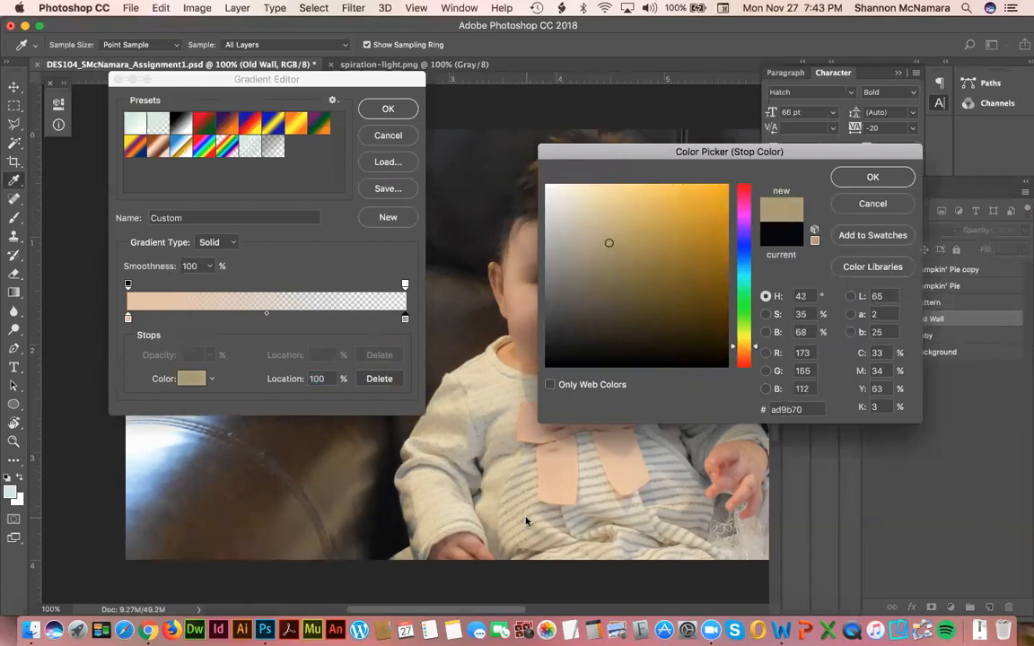
left_click(524, 521)
left_click(749, 499)
left_click_drag(728, 511, 720, 514)
left_click(681, 518)
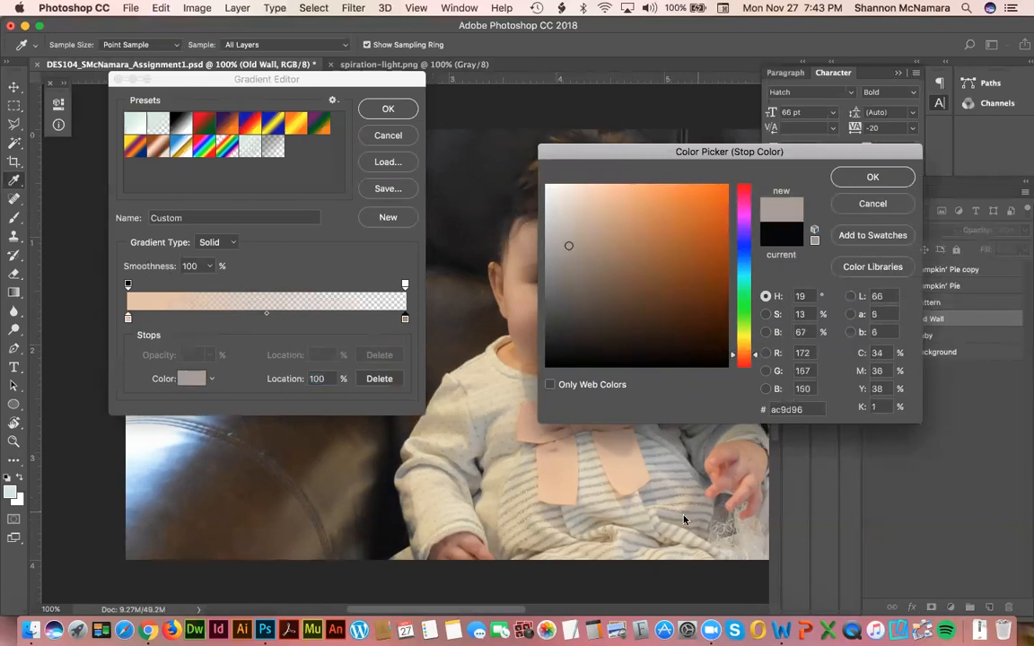
left_click(681, 519)
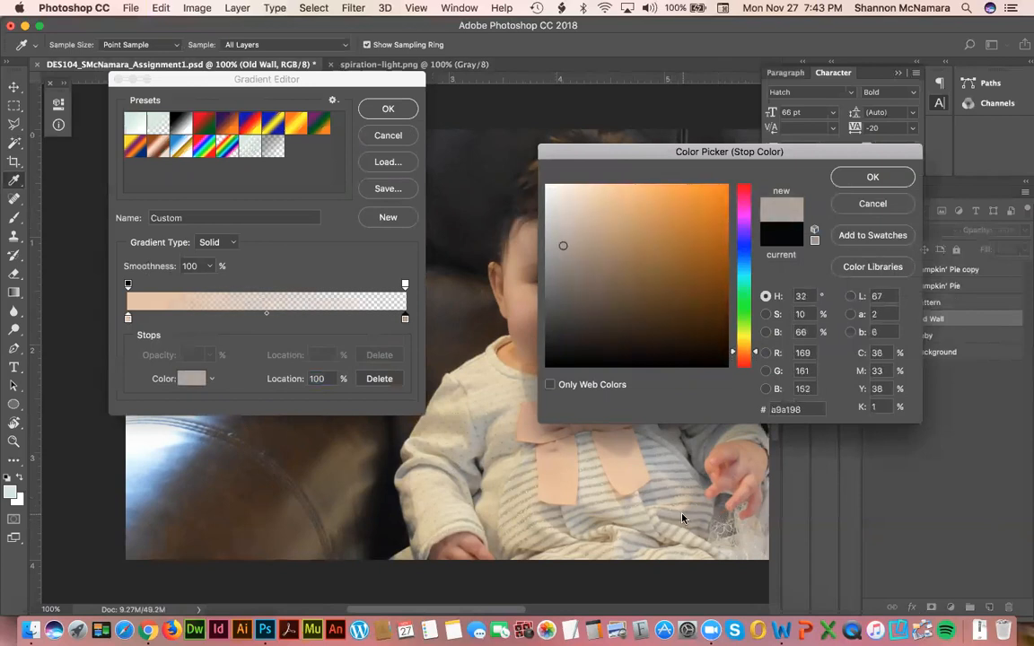
left_click(680, 519)
left_click(638, 499)
left_click(638, 498)
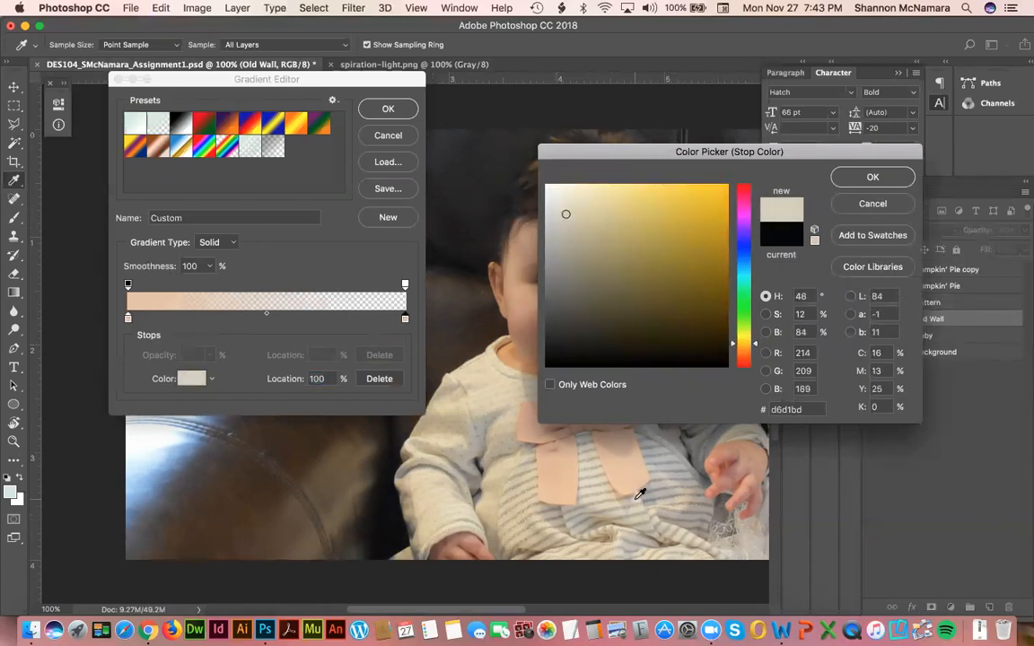
key("super+plus")
key("super+plus")
key("super+plus")
left_click_drag(680, 512, 457, 458)
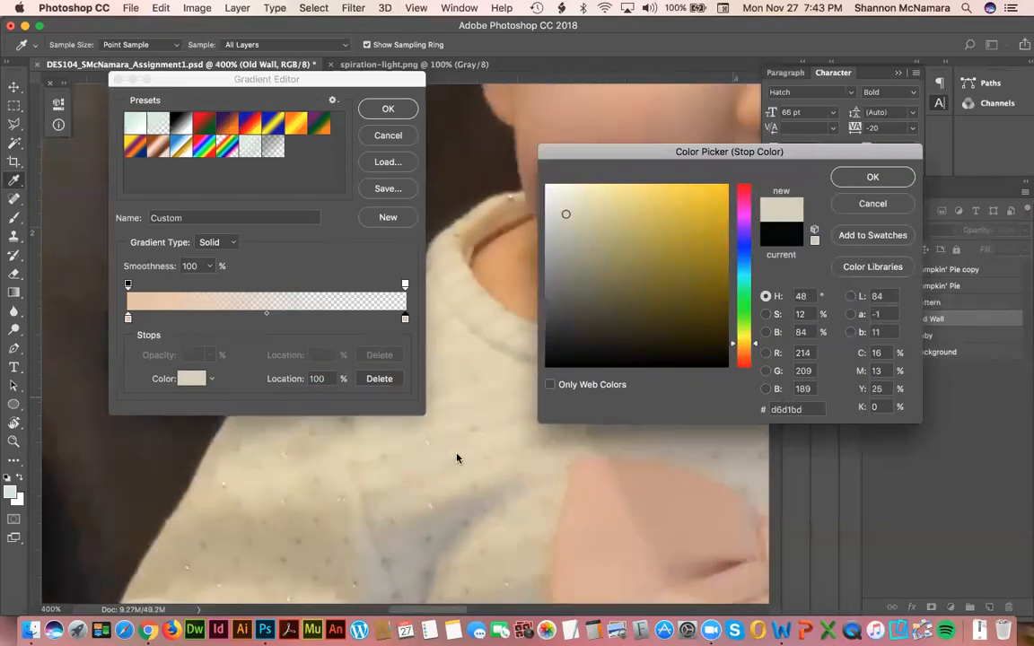
left_click_drag(562, 467, 504, 422)
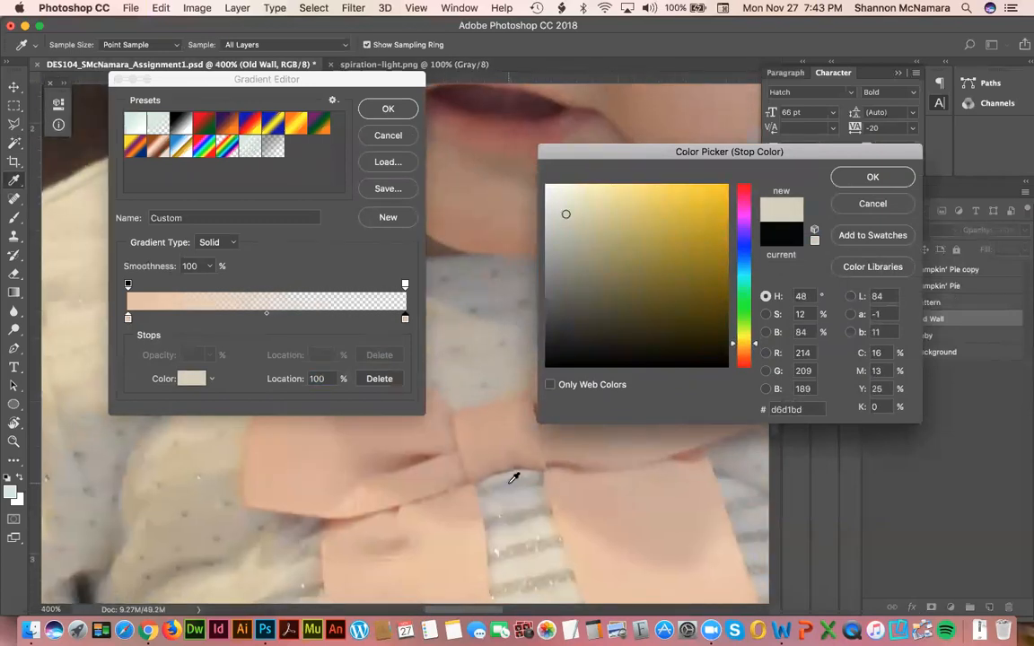
left_click(508, 488)
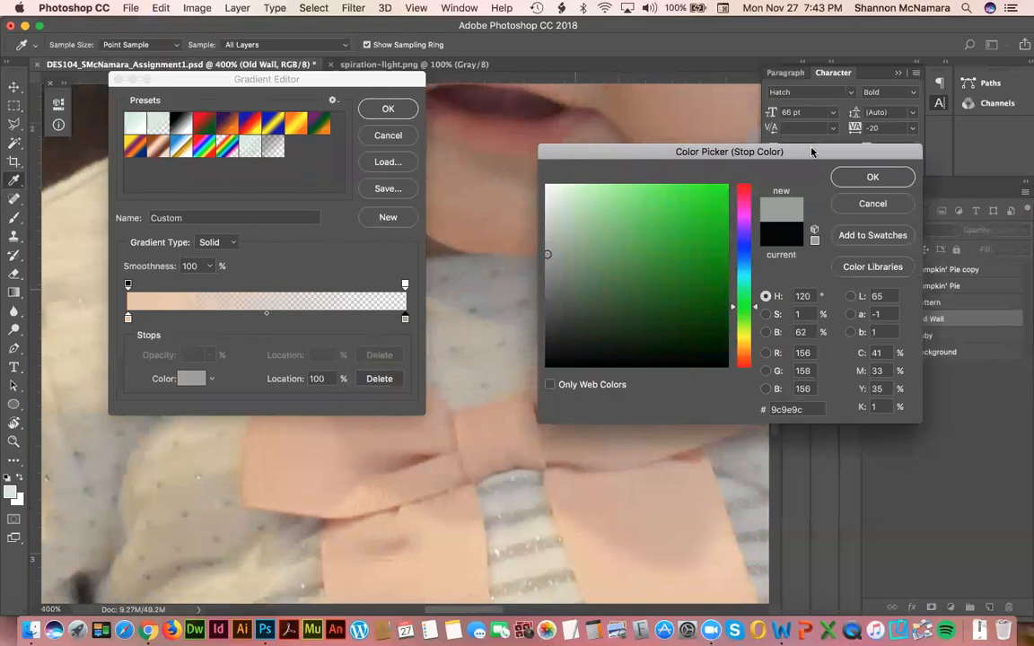
left_click(873, 176)
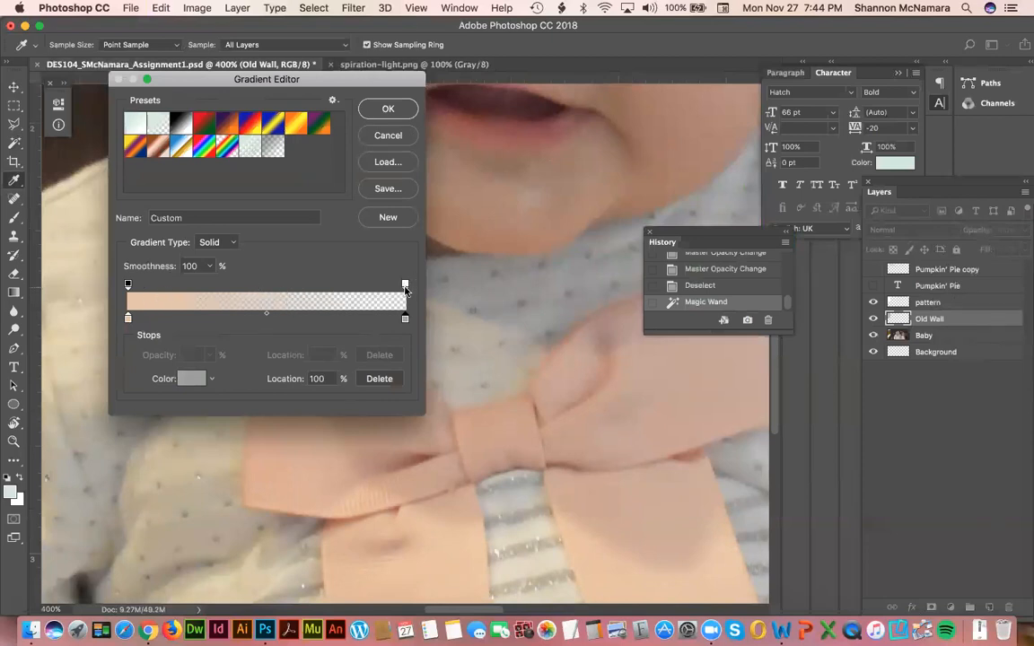
- Set the gradient's end opacity stop to 100% and accept the custom gradient
left_click(405, 285)
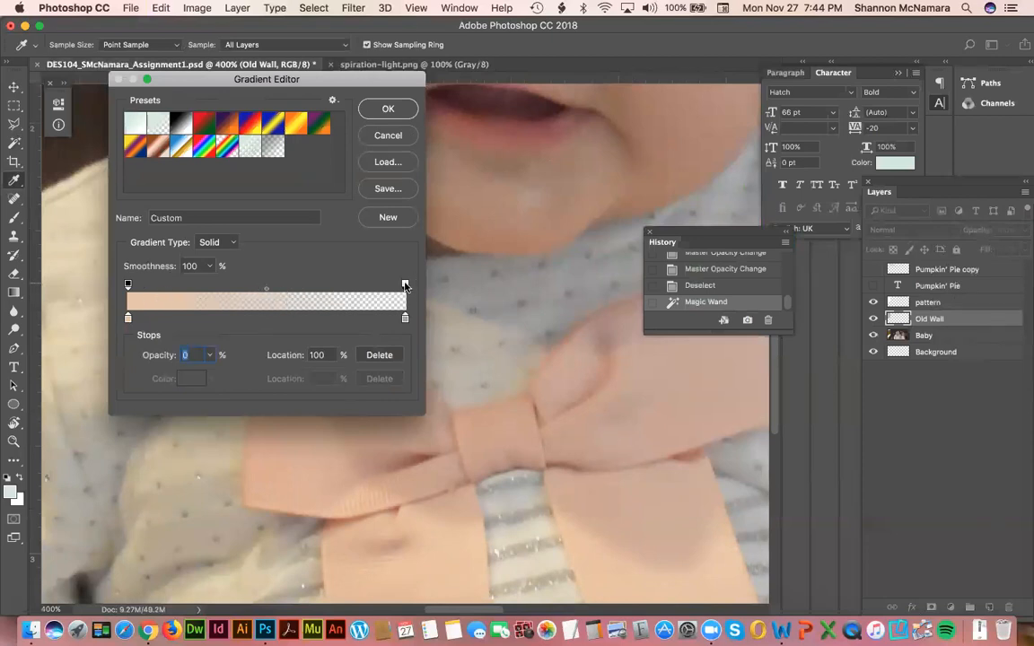
left_click(127, 286)
left_click(405, 285)
type("100")
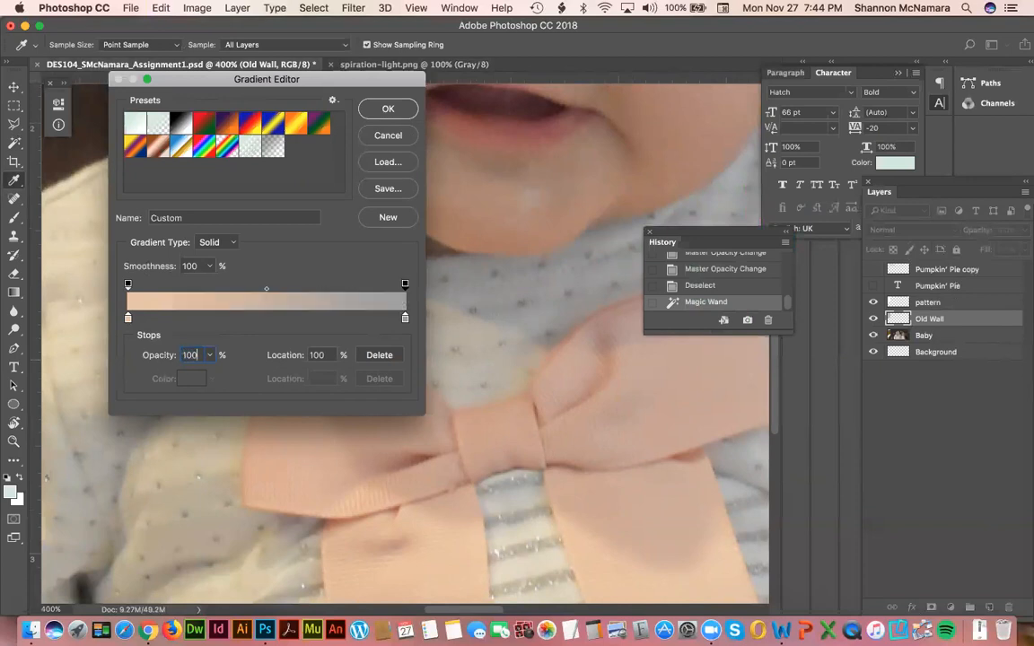
key("Return")
- Try the gradient across the selected wall in several directions, hiding the pattern layer to judge the result
key("cmd+0")
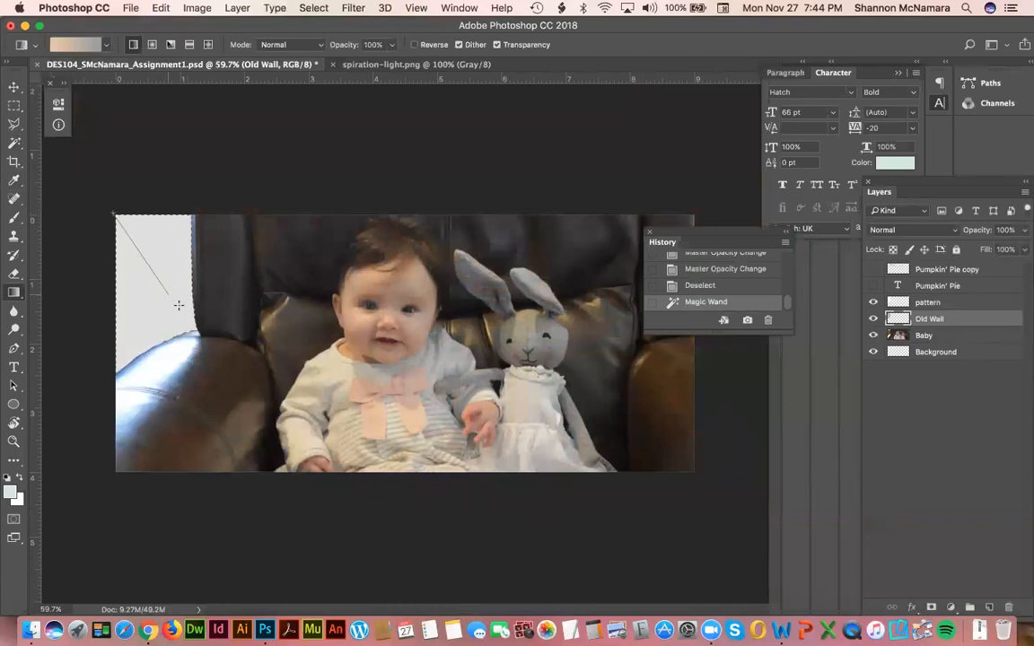
left_click_drag(196, 333, 196, 333)
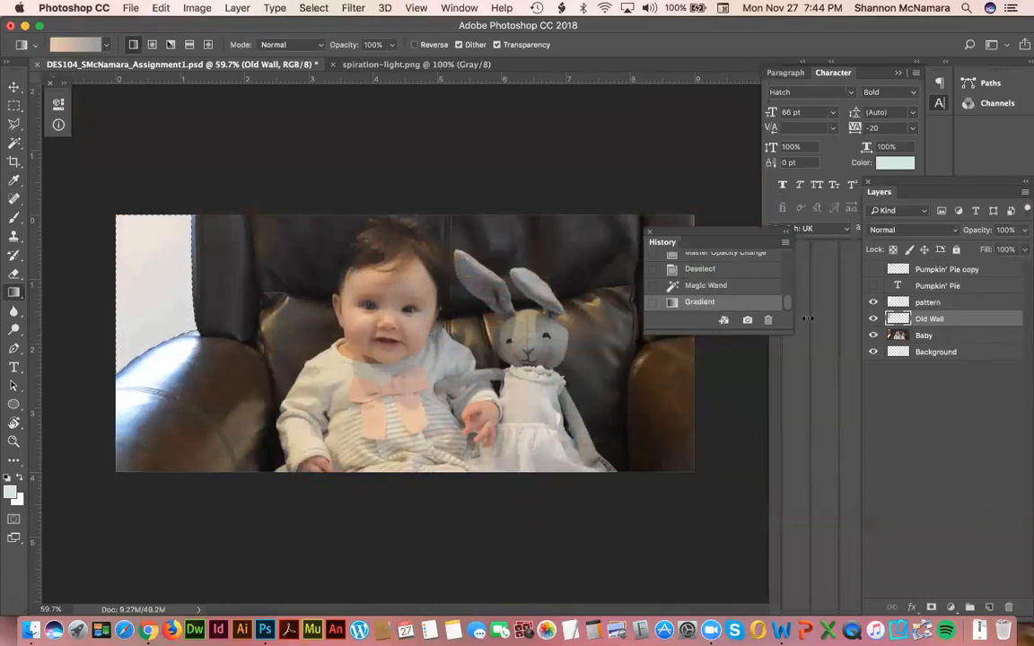
left_click(873, 303)
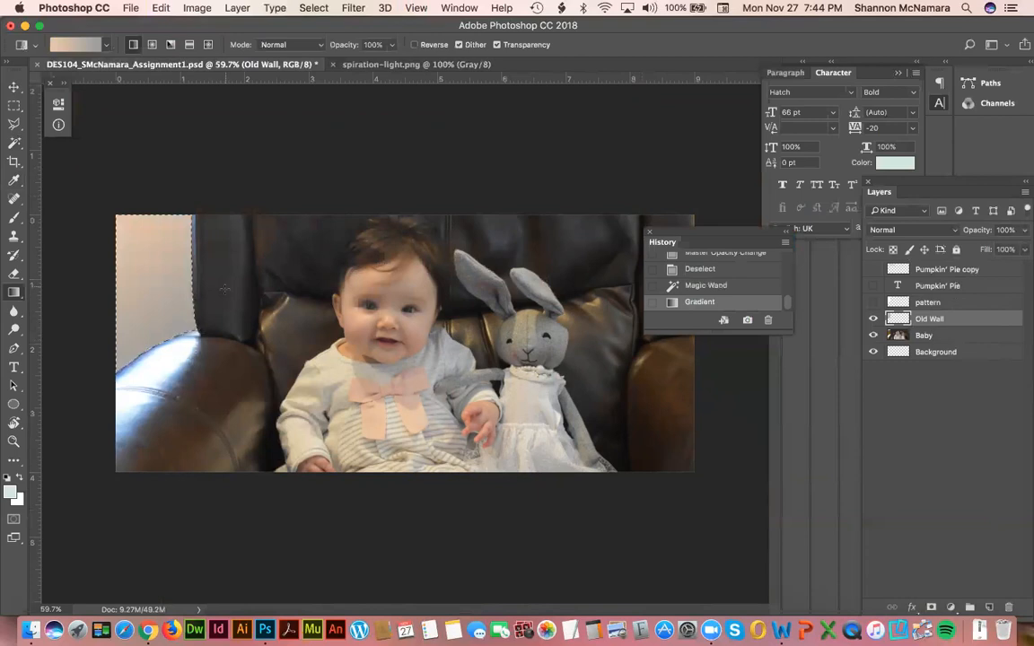
left_click_drag(115, 217, 116, 219)
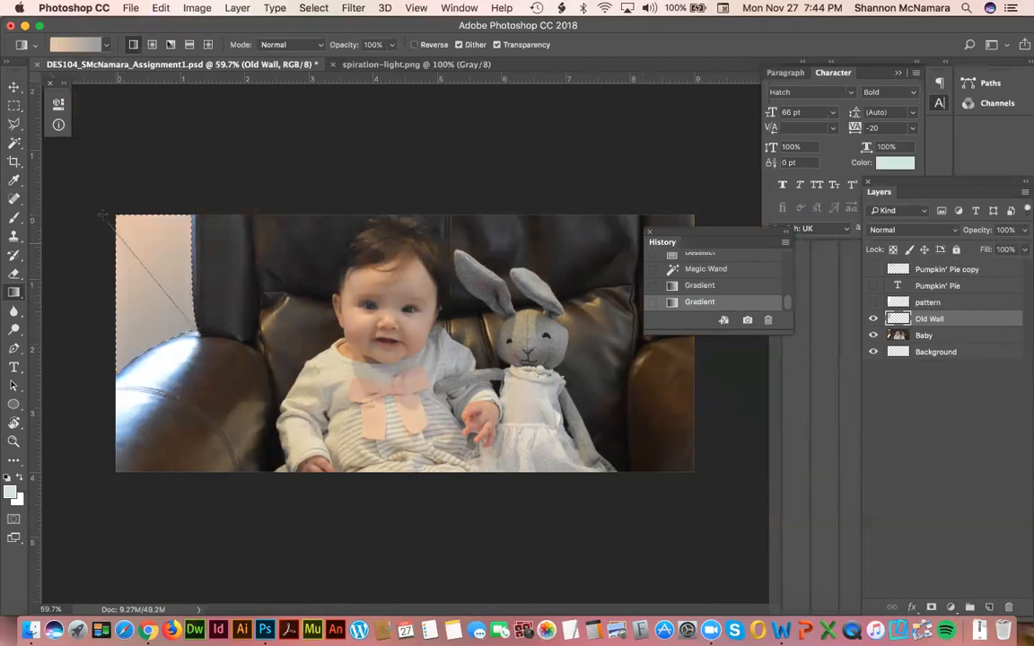
left_click_drag(102, 215, 99, 208)
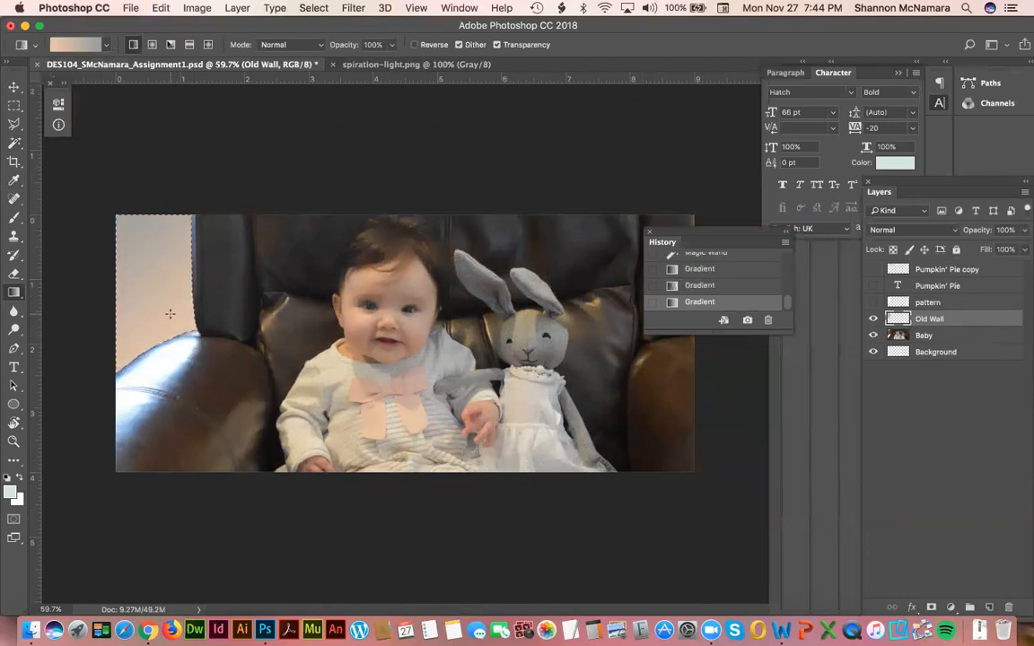
left_click_drag(202, 280, 202, 279)
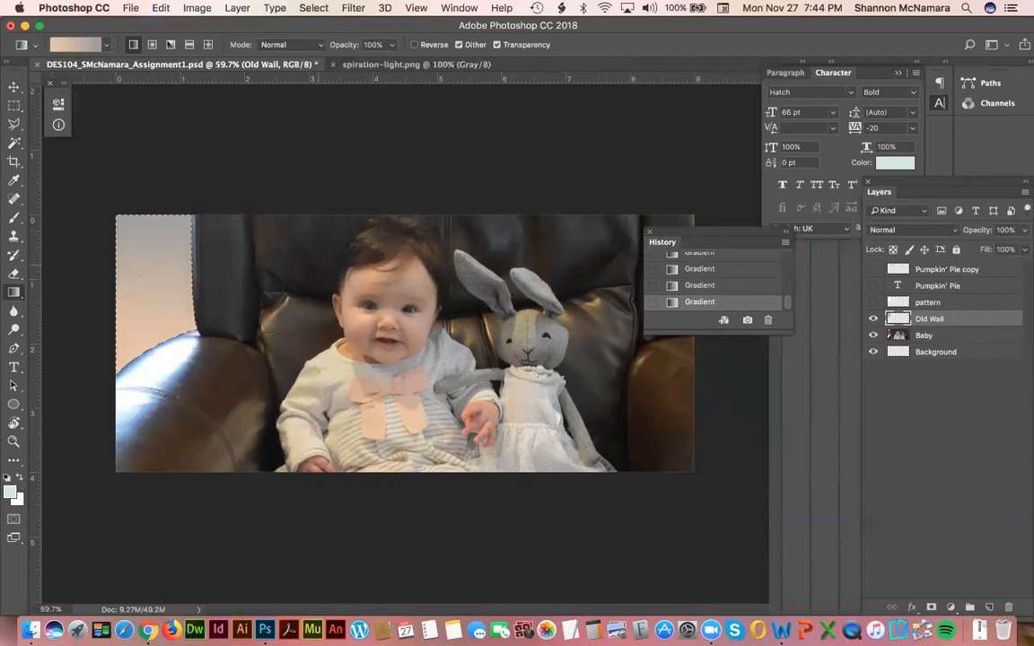
- Redraw the gradient diagonally from the wall's lower right to its upper left, show the pattern layer and clear the selection
left_click_drag(155, 270, 192, 319)
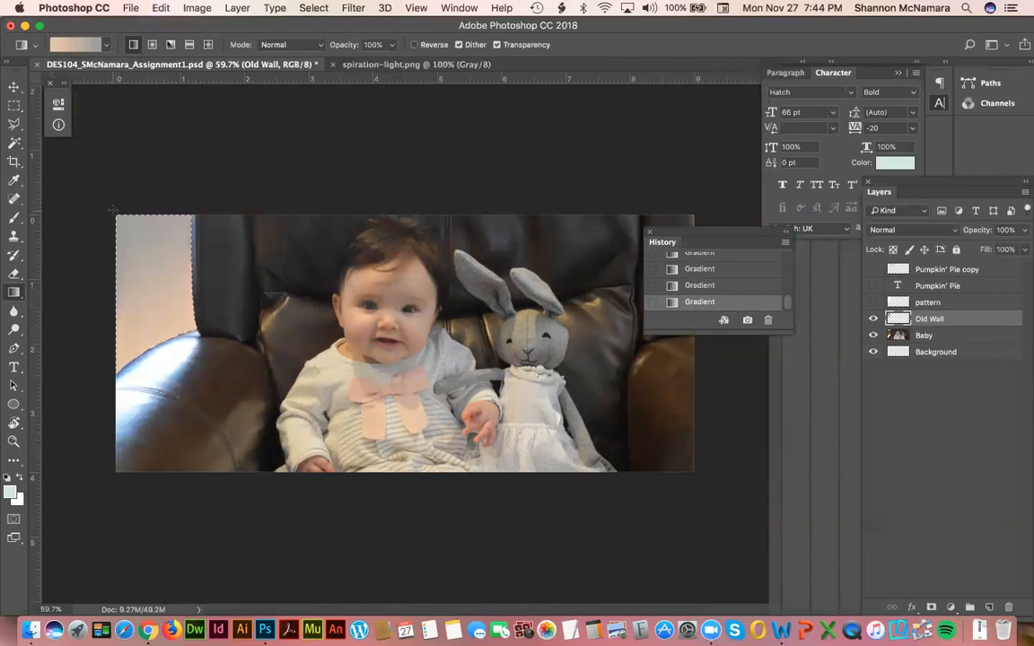
left_click(872, 301)
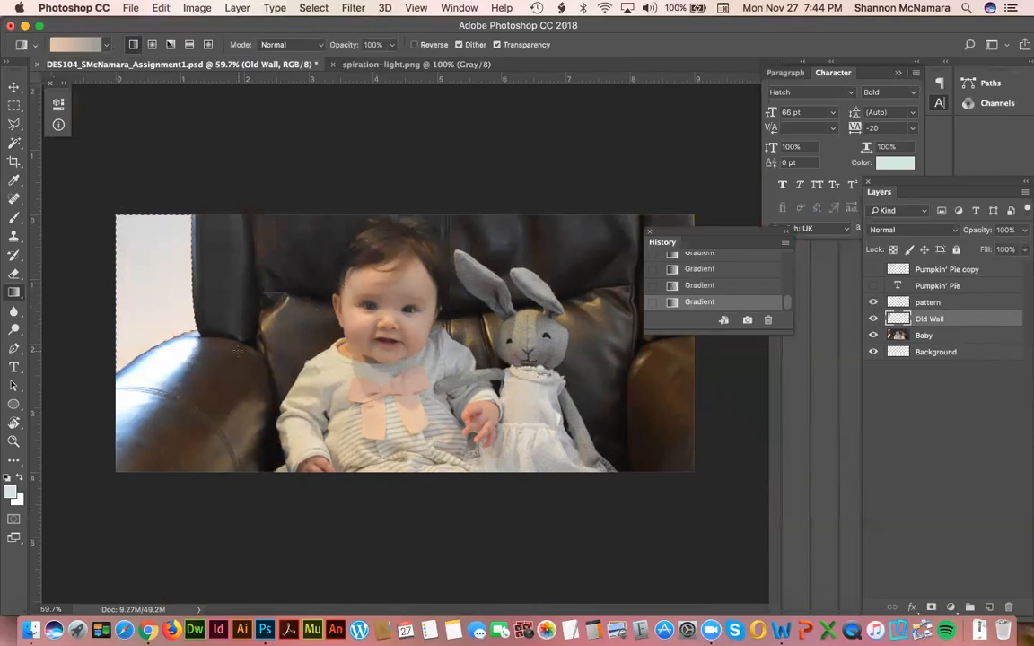
key("super+d")
- Set the pattern layer's opacity to 100%
left_click(934, 303)
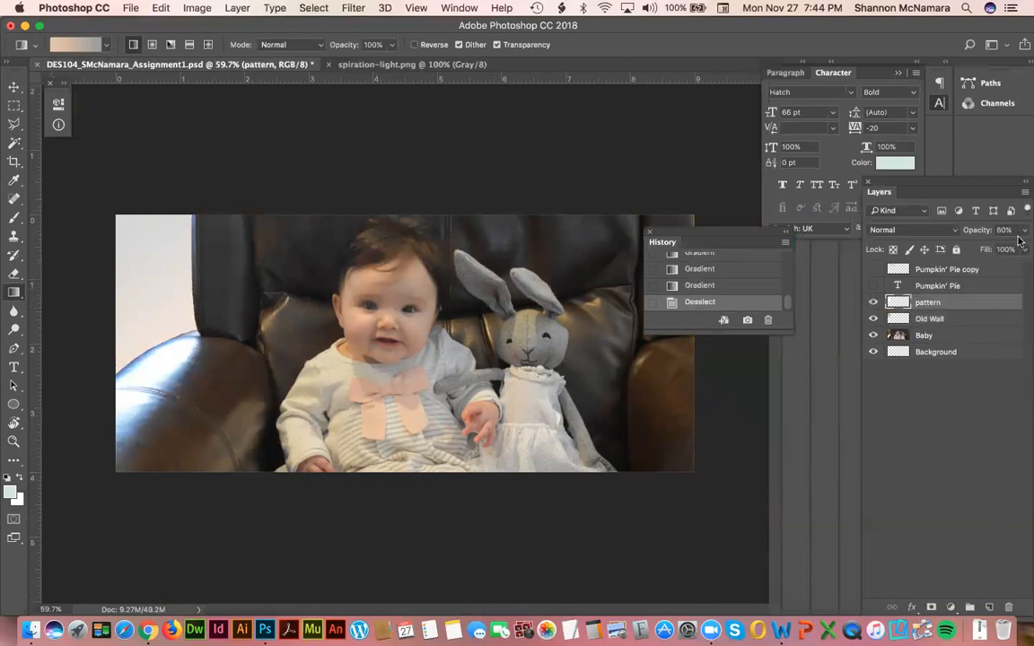
left_click_drag(1001, 231, 976, 231)
type("10")
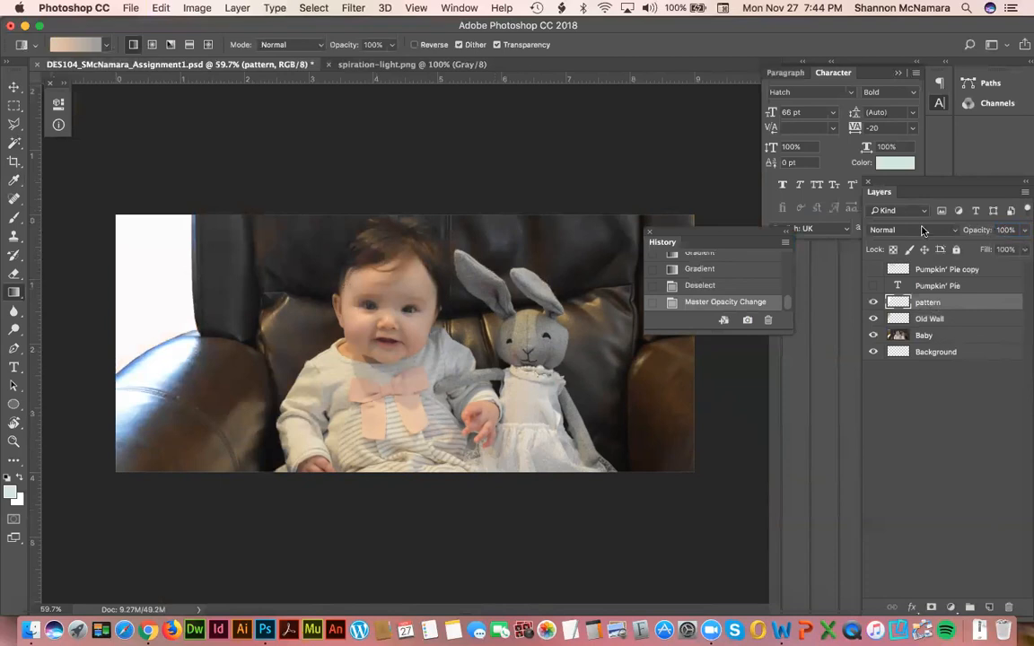
- Try the Darken blend mode on the pattern layer, settle on Multiply and check how the pattern blends over the wall
left_click(923, 230)
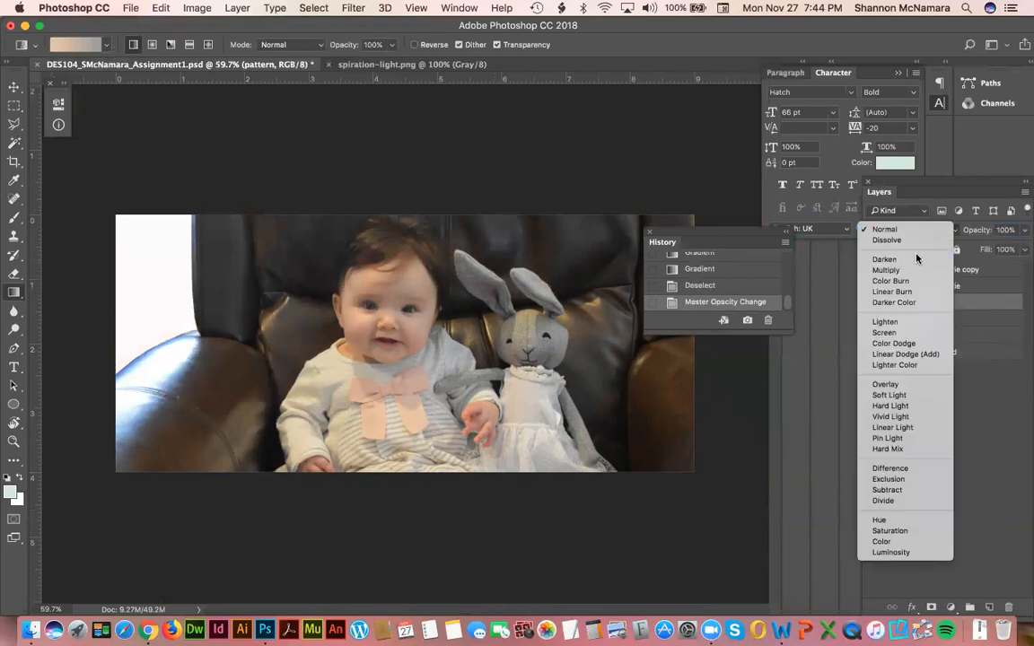
left_click(907, 260)
left_click(925, 231)
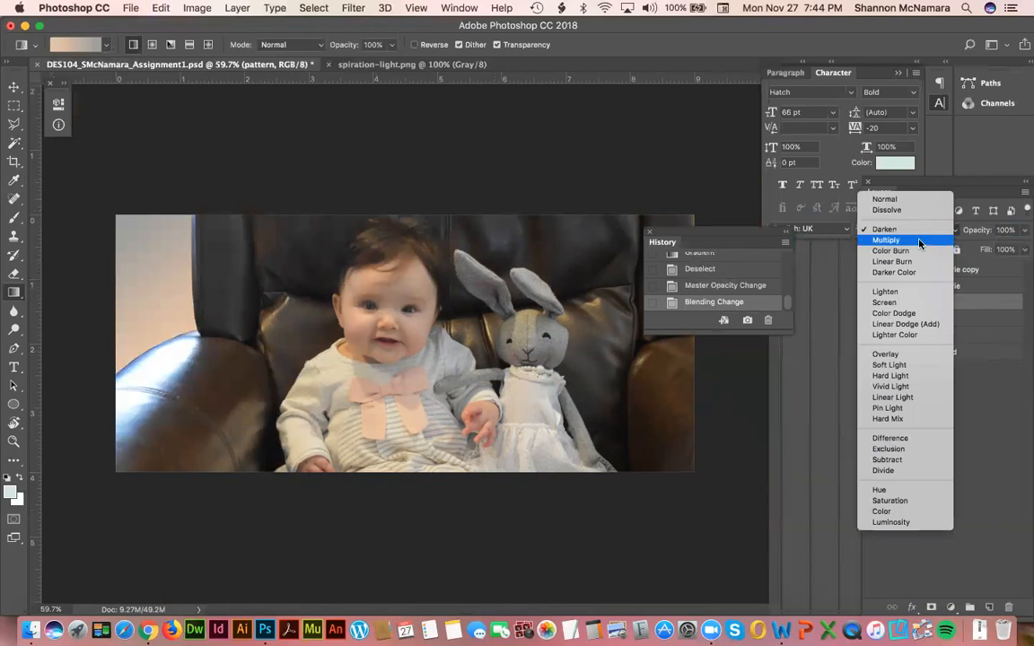
left_click(920, 240)
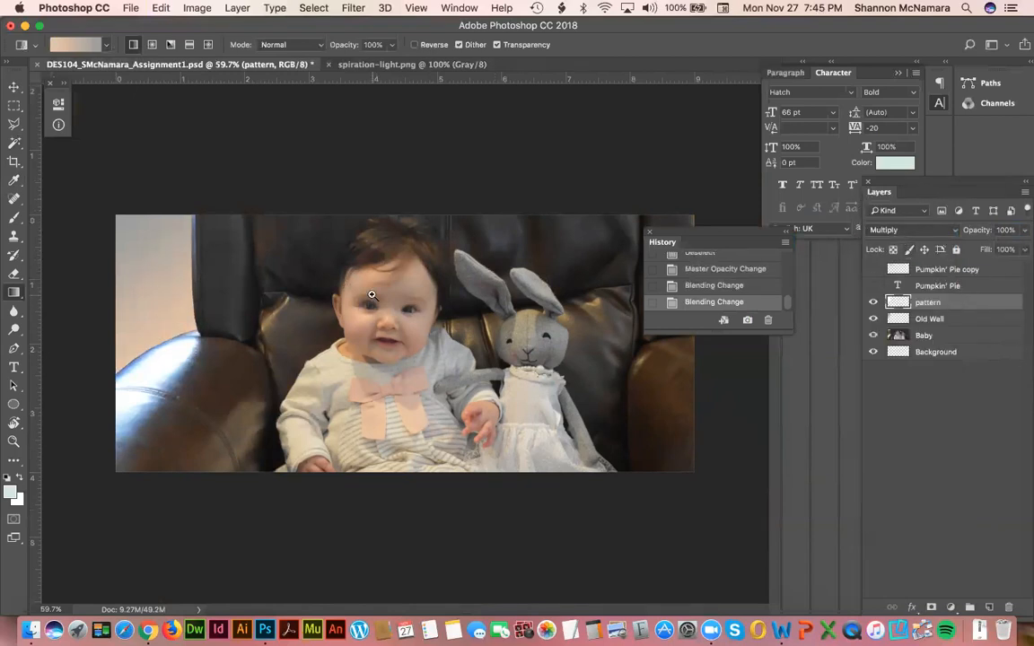
key("z")
left_click_drag(137, 267, 227, 356)
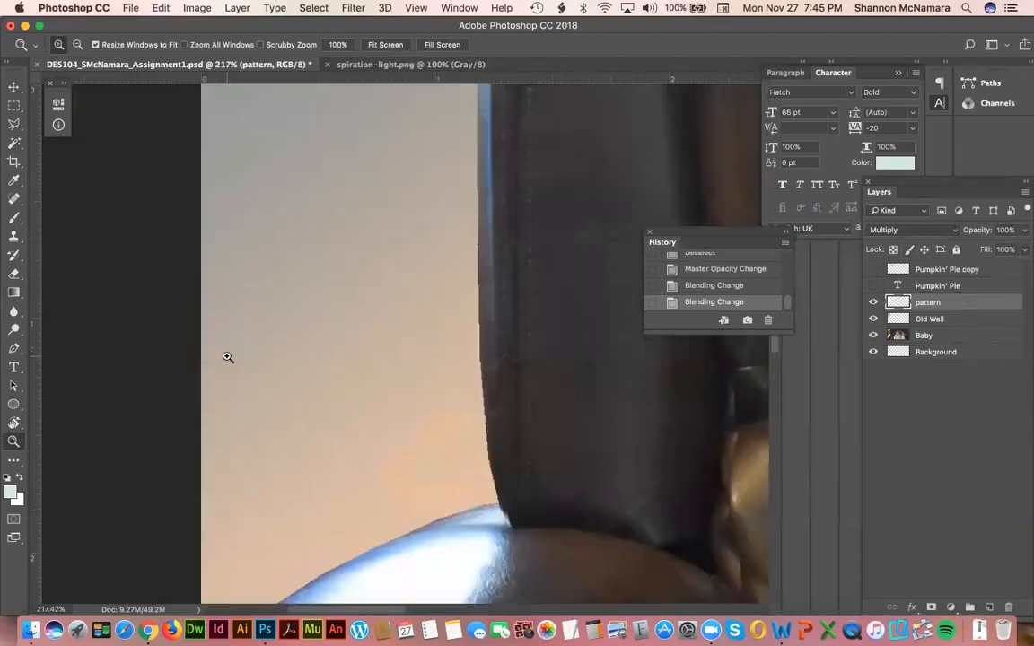
left_click_drag(317, 203, 322, 297)
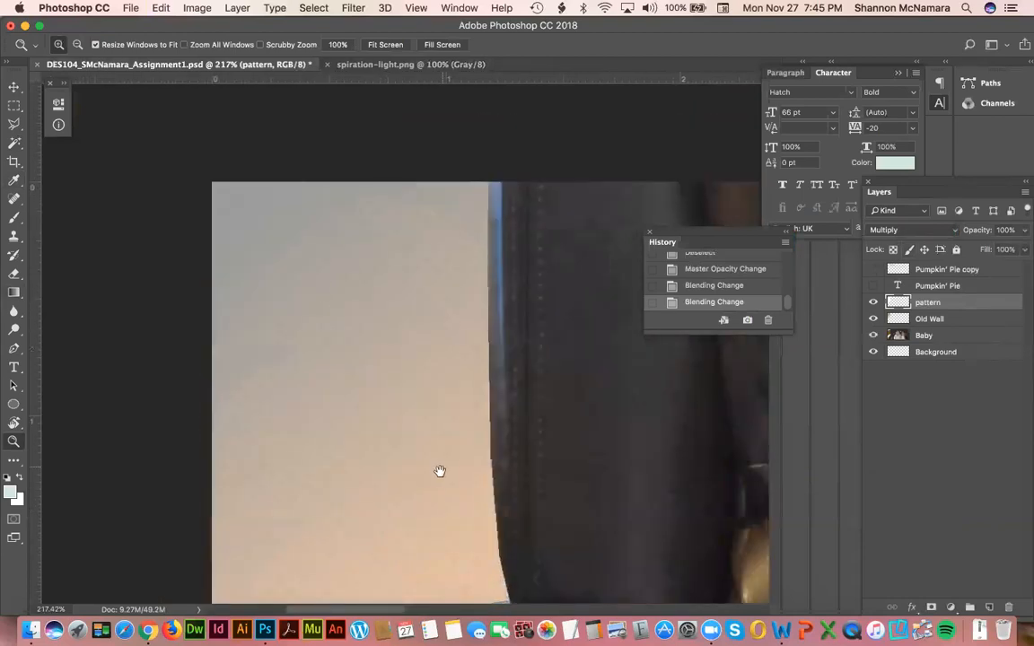
left_click_drag(439, 472, 422, 357)
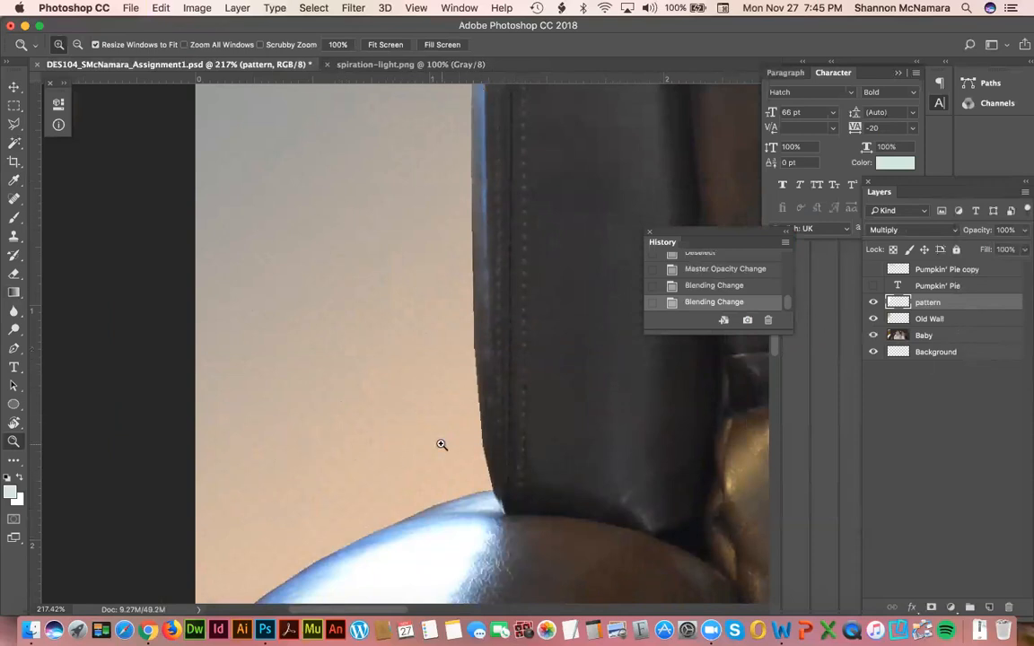
- Show the Pumpkin' Pie copy layer and add a Drop Shadow effect to it
key("super+0")
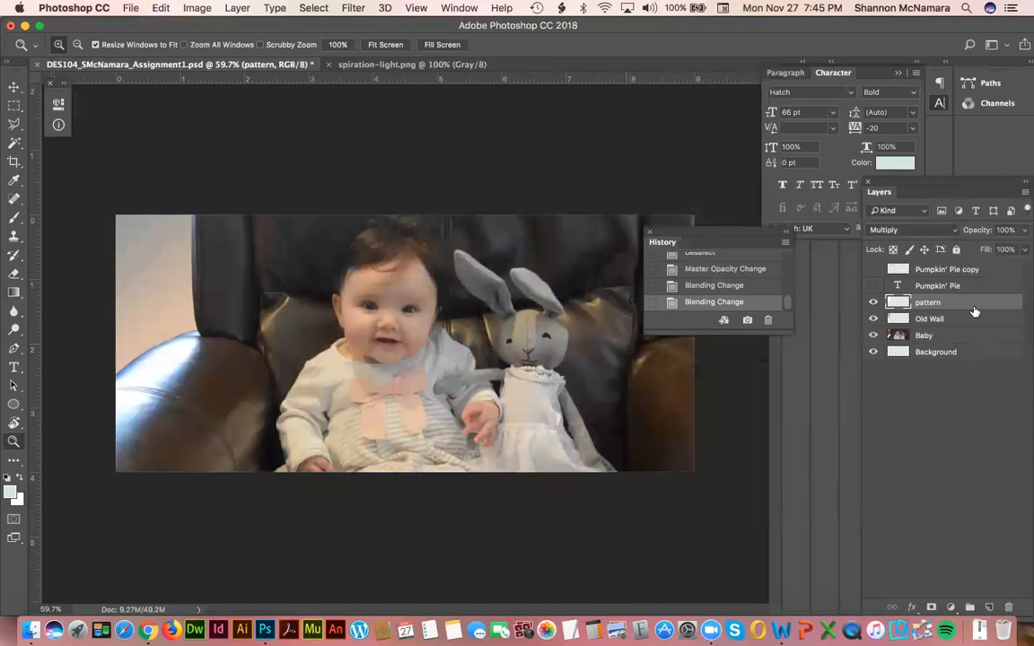
left_click(873, 269)
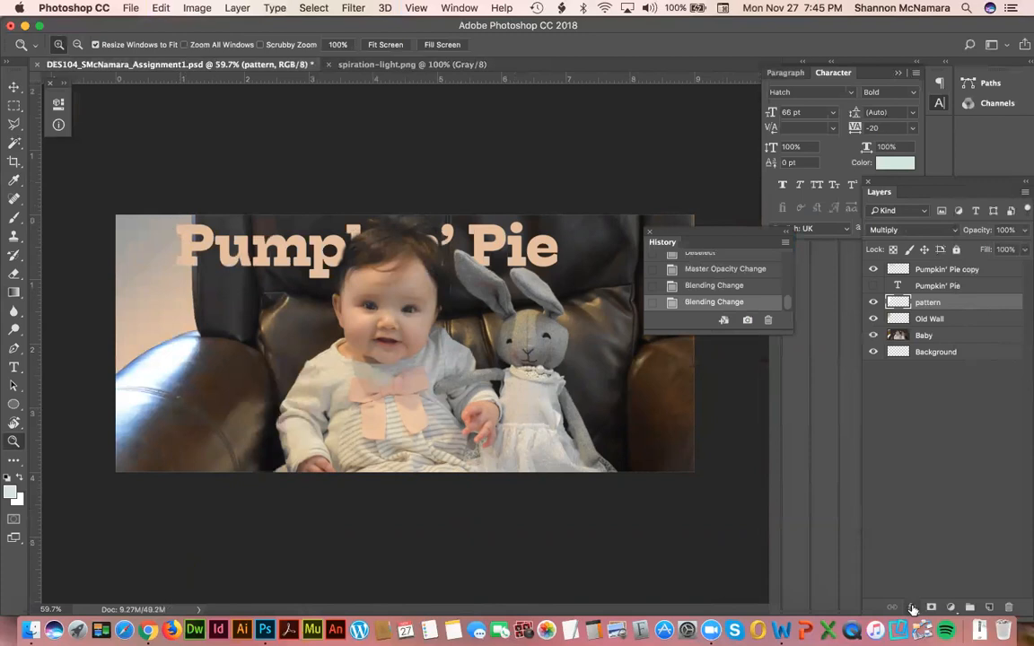
left_click(884, 270)
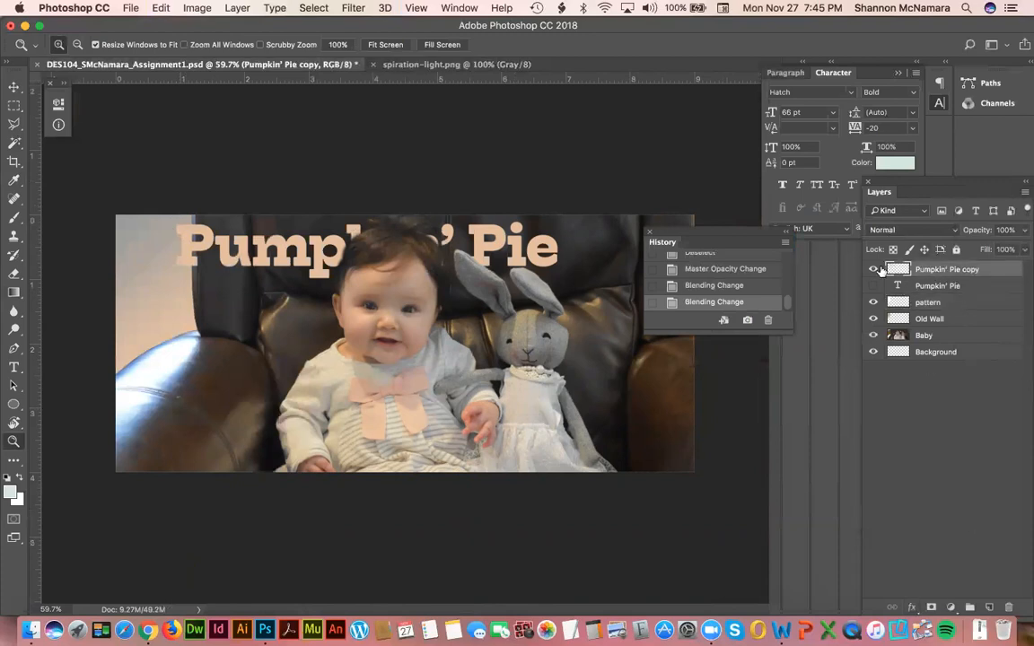
left_click(915, 611)
left_click(908, 607)
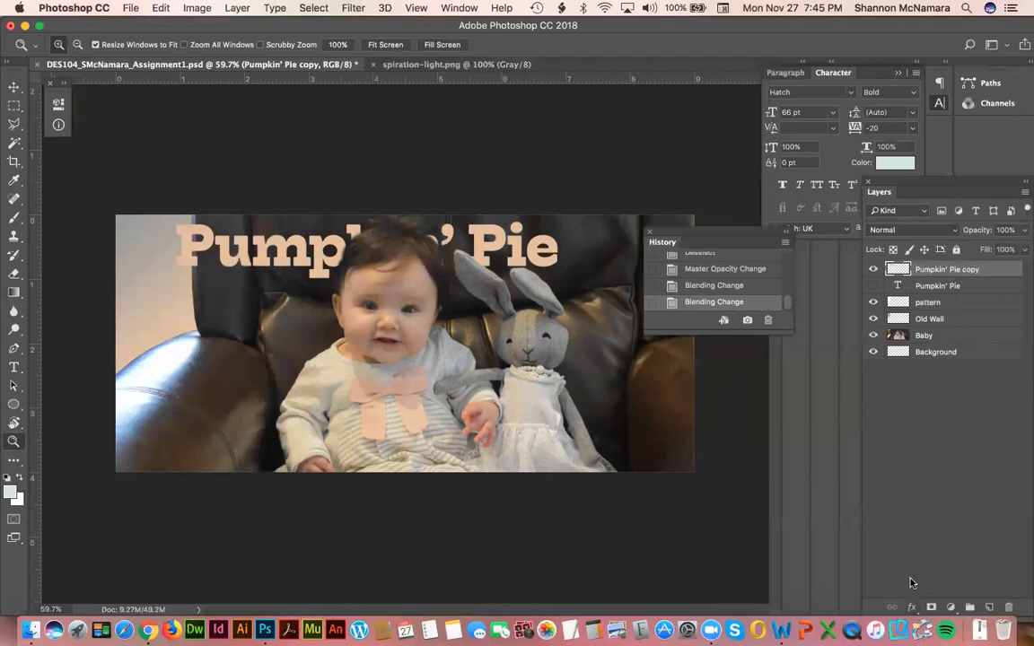
left_click(915, 610)
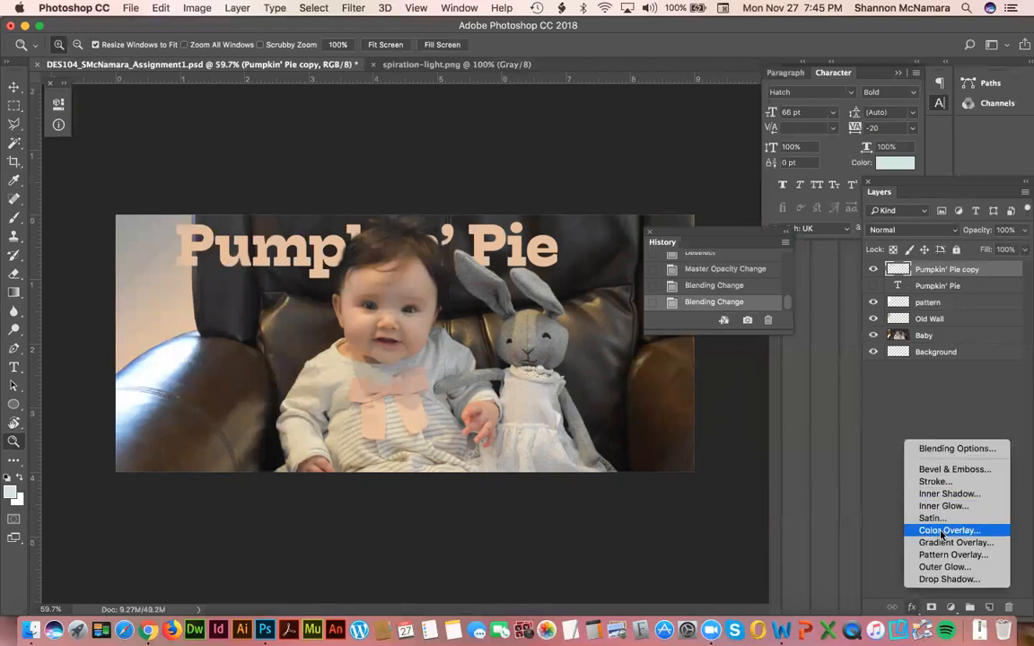
left_click(950, 580)
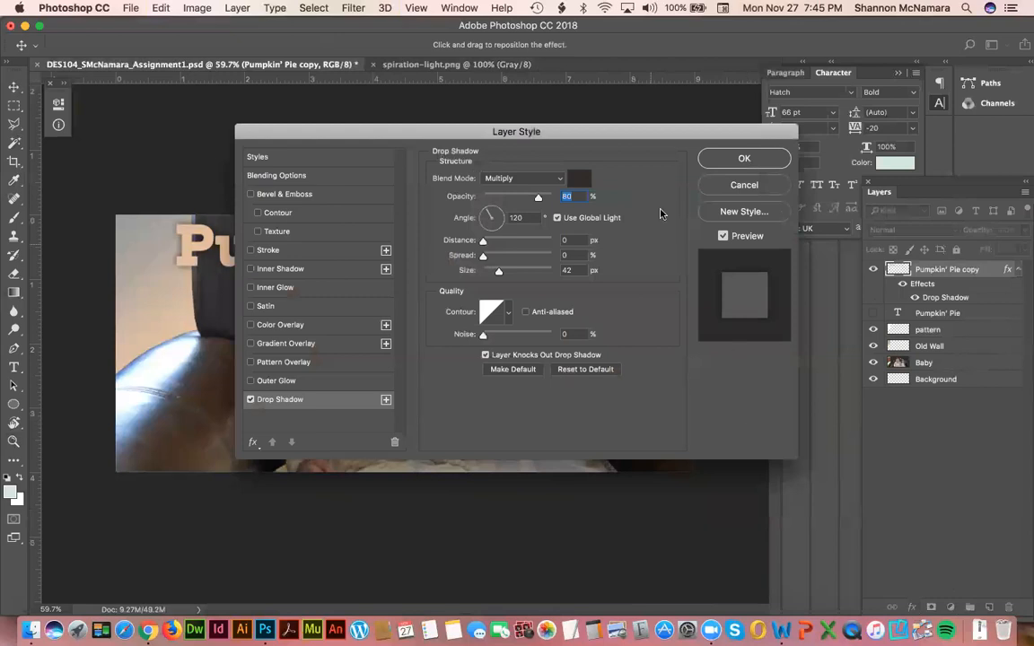
- Adjust the drop shadow's distance and spread while previewing the title, apply the effect and save the document
left_click_drag(543, 132, 691, 315)
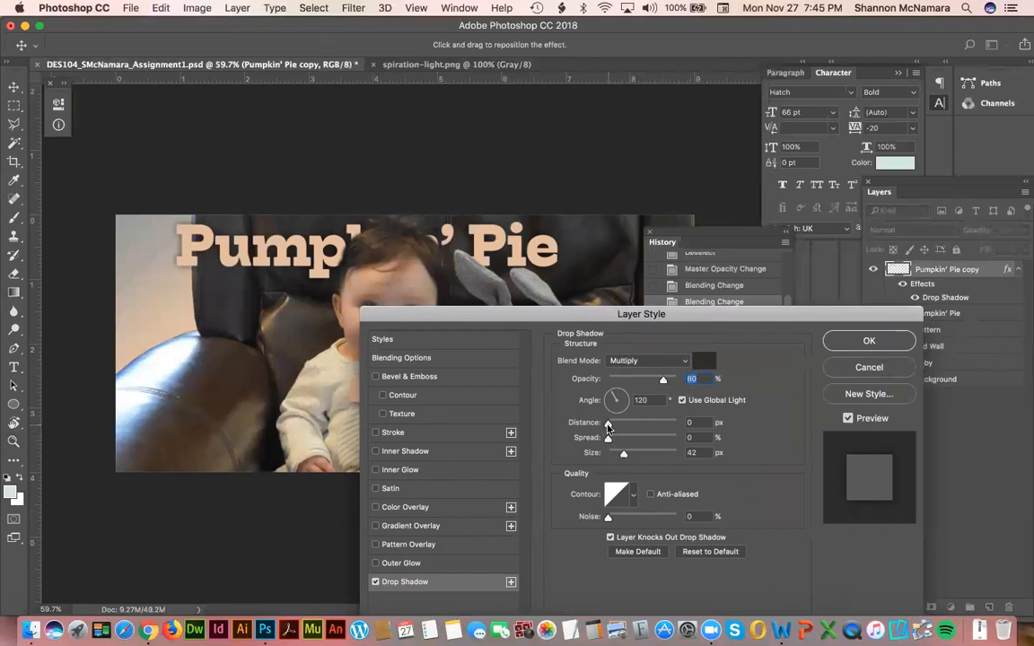
left_click_drag(608, 428, 542, 385)
left_click_drag(608, 438, 621, 458)
left_click(870, 342)
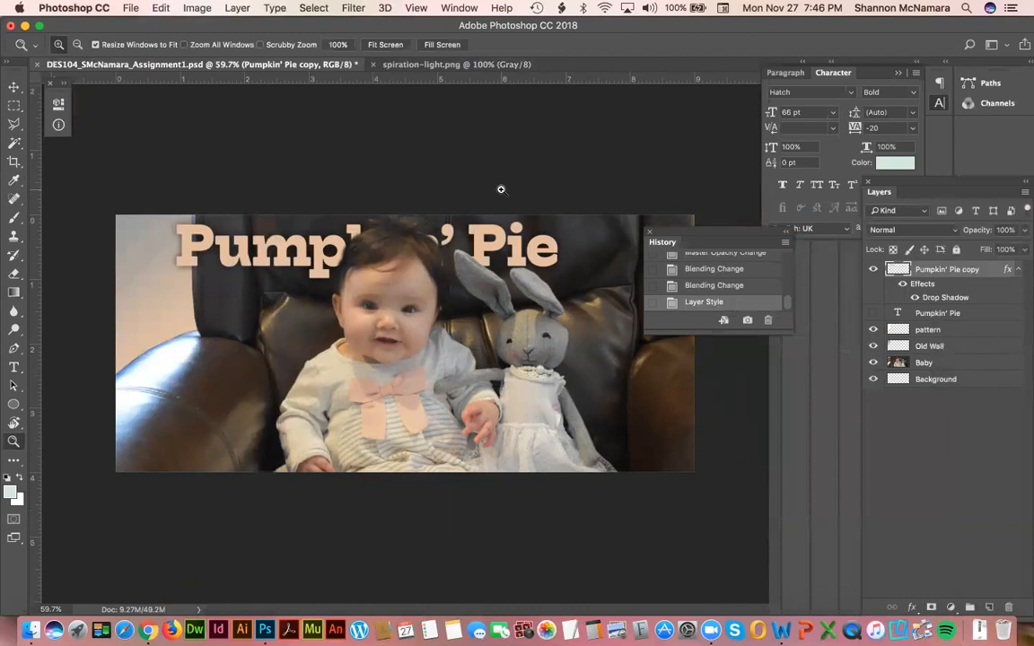
key("super+s")
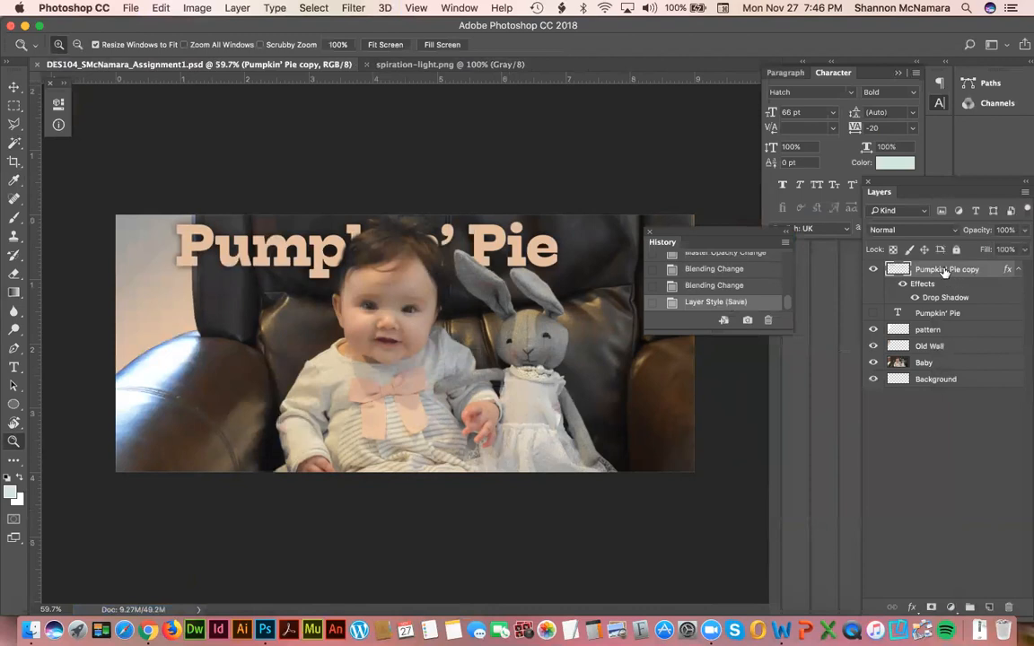
- Toggle the visibility of the Pumpkin' Pie copy, pattern and Old Wall layers to review each one, and save the document
left_click(873, 272)
left_click(874, 271)
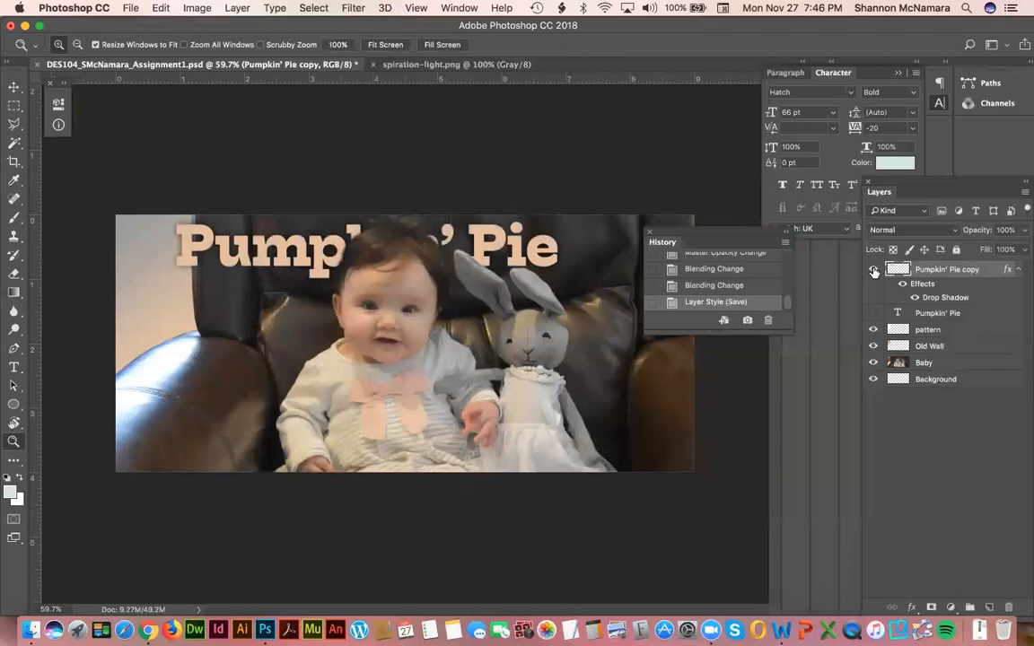
left_click(874, 330)
left_click(873, 346)
key("super+s")
- Switch to Chrome, check the file requirements on the Assignment 1 page, and return to Photoshop
key("super+Tab")
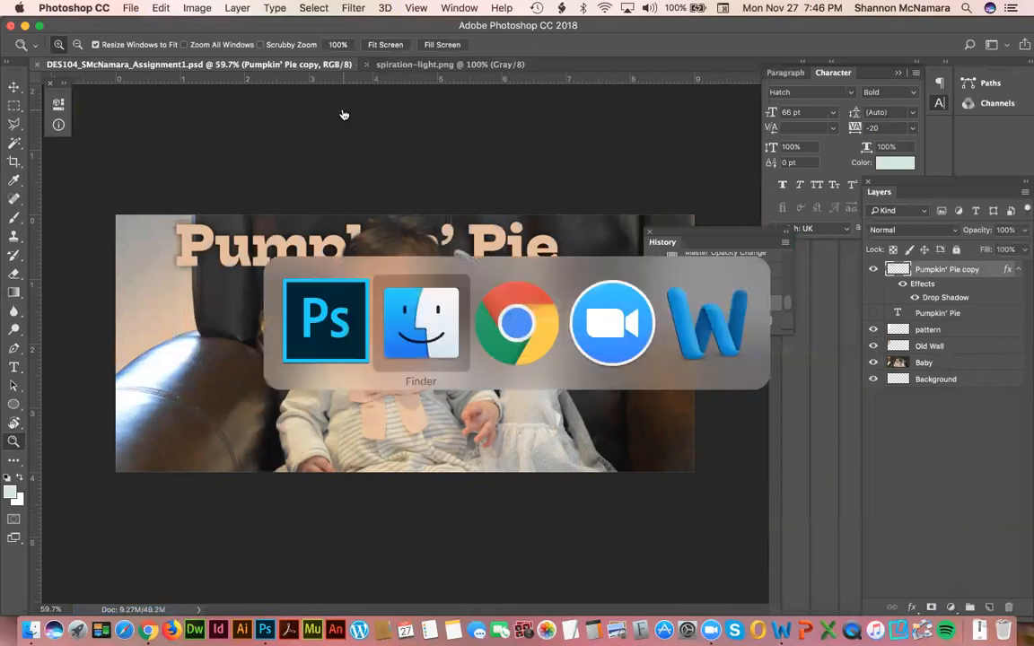
key("super+Tab")
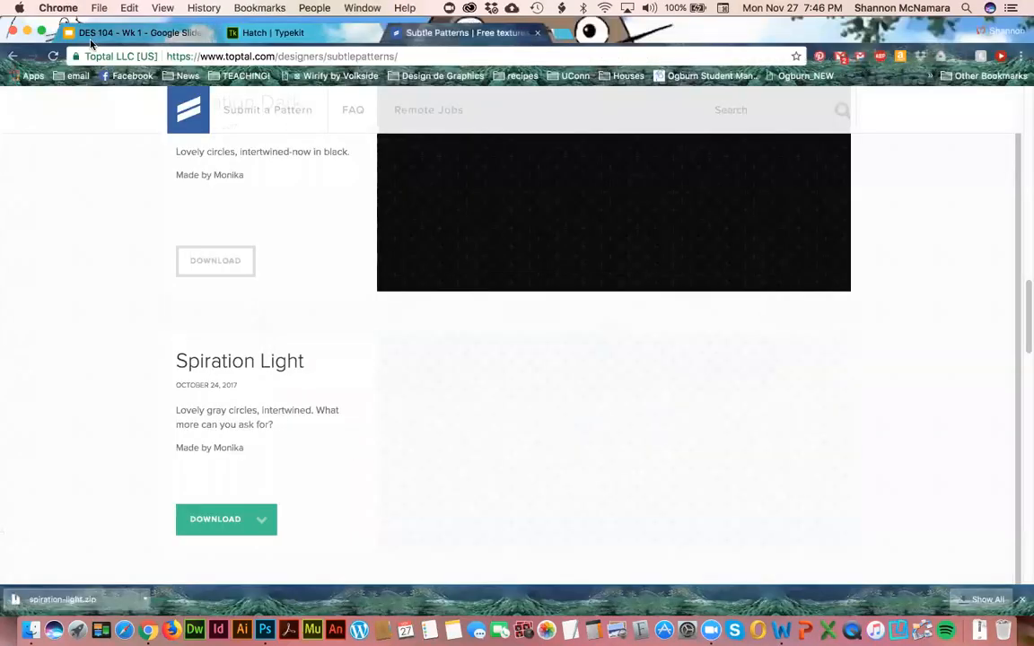
left_click(96, 34)
key("super+grave")
scroll(321, 492, "down", 2)
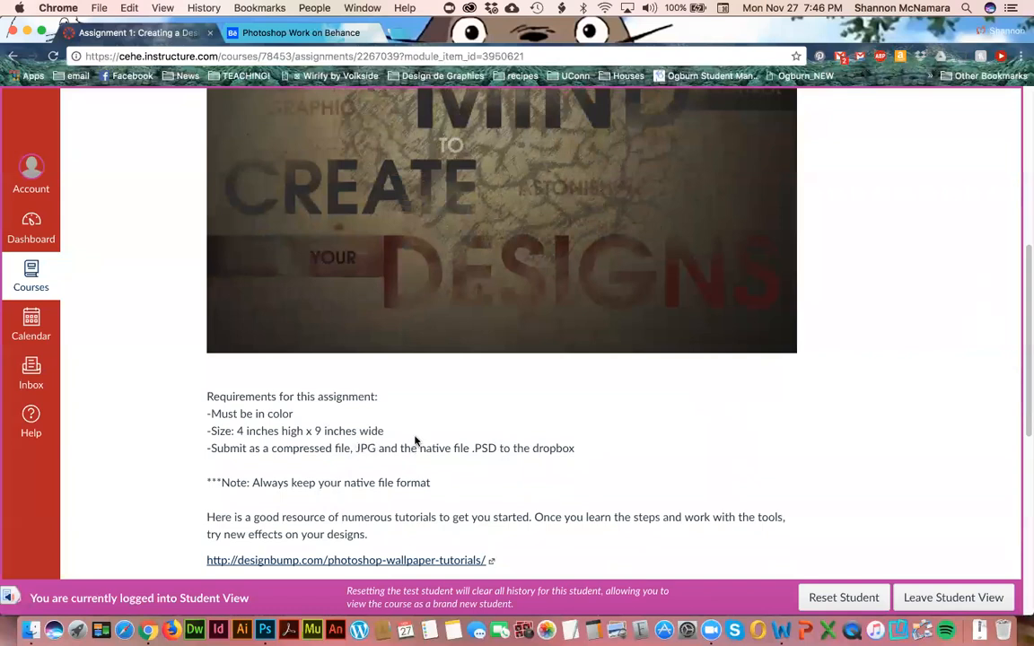
key("super+Tab")
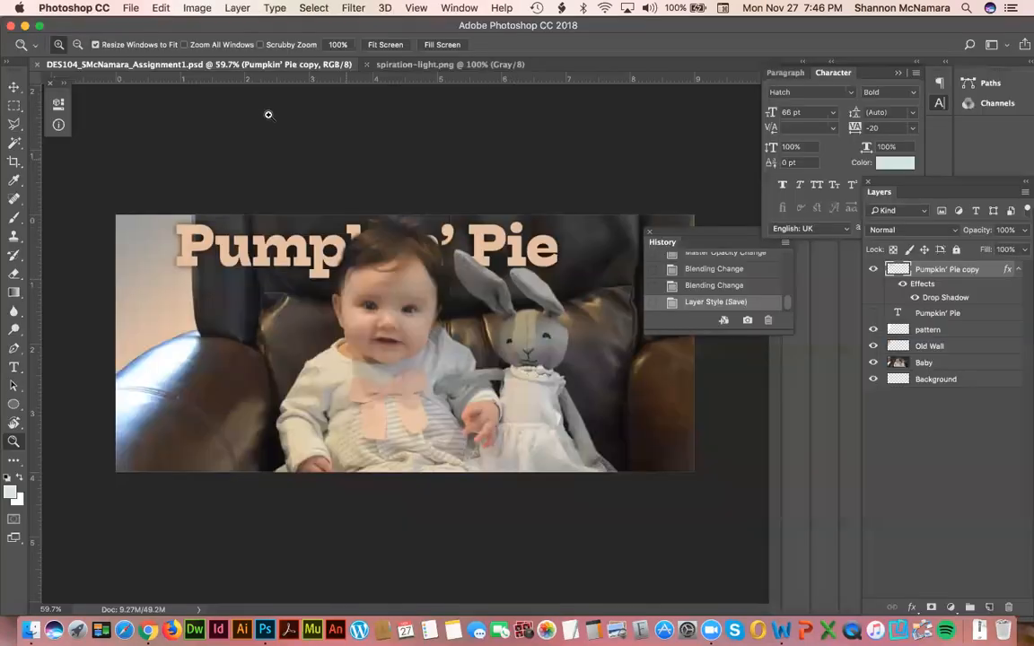
- Save a JPEG copy in the Assignment folder under the same file name, with Maximum quality 12 and Baseline ("Standard") format
left_click(131, 8)
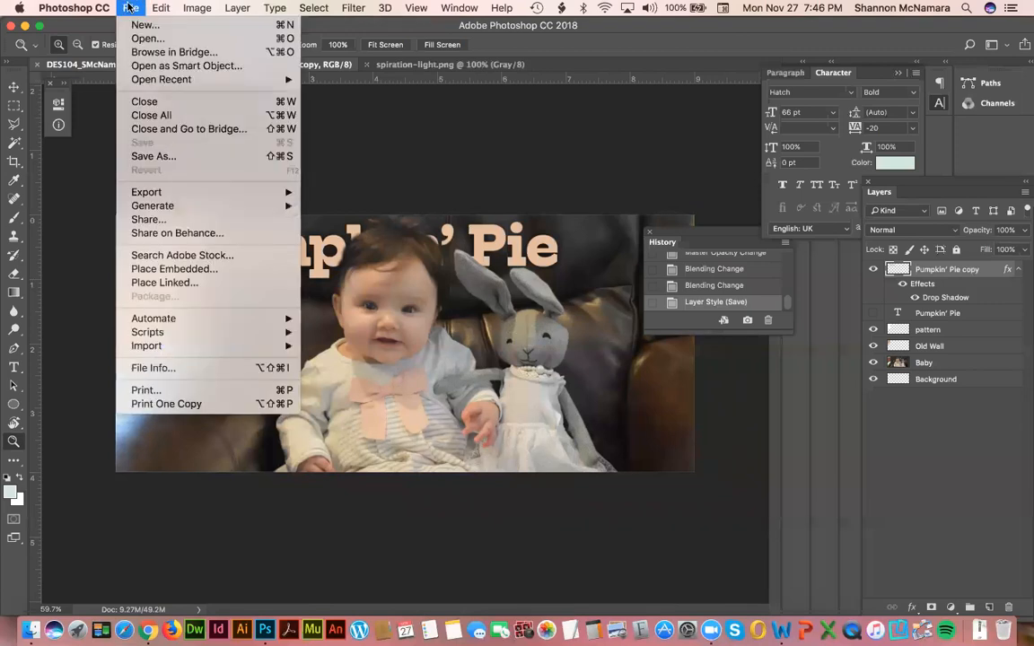
left_click(152, 158)
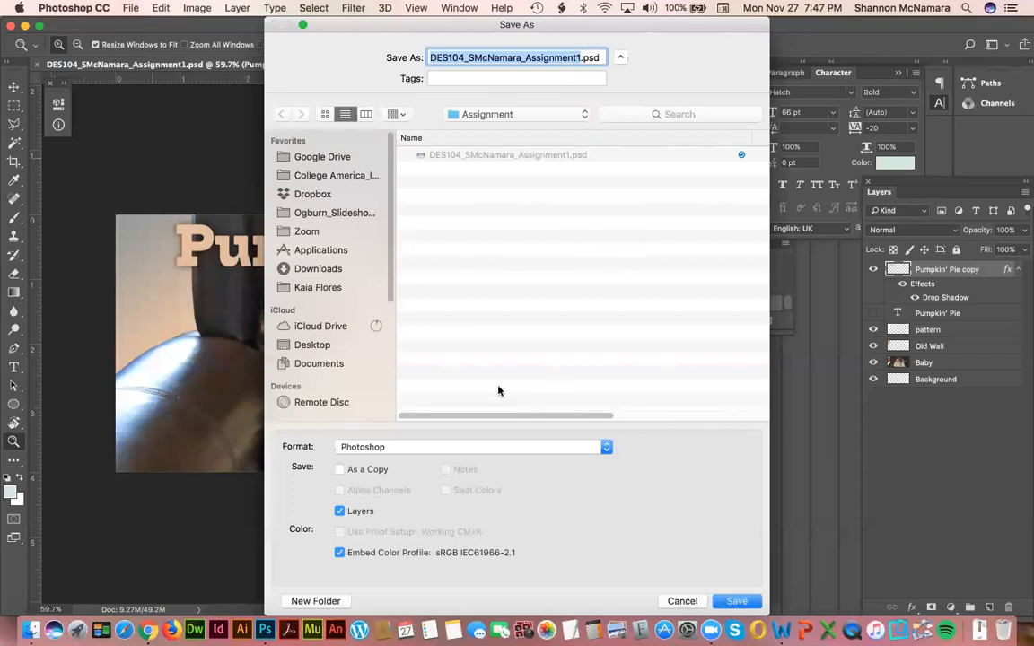
left_click(393, 447)
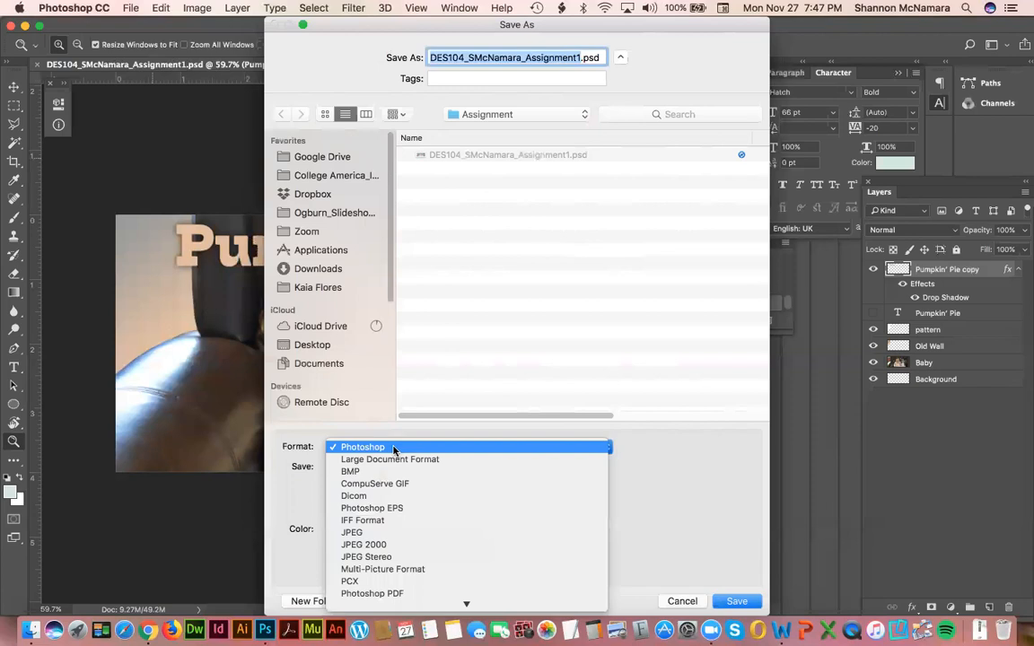
left_click(371, 534)
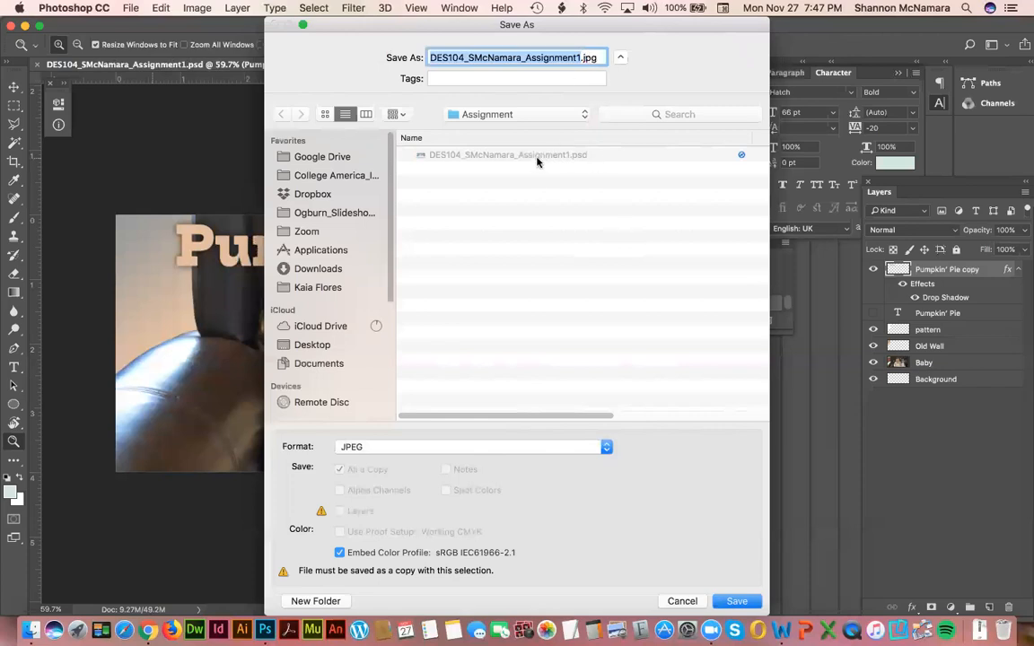
left_click(736, 601)
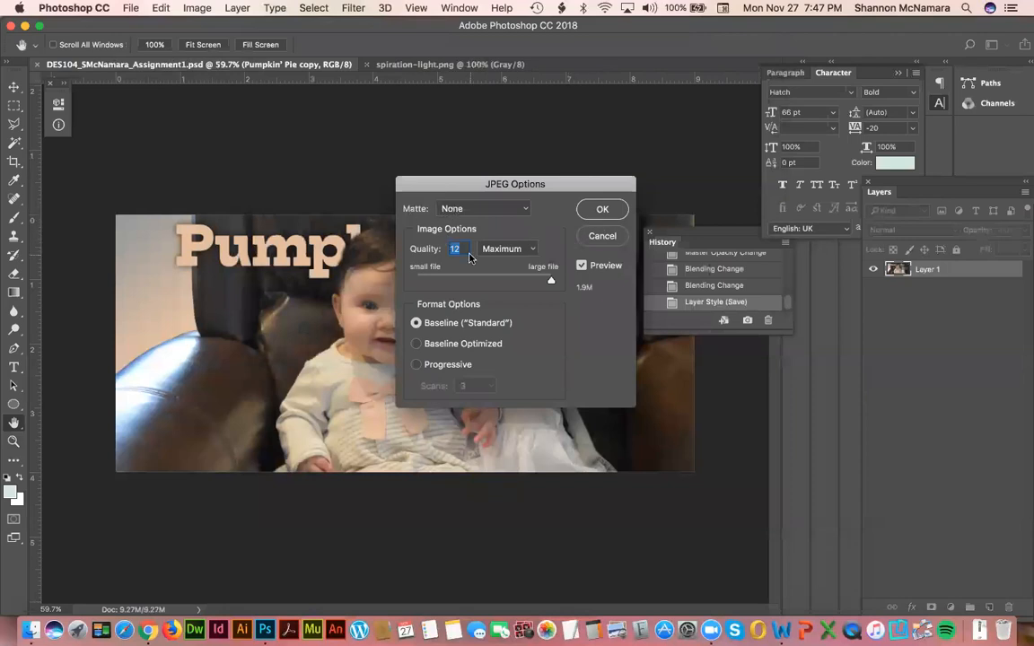
left_click(603, 210)
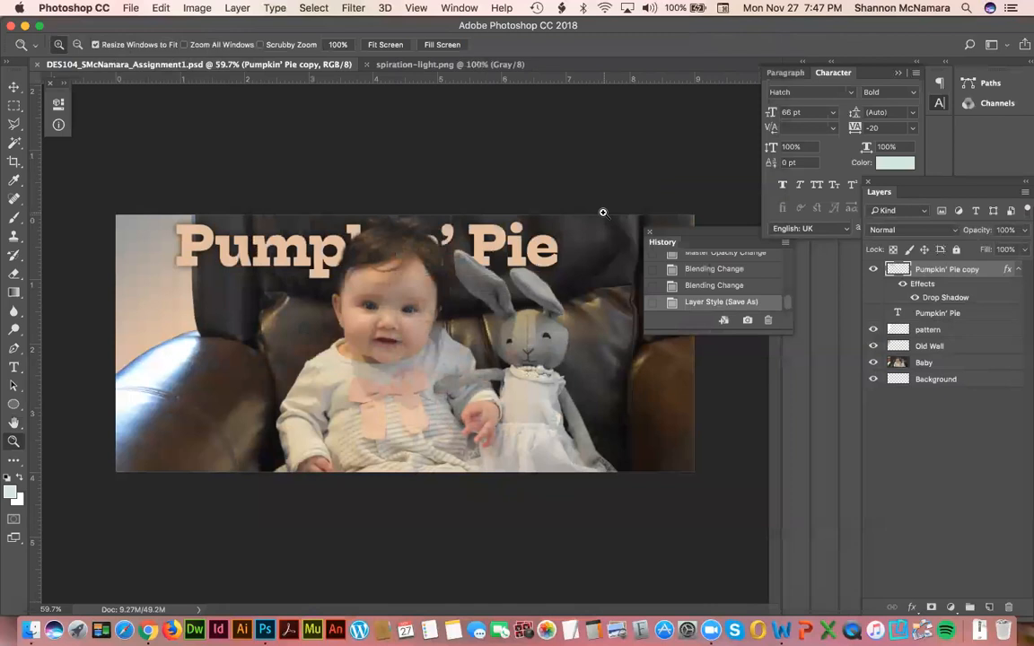
- Close spiration-light.png and open the exported JPEG from the Assignment folder
left_click(366, 65)
left_click(135, 9)
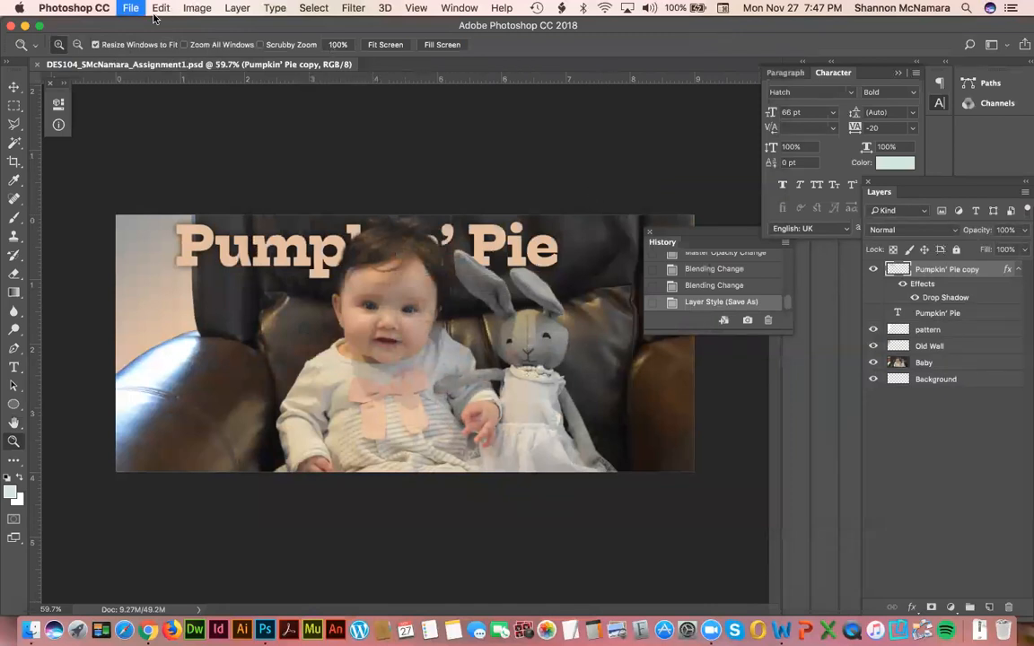
key("super+o")
left_click(493, 130)
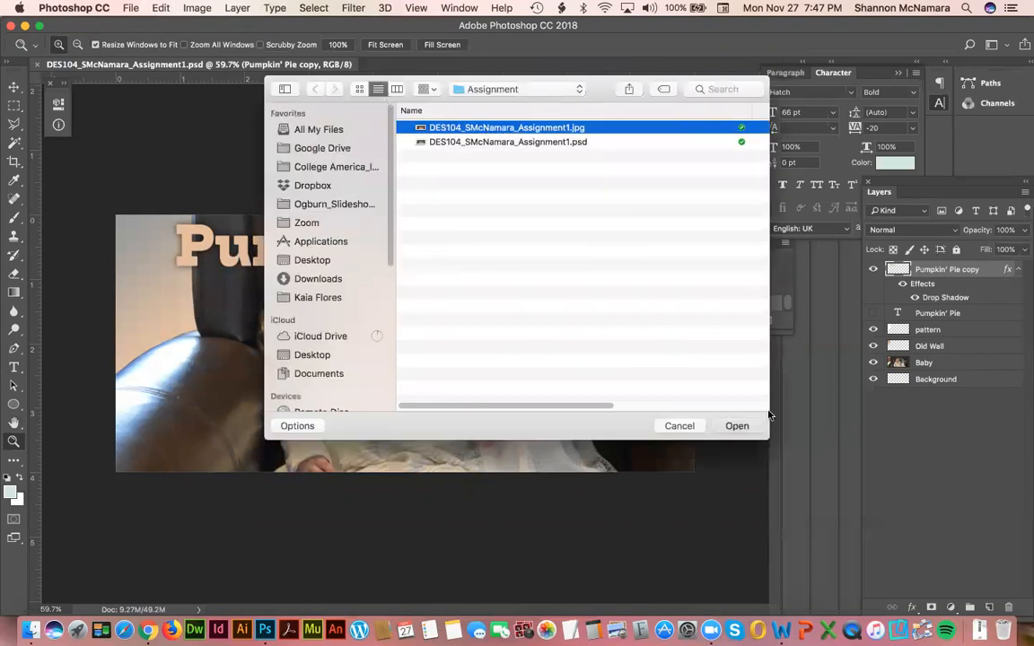
key("Return")
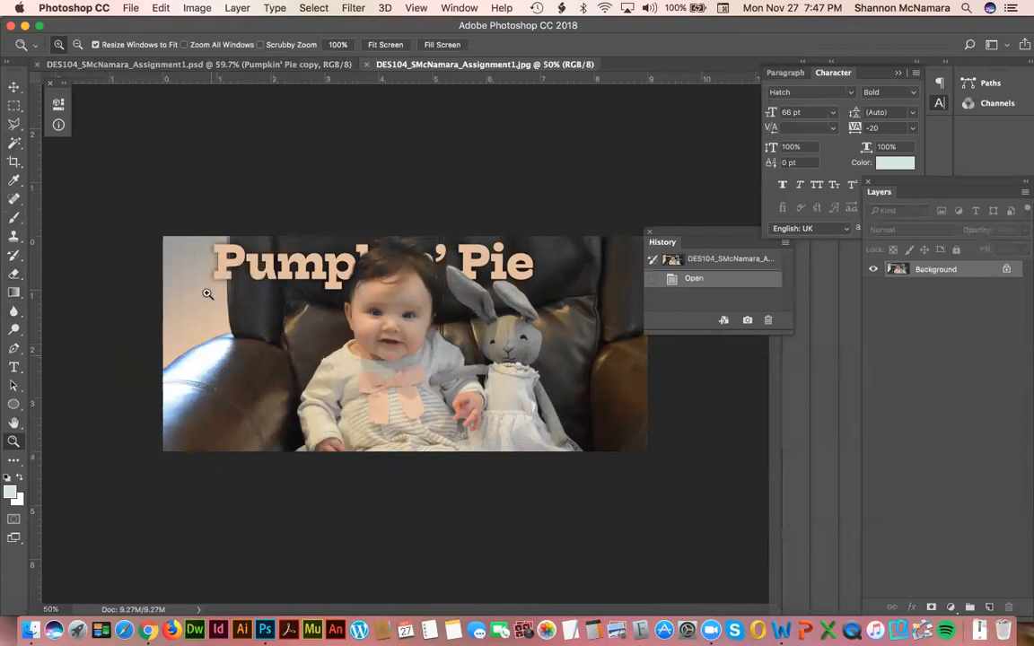
- Toggle the original Pumpkin' Pie text layer in the PSD, leave it hidden, and compare the layered file with the JPEG
left_click(281, 66)
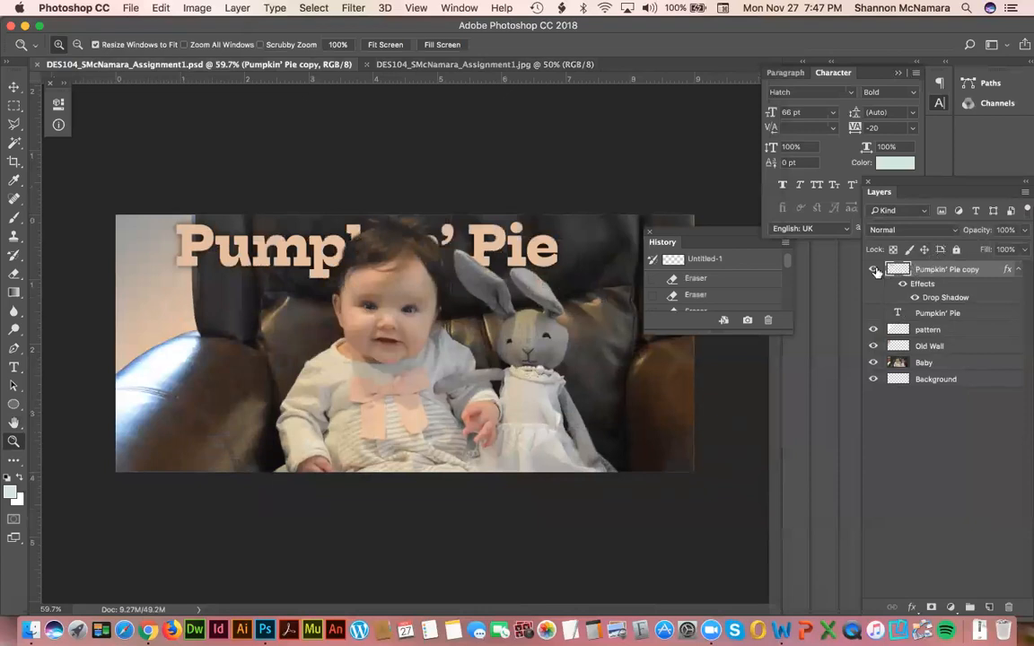
left_click(908, 317)
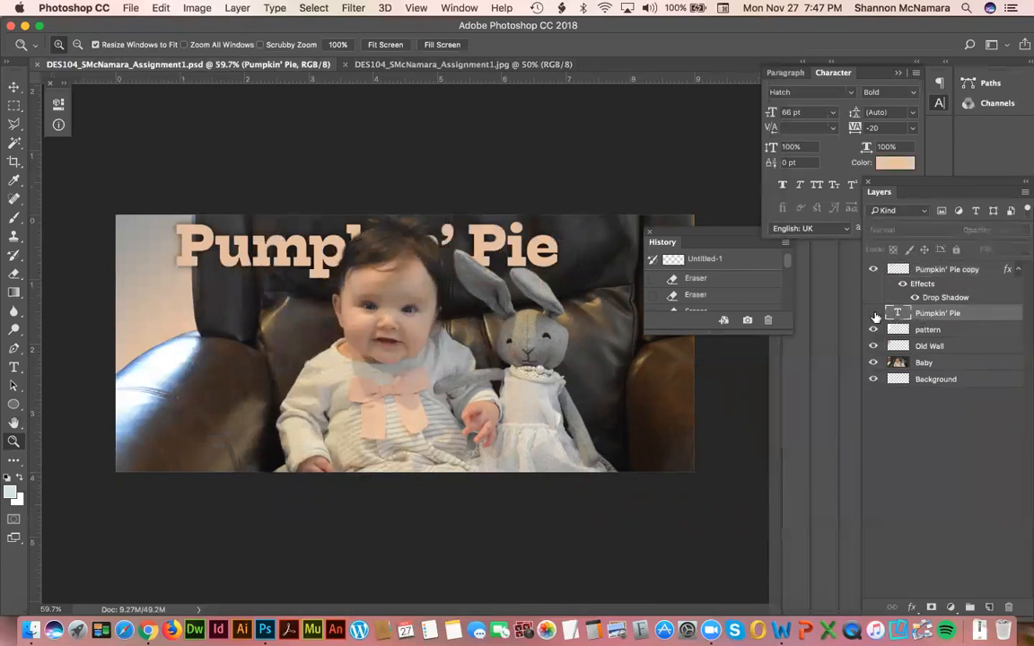
left_click(872, 314)
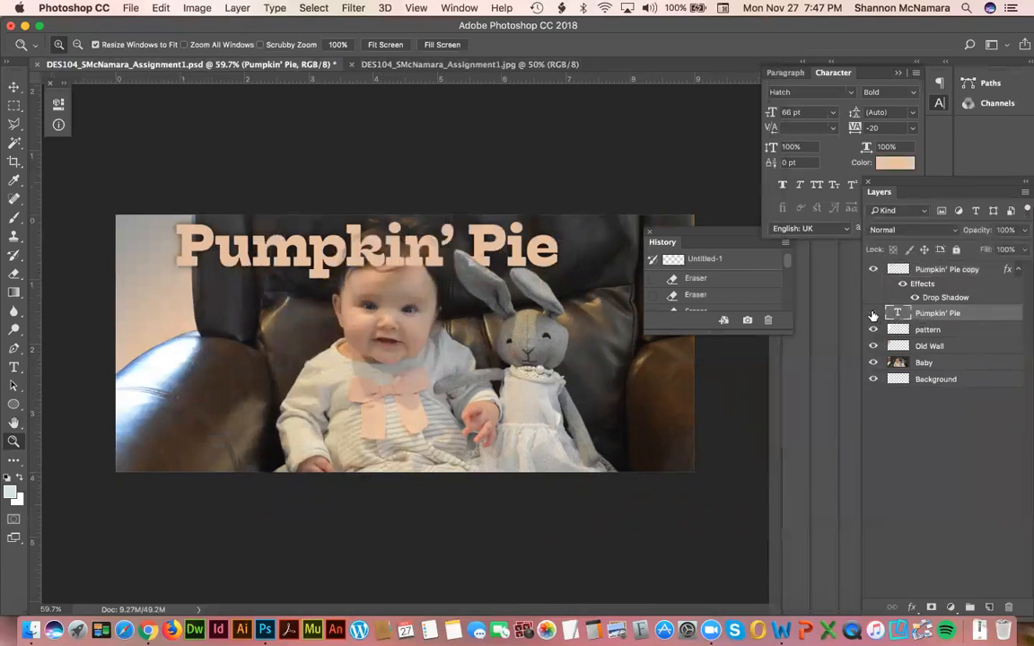
left_click(872, 316)
left_click(872, 314)
left_click(873, 316)
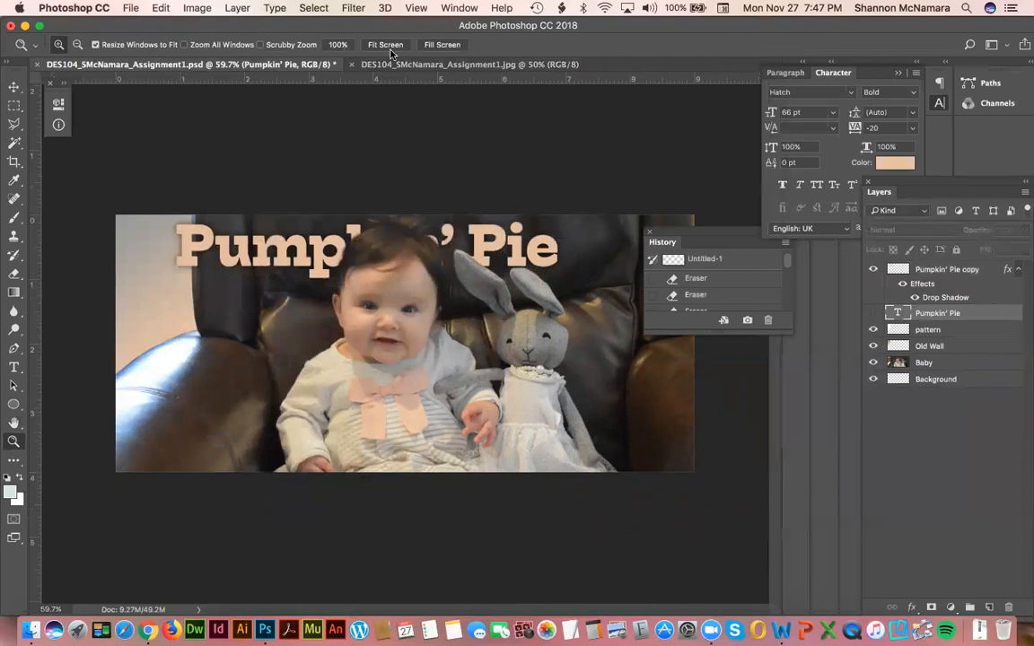
left_click(363, 63)
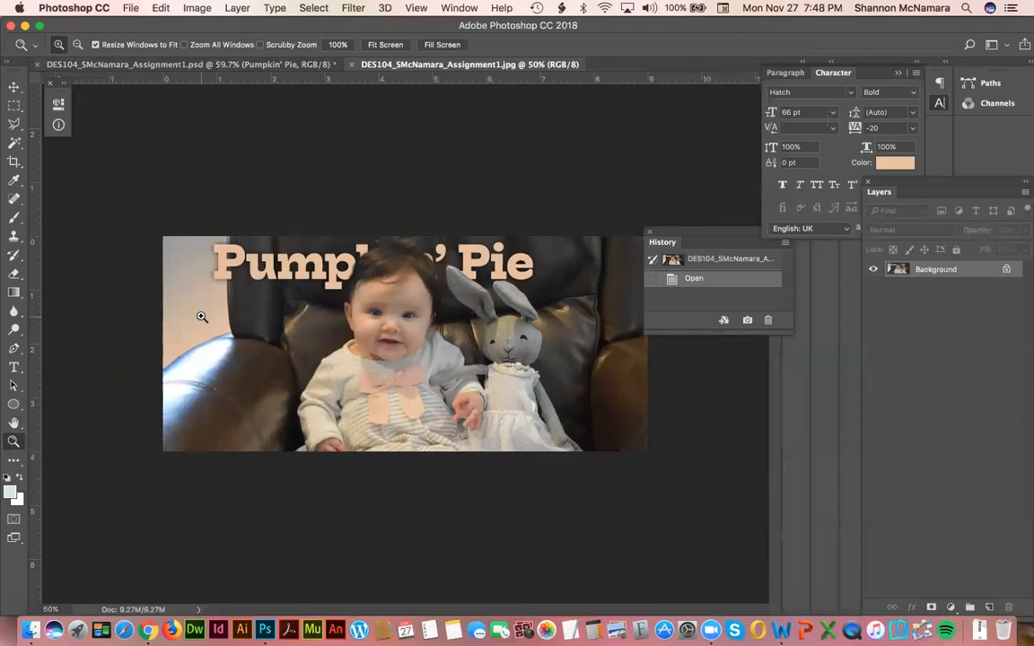
- Close the JPEG and the PSD, saving the changes to the PSD
left_click(352, 65)
key("super+w")
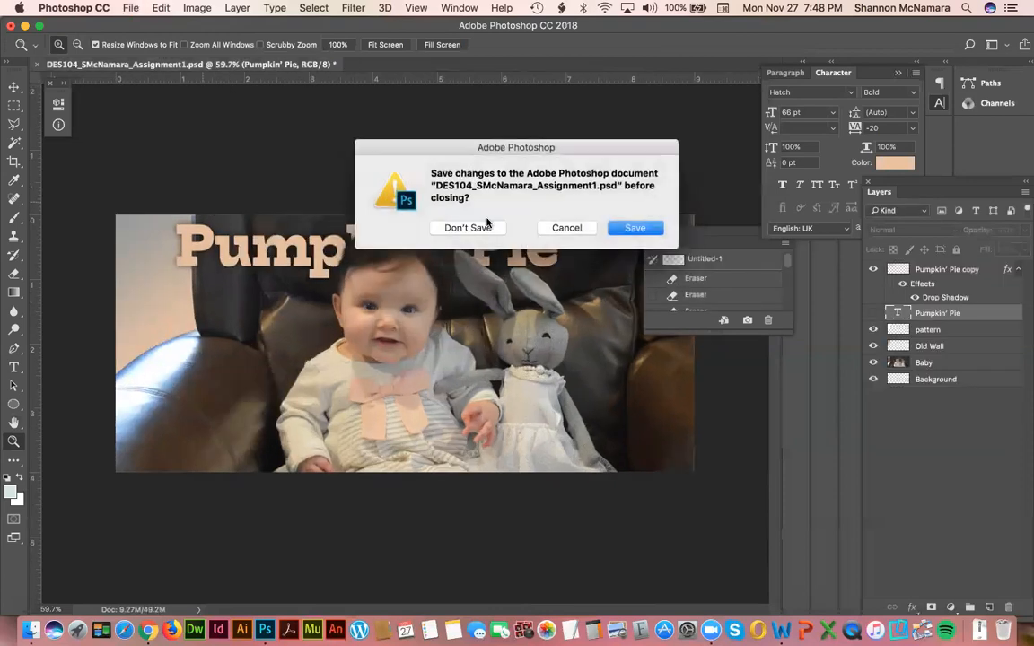
left_click(643, 229)
- Switch to Chrome and review the Wk 1 Assignment rubric, highlighting the 72 dpi criterion
key("super+Tab")
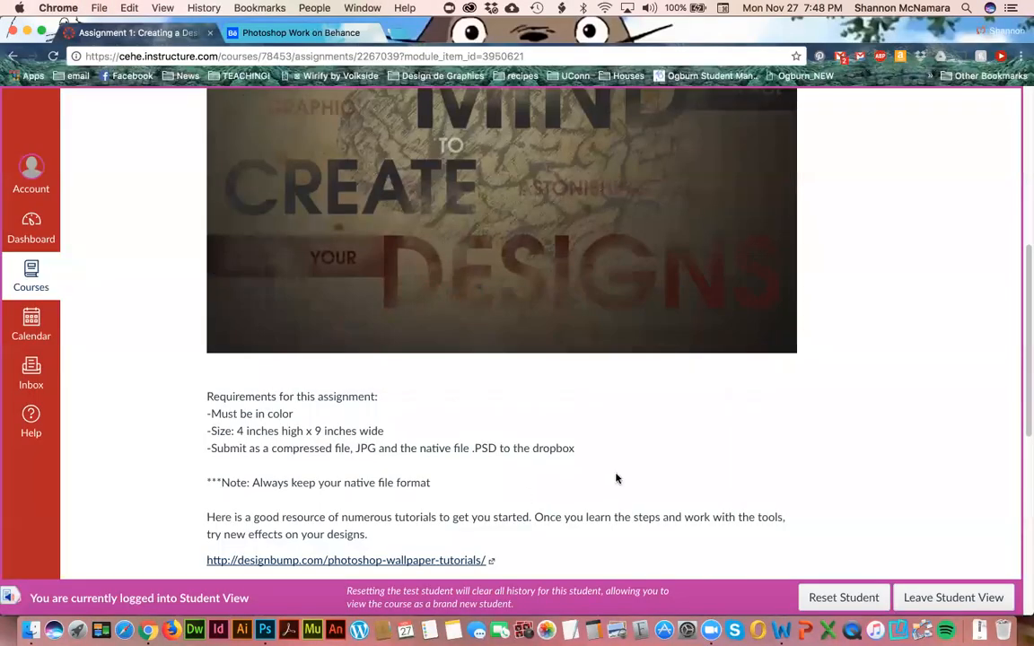
scroll(616, 478, "up", 5)
scroll(904, 466, "down", 10)
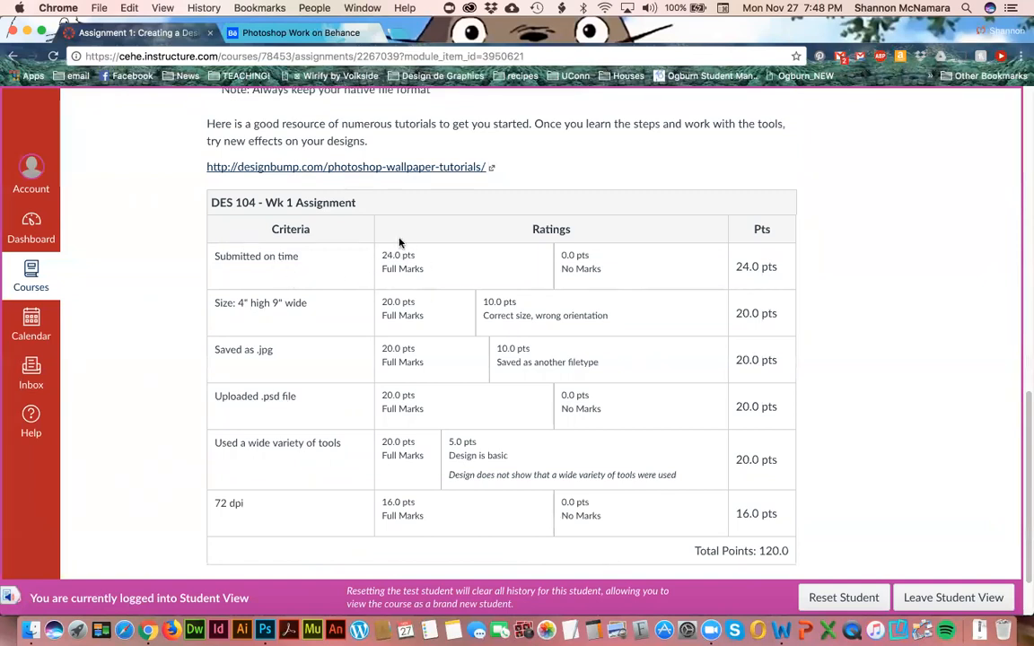
left_click_drag(214, 505, 247, 505)
double_click(220, 504)
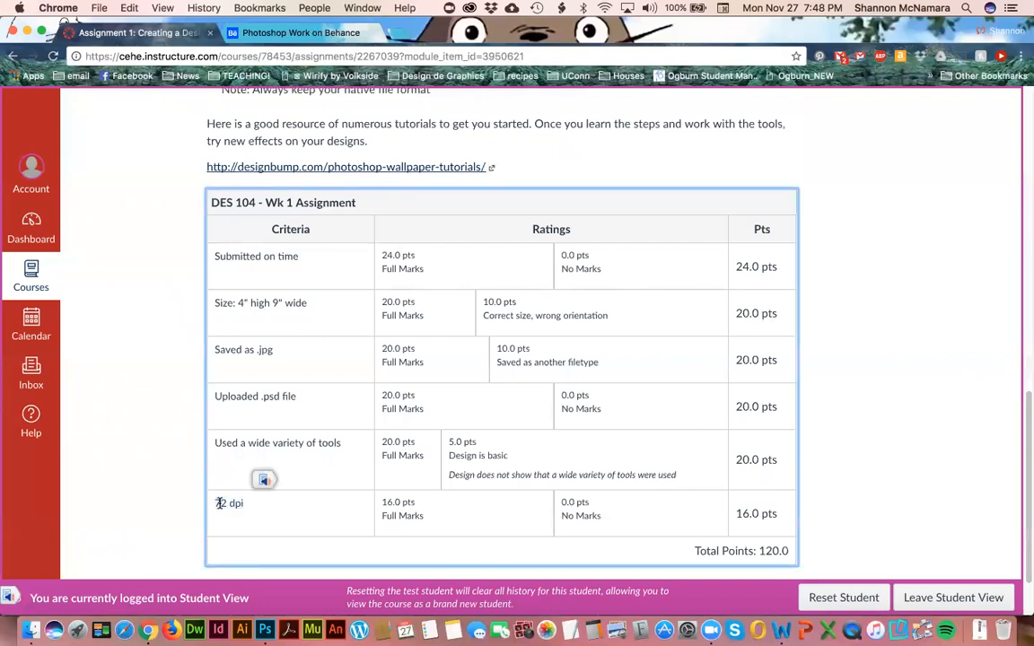
- Switch to Finder, open the PSD from the Assignment folder in Photoshop, and recheck the rubric's 72 dpi criterion in Chrome
left_click(30, 630)
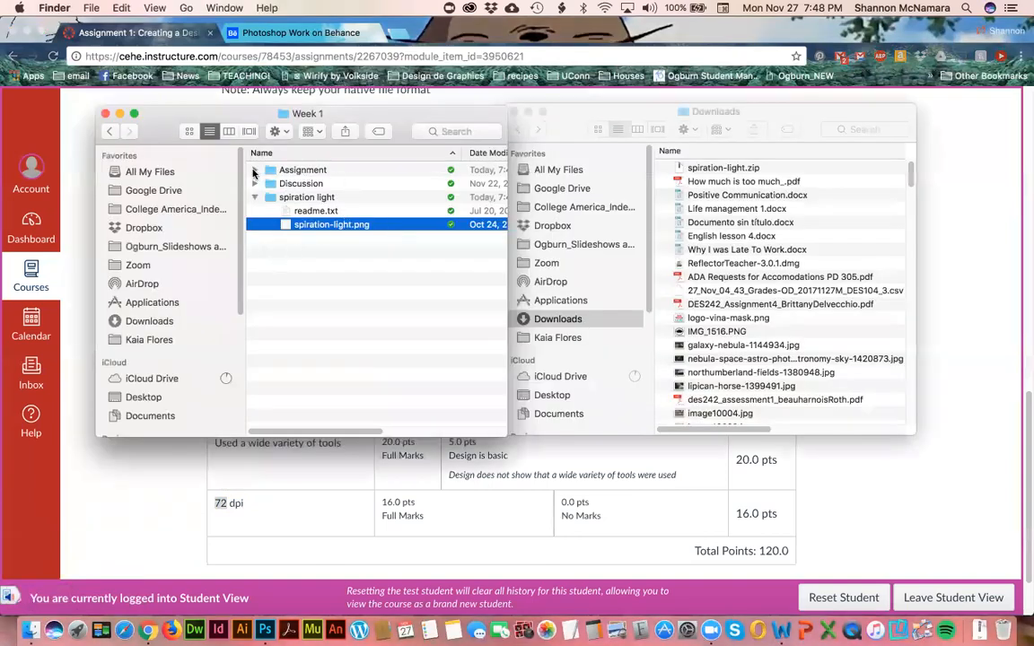
left_click(254, 170)
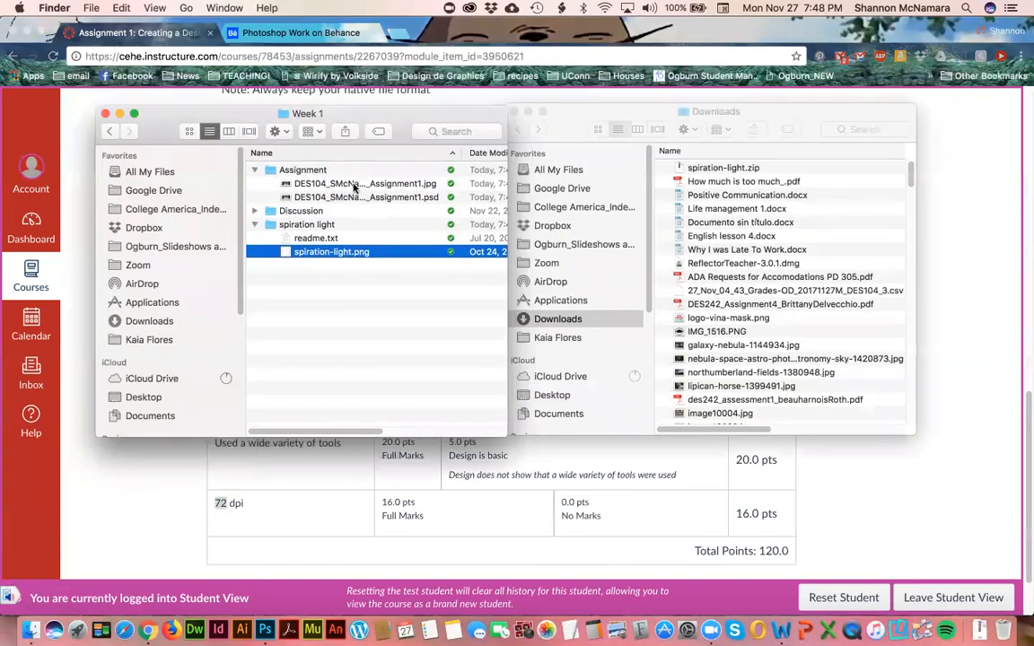
left_click(391, 198)
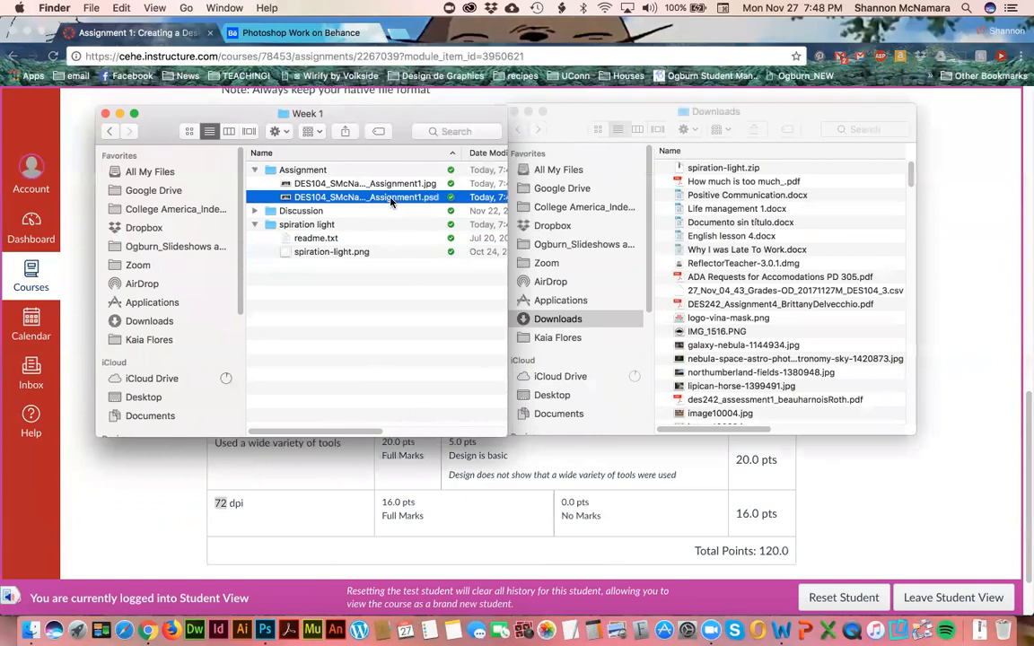
double_click(390, 198)
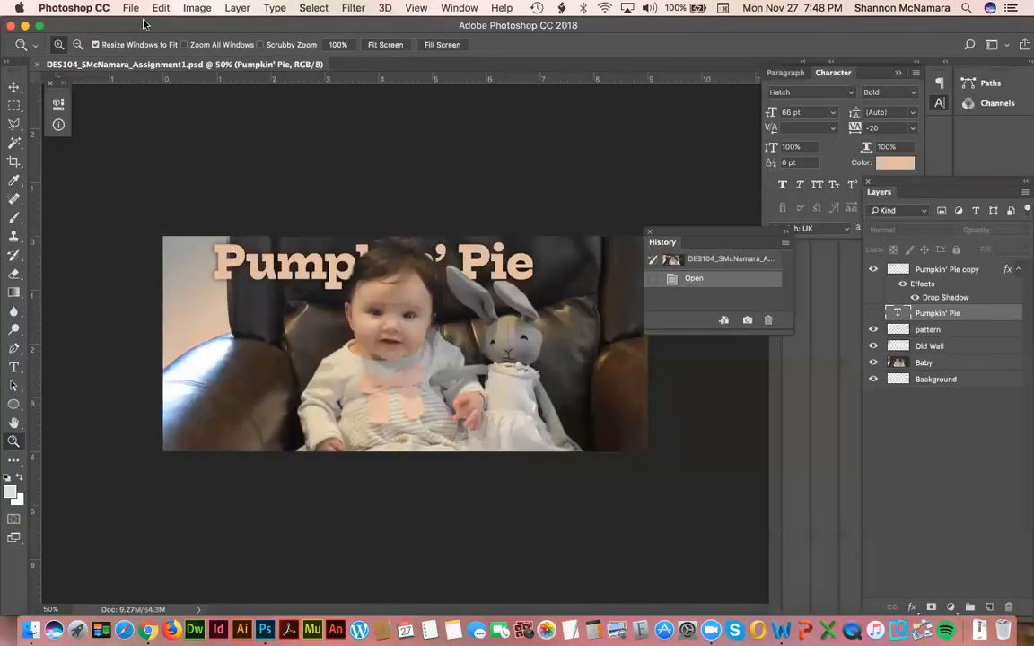
key("super+Tab")
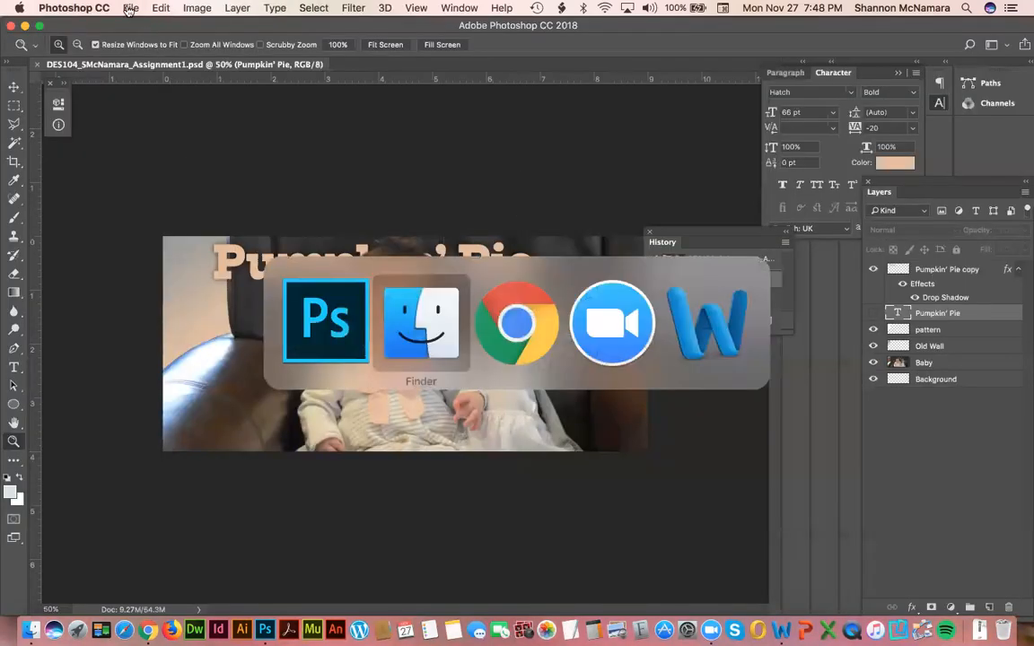
key("super+Tab")
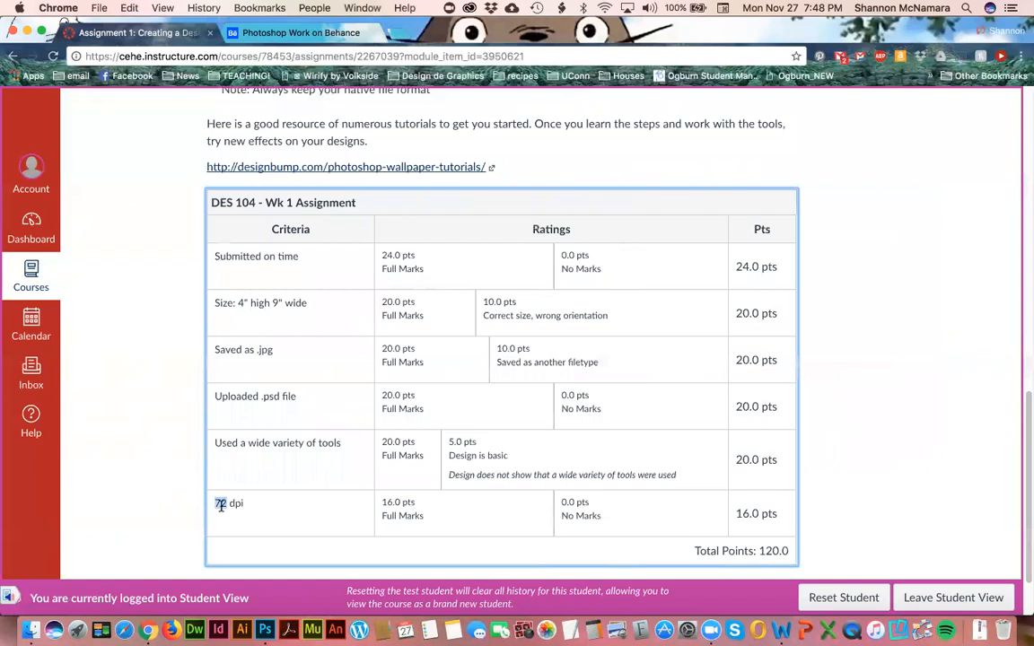
key("super+Tab")
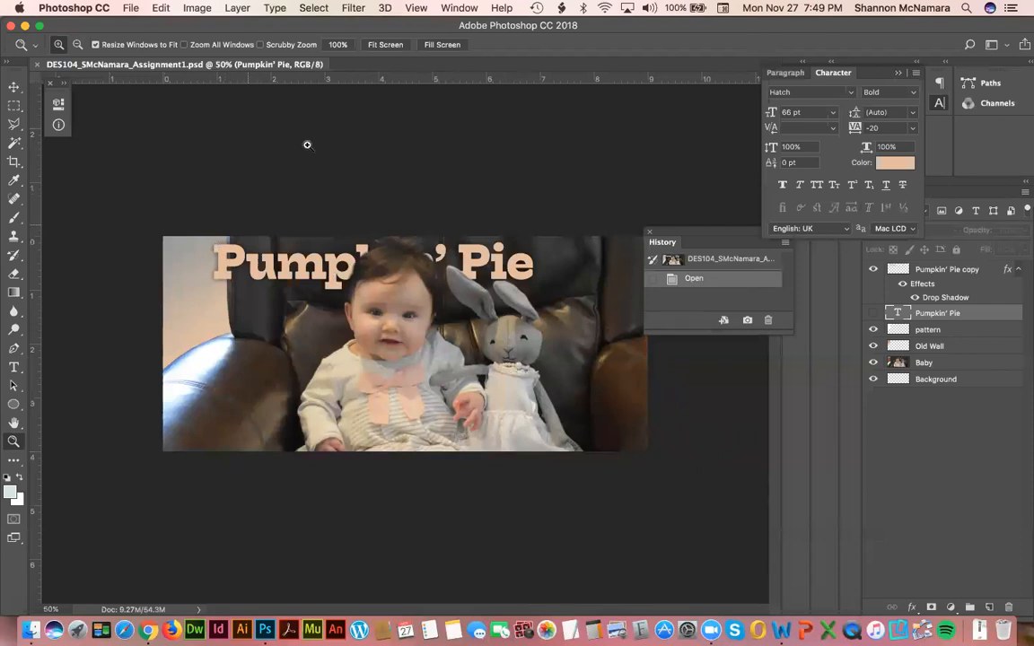
- Save a JPEG copy of the PSD at quality 12 (Maximum), Baseline ("Standard"), replacing the existing JPEG in the Assignment folder
left_click(191, 7)
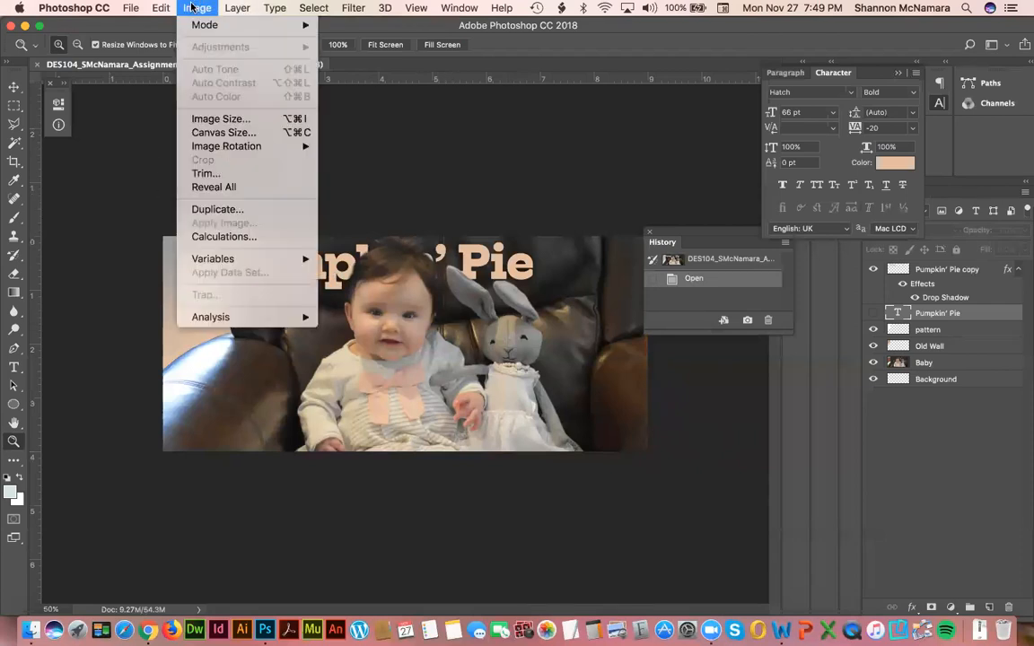
mouse_move(130, 7)
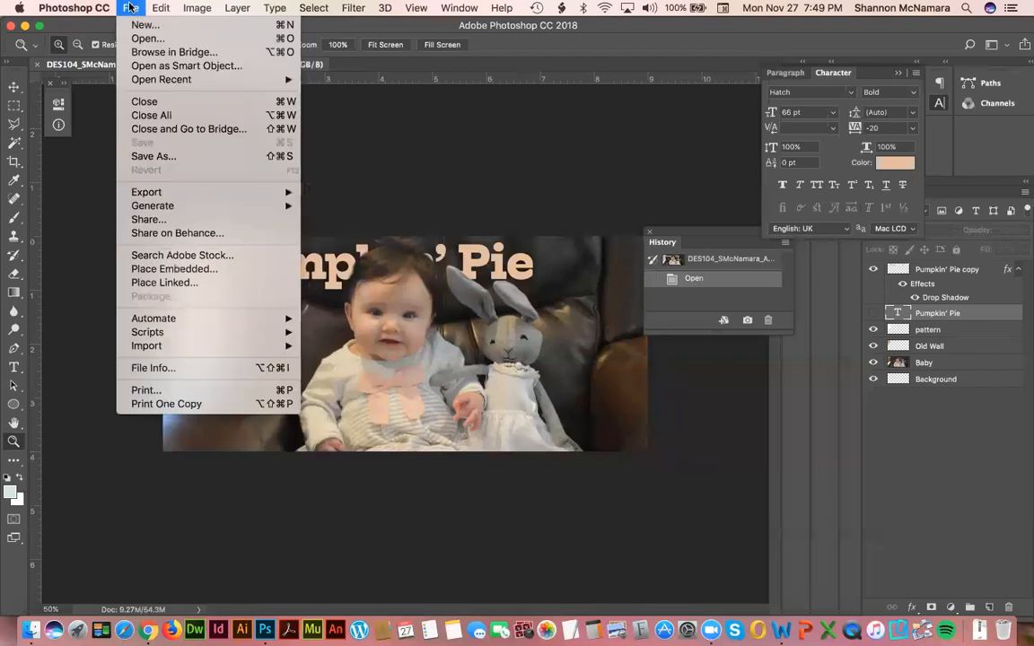
left_click(153, 158)
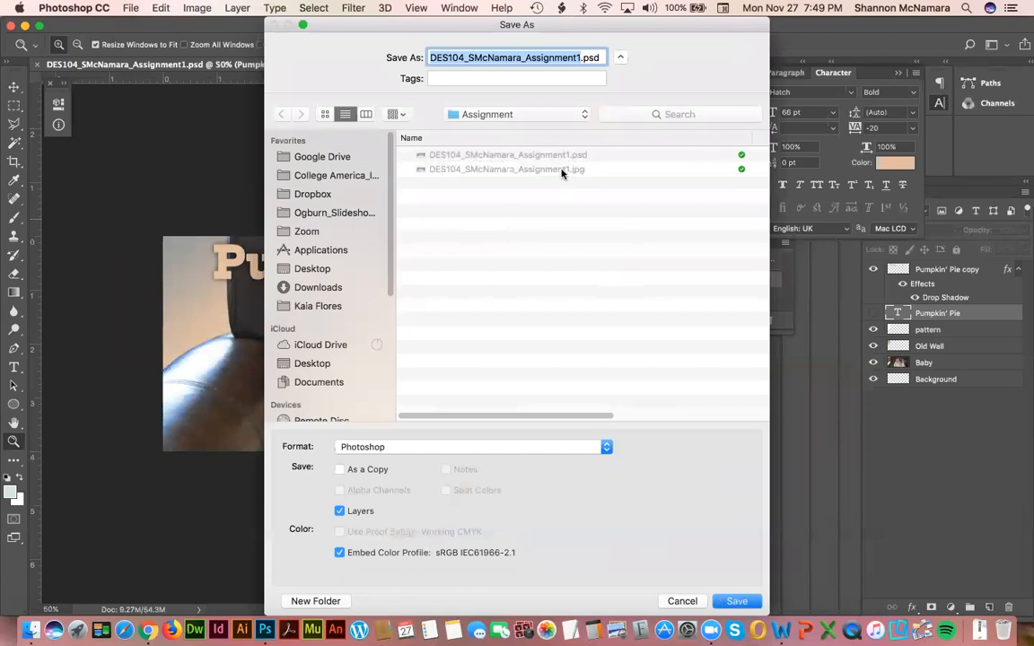
left_click(562, 171)
left_click(373, 447)
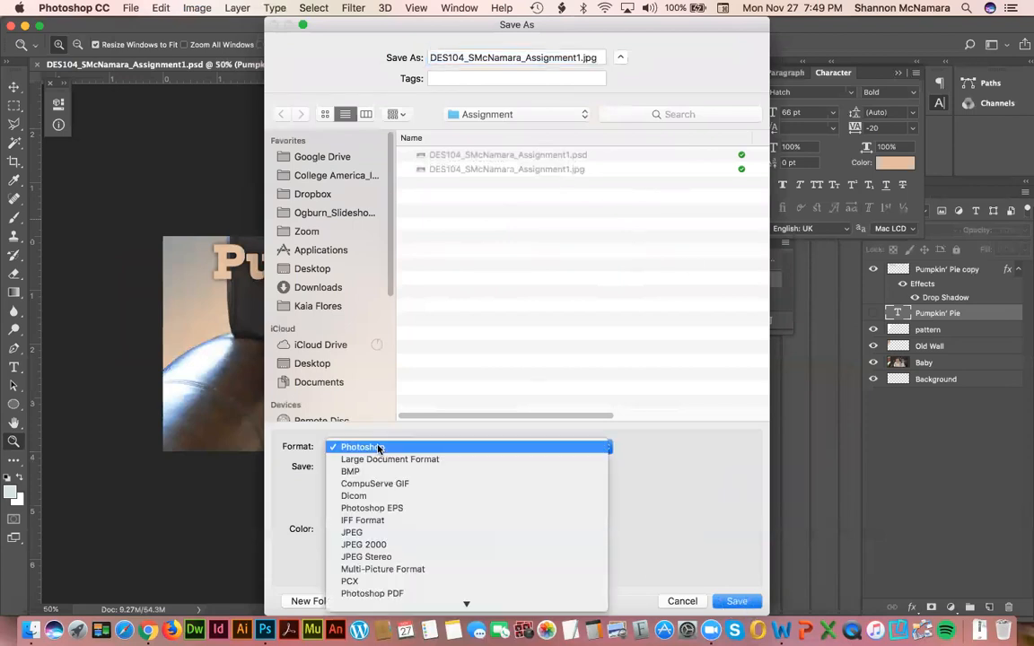
left_click(354, 532)
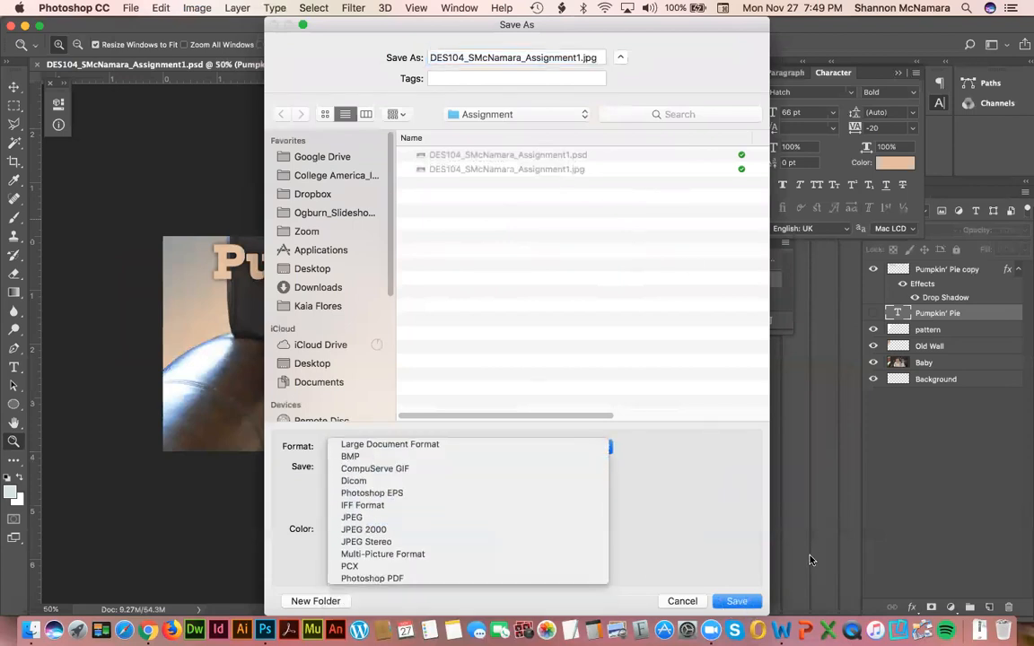
key("Return")
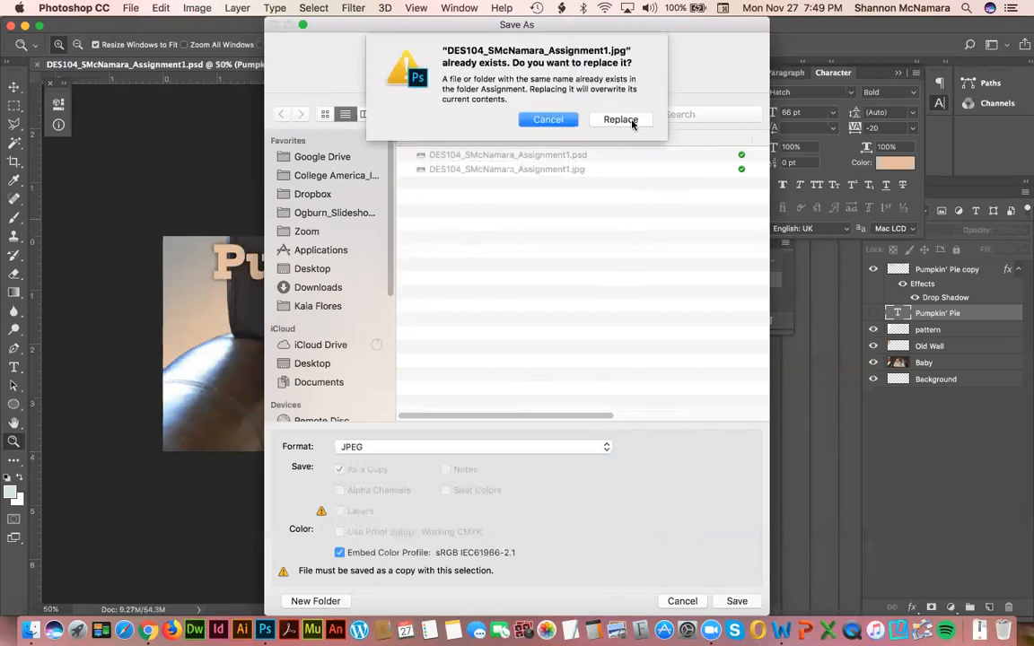
key("Return")
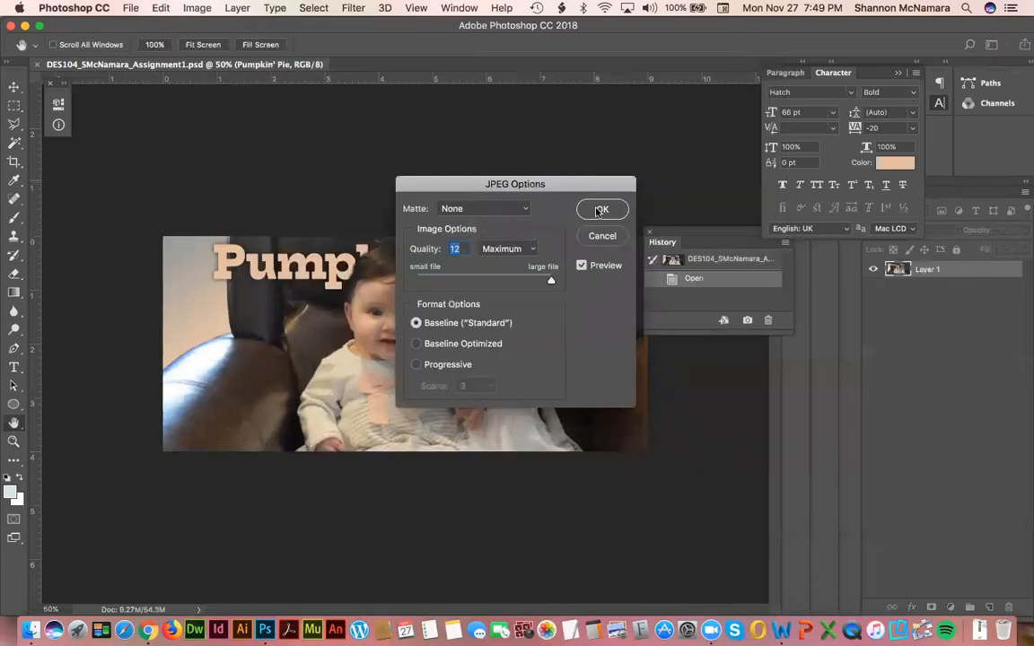
left_click(596, 208)
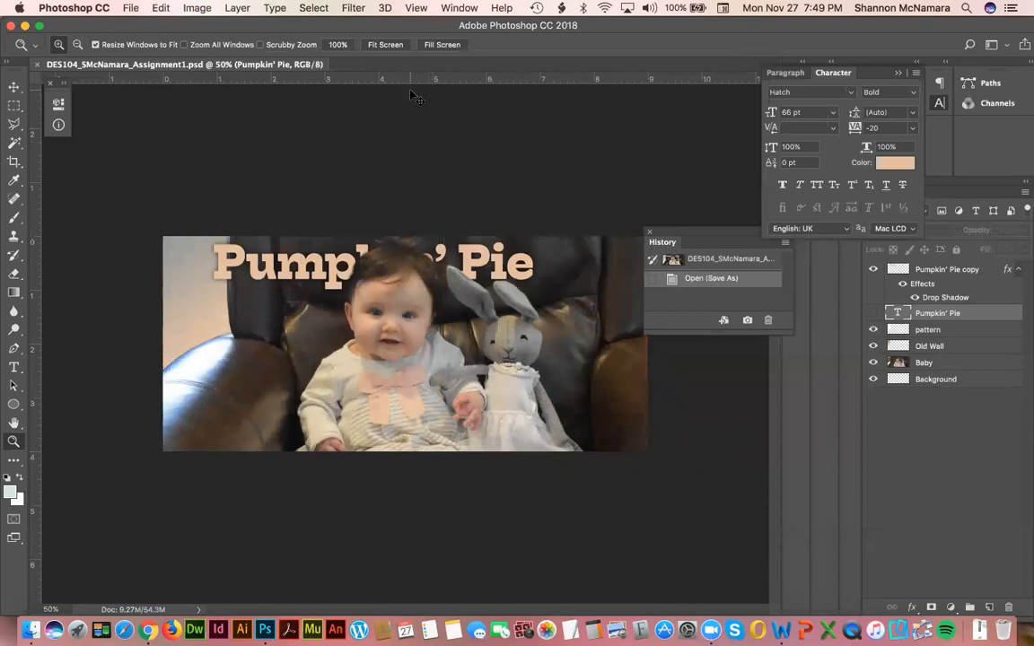
- Open the newly saved JPEG from the Assignment folder and close the PSD
key("super+o")
left_click(543, 127)
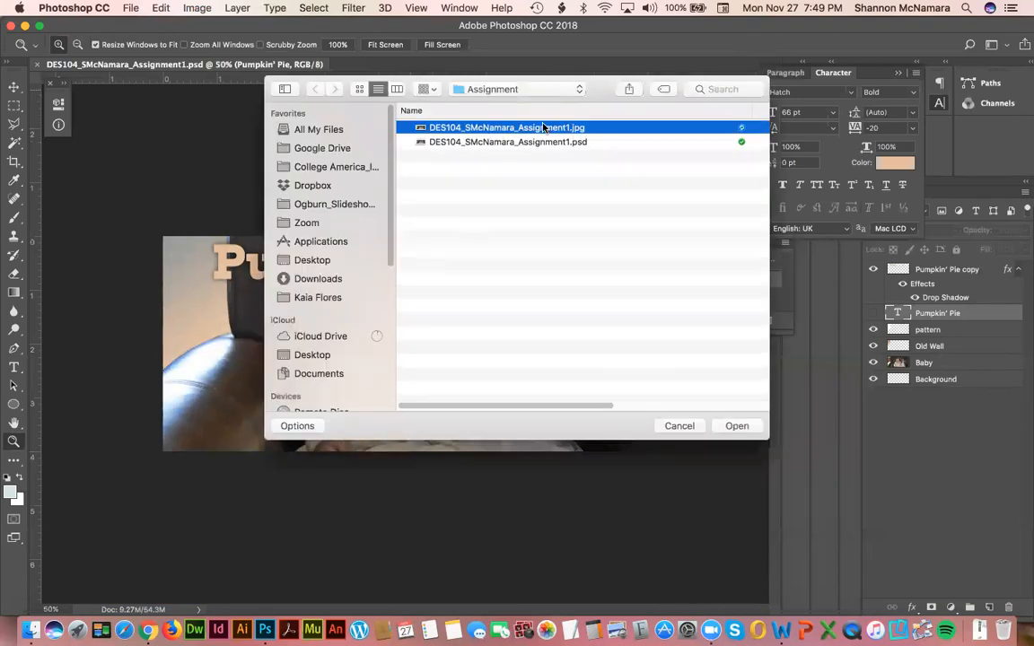
double_click(543, 128)
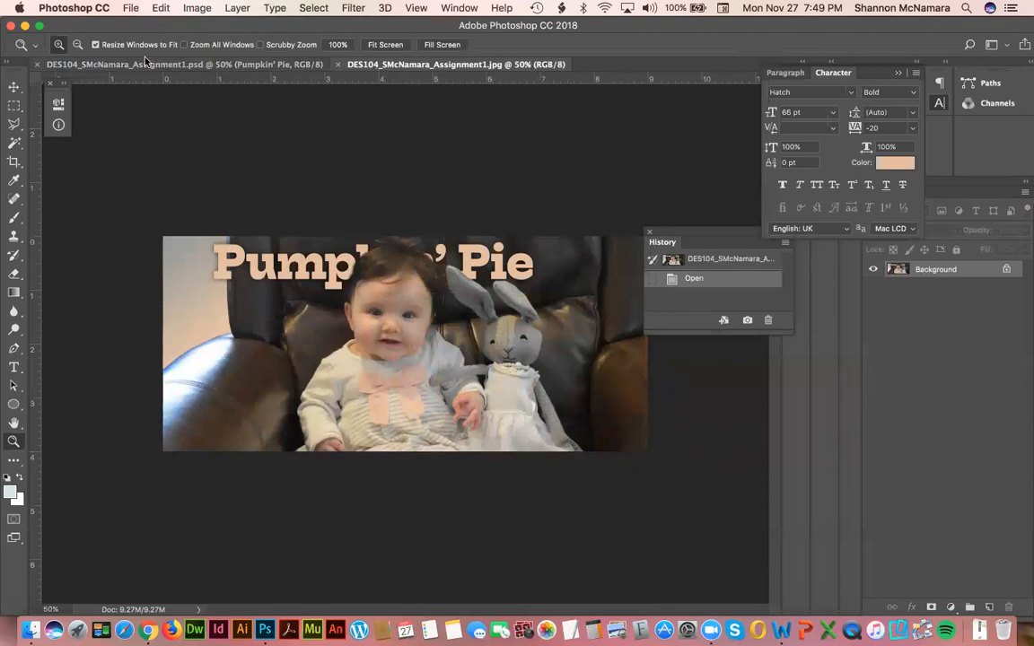
left_click(37, 65)
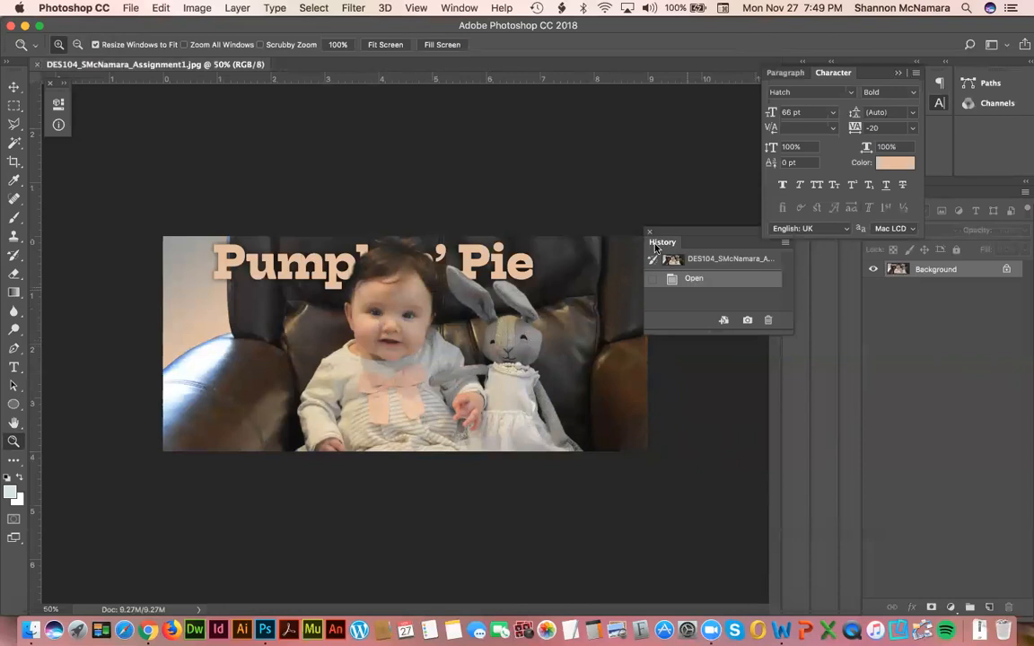
left_click(201, 8)
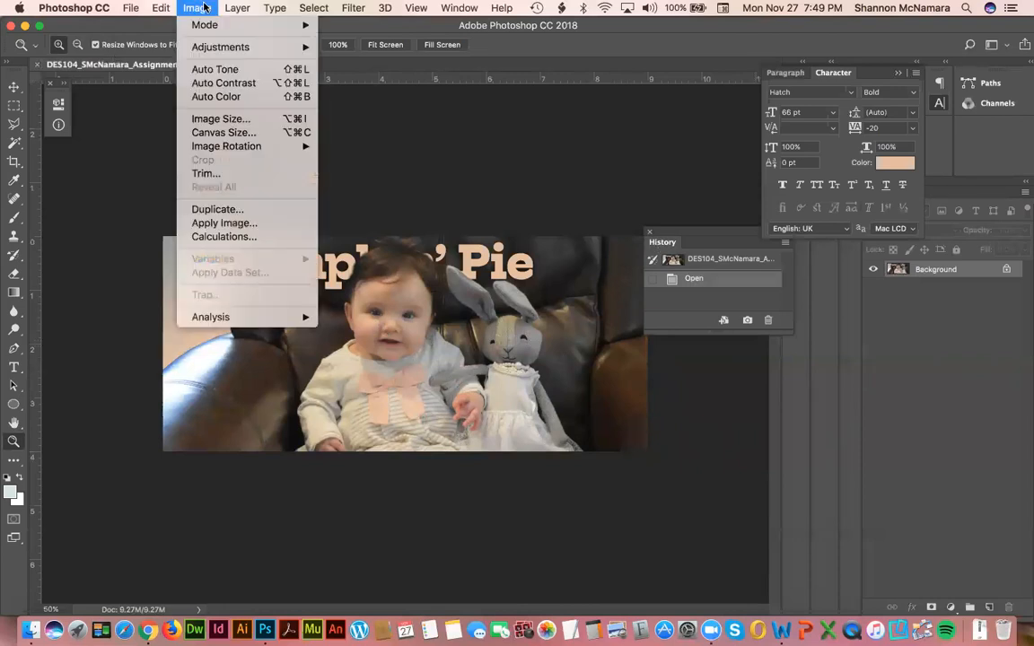
left_click(246, 120)
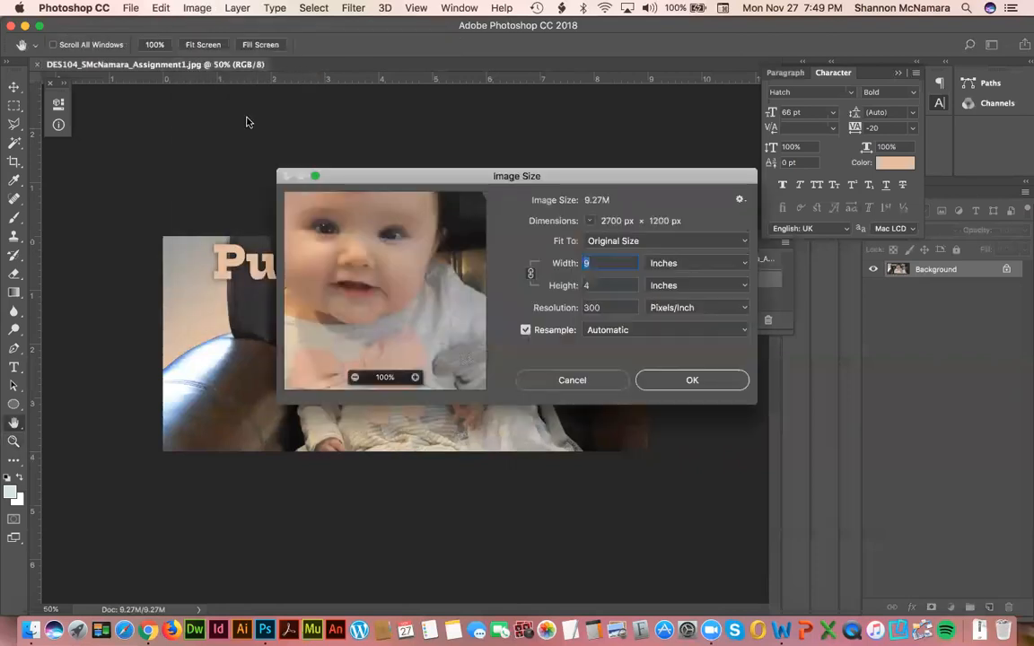
double_click(615, 307)
type("72")
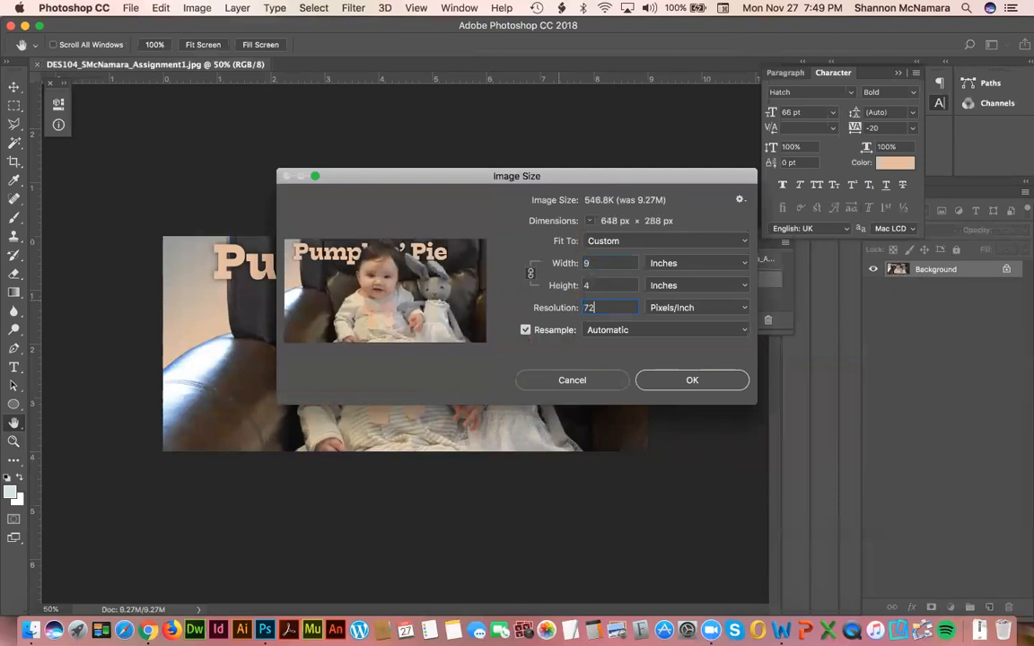
double_click(594, 263)
double_click(598, 285)
double_click(599, 307)
double_click(599, 262)
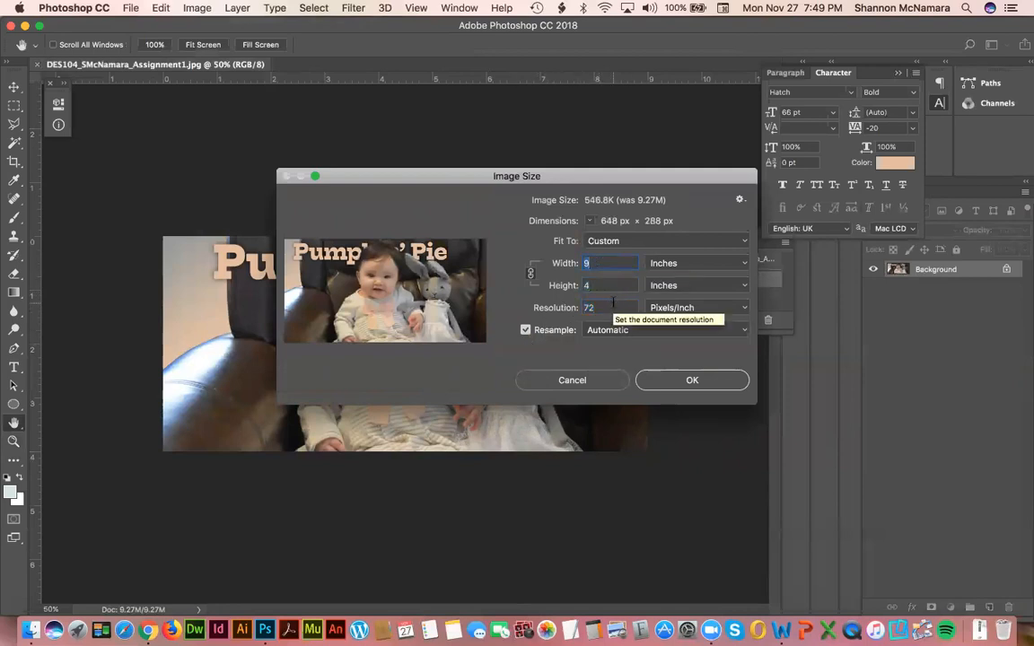
double_click(615, 307)
type("300")
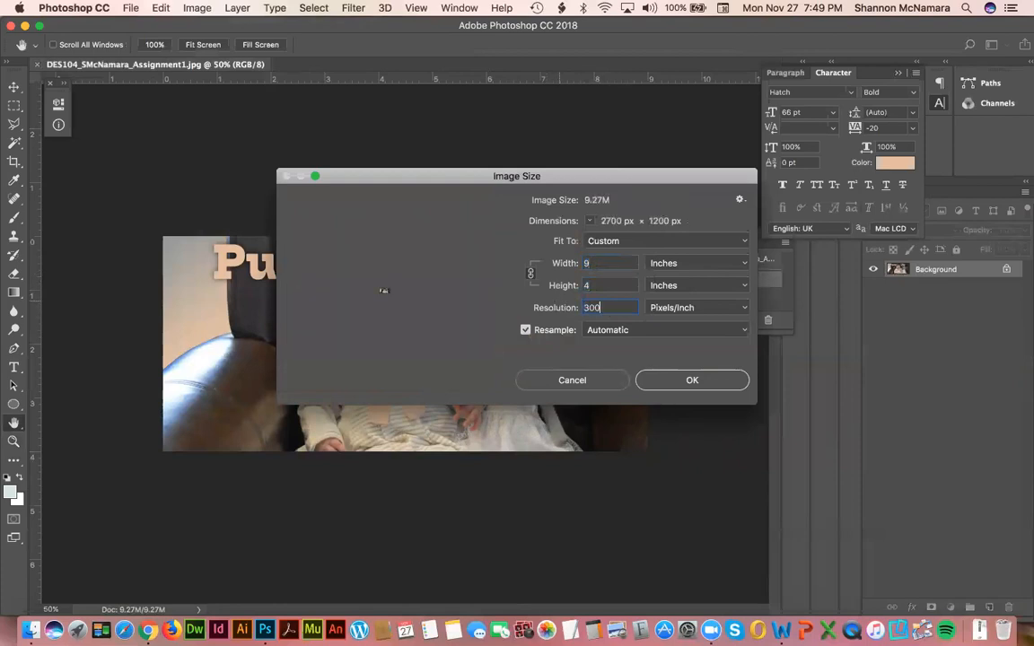
left_click(526, 330)
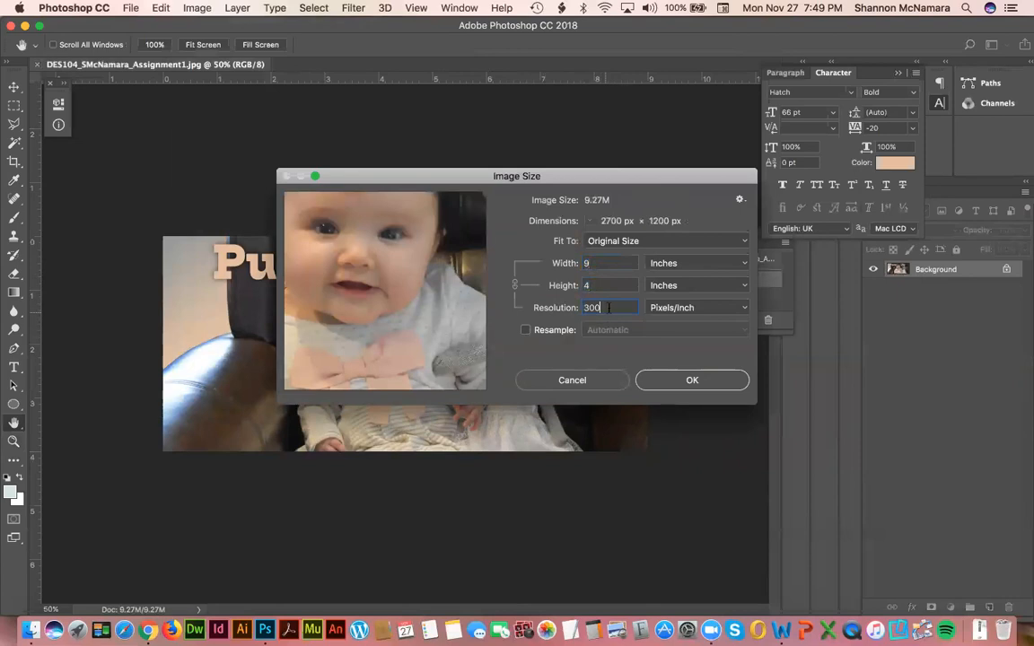
type("72")
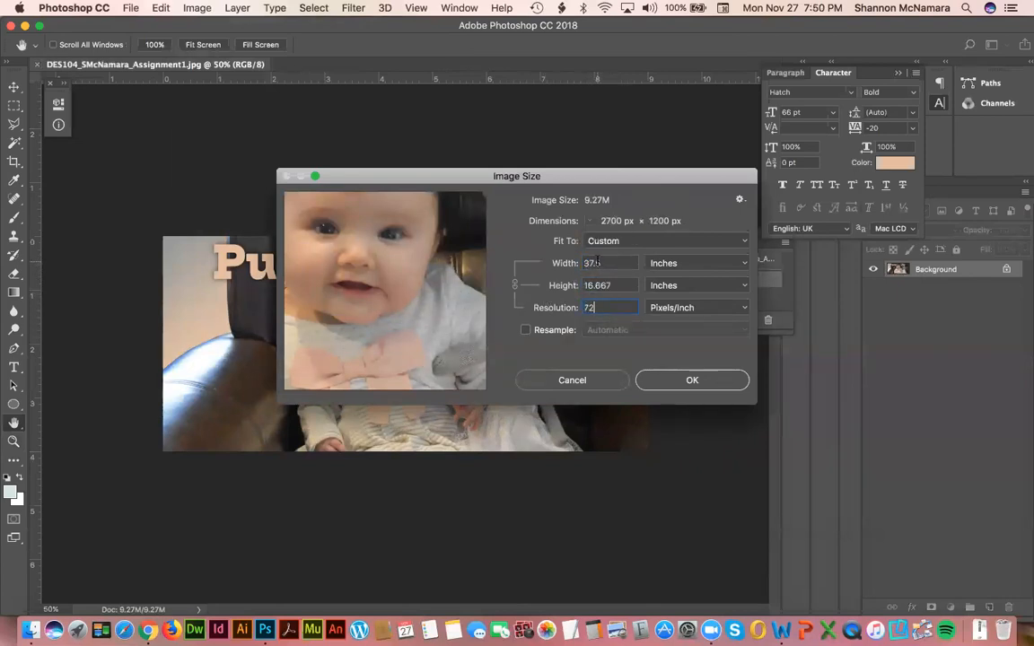
left_click(580, 380)
- Set the JPEG's image resolution to 72 pixels/inch with Resample kept on, and save the file
left_click(196, 8)
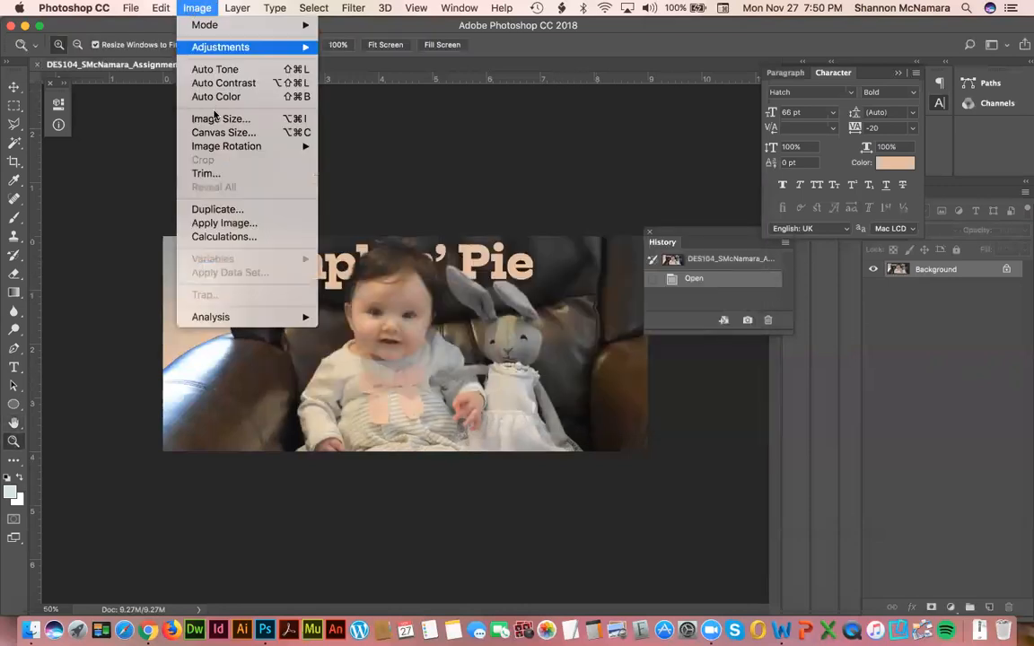
left_click(218, 120)
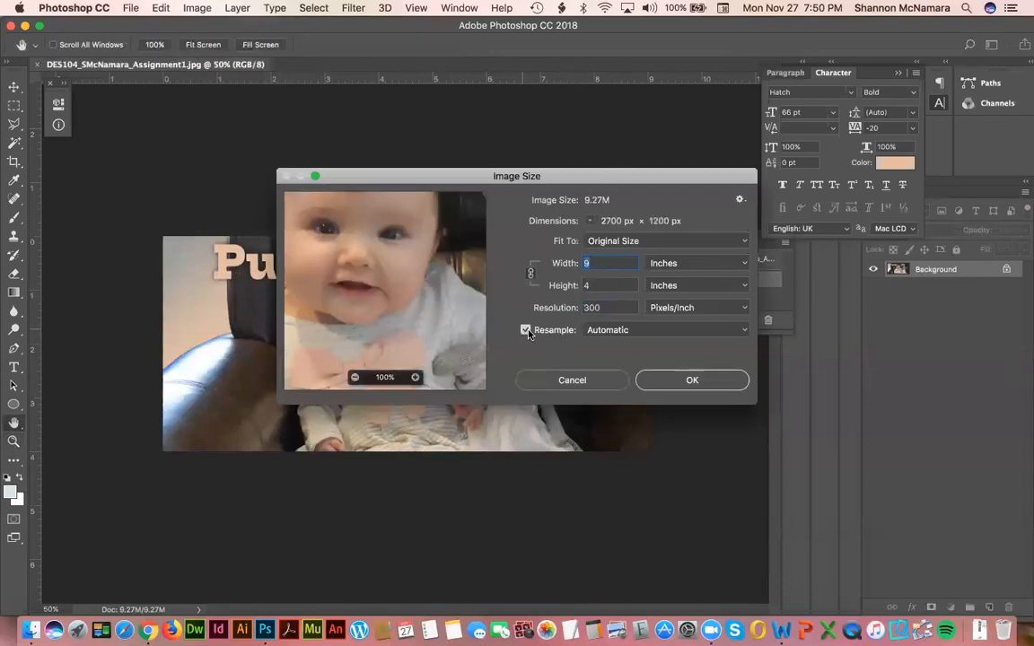
left_click(571, 308)
type("72")
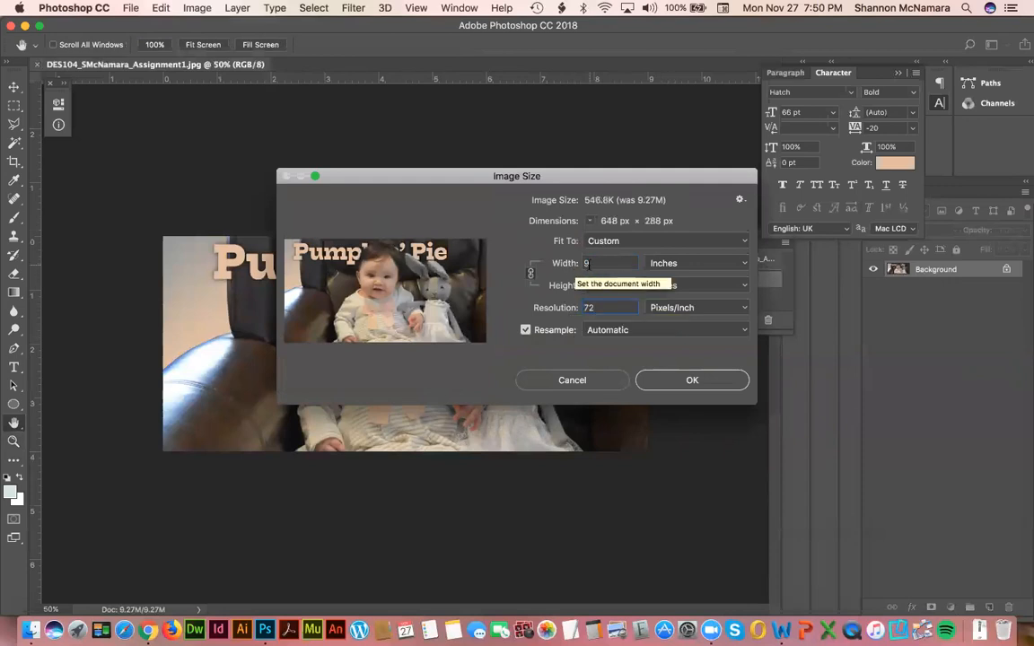
left_click(693, 381)
key("z")
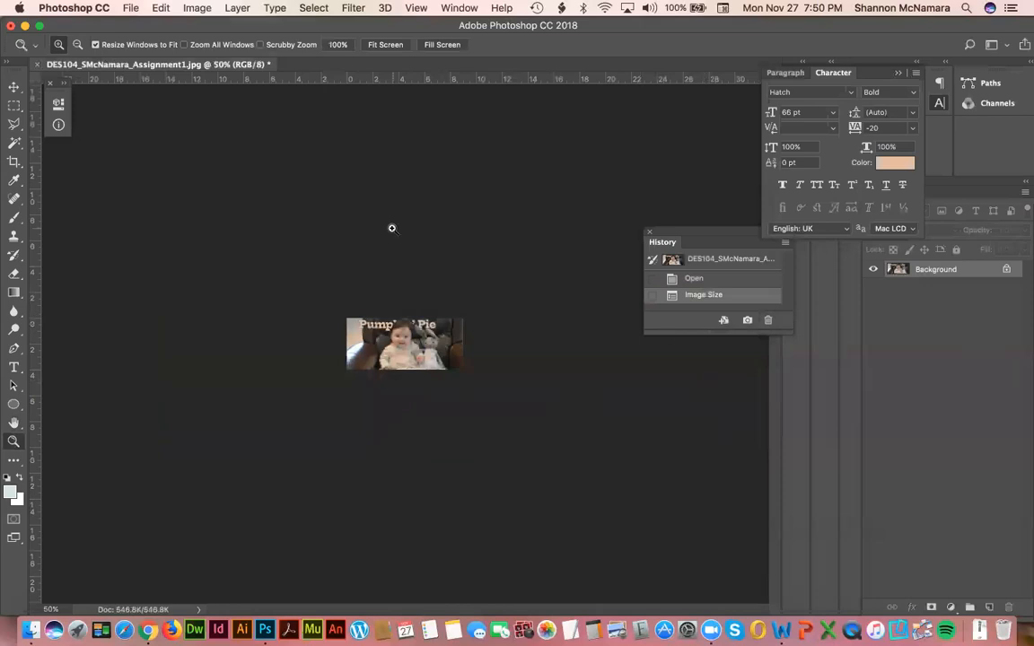
left_click(392, 228)
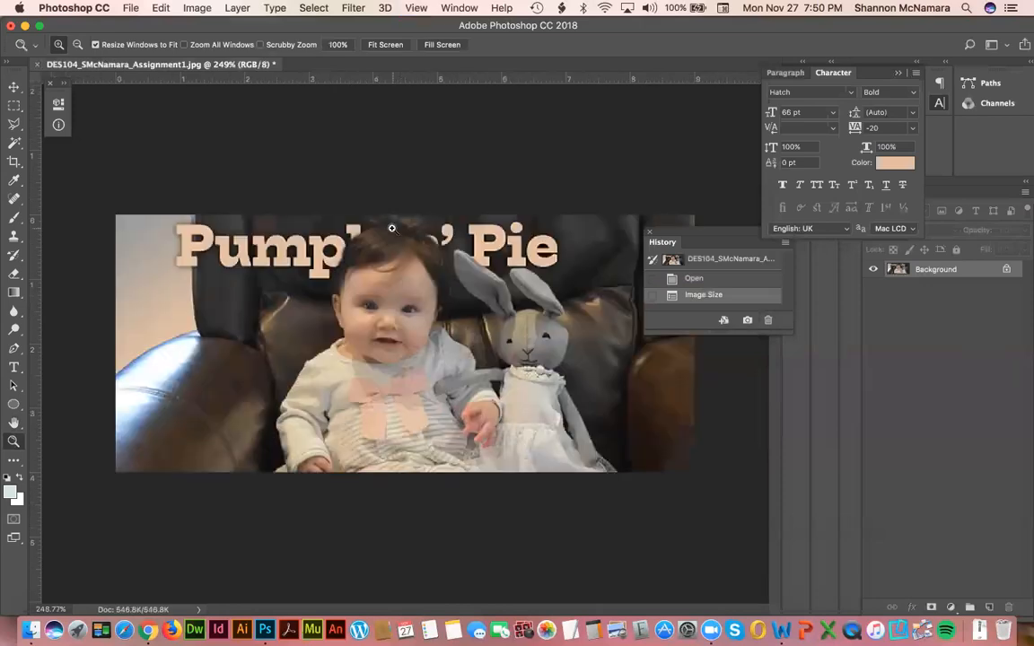
key("super+1")
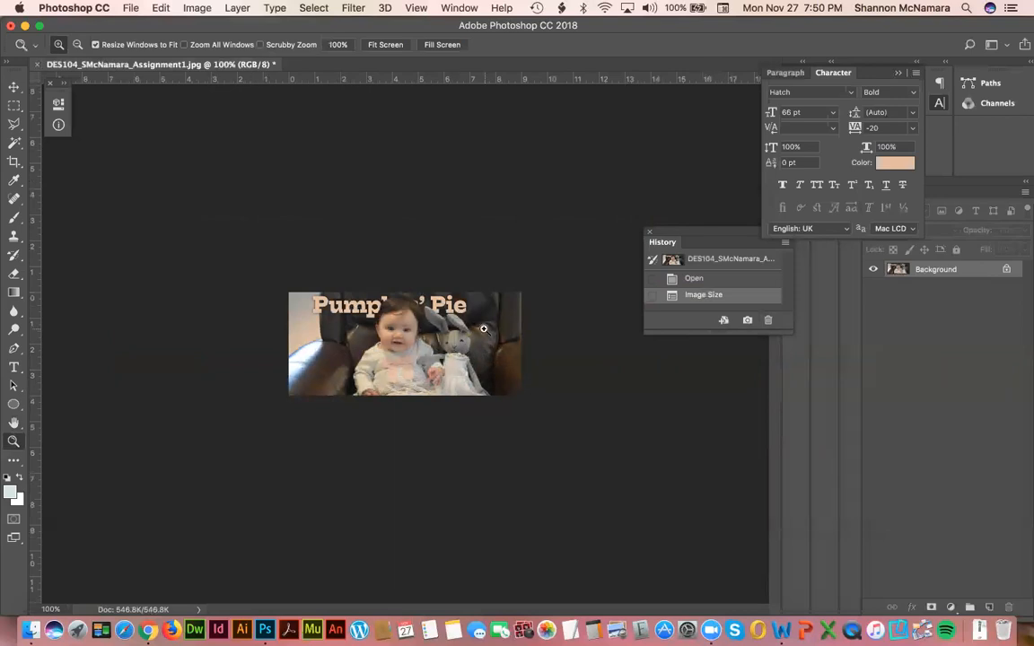
key("super+s")
- Switch to Finder and preview the resized JPEG and the PSD in the Assignment folder to compare them
key("super+Tab")
key("super+Tab")
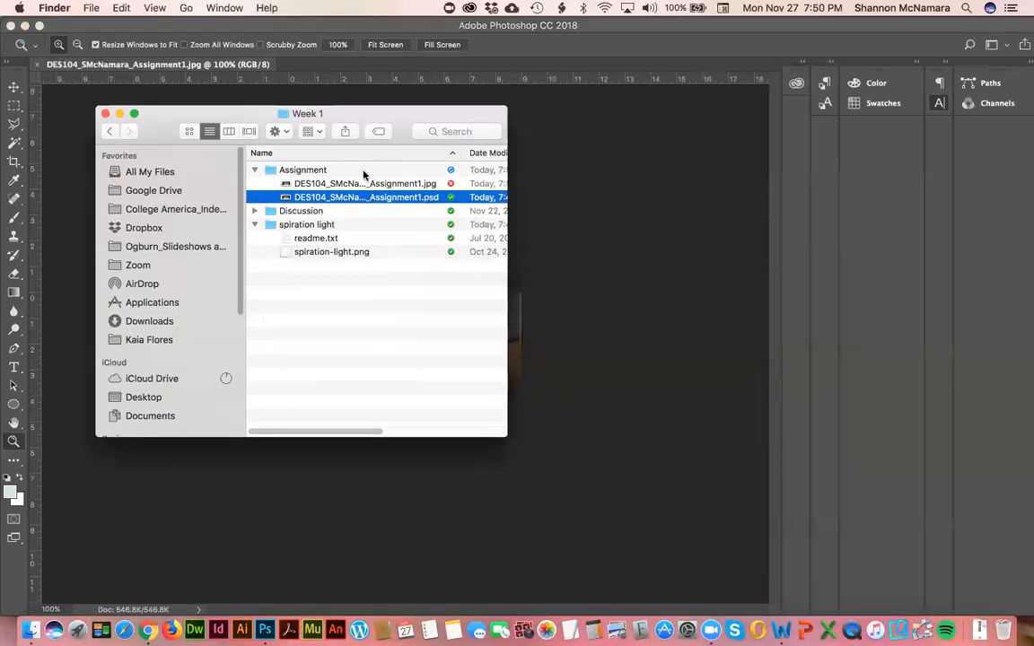
left_click(354, 183)
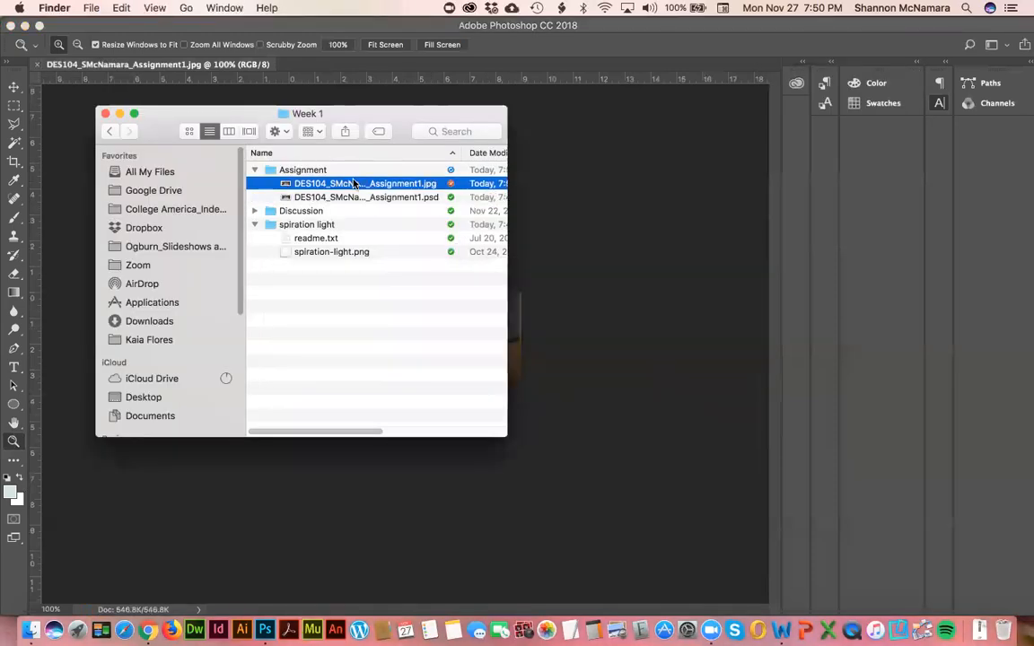
key("space")
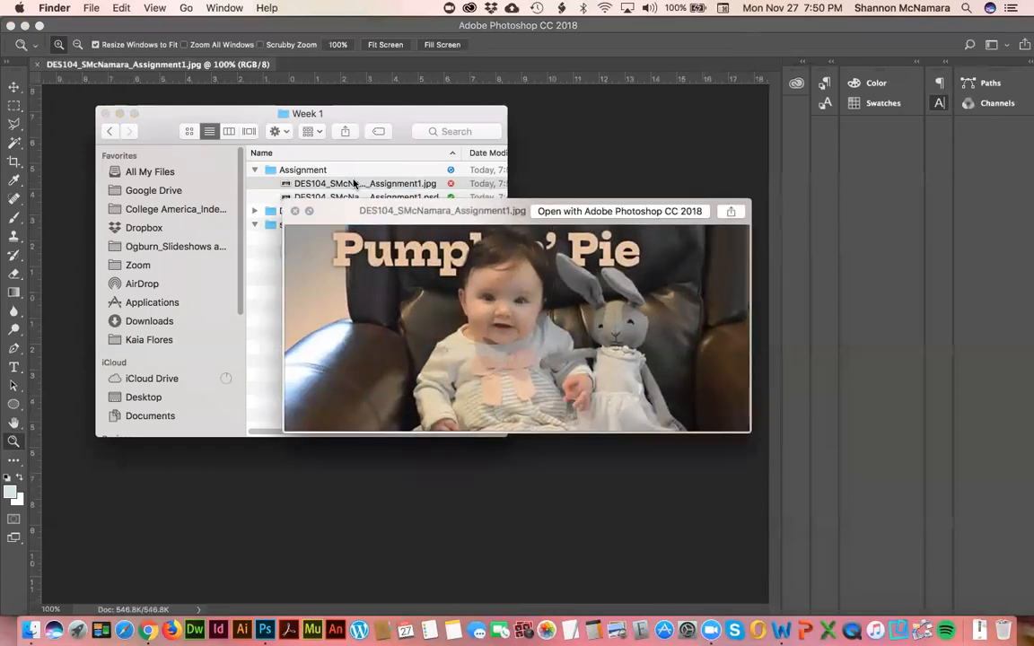
key("space")
key("Down")
key("space")
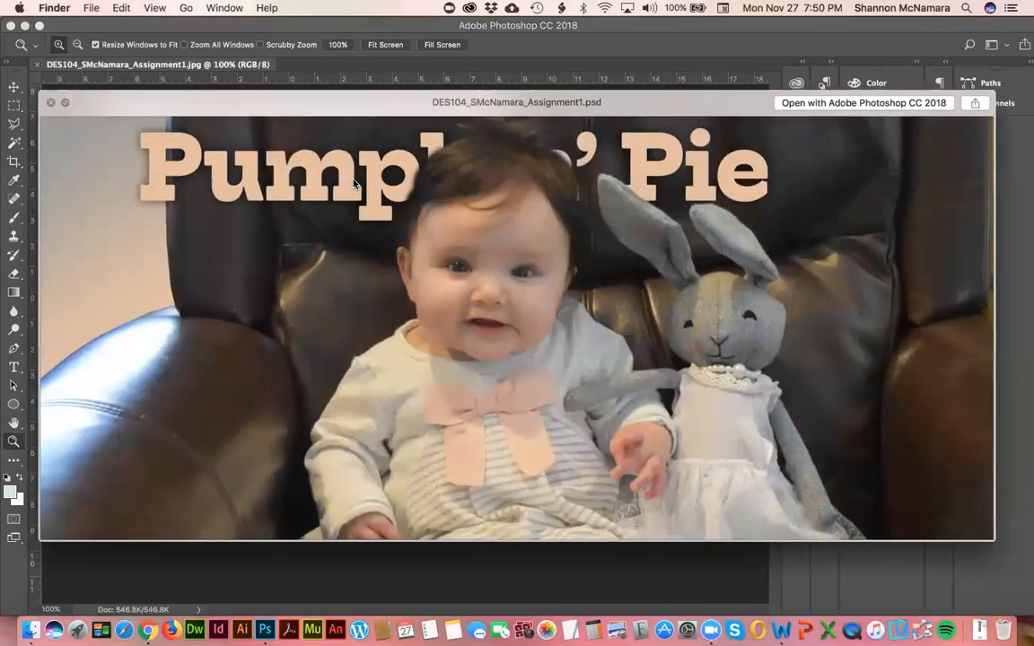
- Close the PSD preview, switch to Chrome and review the DES 104 - Wk 1 Assignment grading rubric
key("space")
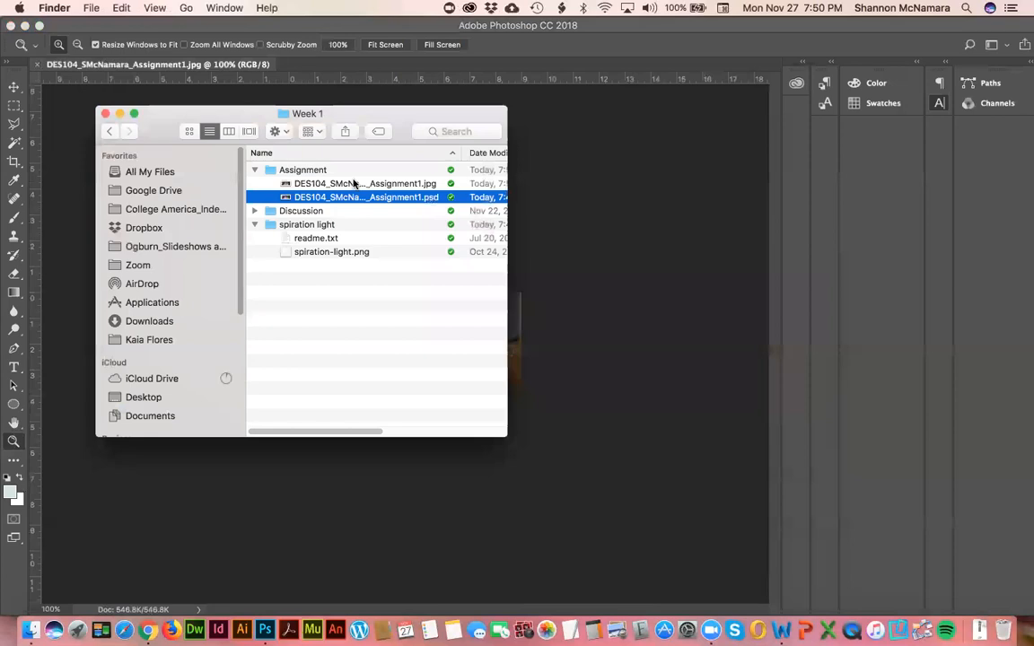
key("super+Tab")
key("super+Tab")
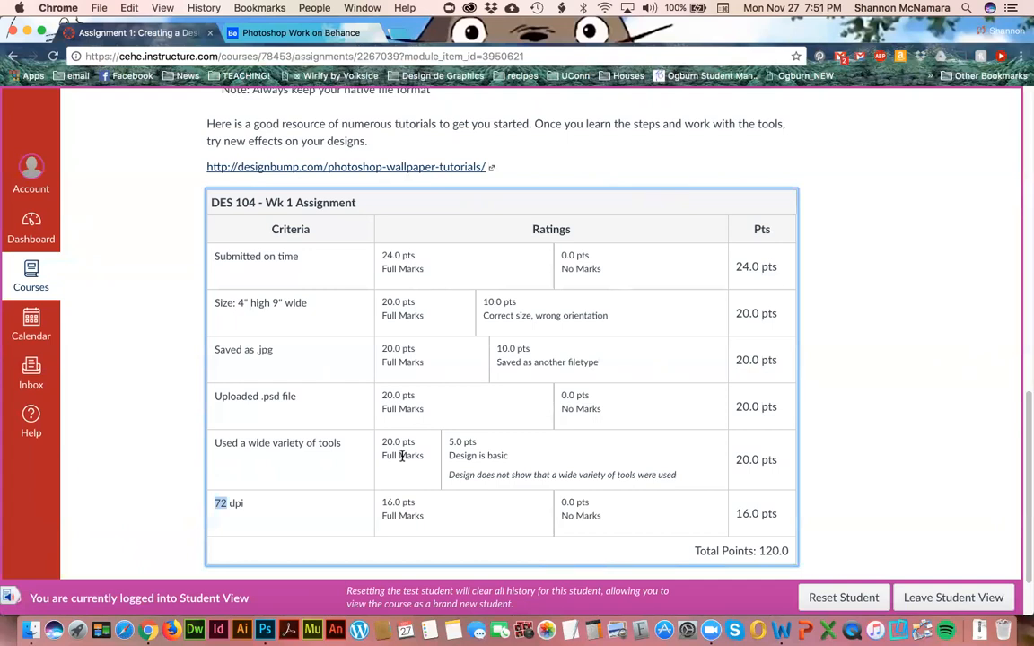
scroll(440, 437, "up", 1)
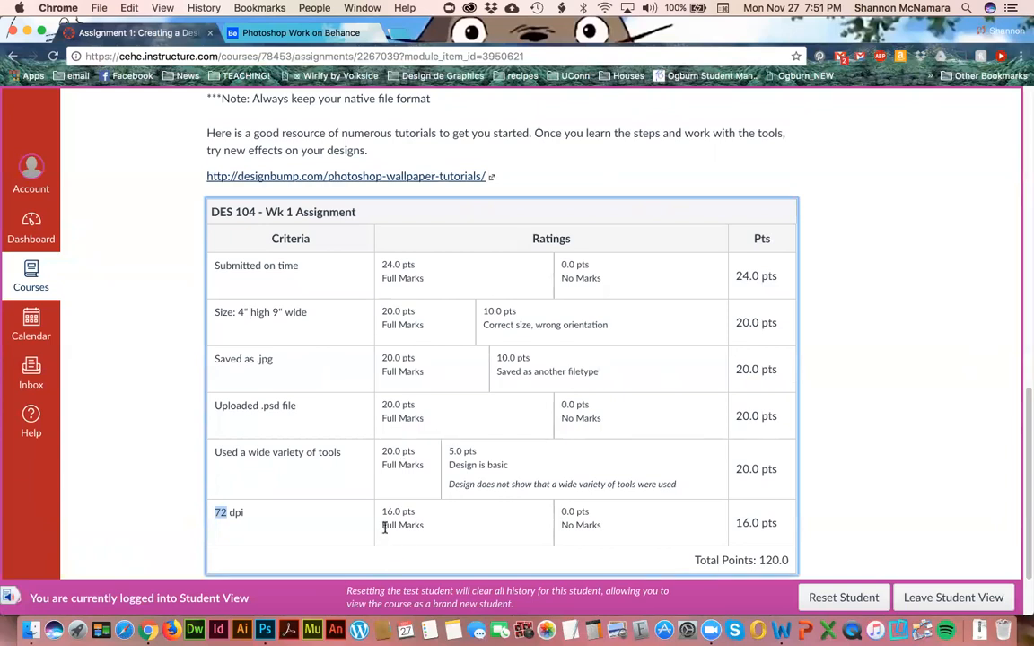
scroll(386, 530, "down", 2)
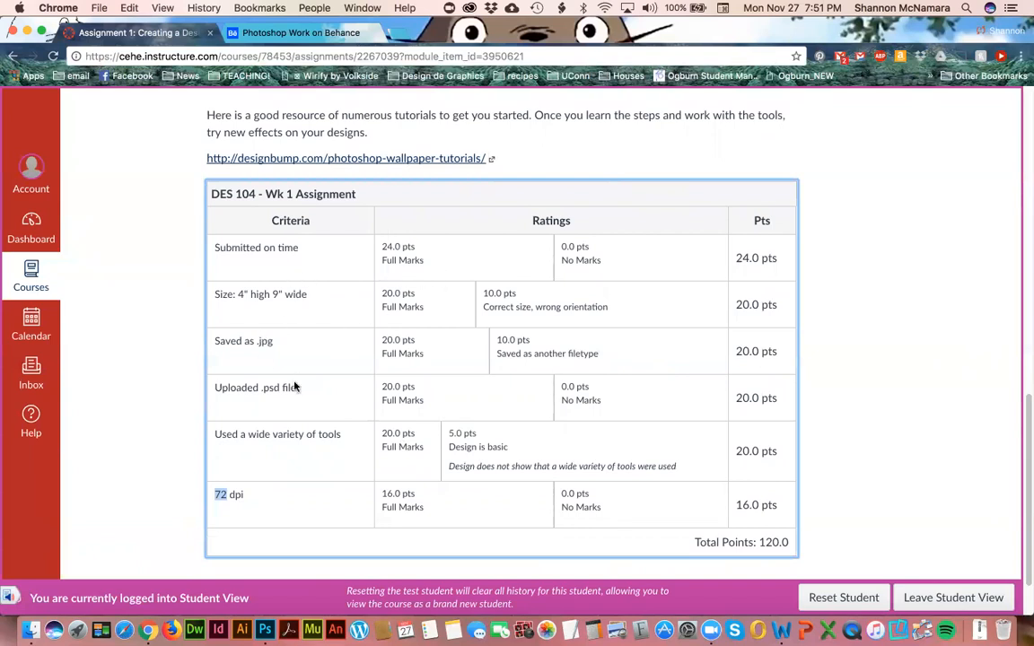
scroll(277, 427, "up", 15)
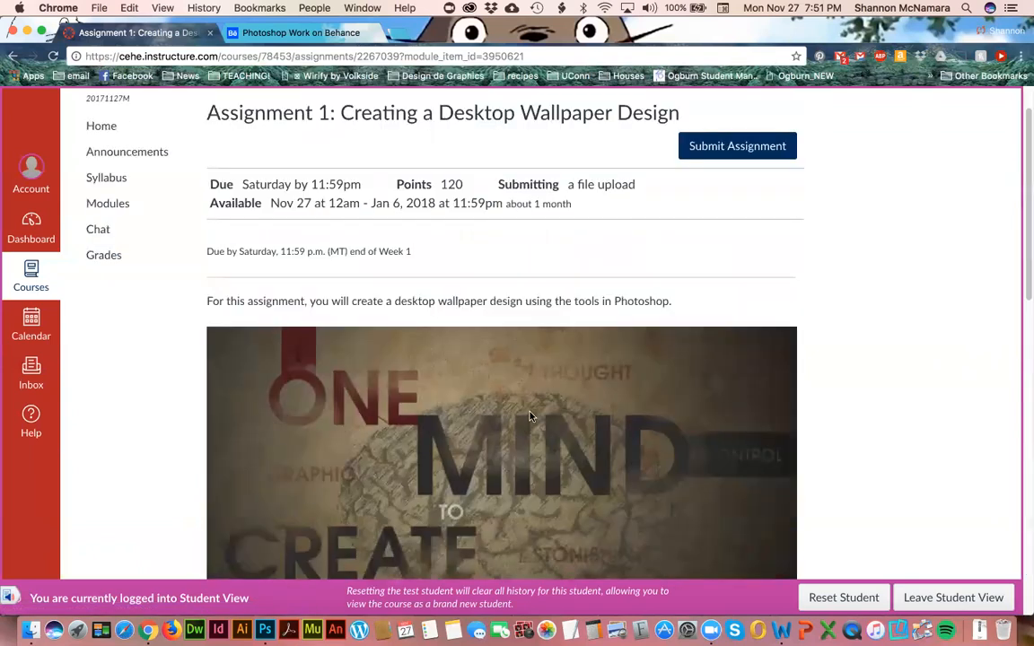
- Start a file-upload submission for Assignment 1 and attach the JPEG from the DES 104 Week 1 Assignment folder
left_click(729, 148)
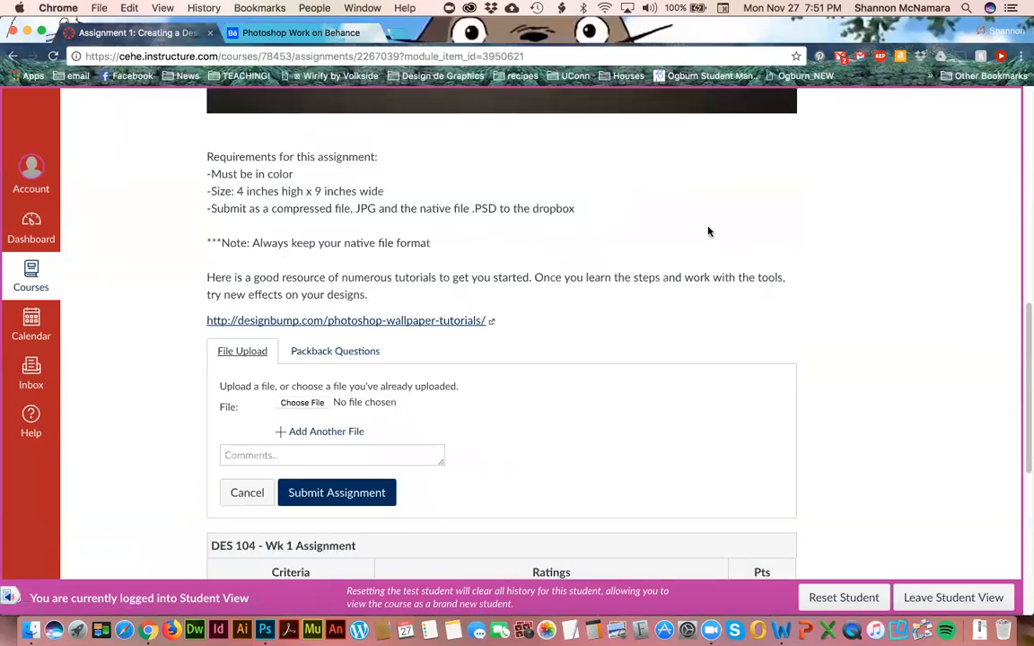
scroll(480, 360, "down", 2)
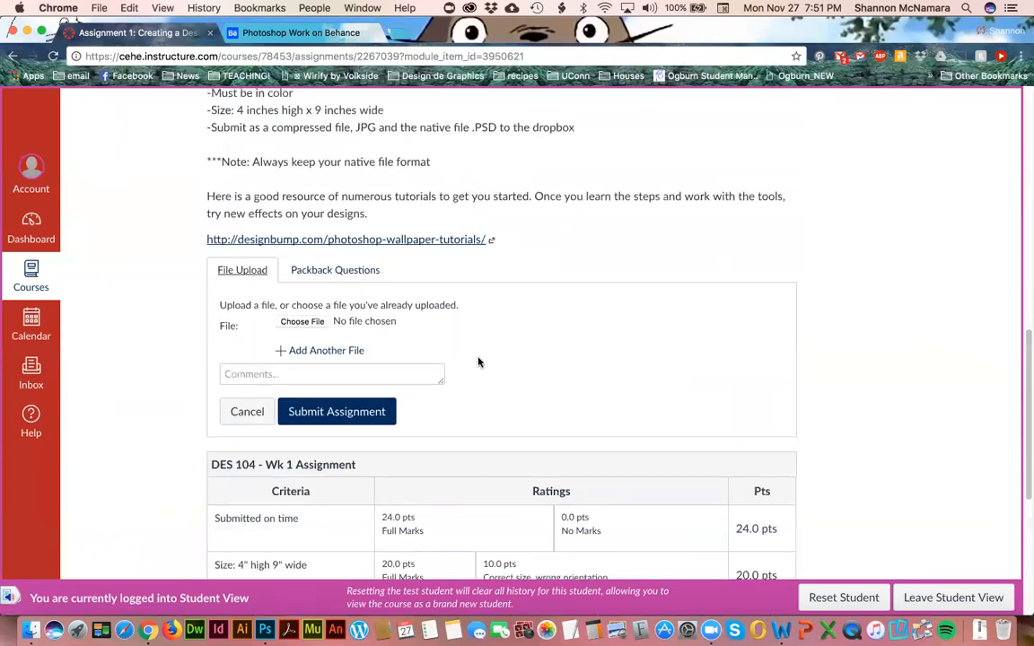
left_click(303, 322)
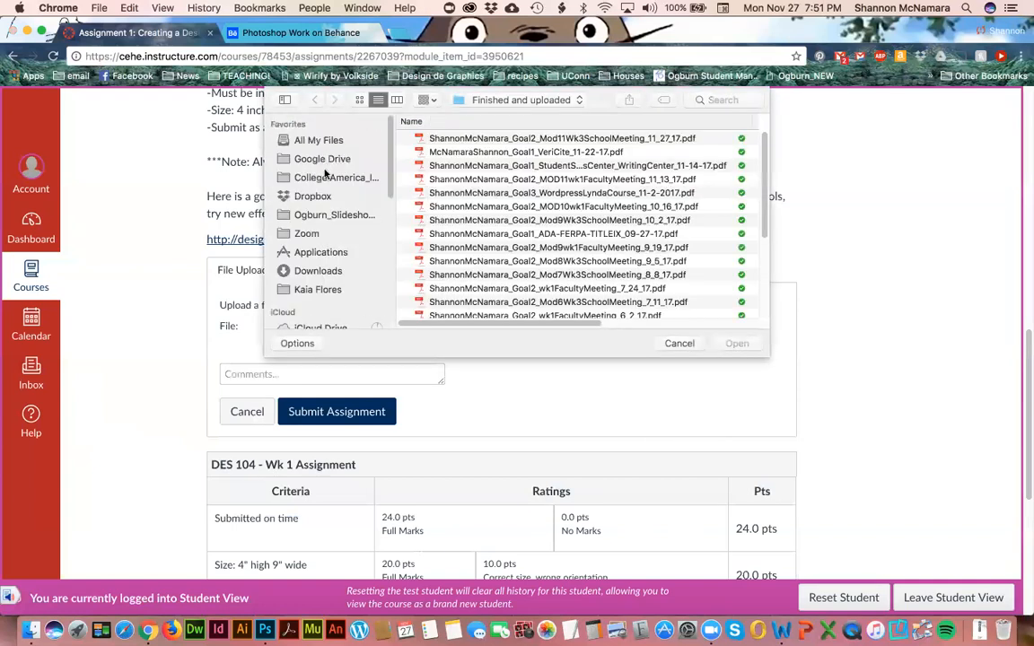
left_click(325, 178)
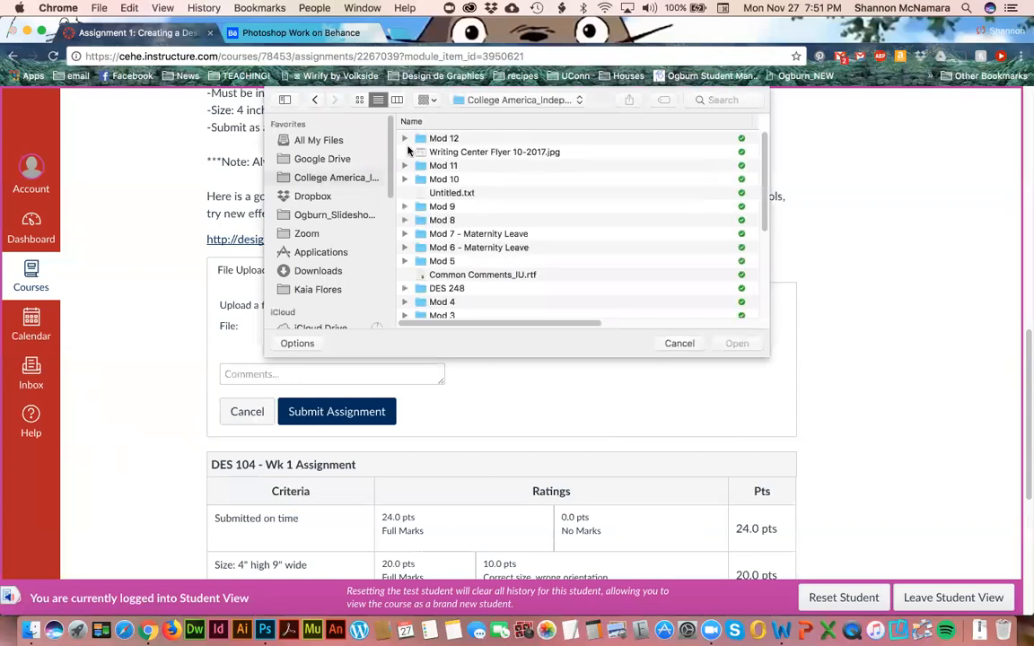
double_click(436, 138)
double_click(439, 166)
double_click(439, 233)
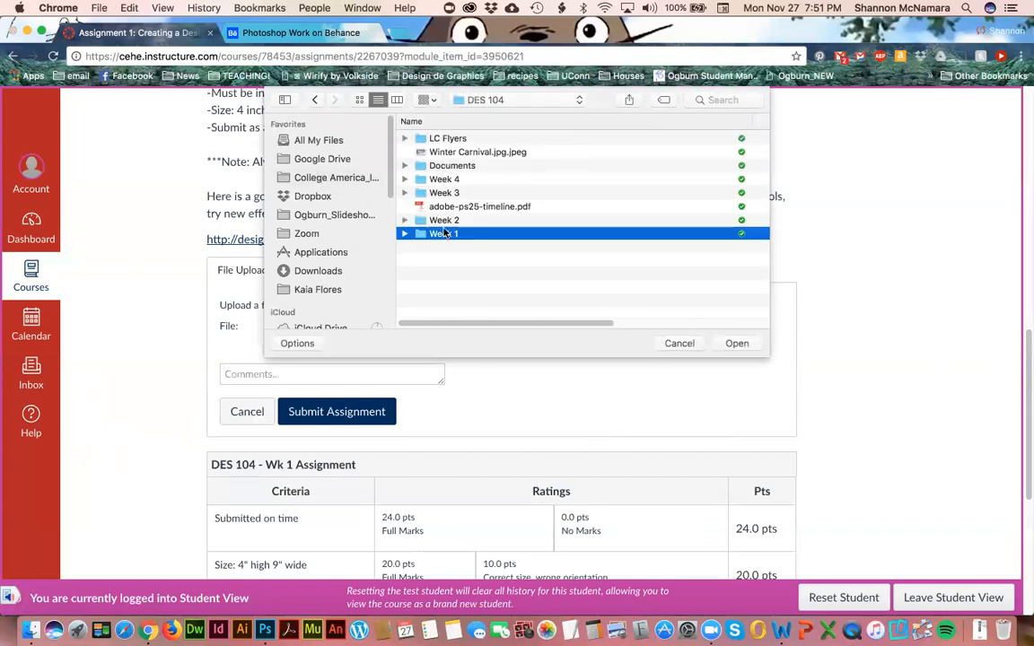
double_click(451, 153)
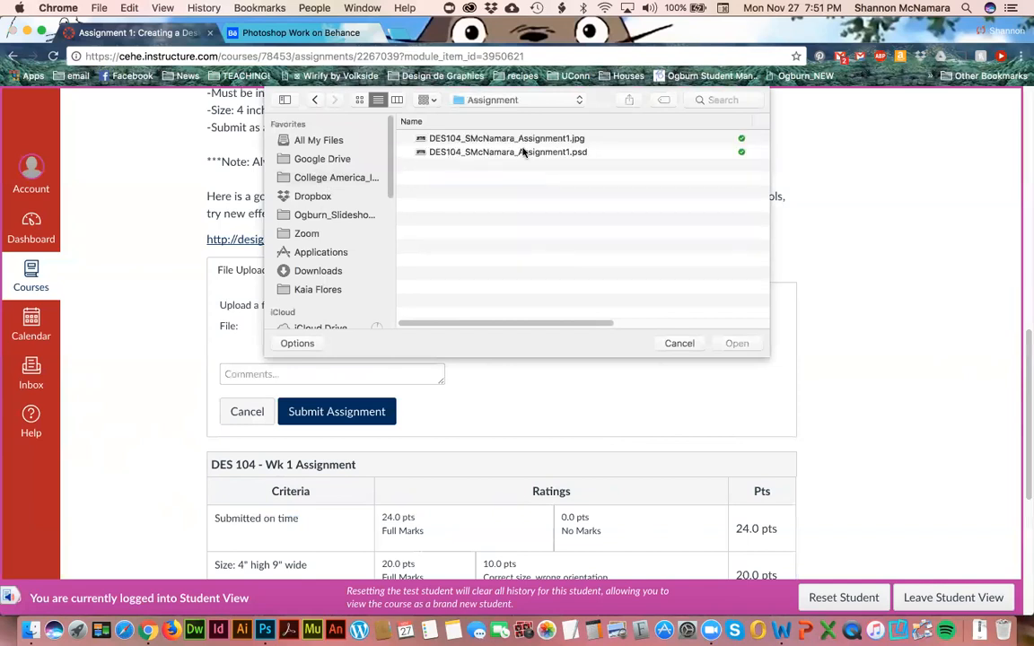
left_click(533, 141)
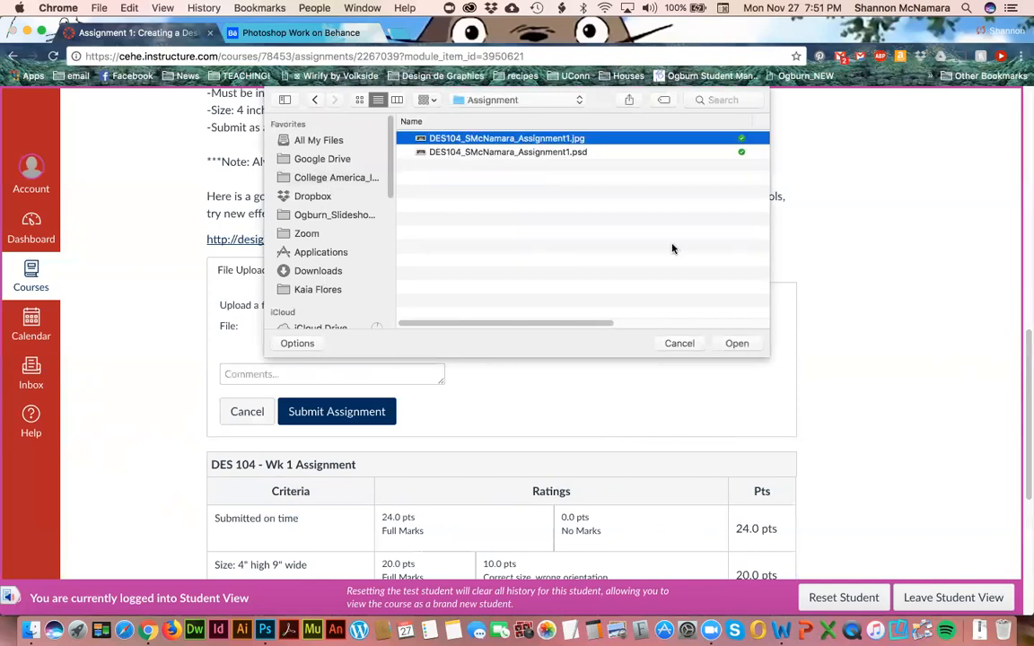
left_click(752, 345)
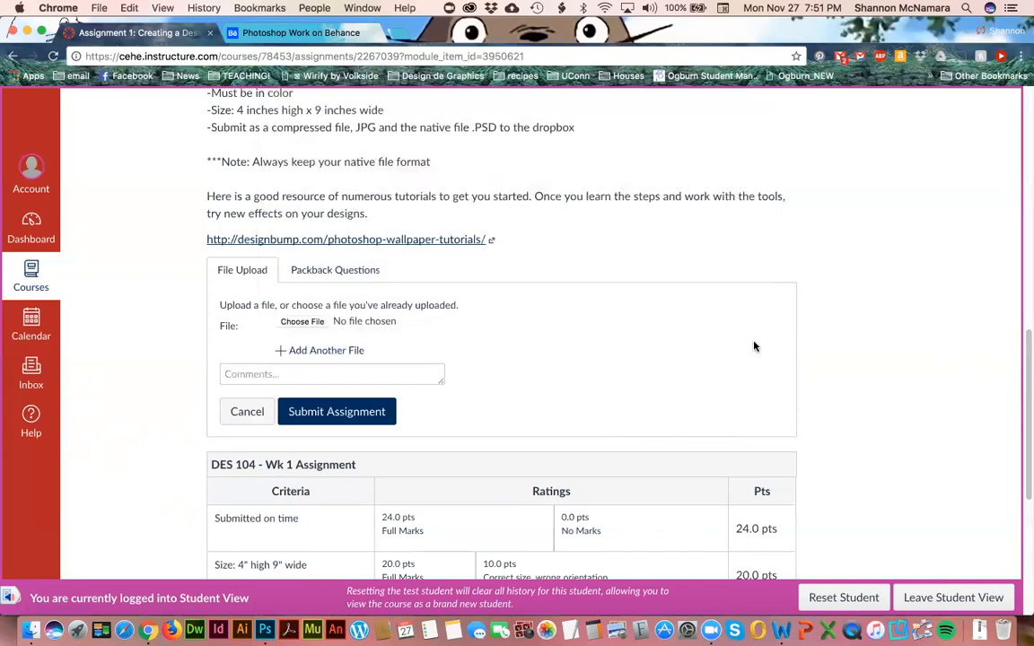
- Add a second file to the submission and attach the PSD from the same Assignment folder
left_click(310, 352)
left_click(305, 351)
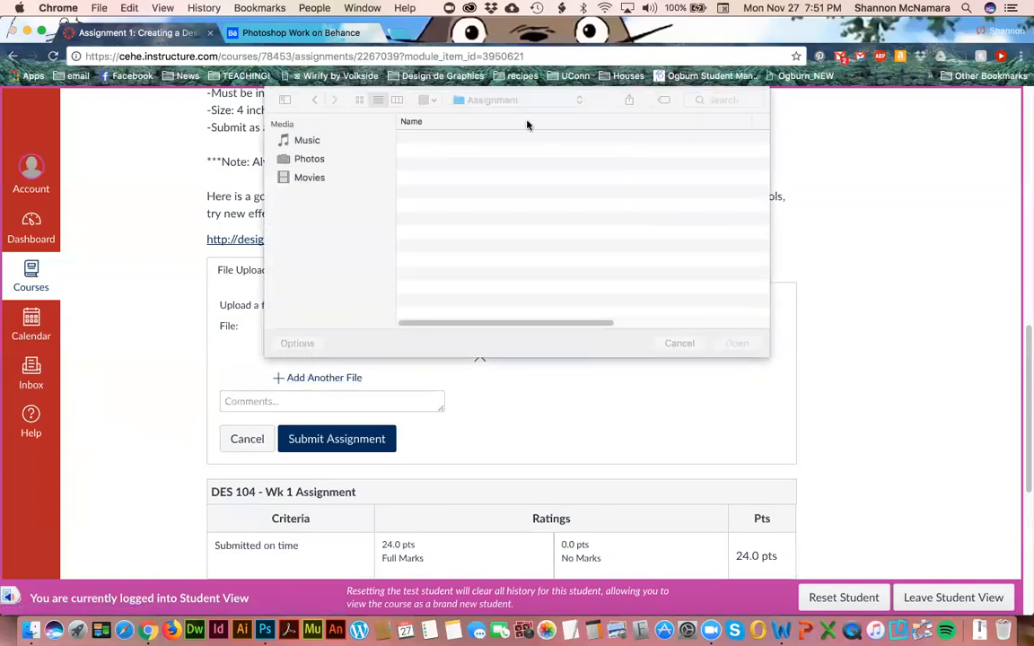
left_click(496, 153)
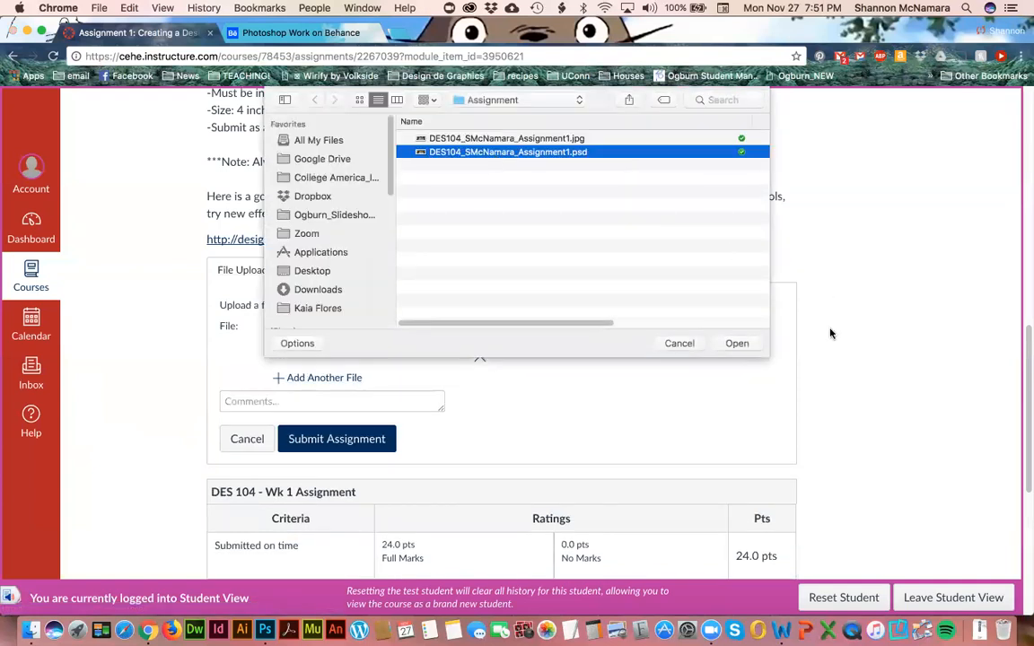
left_click(739, 344)
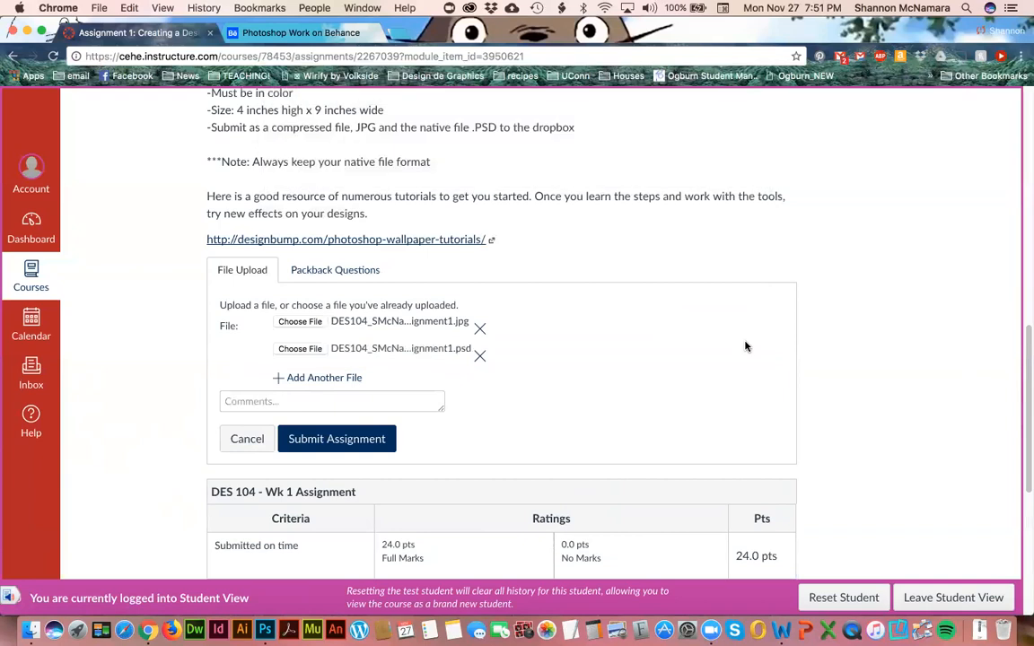
- Enter the submission comment "This is my assignment for week 1. Please let me know if there are any errors and thank you!"
left_click(267, 403)
type("T")
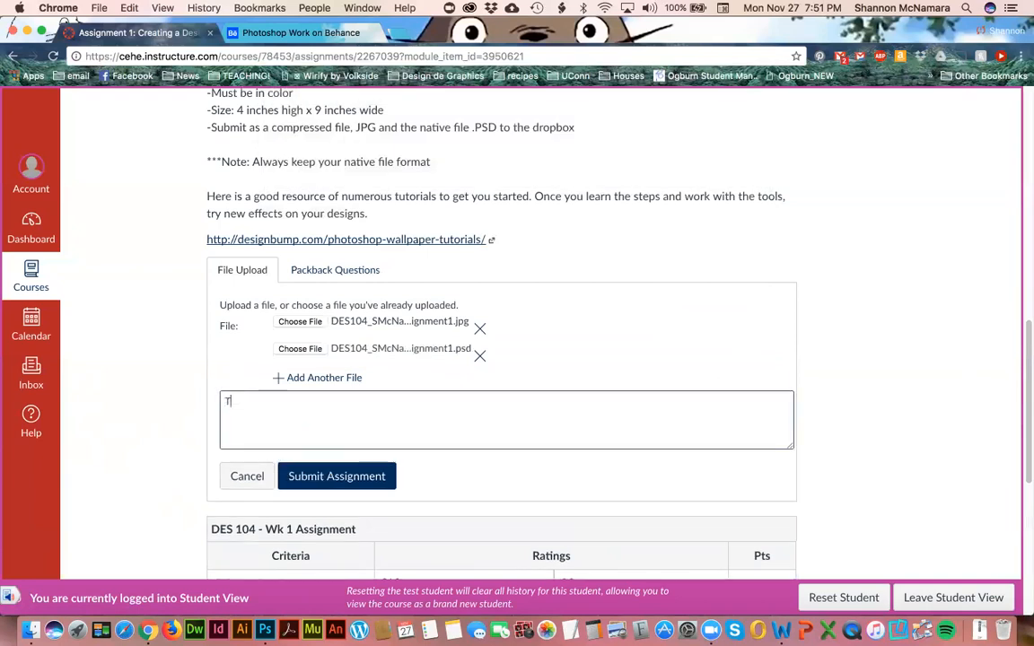
type("his is my assignment for week")
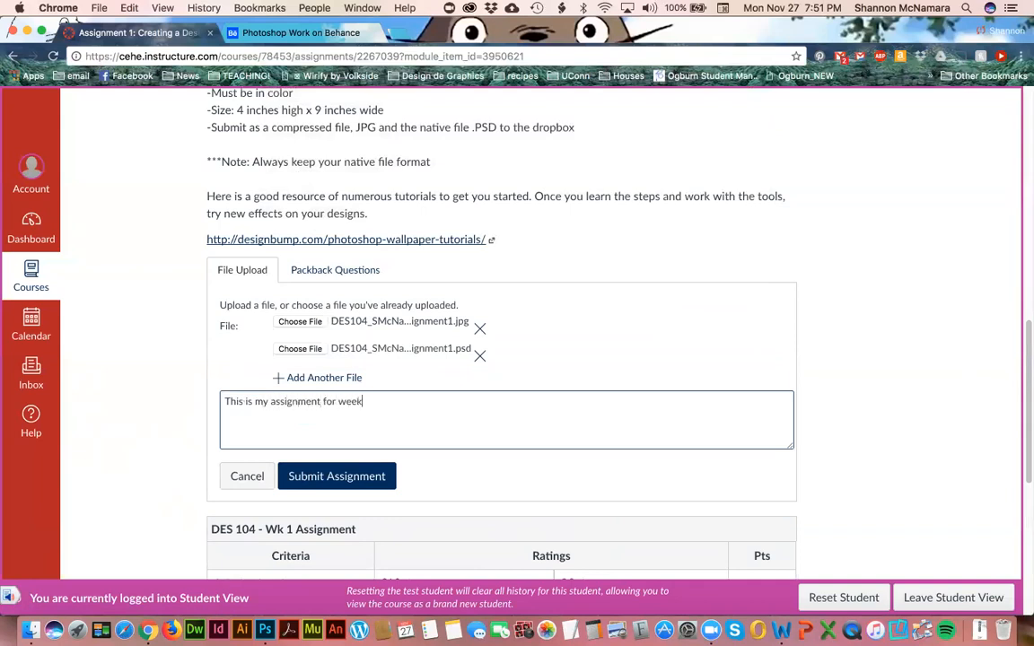
type(" 1. Please let ")
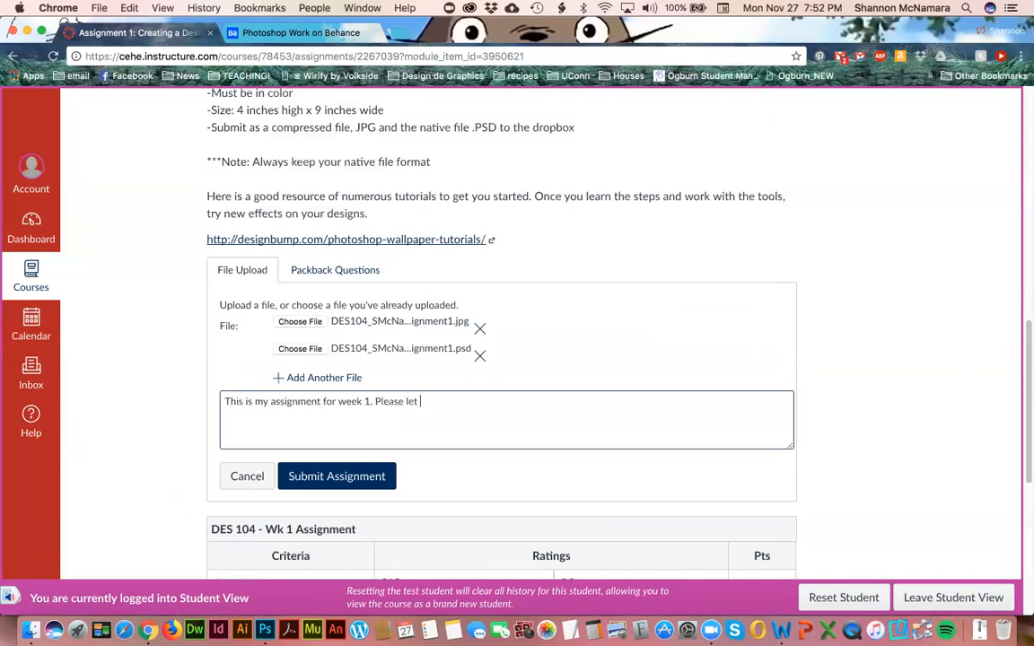
type("me know if there are any errors and I w")
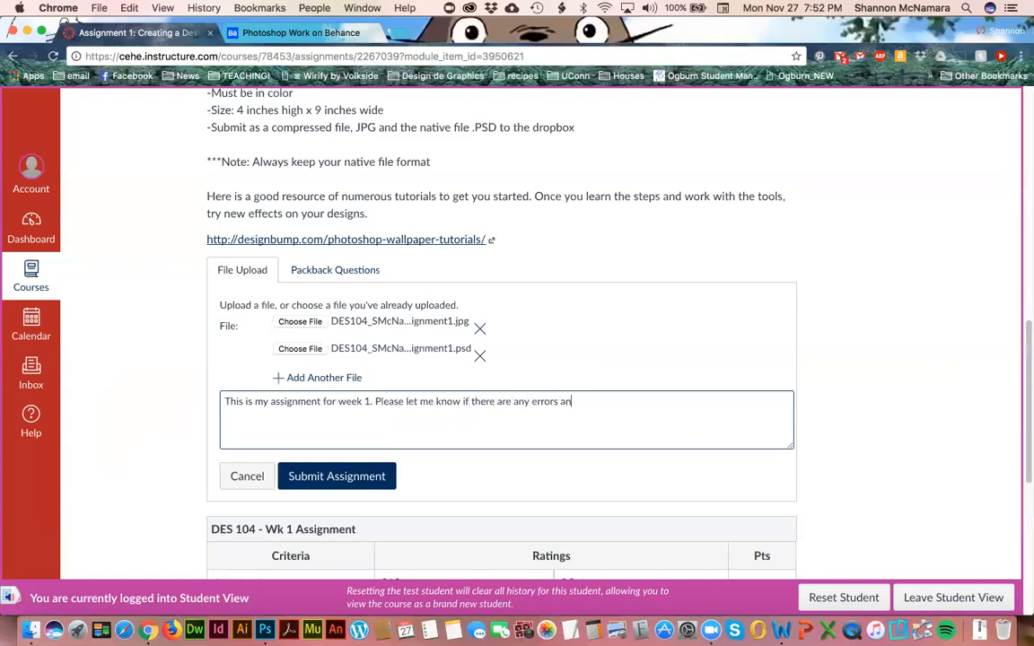
key("BackSpace")
key("BackSpace")
key("BackSpace")
type("thank you!")
- Check the rubric below the upload form and cancel the submission instead of sending it
scroll(602, 449, "down", 1)
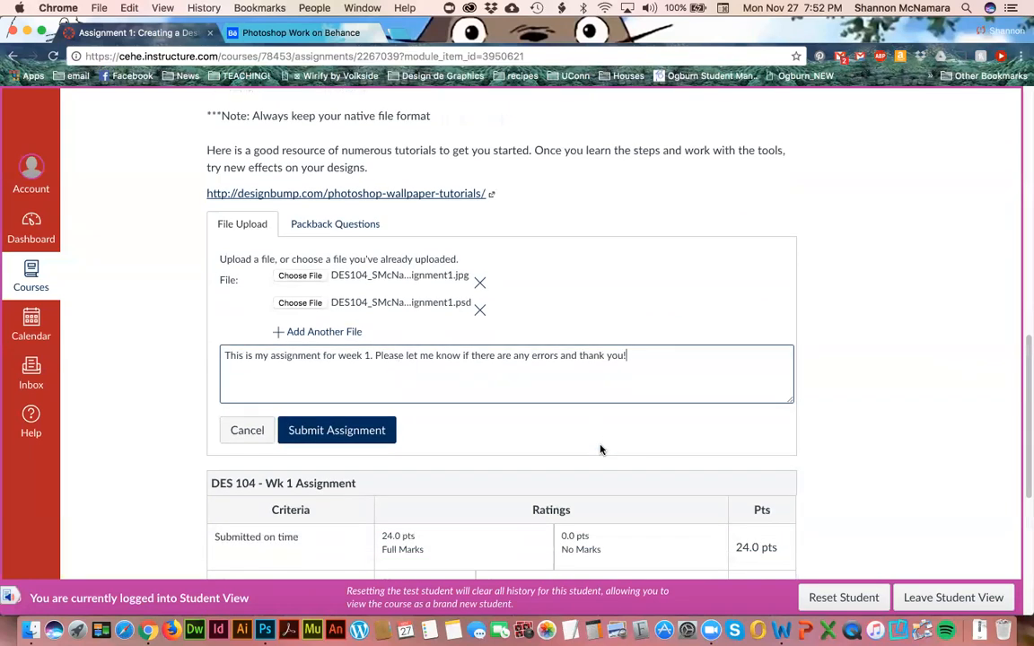
scroll(644, 432, "down", 5)
scroll(645, 432, "down", 3)
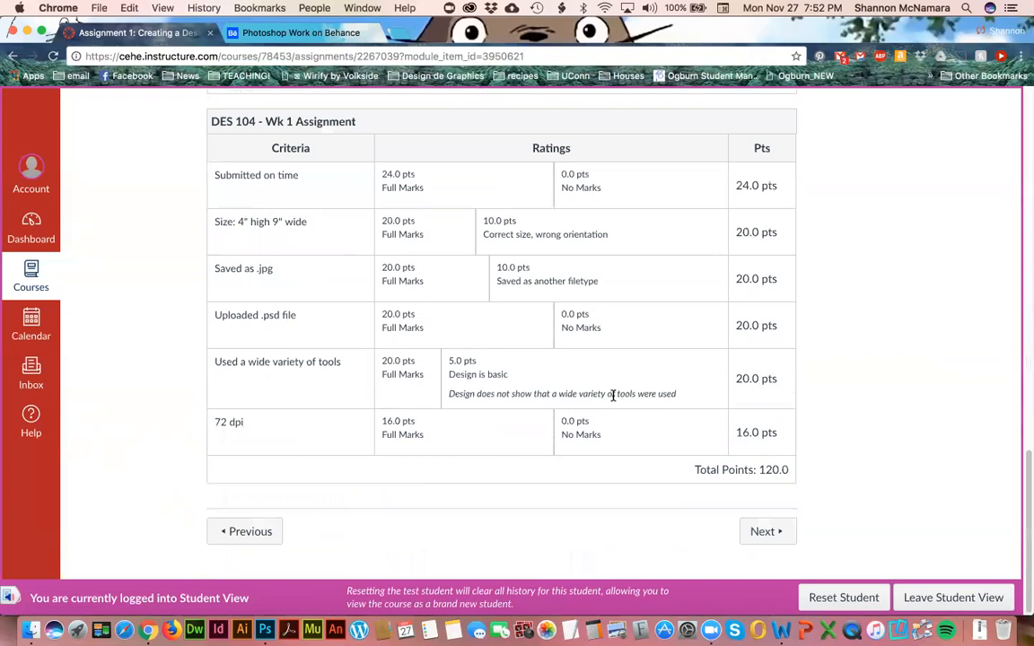
scroll(317, 175, "up", 3)
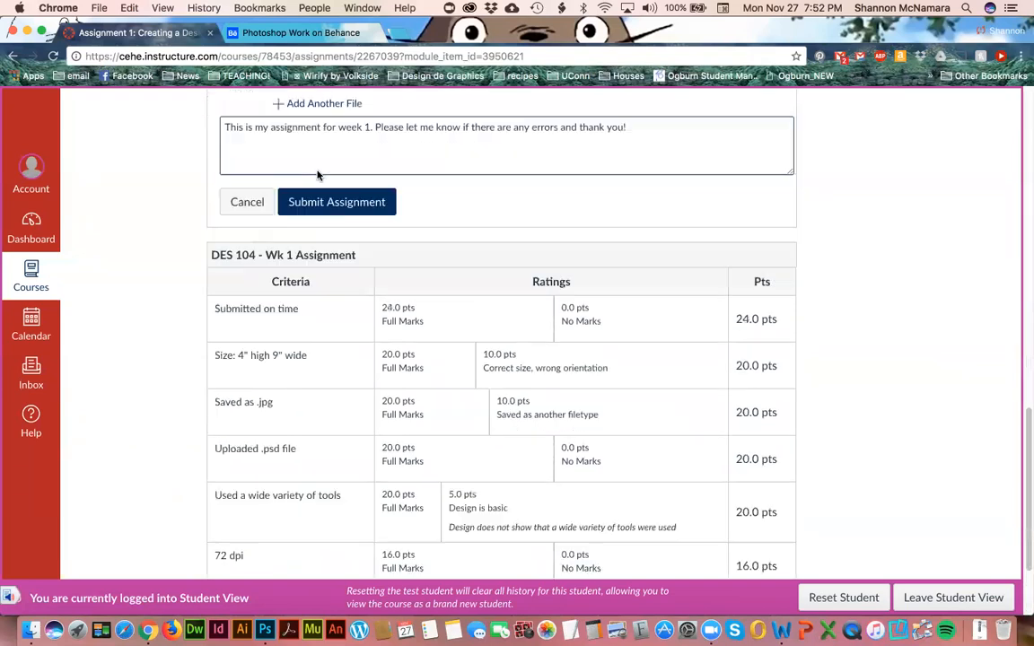
left_click(247, 202)
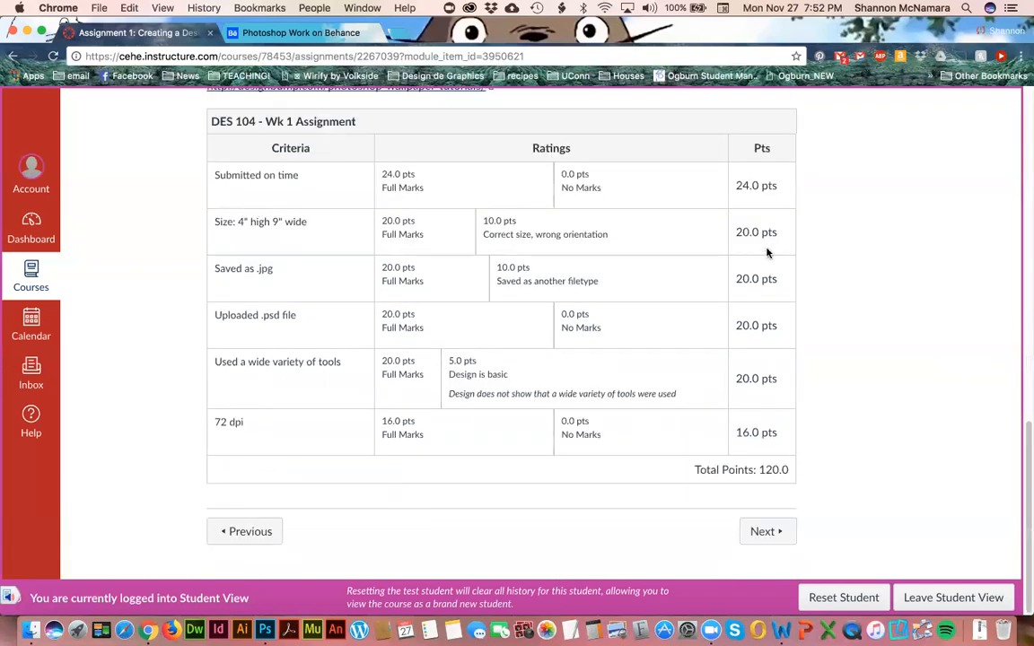
- View the next course item, Assessment 1: Quiz, and return to the course home page
left_click(765, 533)
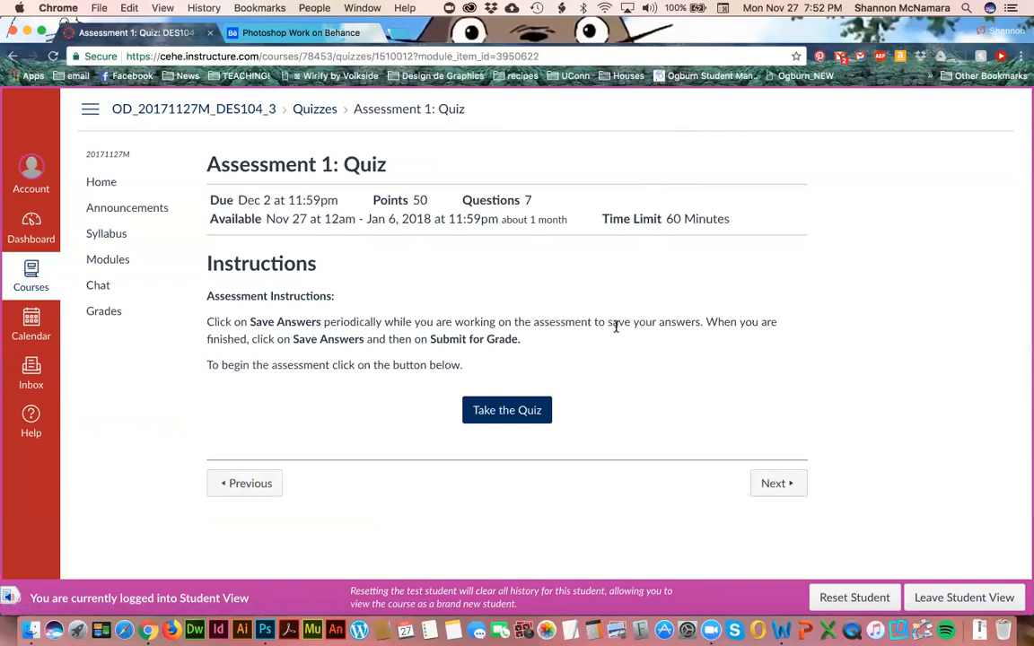
left_click(104, 191)
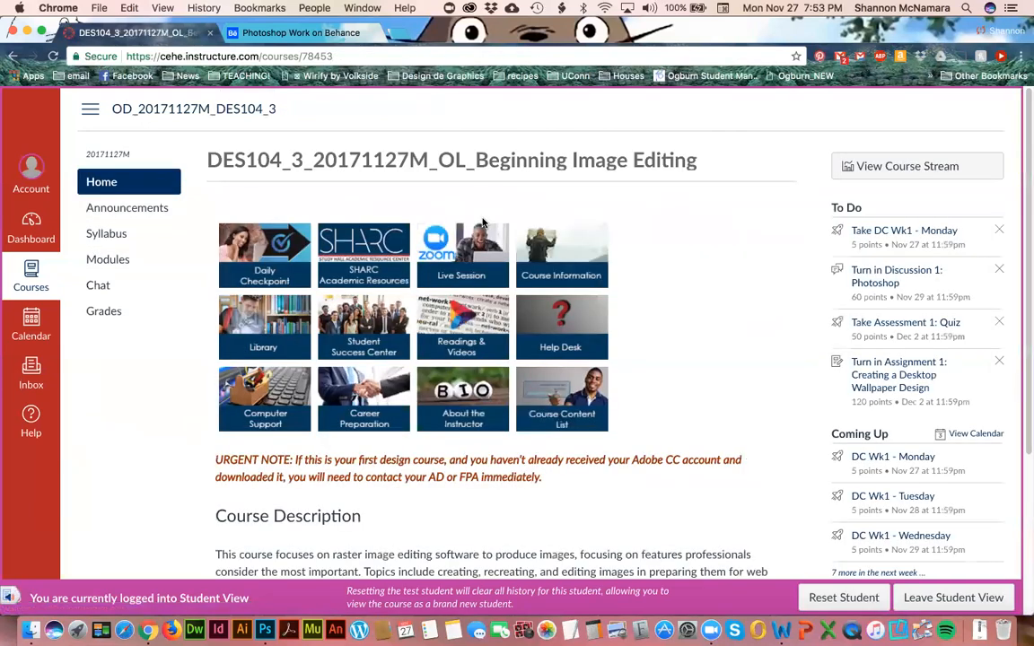
- Look at the Assignment 1 requirements slide in Google Slides, return to the course page and switch to Zoom
key("super+grave")
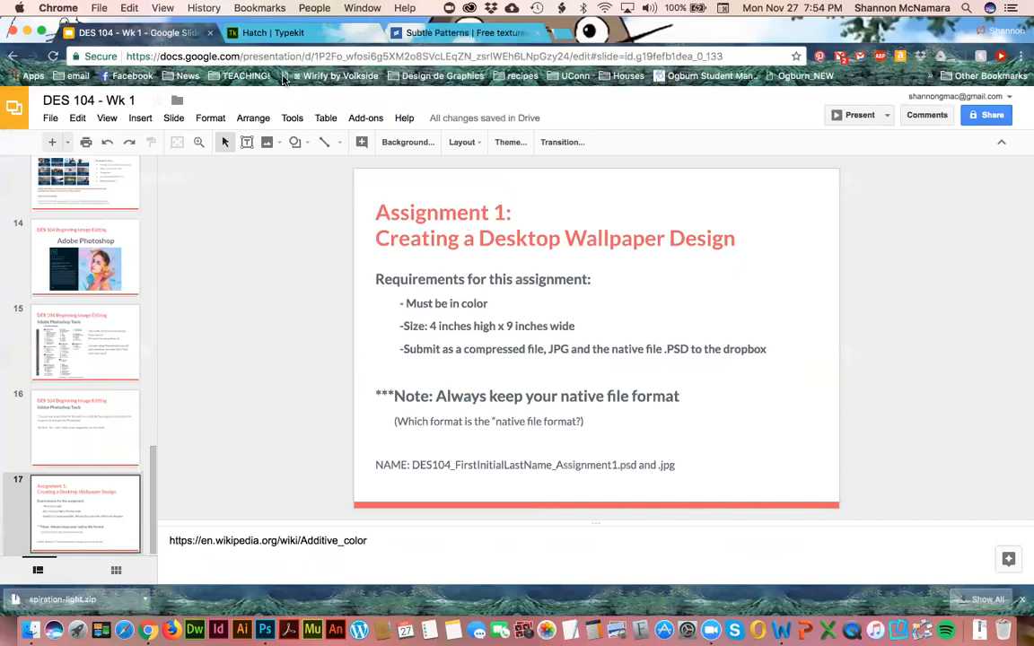
key("super+grave")
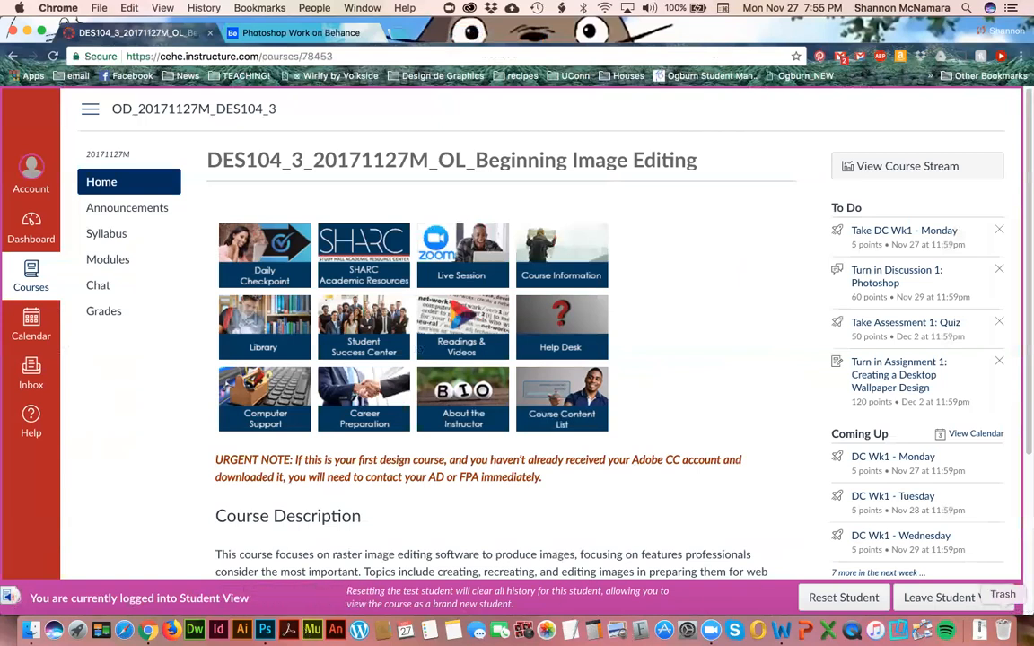
left_click(711, 633)
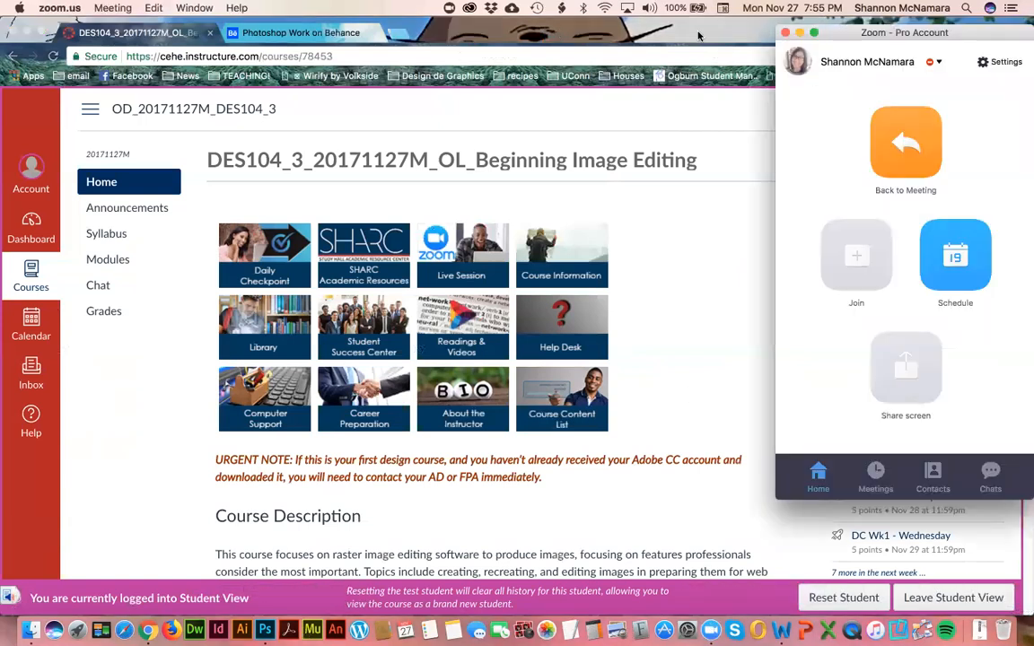